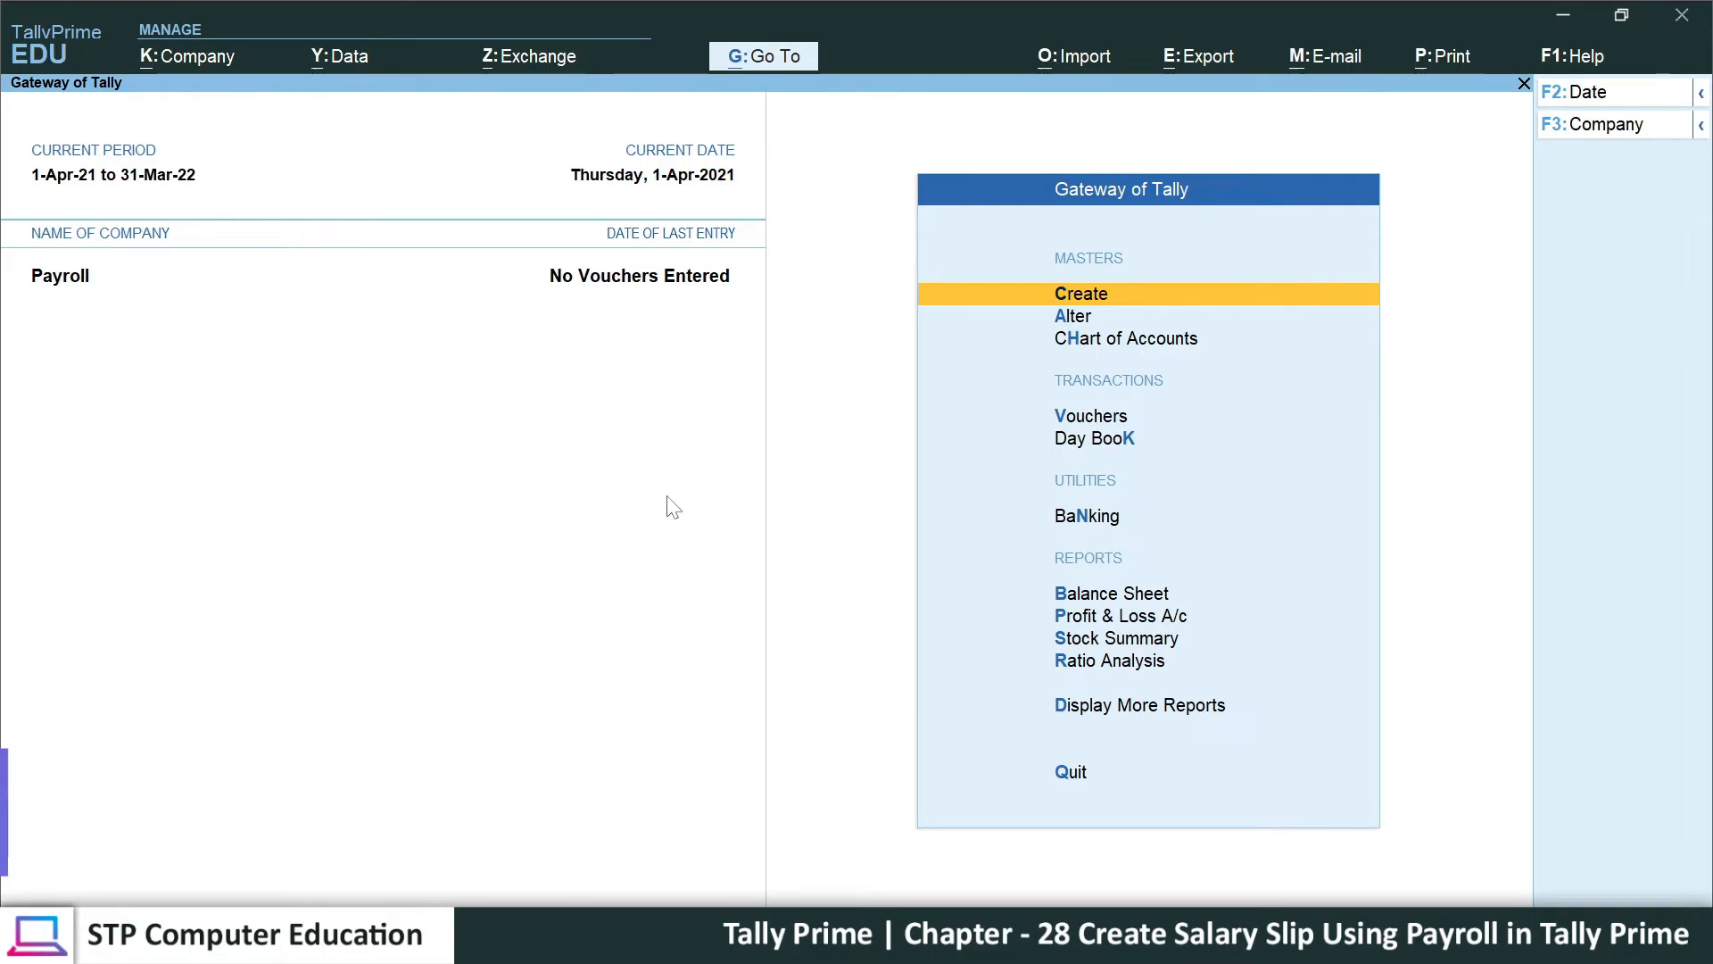
- Enable Maintain Payroll in the features of the Payroll company, leaving Payroll Statutory off, and accept the settings
{"action": "key", "text": "F11"}
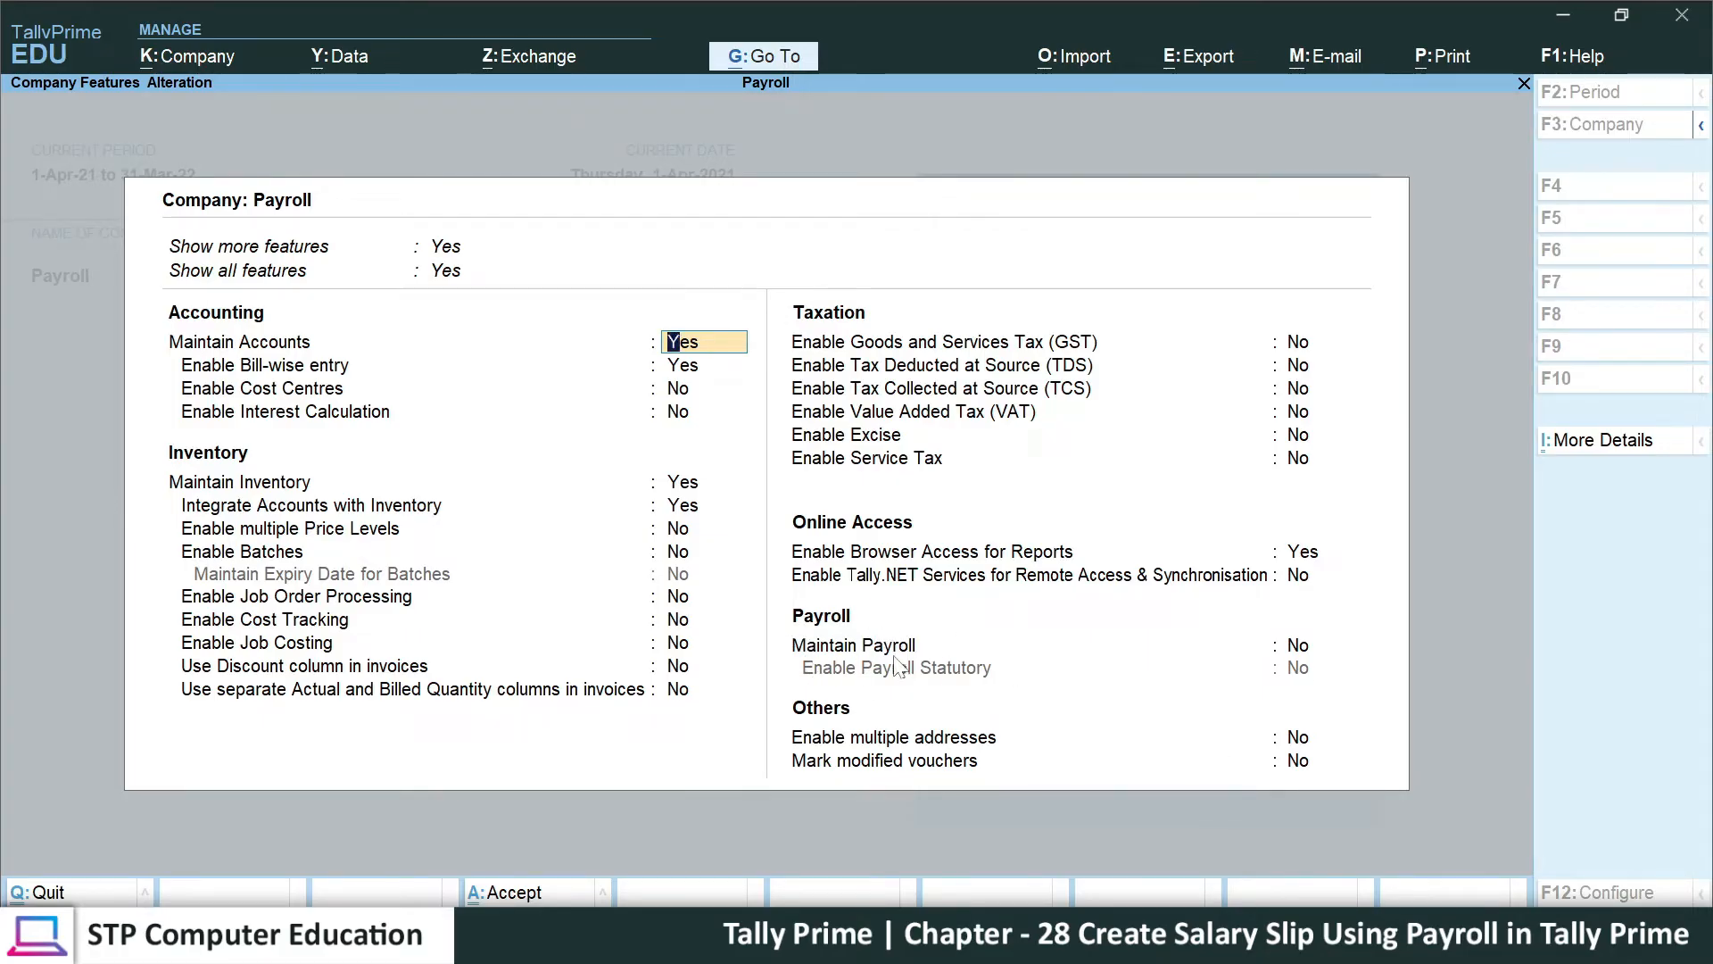
{"action": "left_click", "coordinate": [1295, 650]}
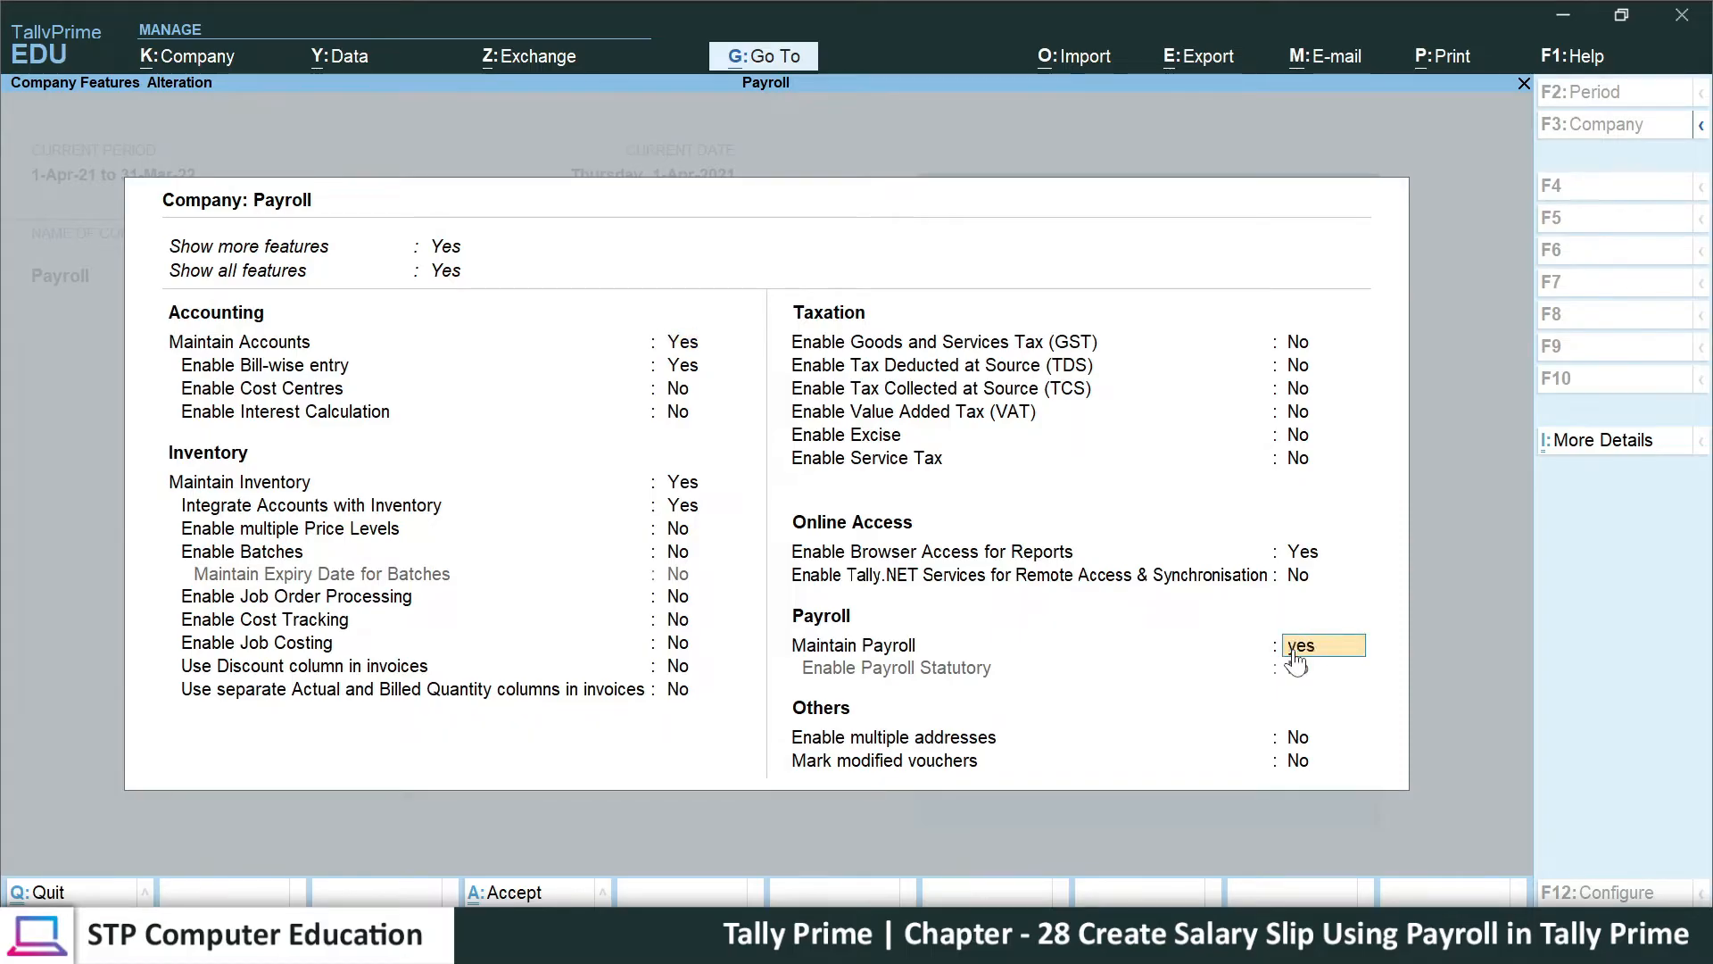
{"action": "type", "text": "yes"}
{"action": "key", "text": "Return"}
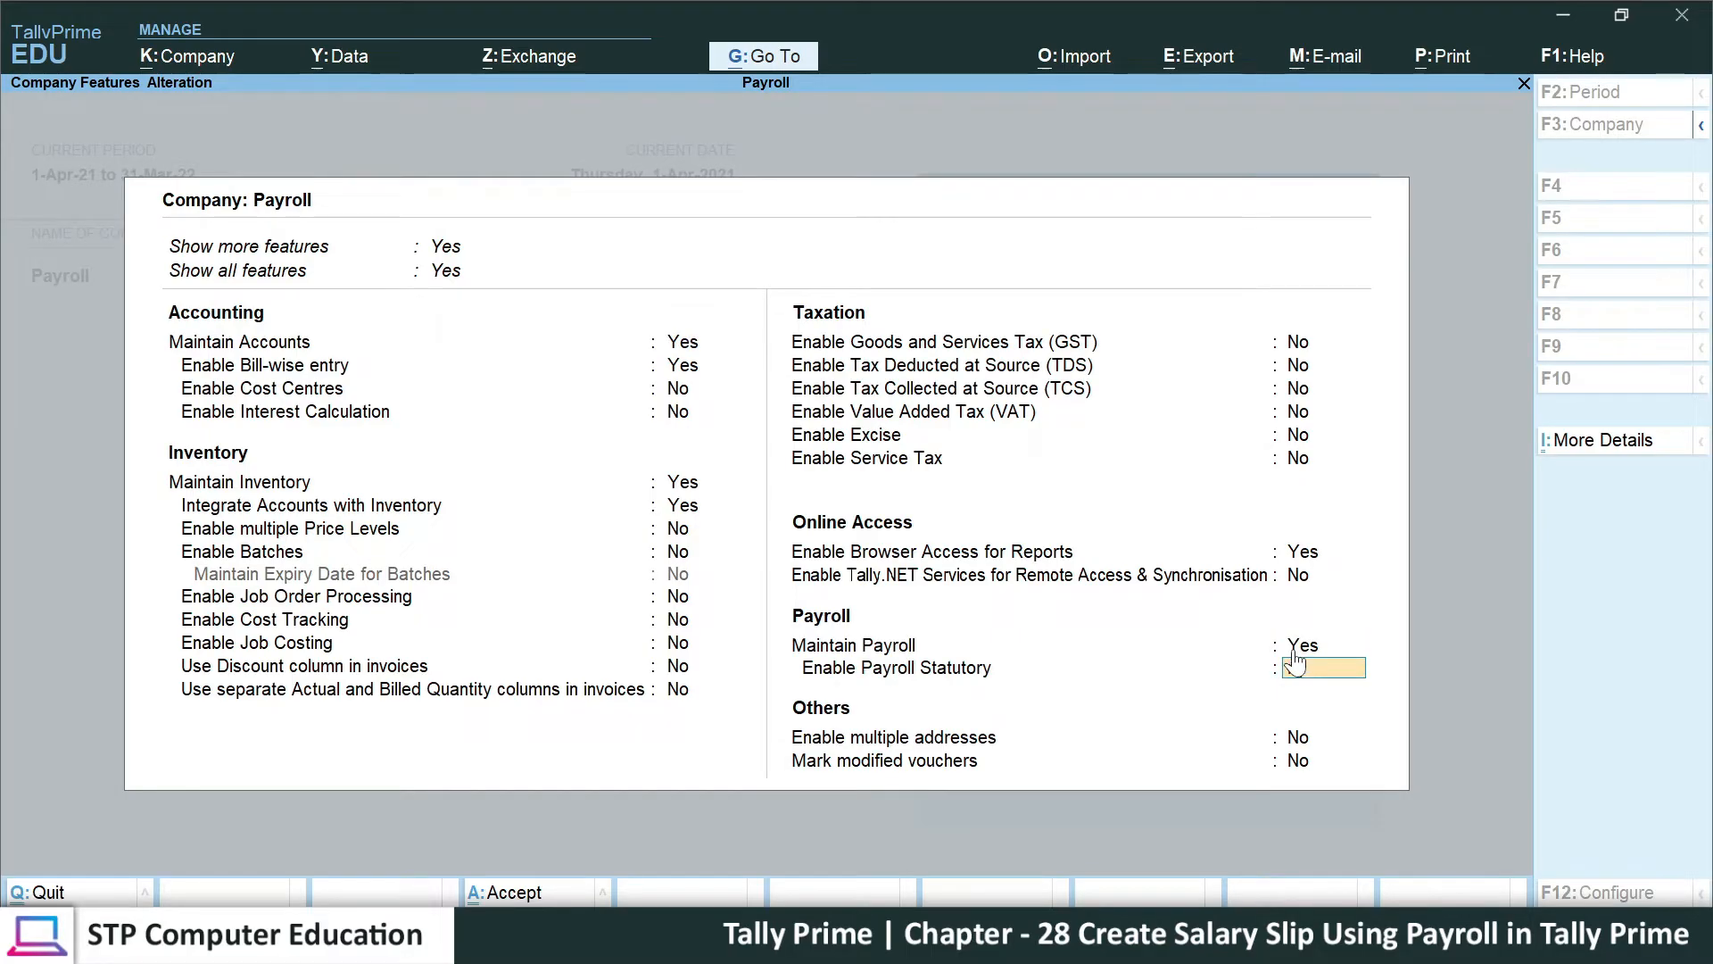
{"action": "key", "text": "Return"}
{"action": "key", "text": "Return"}
{"action": "key", "text": "Return"}
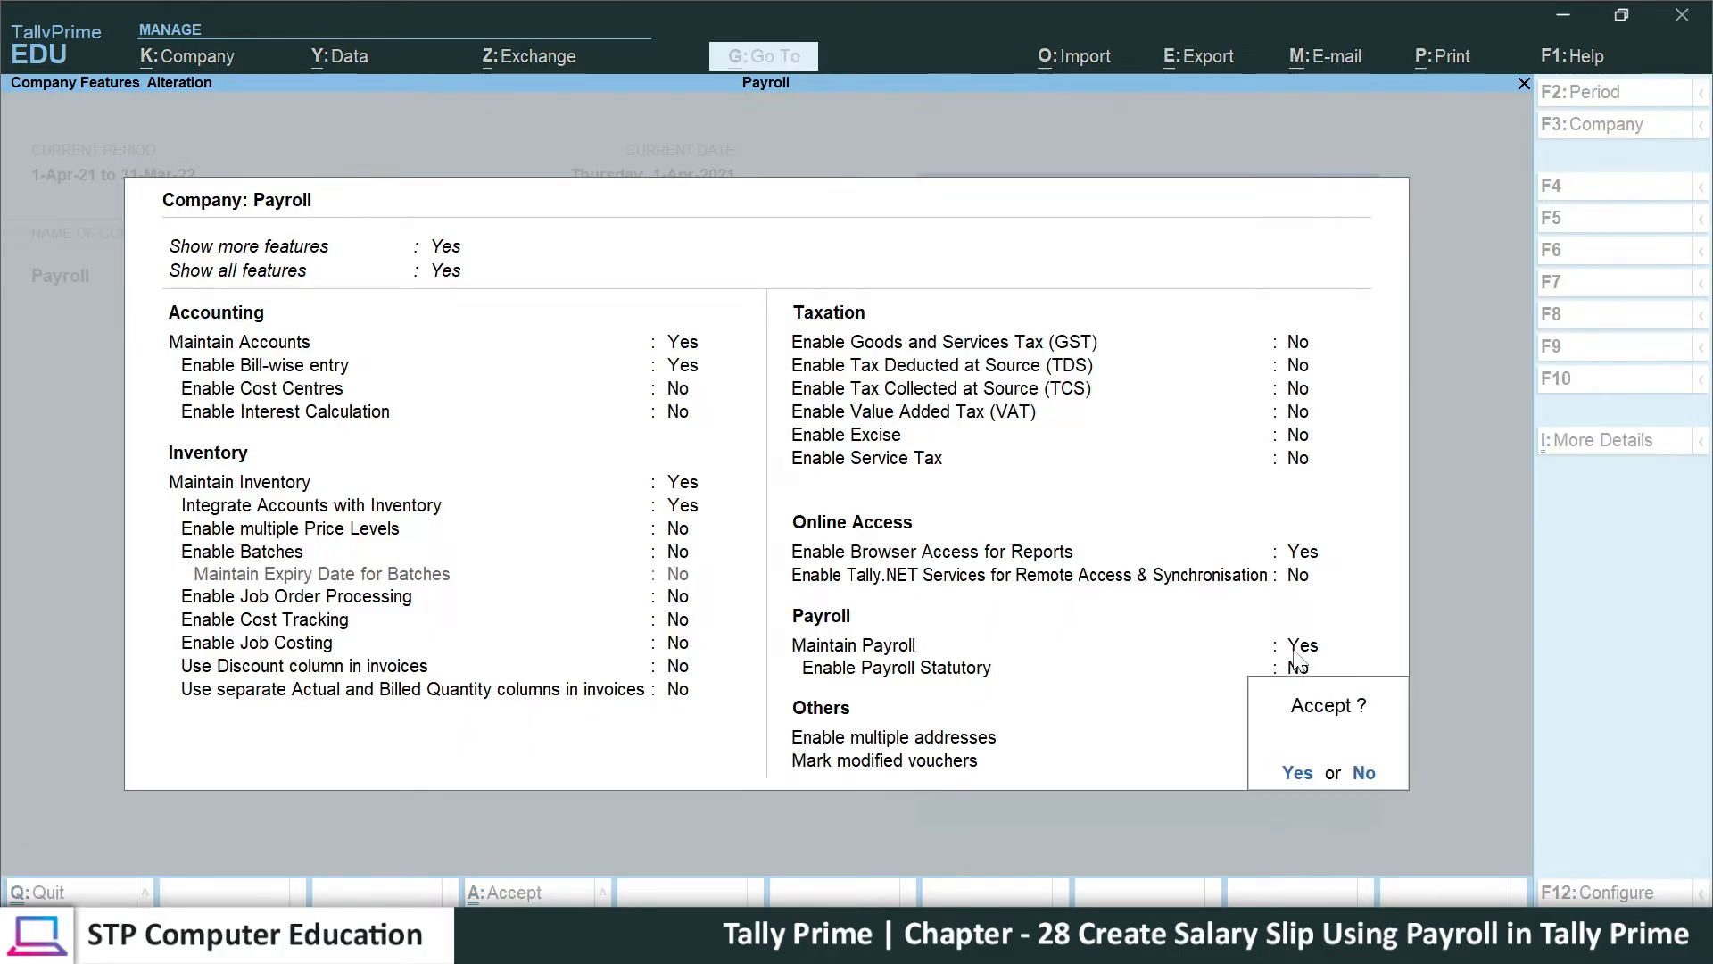
{"action": "key", "text": "Return"}
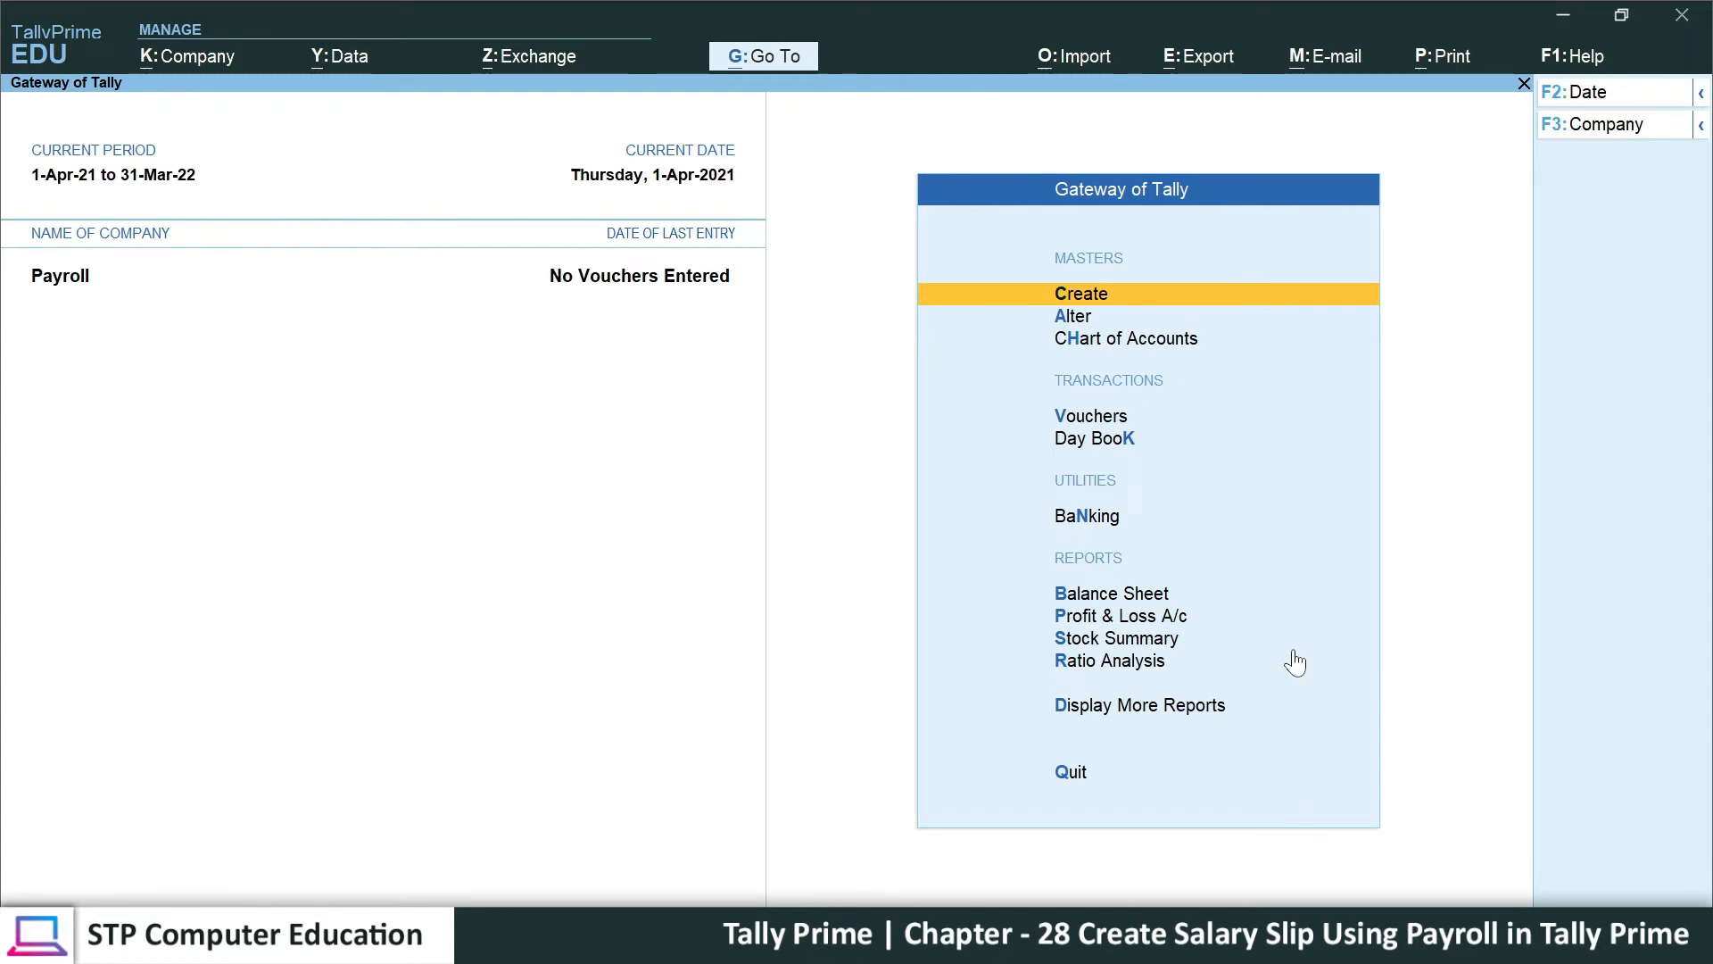
- Create an employee group named Sales Dept under Primary, with Define salary details set to No
{"action": "key", "text": "Up"}
{"action": "key", "text": "Down"}
{"action": "key", "text": "Return"}
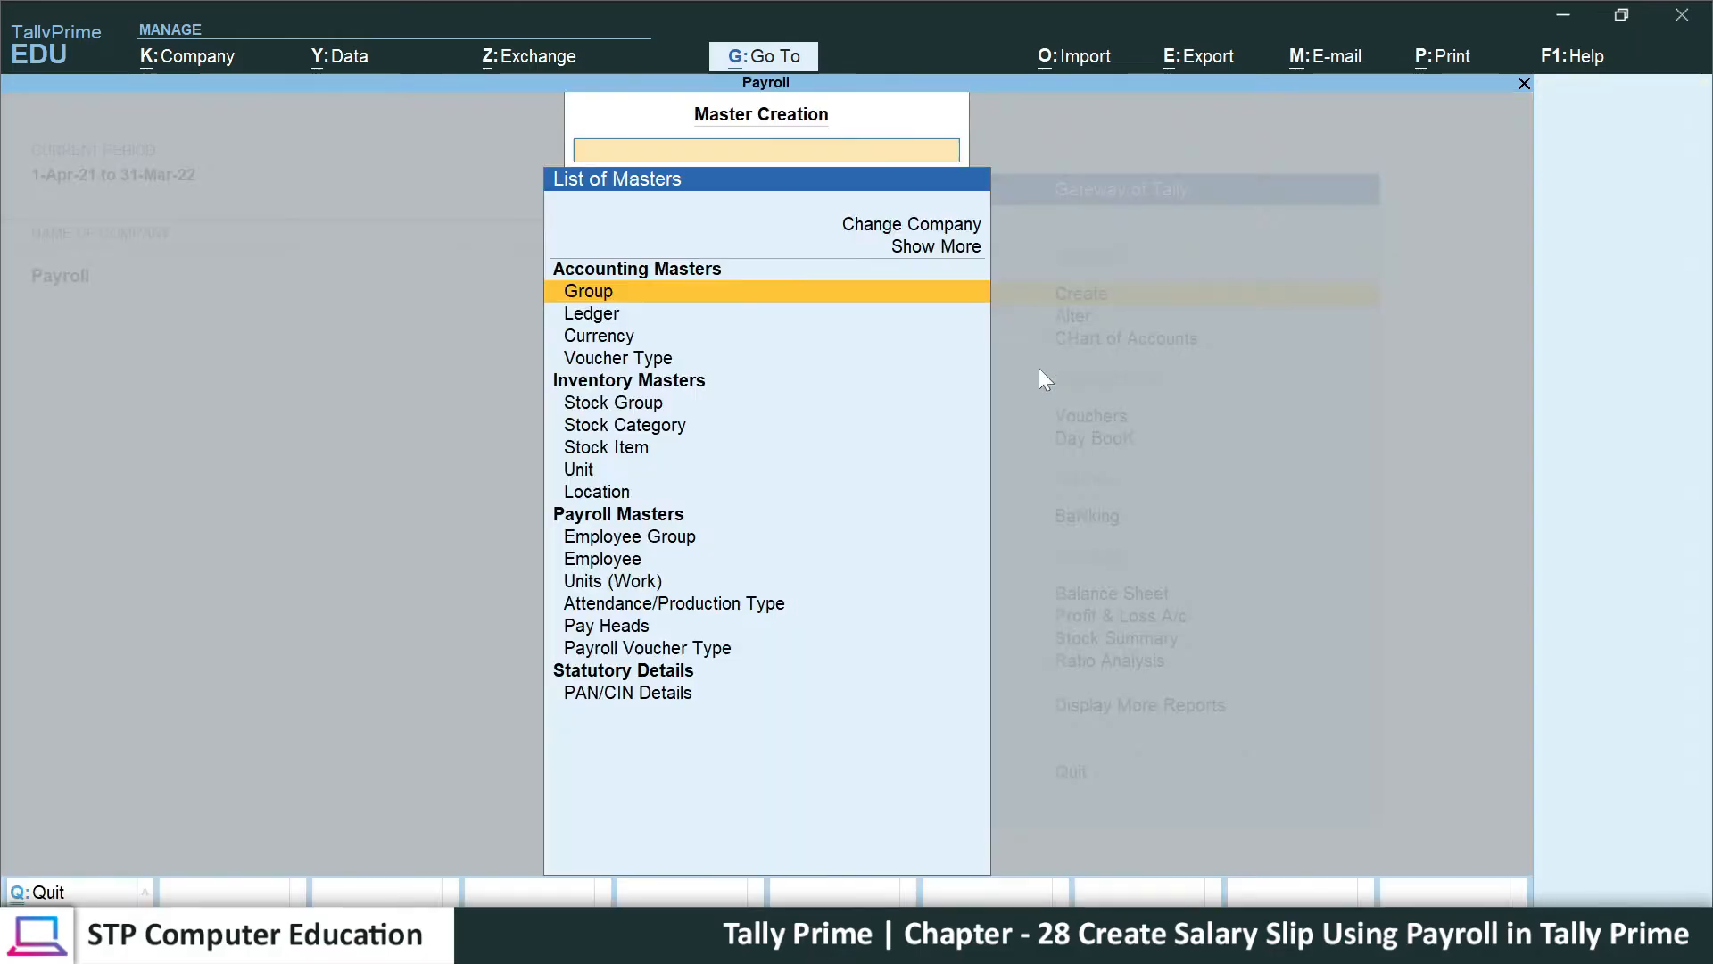
{"action": "left_click", "coordinate": [635, 519]}
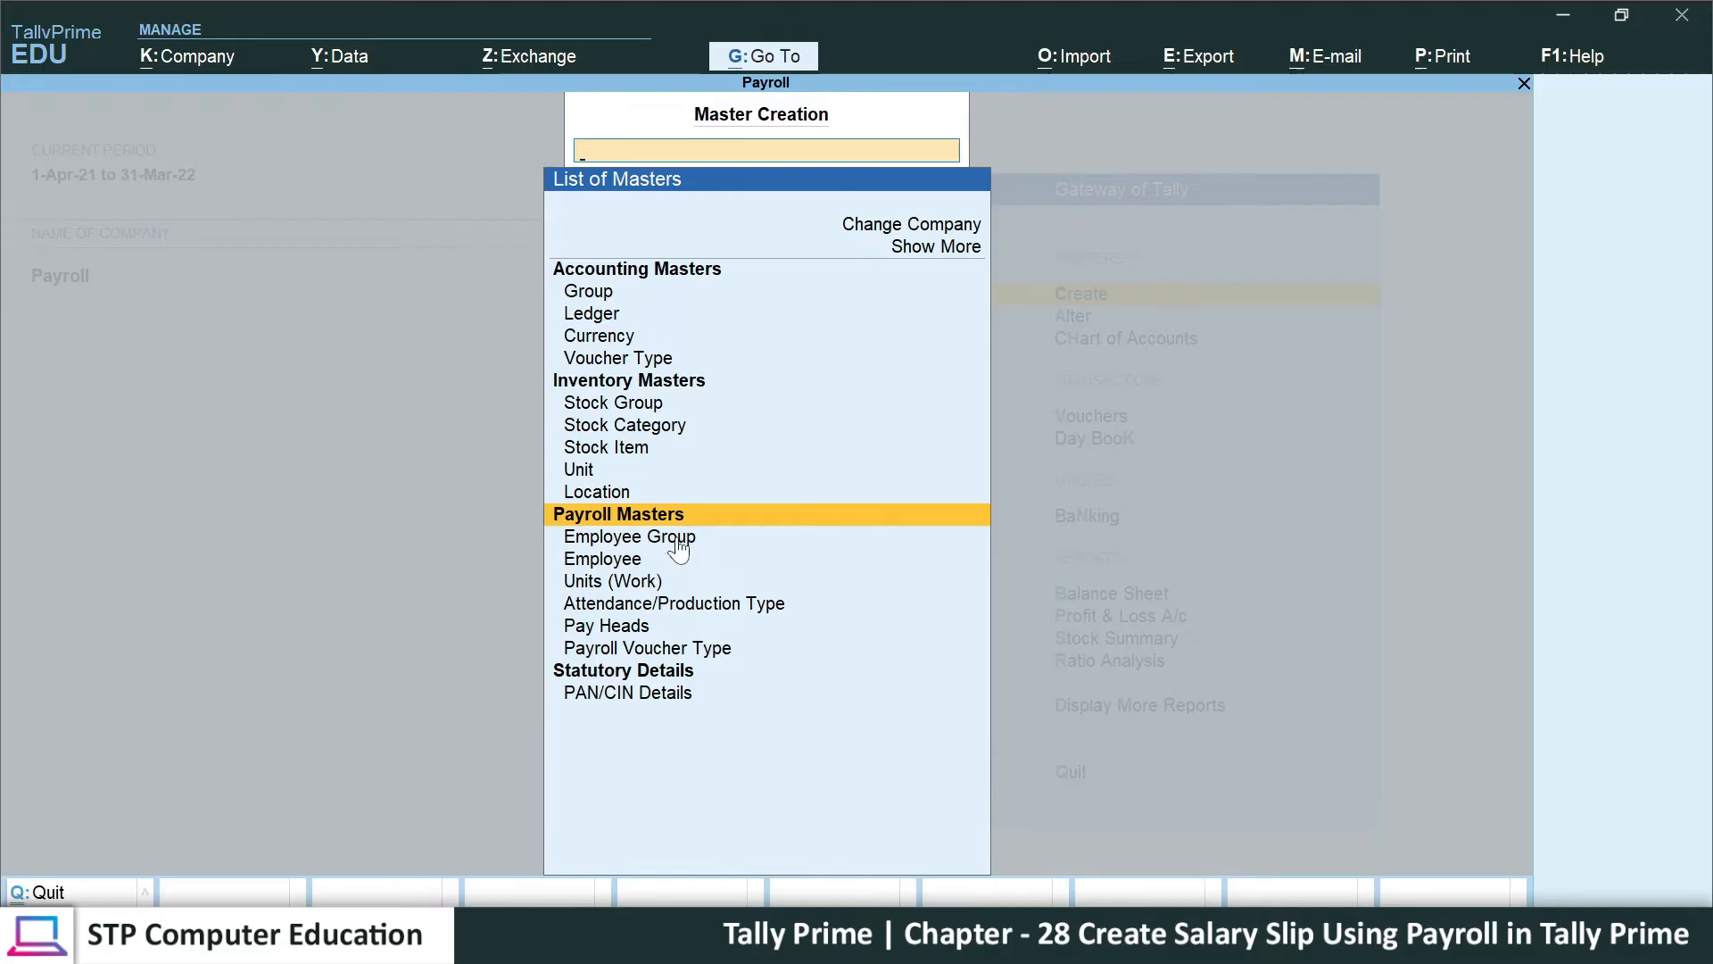
{"action": "left_click", "coordinate": [730, 539]}
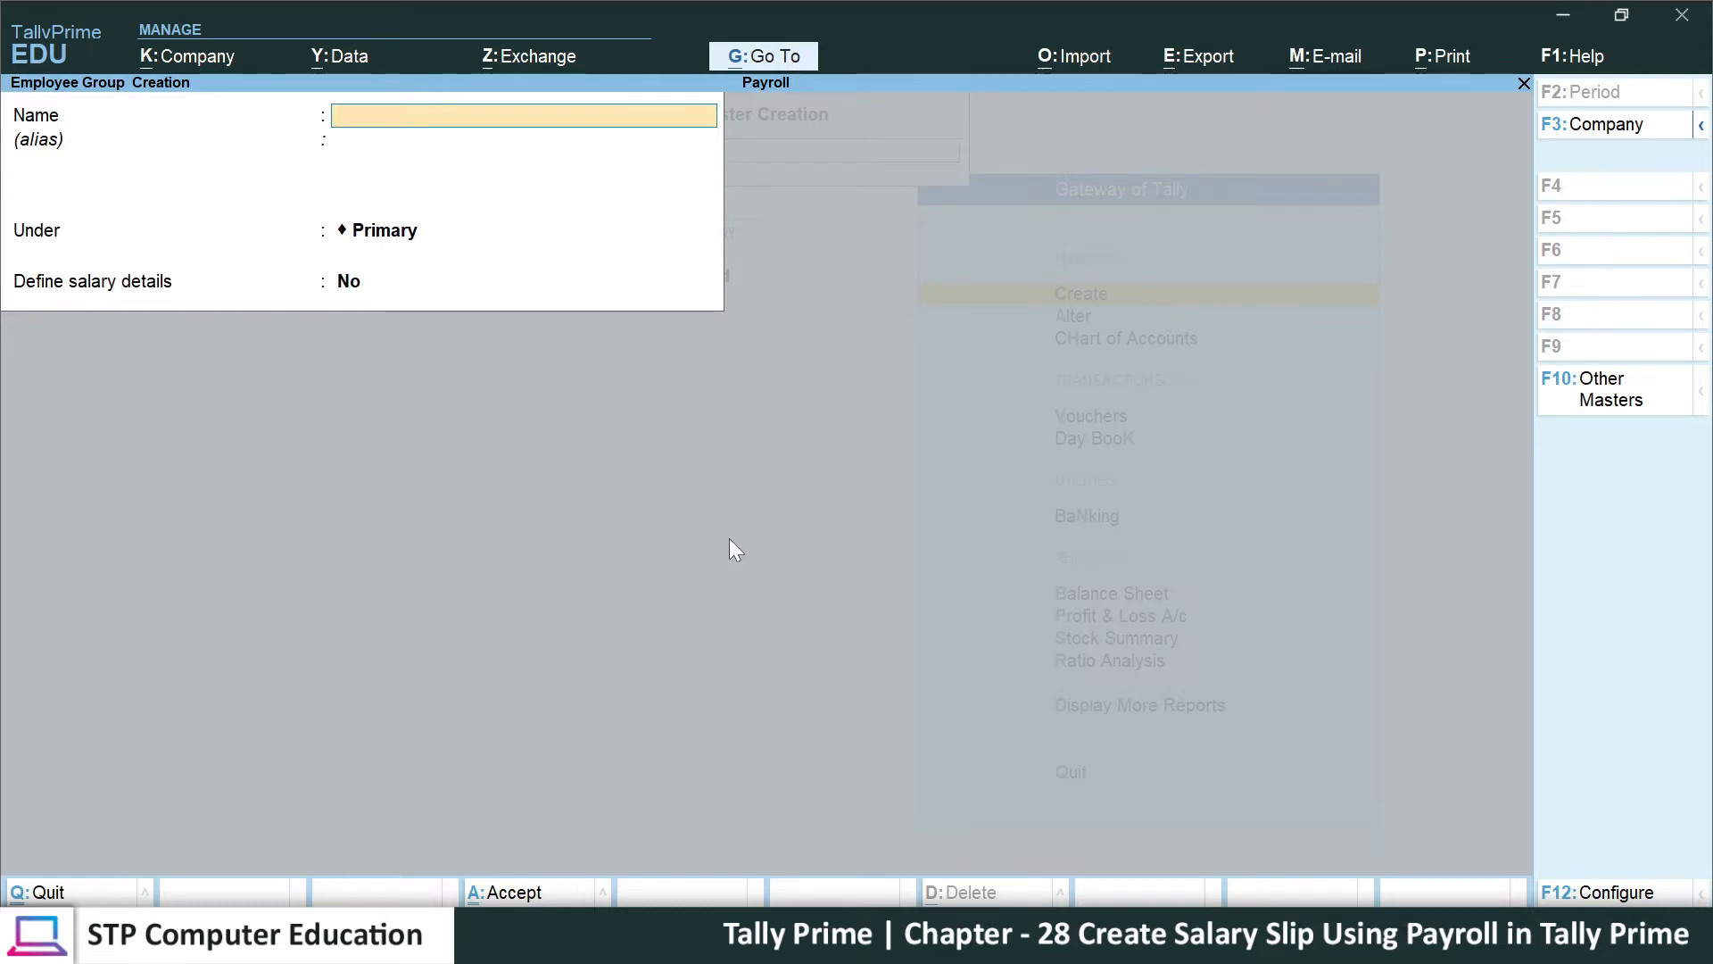
{"action": "type", "text": "Sales Dept"}
{"action": "key", "text": "Return"}
{"action": "key", "text": "Return"}
{"action": "key", "text": "Return"}
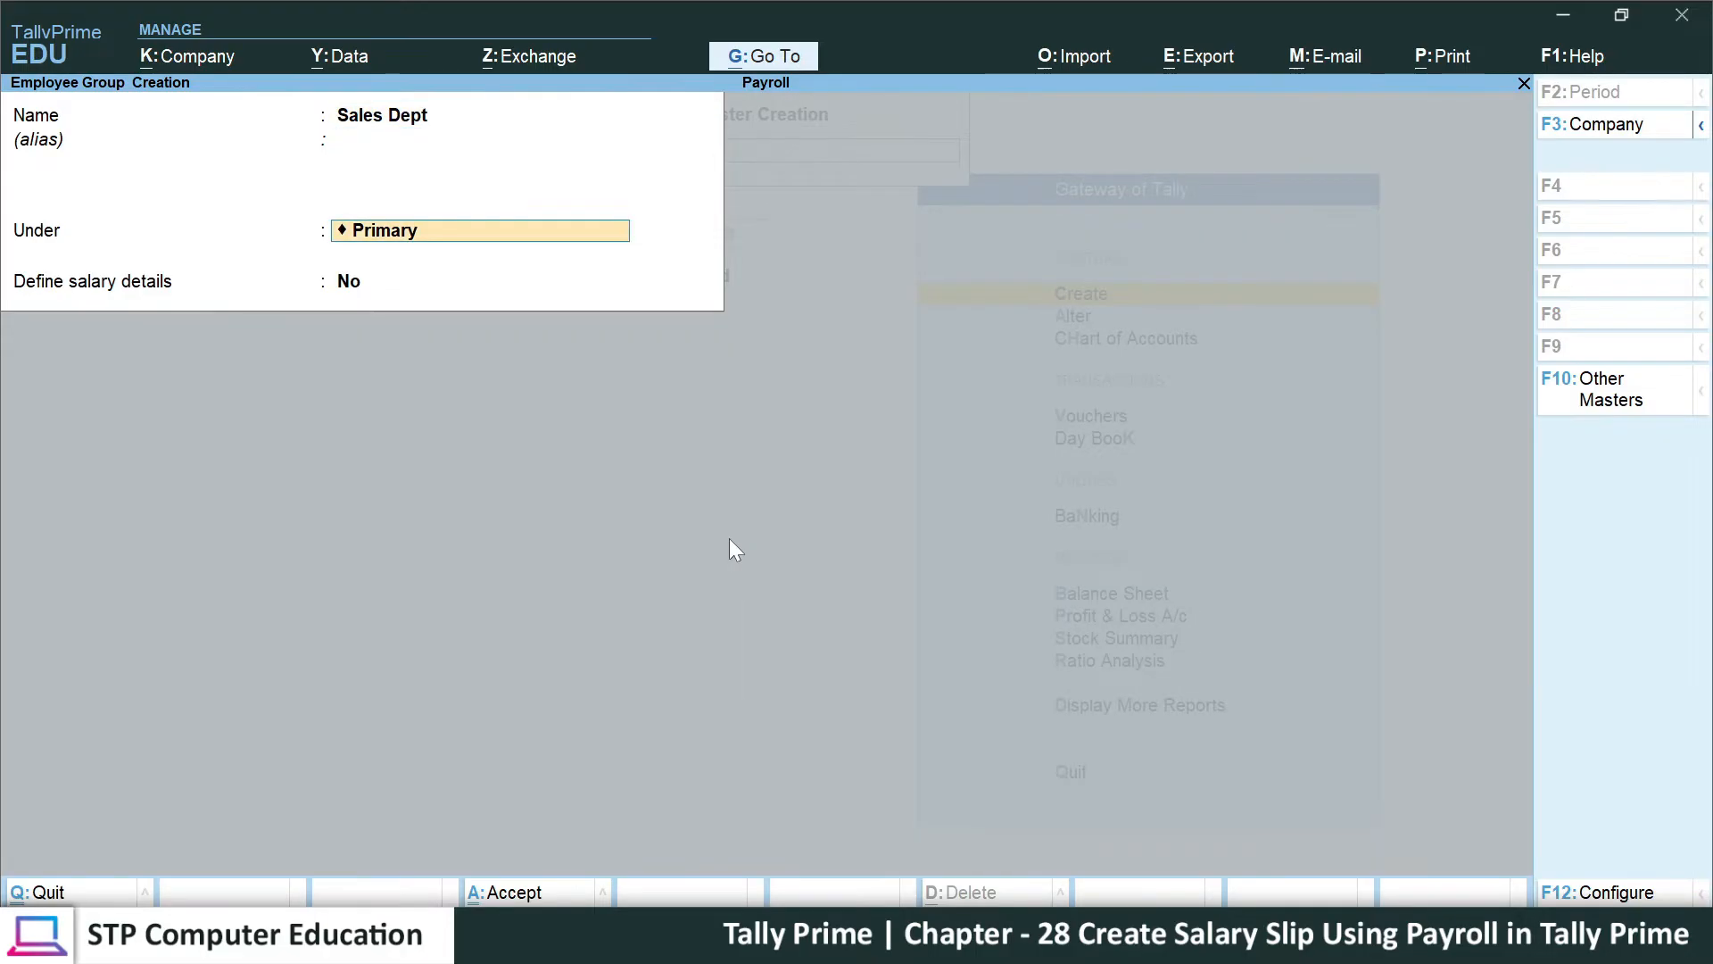
{"action": "key", "text": "Return"}
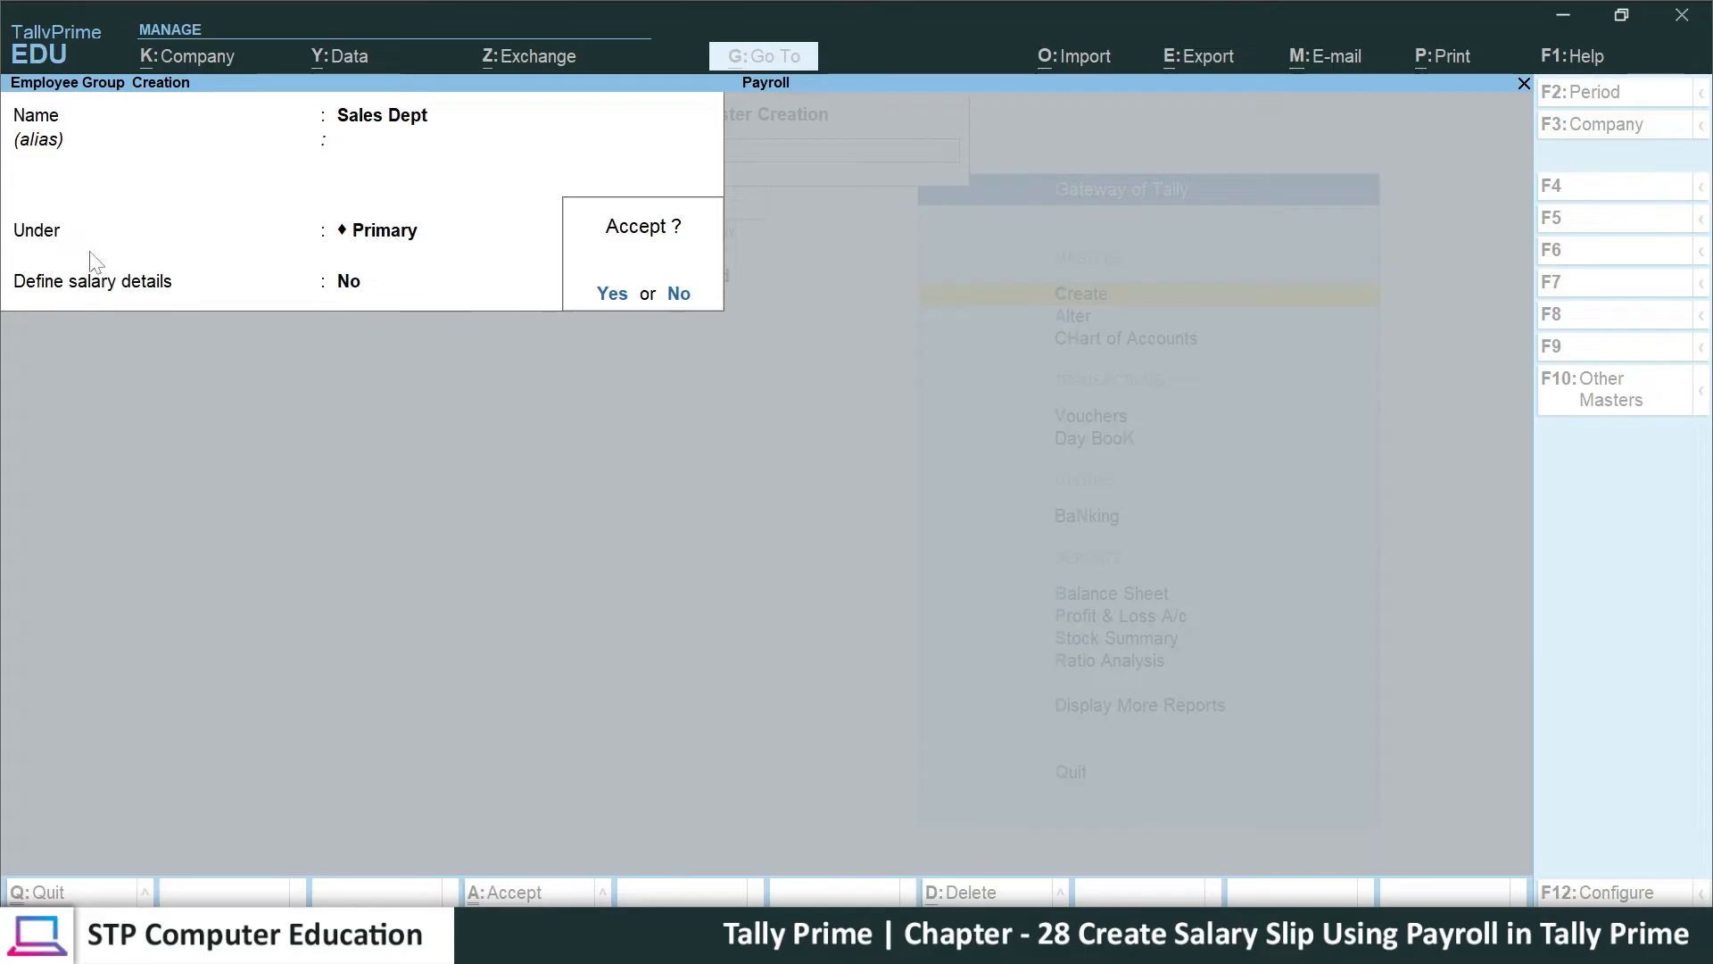
{"action": "left_click", "coordinate": [614, 295]}
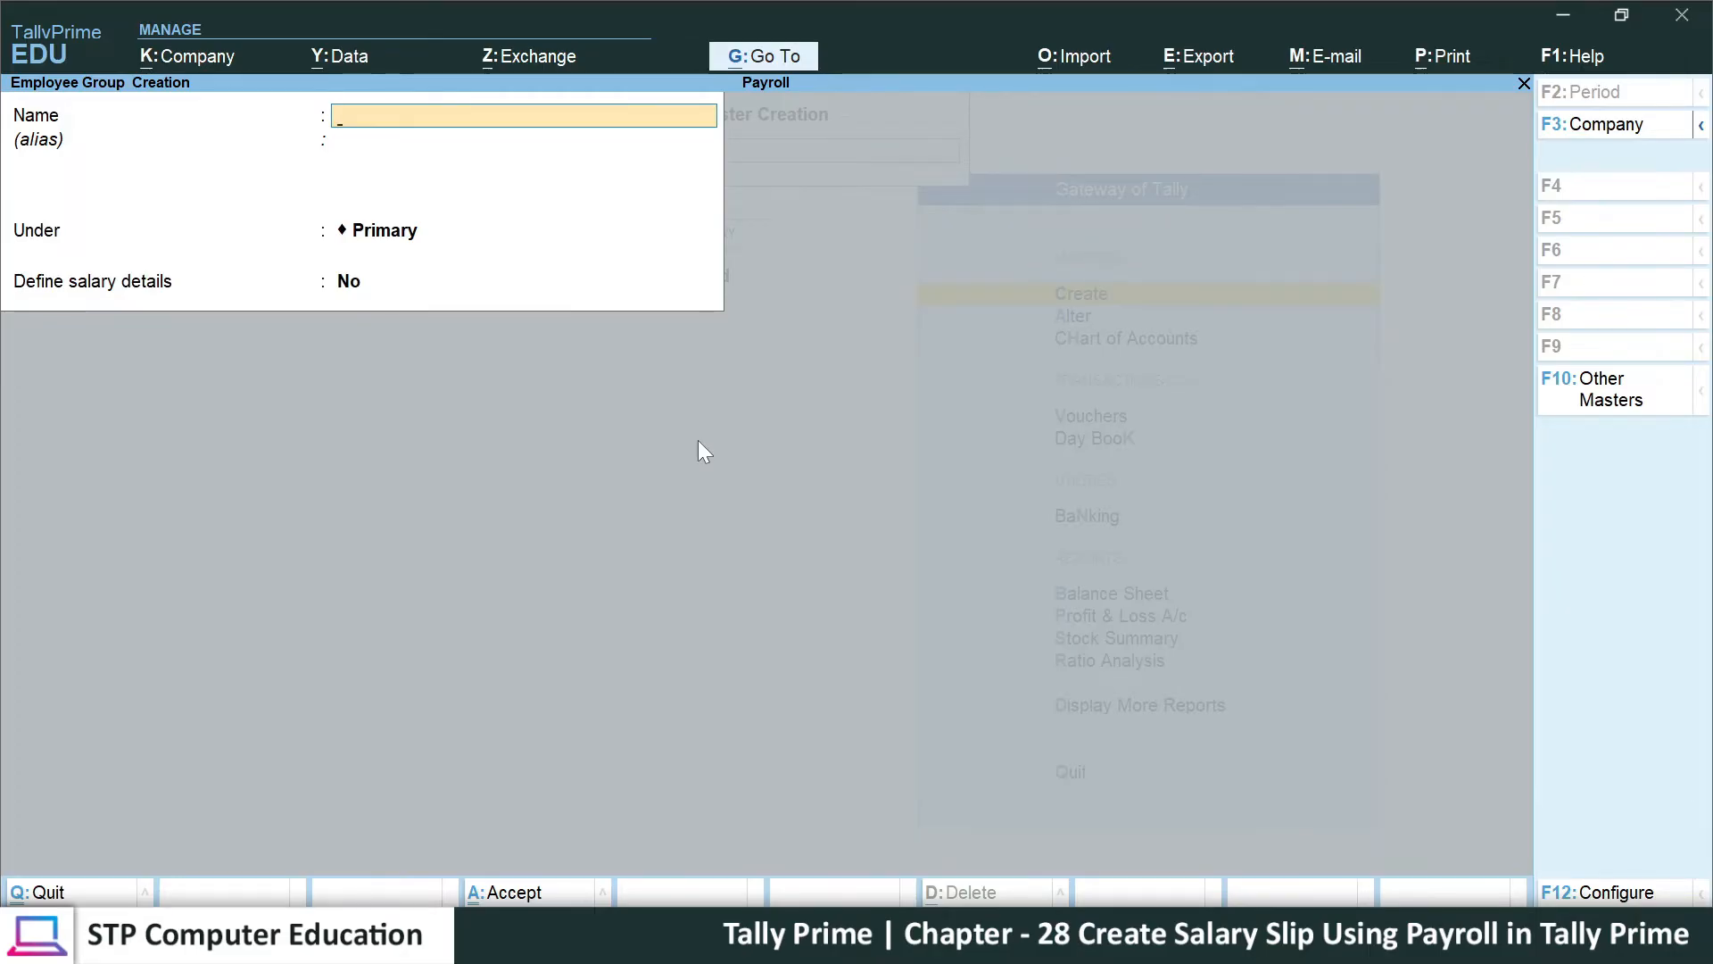
- Create a second employee group named Production Dept. under Primary without salary details, and leave employee group creation
{"action": "type", "text": "Production Dept."}
{"action": "key", "text": "Return"}
{"action": "key", "text": "Return"}
{"action": "key", "text": "Return"}
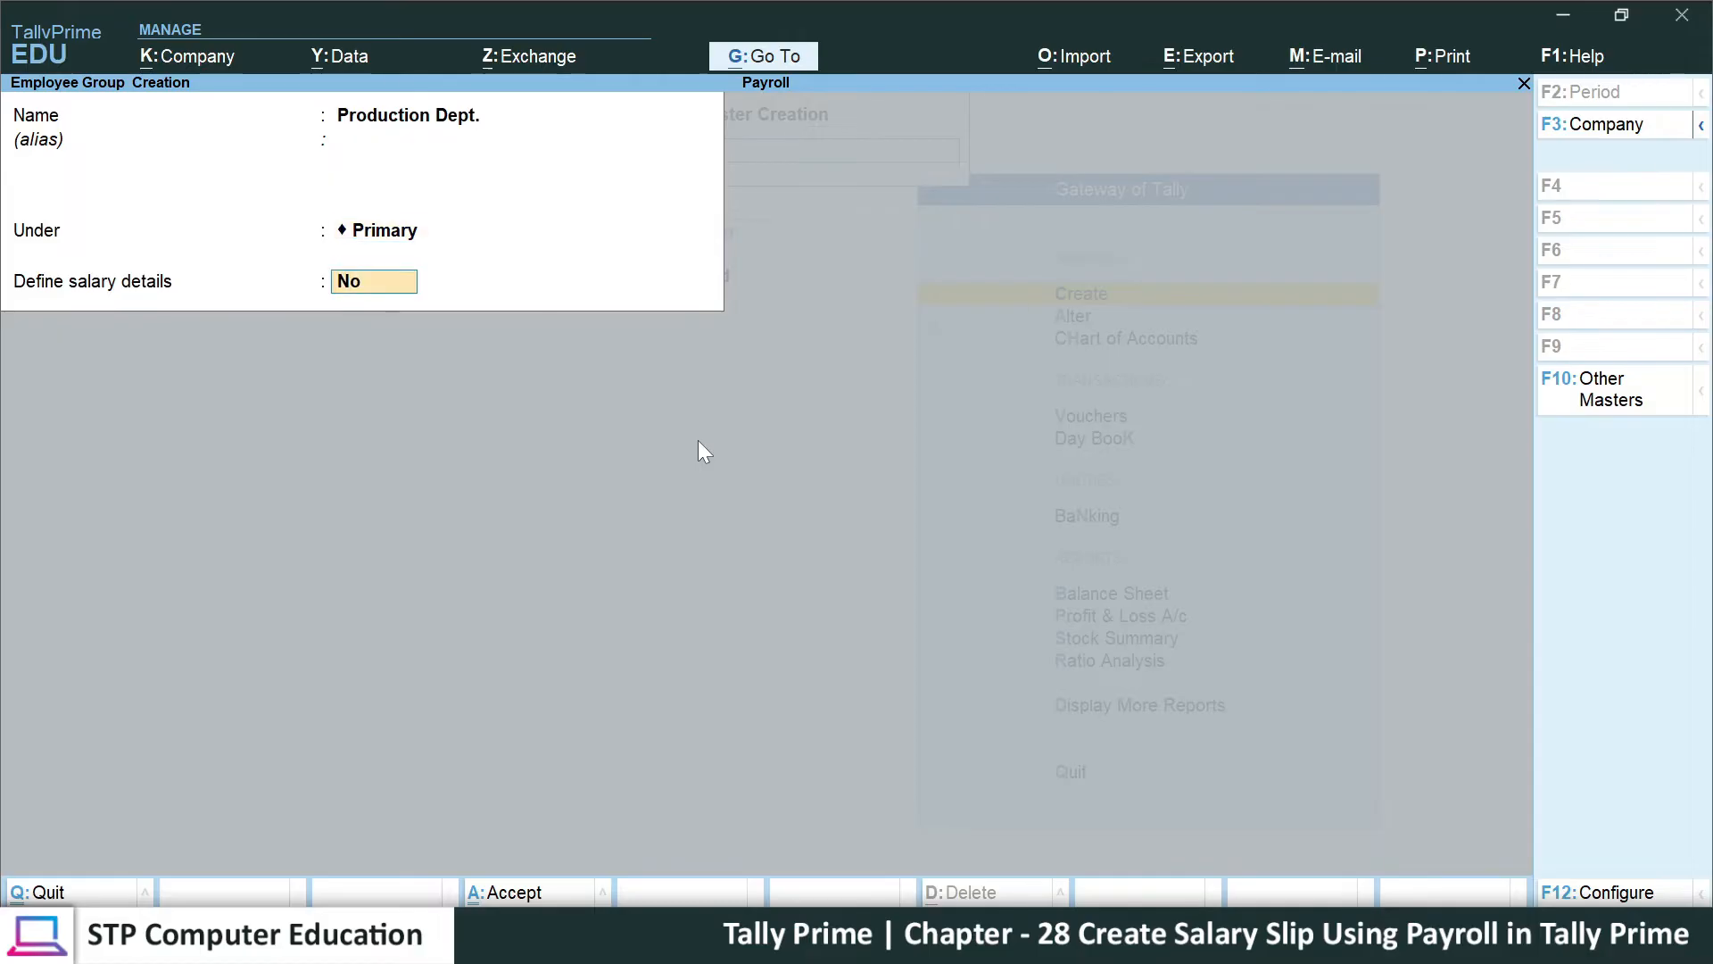
{"action": "key", "text": "Return"}
{"action": "key", "text": "Return"}
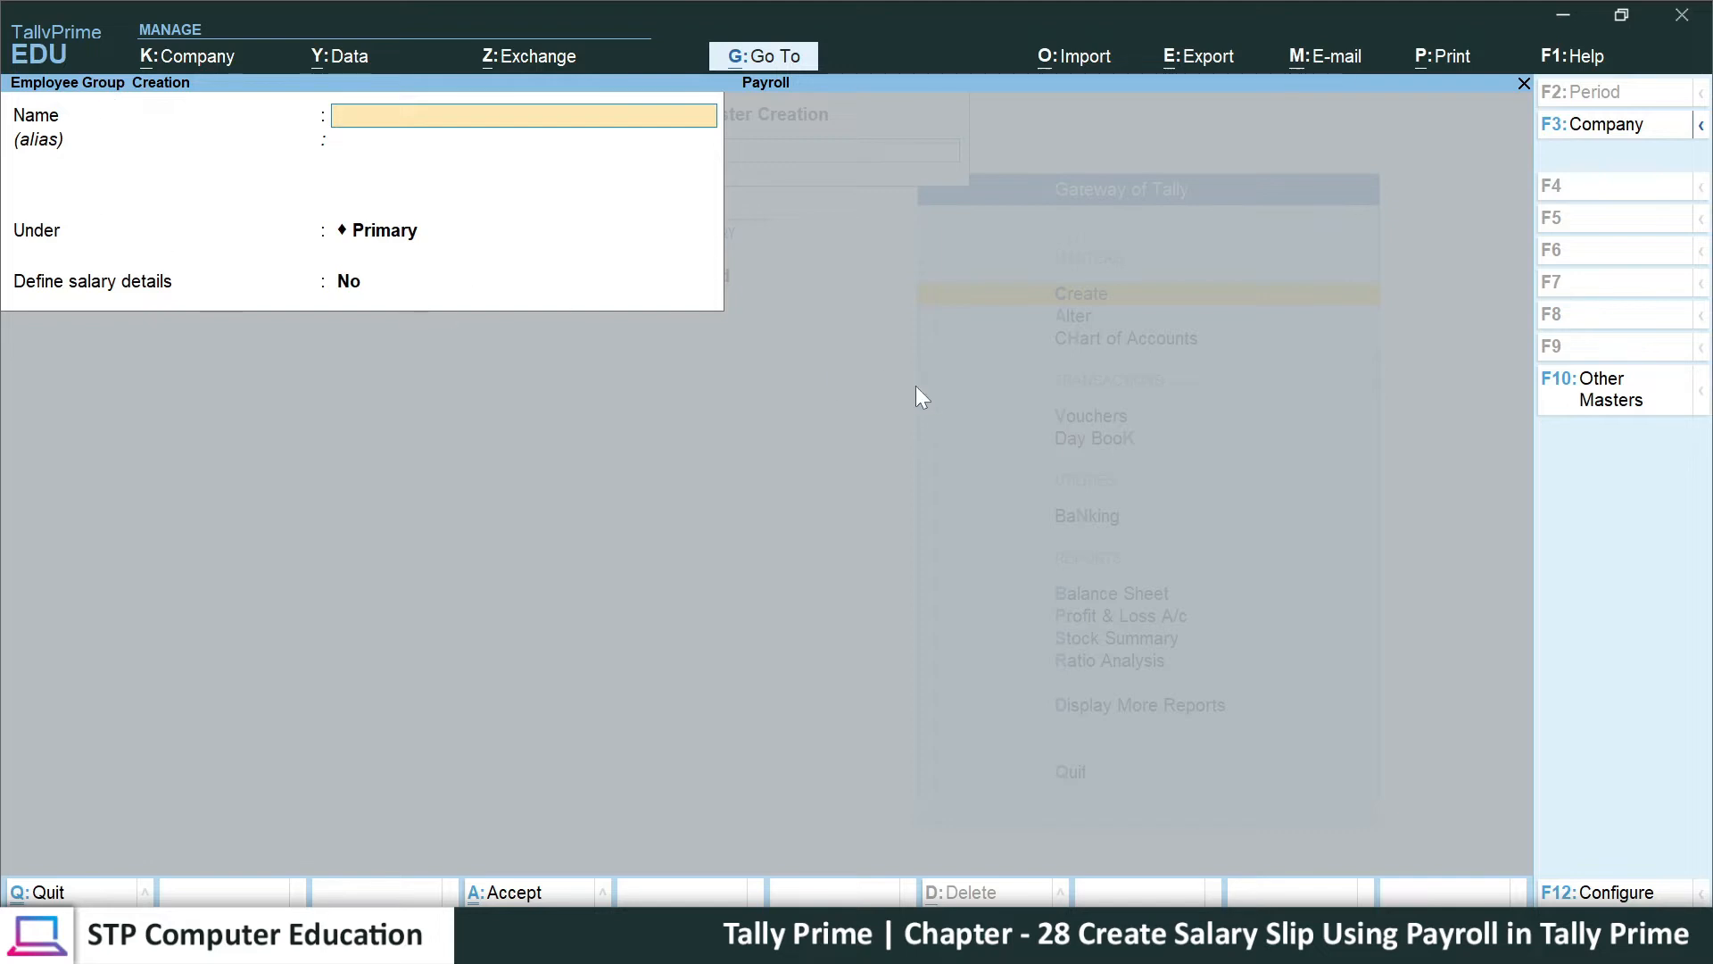
{"action": "key", "text": "Escape"}
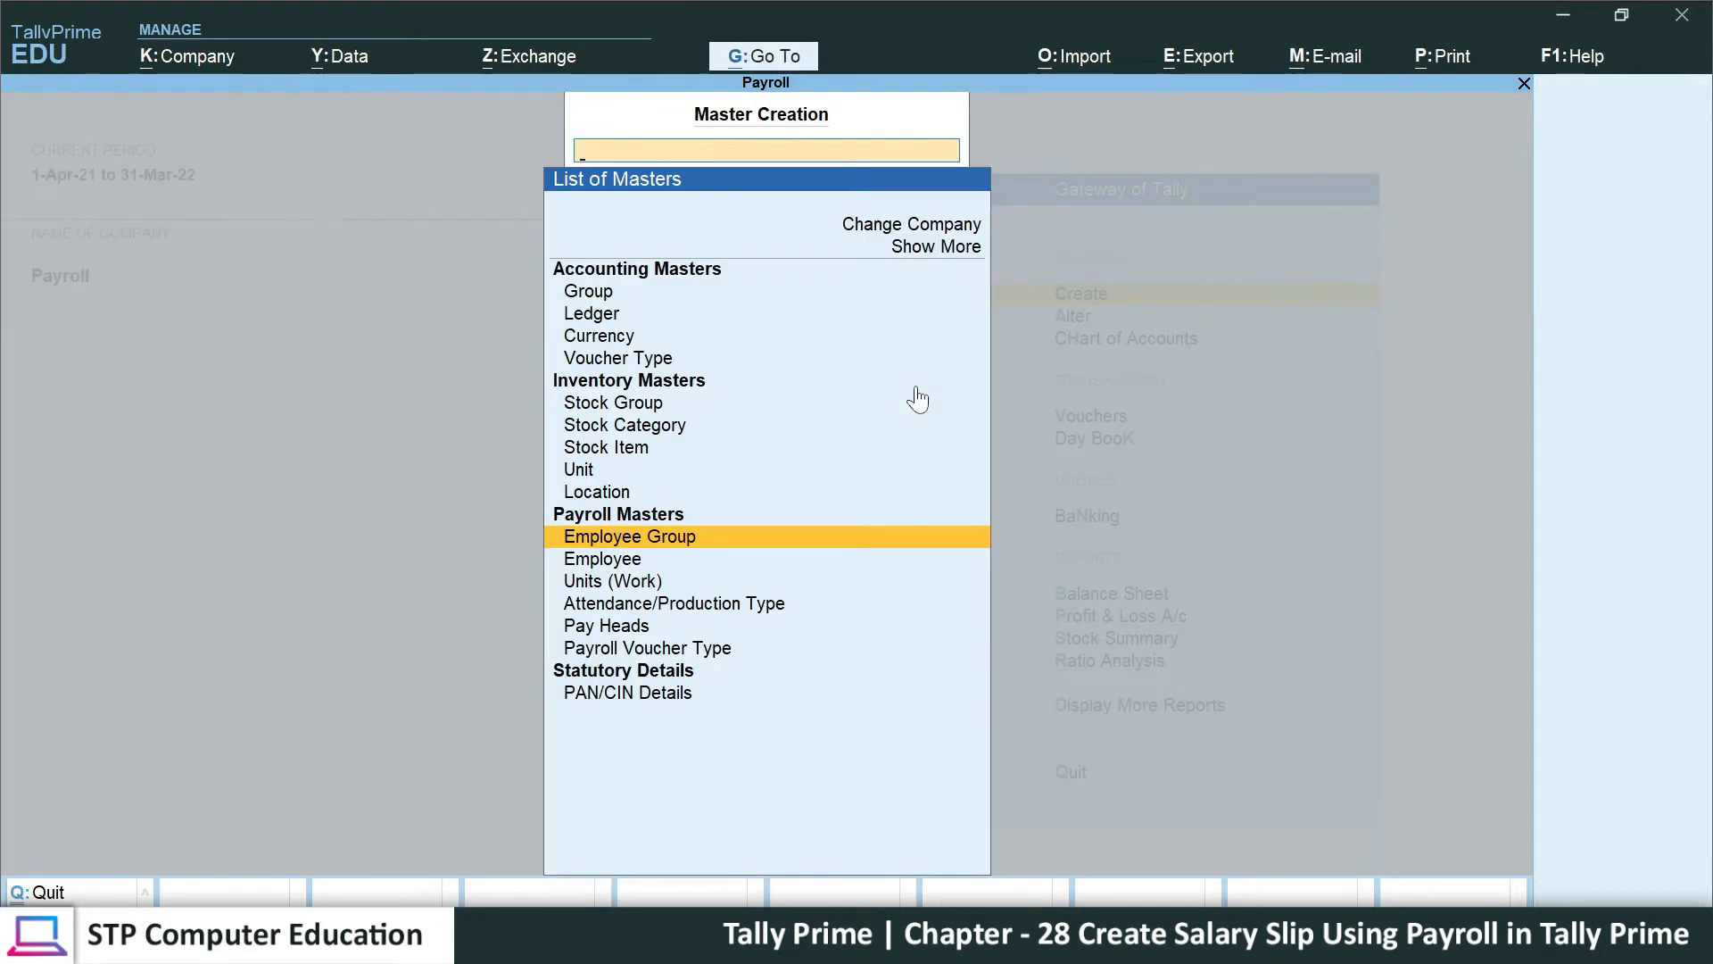
- Create a simple payroll work unit with symbol MIN, formal name MINUTE and 0 decimal places
{"action": "key", "text": "Down"}
{"action": "key", "text": "Down"}
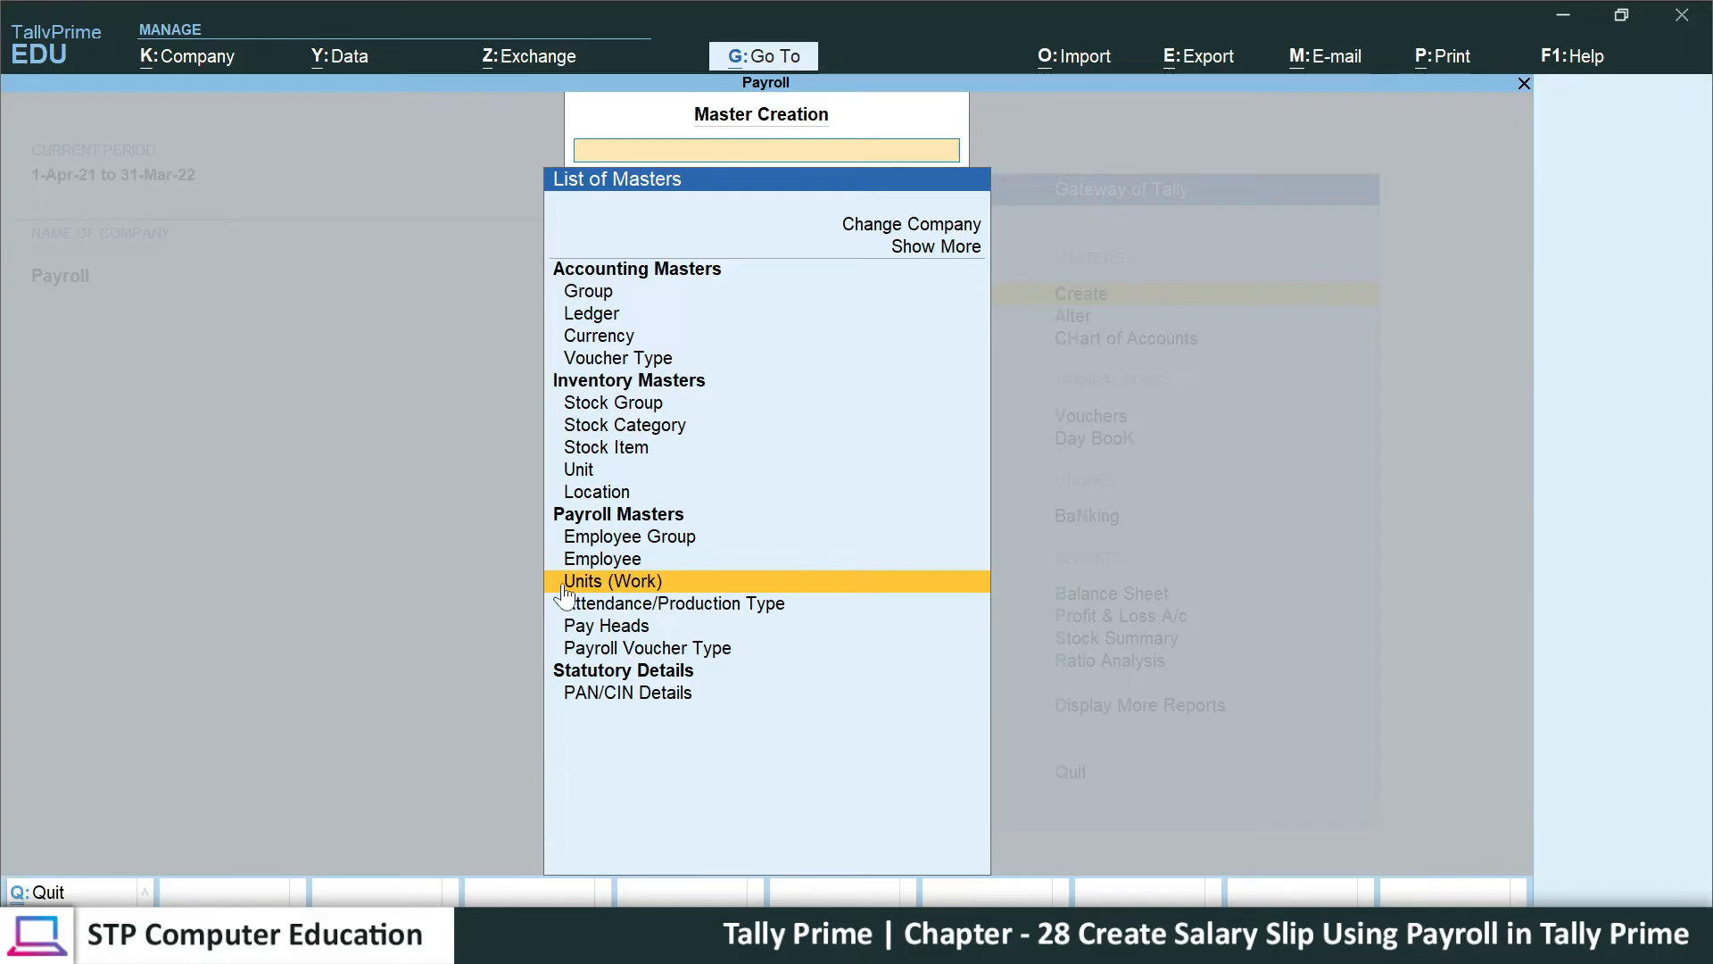
{"action": "left_click", "coordinate": [692, 584]}
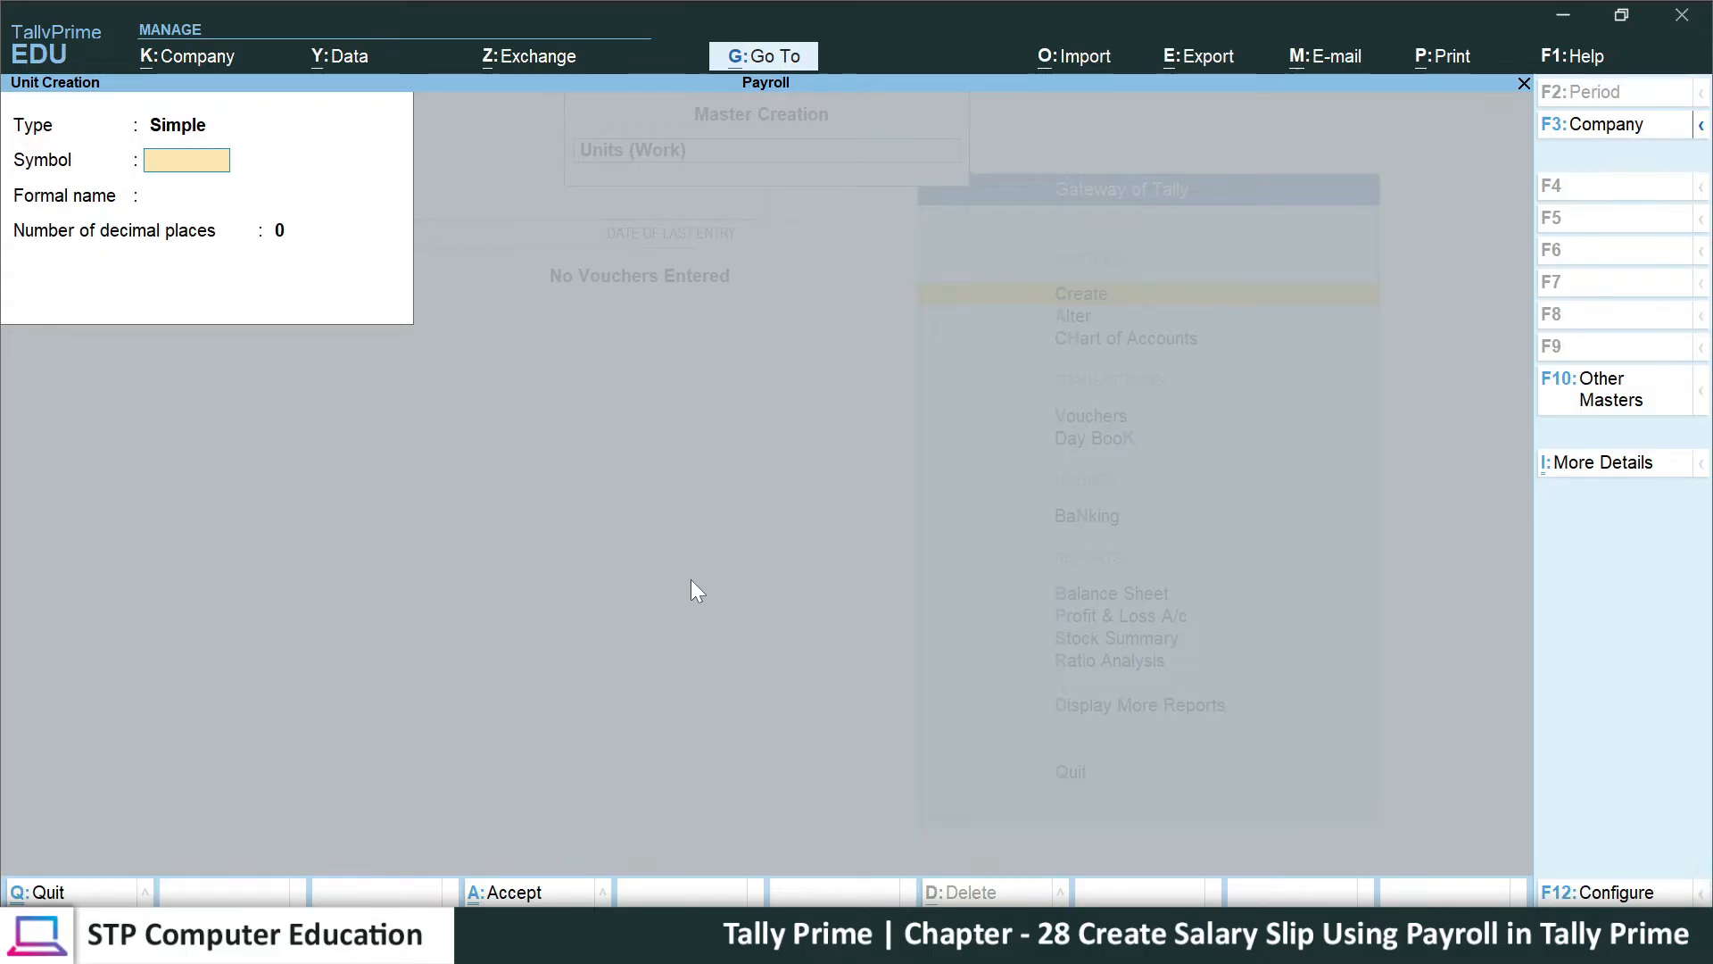
{"action": "type", "text": "min"}
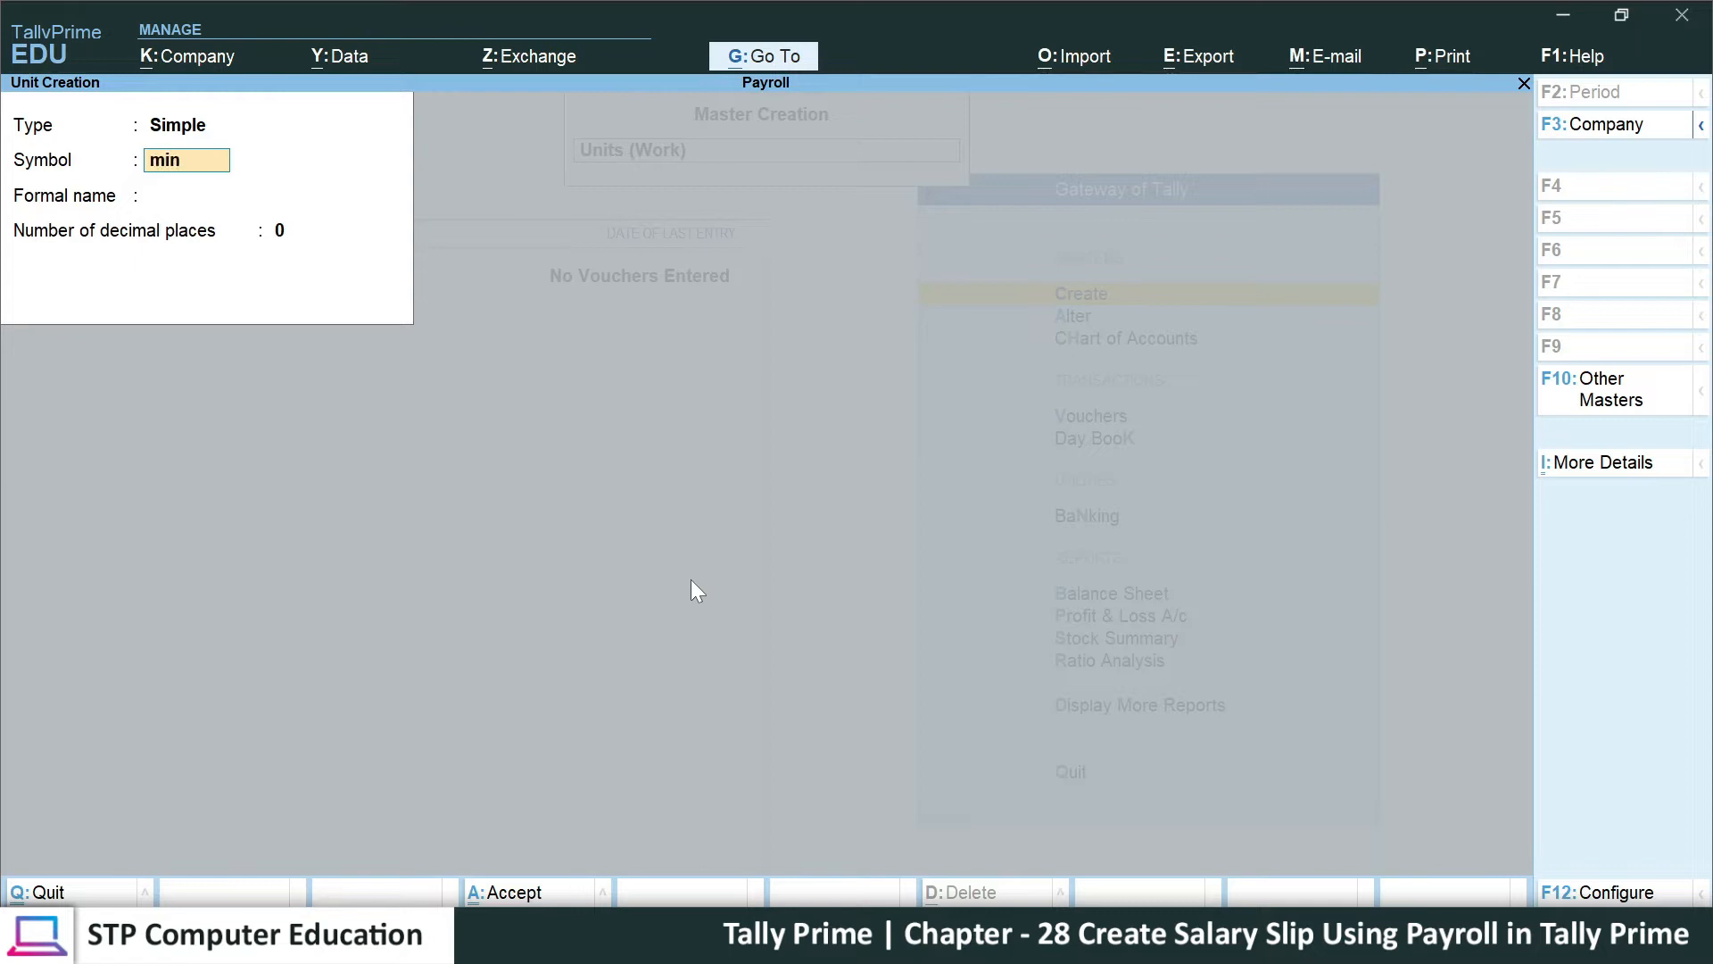
{"action": "key", "text": "BackSpace"}
{"action": "type", "text": "n"}
{"action": "key", "text": "Return"}
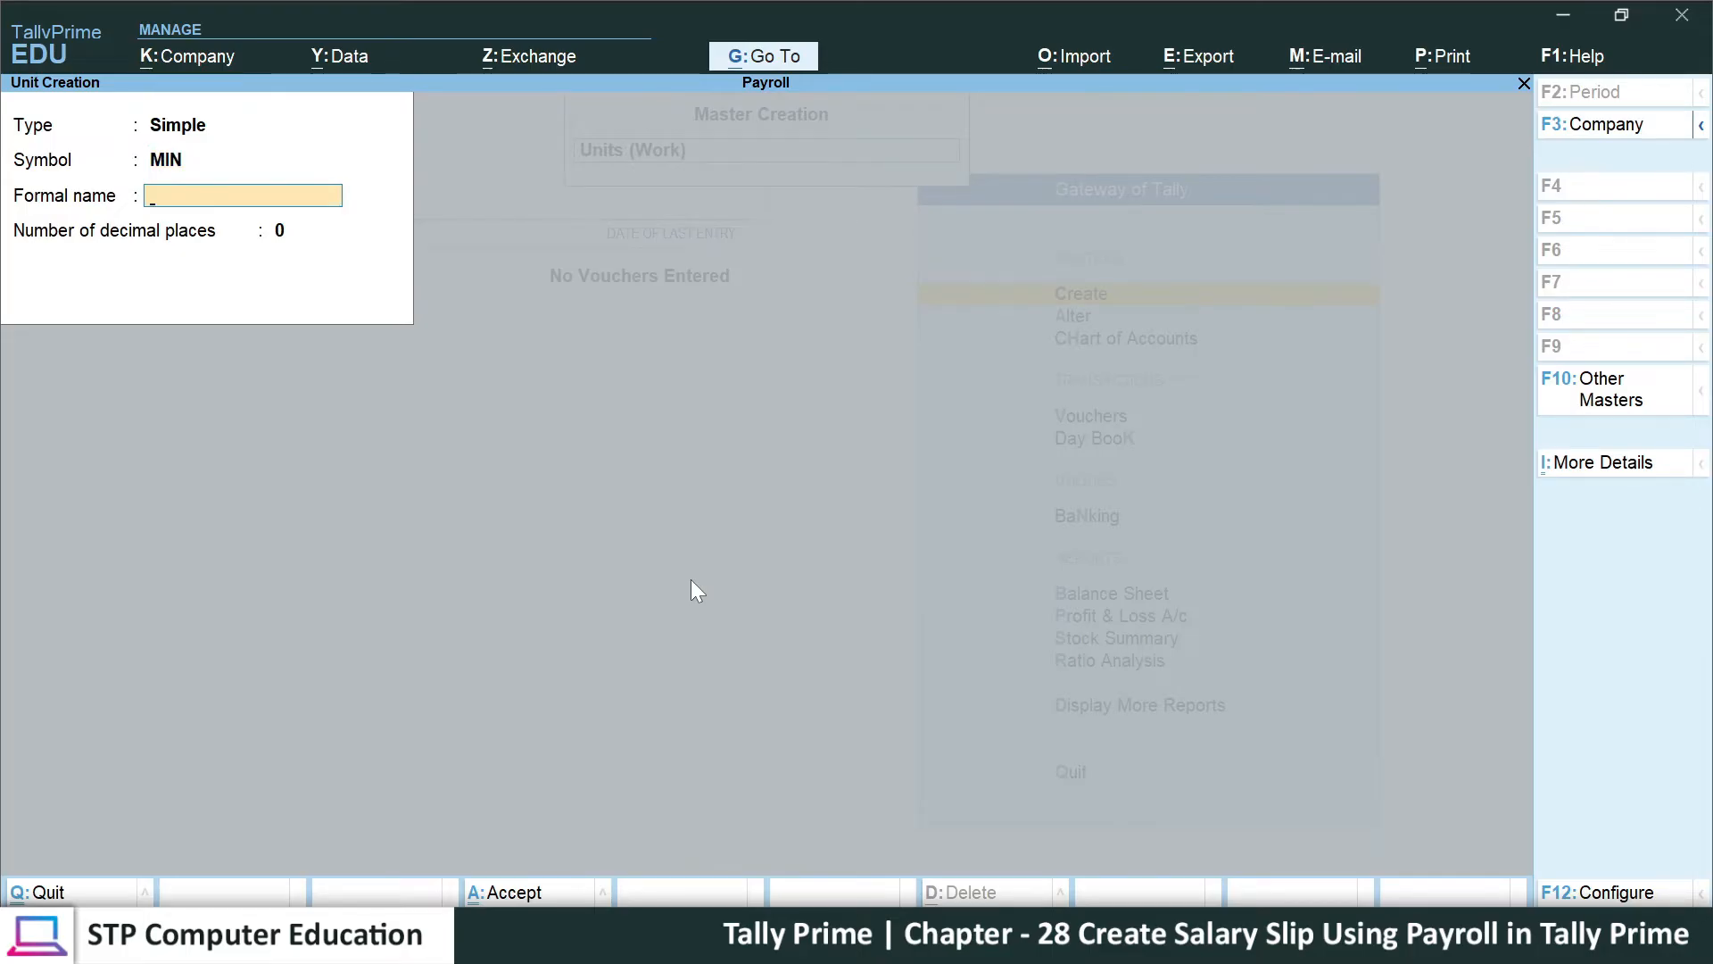
{"action": "type", "text": "minute"}
{"action": "key", "text": "Return"}
{"action": "key", "text": "Return"}
{"action": "key", "text": "Return"}
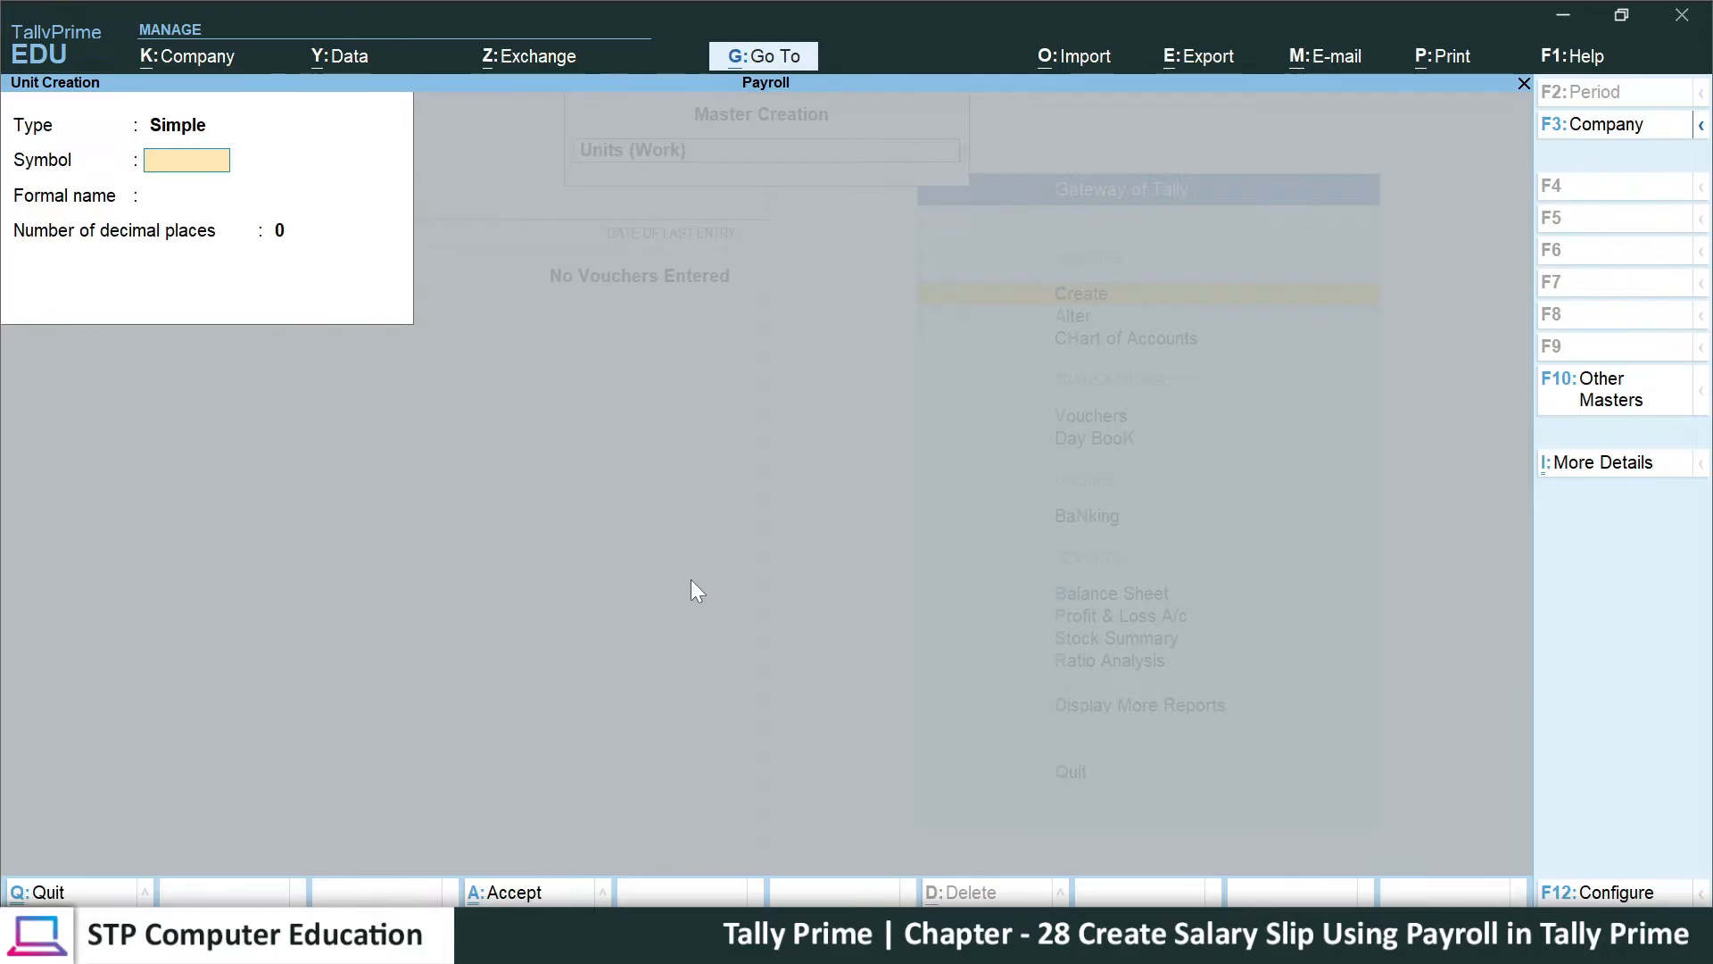
- Create a simple work unit with symbol HRS, formal name HOURS and 0 decimal places
{"action": "type", "text": "HRS"}
{"action": "key", "text": "Return"}
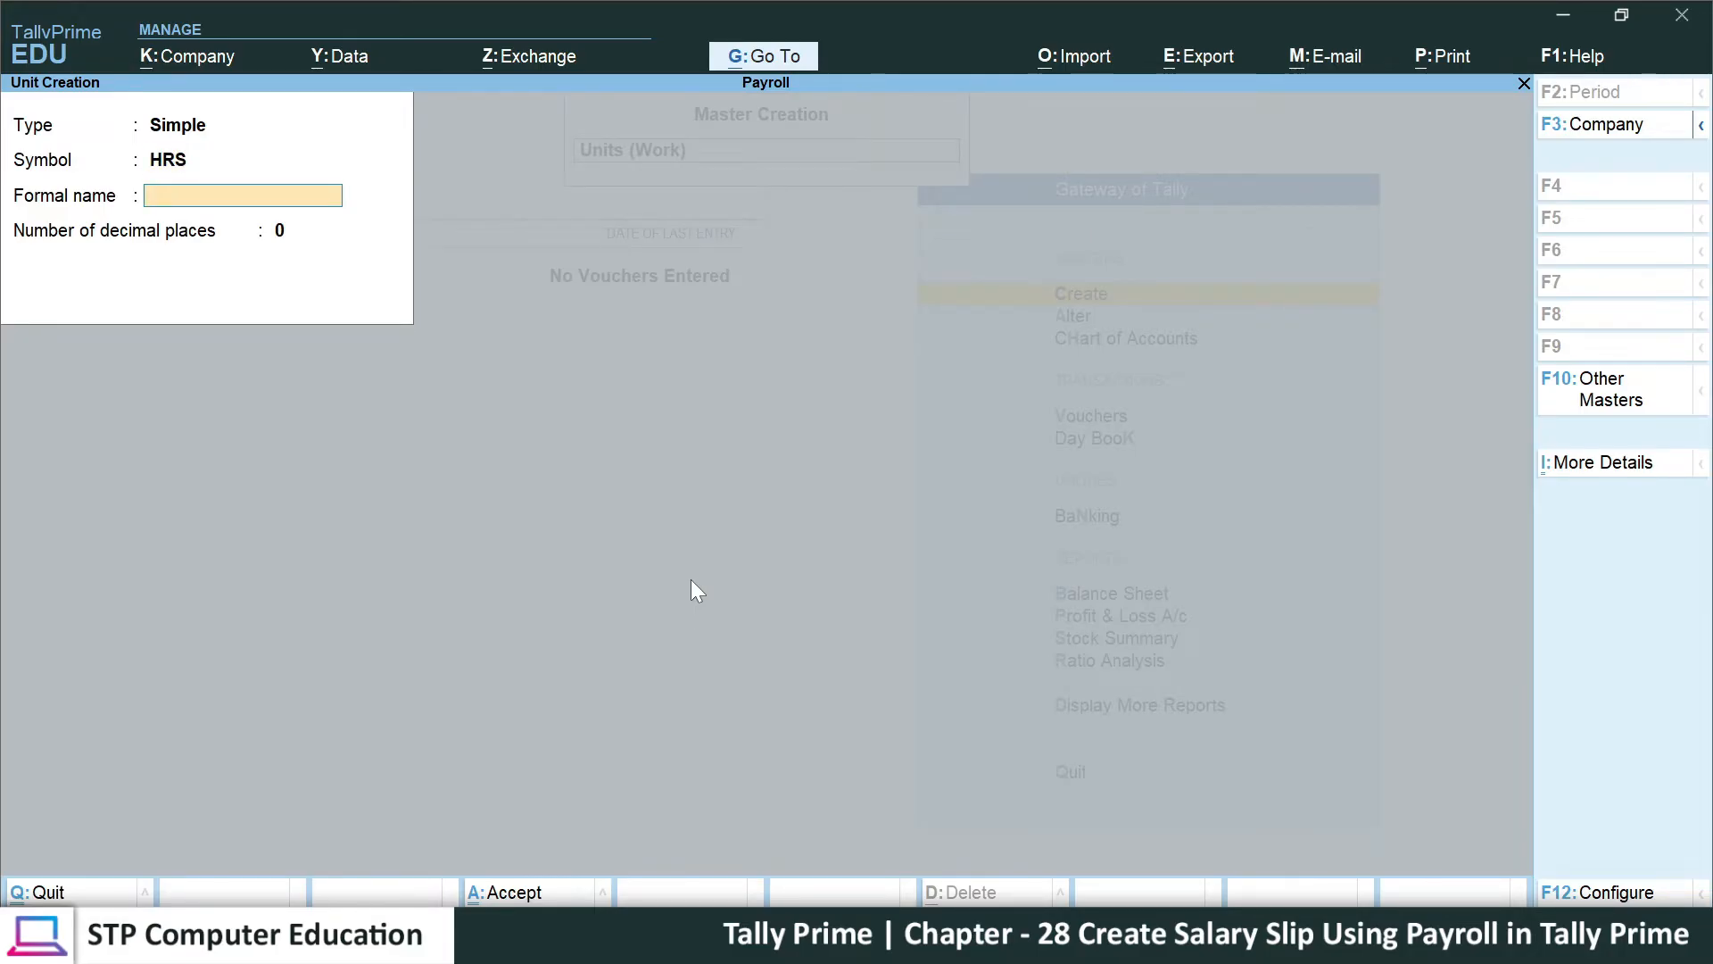
{"action": "type", "text": "HOURS"}
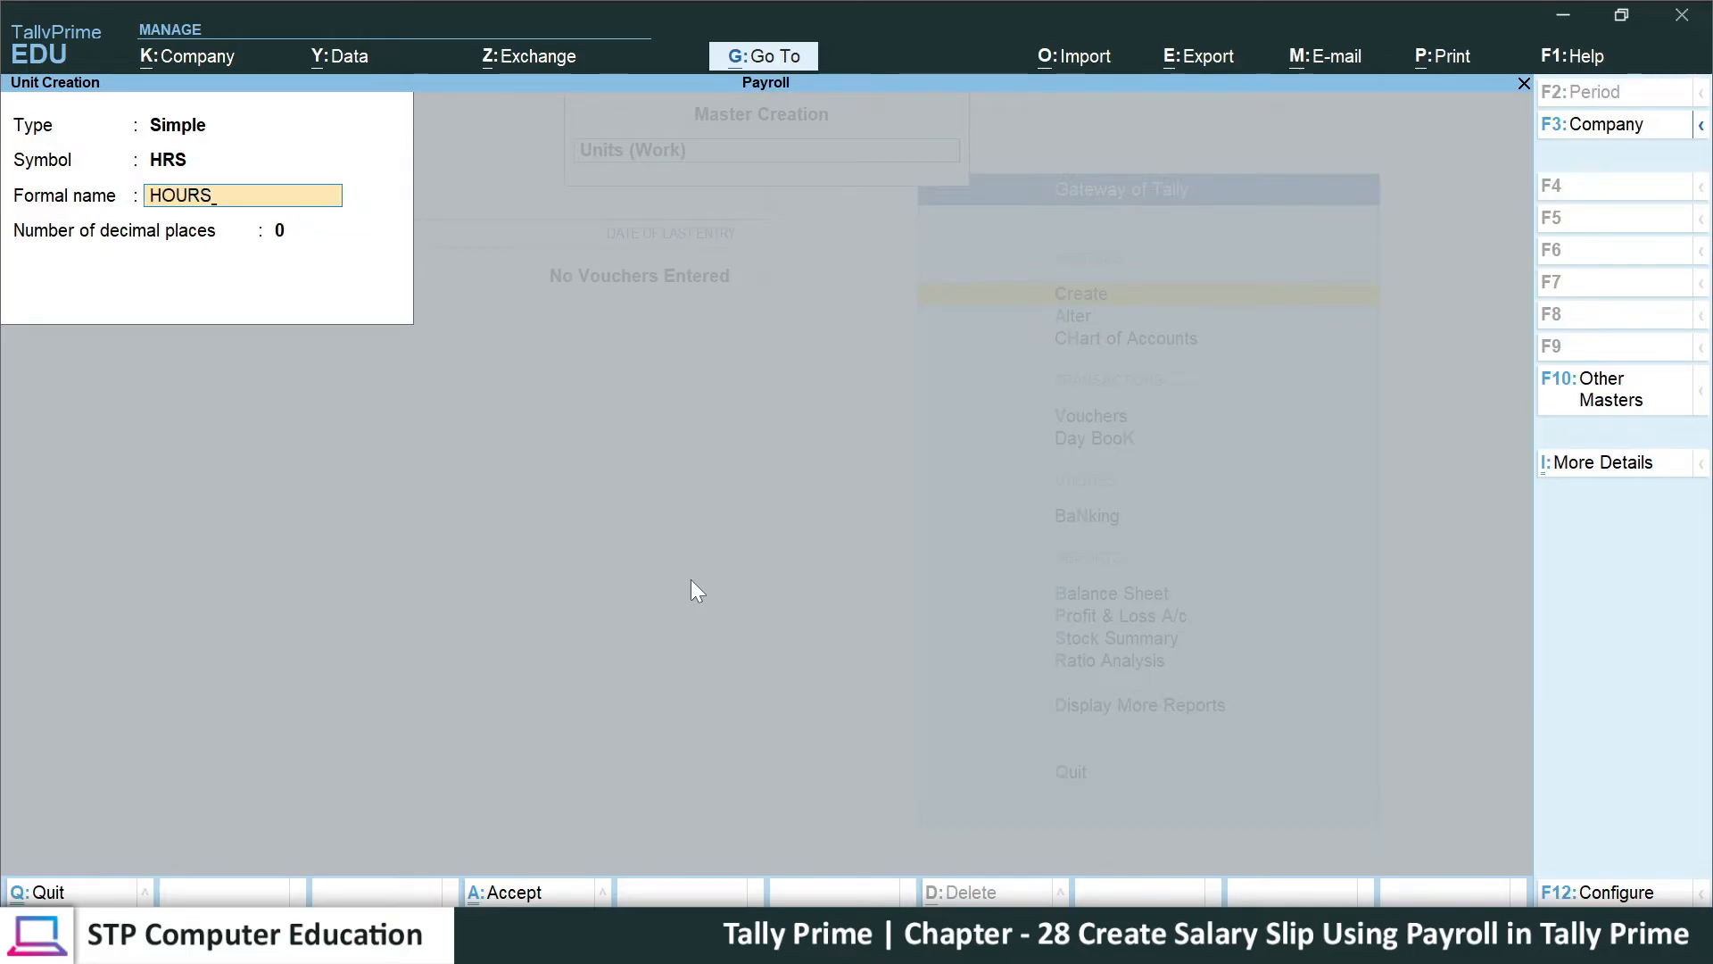
{"action": "key", "text": "Return"}
{"action": "key", "text": "Return"}
{"action": "key", "text": "Return"}
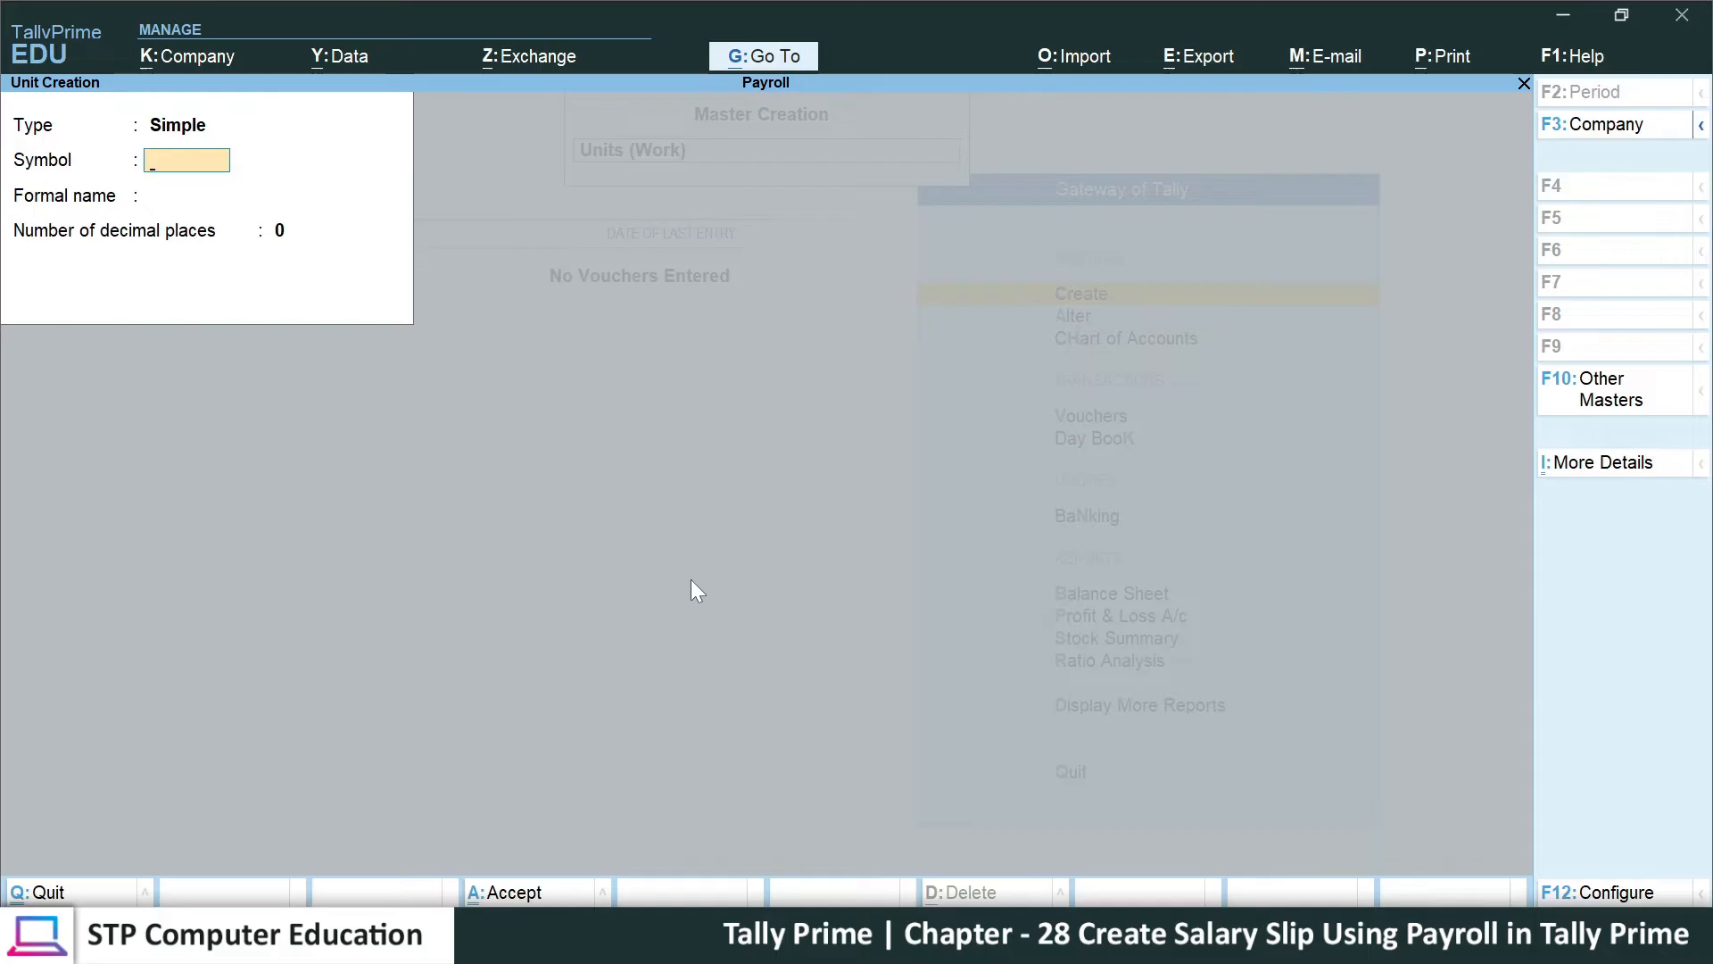
- Create a compound work unit defined as HRS of 60 MIN, and leave unit creation
{"action": "left_click", "coordinate": [174, 130]}
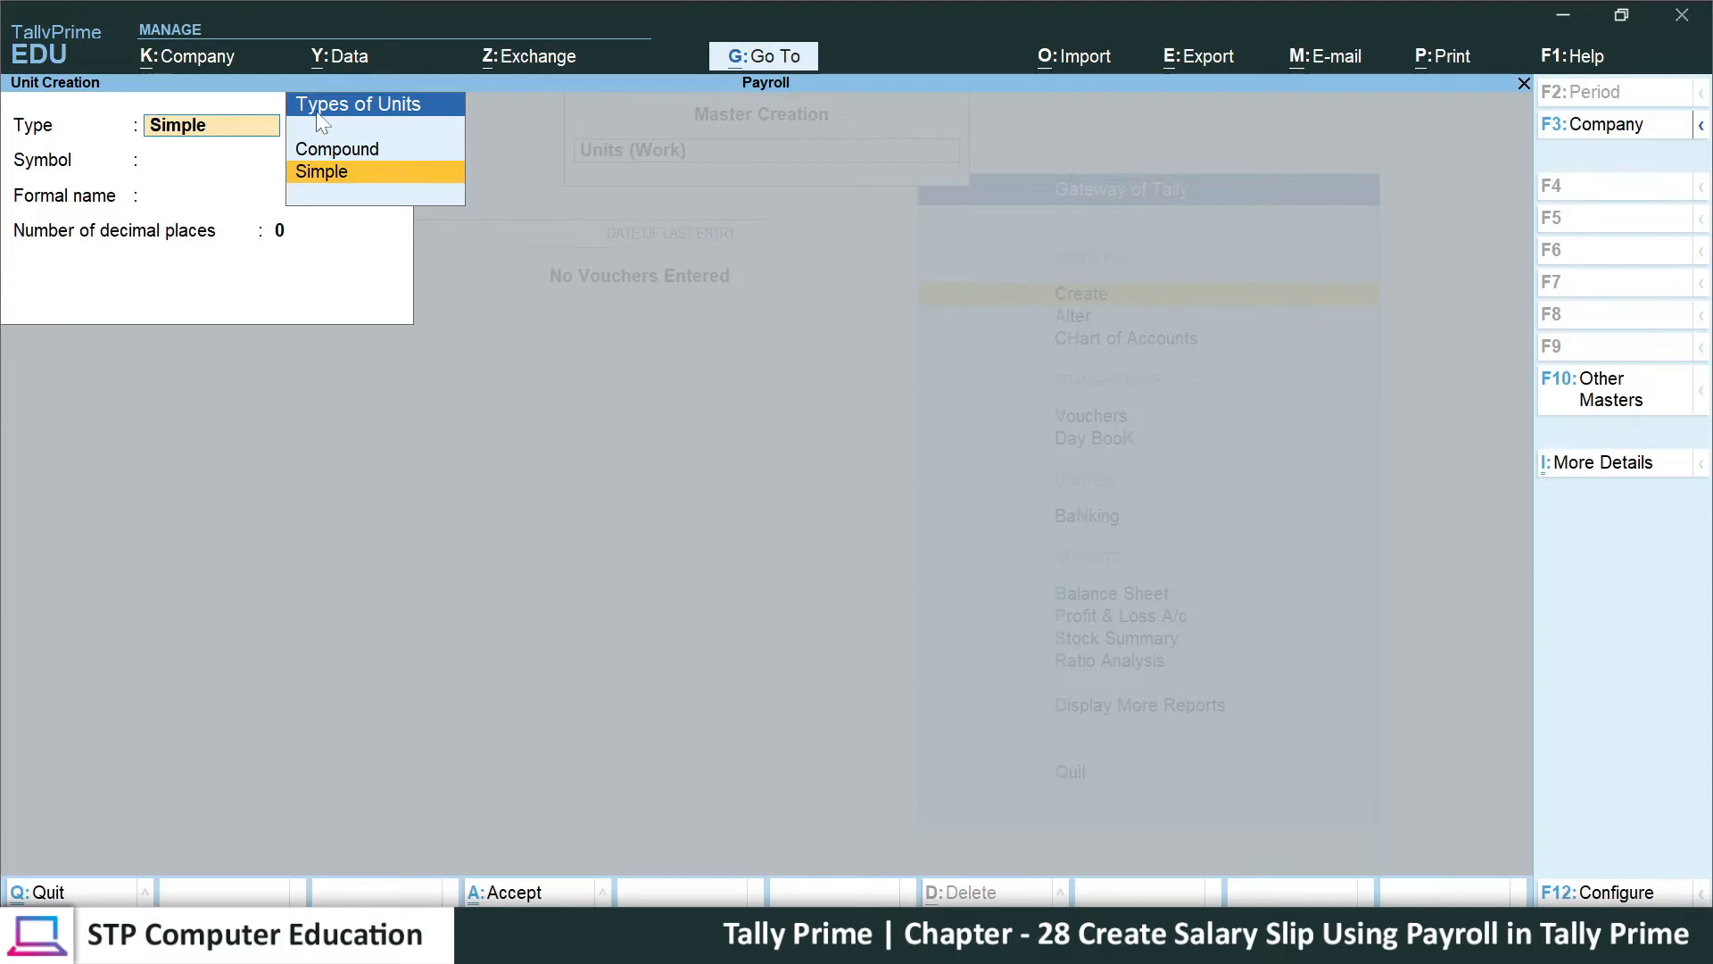
{"action": "left_click", "coordinate": [369, 157]}
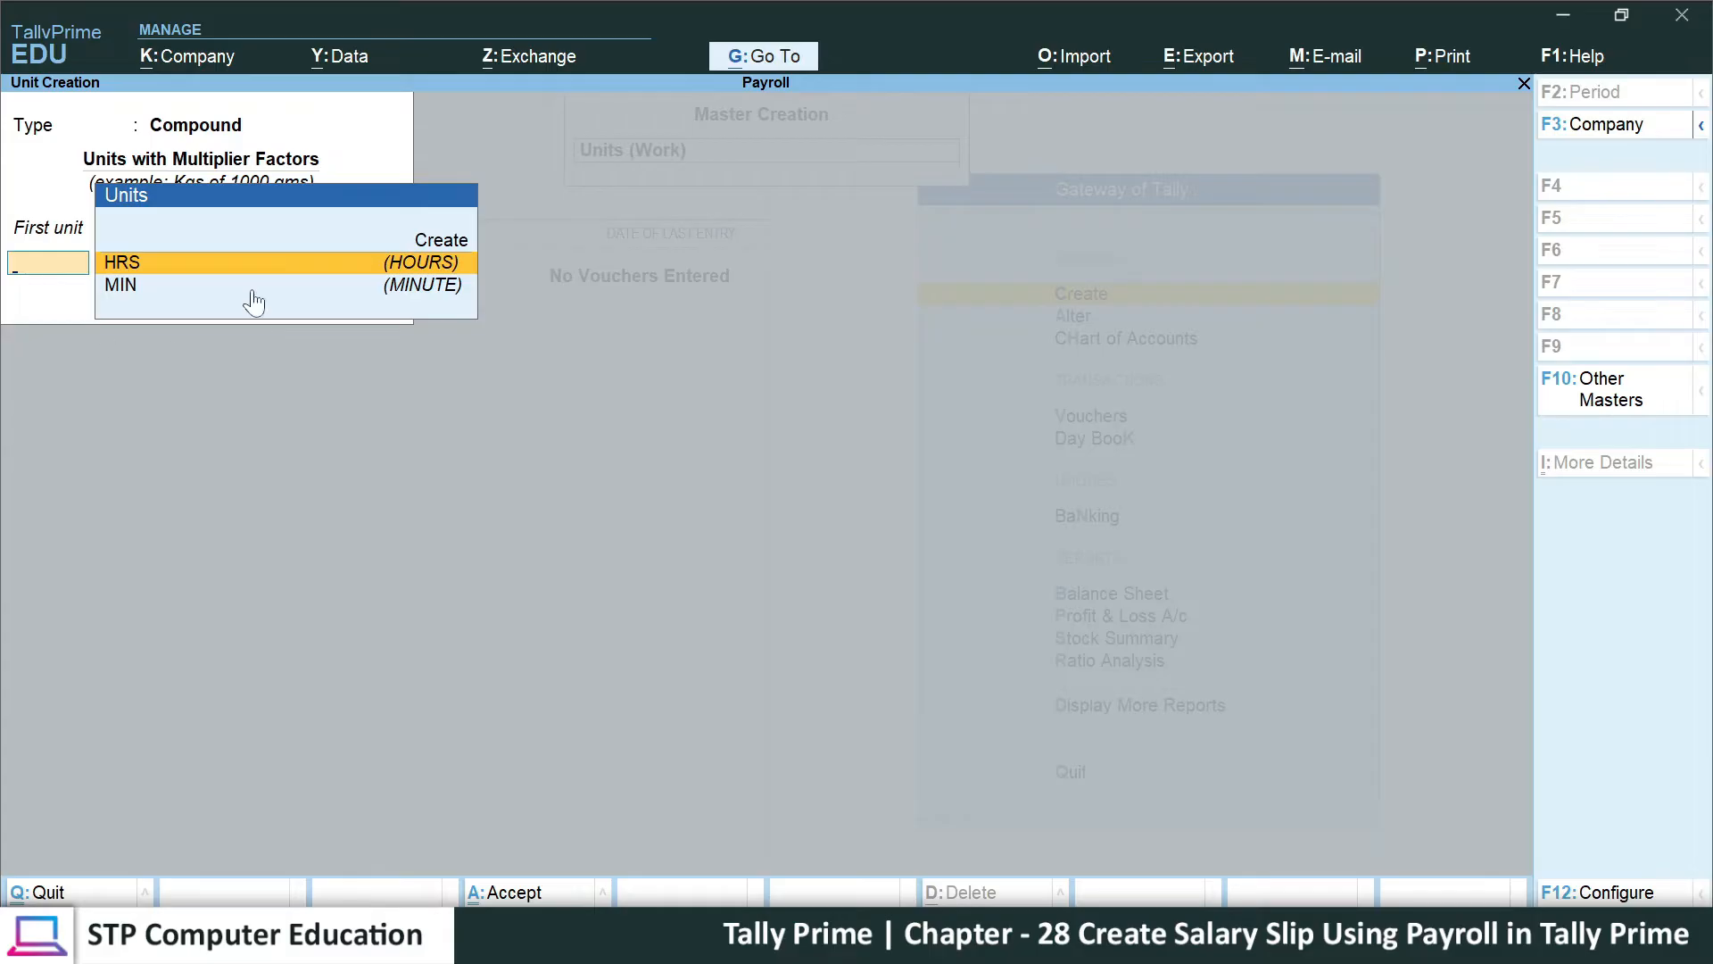
{"action": "key", "text": "Return"}
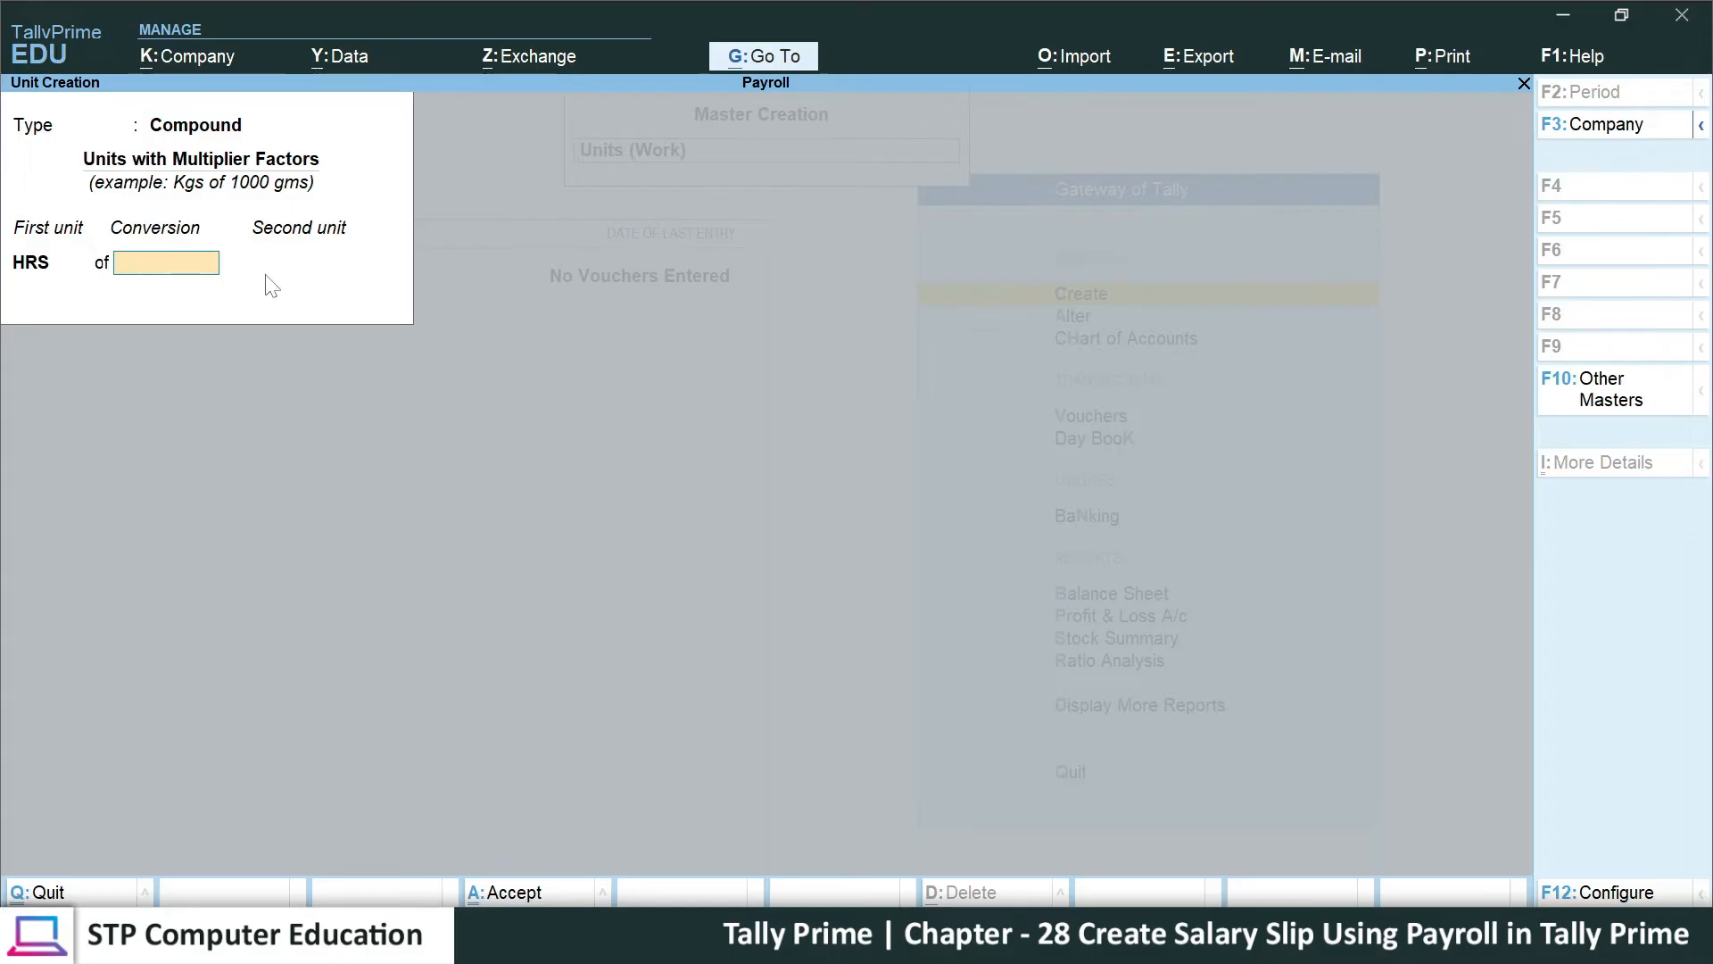
{"action": "type", "text": "60"}
{"action": "key", "text": "Return"}
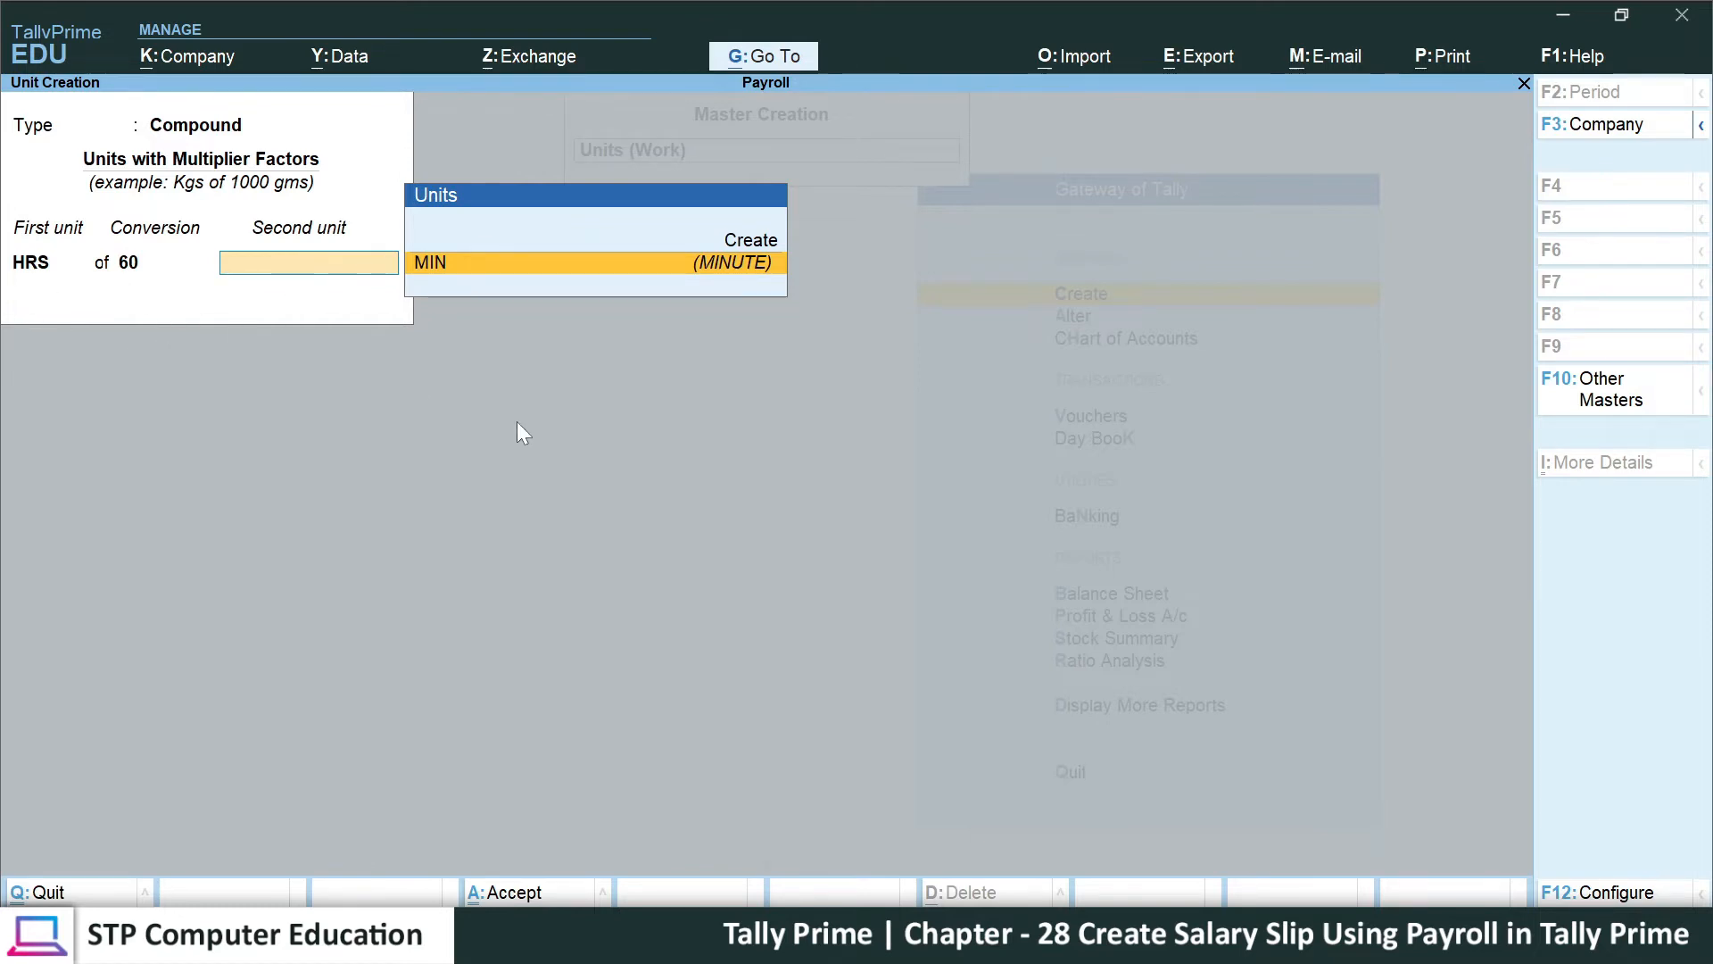
{"action": "key", "text": "Return"}
{"action": "key", "text": "Return"}
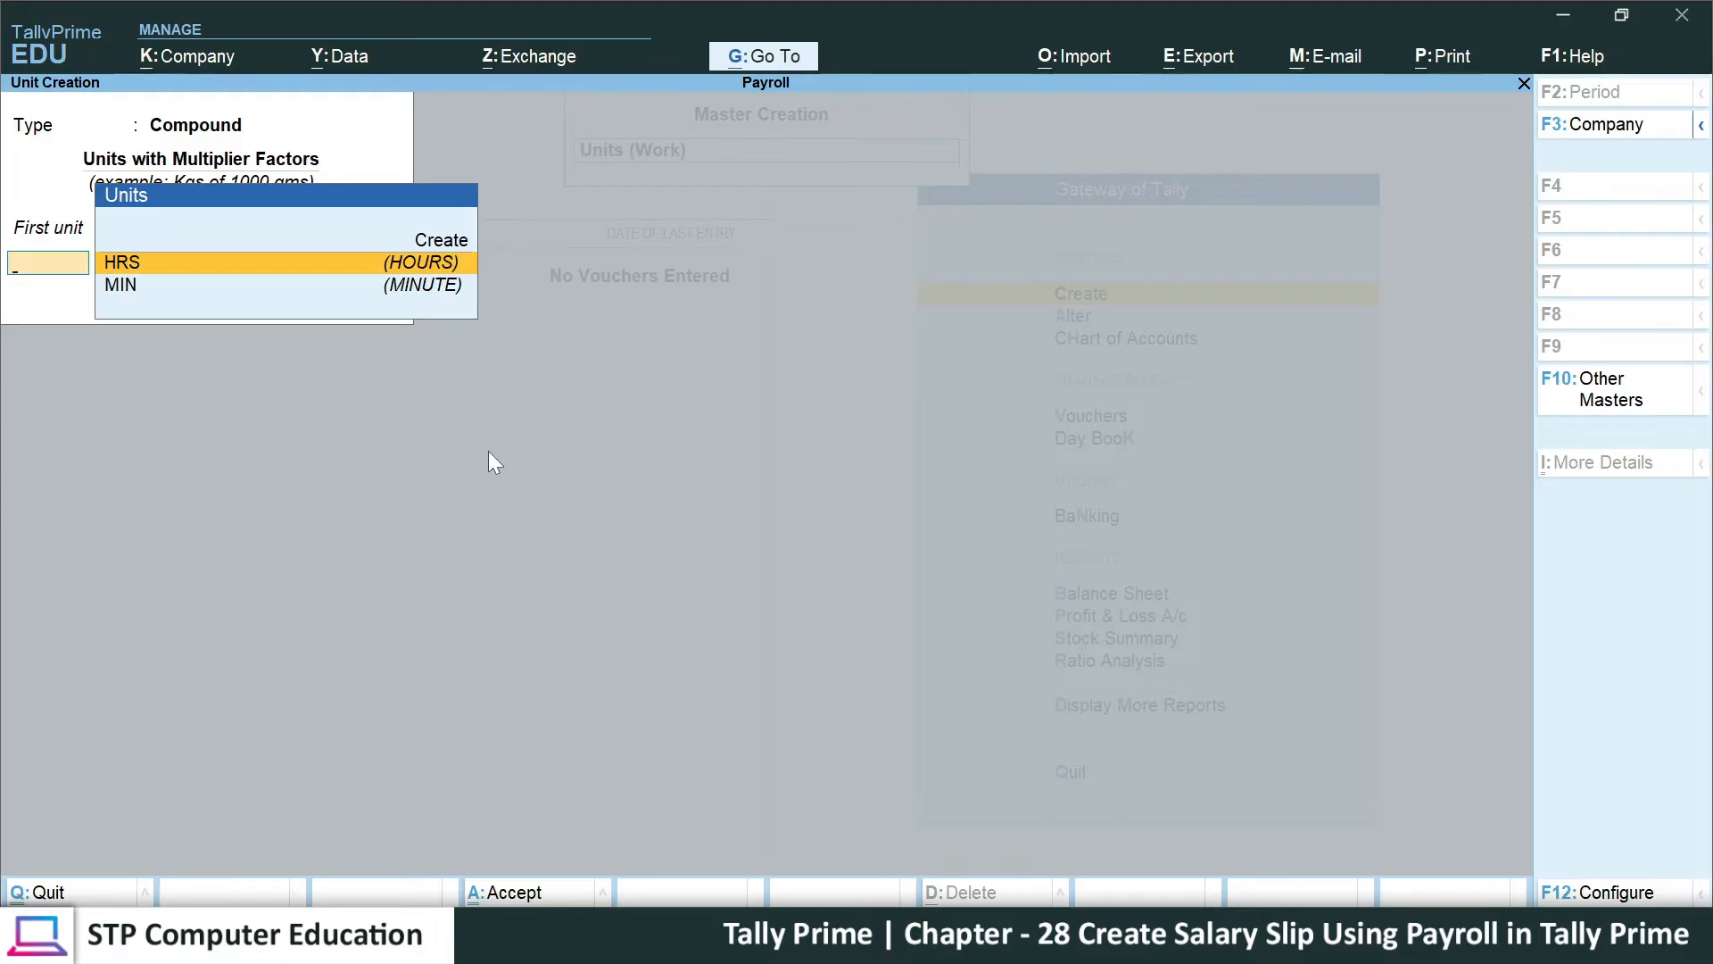
{"action": "key", "text": "Escape"}
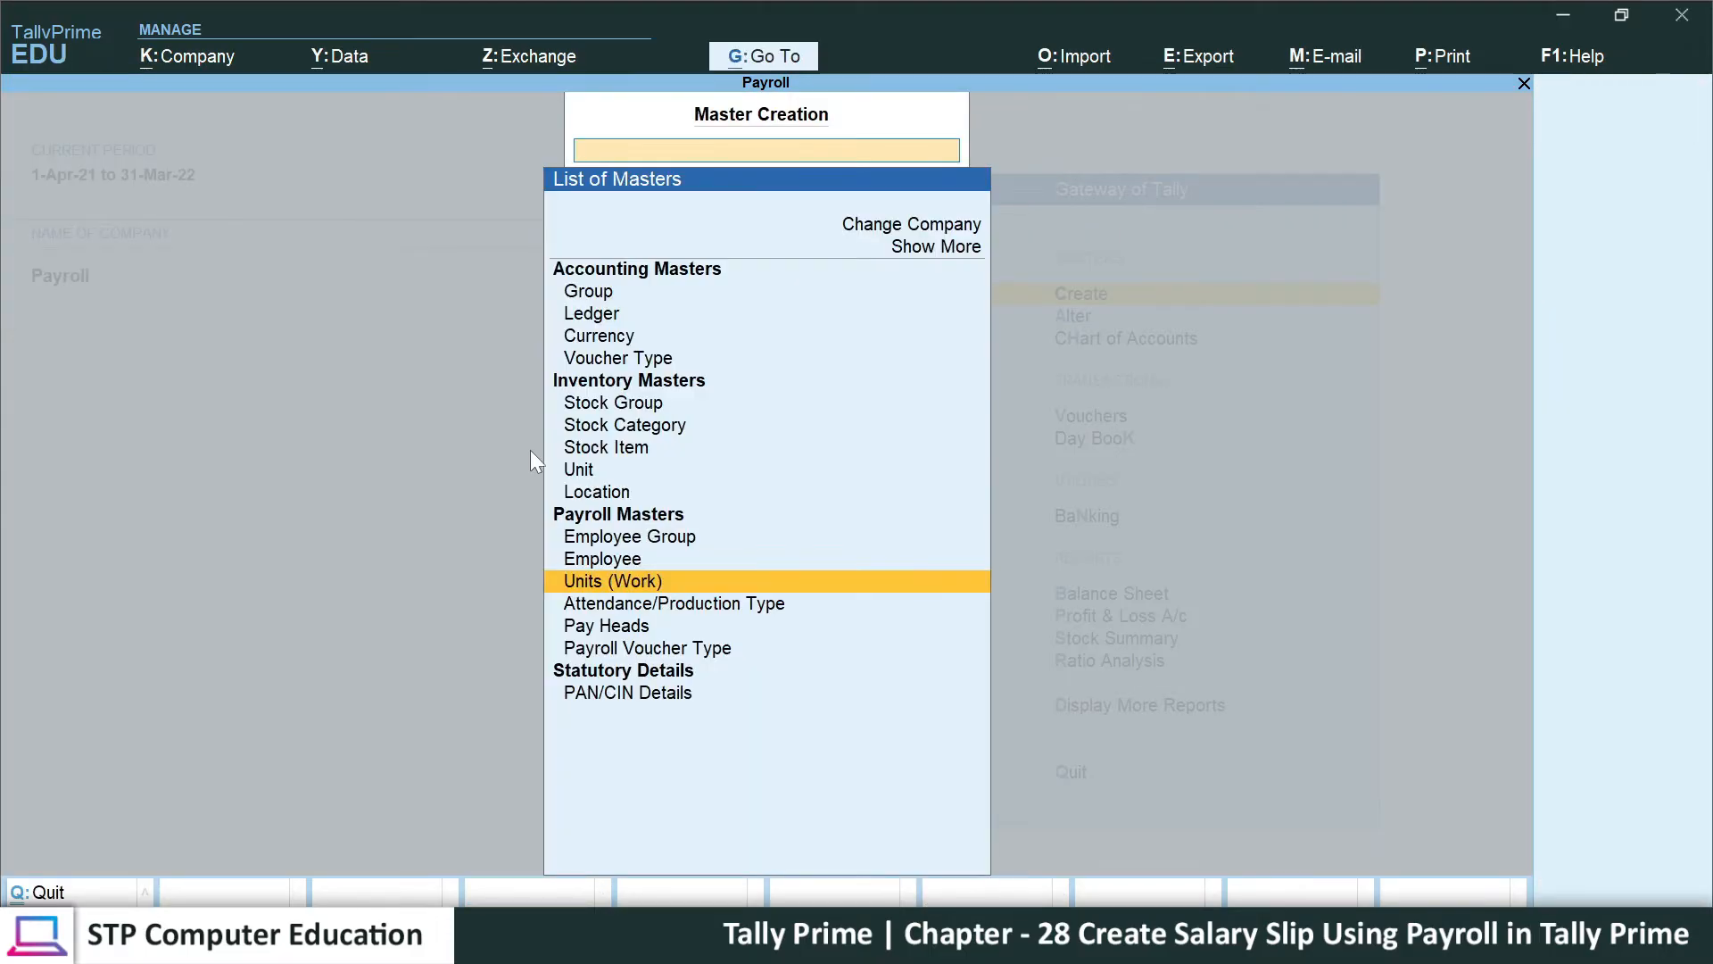
- Create an attendance type named LEAVE under Primary, with attendance type Leave without Pay and period type Days
{"action": "left_click", "coordinate": [756, 605]}
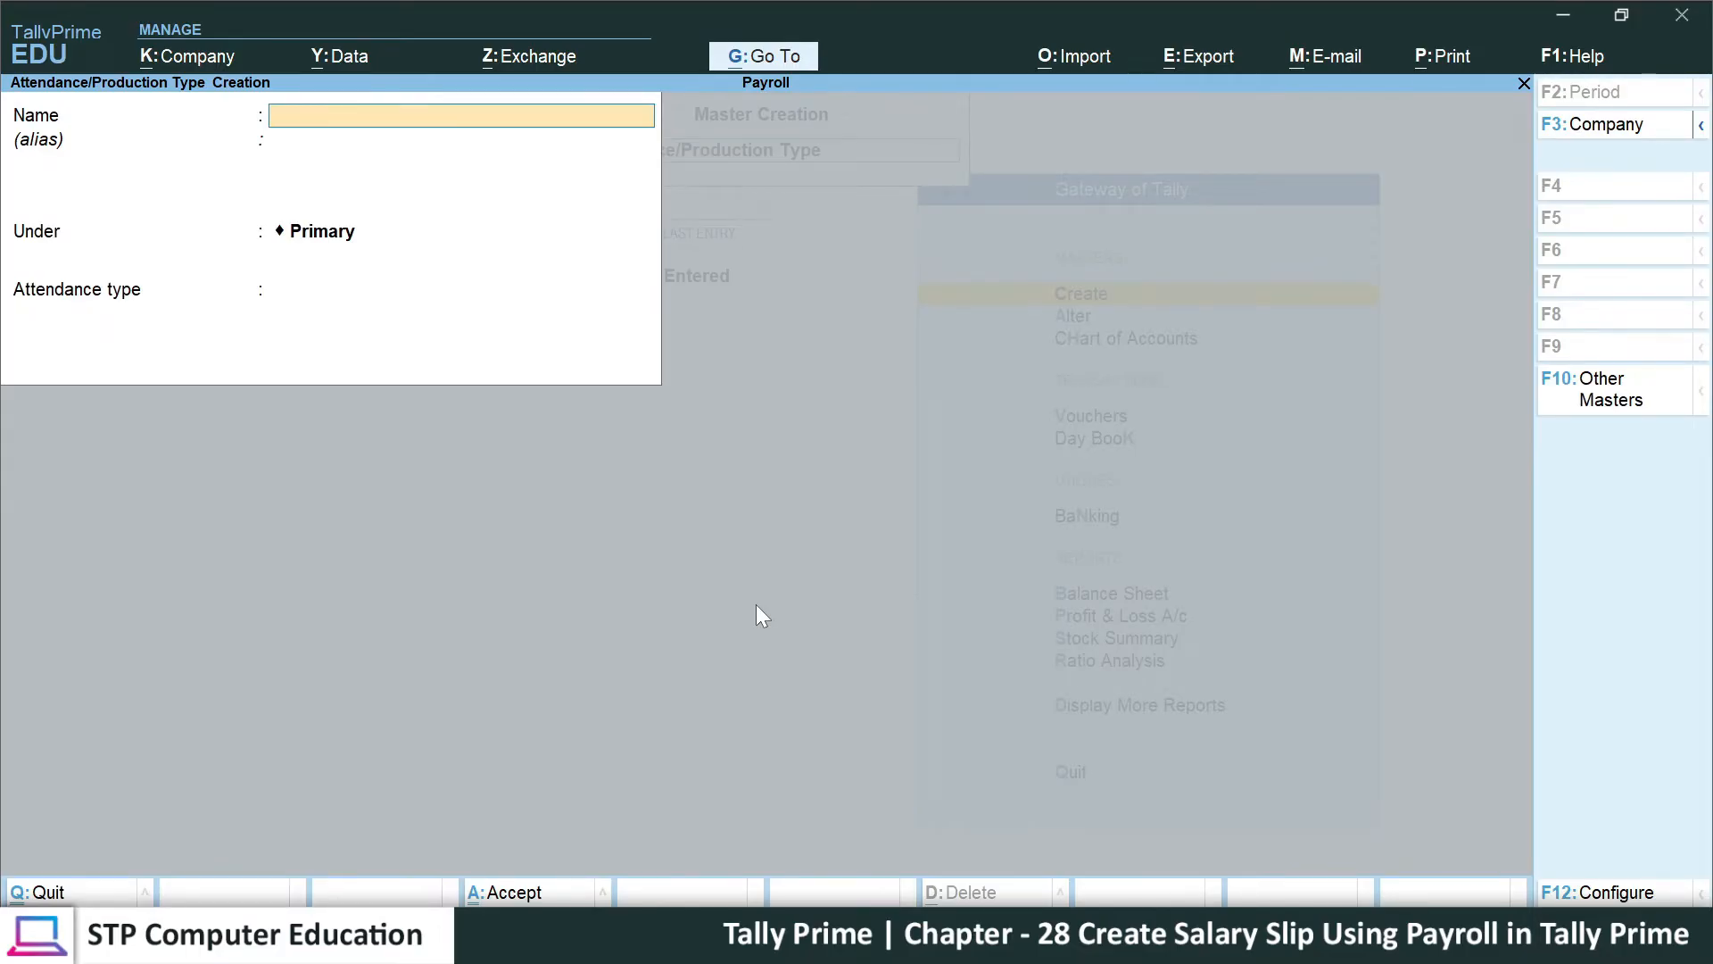
{"action": "type", "text": "LEAVE"}
{"action": "key", "text": "Return"}
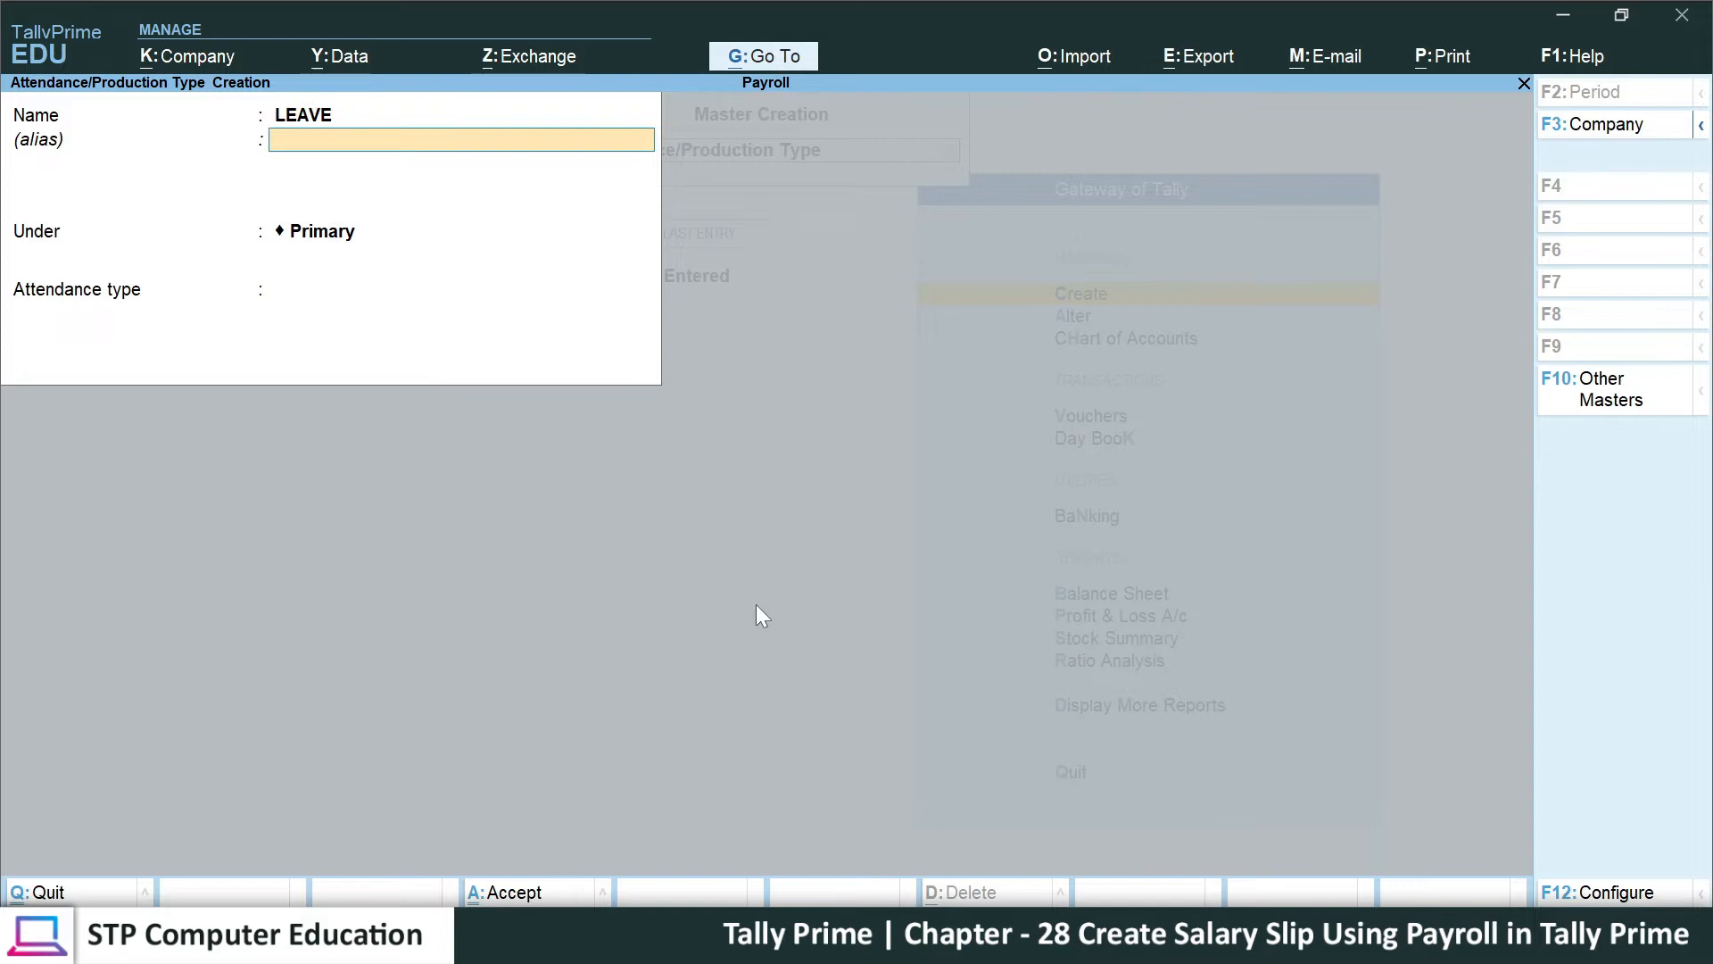
{"action": "key", "text": "Return"}
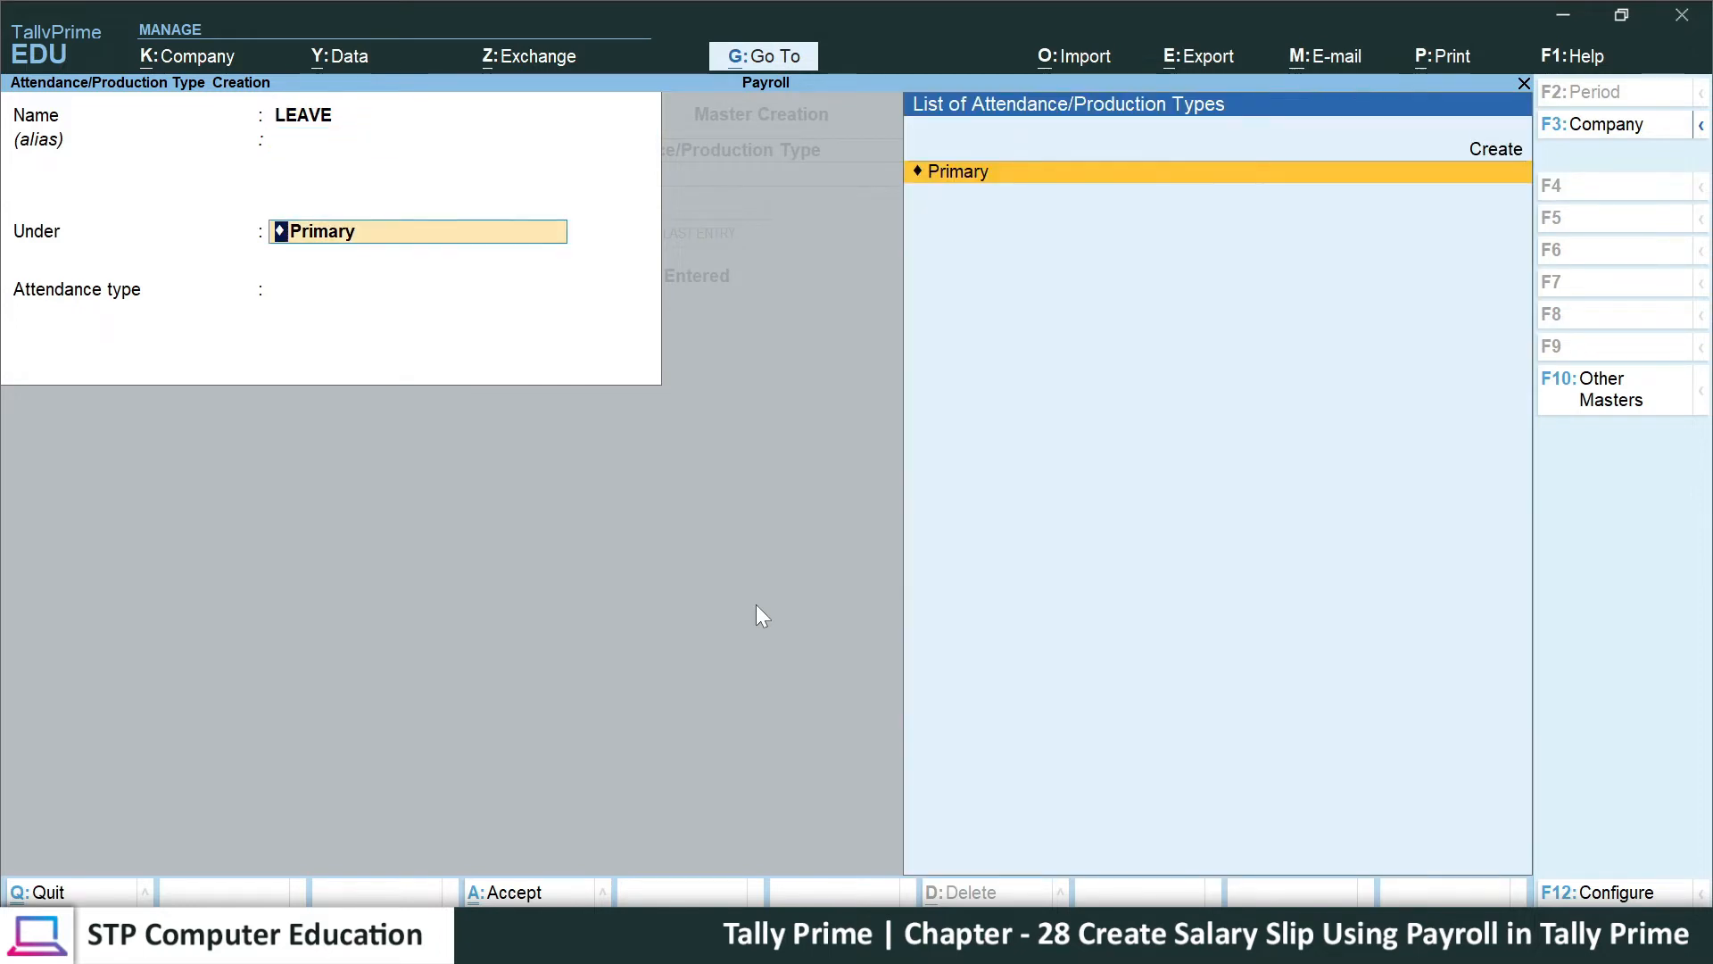
{"action": "key", "text": "Return"}
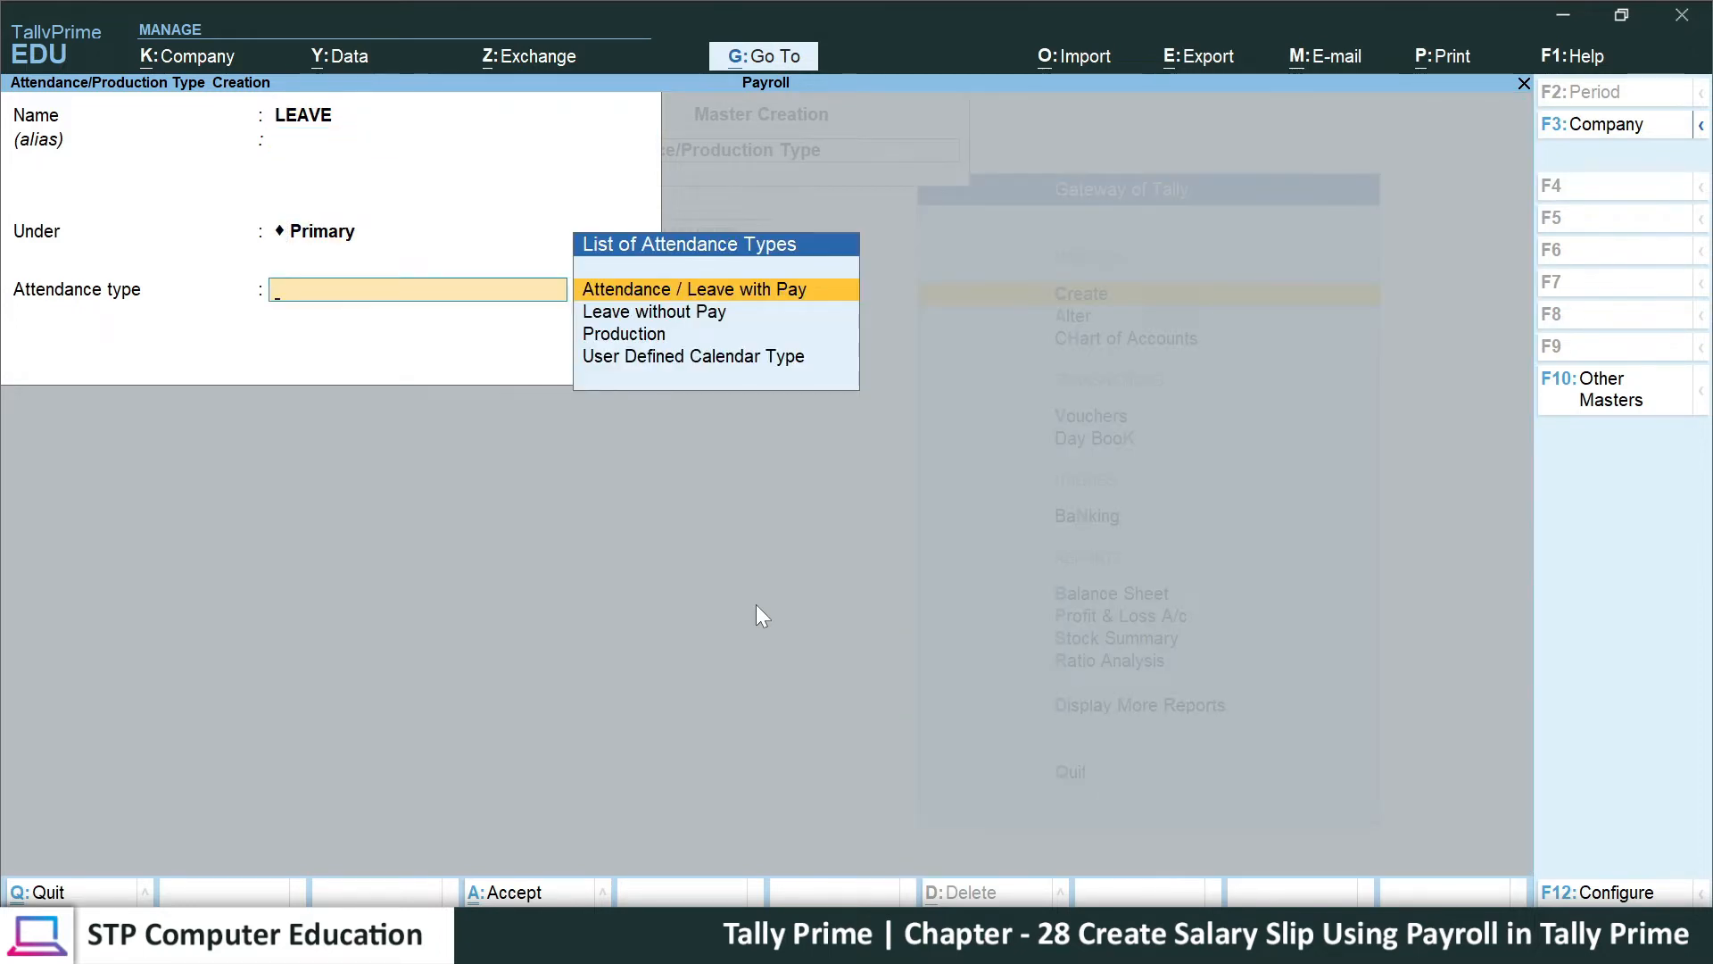
{"action": "key", "text": "Down"}
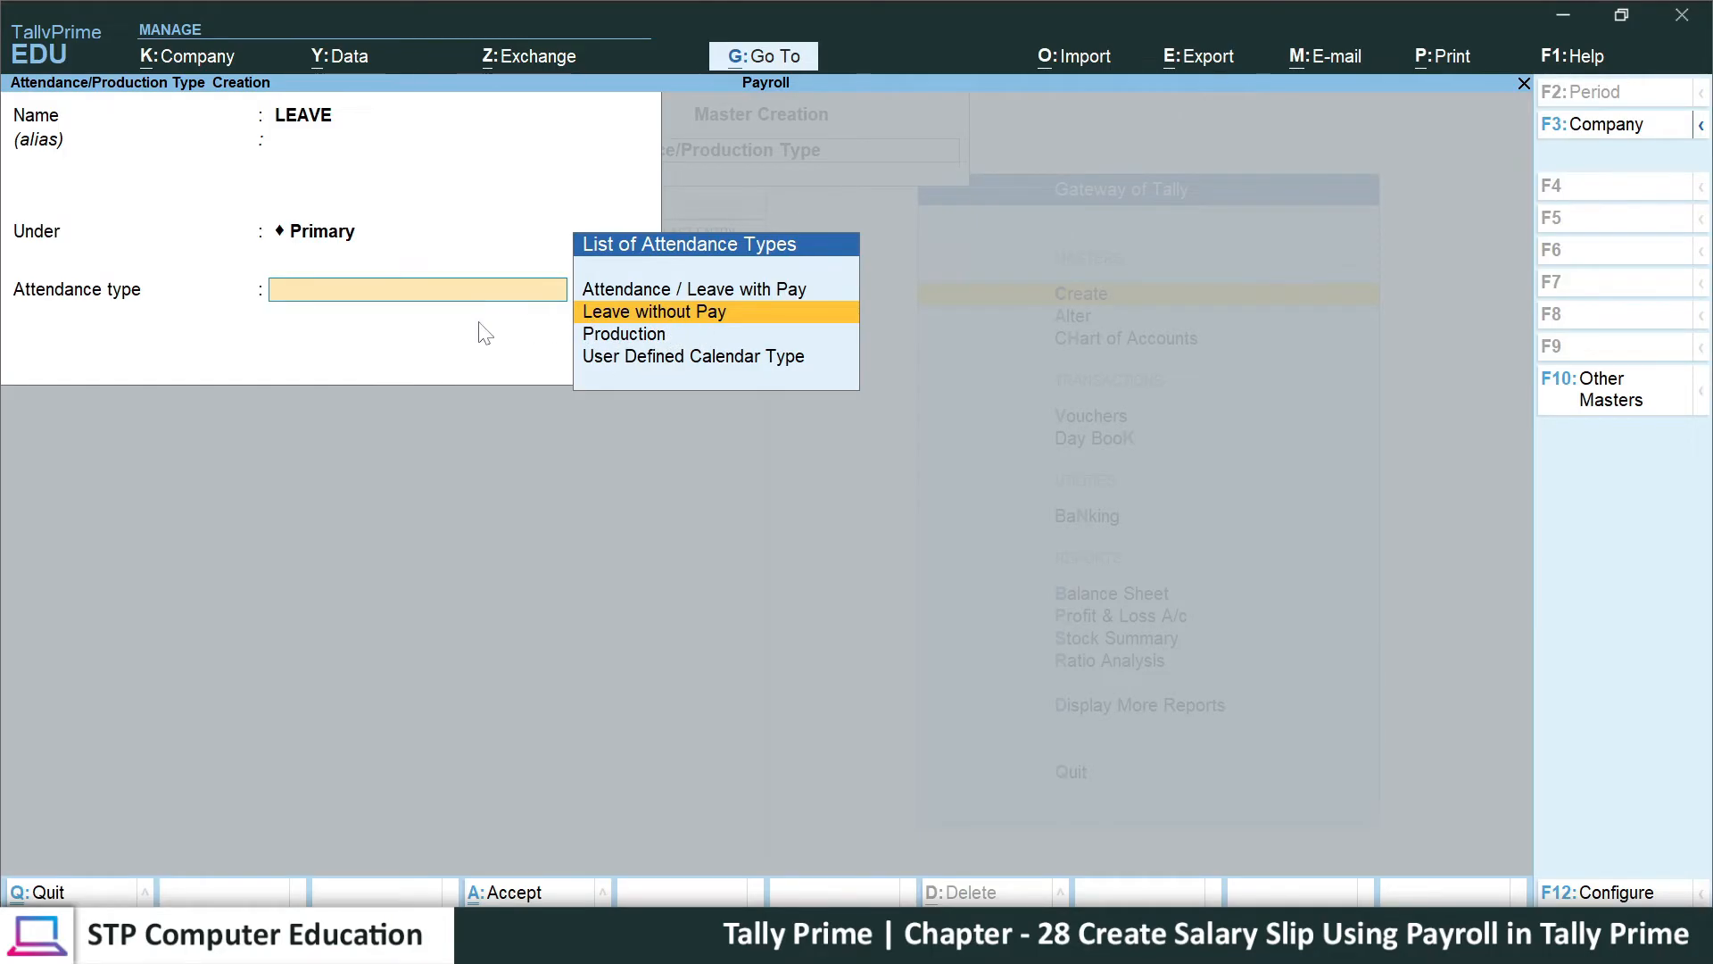
{"action": "key", "text": "Return"}
{"action": "key", "text": "Return"}
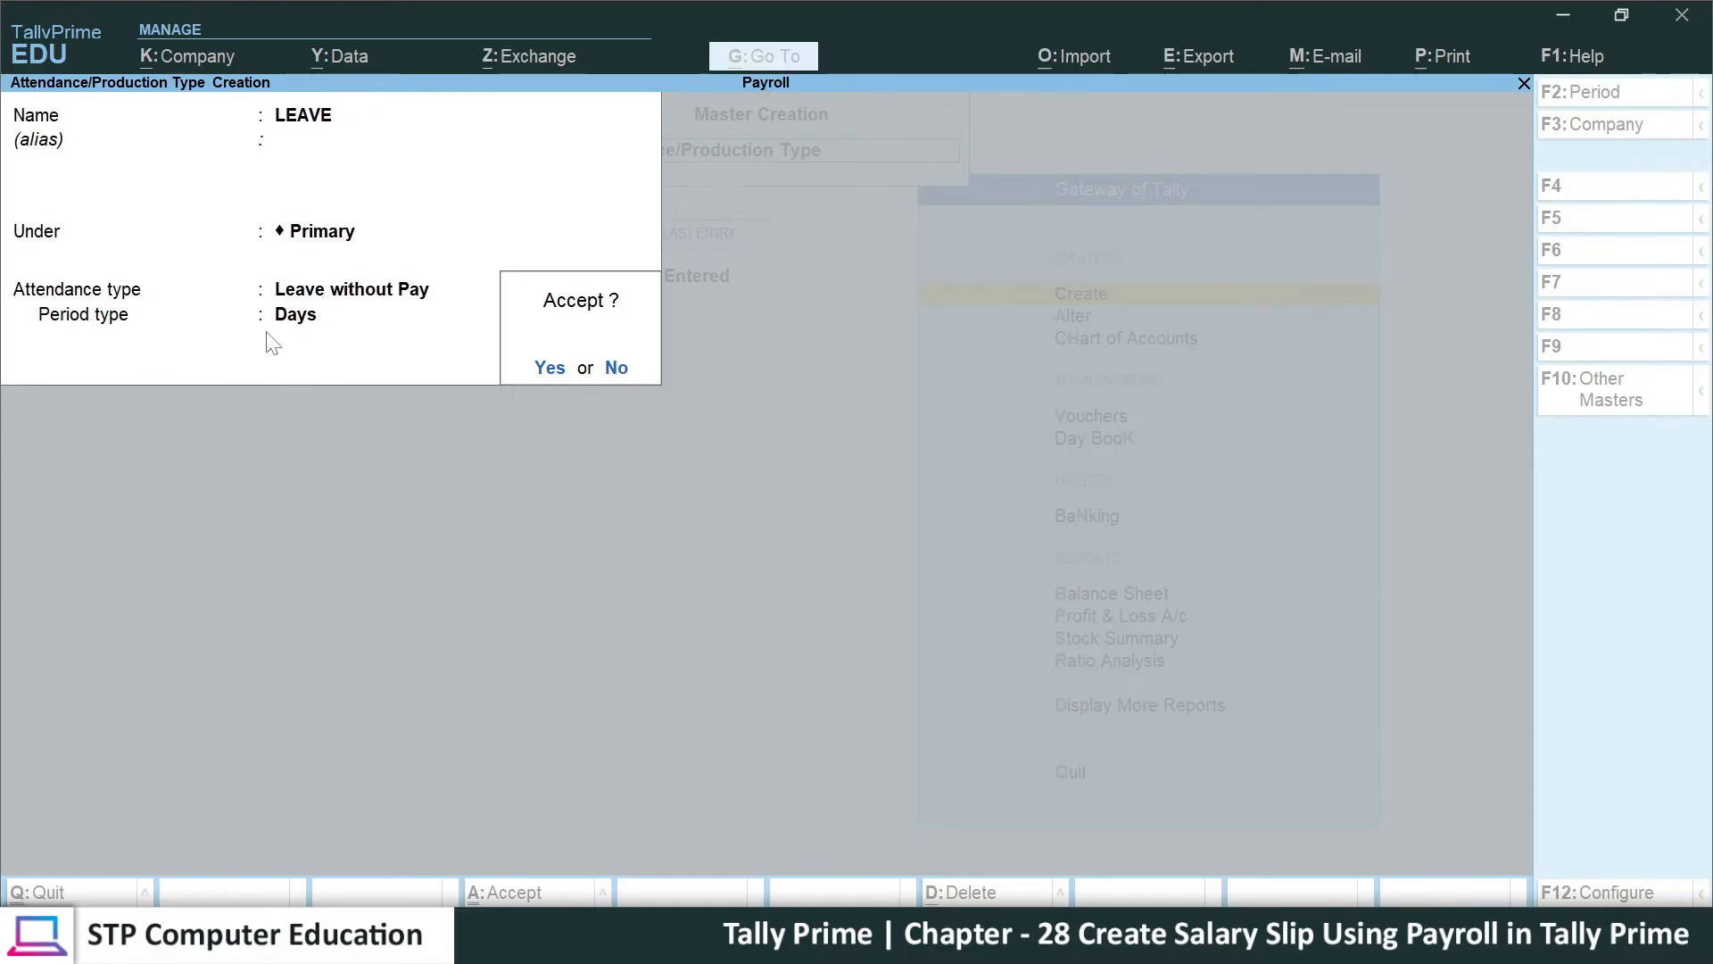
{"action": "left_click", "coordinate": [550, 368]}
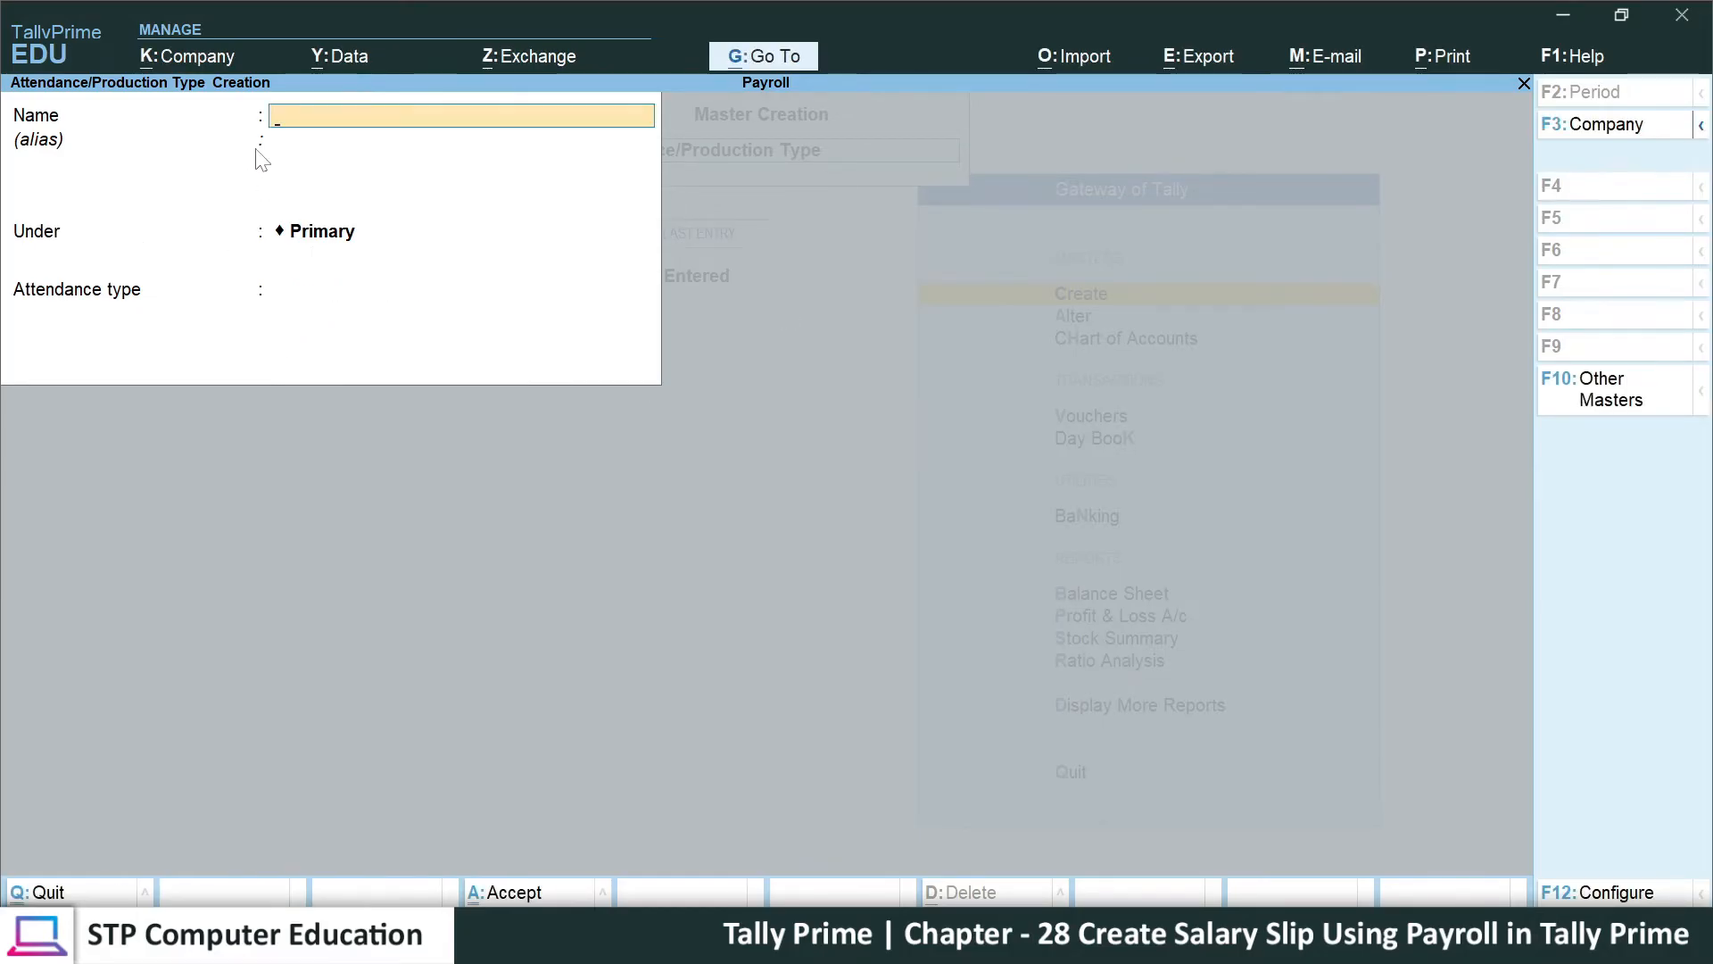
- Create an attendance type named OVER TIME under Primary, with type Production and unit HRS of 60 MIN, and leave attendance type creation
{"action": "type", "text": "OVER TIME"}
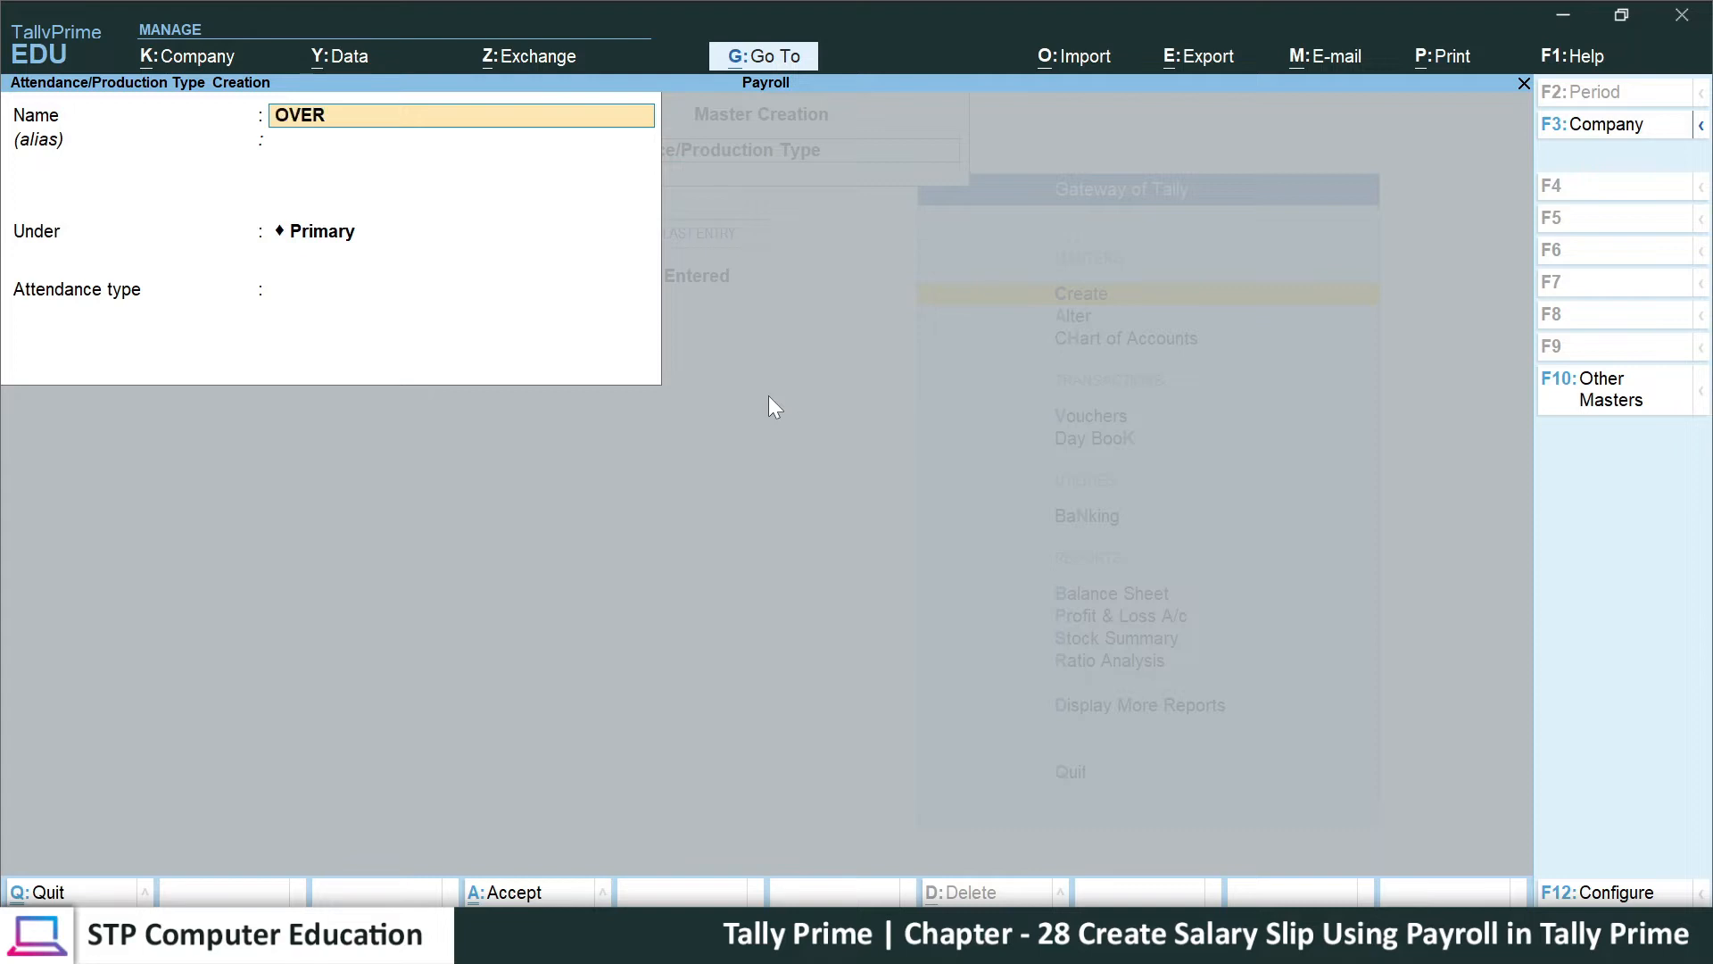
{"action": "key", "text": "Return"}
{"action": "key", "text": "Return"}
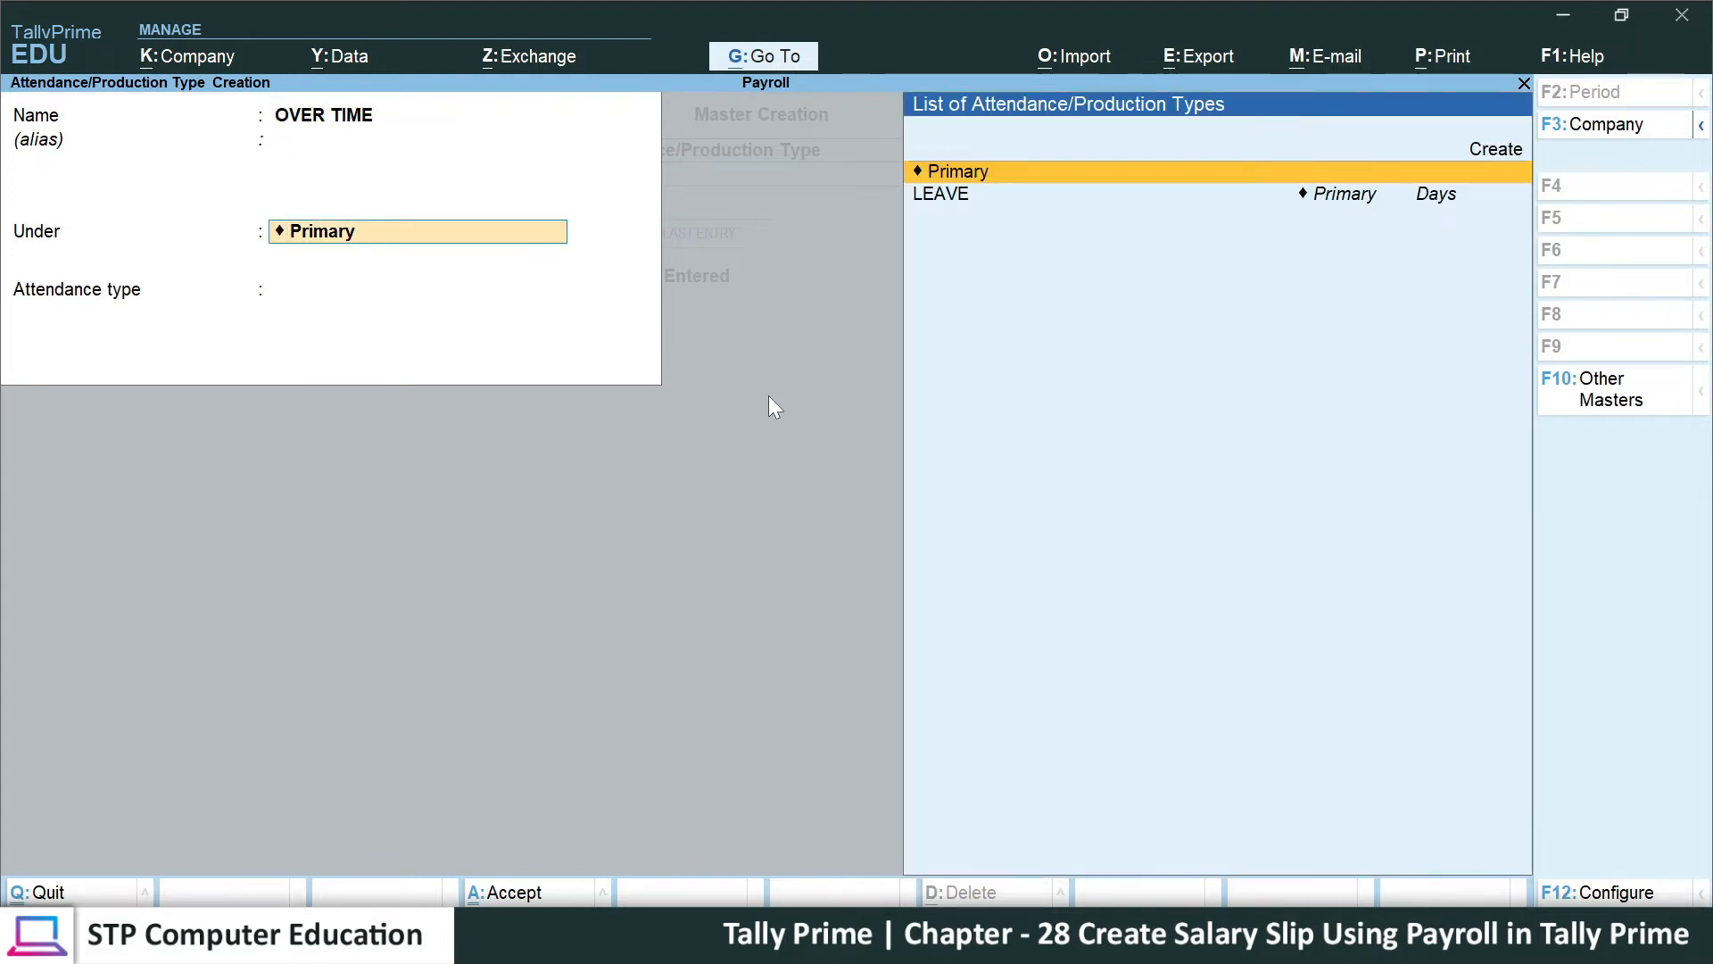
{"action": "key", "text": "Return"}
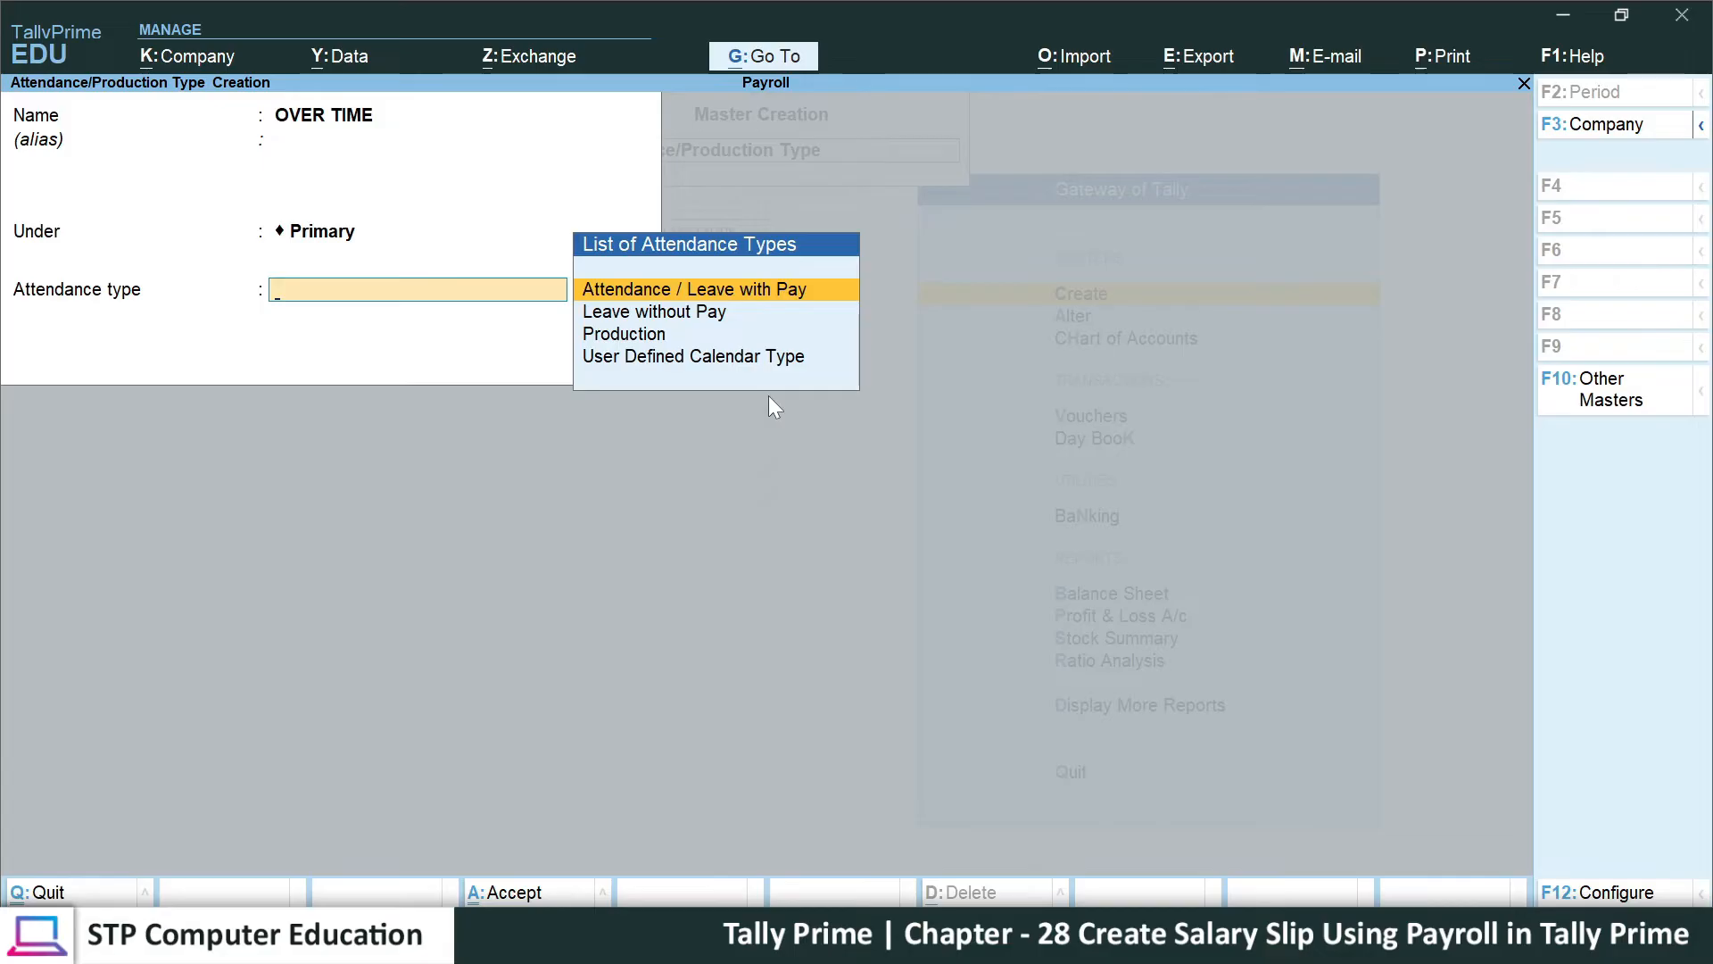
{"action": "key", "text": "Down"}
{"action": "key", "text": "Down"}
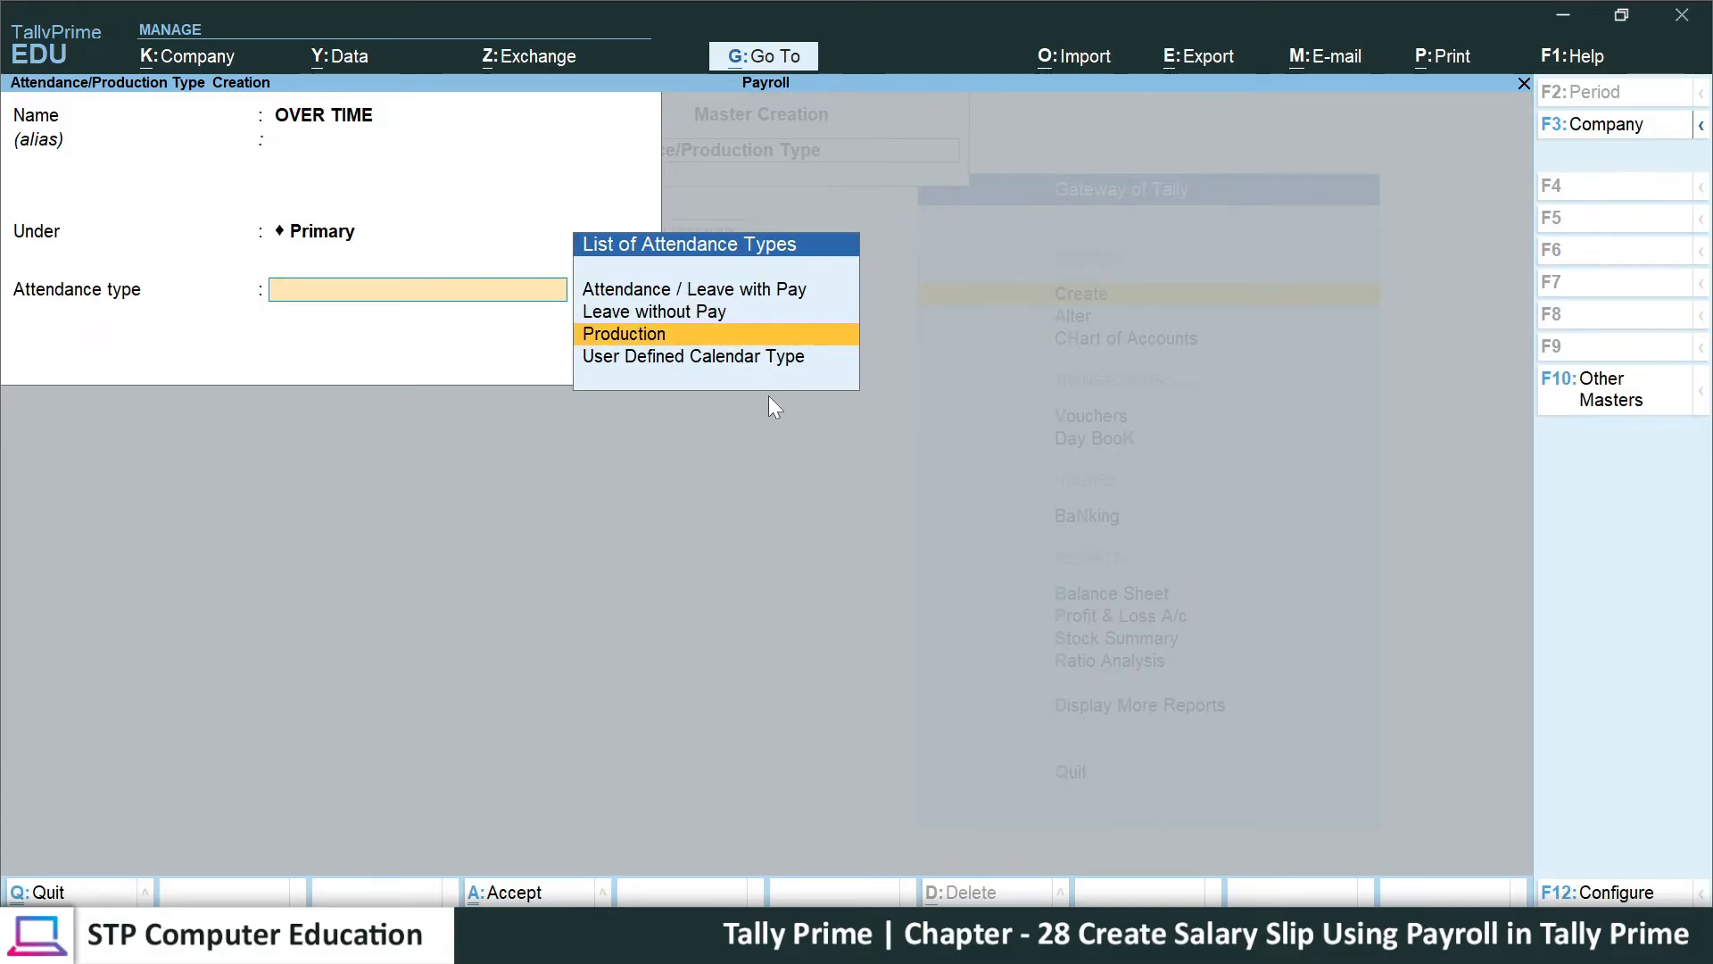
{"action": "key", "text": "Return"}
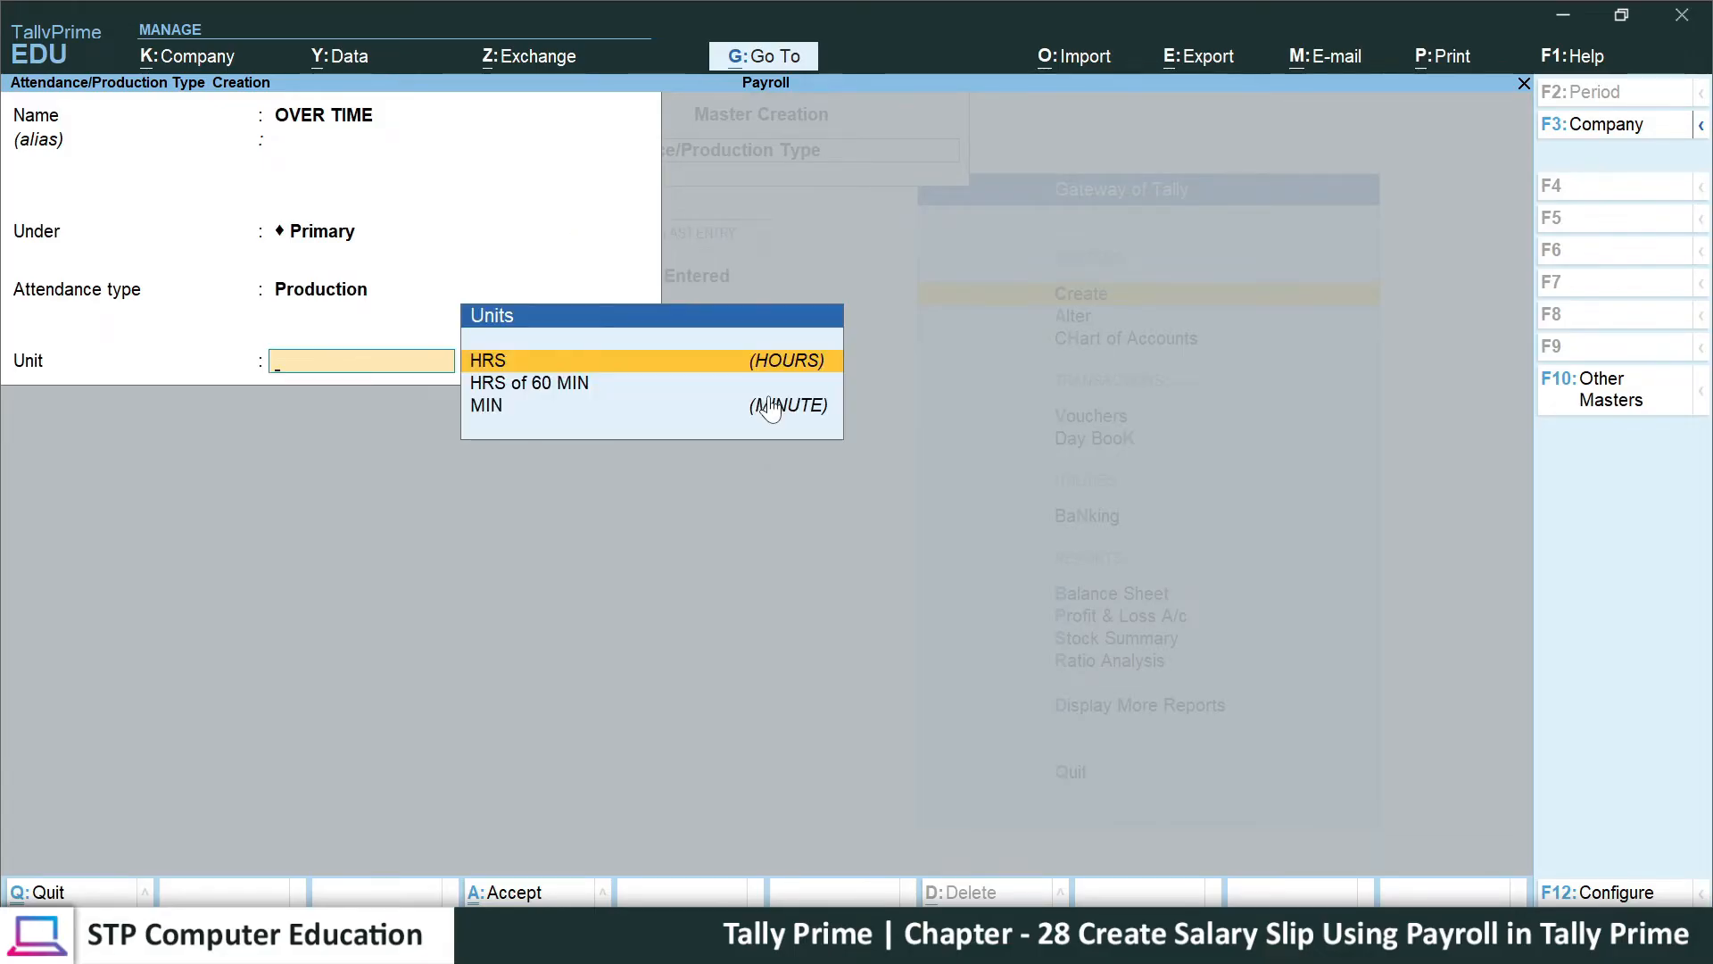
{"action": "key", "text": "Down"}
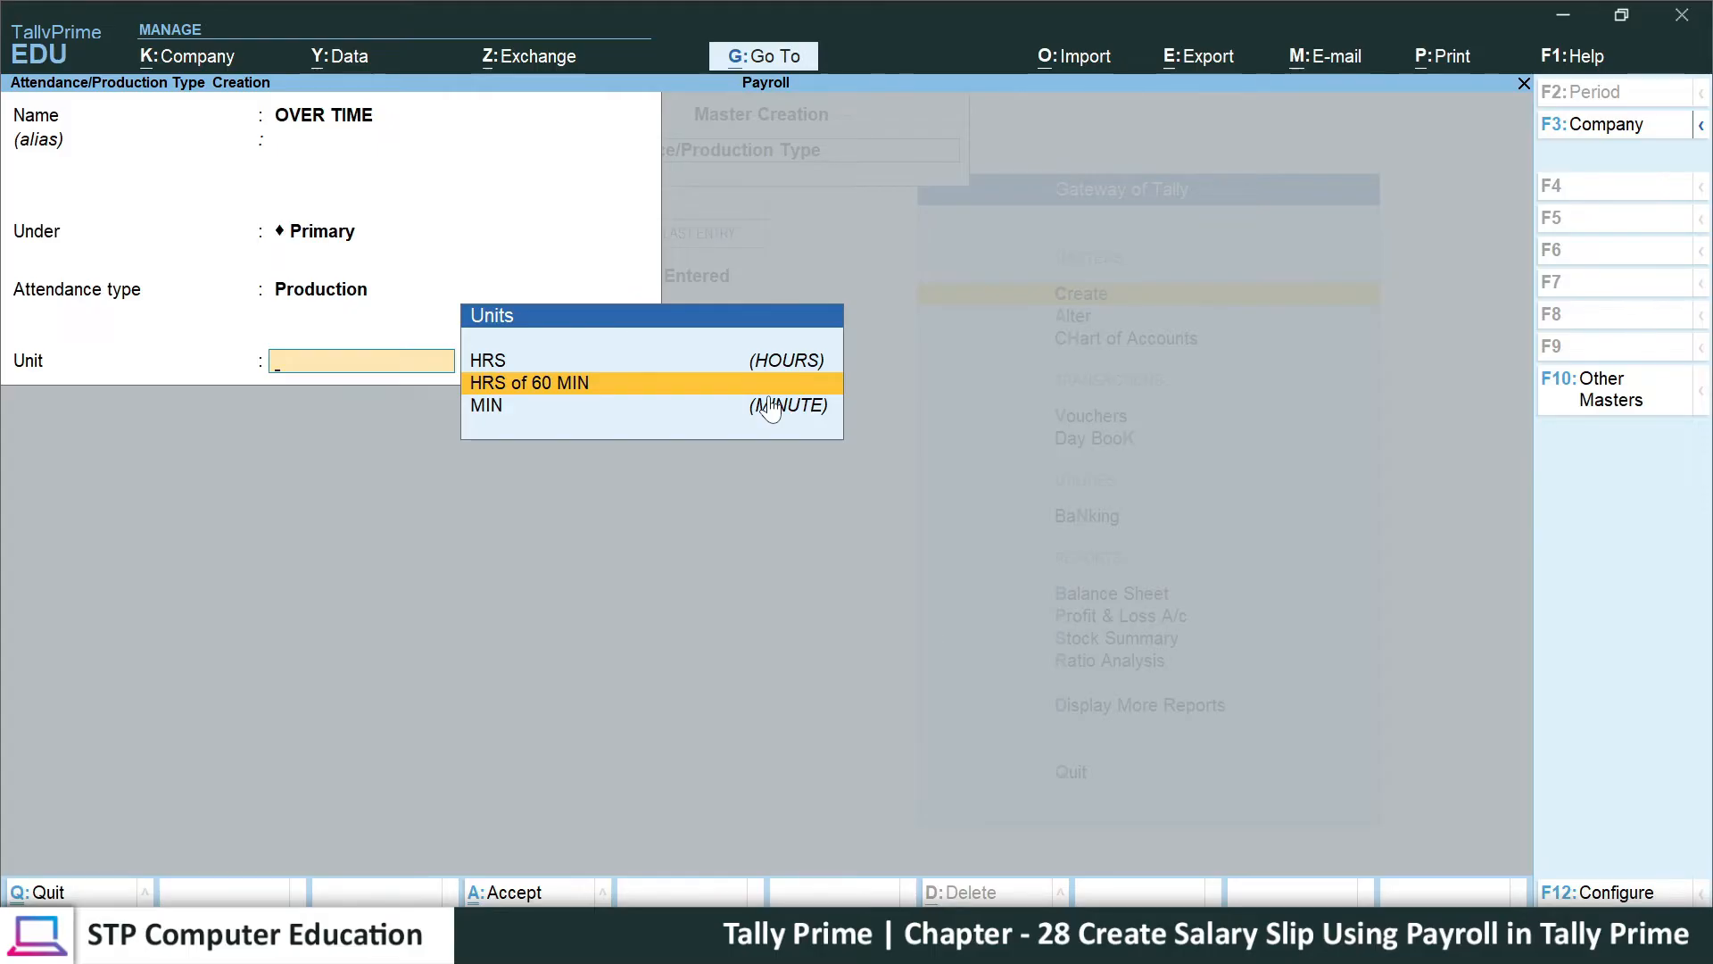
{"action": "key", "text": "Return"}
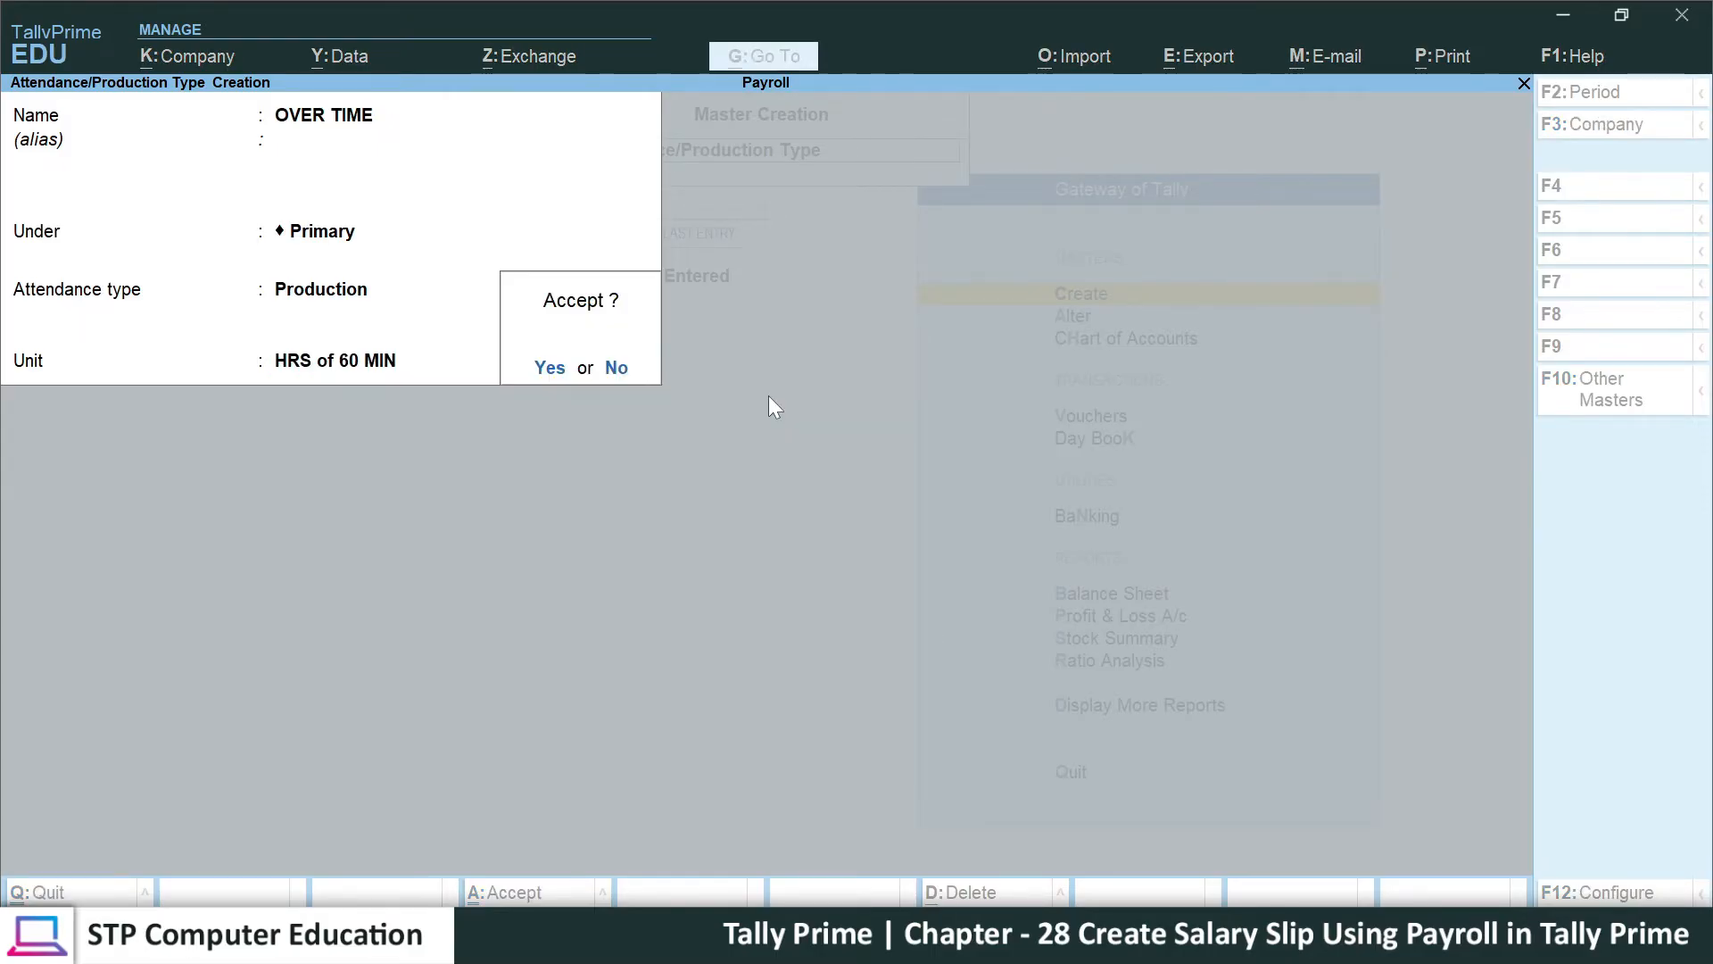
{"action": "key", "text": "Return"}
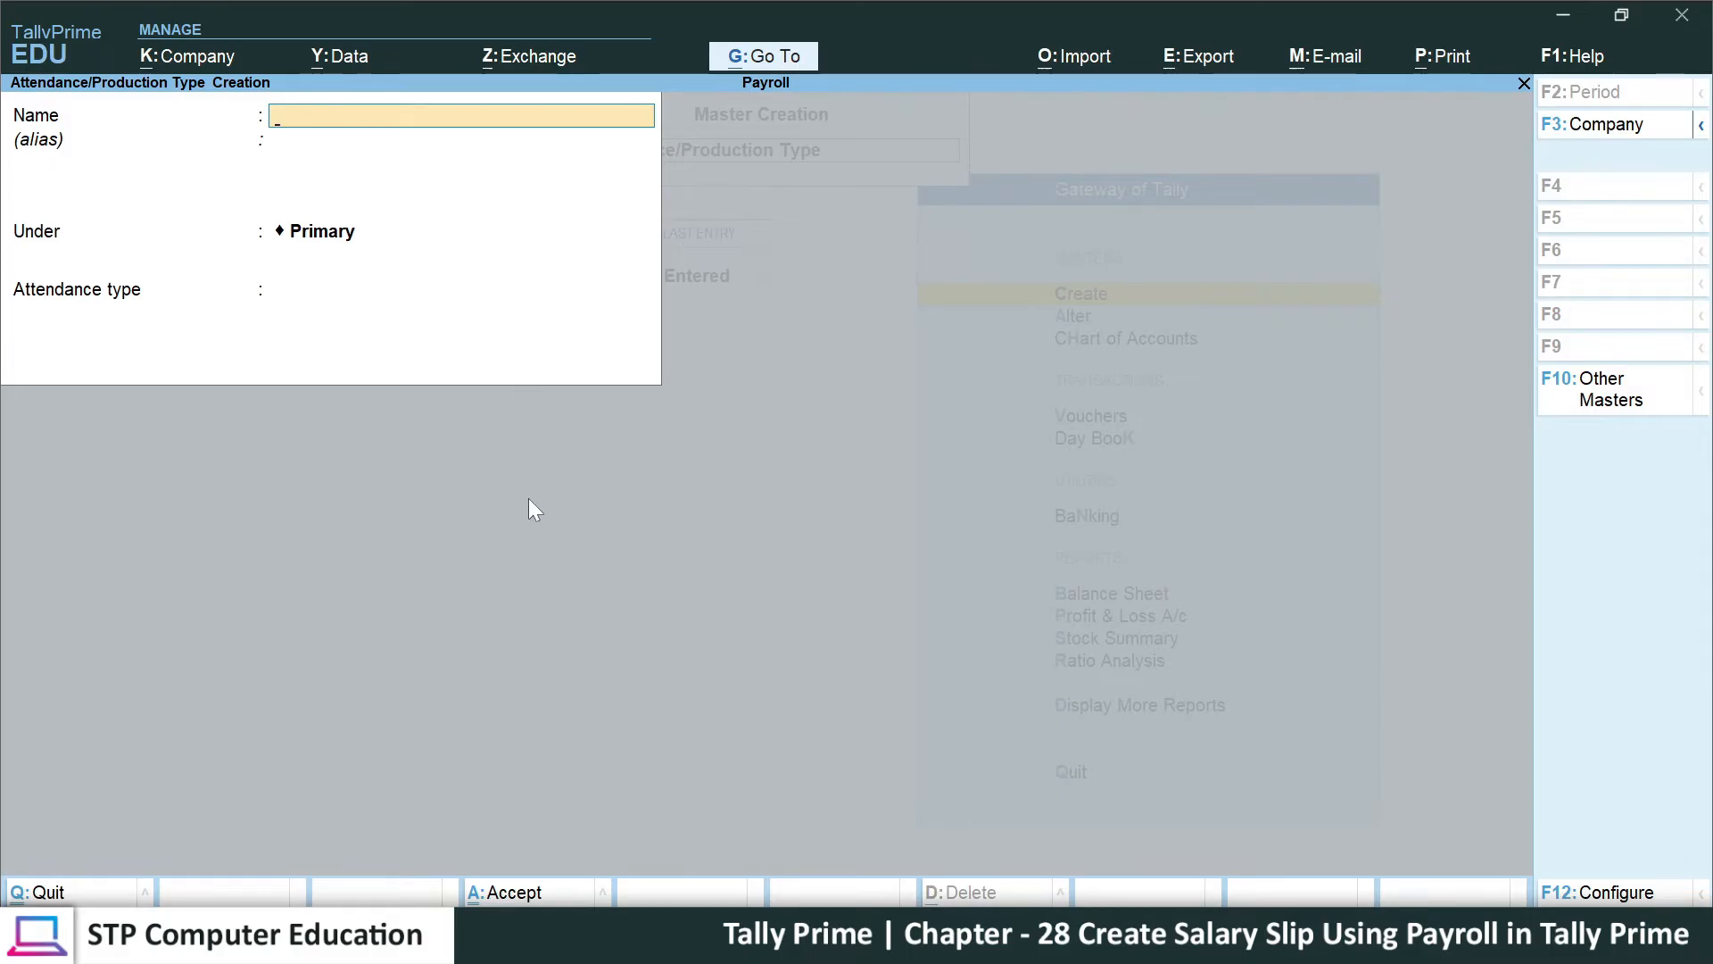
{"action": "key", "text": "Escape"}
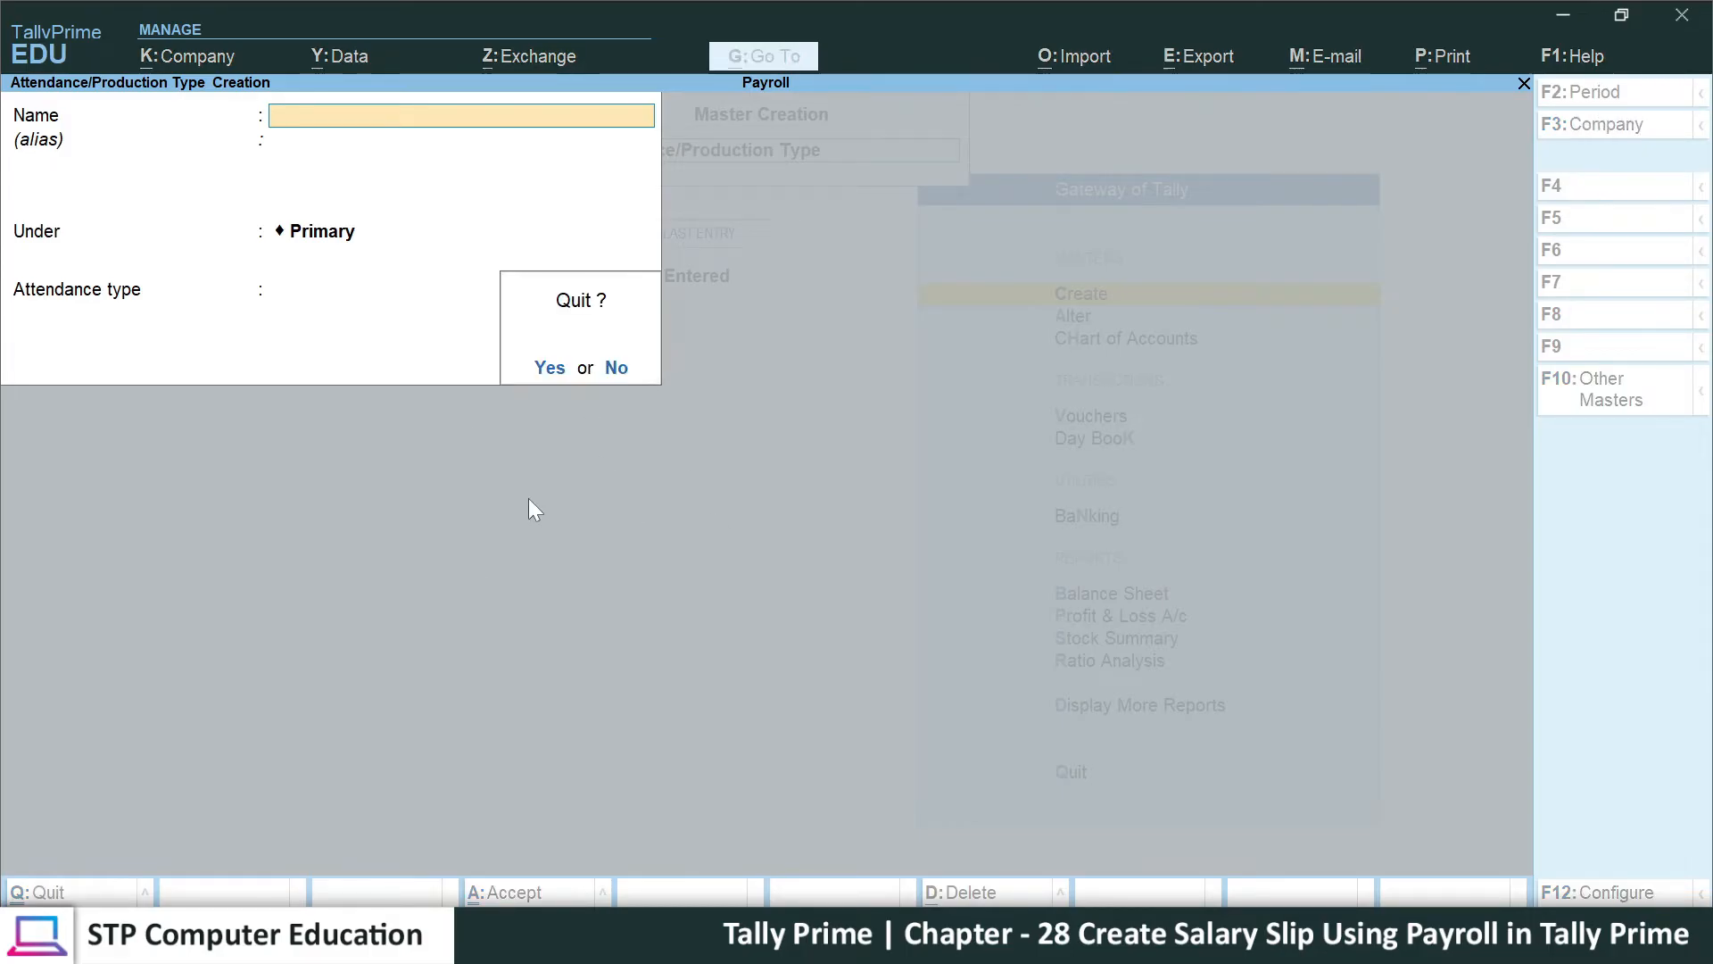
{"action": "key", "text": "y"}
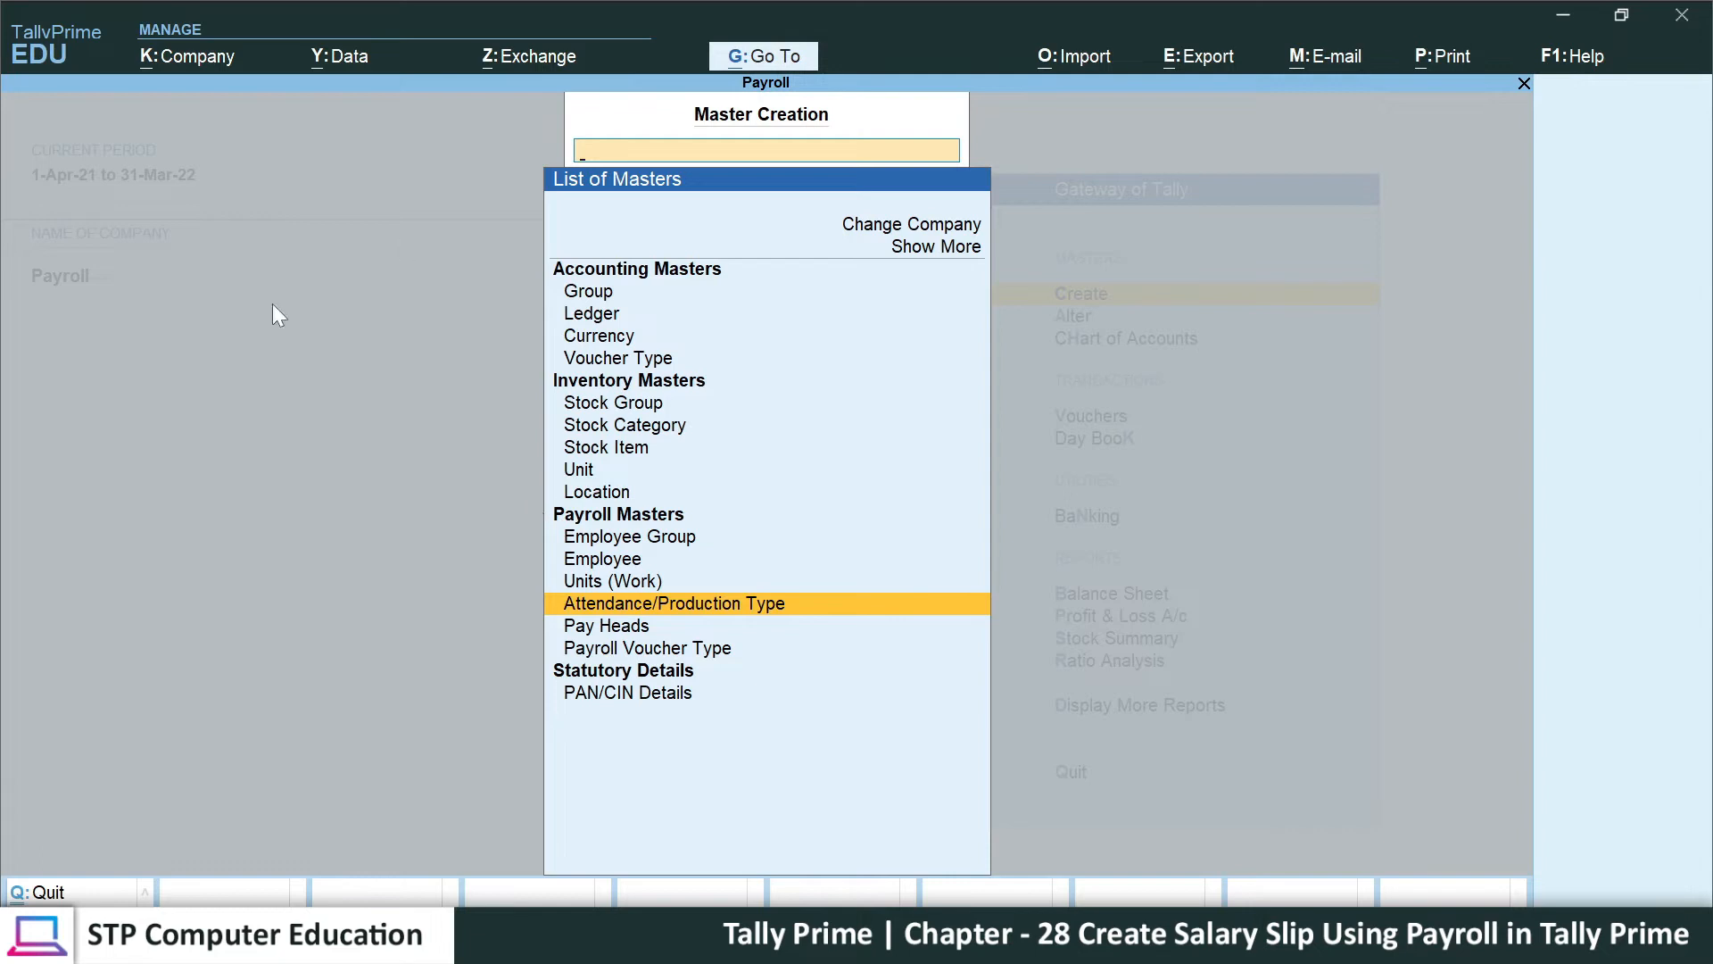
- Start a new pay head named BASIC SALARY with pay head type Earnings for Employees and income type Fixed
{"action": "left_click", "coordinate": [674, 630]}
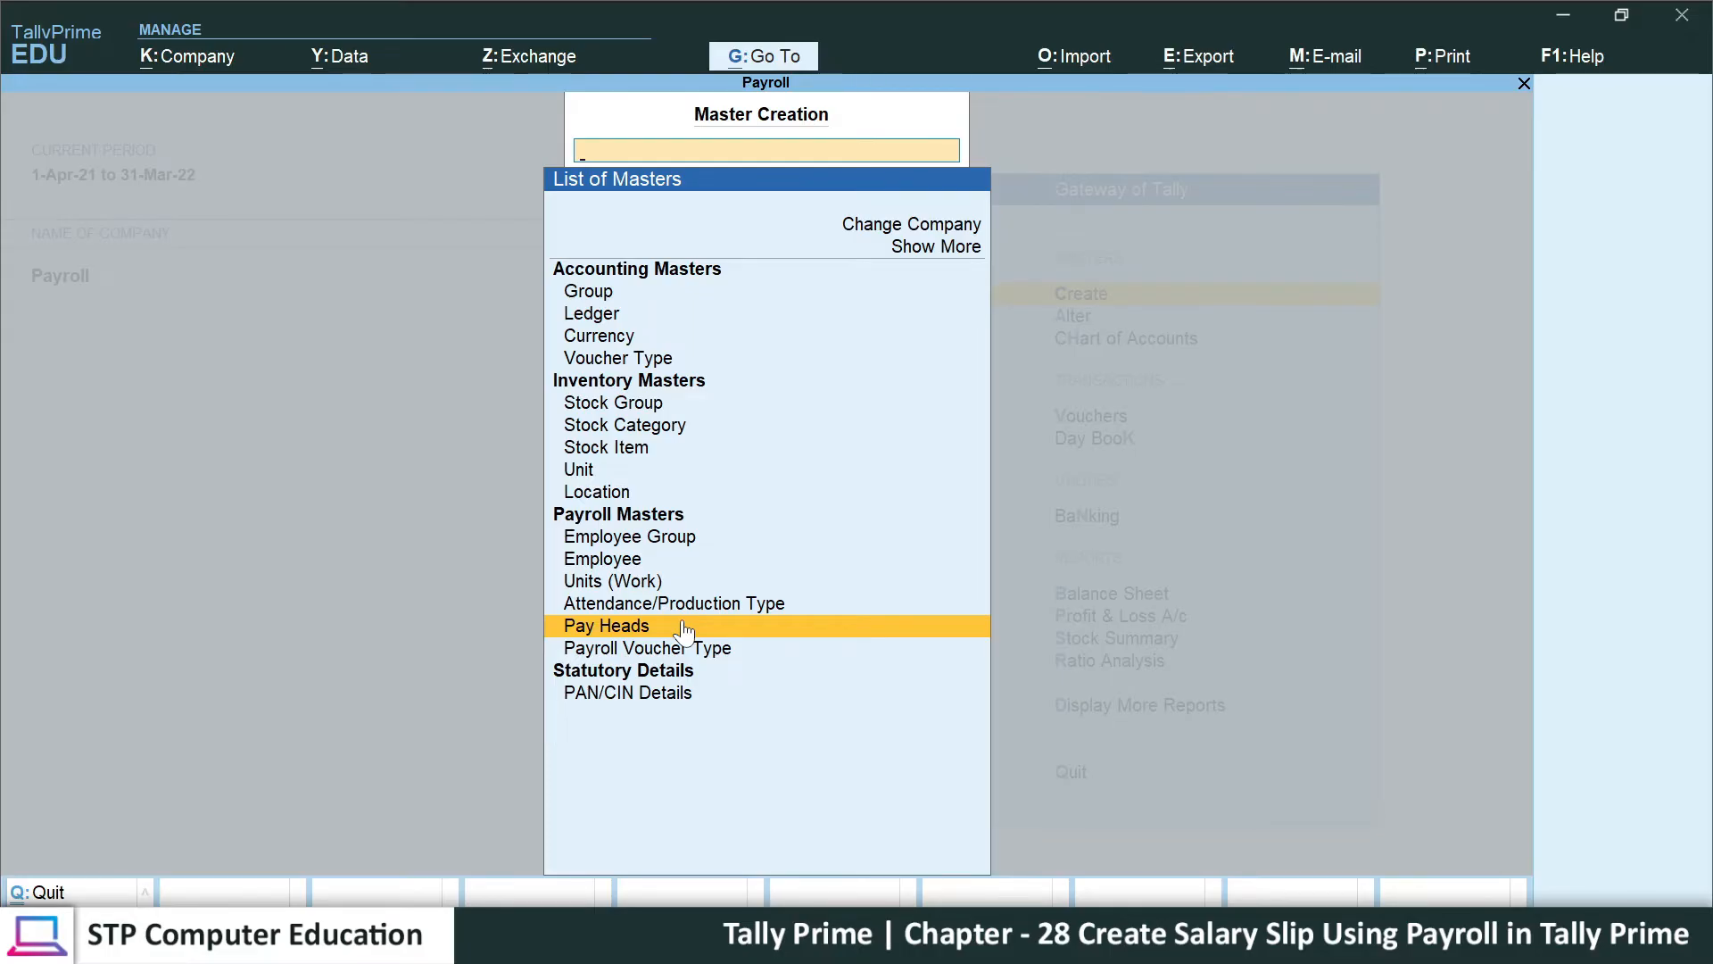
{"action": "left_click", "coordinate": [684, 629]}
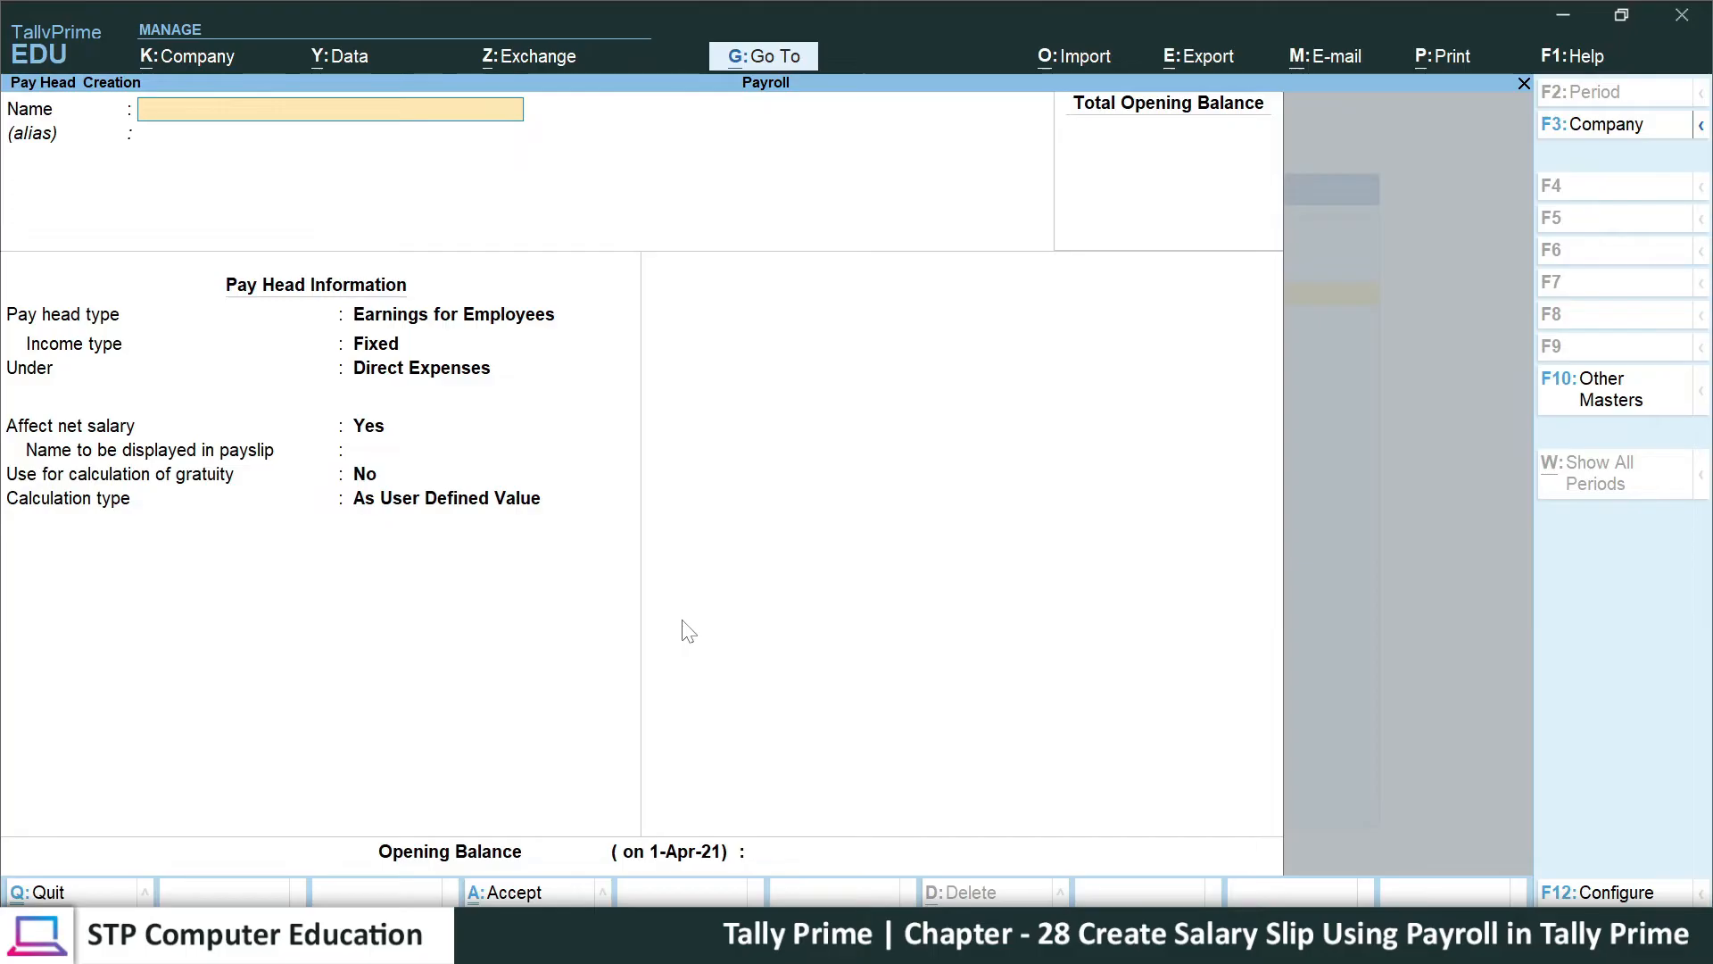
{"action": "type", "text": "BASIC SALARY"}
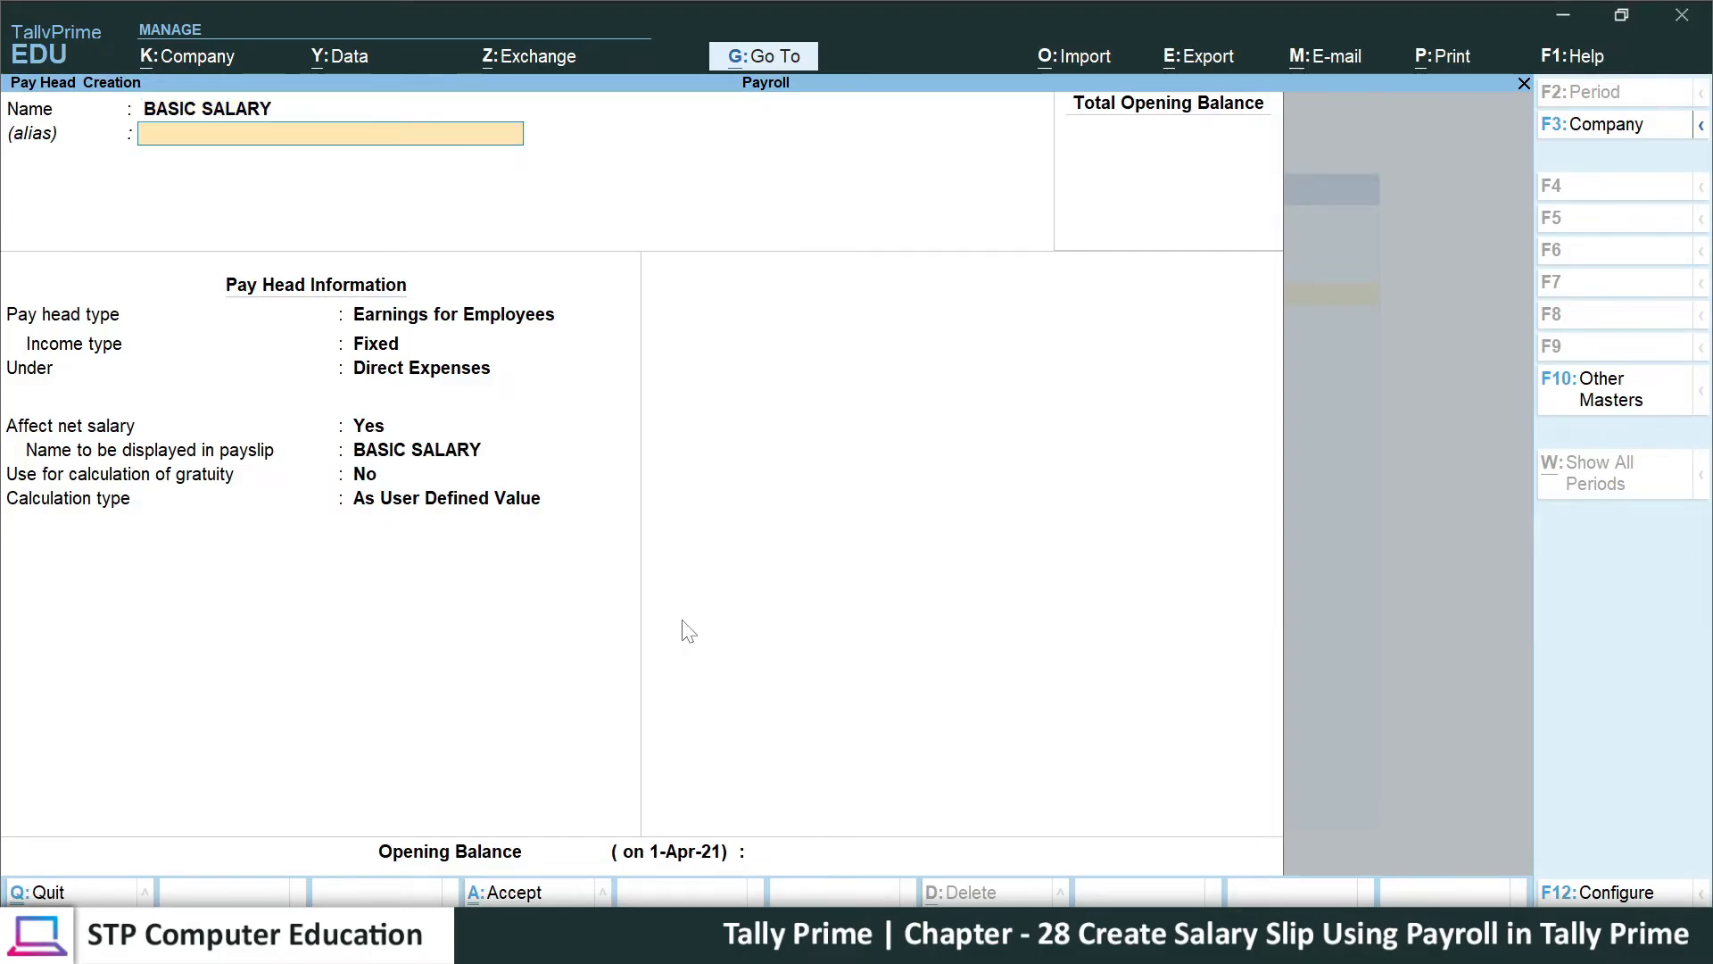
{"action": "key", "text": "Return"}
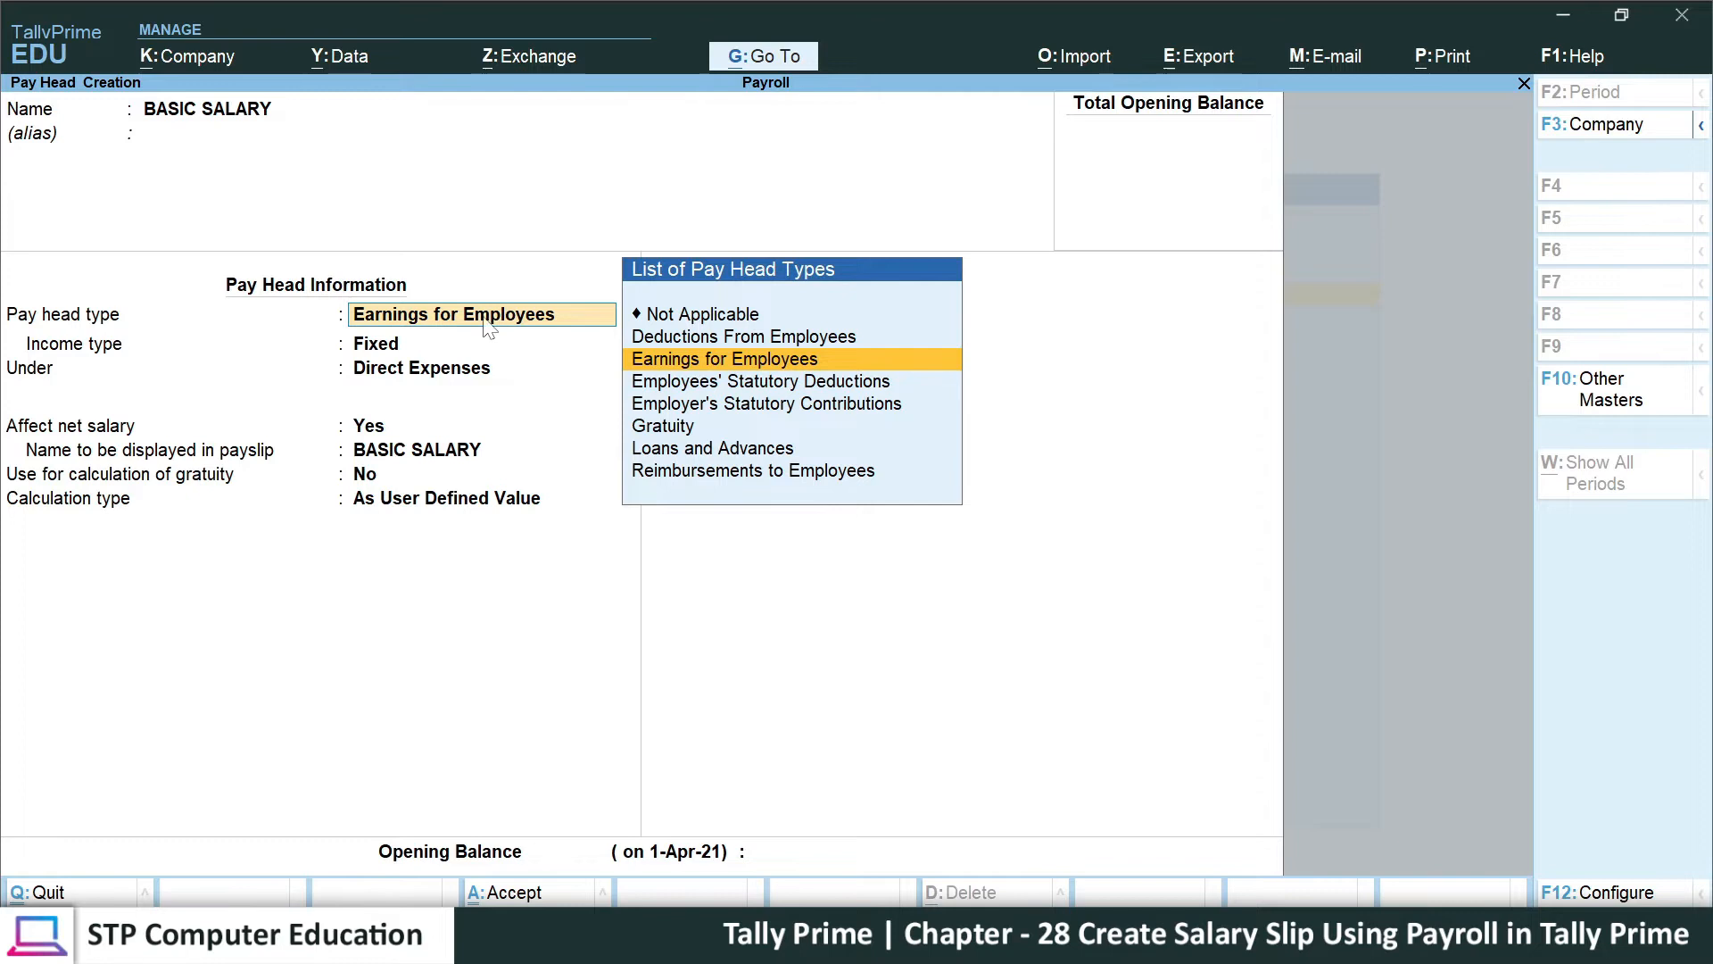
{"action": "key", "text": "Return"}
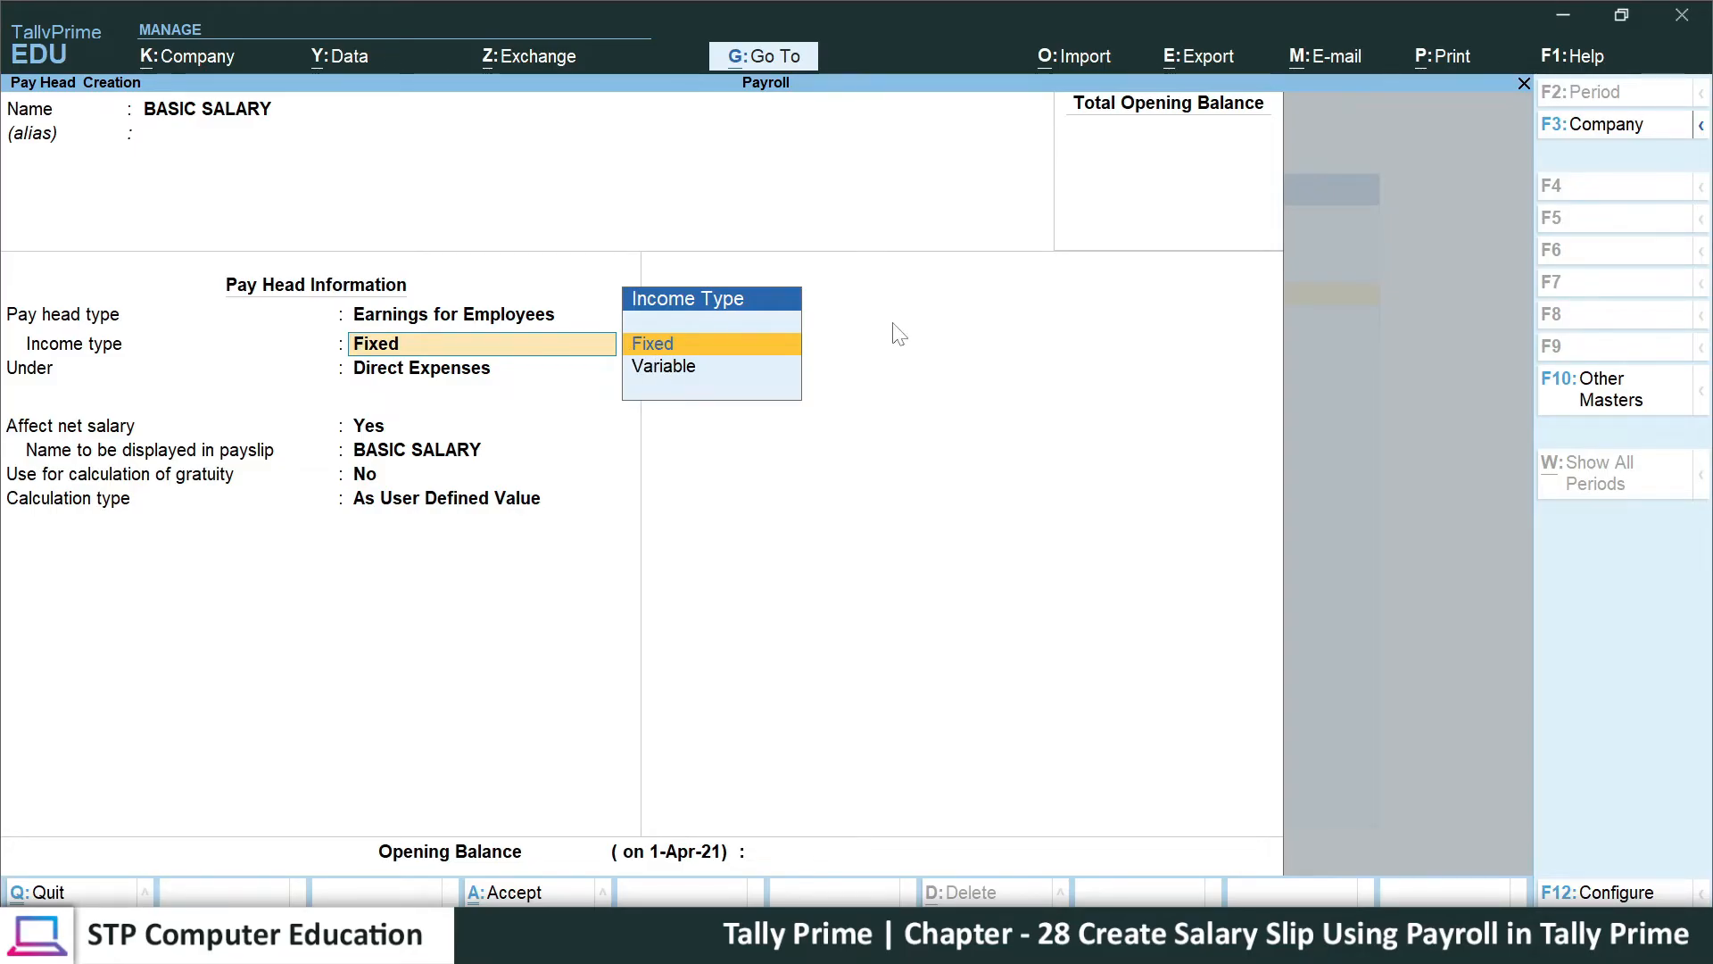
{"action": "key", "text": "Down"}
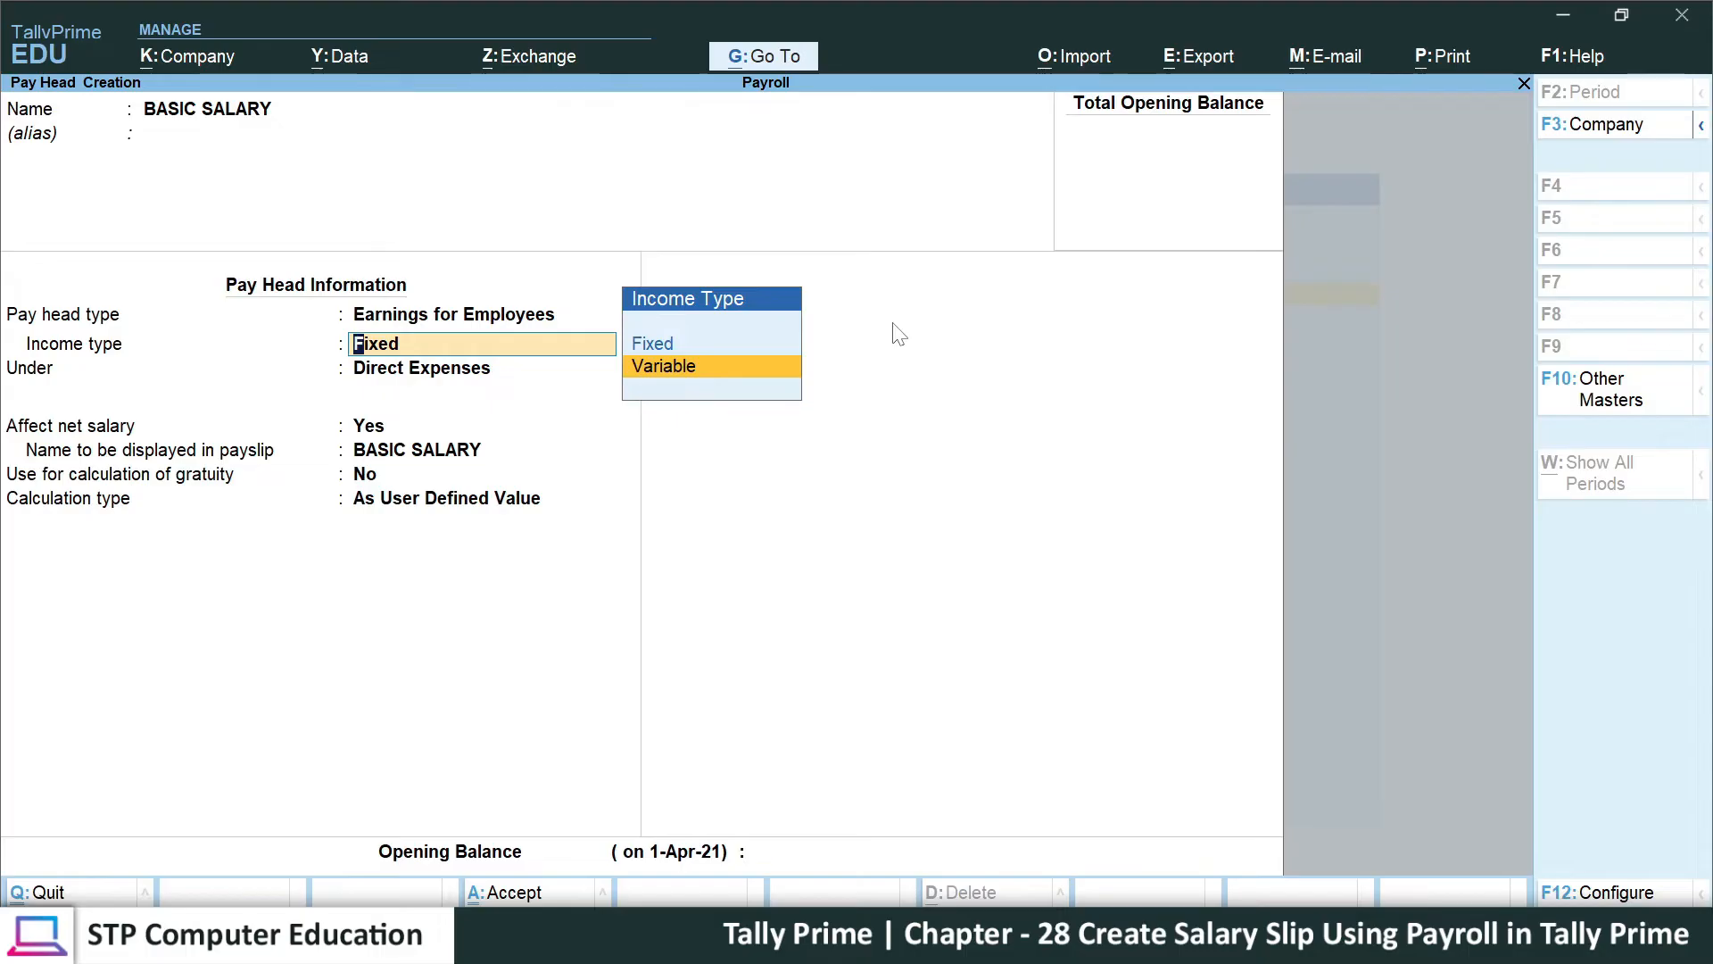
{"action": "key", "text": "Up"}
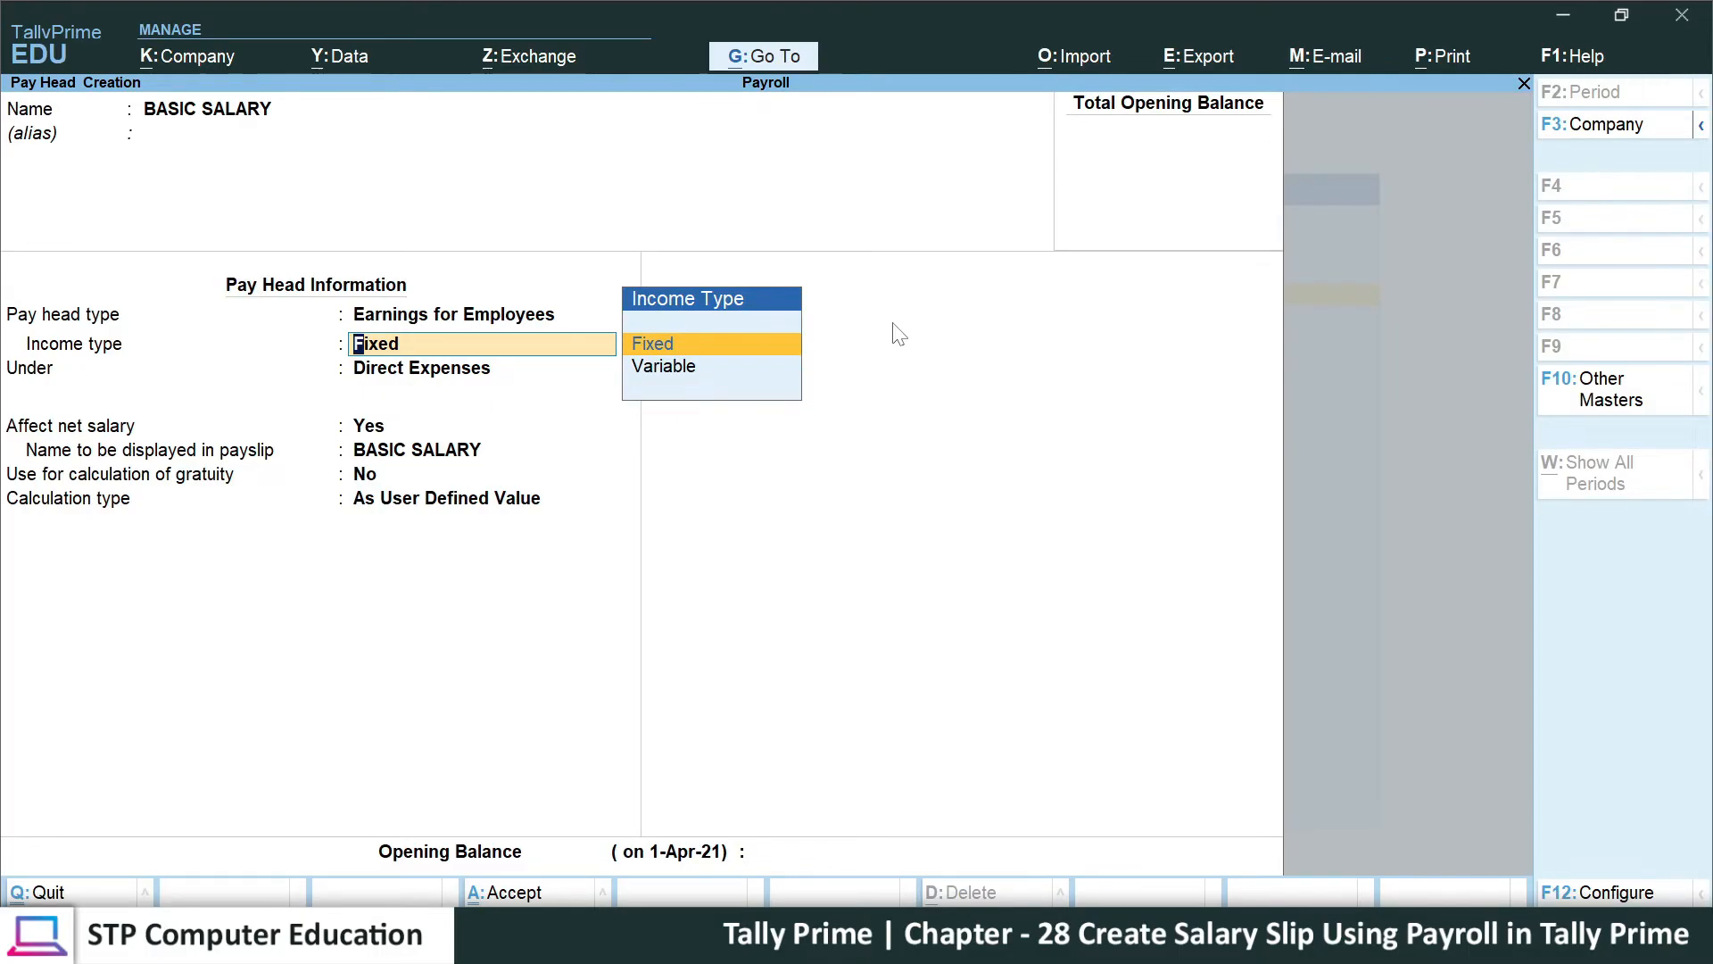
{"action": "key", "text": "Return"}
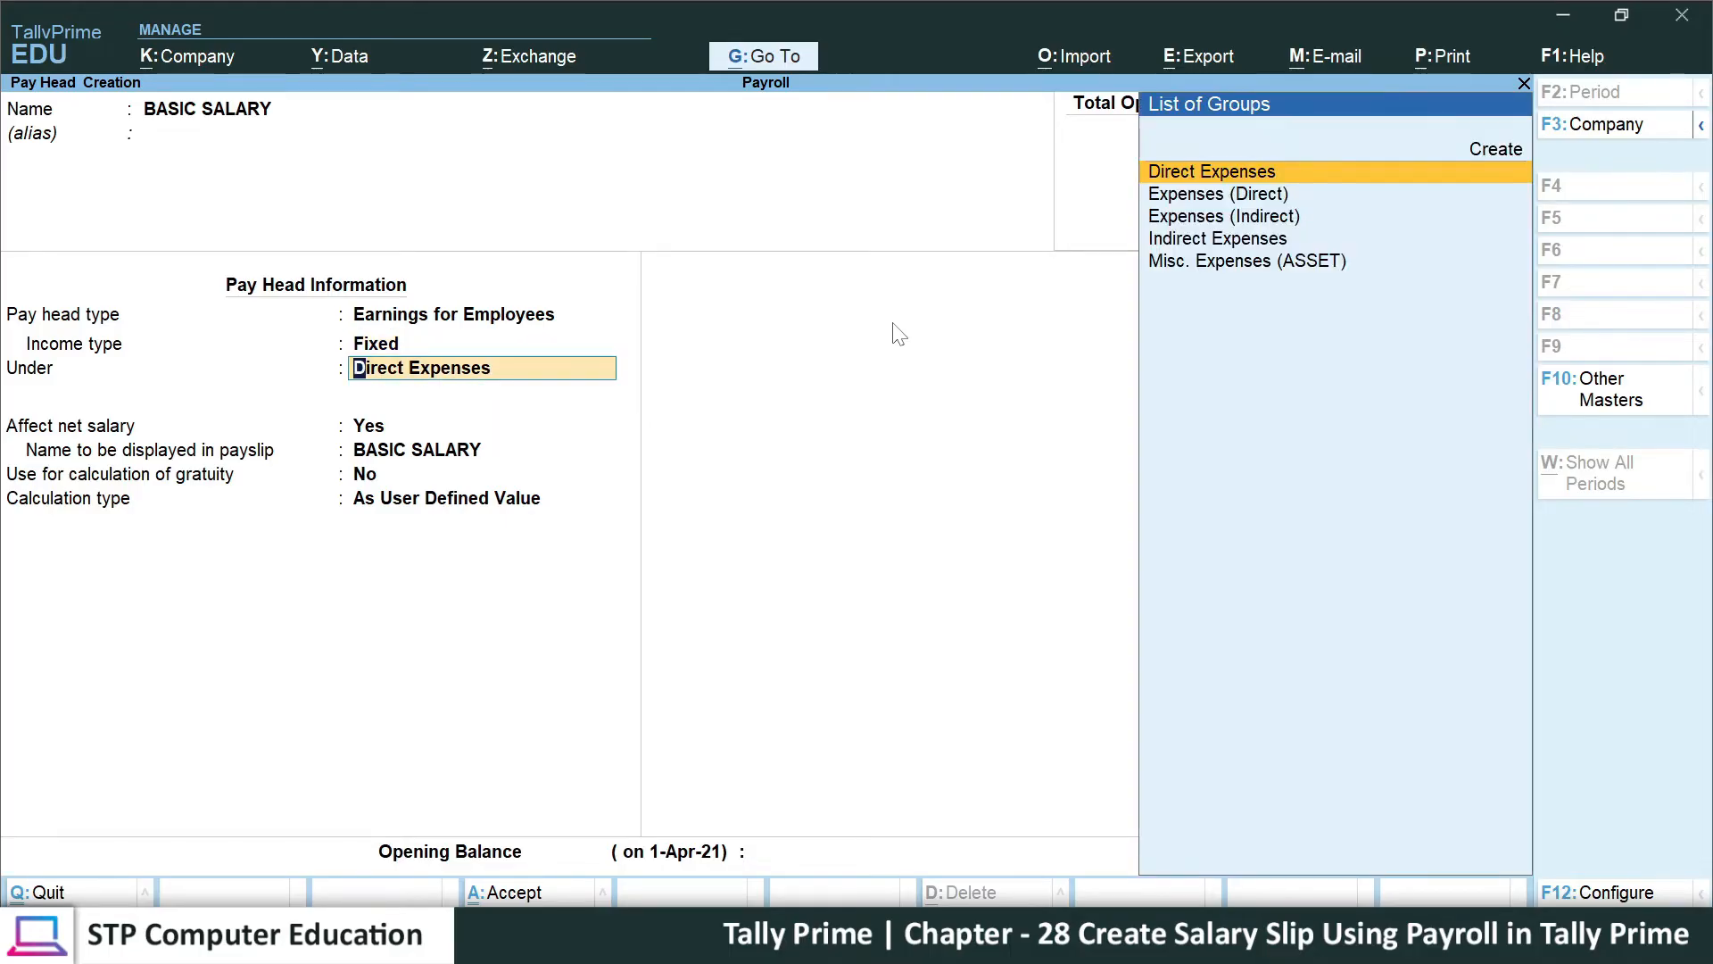
- Place the BASIC SALARY pay head under Indirect Expenses, affecting net salary, without gratuity, calculated As User Defined Value, and save it
{"action": "key", "text": "Down"}
{"action": "key", "text": "Down"}
{"action": "key", "text": "Down"}
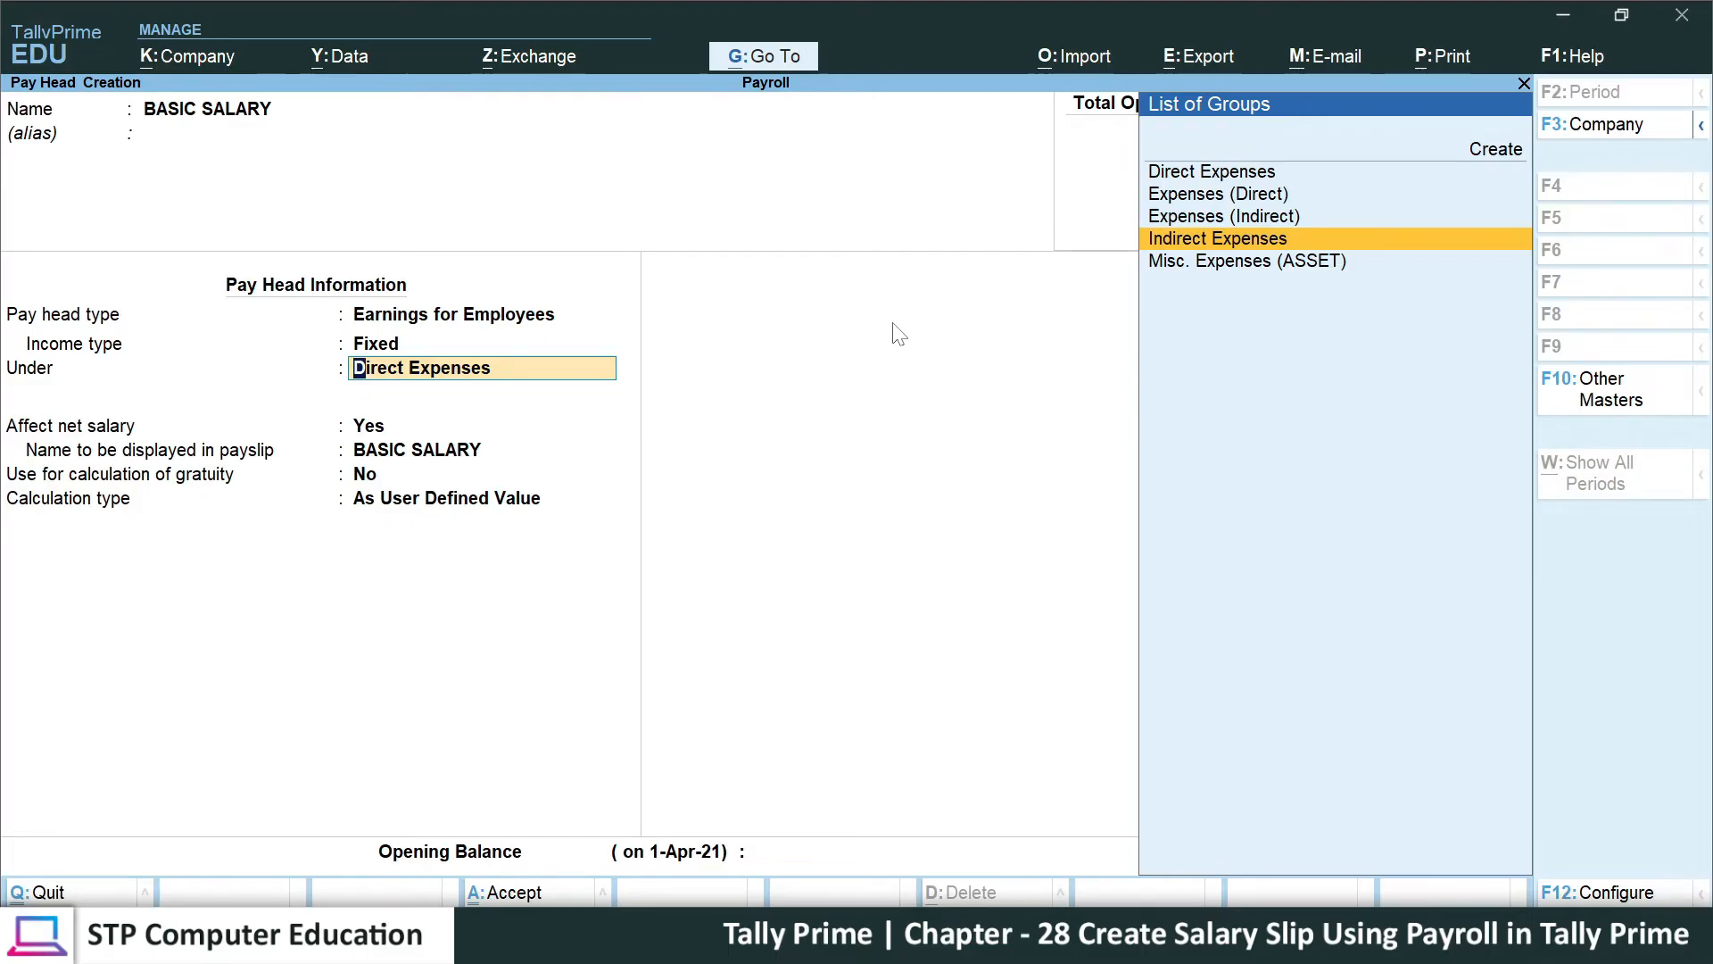
{"action": "key", "text": "Return"}
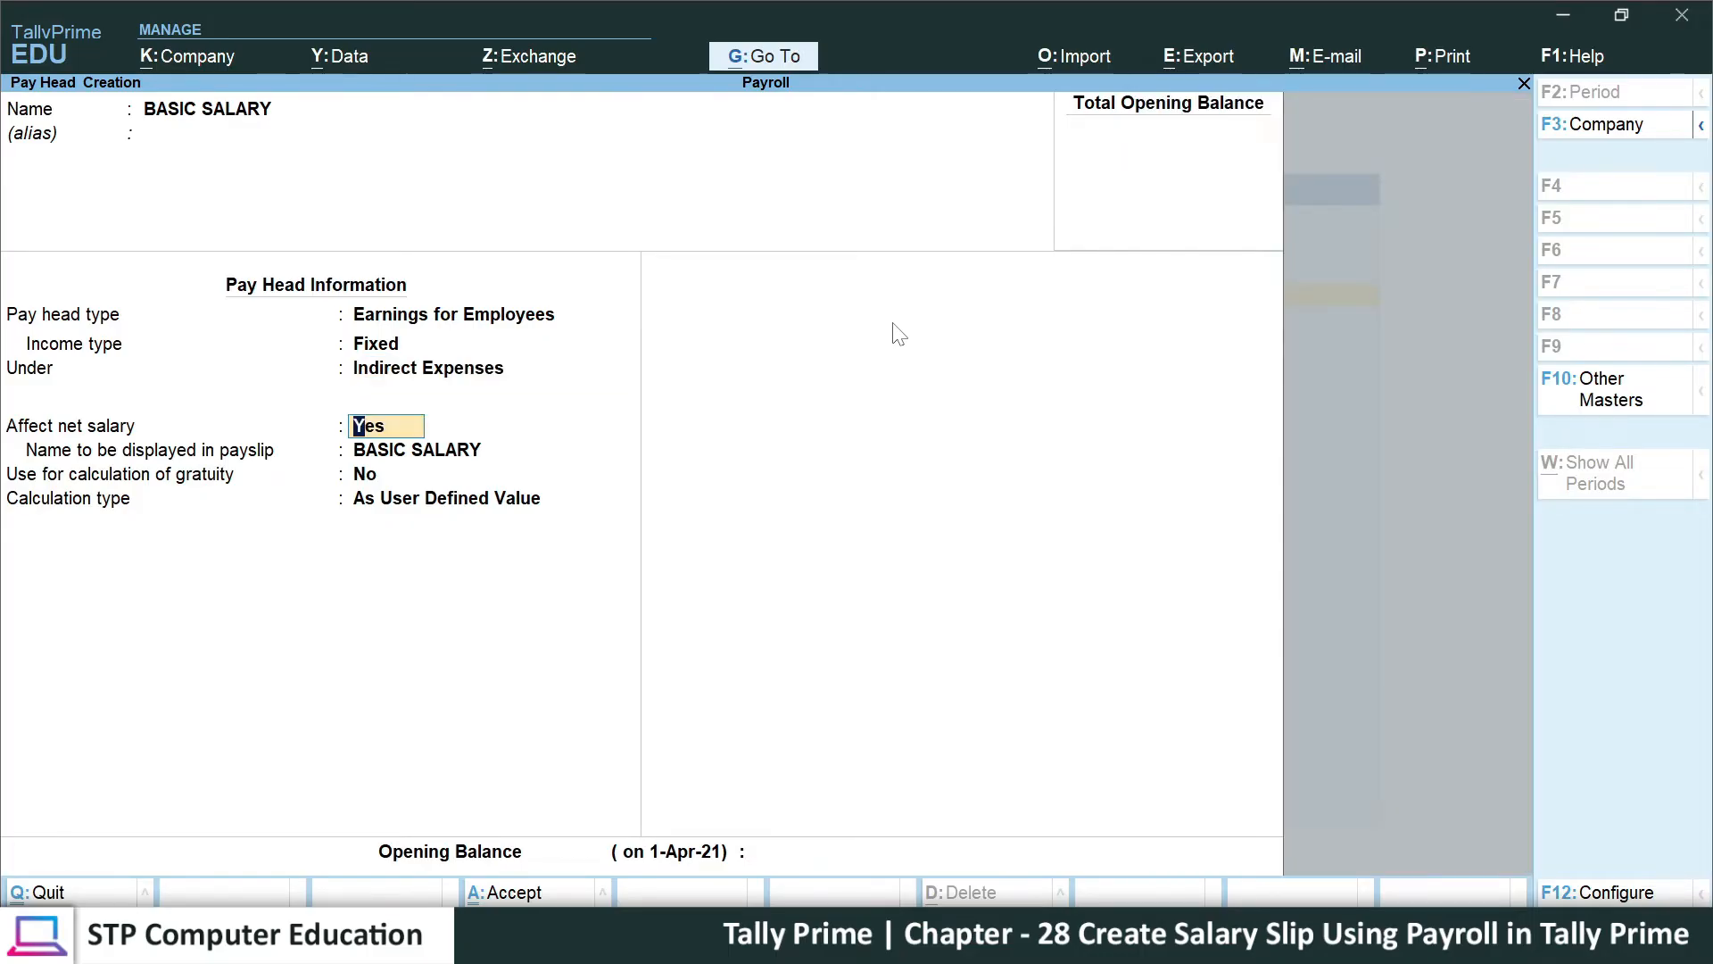
{"action": "key", "text": "Return"}
{"action": "key", "text": "Return"}
{"action": "key", "text": "Return"}
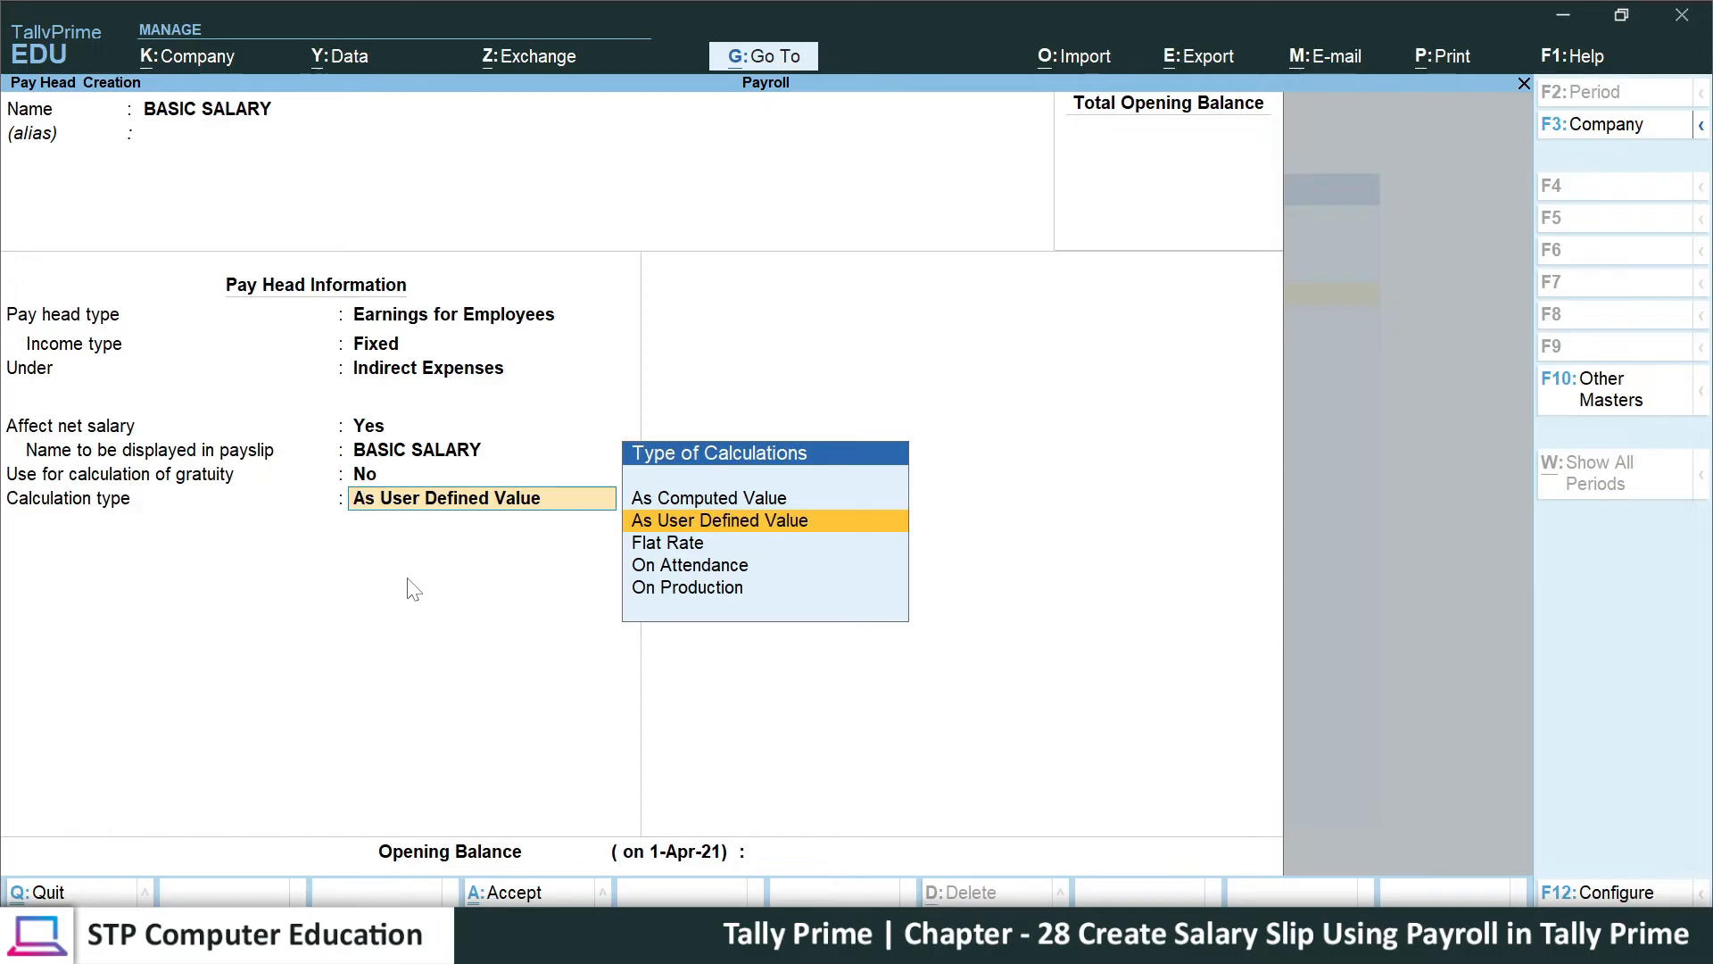
{"action": "key", "text": "Return"}
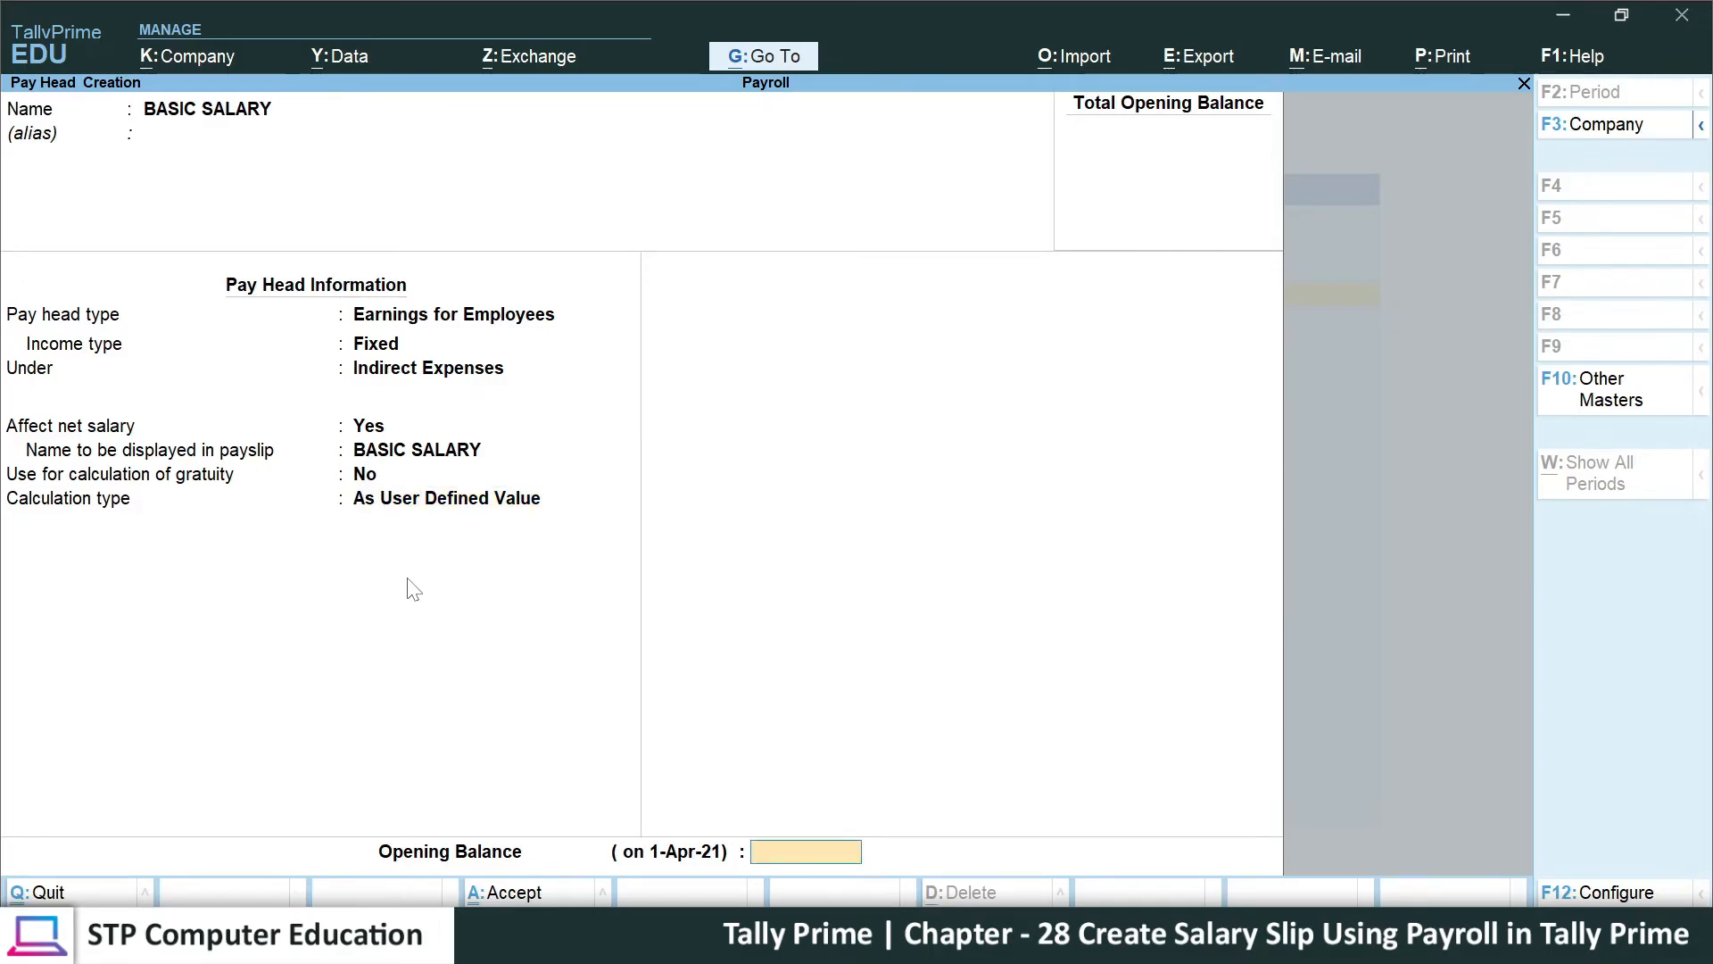
{"action": "key", "text": "Return"}
{"action": "key", "text": "Return"}
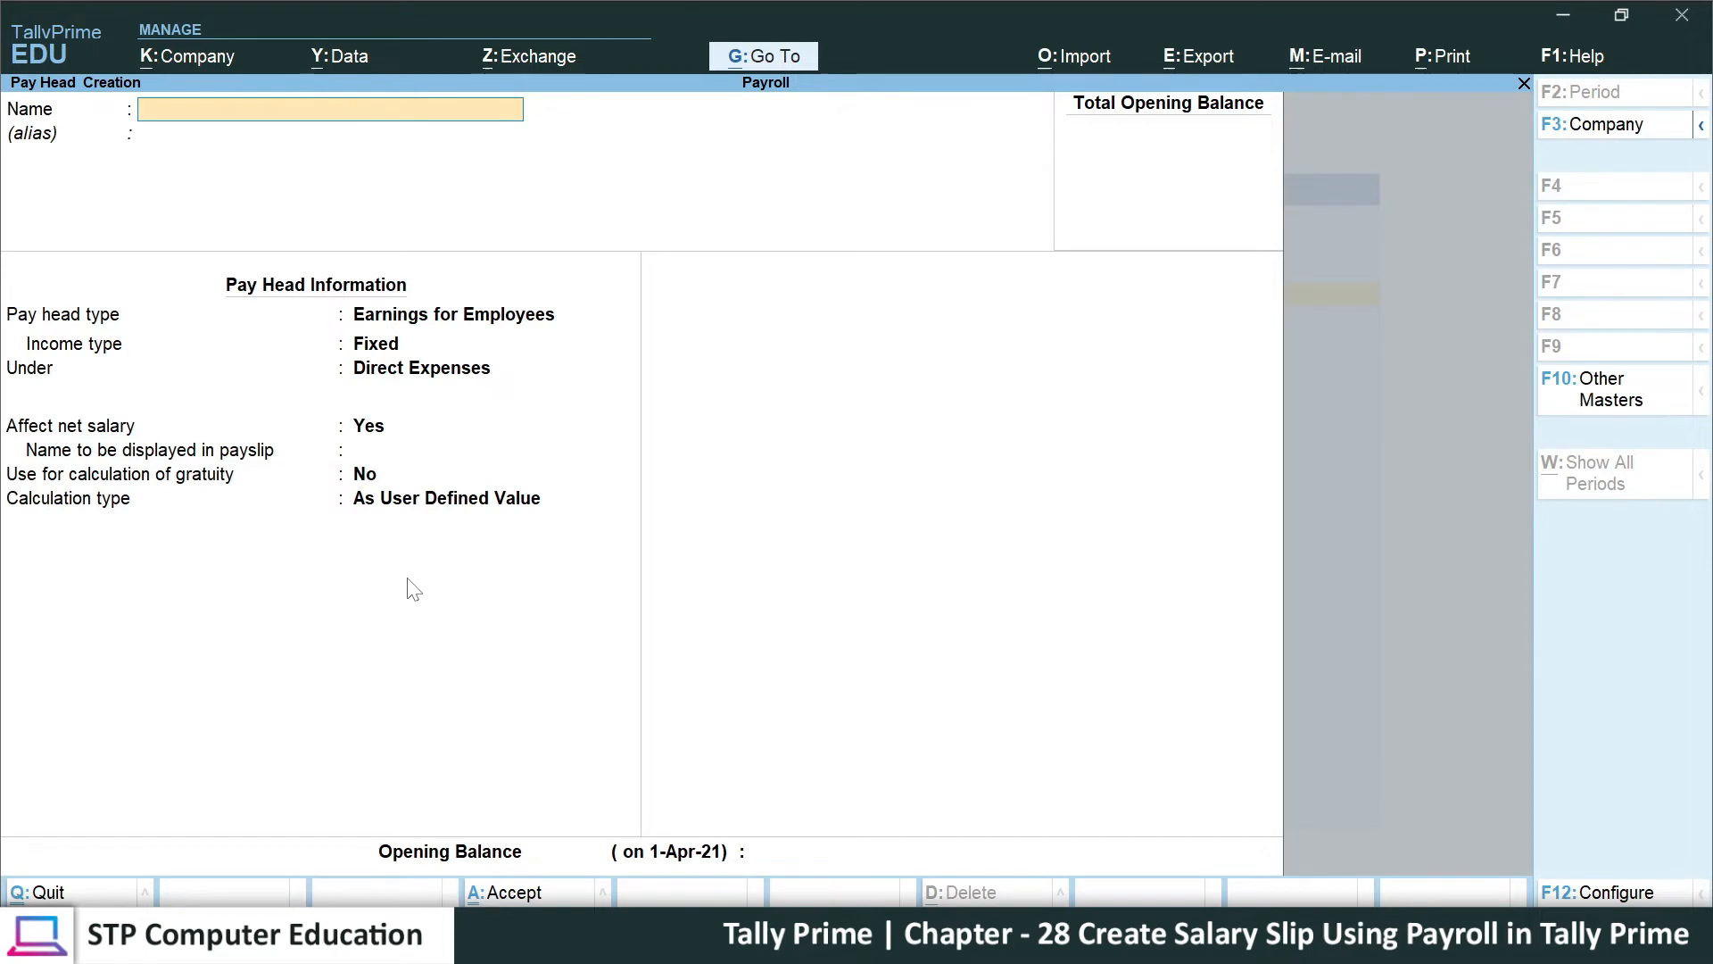
- Start a pay head named DA with type Earnings for Employees, income type Fixed, under Indirect Expenses
{"action": "type", "text": "DA"}
{"action": "key", "text": "Return"}
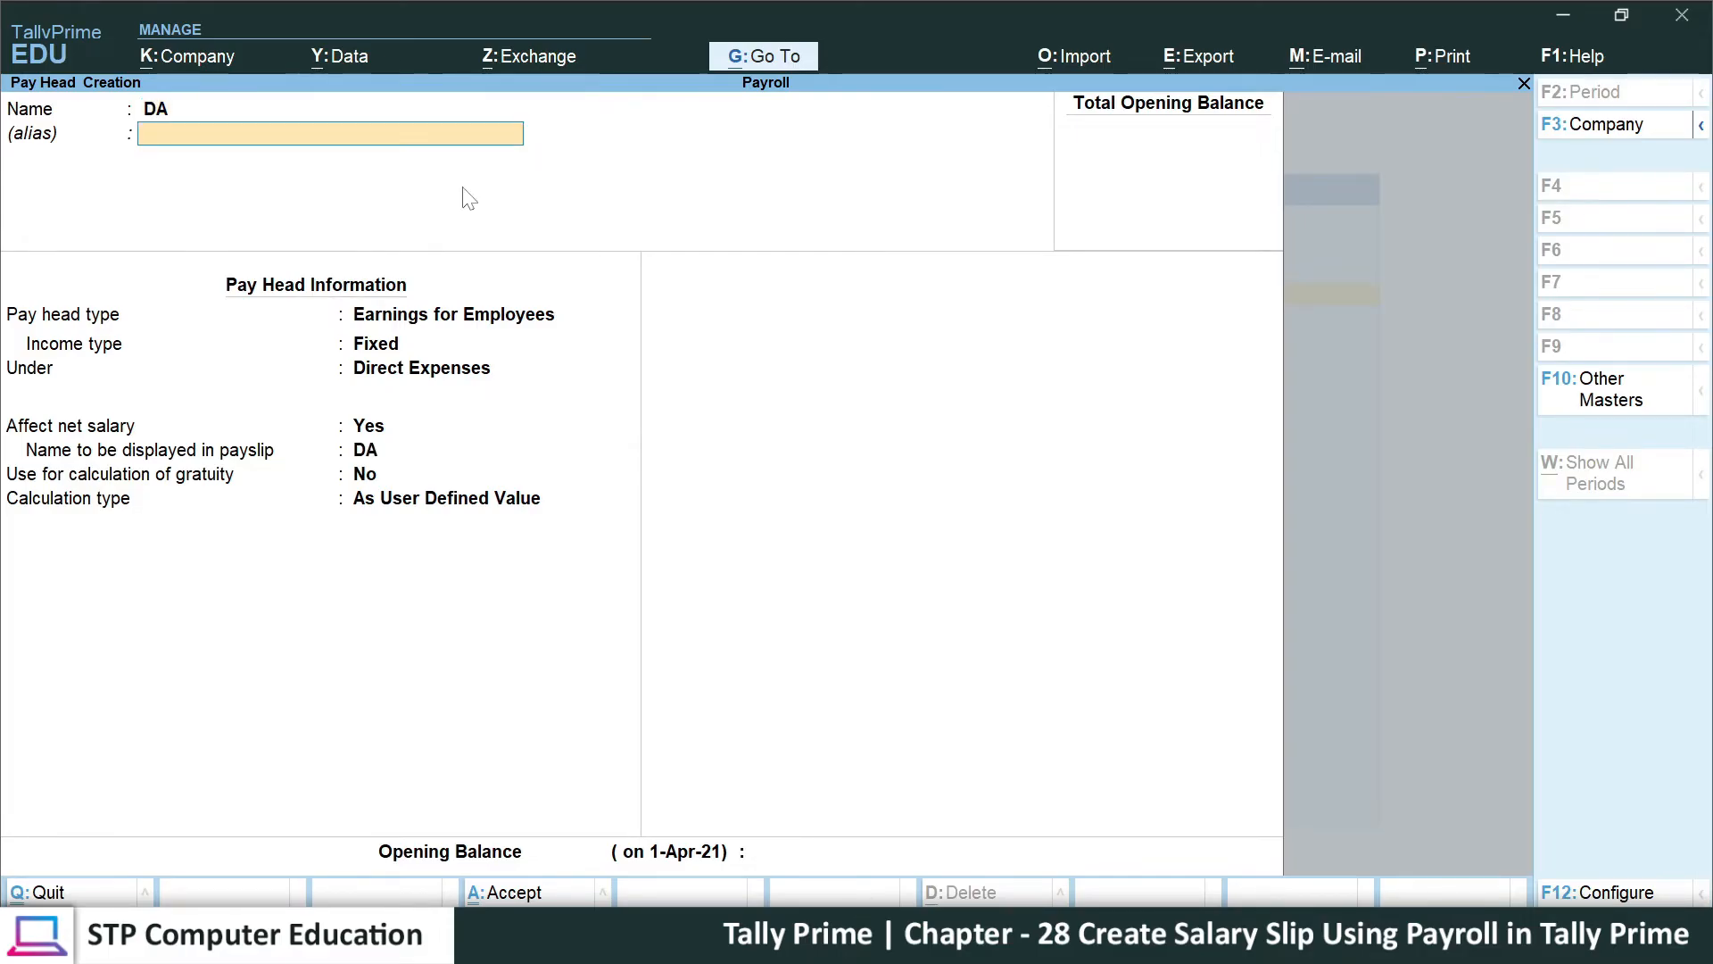
{"action": "key", "text": "Return"}
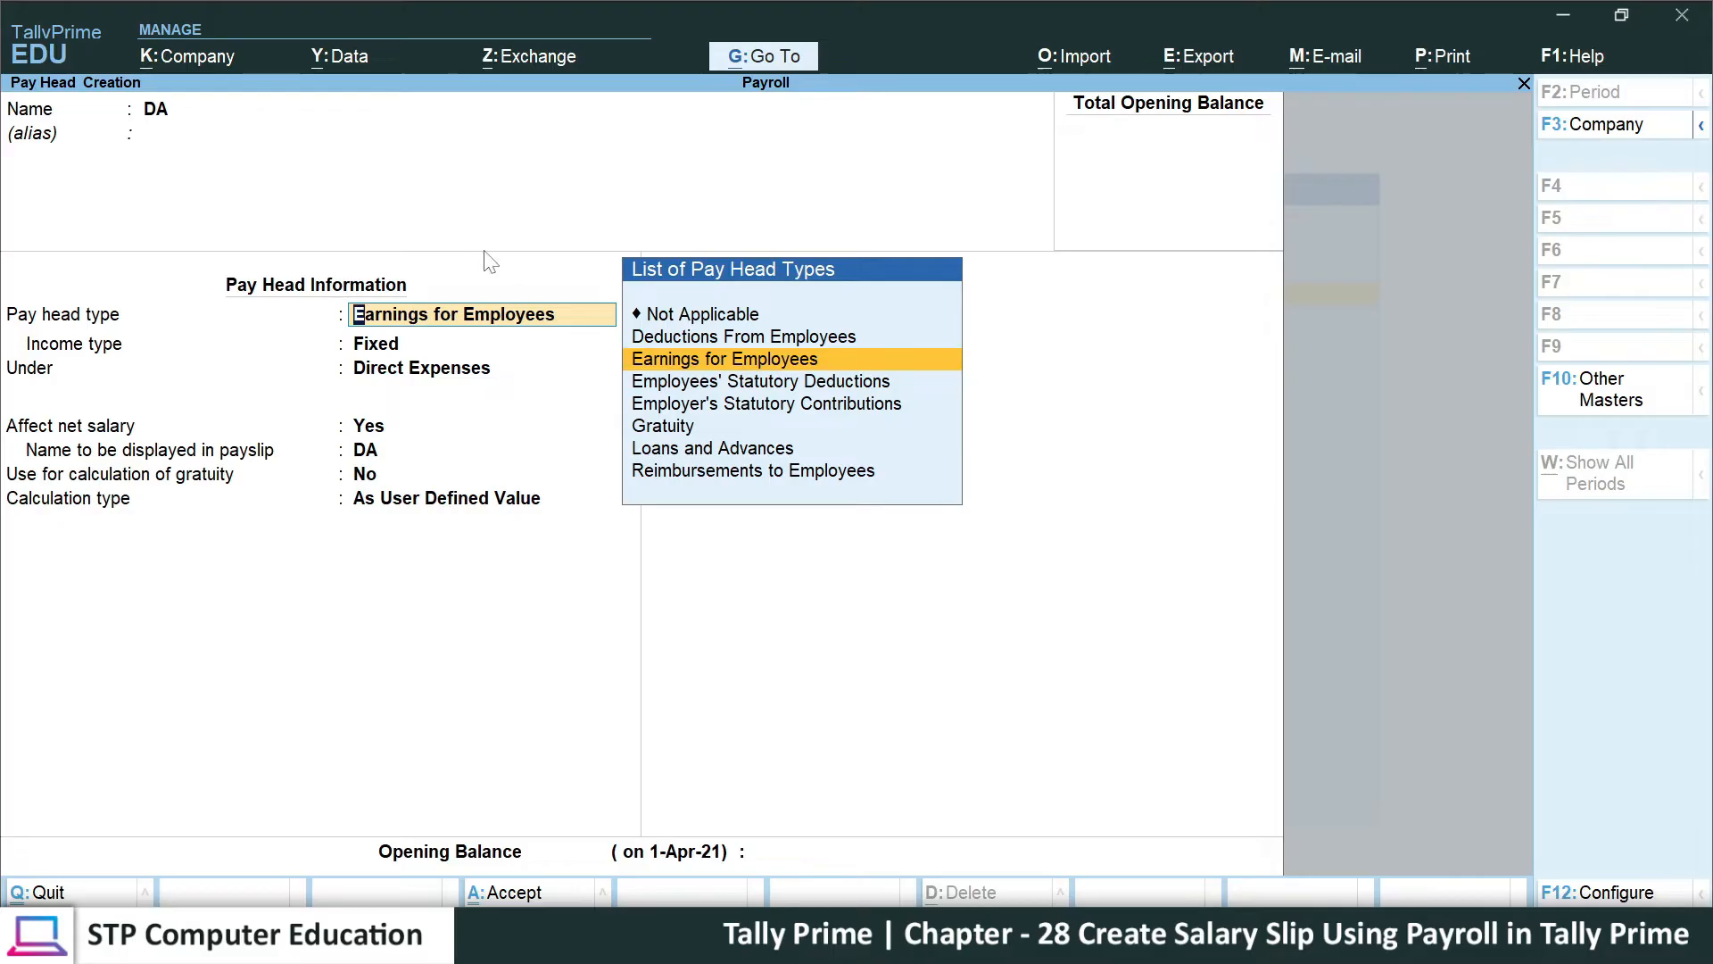
{"action": "key", "text": "Return"}
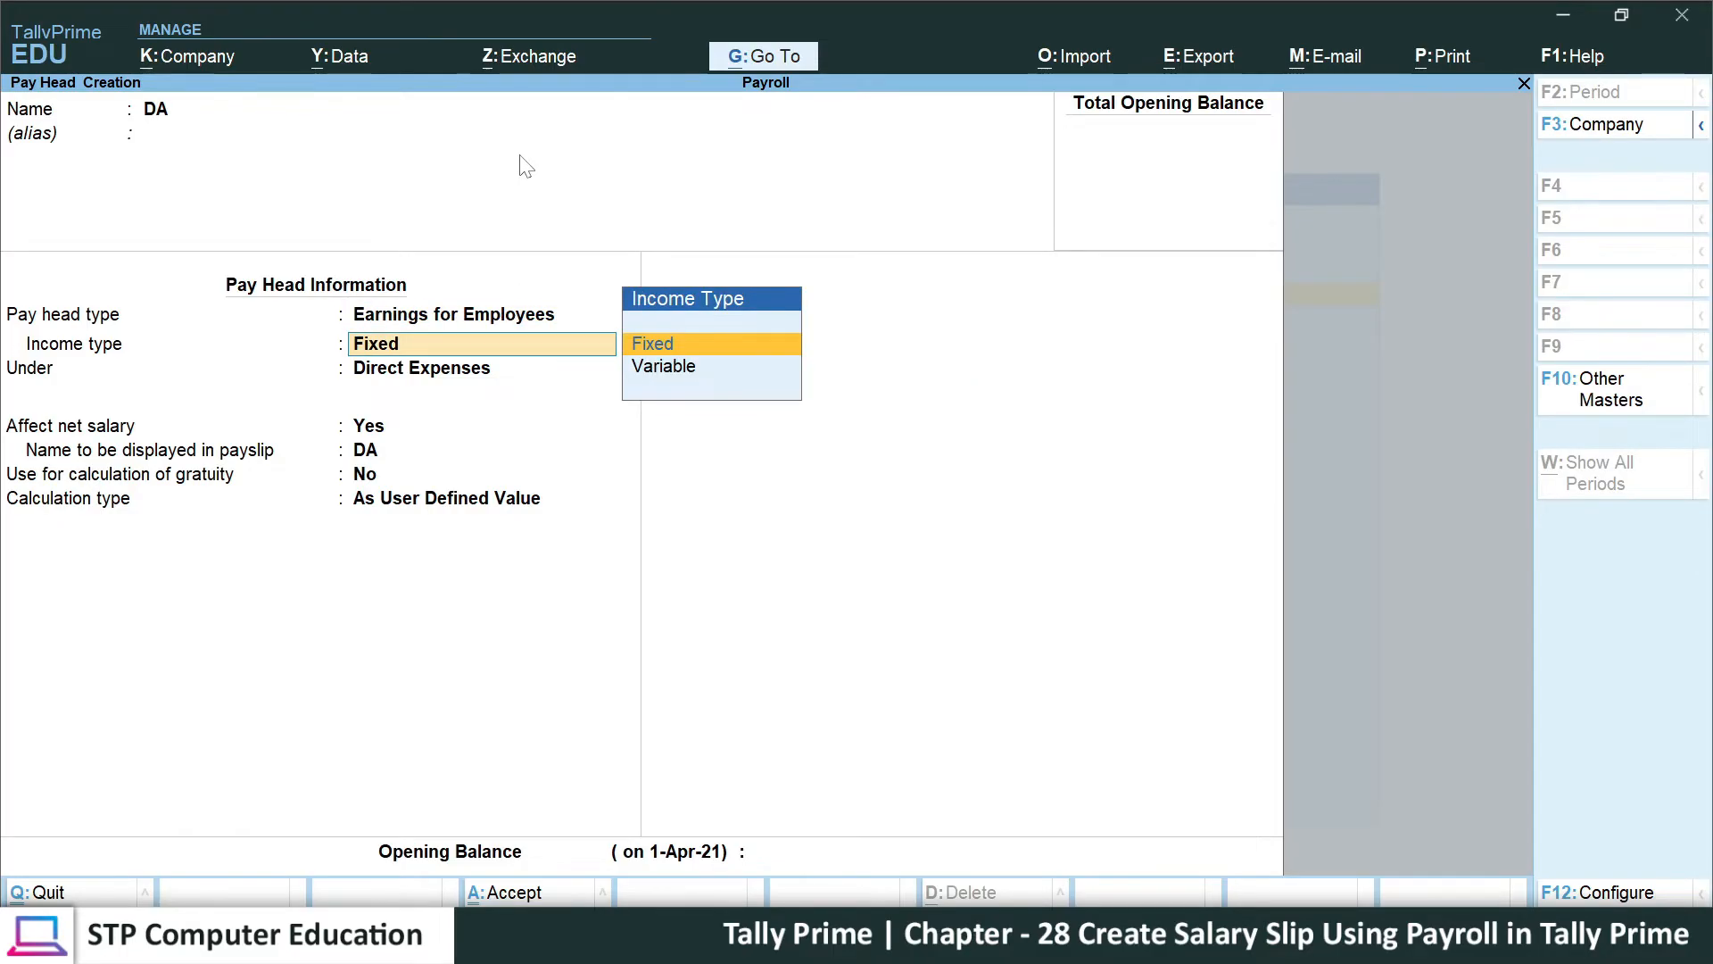
{"action": "key", "text": "Return"}
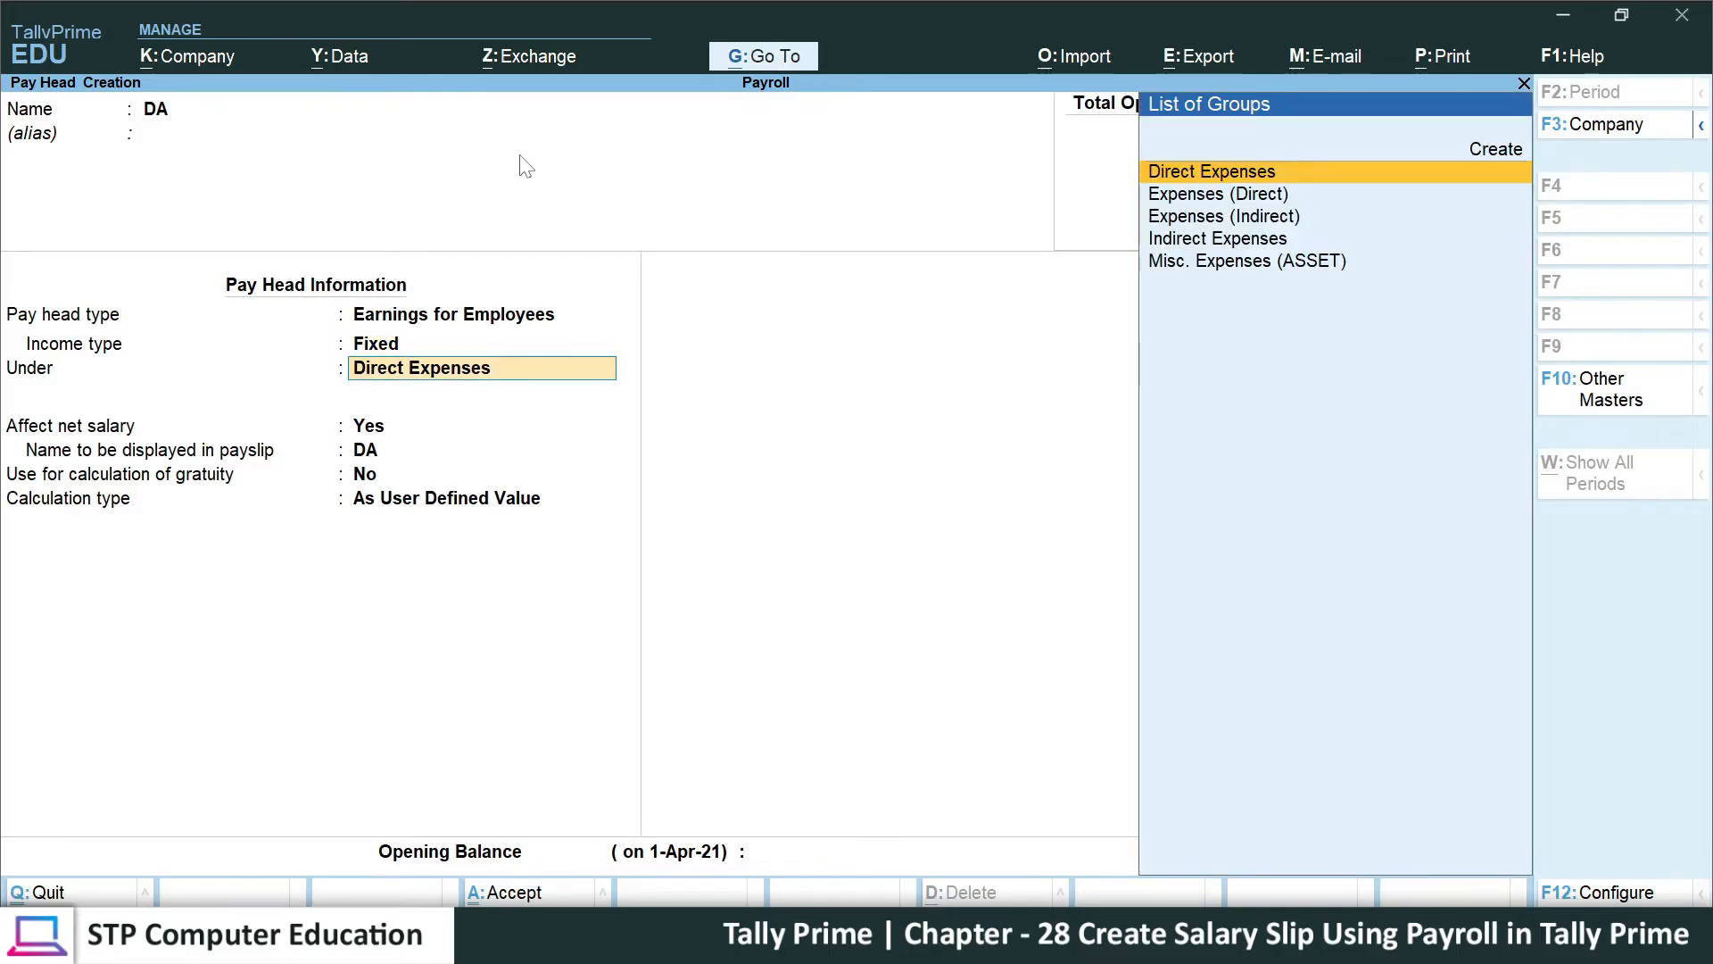
{"action": "key", "text": "Down"}
{"action": "key", "text": "Down"}
{"action": "key", "text": "Down"}
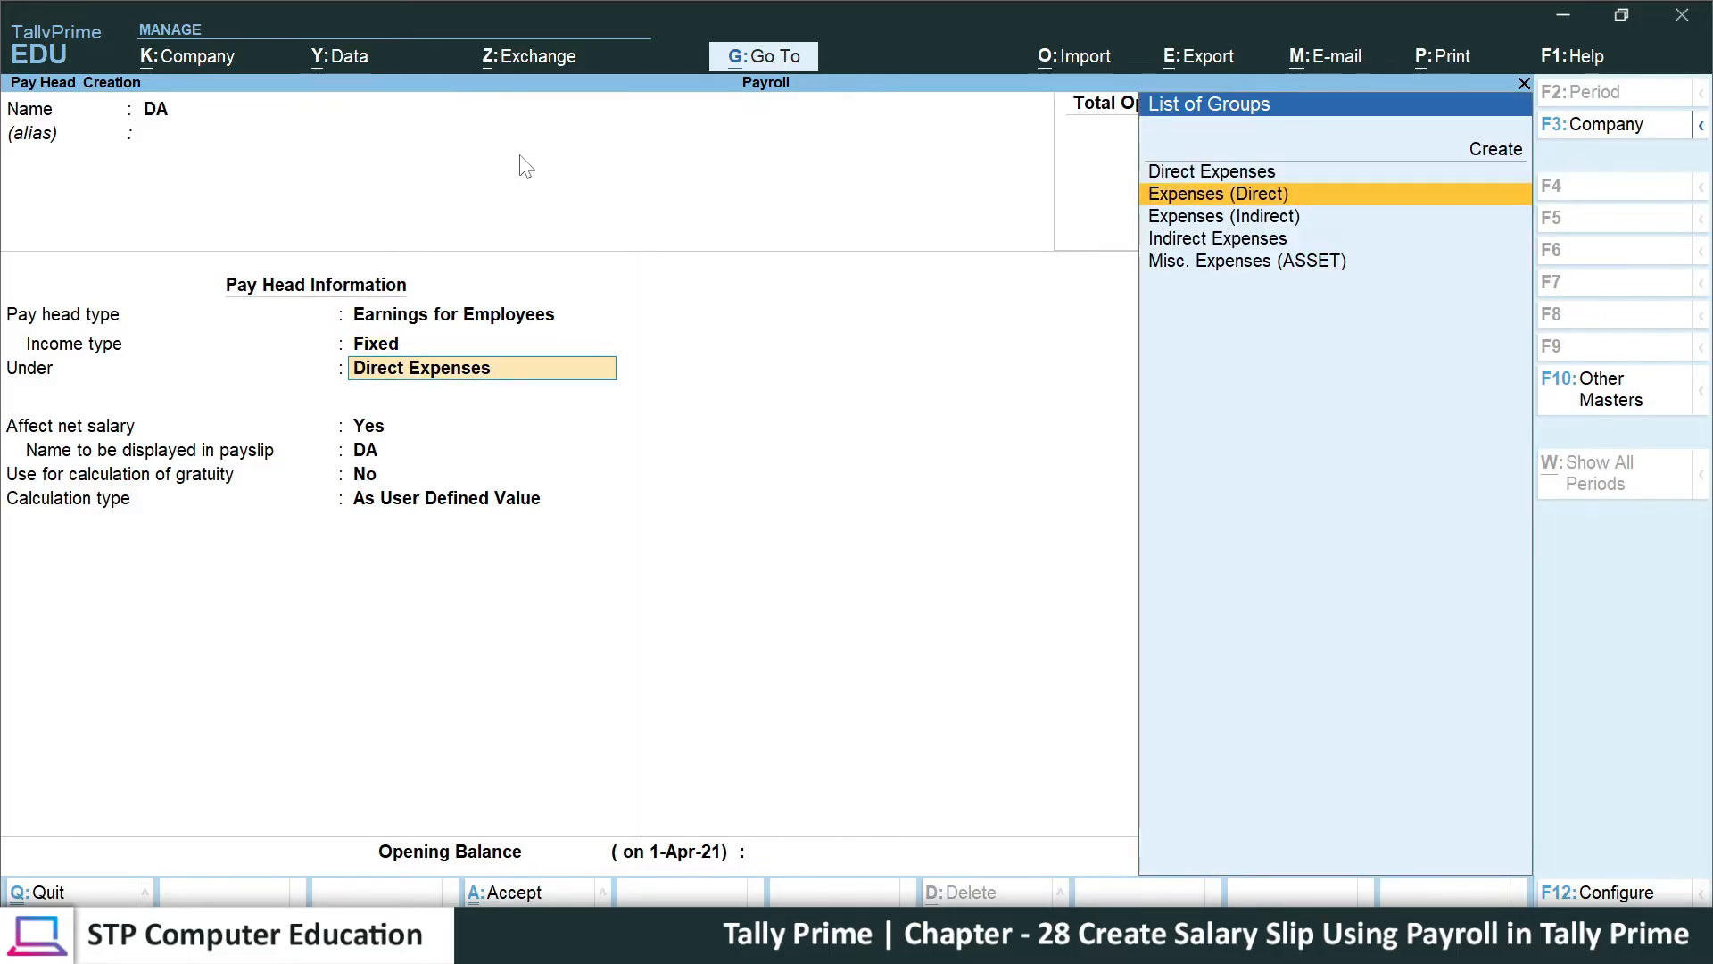
{"action": "key", "text": "Return"}
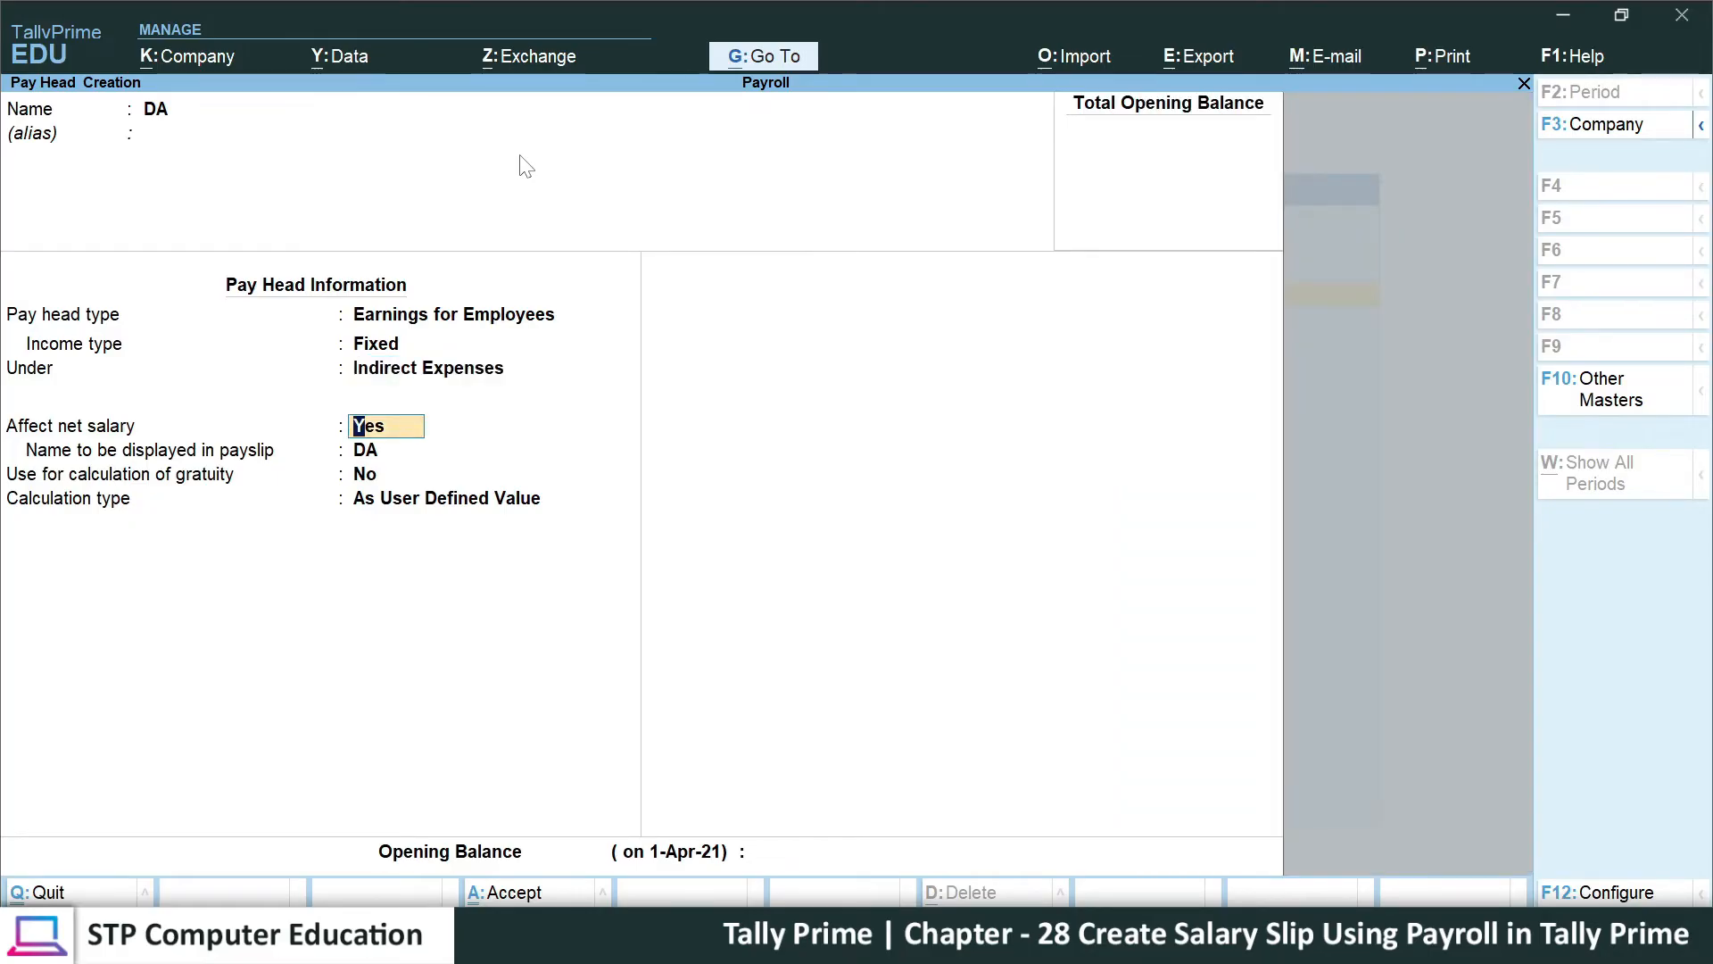
- Keep DA affecting net salary, displayed as DA in the payslip and without gratuity, and set its calculation type to As Computed Value
{"action": "key", "text": "Return"}
{"action": "key", "text": "Return"}
{"action": "key", "text": "Return"}
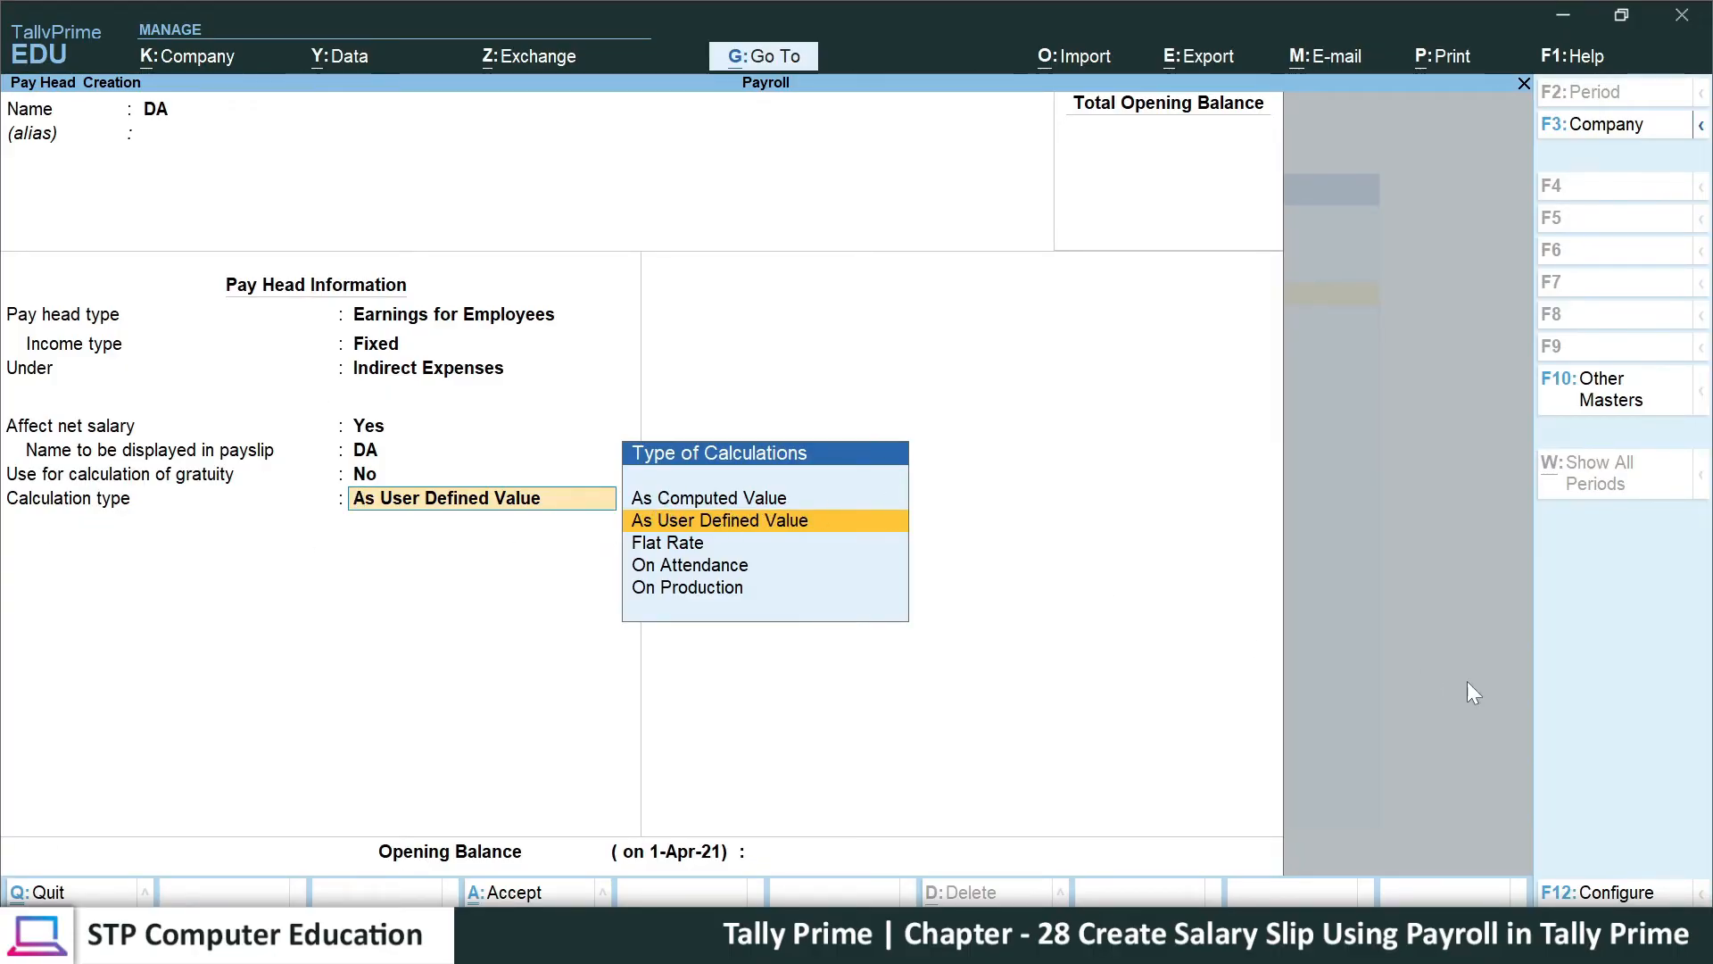
{"action": "key", "text": "Up"}
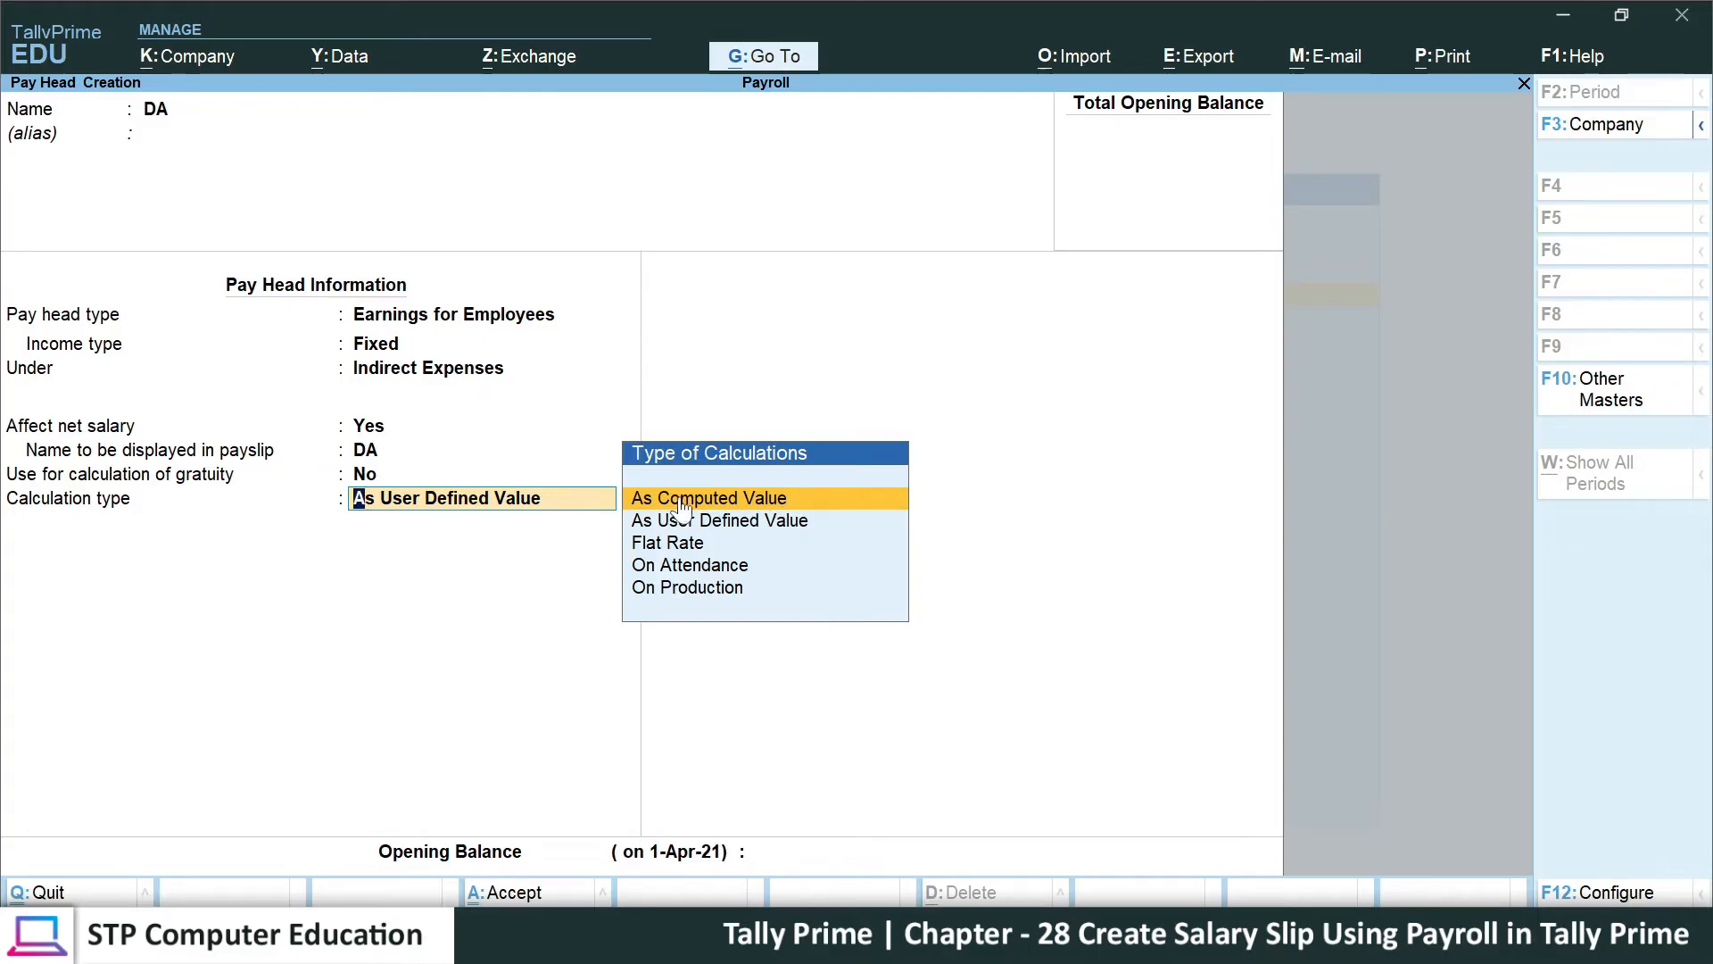
{"action": "left_click", "coordinate": [817, 502]}
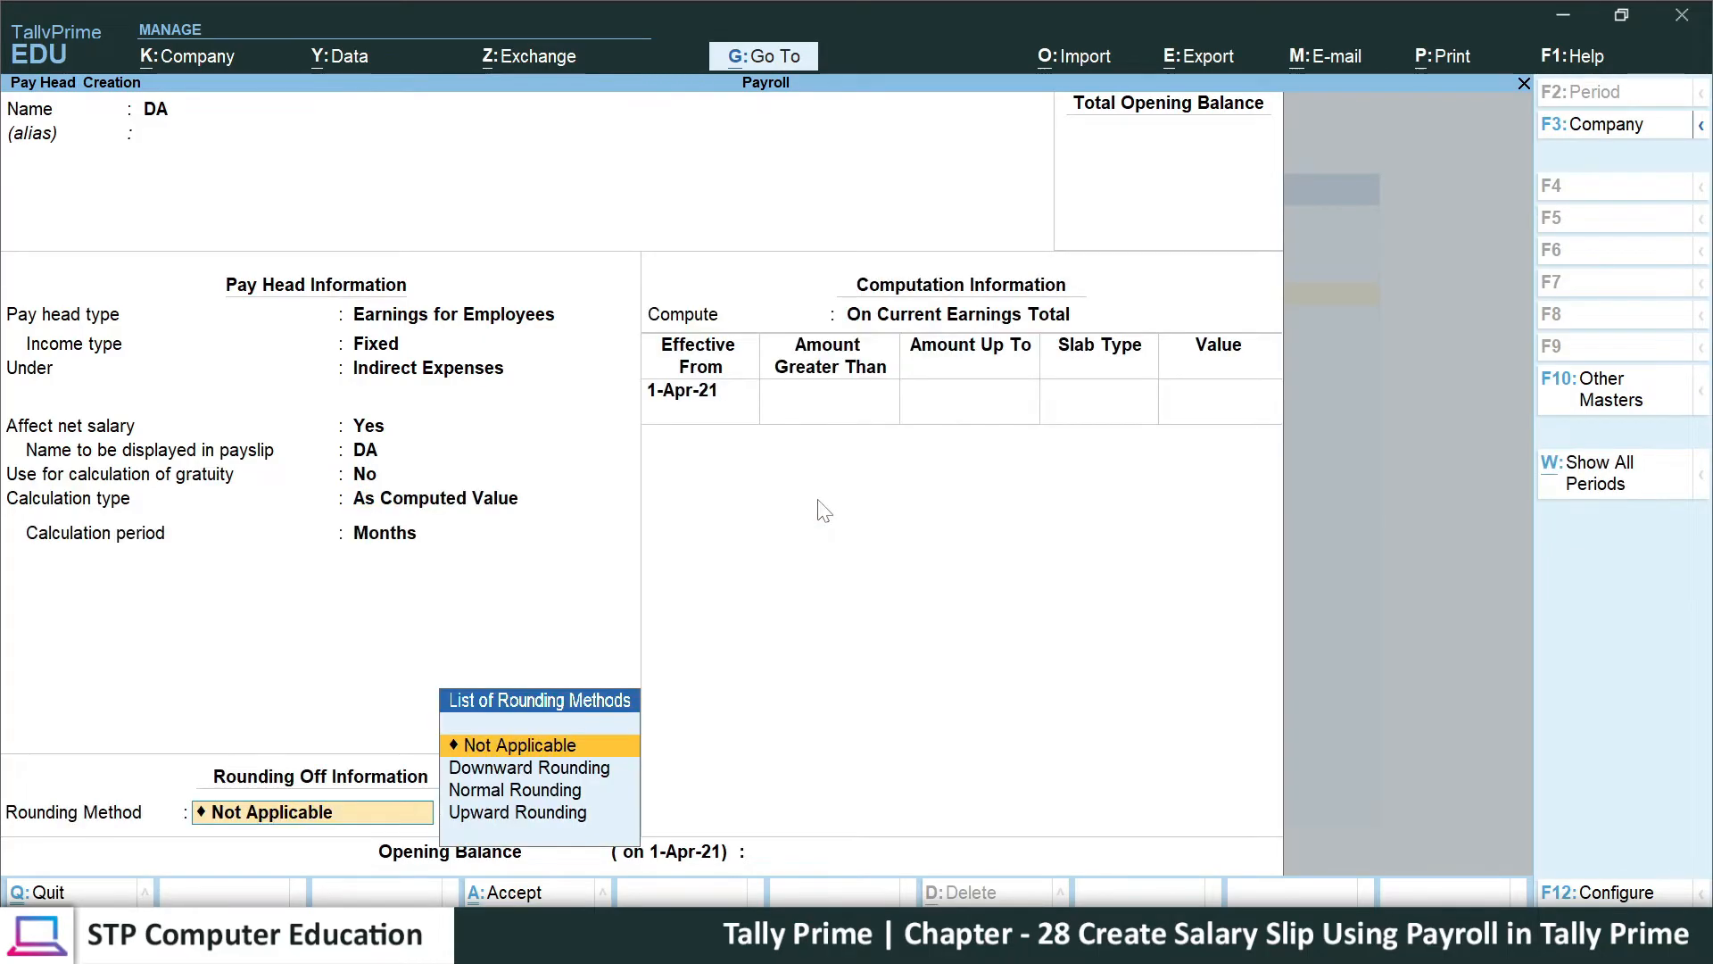
- Set the DA pay head's rounding method to Normal Rounding, leaving the rounding limit blank
{"action": "key", "text": "Down"}
{"action": "key", "text": "Down"}
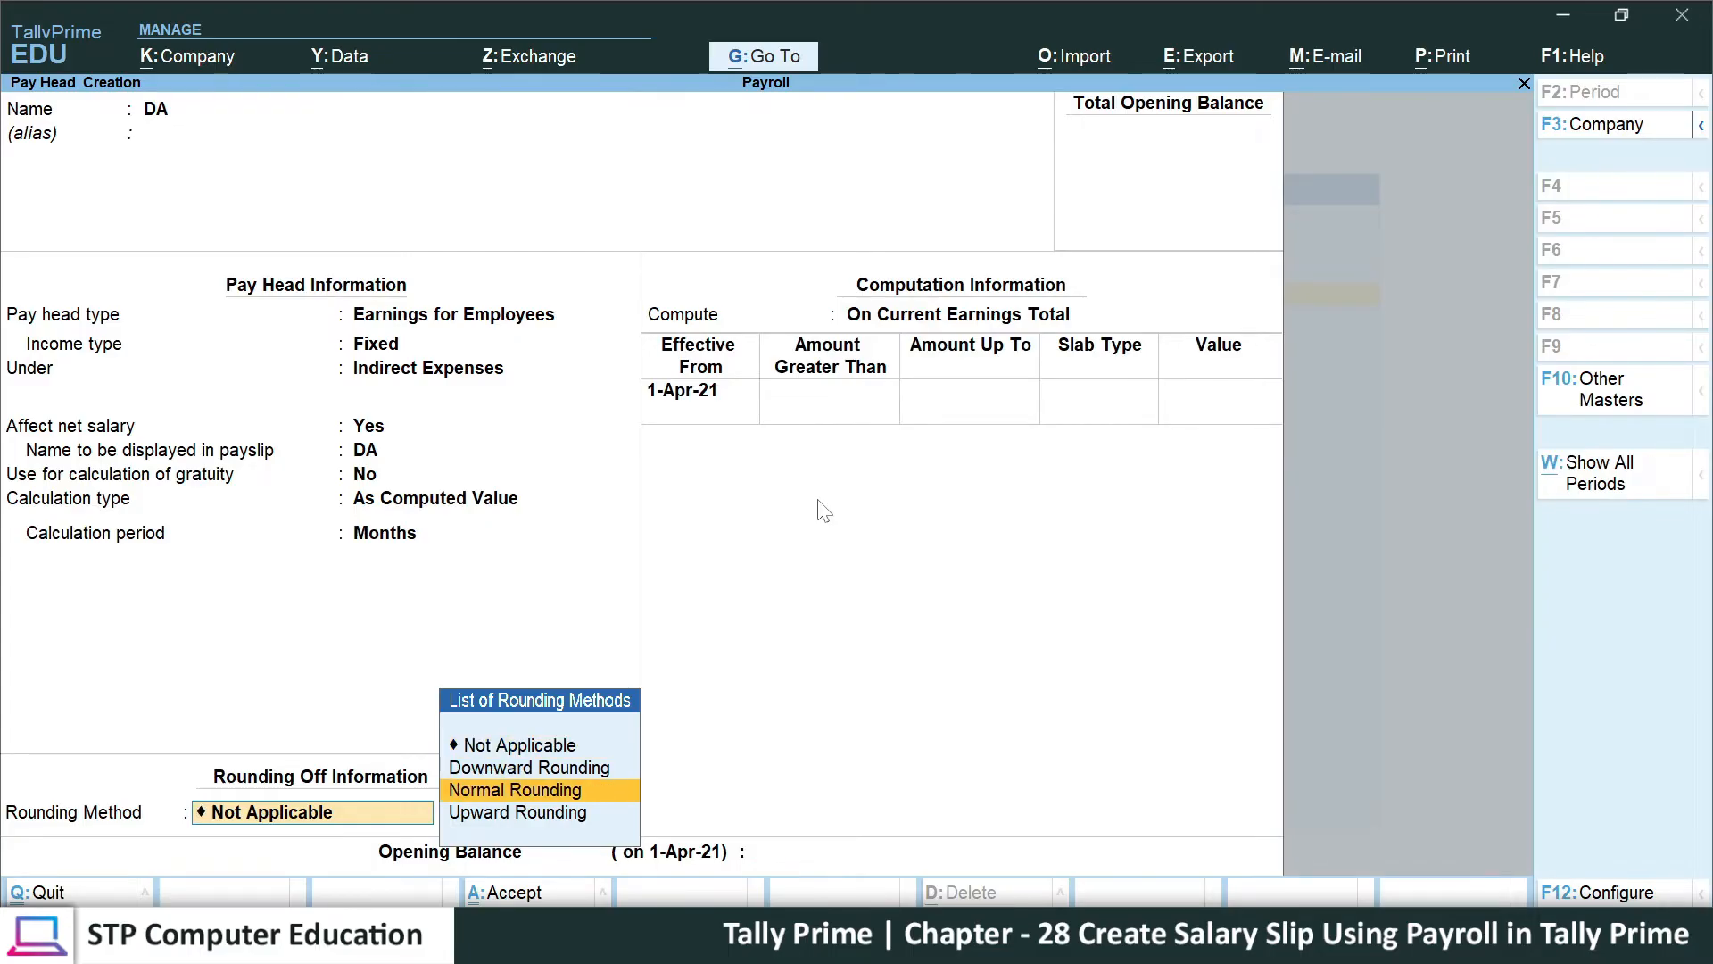
{"action": "key", "text": "Return"}
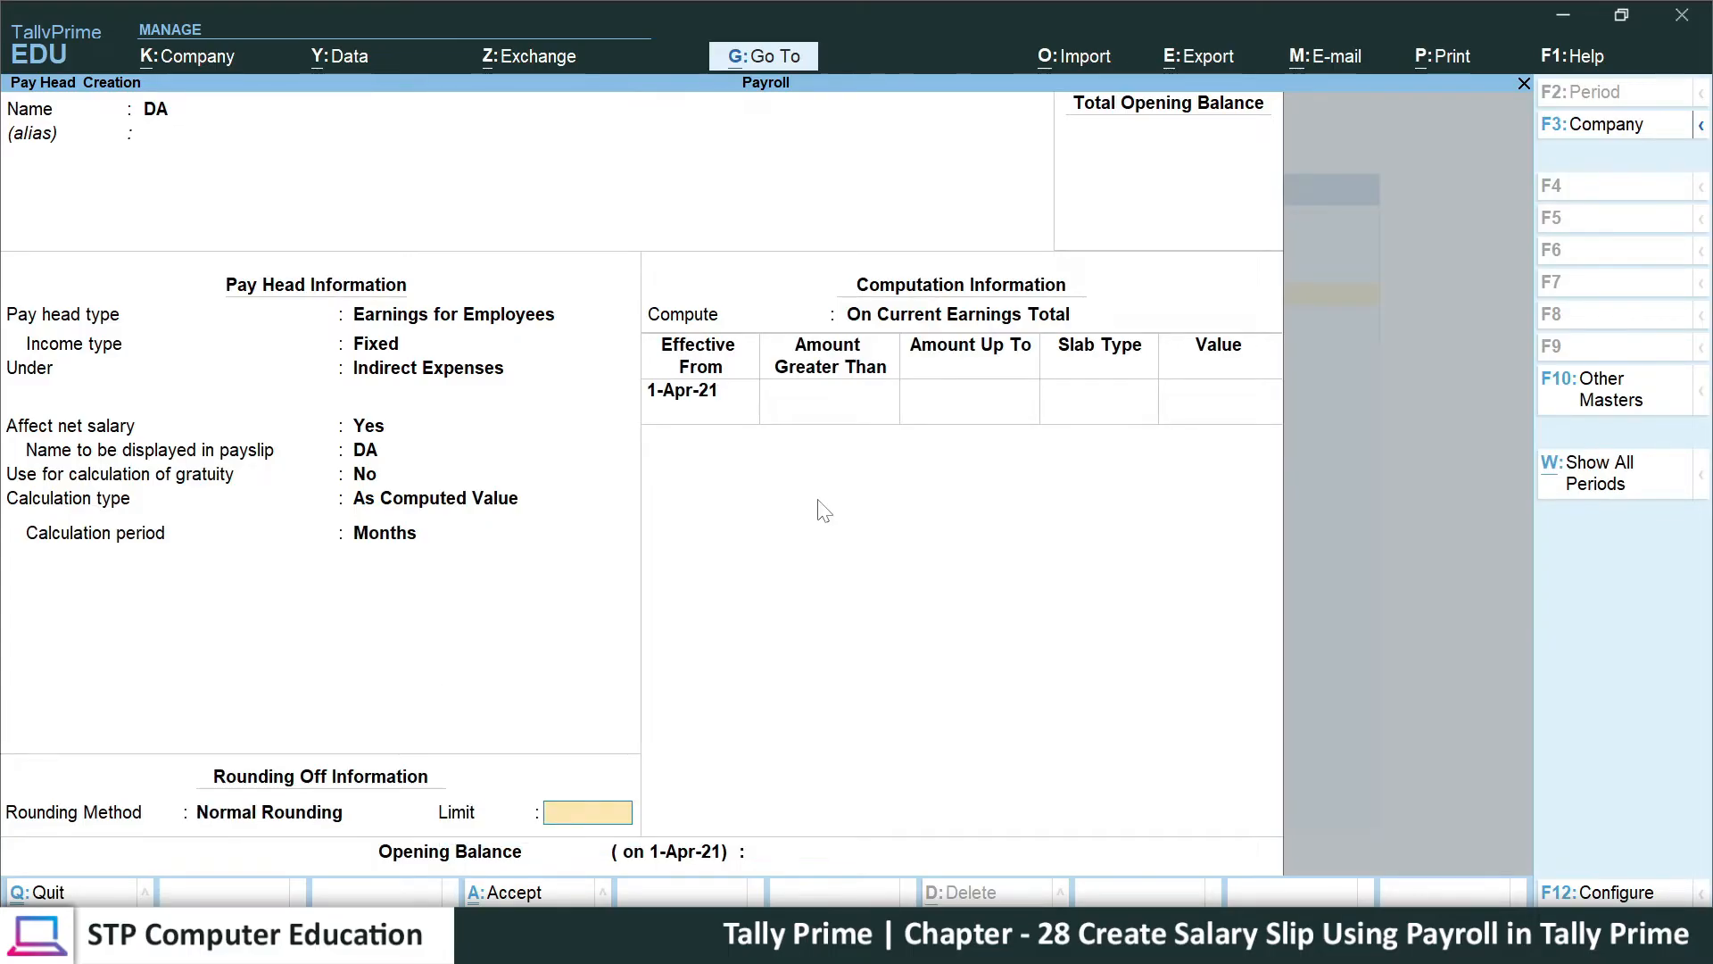
{"action": "key", "text": "Return"}
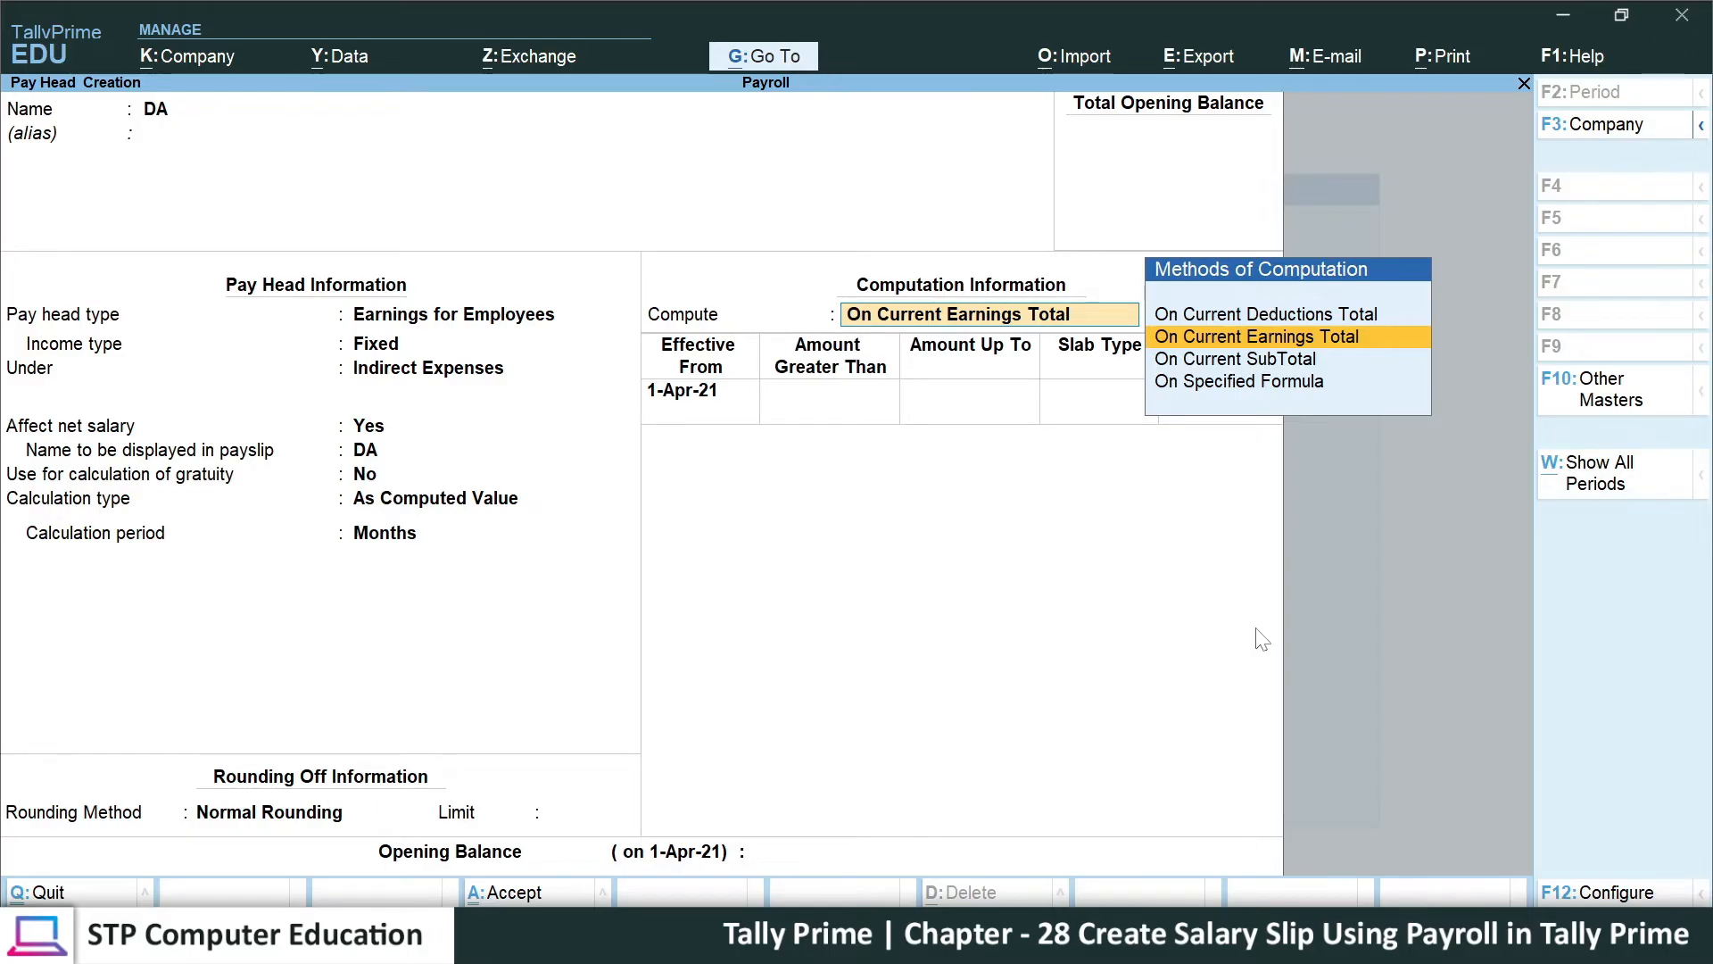
- Compute the DA pay head On Specified Formula, using only the BASIC SALARY pay head in the formula
{"action": "key", "text": "Down"}
{"action": "key", "text": "Down"}
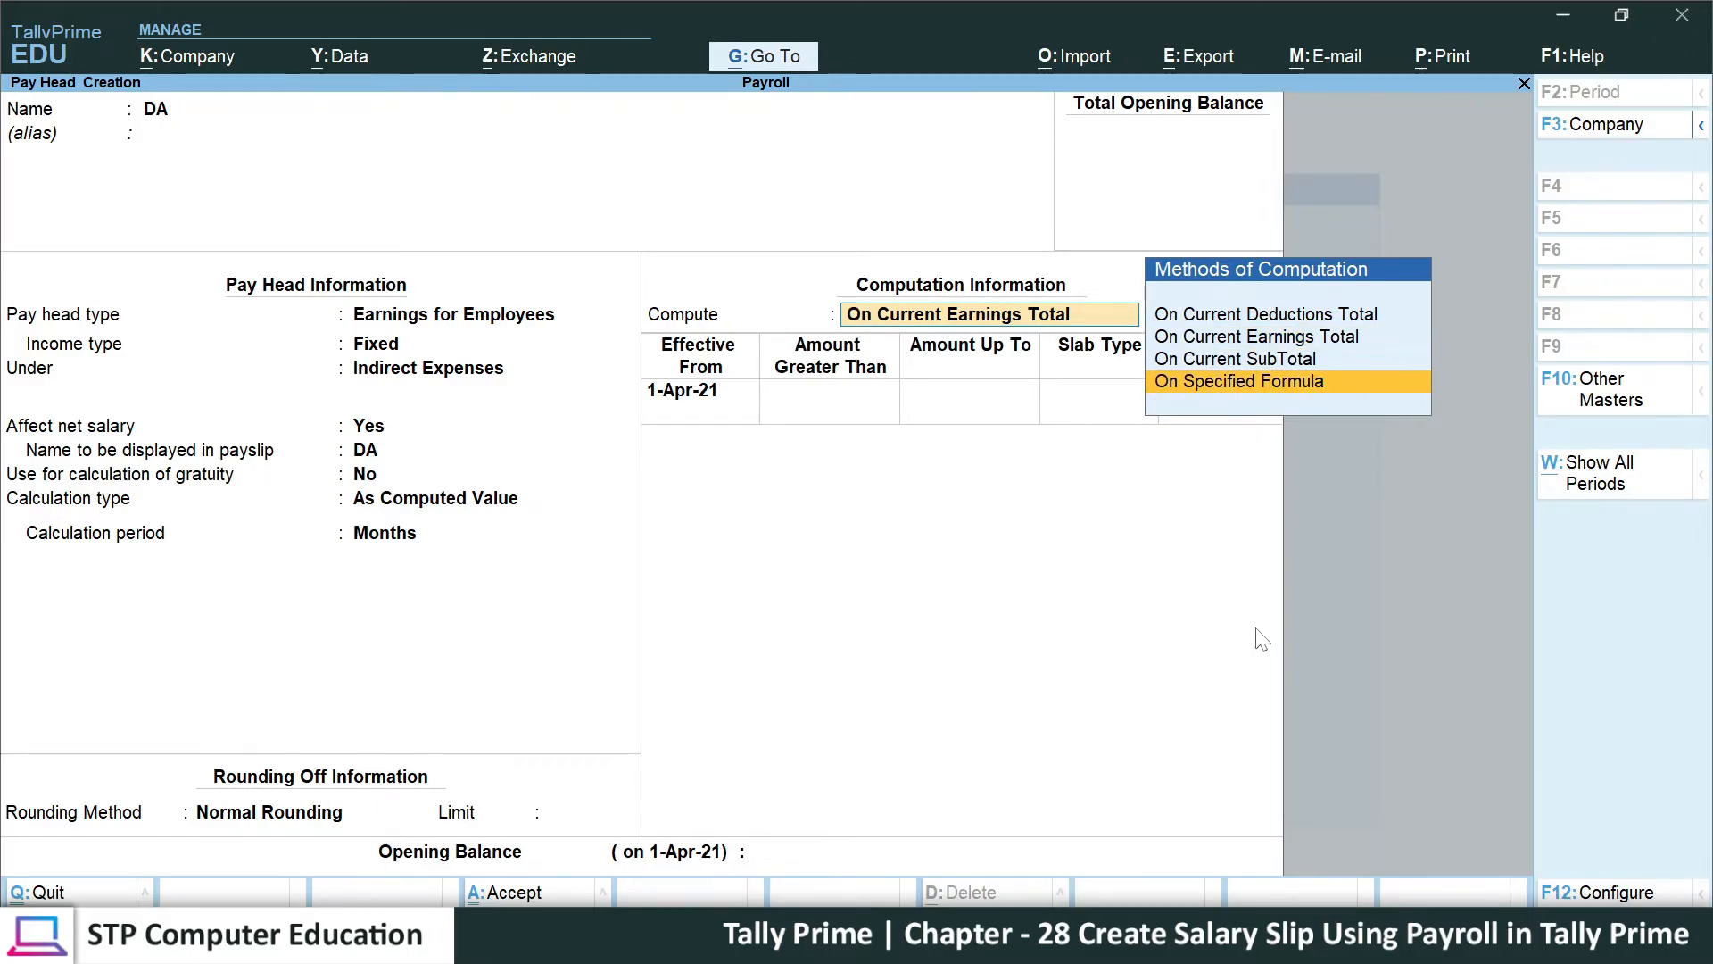
{"action": "key", "text": "Return"}
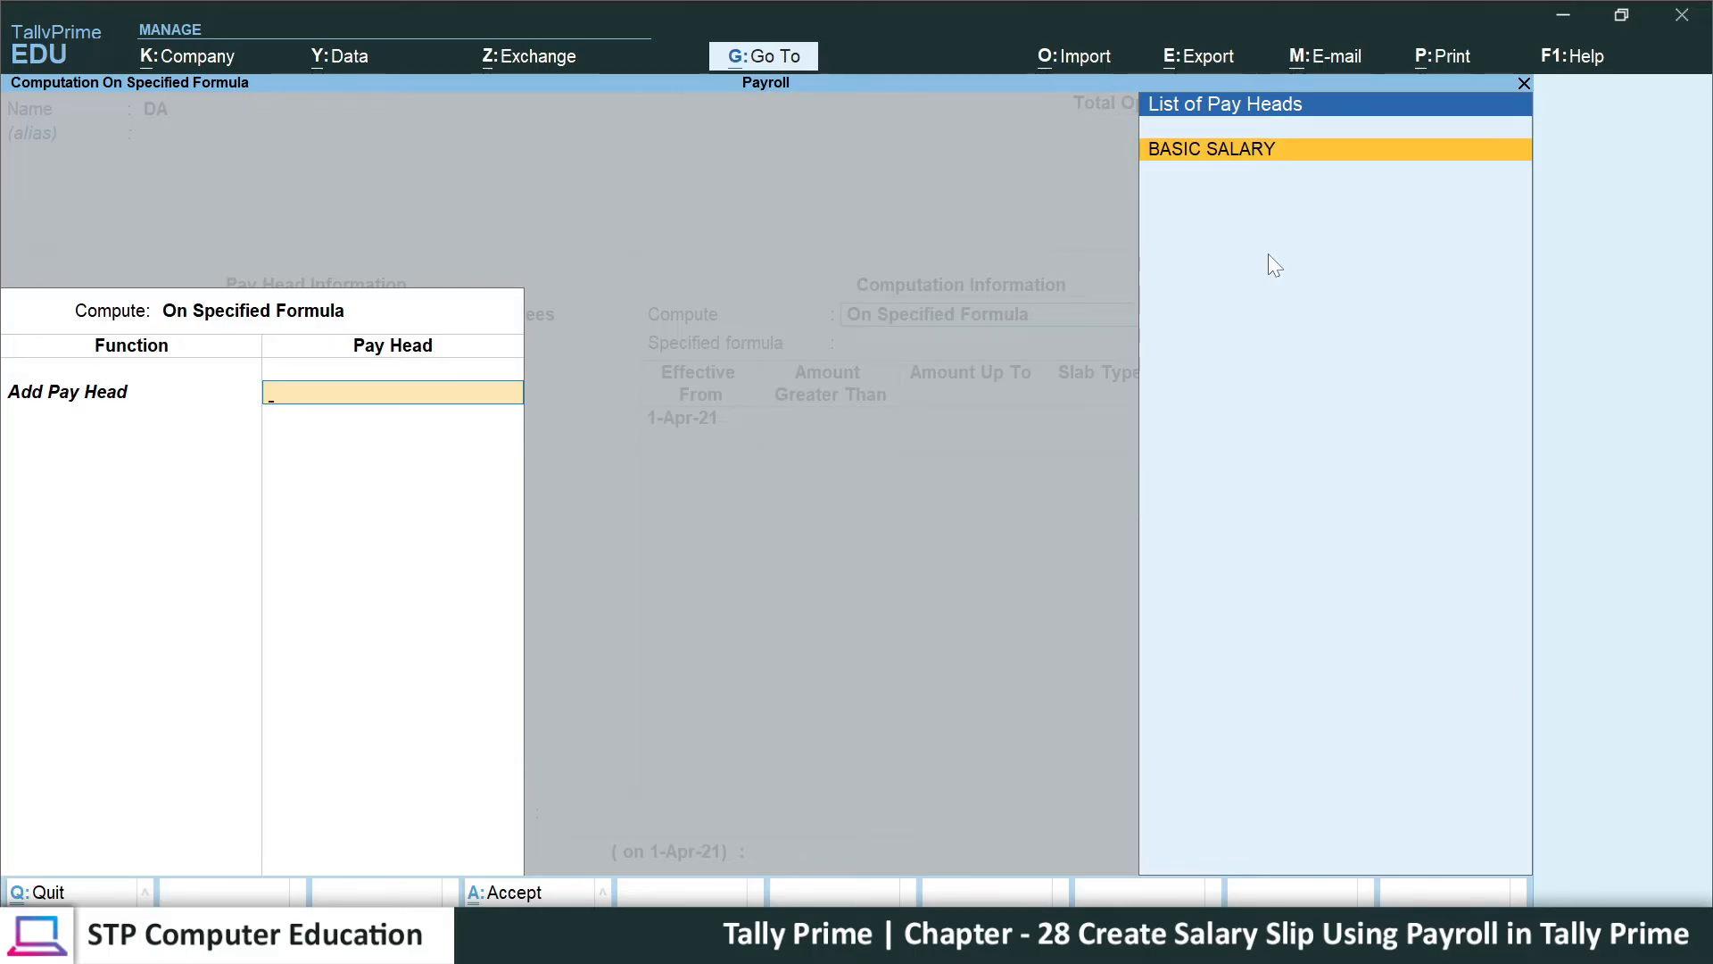
{"action": "key", "text": "Return"}
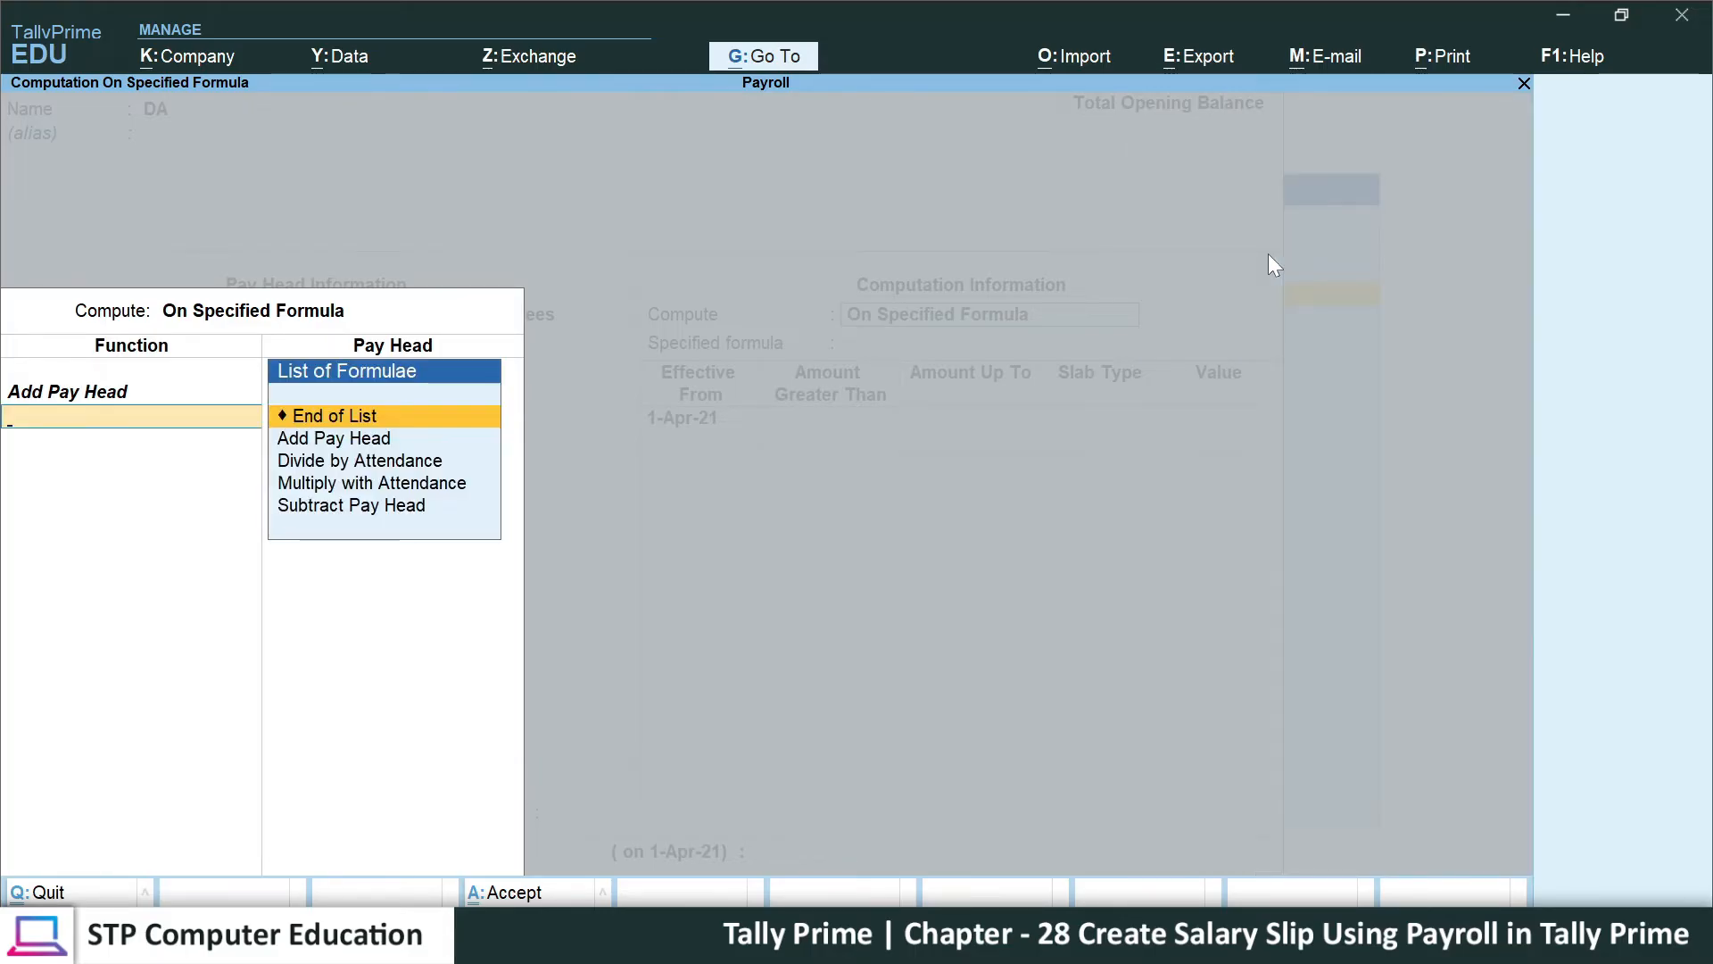
{"action": "key", "text": "Return"}
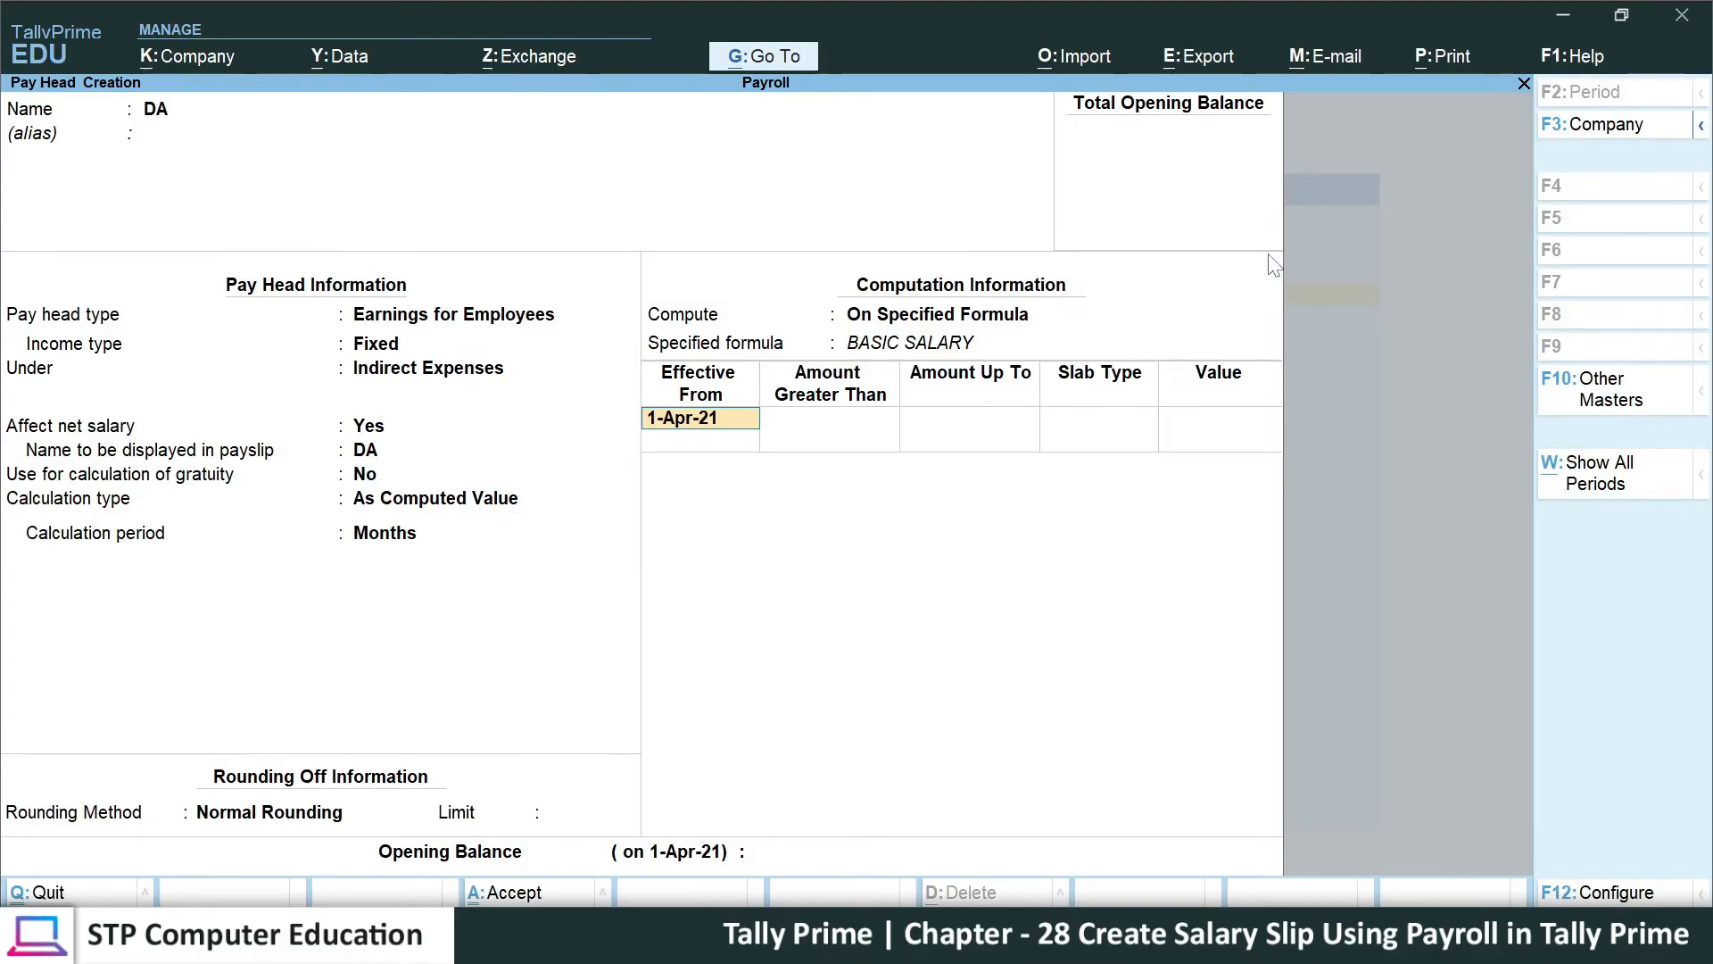
- Add a DA slab effective 1-Apr-21 for amounts up to 20,000, with slab type Percentage and value 5%
{"action": "key", "text": "Return"}
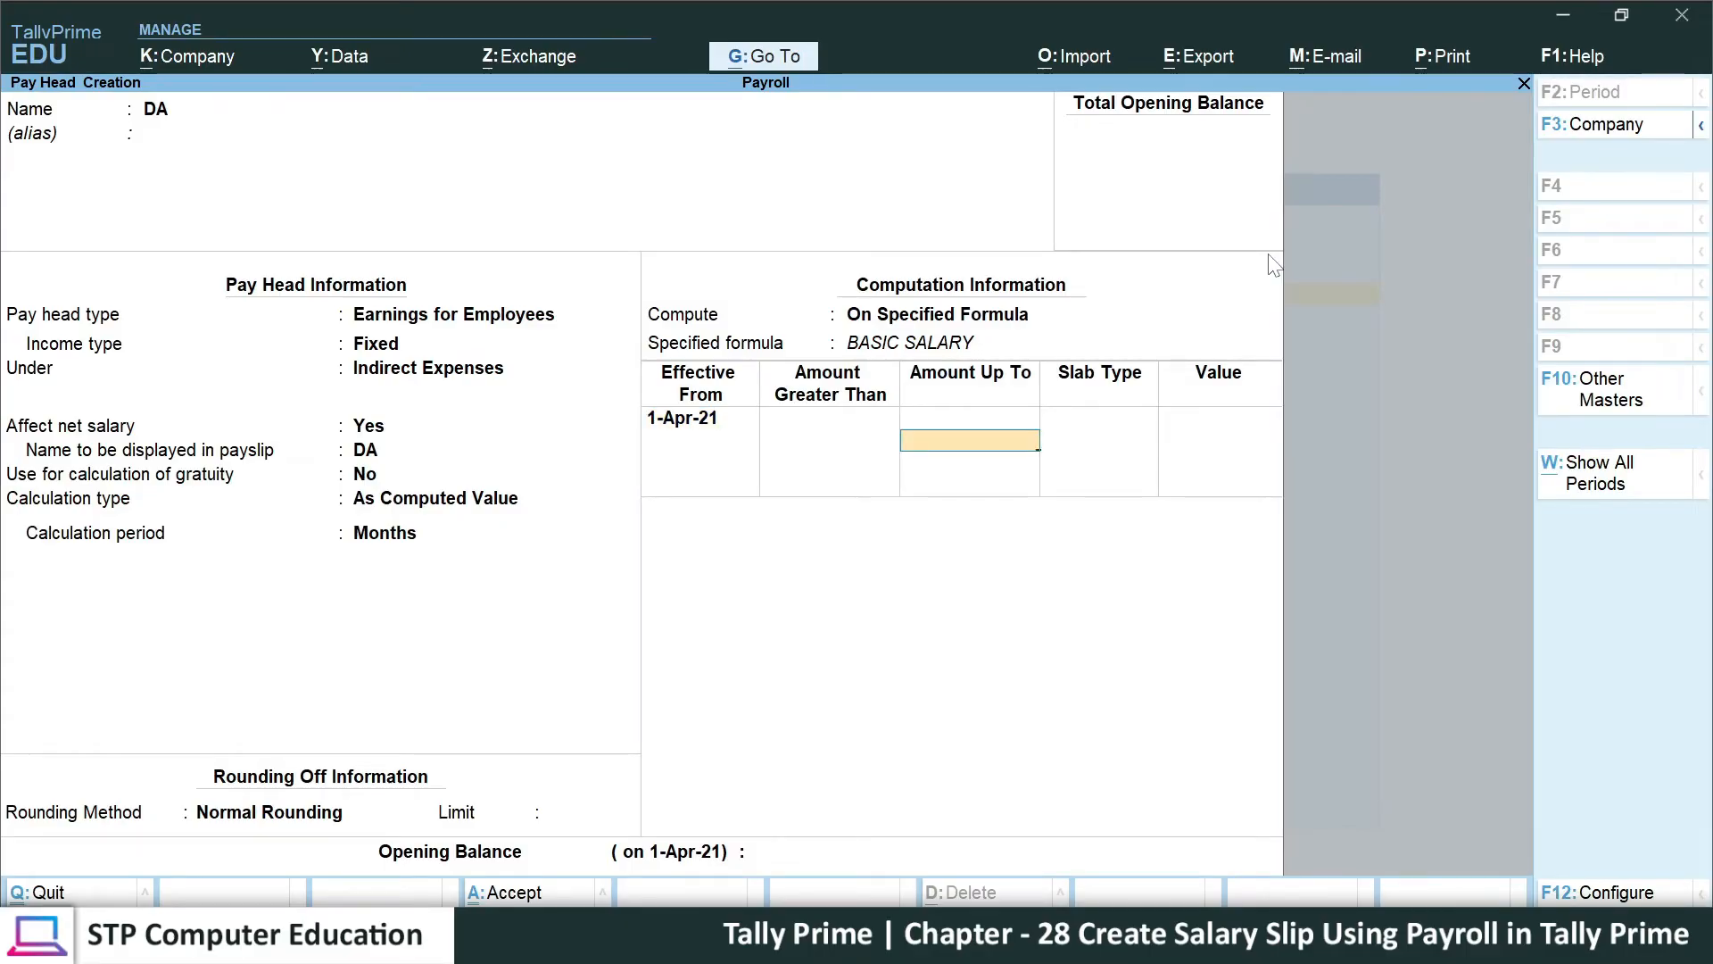
{"action": "type", "text": "20000"}
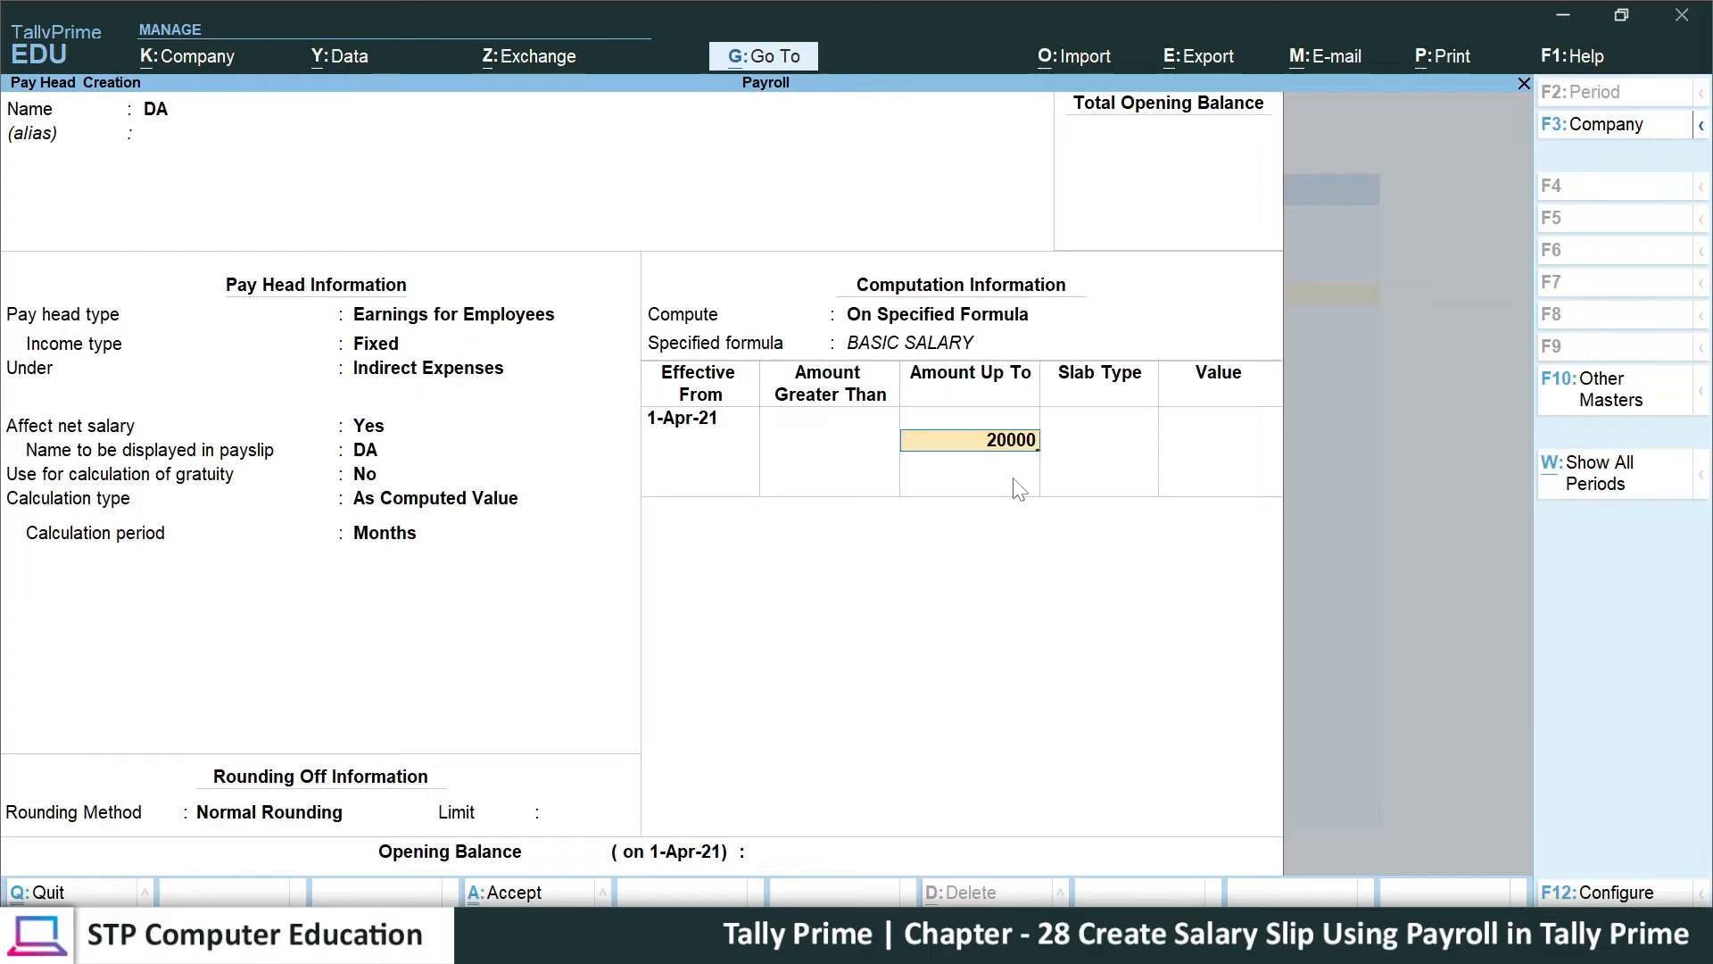
{"action": "key", "text": "Return"}
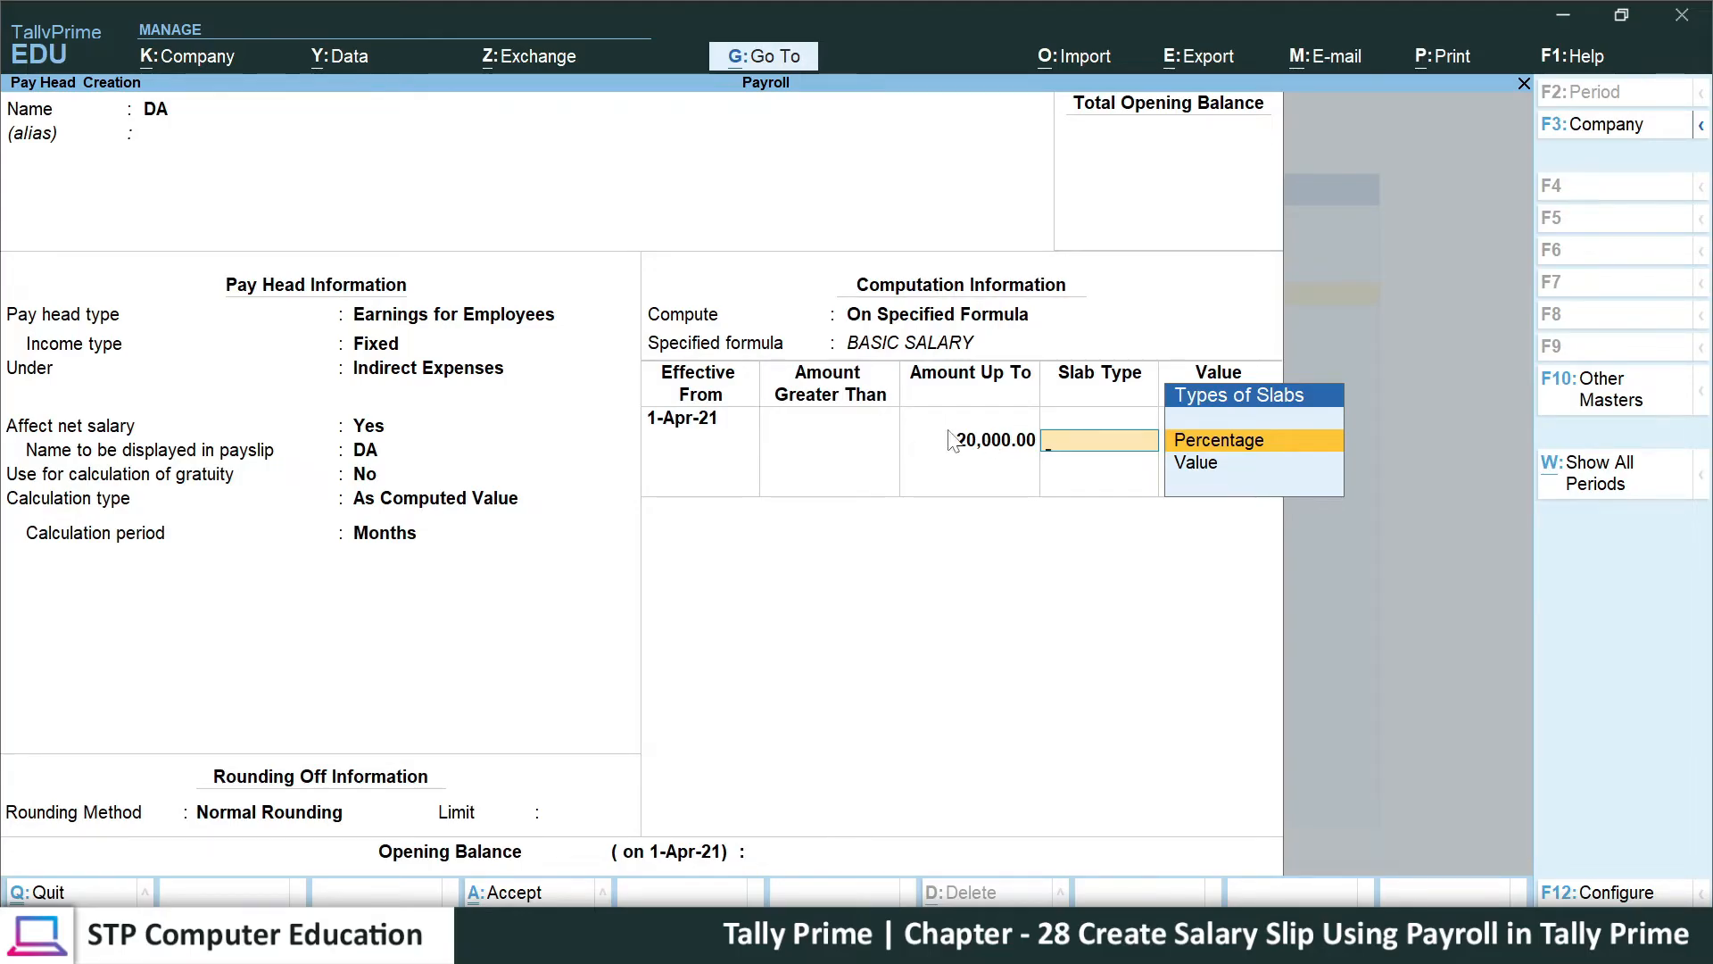
{"action": "key", "text": "Return"}
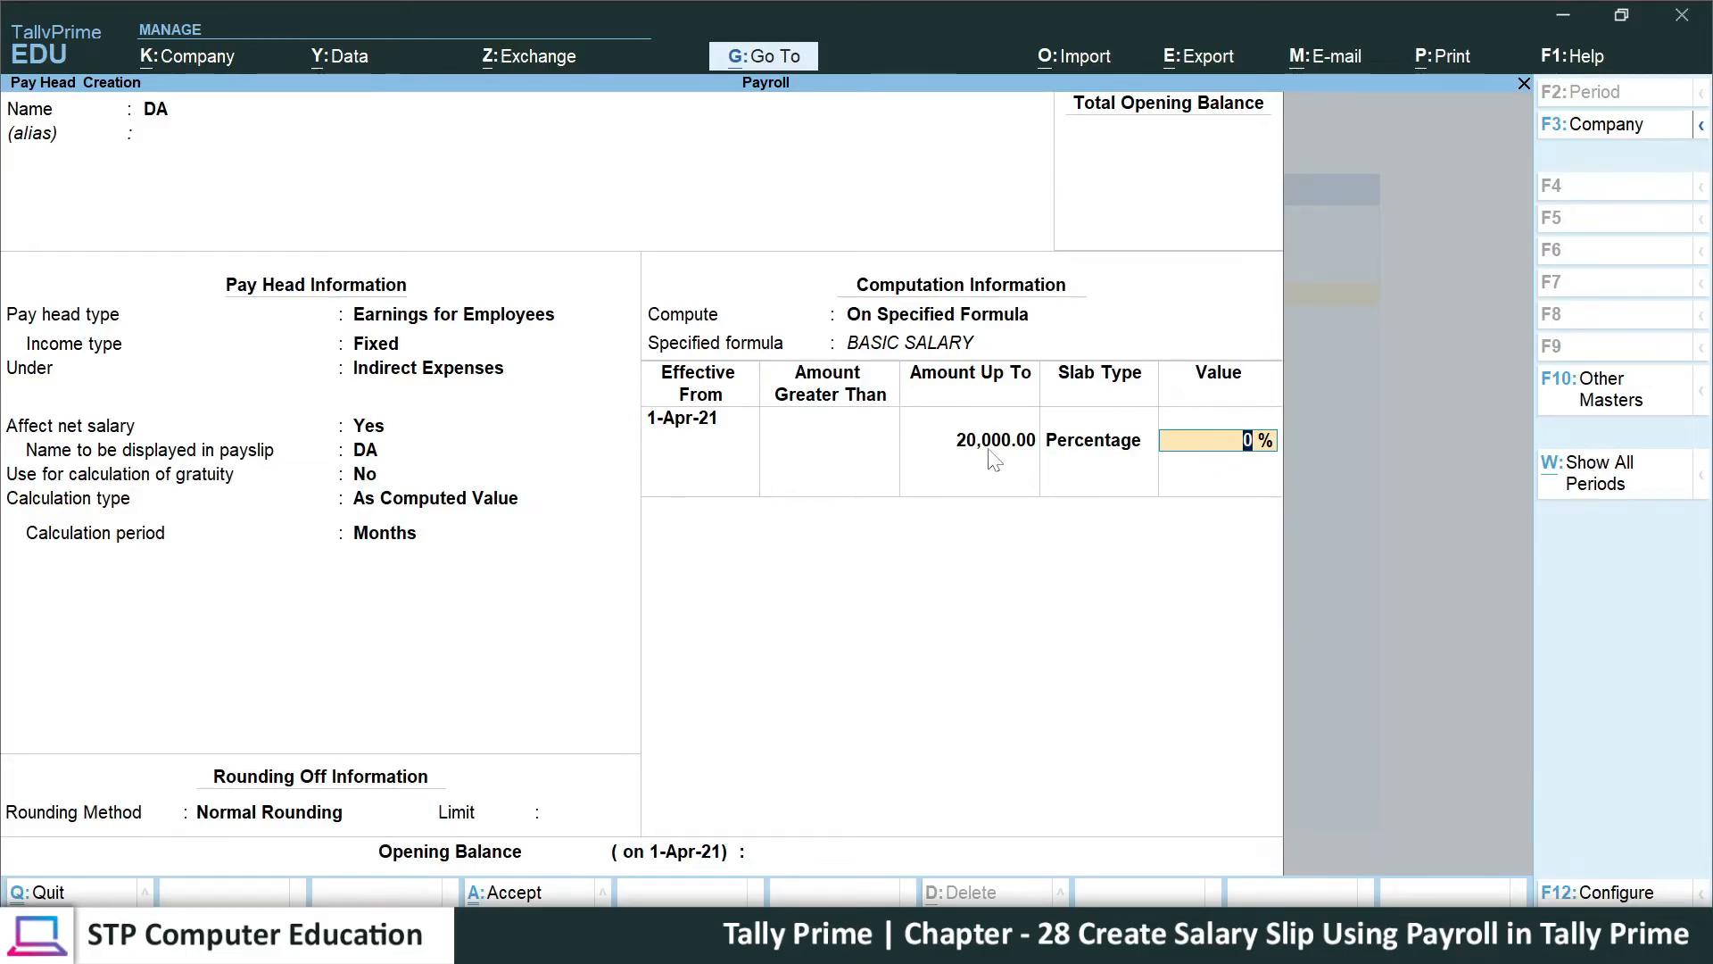
{"action": "type", "text": "5"}
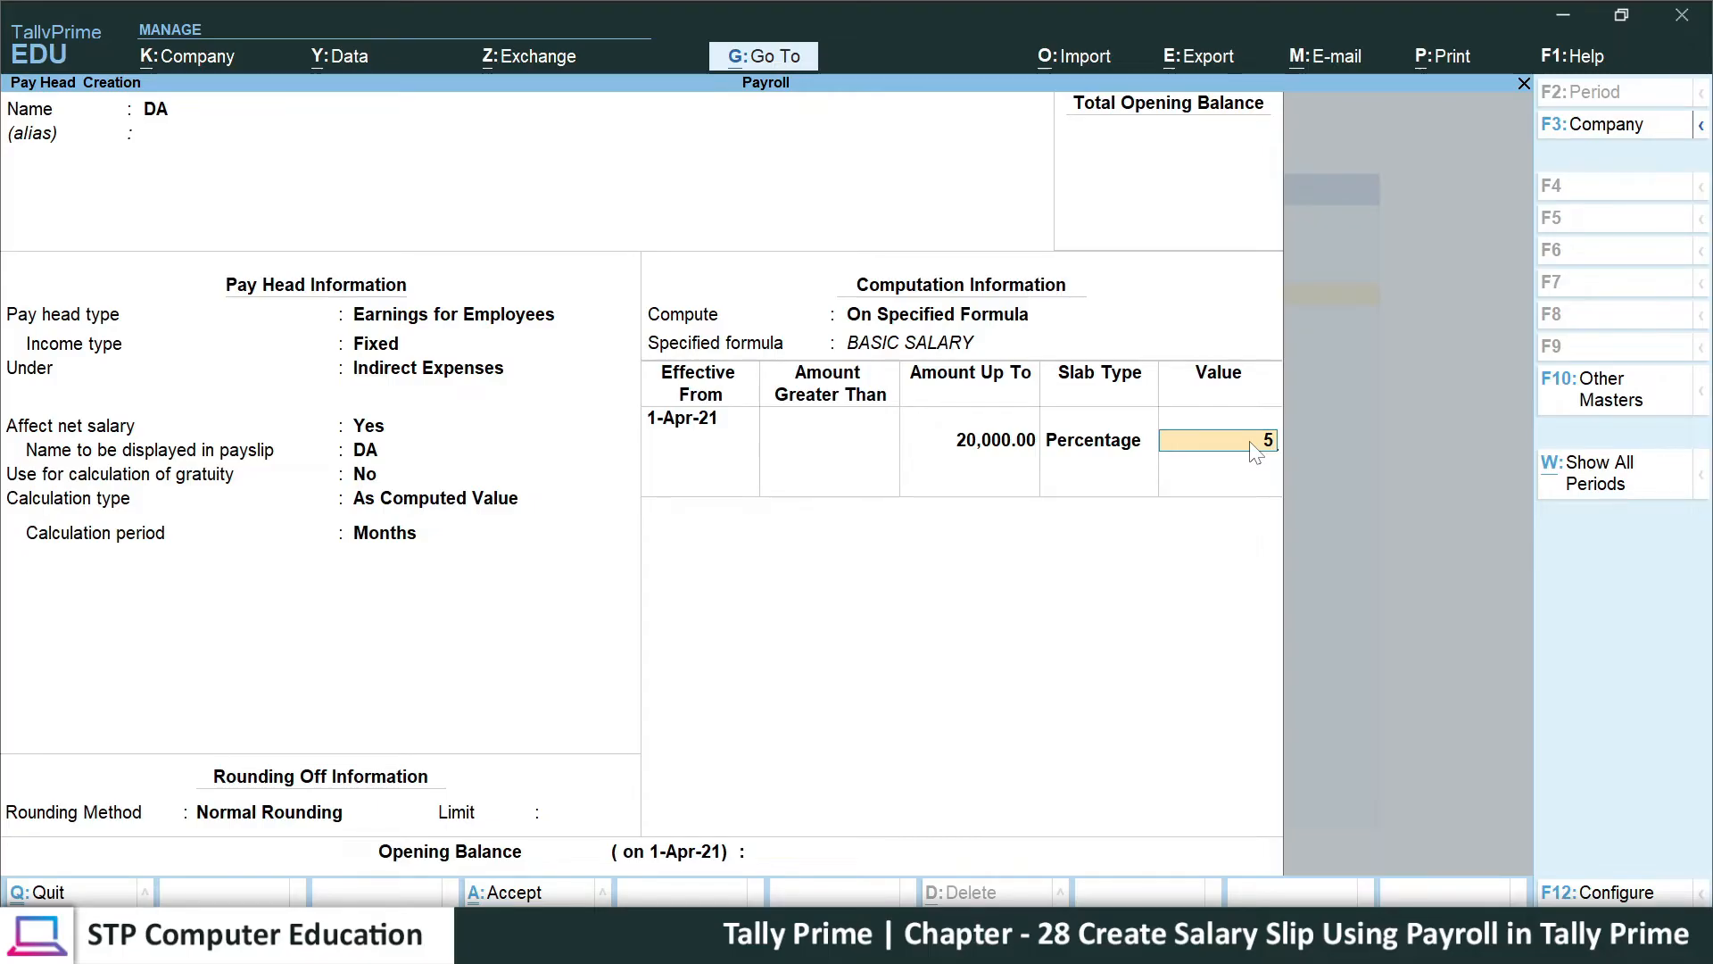
{"action": "key", "text": "Return"}
- Add a 10% Percentage slab for amounts above 20,000 with no upper limit, and save the DA pay head without an opening balance
{"action": "key", "text": "Return"}
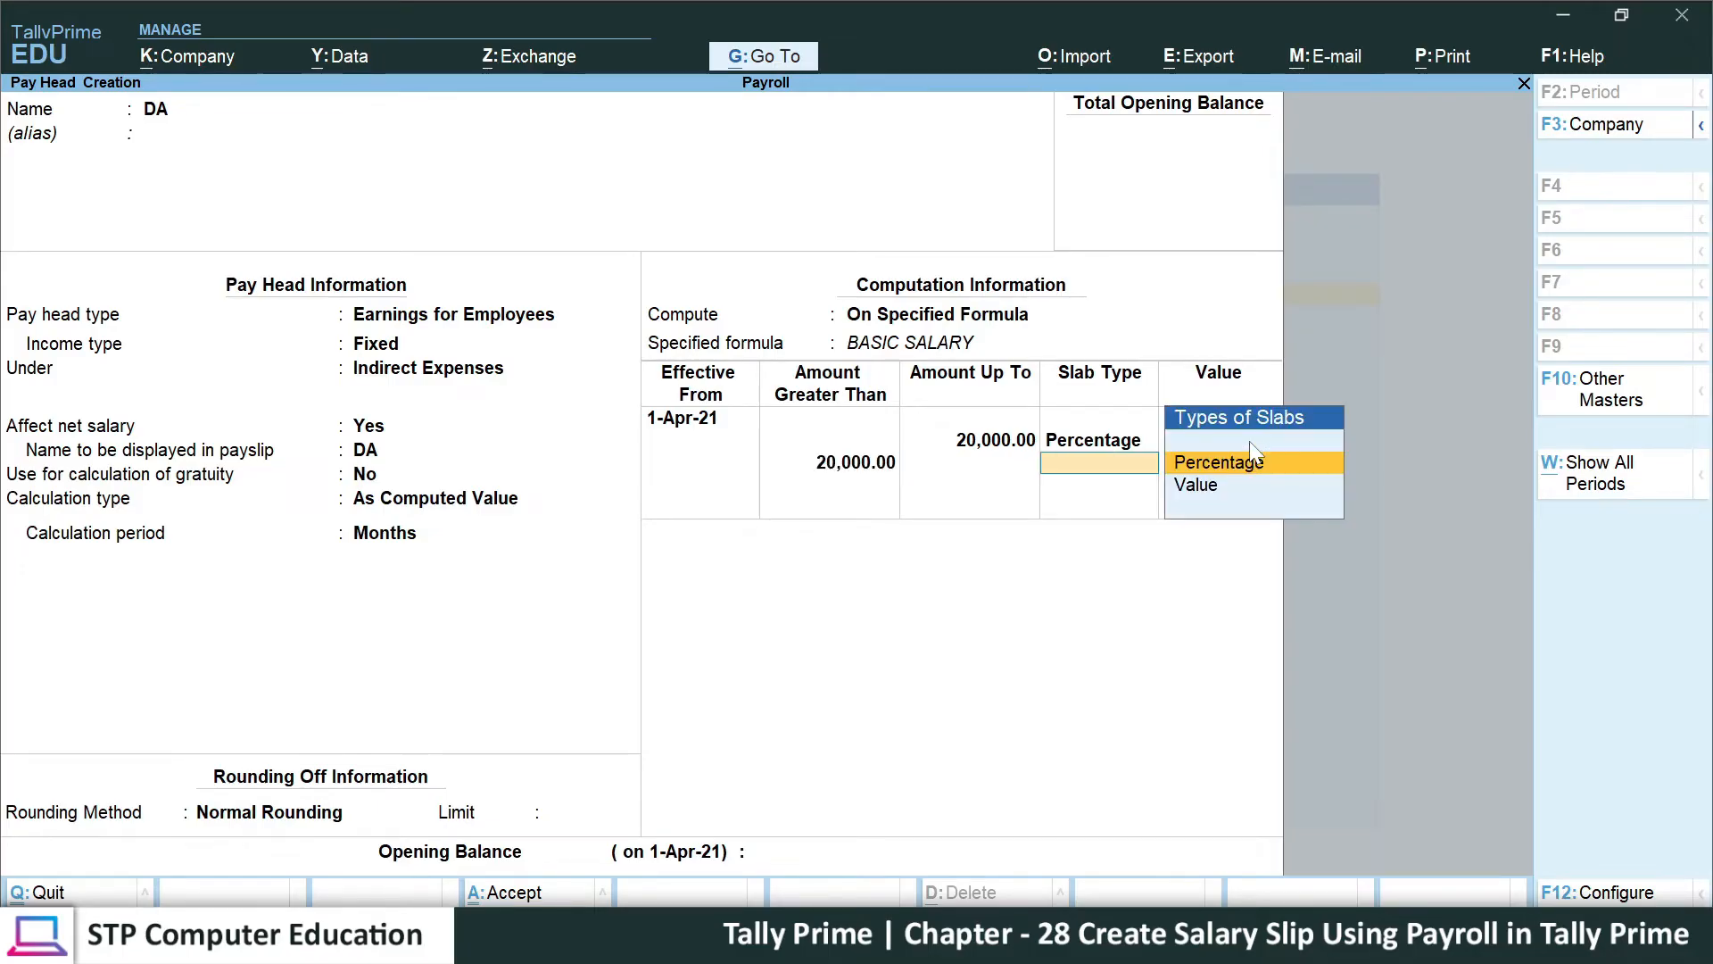
{"action": "key", "text": "Return"}
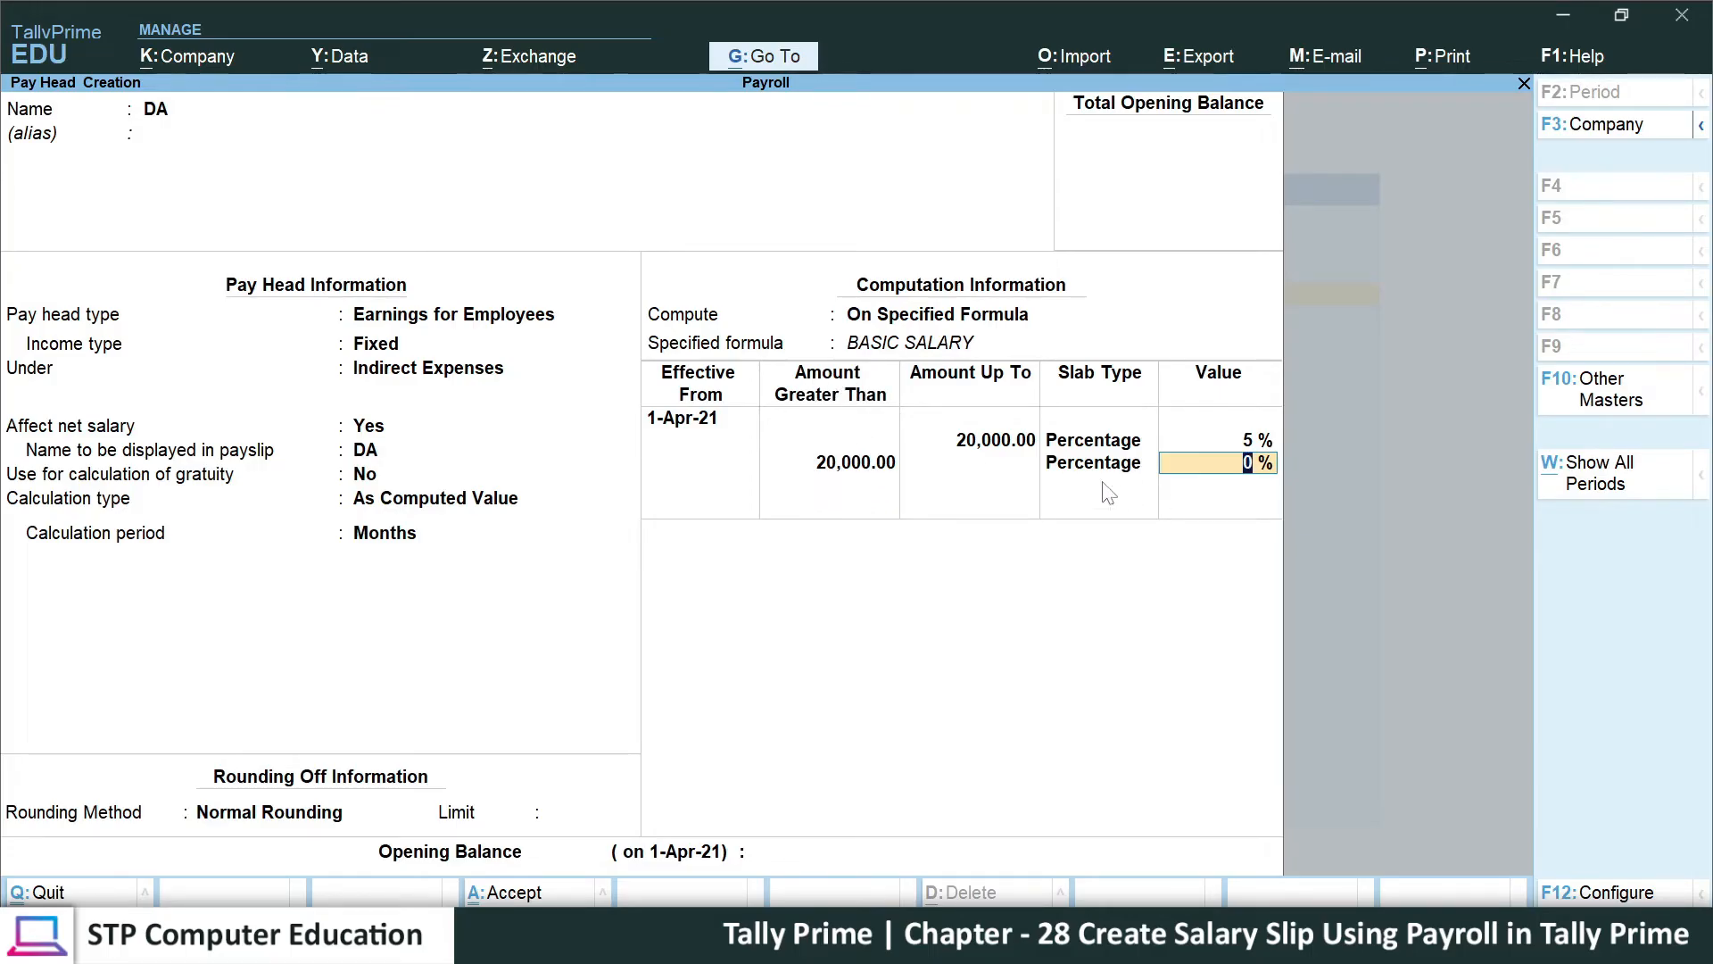
{"action": "type", "text": "10"}
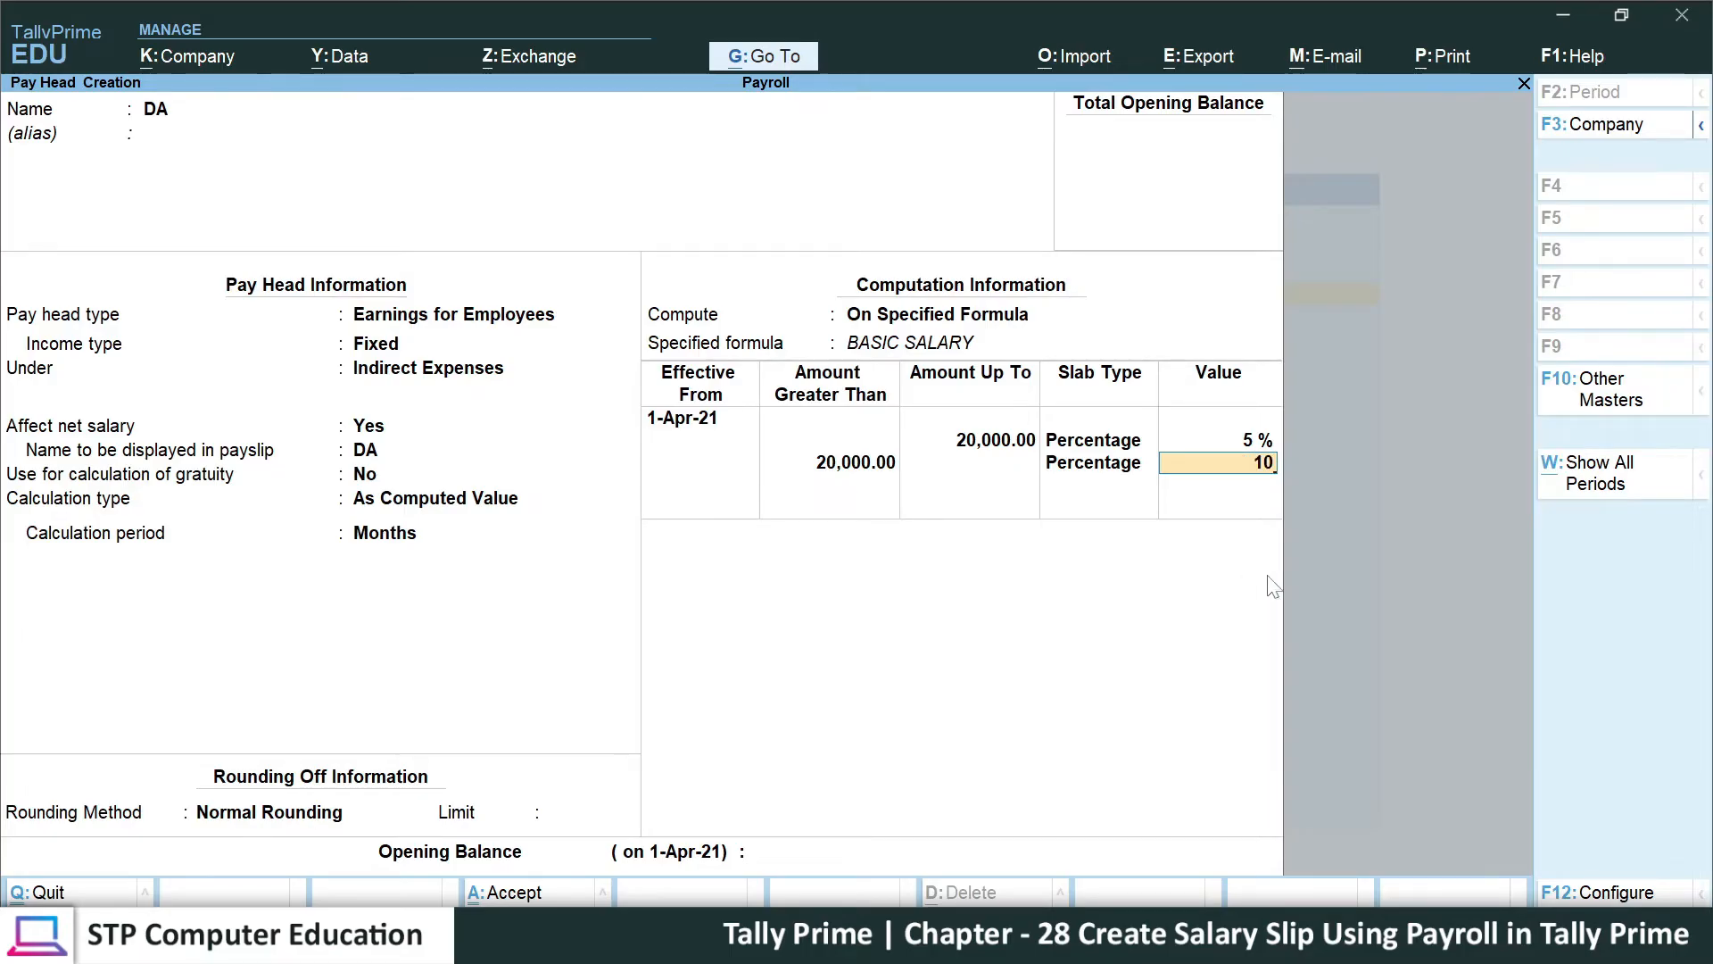
{"action": "key", "text": "Return"}
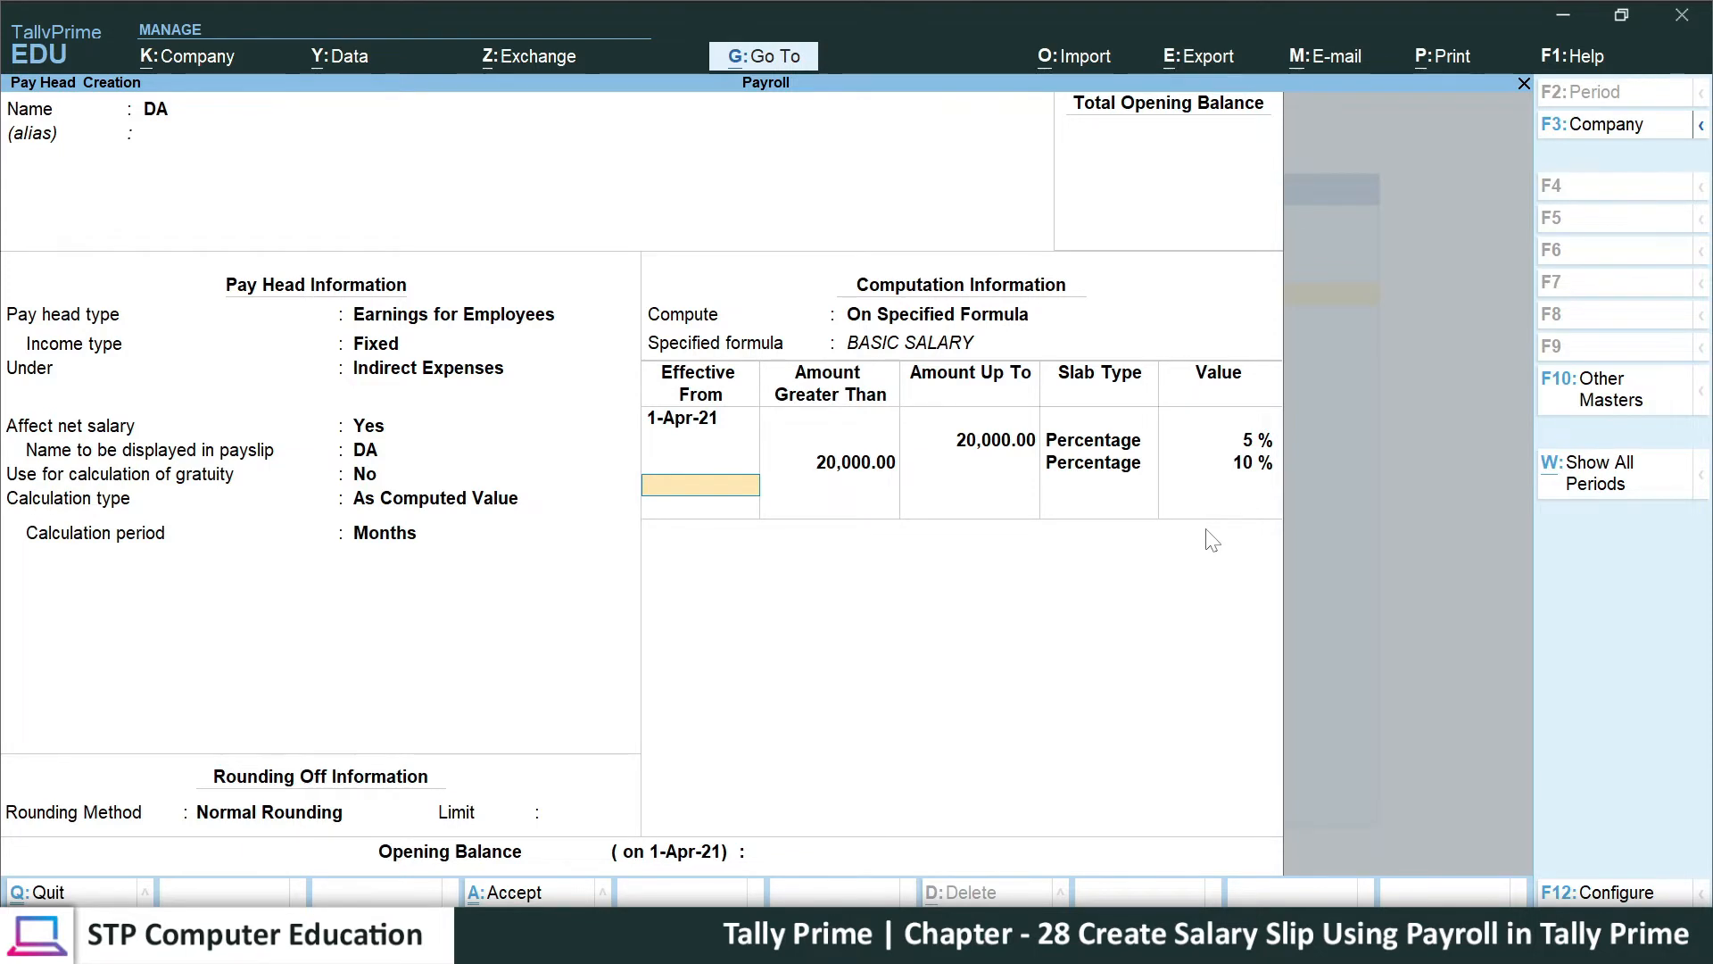
{"action": "key", "text": "Return"}
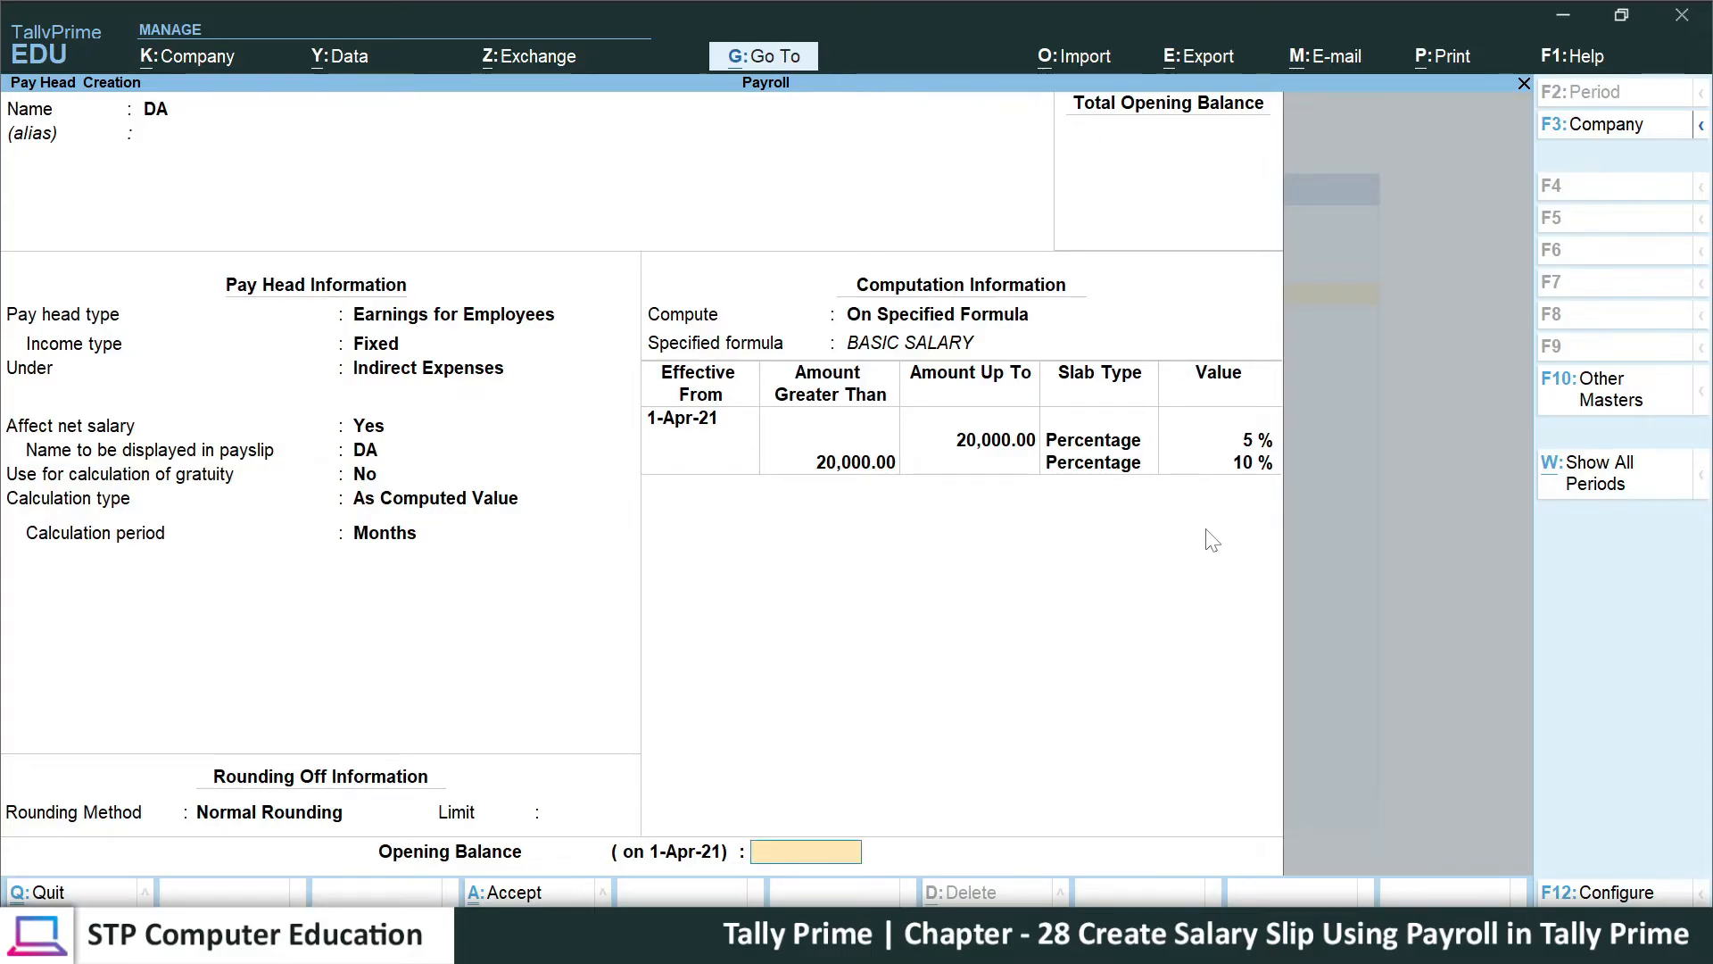
{"action": "key", "text": "Return"}
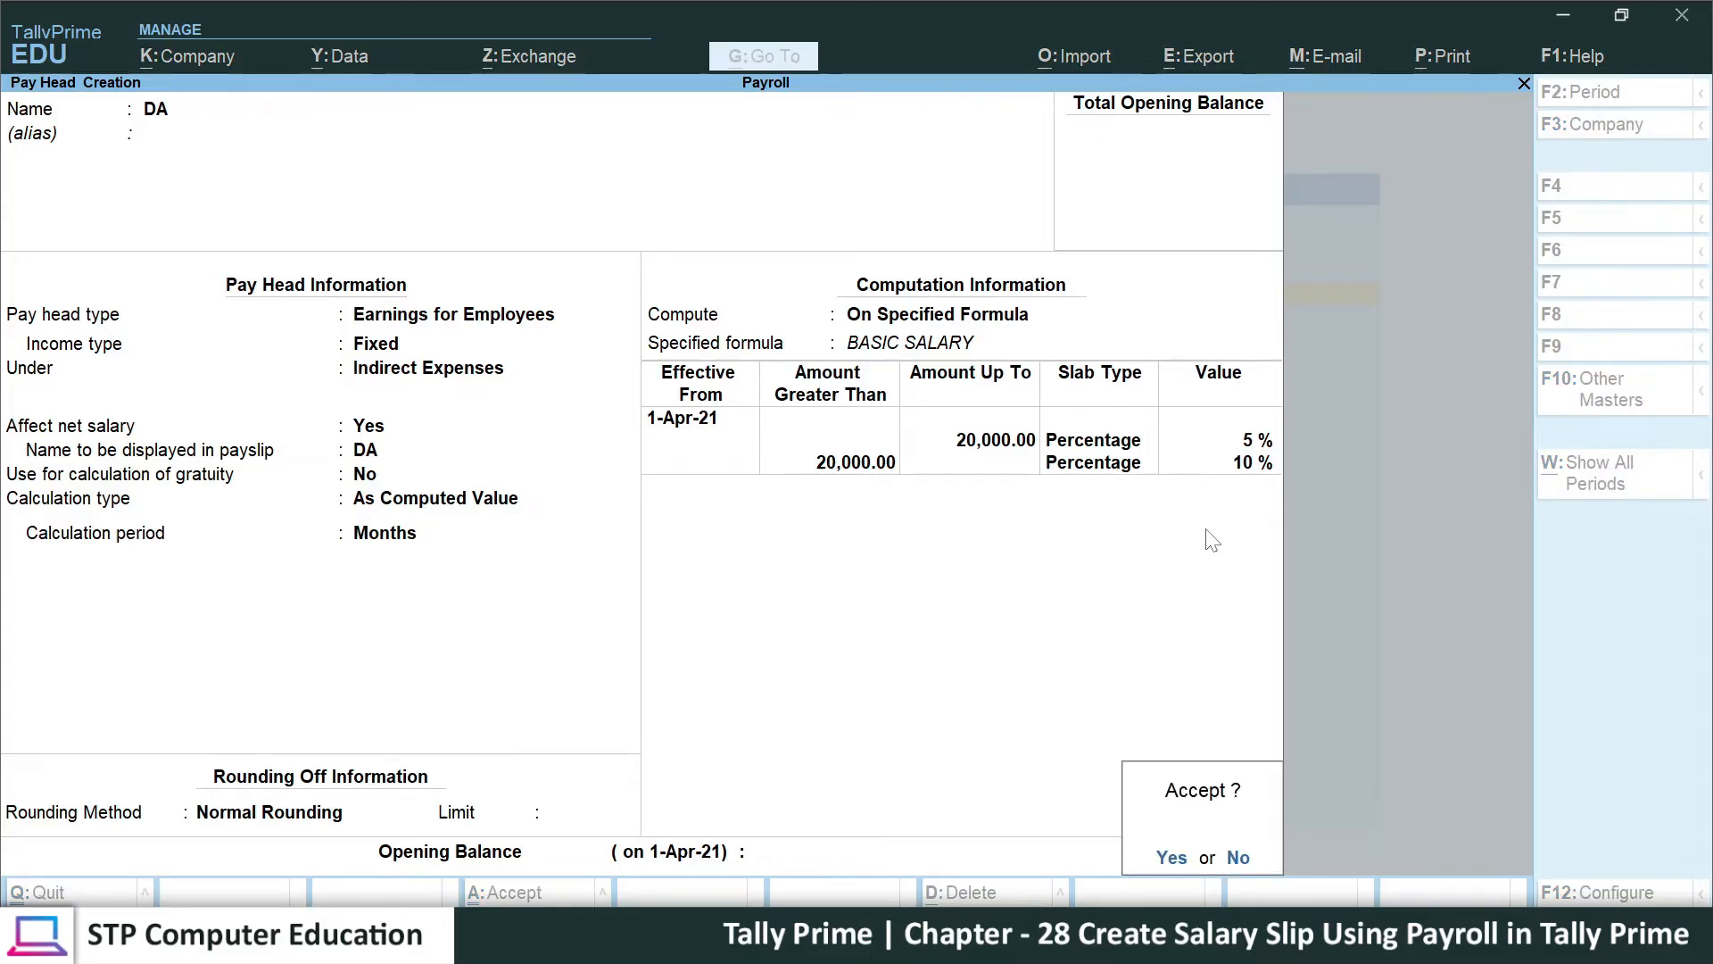
{"action": "key", "text": "Return"}
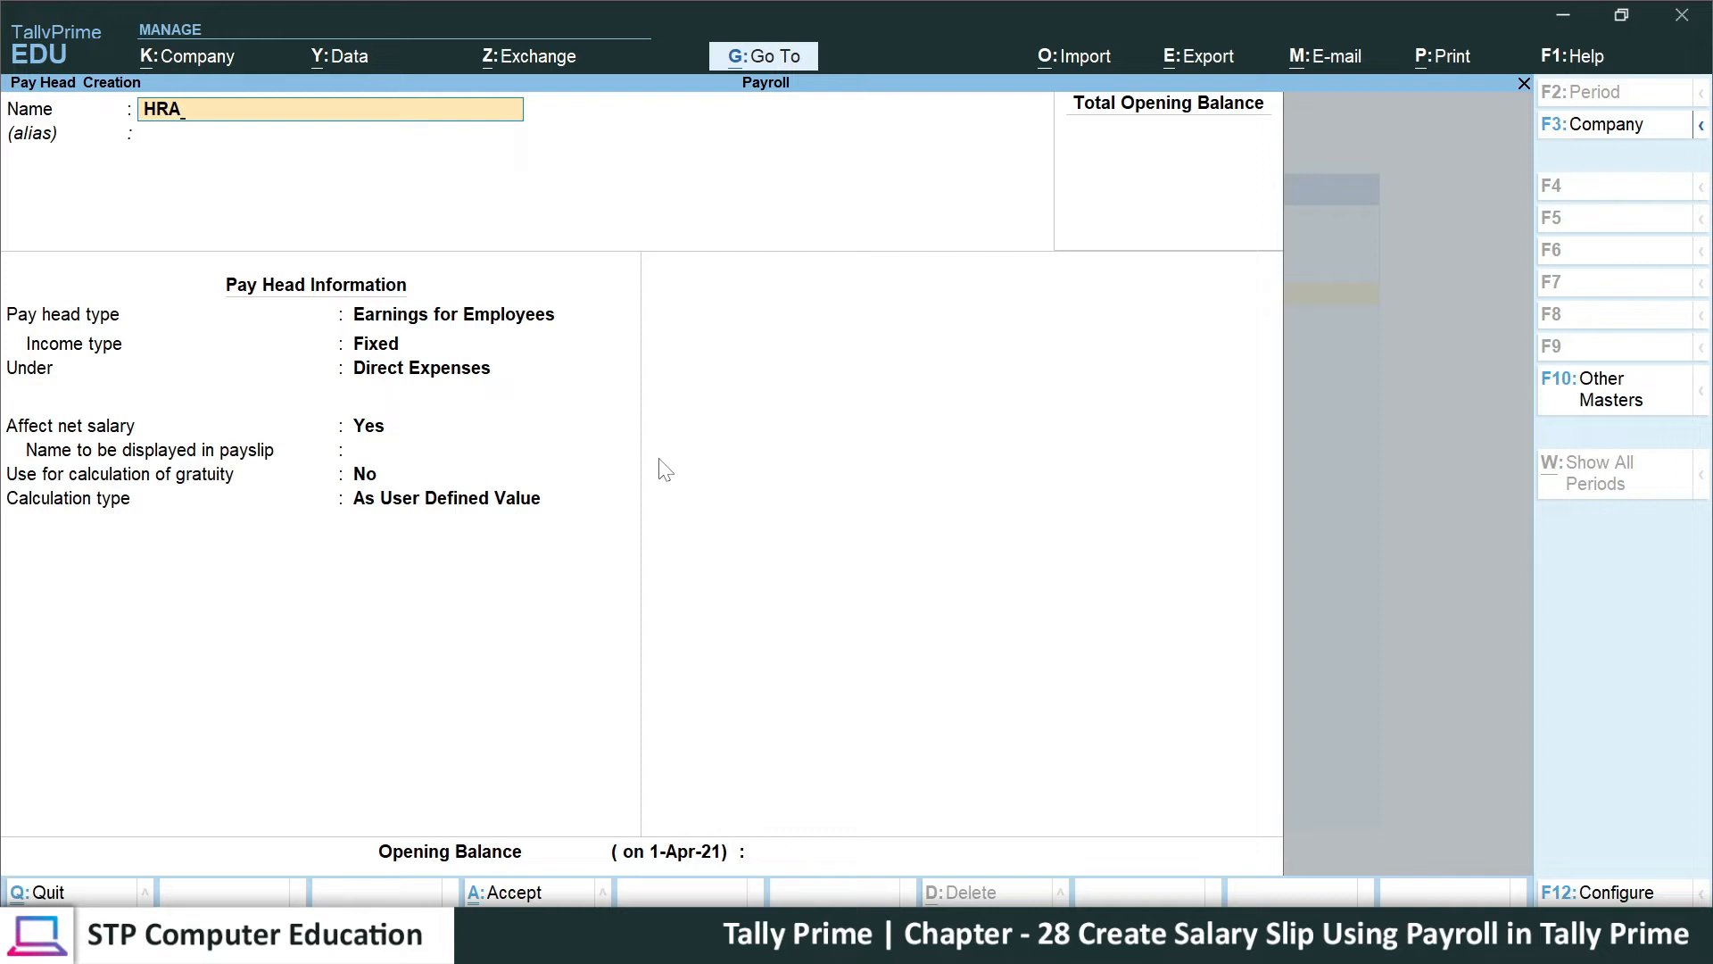
- Start a pay head named HRA with type Earnings for Employees and income type Fixed, placed under Indirect Expenses
{"action": "key", "text": "Return"}
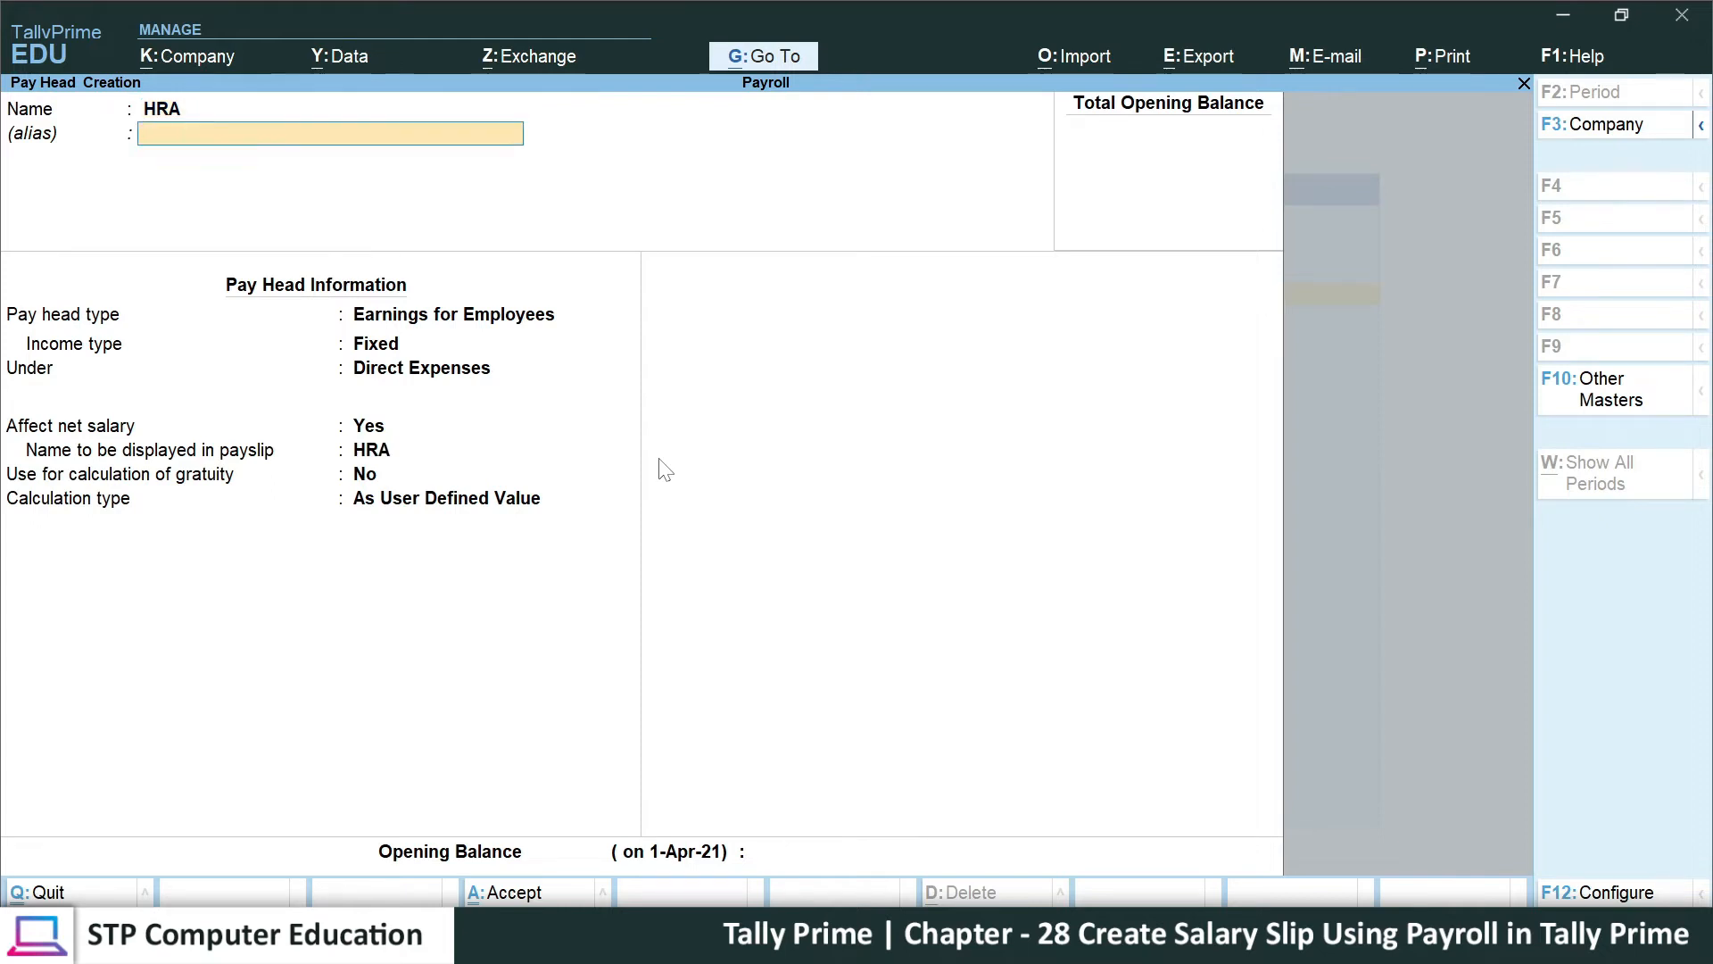
{"action": "key", "text": "Return"}
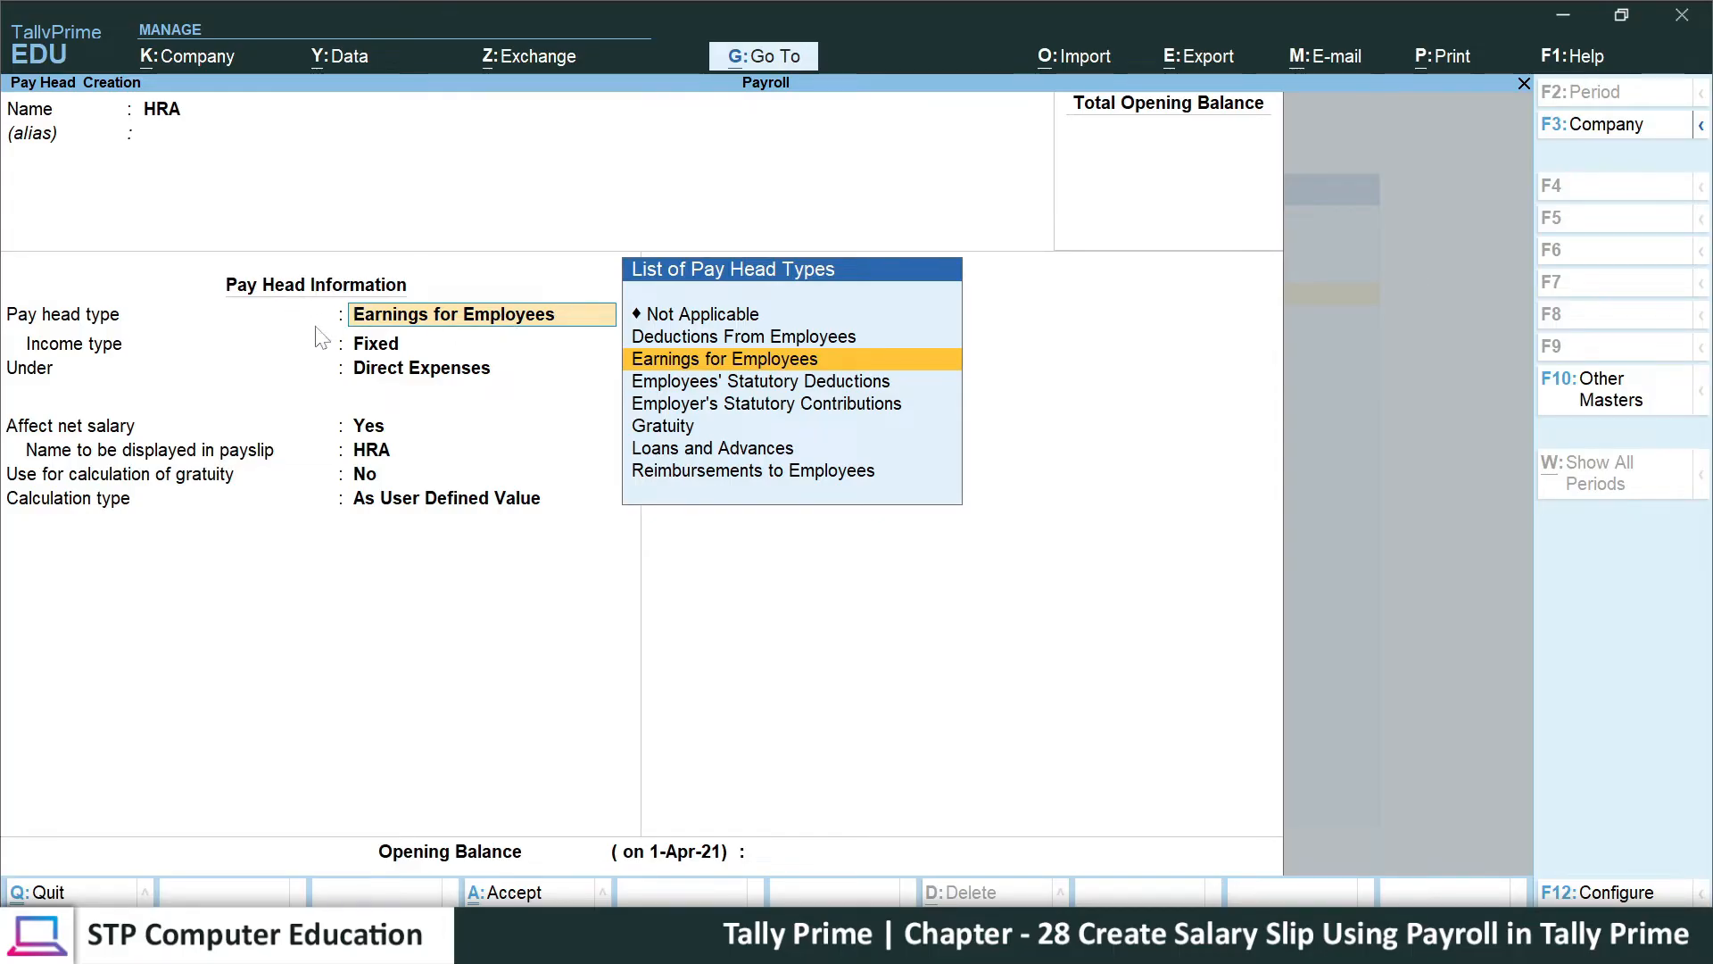
{"action": "key", "text": "Return"}
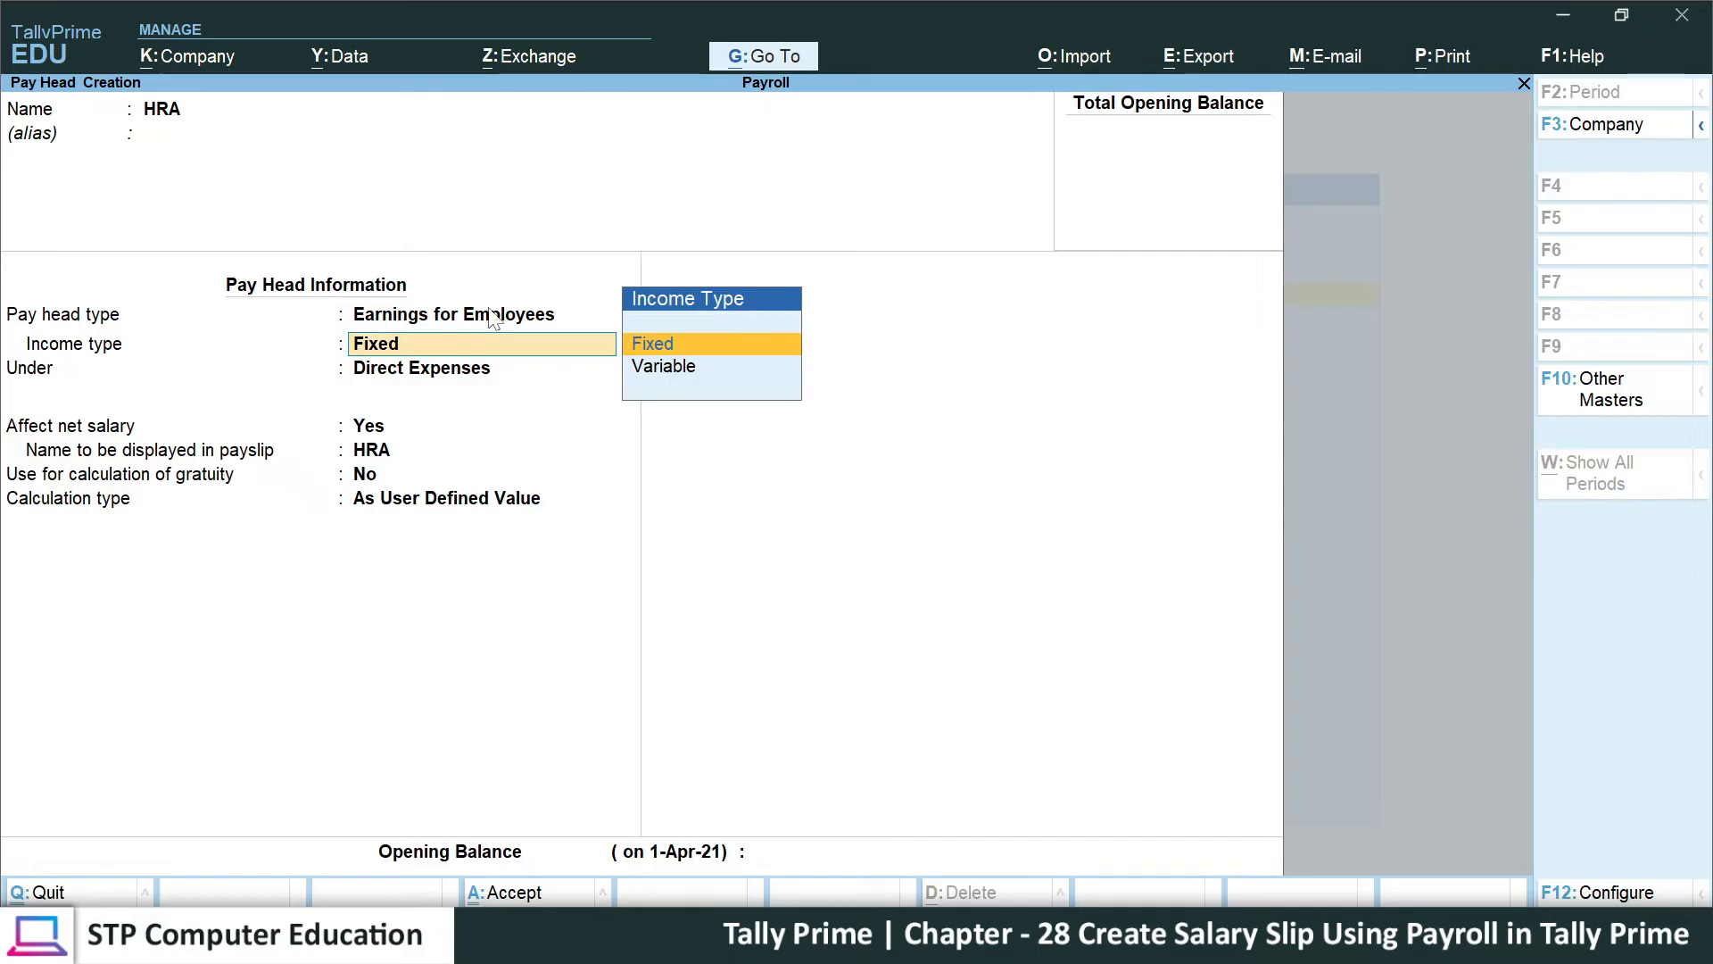
{"action": "key", "text": "Return"}
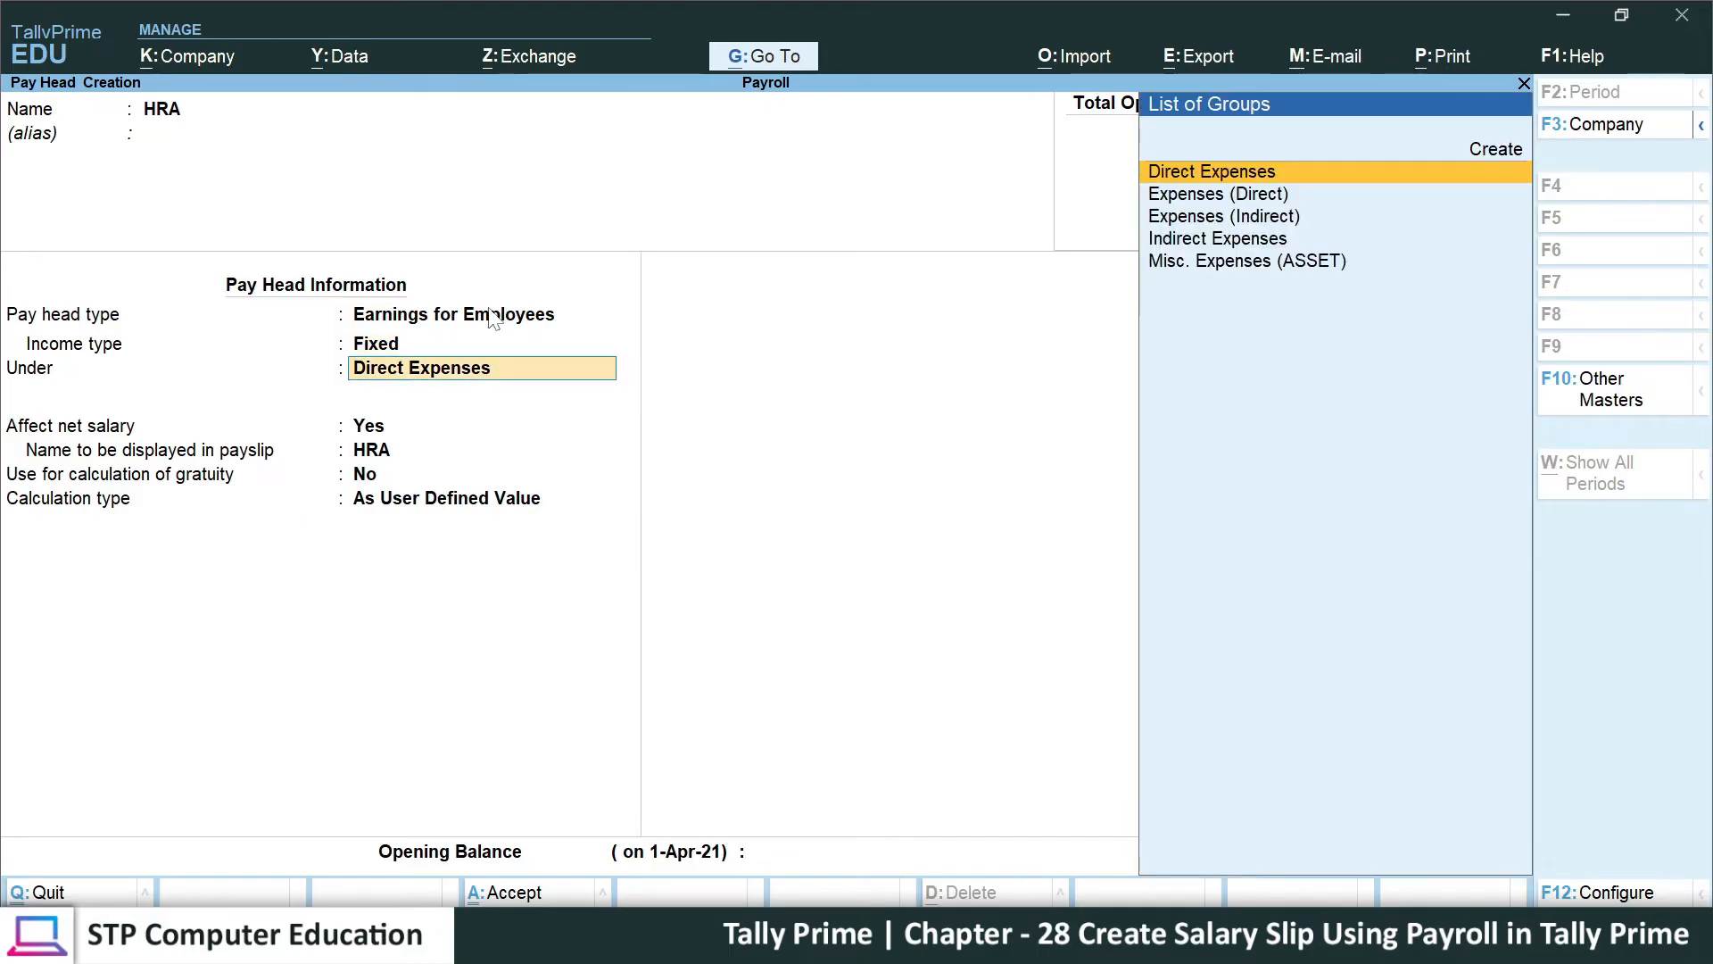
{"action": "key", "text": "Down"}
{"action": "key", "text": "Down"}
{"action": "key", "text": "Down"}
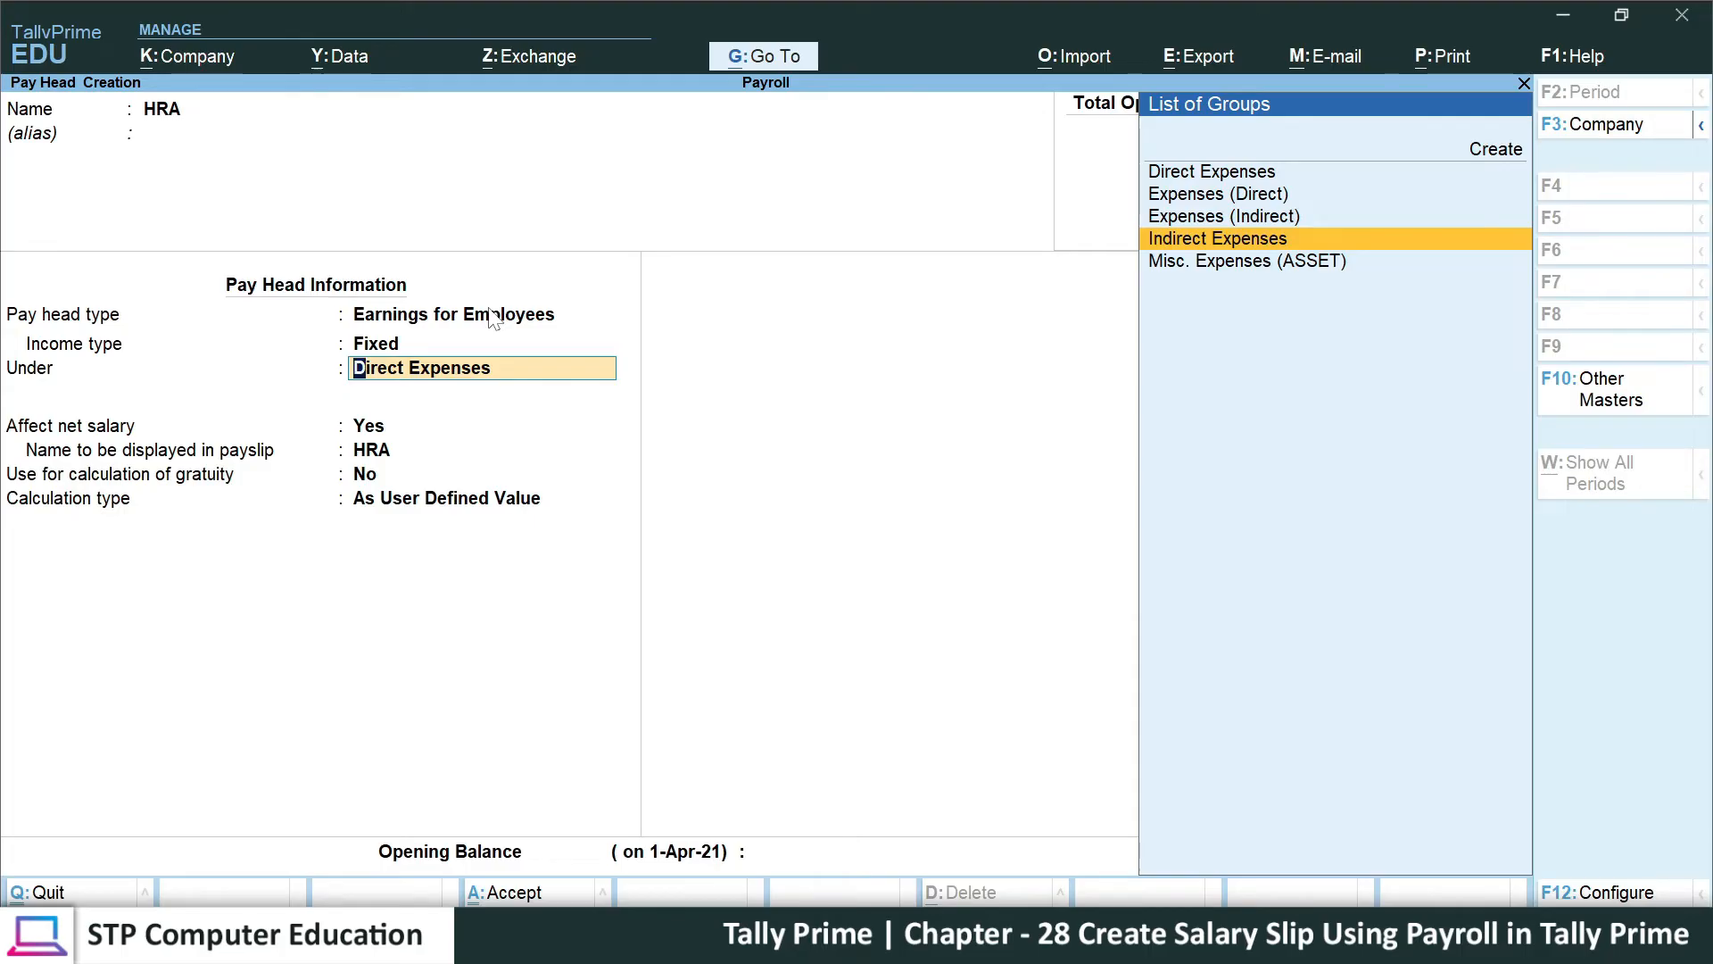
{"action": "key", "text": "Return"}
- Keep HRA affecting net salary, displayed as HRA in the payslip and without gratuity, and set its calculation type to As Computed Value
{"action": "key", "text": "Return"}
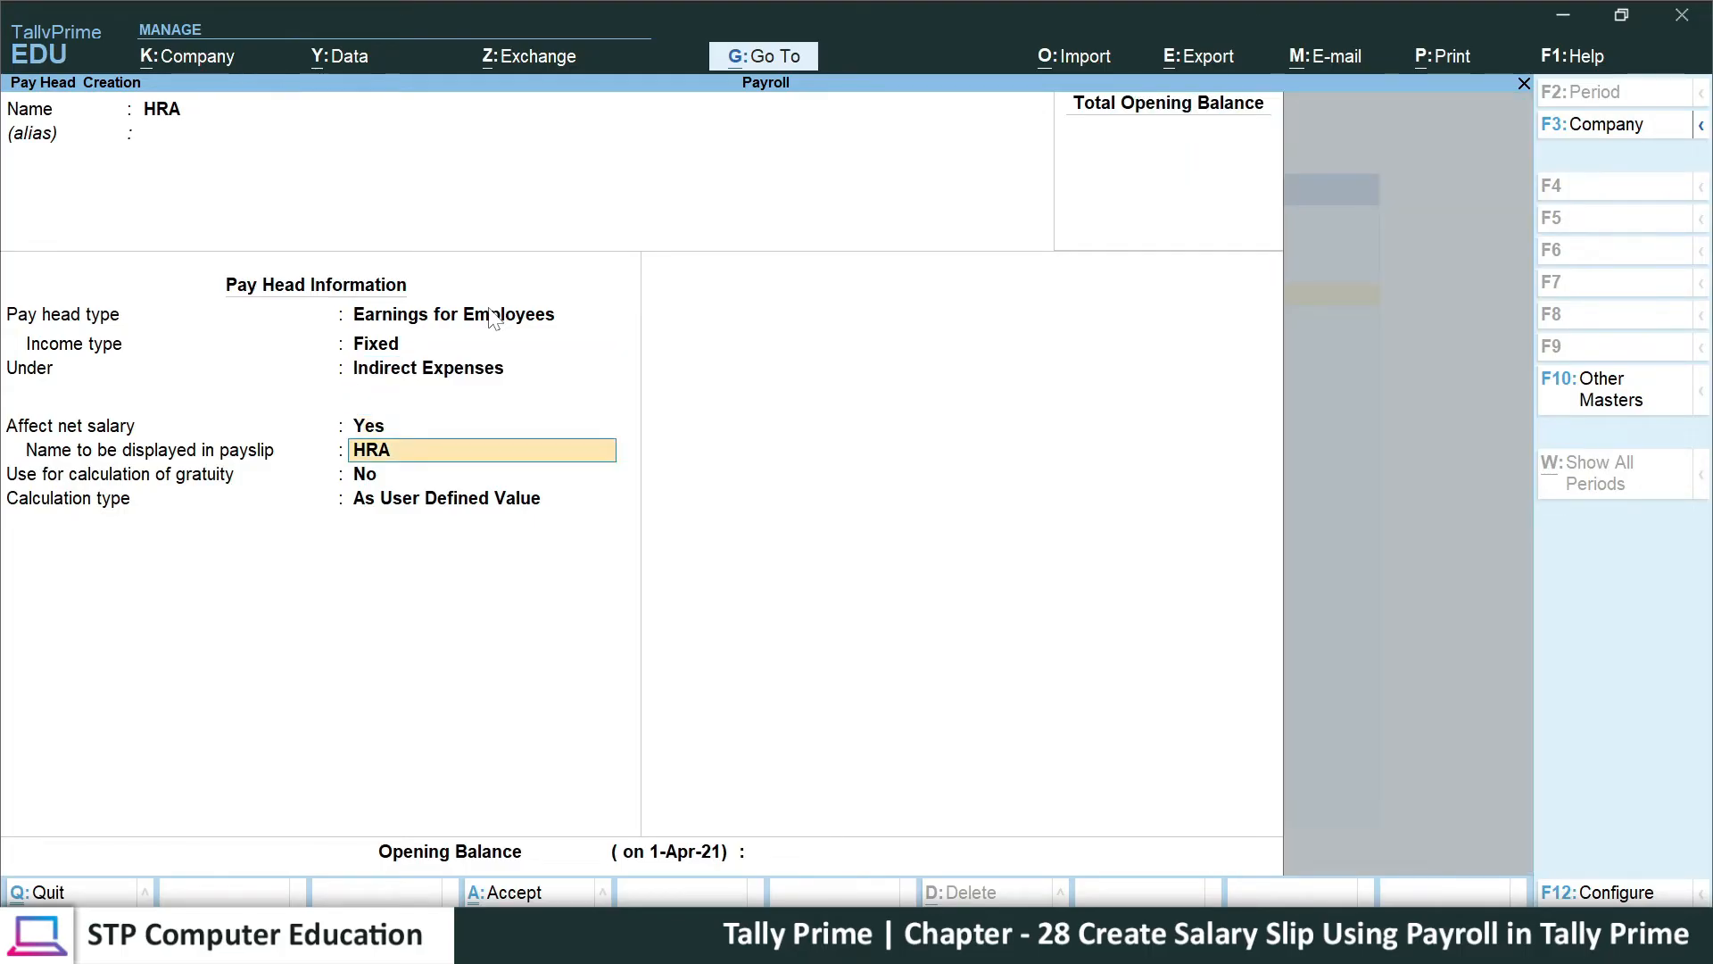
{"action": "key", "text": "Return"}
{"action": "key", "text": "Return"}
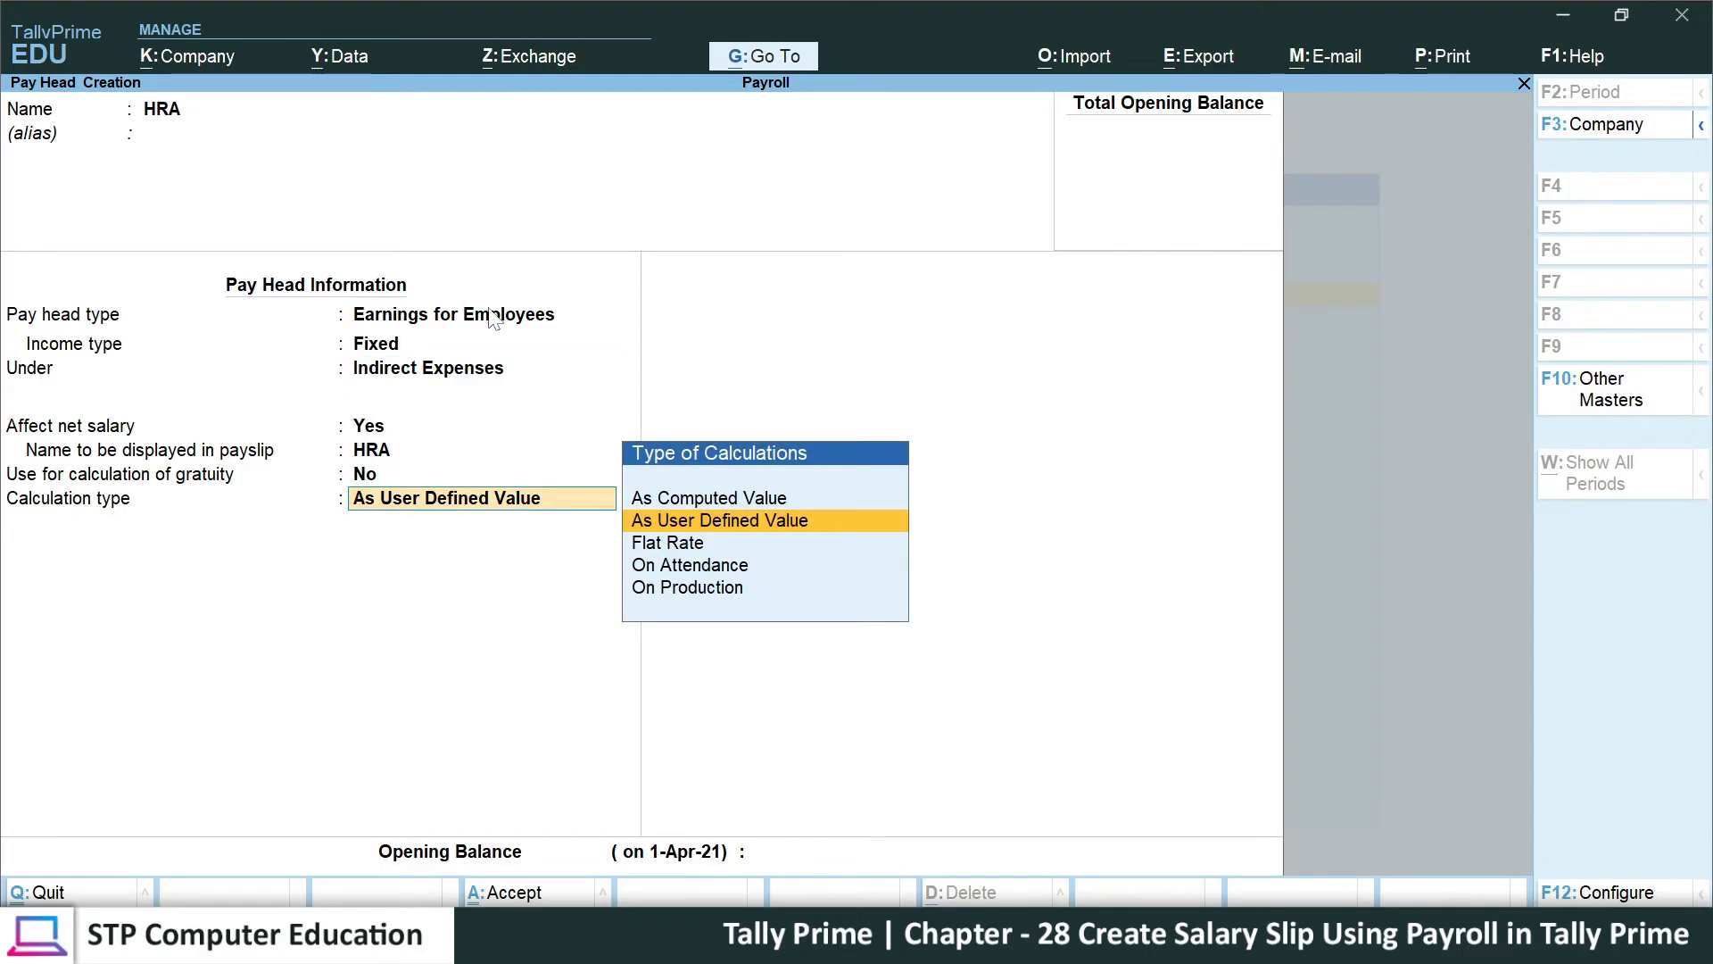
{"action": "key", "text": "Up"}
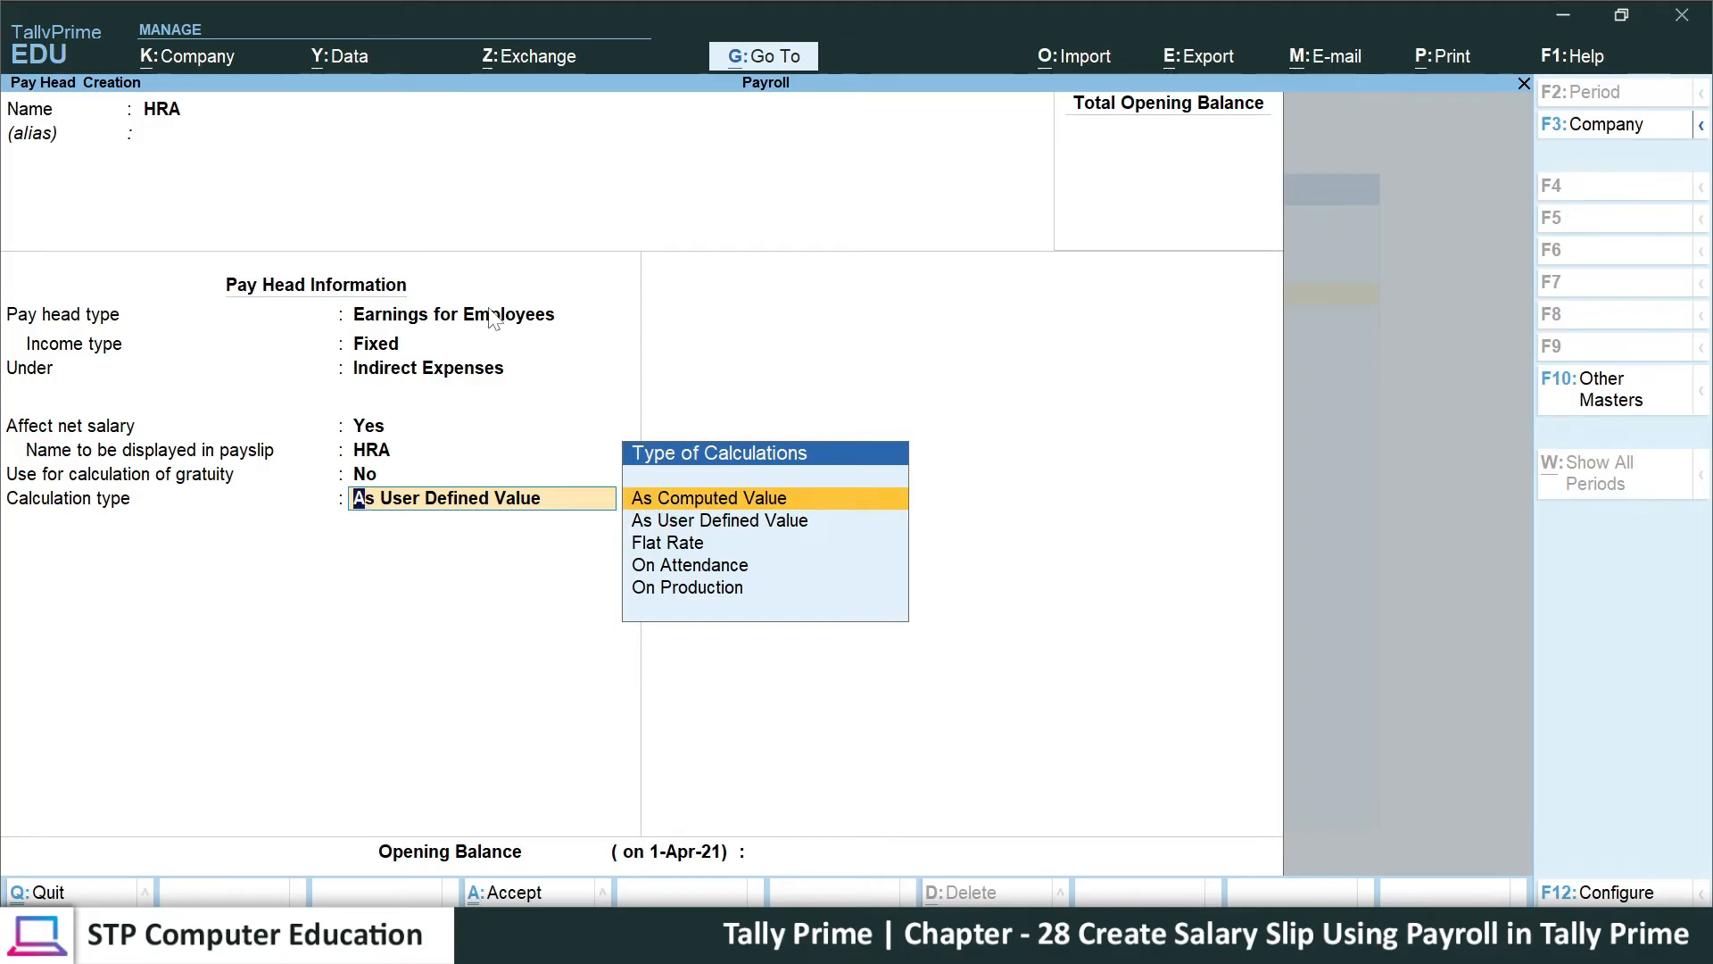
{"action": "key", "text": "Return"}
- Set the HRA pay head's rounding method to Normal Rounding, leaving the rounding limit blank
{"action": "key", "text": "Down"}
{"action": "key", "text": "Down"}
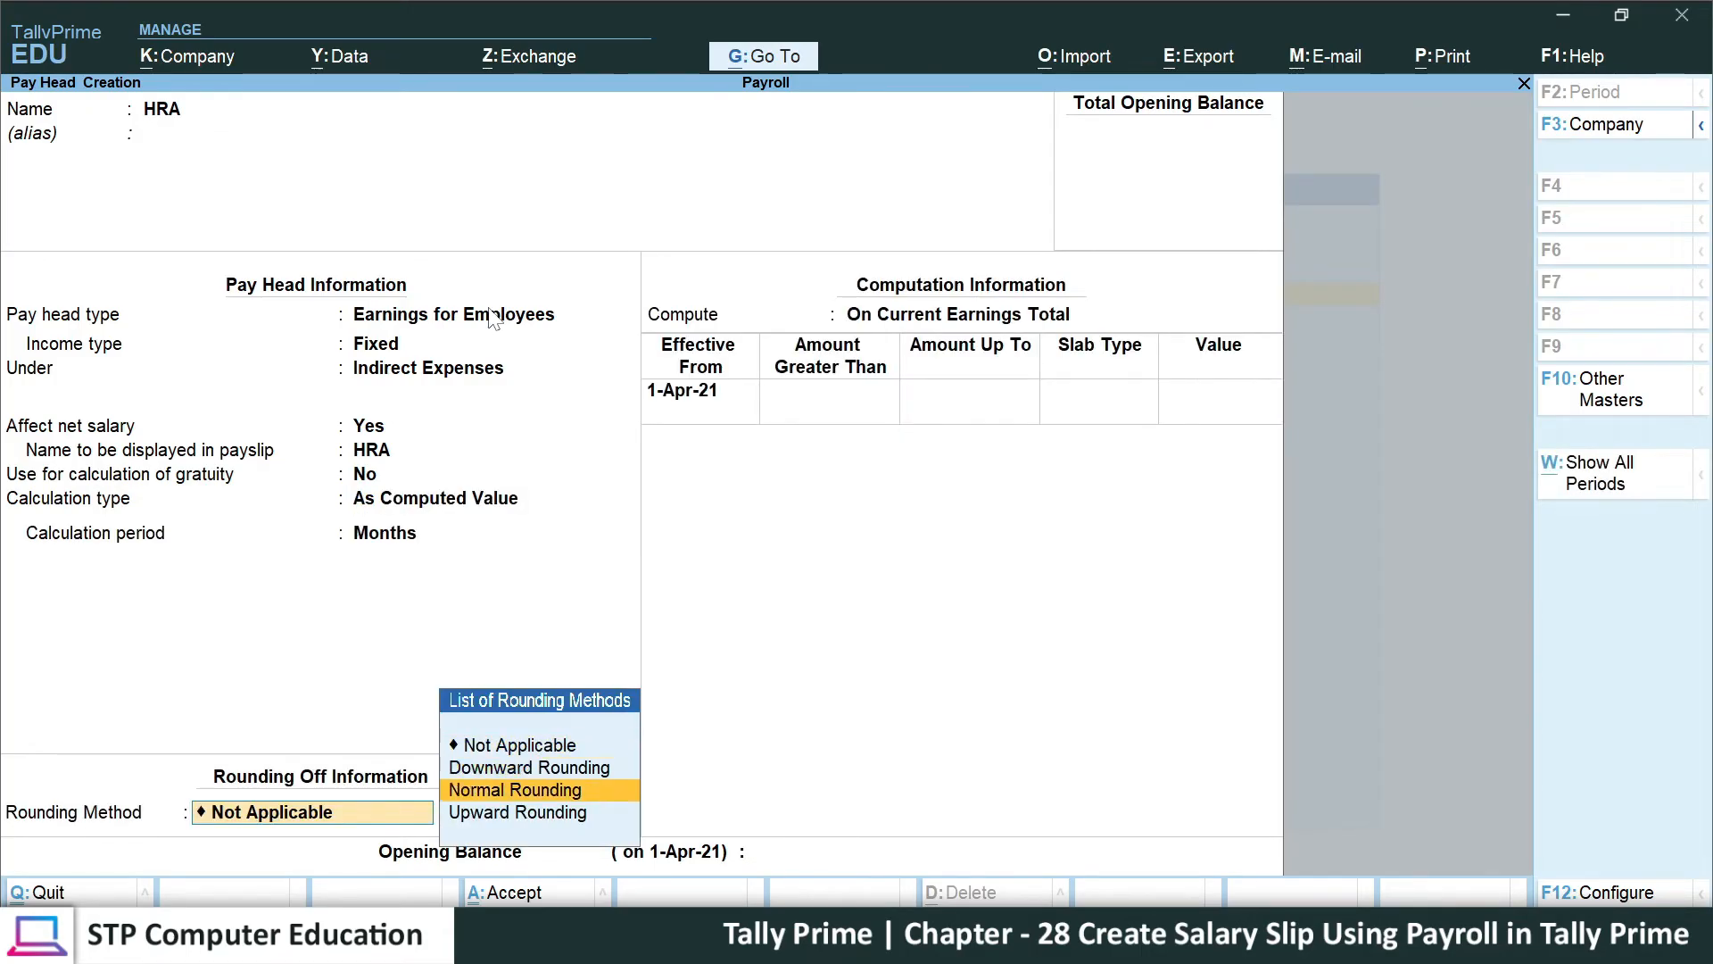
{"action": "key", "text": "Return"}
{"action": "key", "text": "Return"}
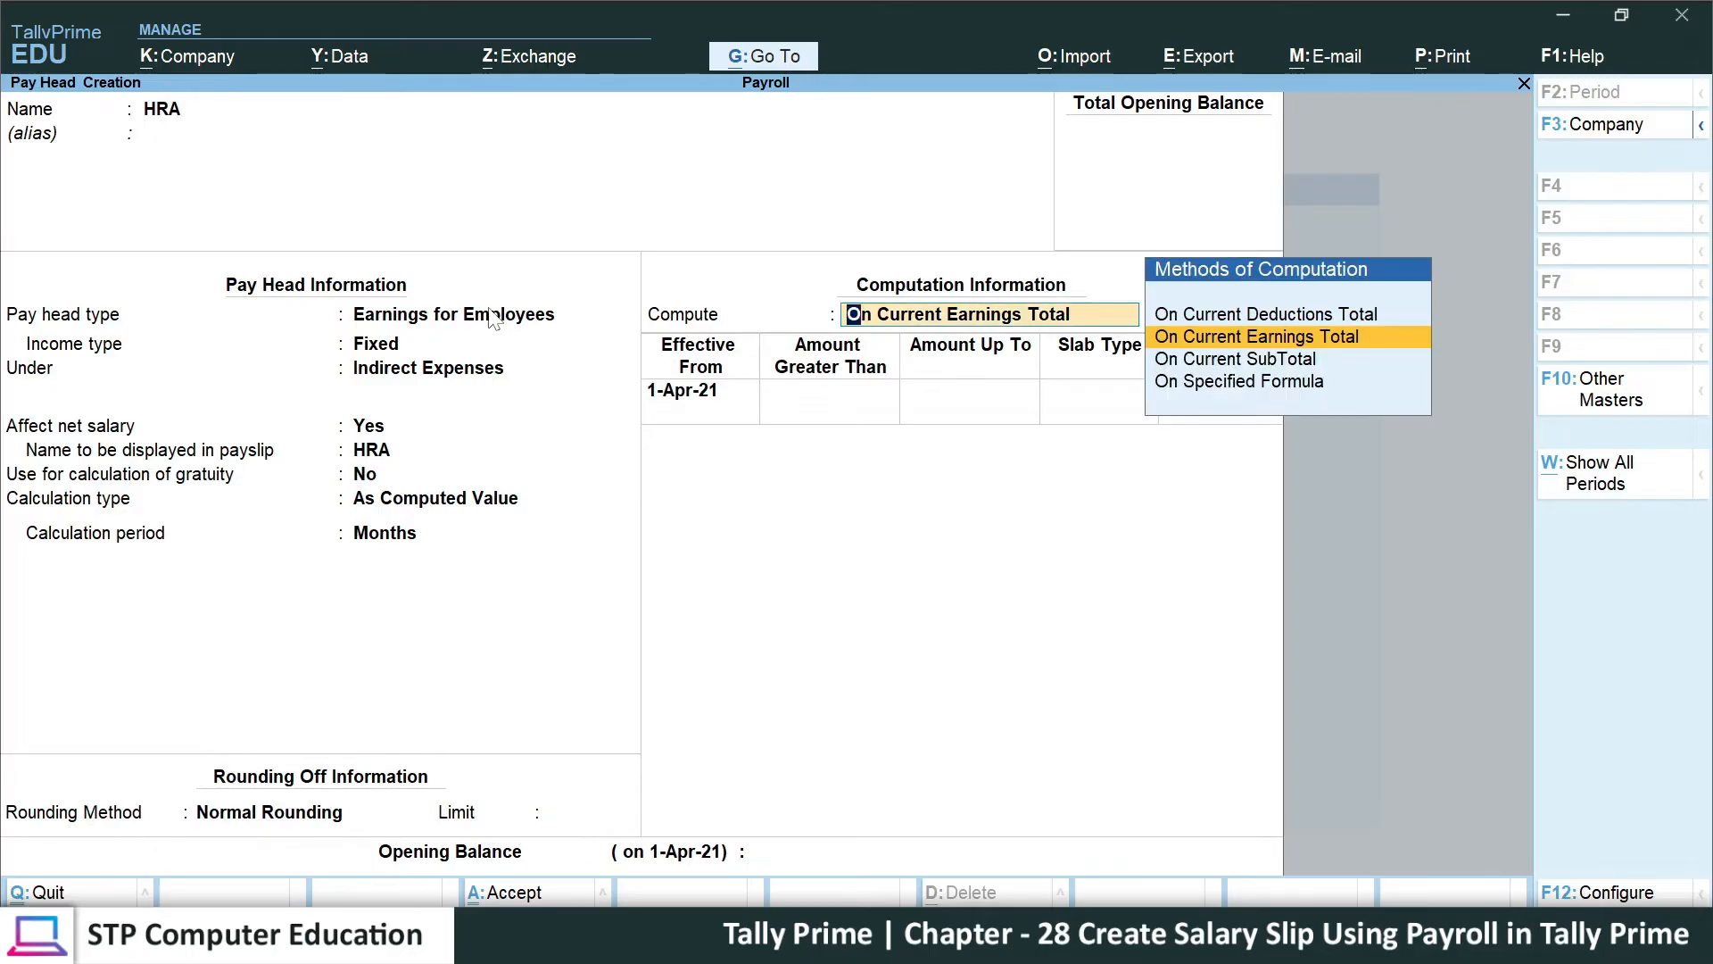
- Compute the HRA pay head On Specified Formula, using only the BASIC SALARY pay head in the formula
{"action": "key", "text": "Down"}
{"action": "key", "text": "Down"}
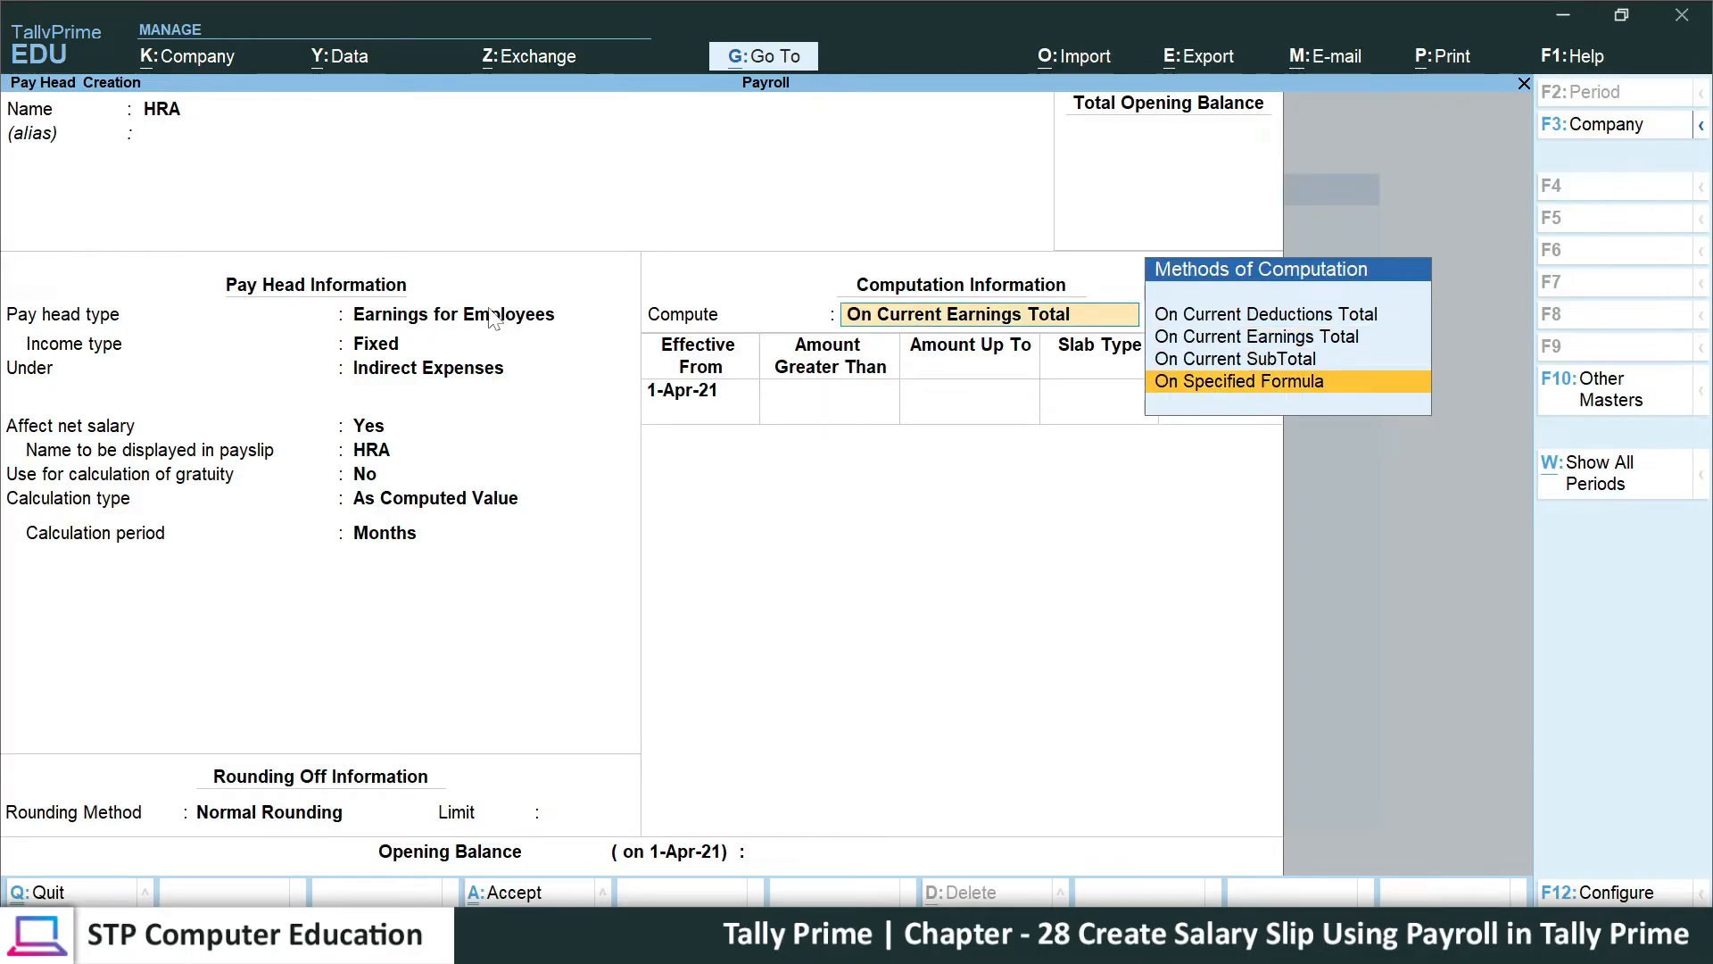
{"action": "key", "text": "Return"}
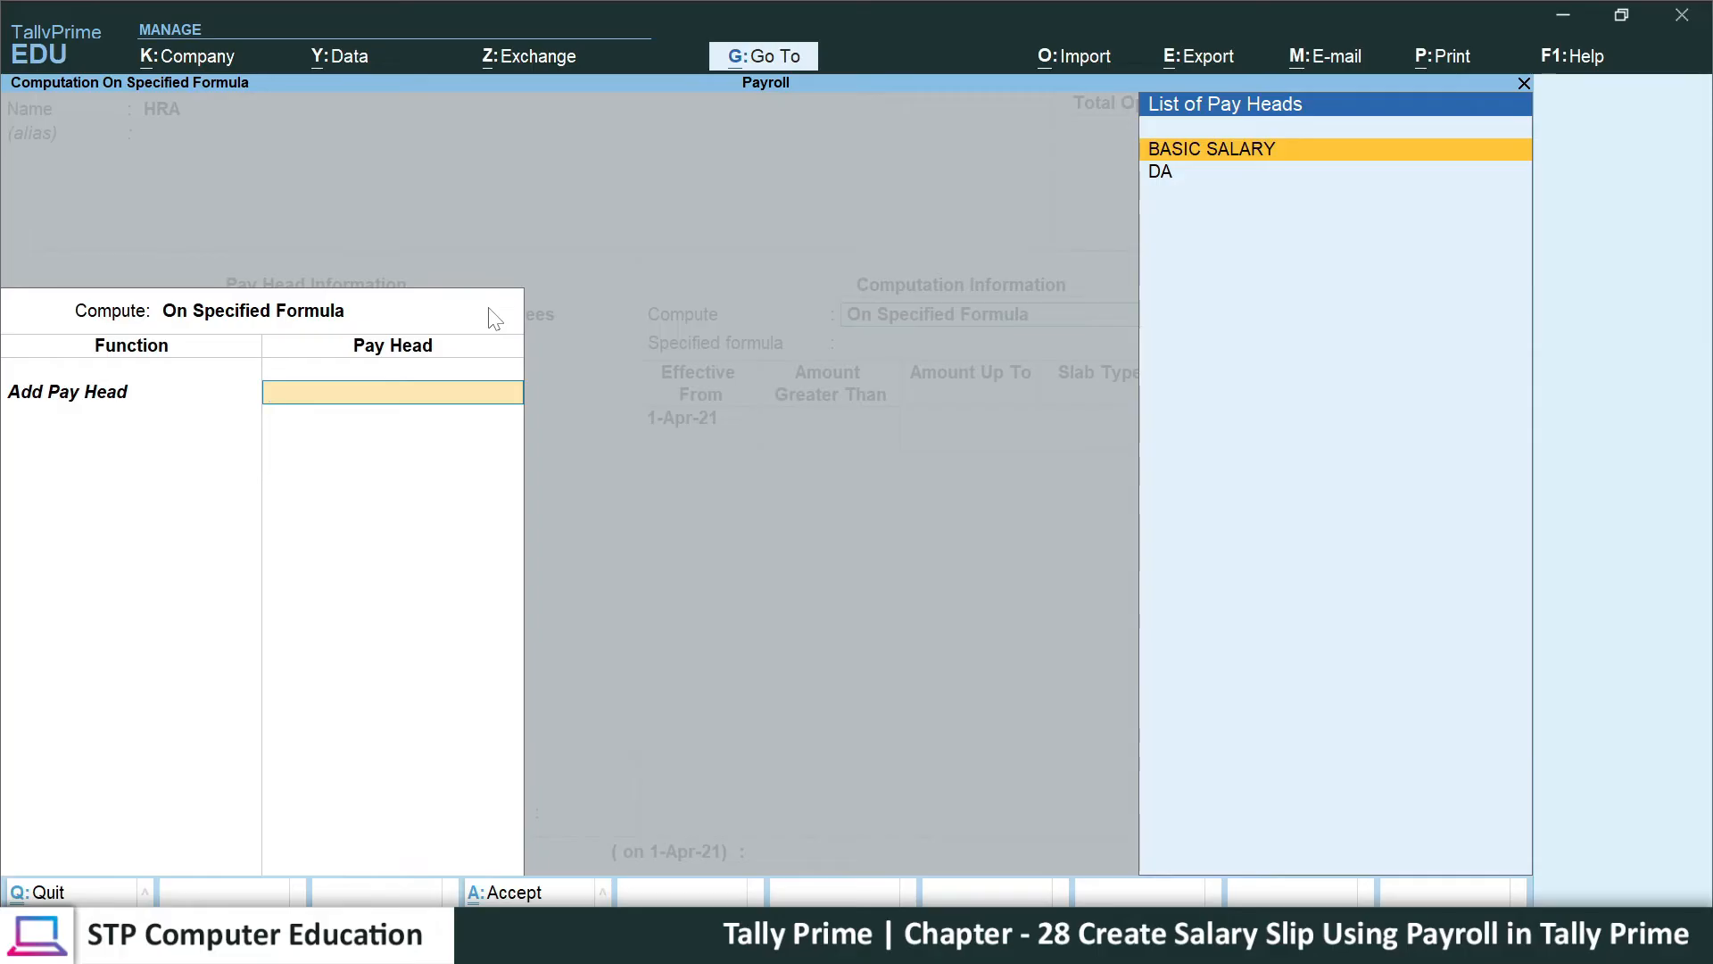
{"action": "key", "text": "Return"}
{"action": "key", "text": "Return"}
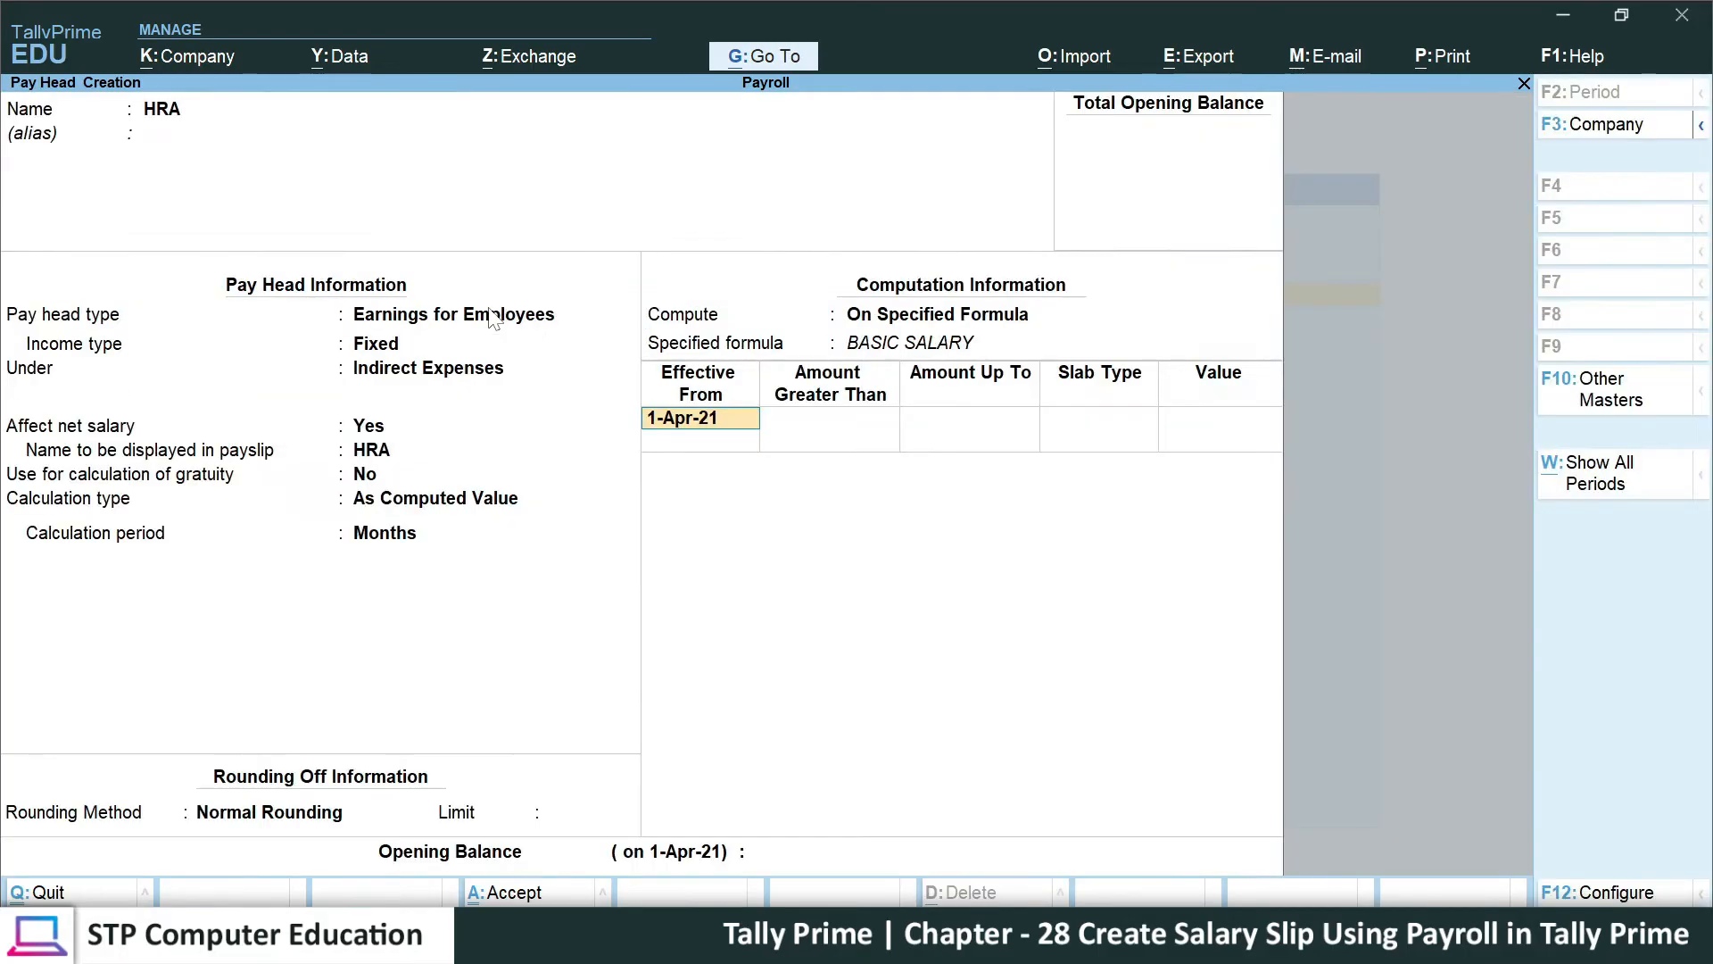
- Add an HRA slab effective 1-Apr-21 for amounts up to 20,000, with slab type Percentage and value 10%
{"action": "key", "text": "Return"}
{"action": "type", "text": "200000.00"}
{"action": "key", "text": "Return"}
{"action": "key", "text": "Return"}
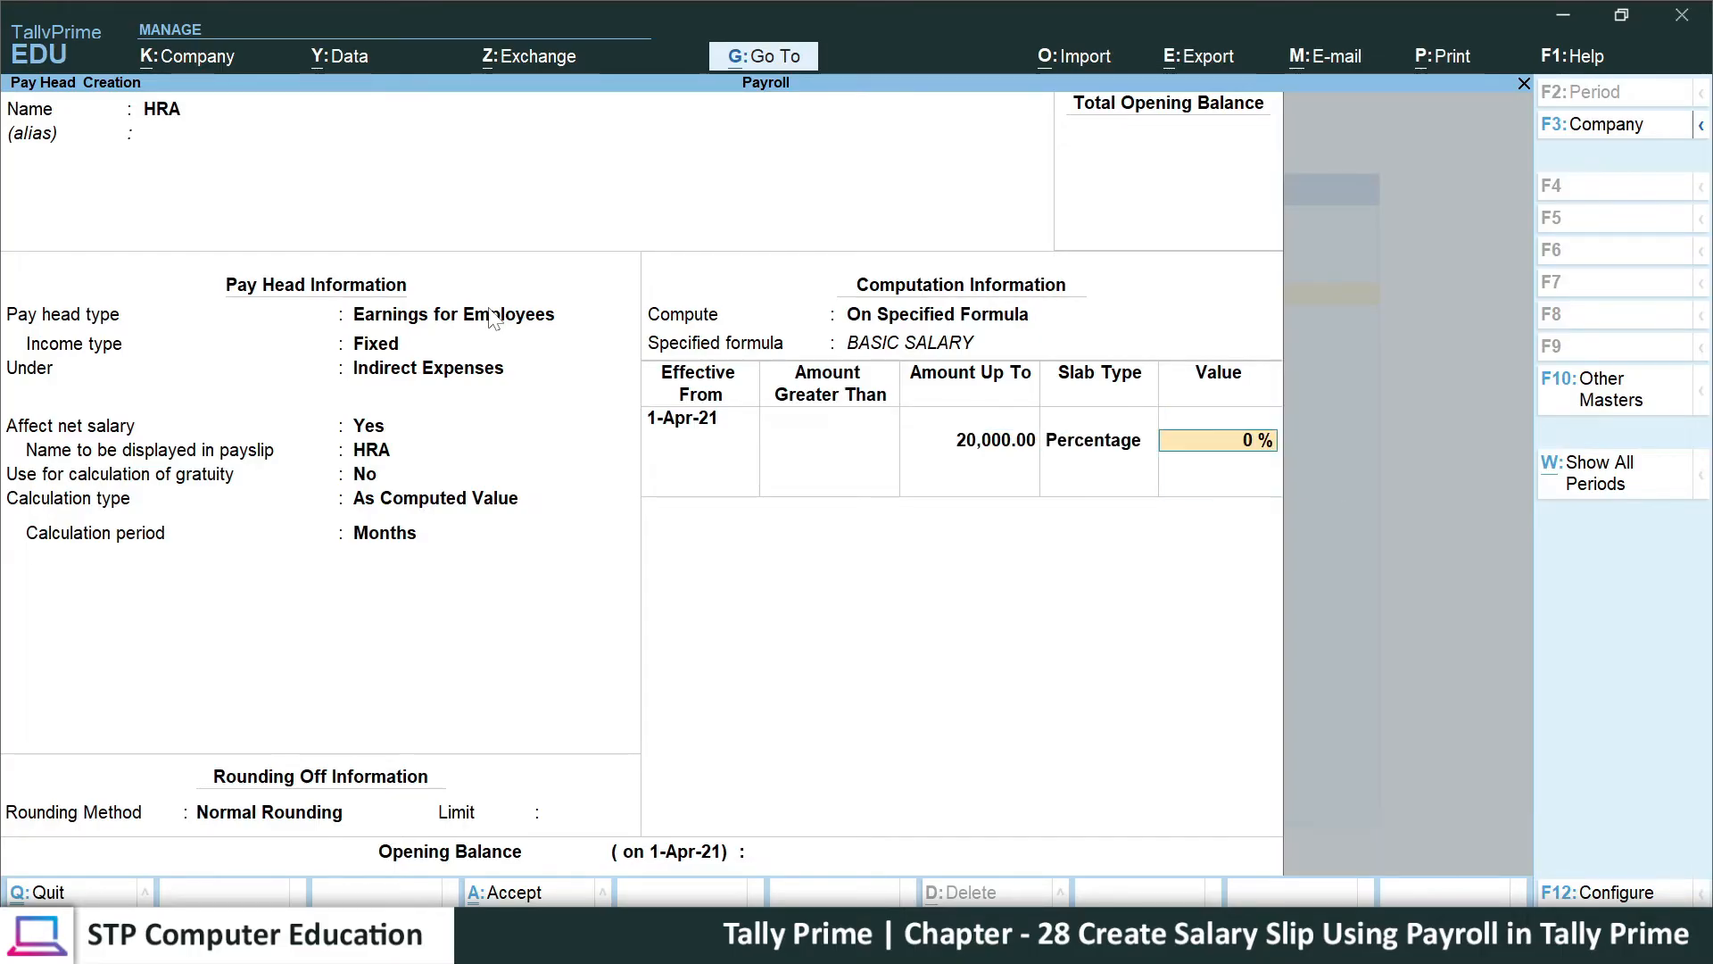
{"action": "type", "text": "10"}
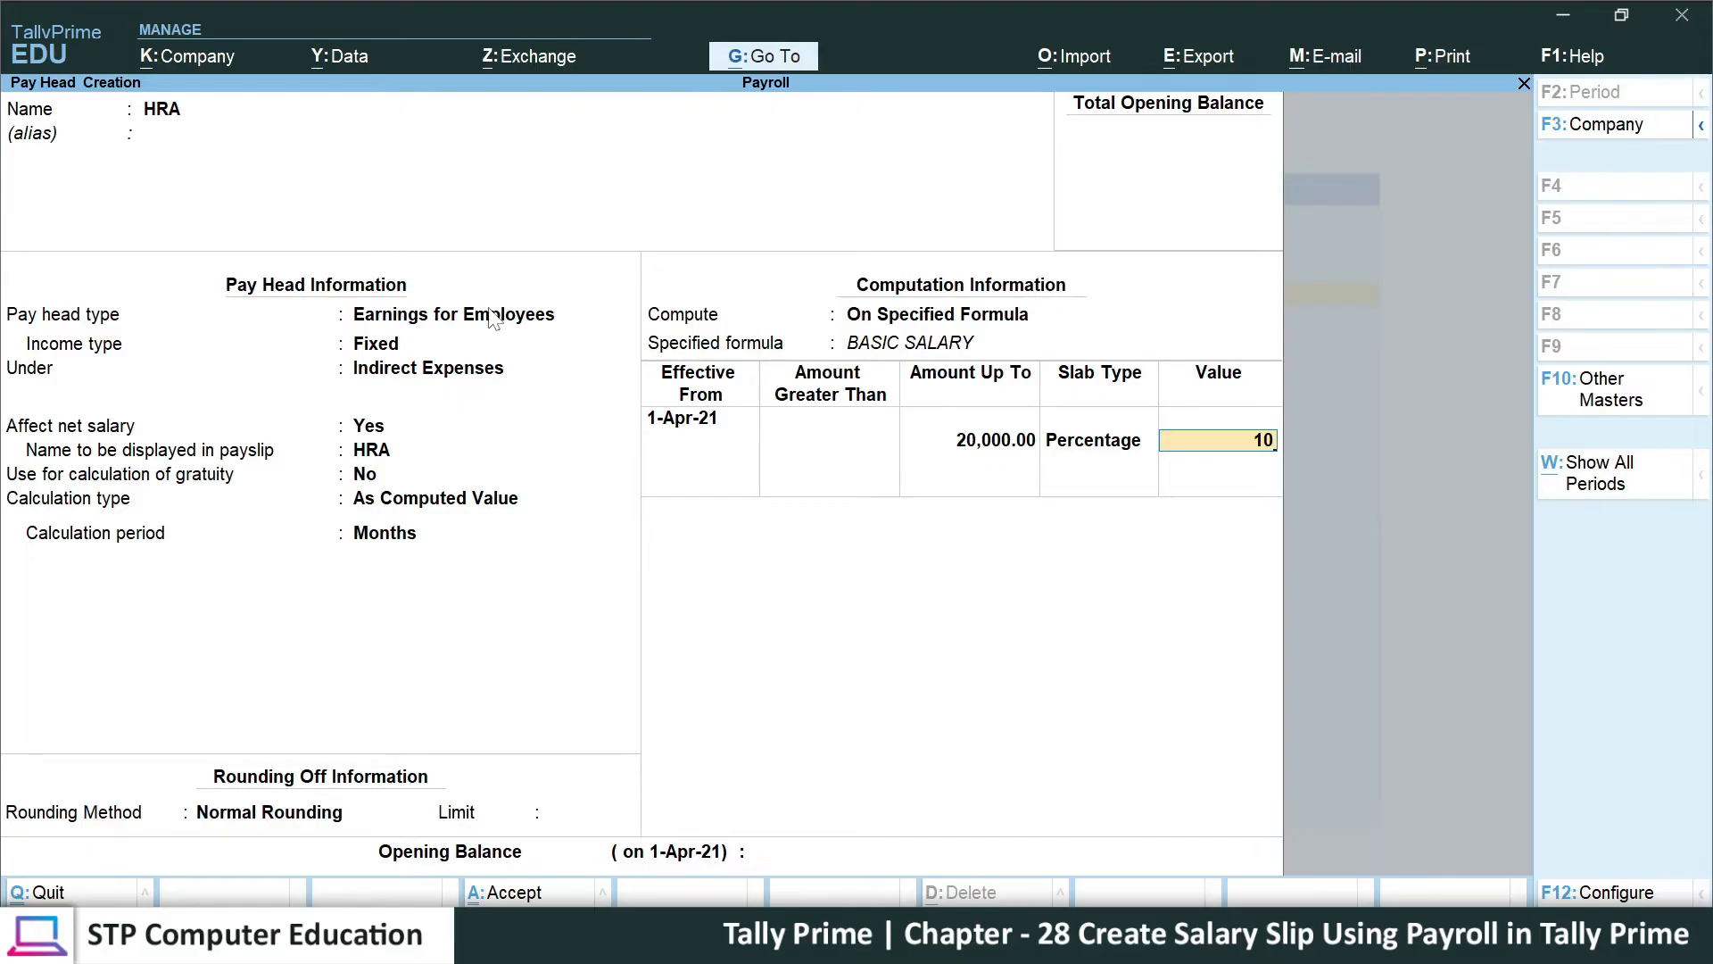
{"action": "key", "text": "Return"}
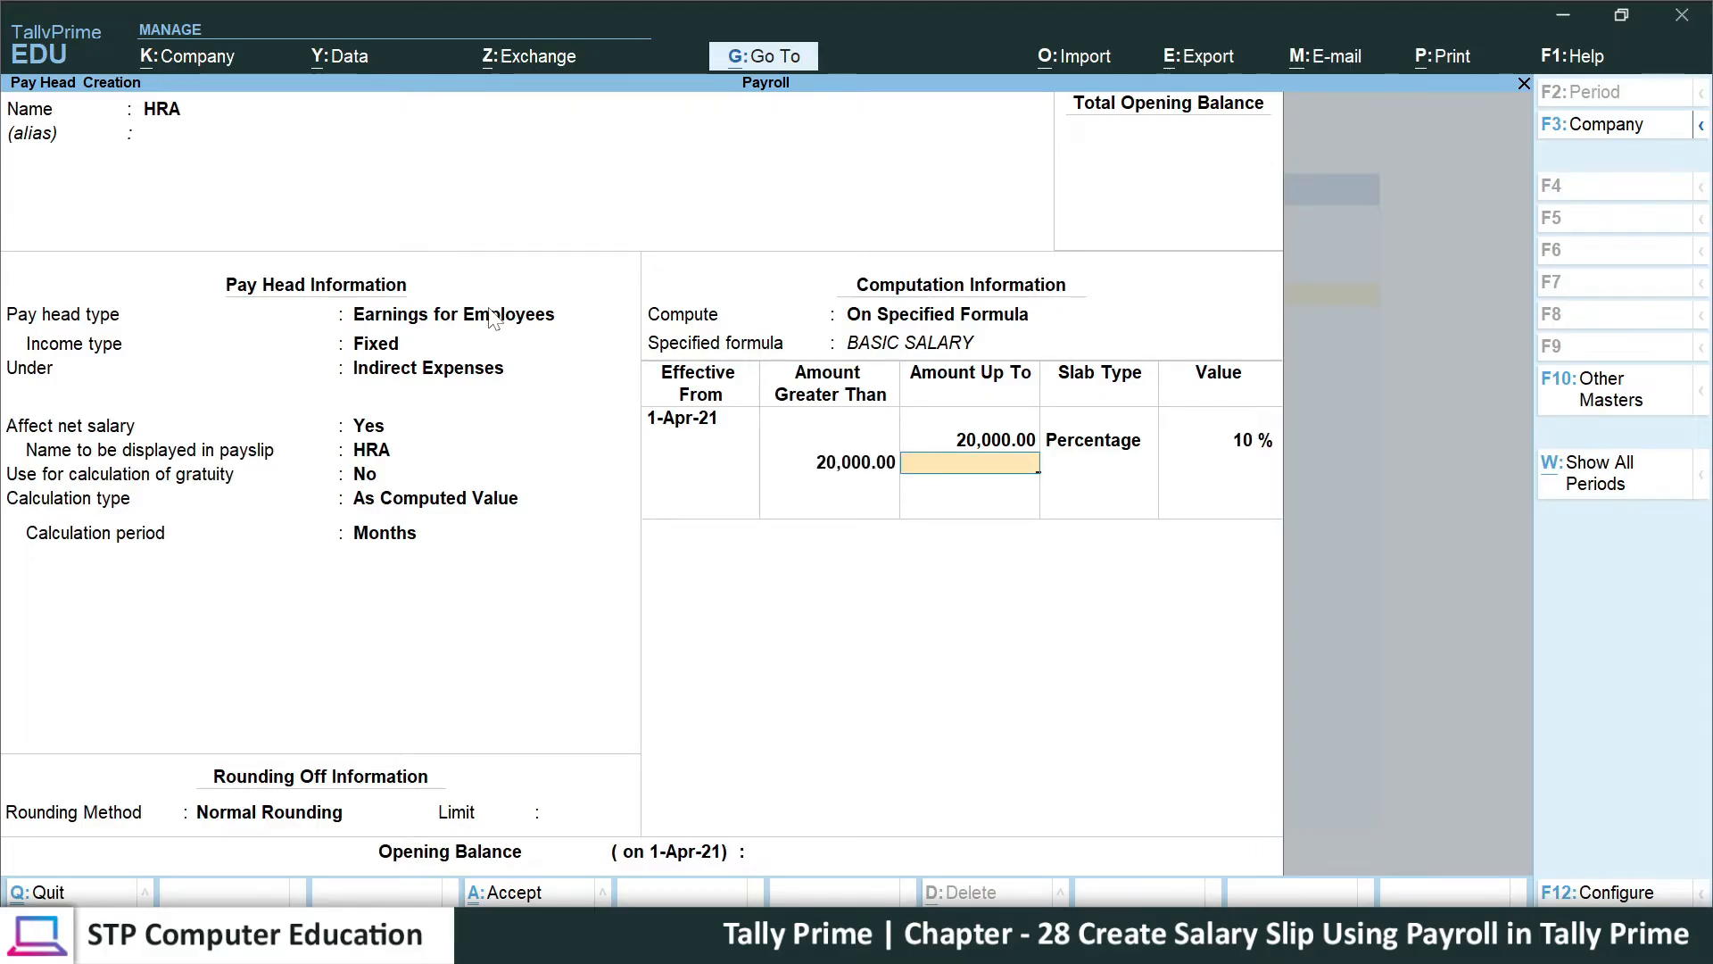
- Add a 20% Percentage slab for amounts above 20,000 with no upper limit, and save the HRA pay head without an opening balance
{"action": "key", "text": "Return"}
{"action": "key", "text": "Return"}
{"action": "type", "text": "20"}
{"action": "key", "text": "Return"}
{"action": "key", "text": "Return"}
{"action": "key", "text": "Return"}
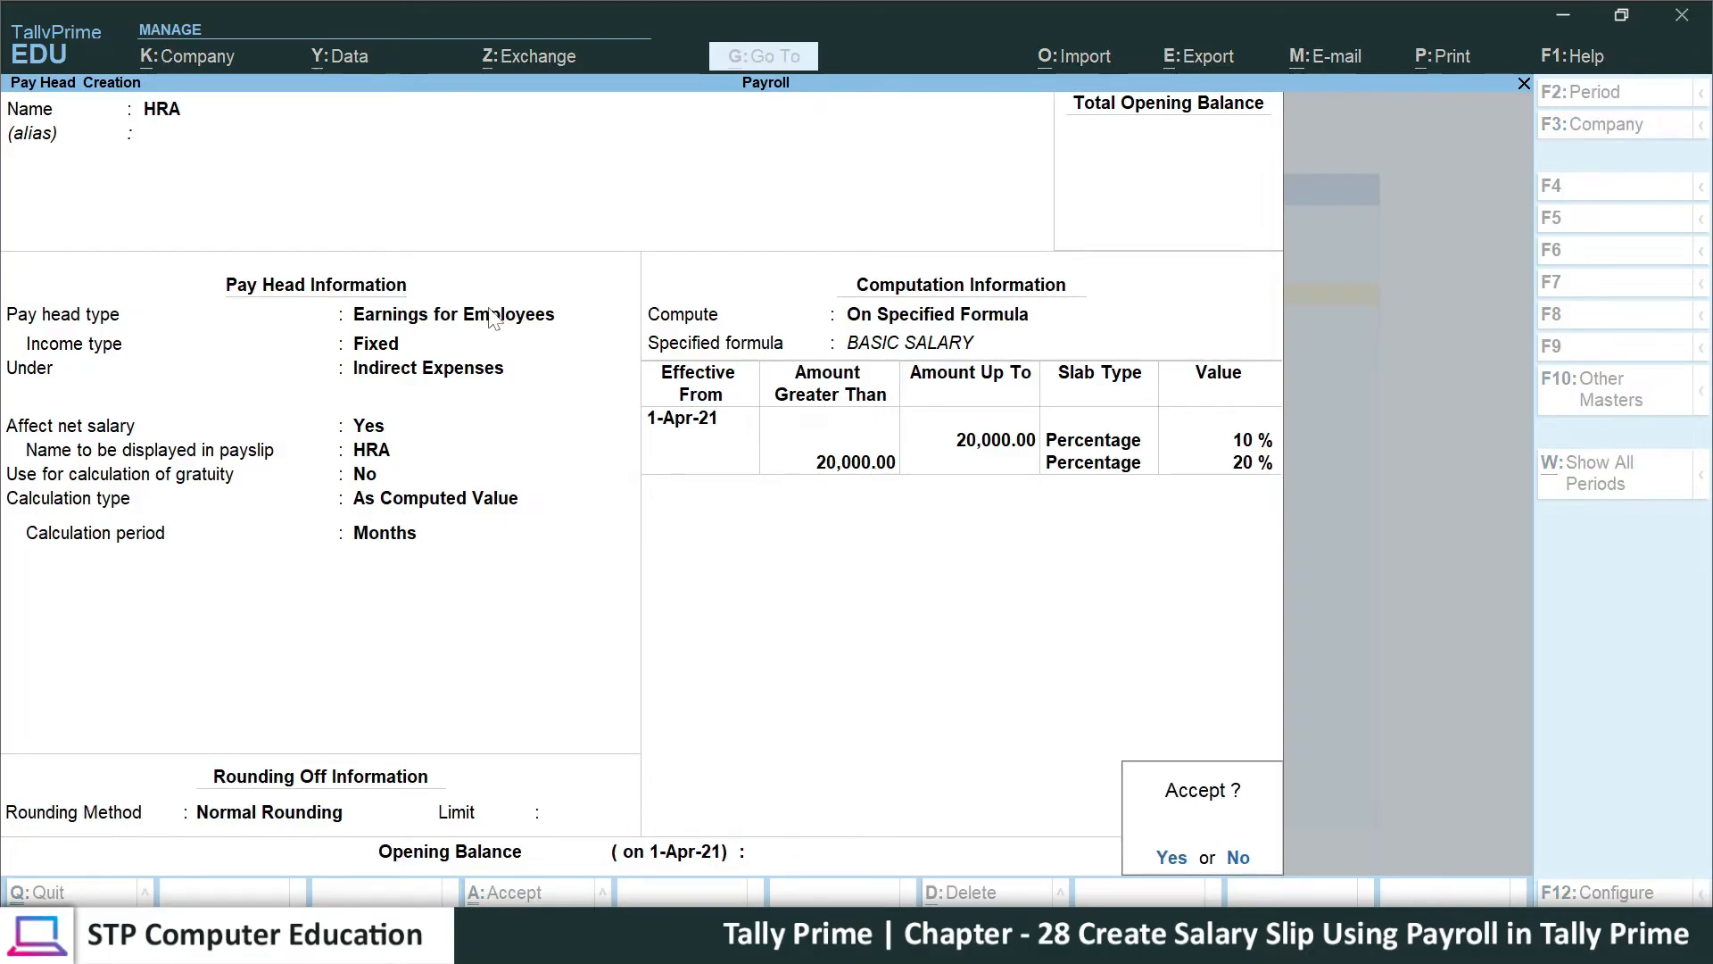
{"action": "key", "text": "Return"}
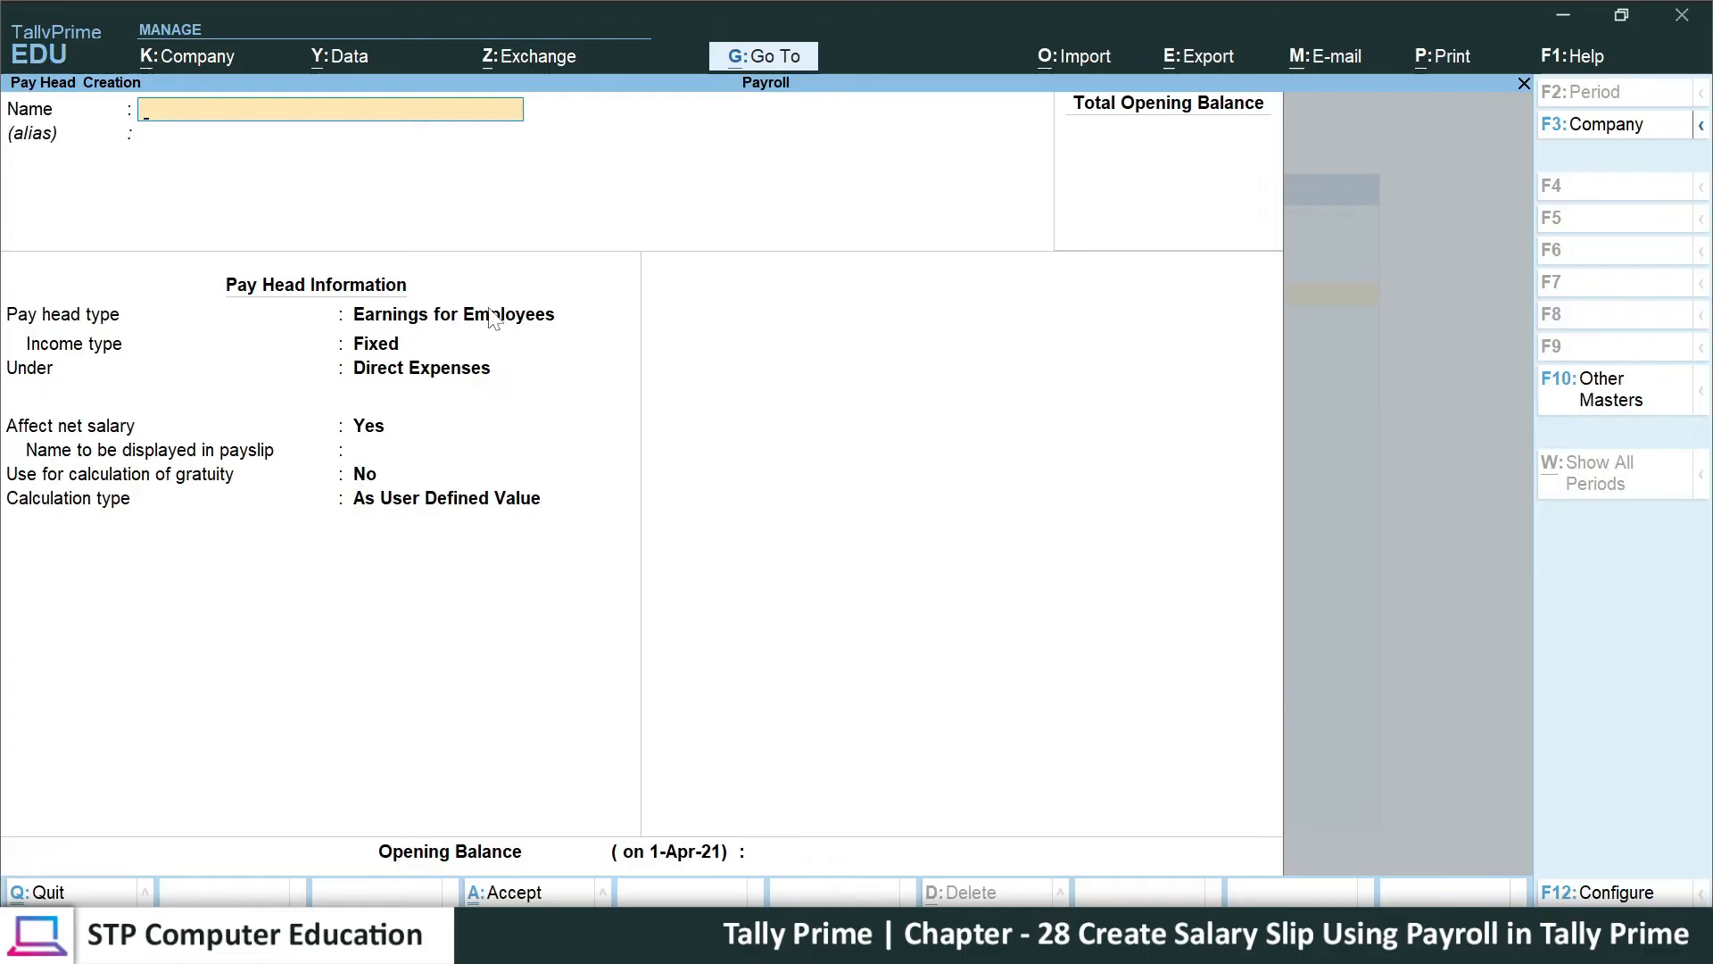
- Name the new pay head PF, with type Deductions From Employees, under the Current Liabilities group
{"action": "type", "text": "PF"}
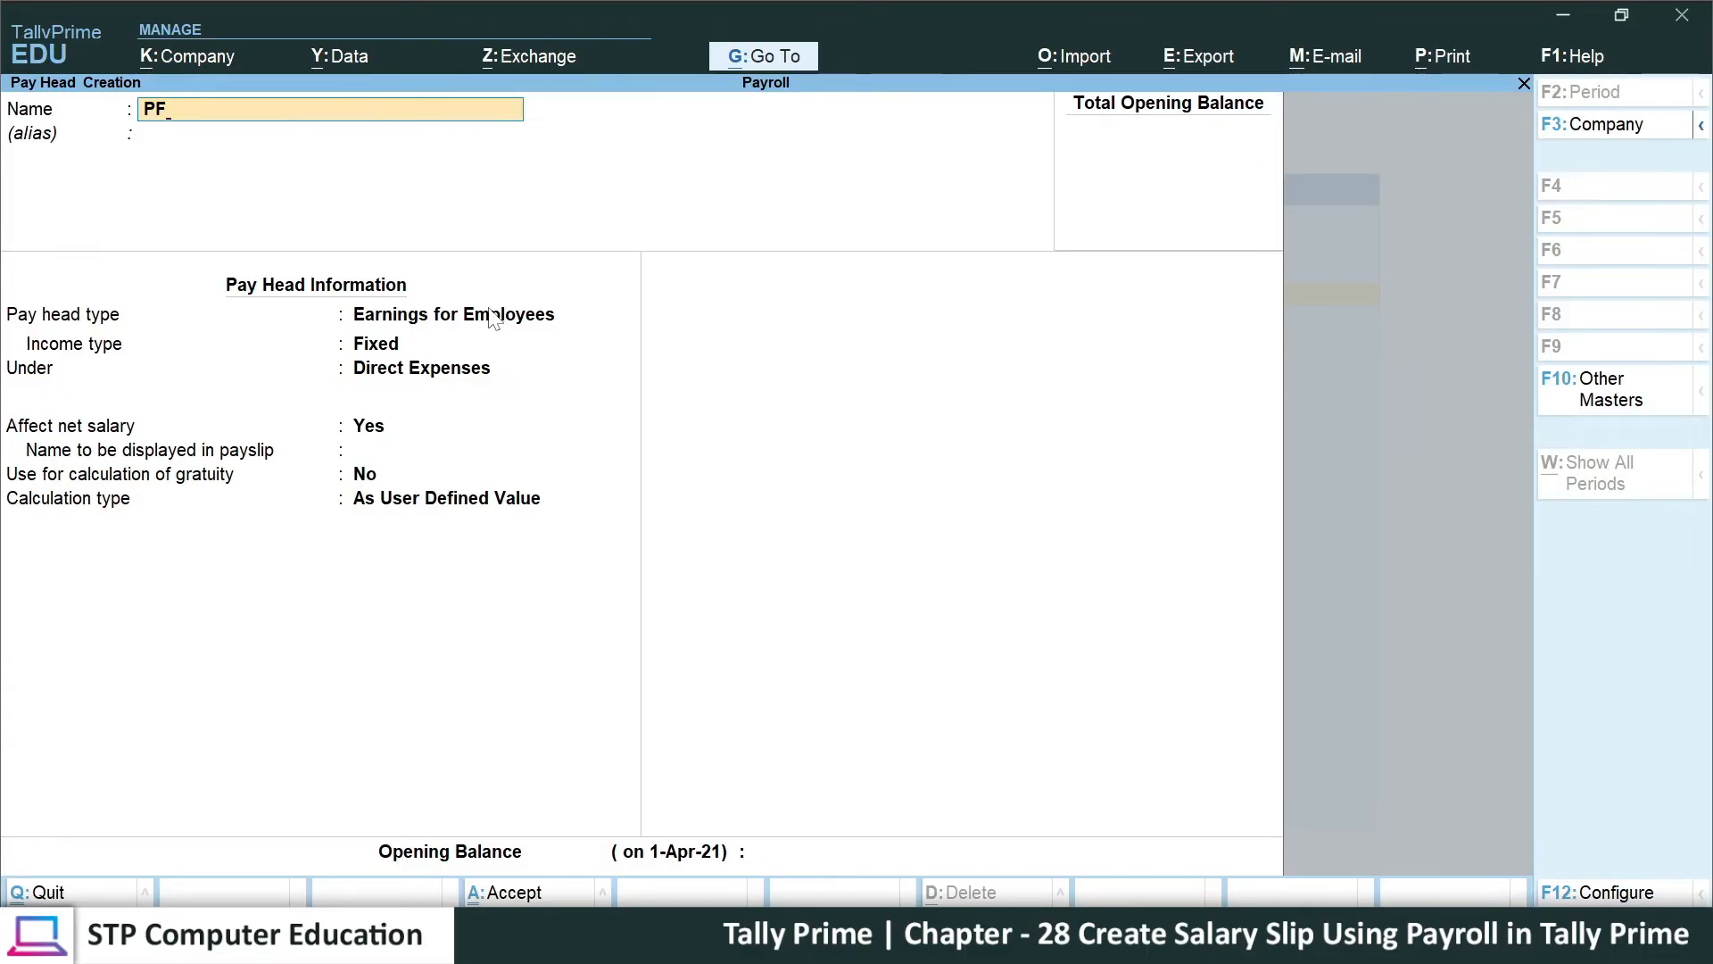
{"action": "key", "text": "Return"}
{"action": "key", "text": "Return"}
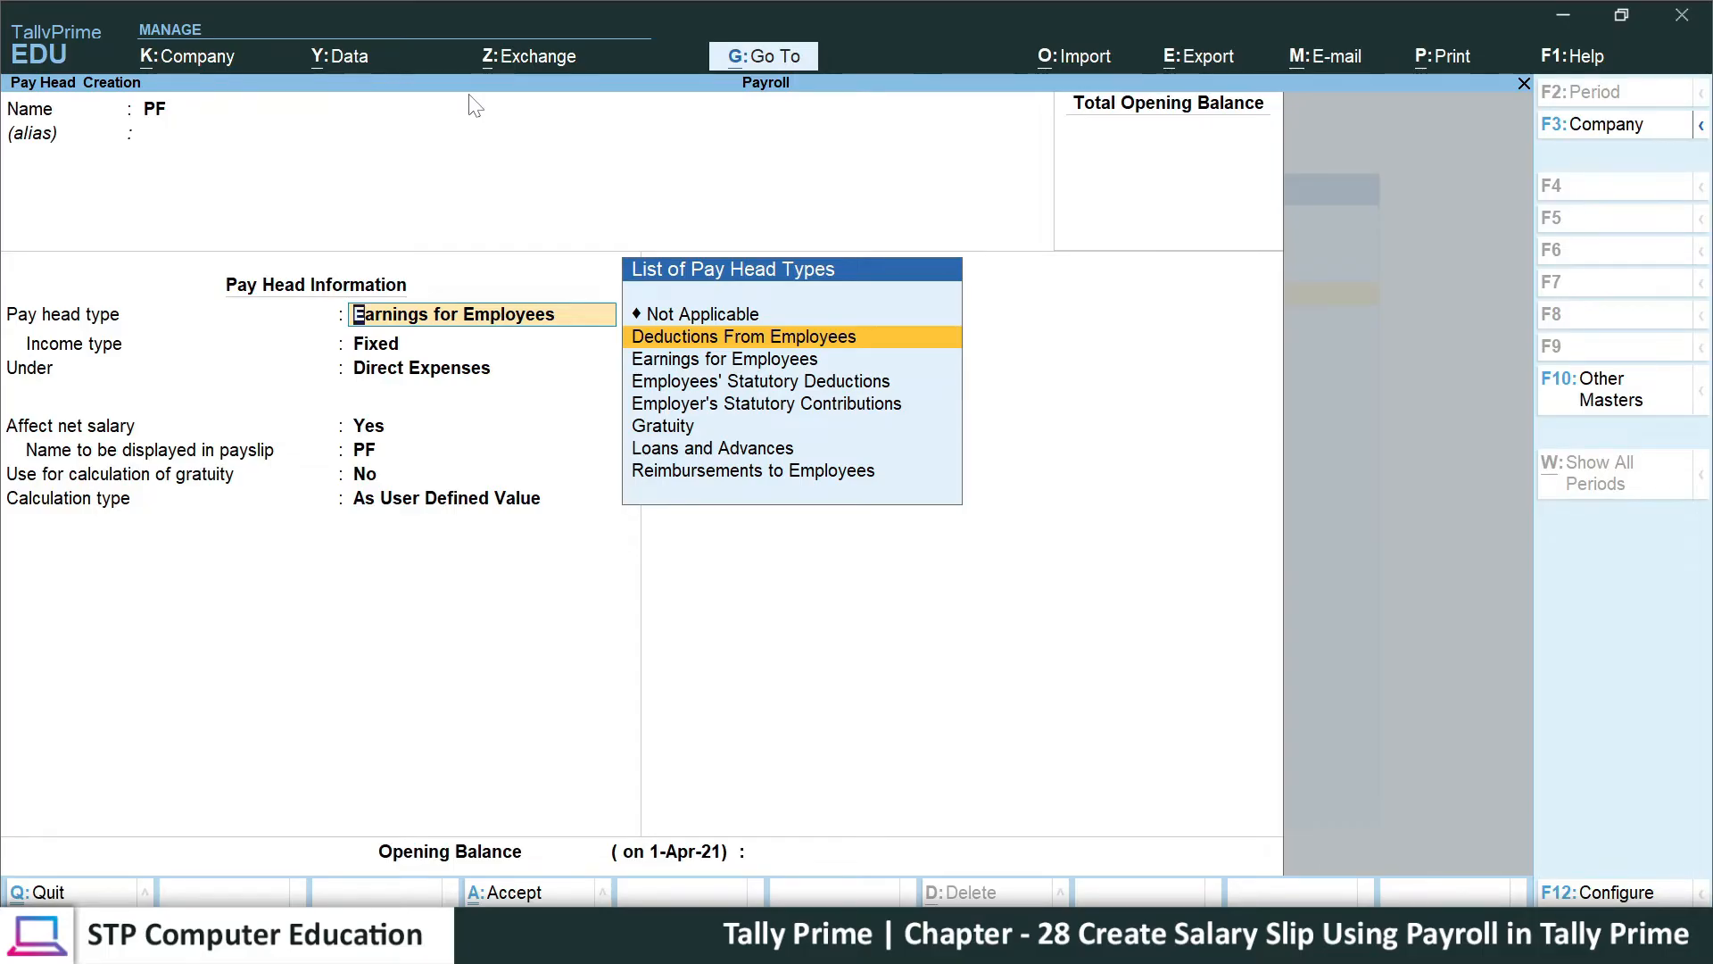
{"action": "key", "text": "Return"}
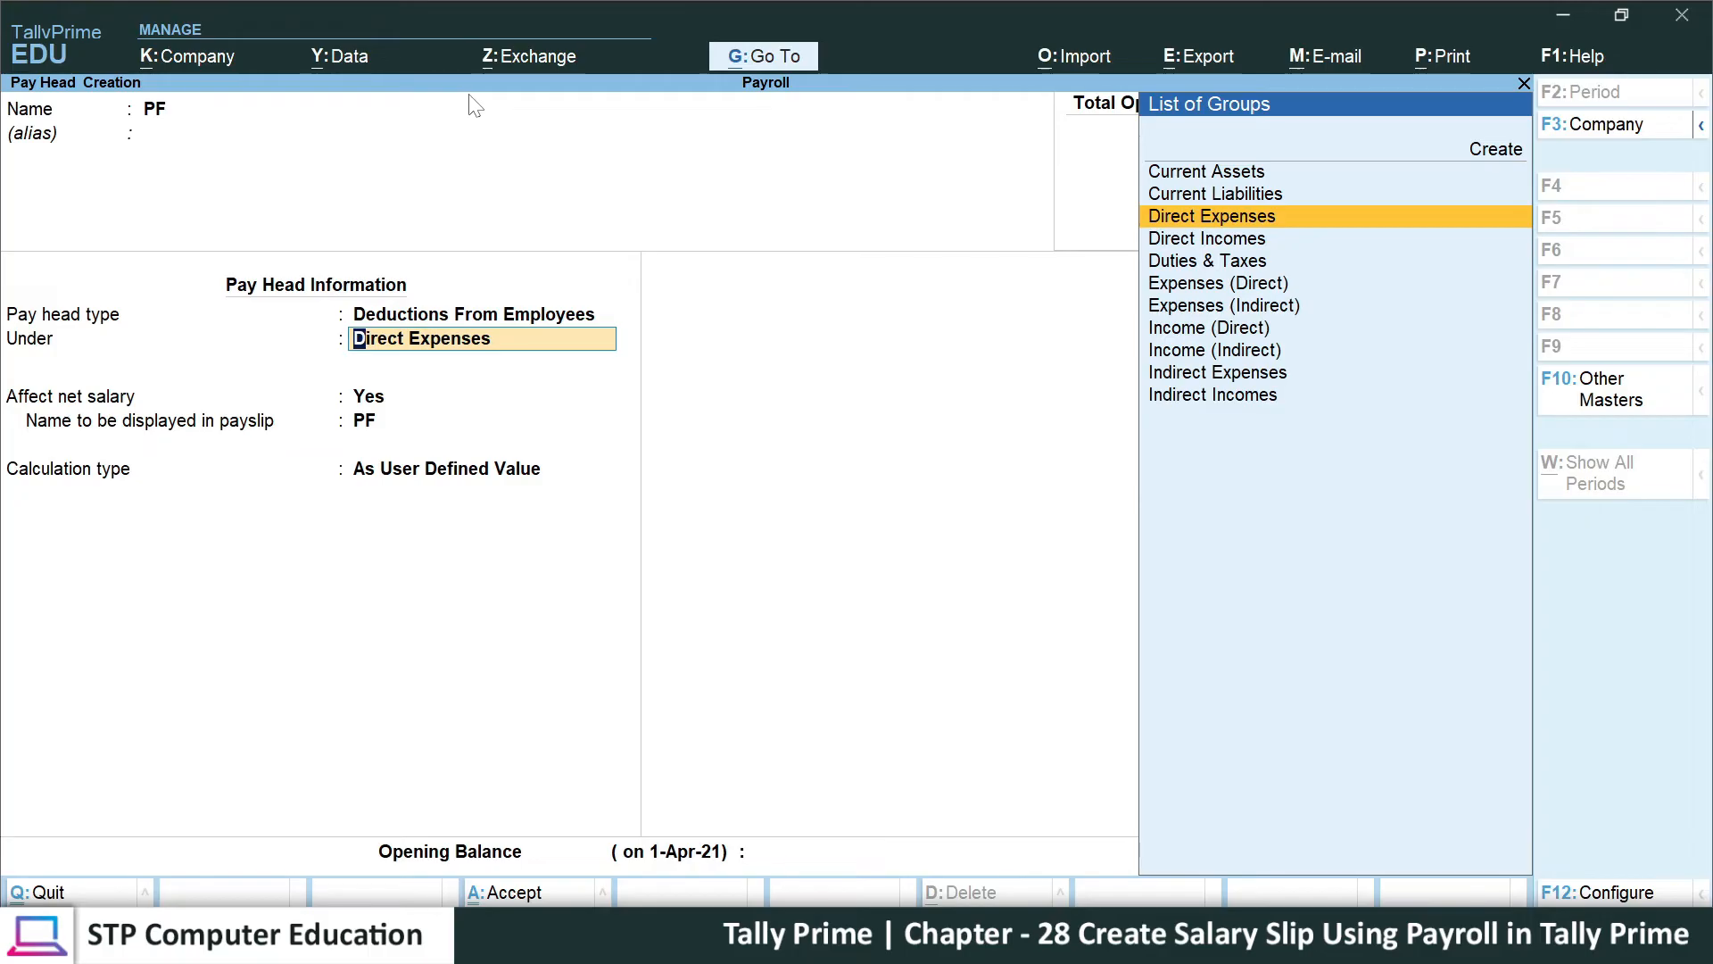
{"action": "key", "text": "Up"}
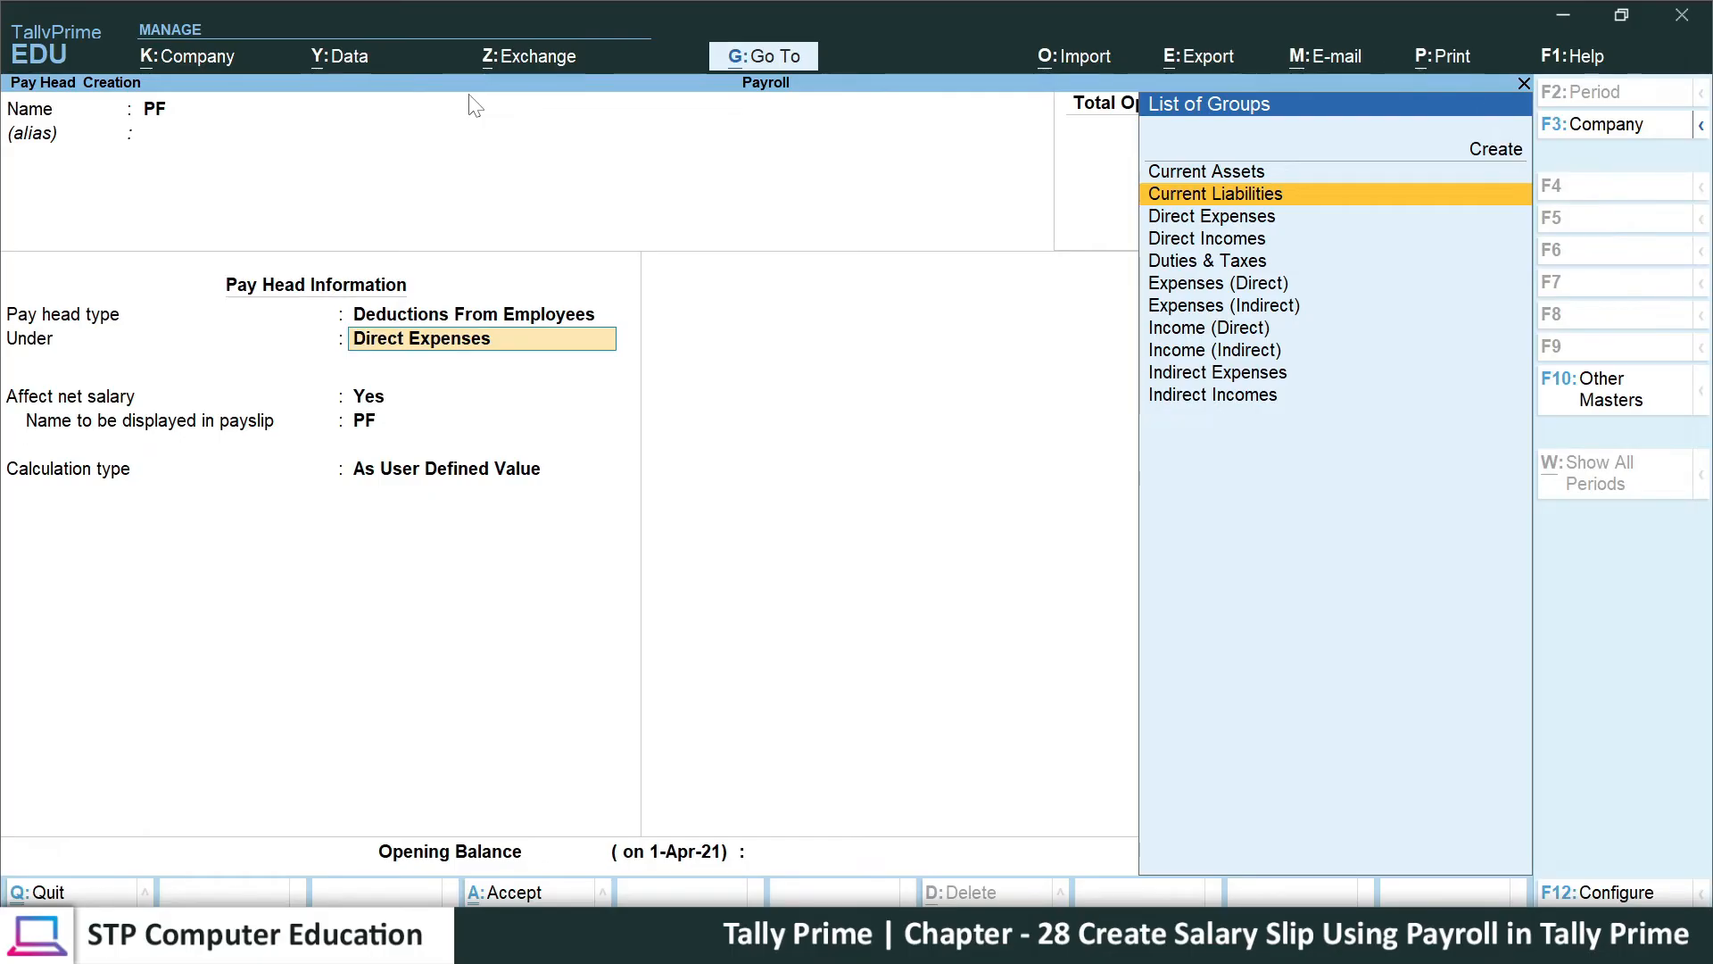
{"action": "key", "text": "Return"}
- Set the PF pay head's calculation type to As Computed Value with Normal Rounding, leaving the rounding limit blank
{"action": "key", "text": "Return"}
{"action": "key", "text": "Return"}
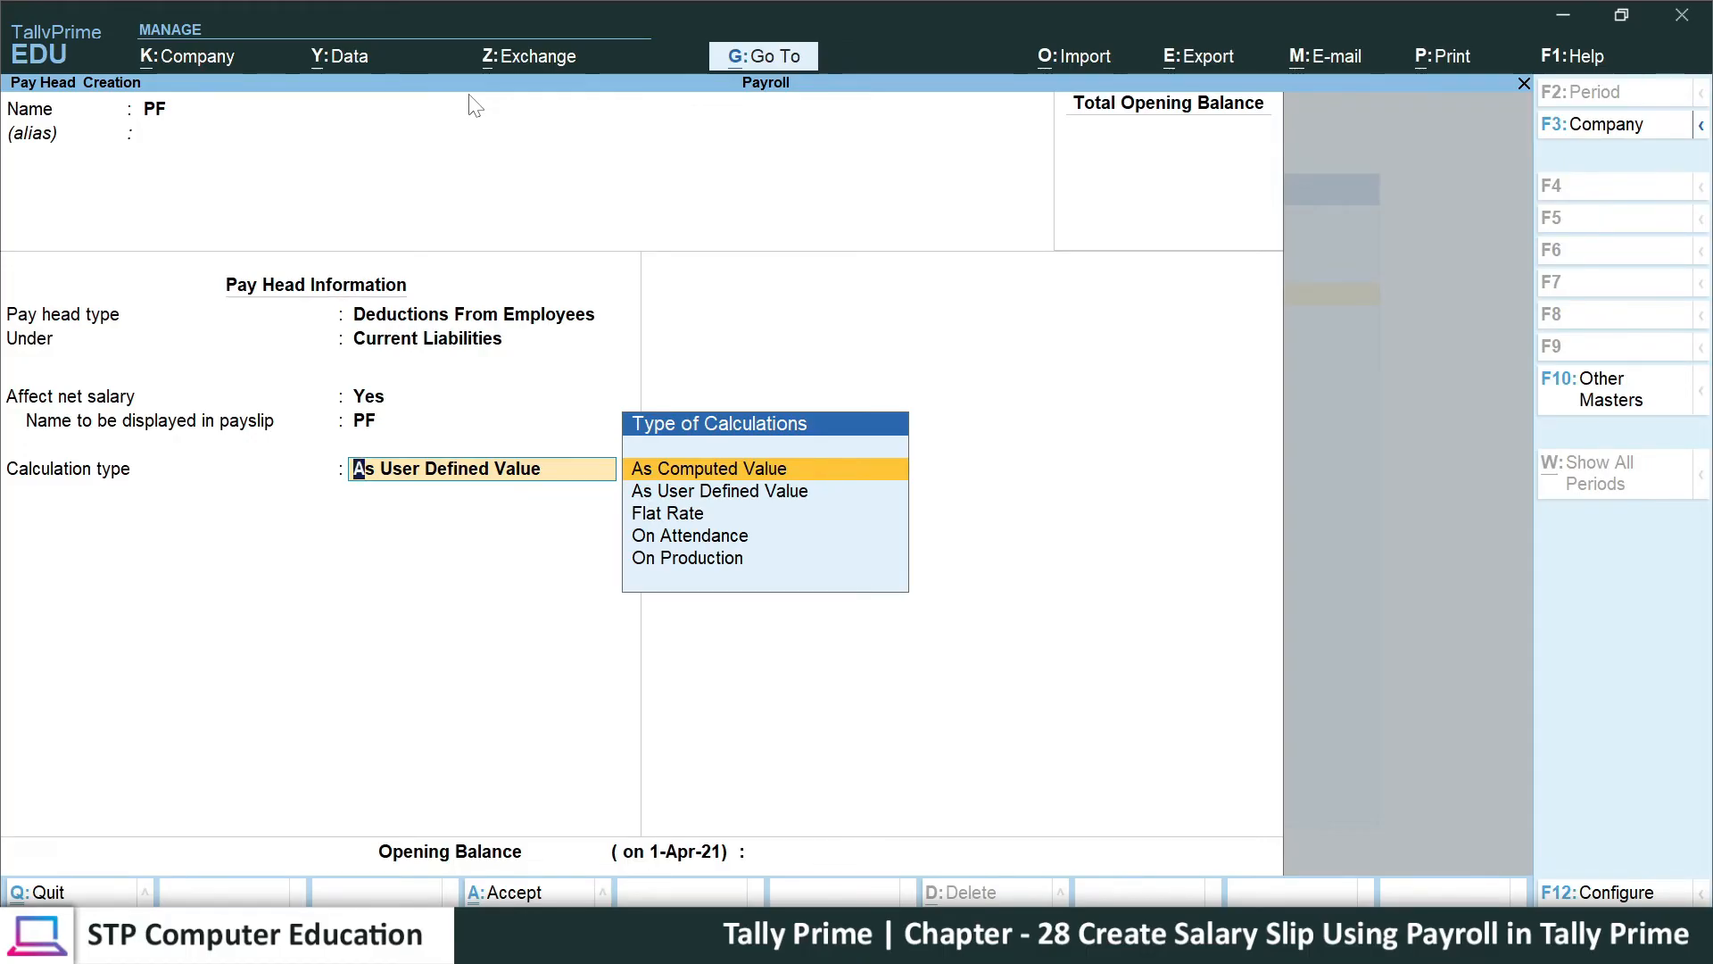
{"action": "key", "text": "Return"}
{"action": "key", "text": "Down"}
{"action": "key", "text": "Down"}
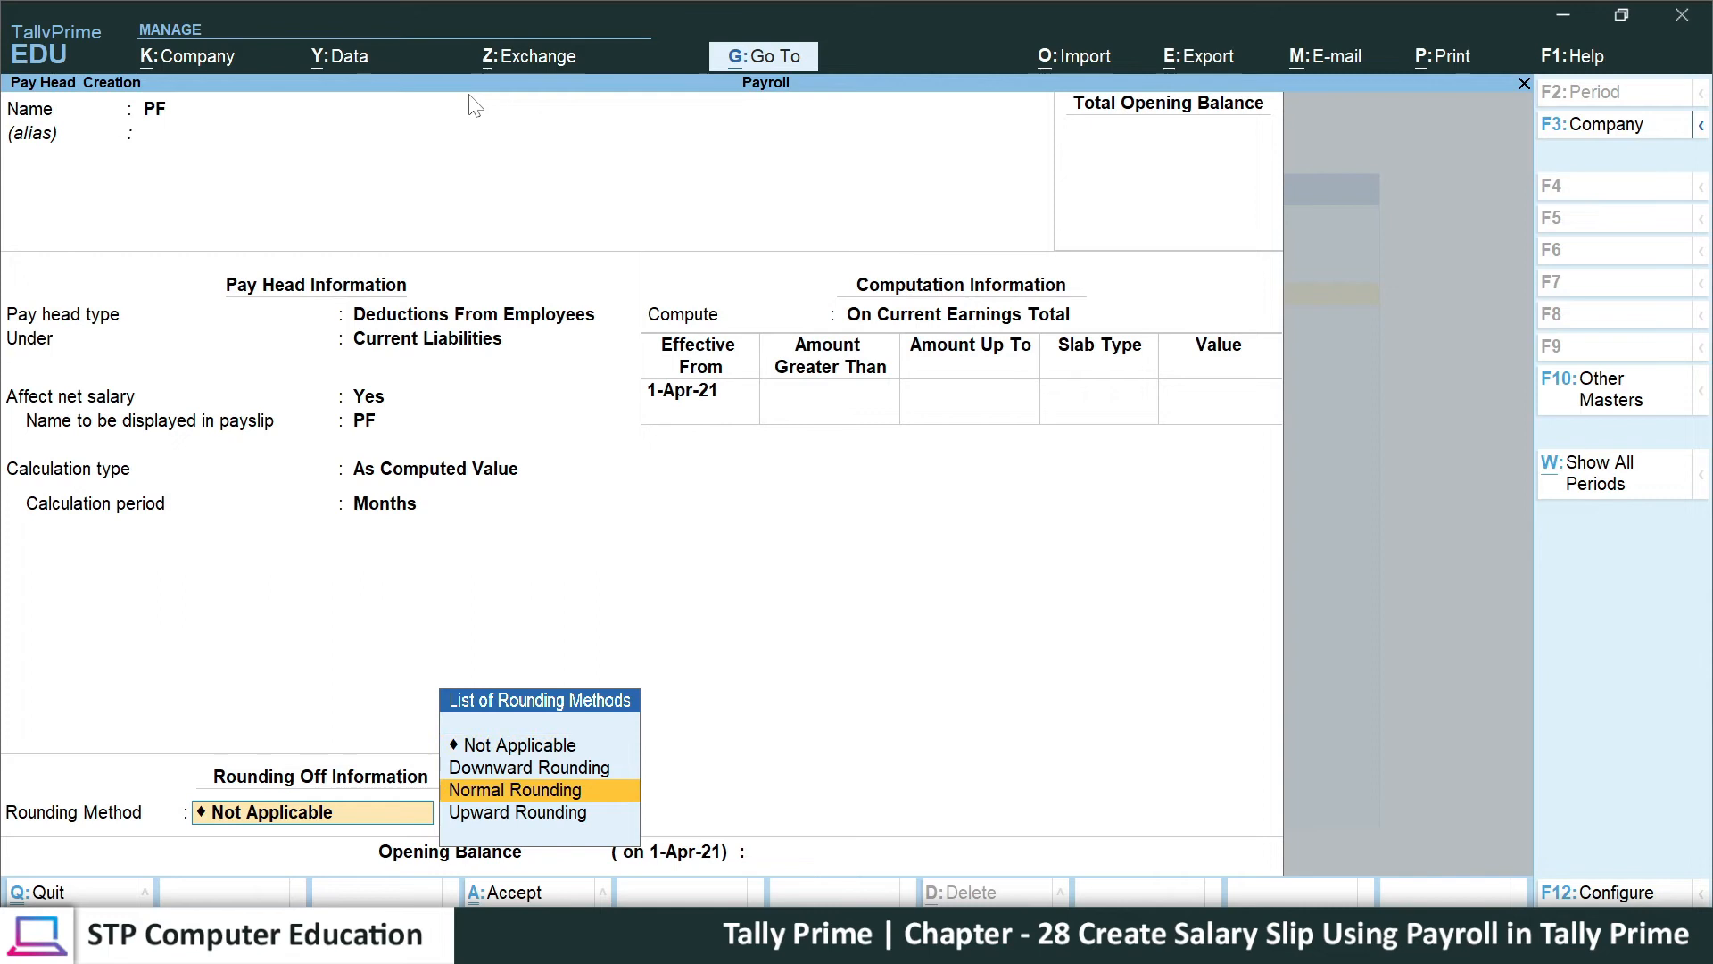
{"action": "key", "text": "Return"}
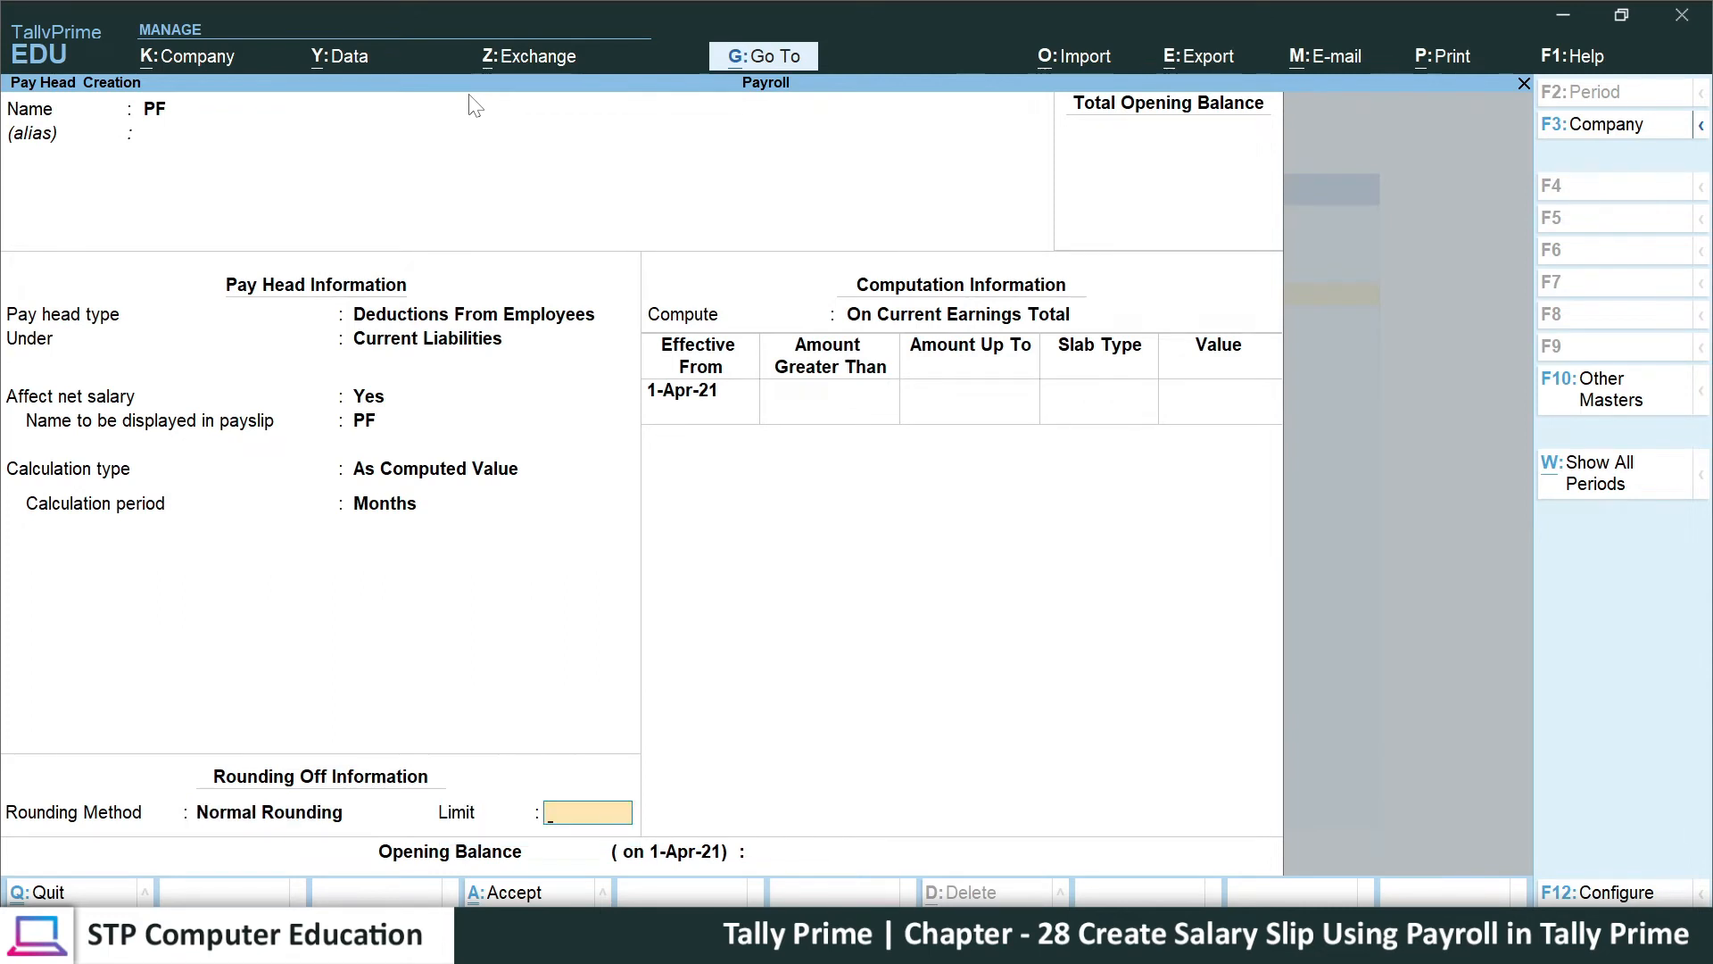
{"action": "key", "text": "Return"}
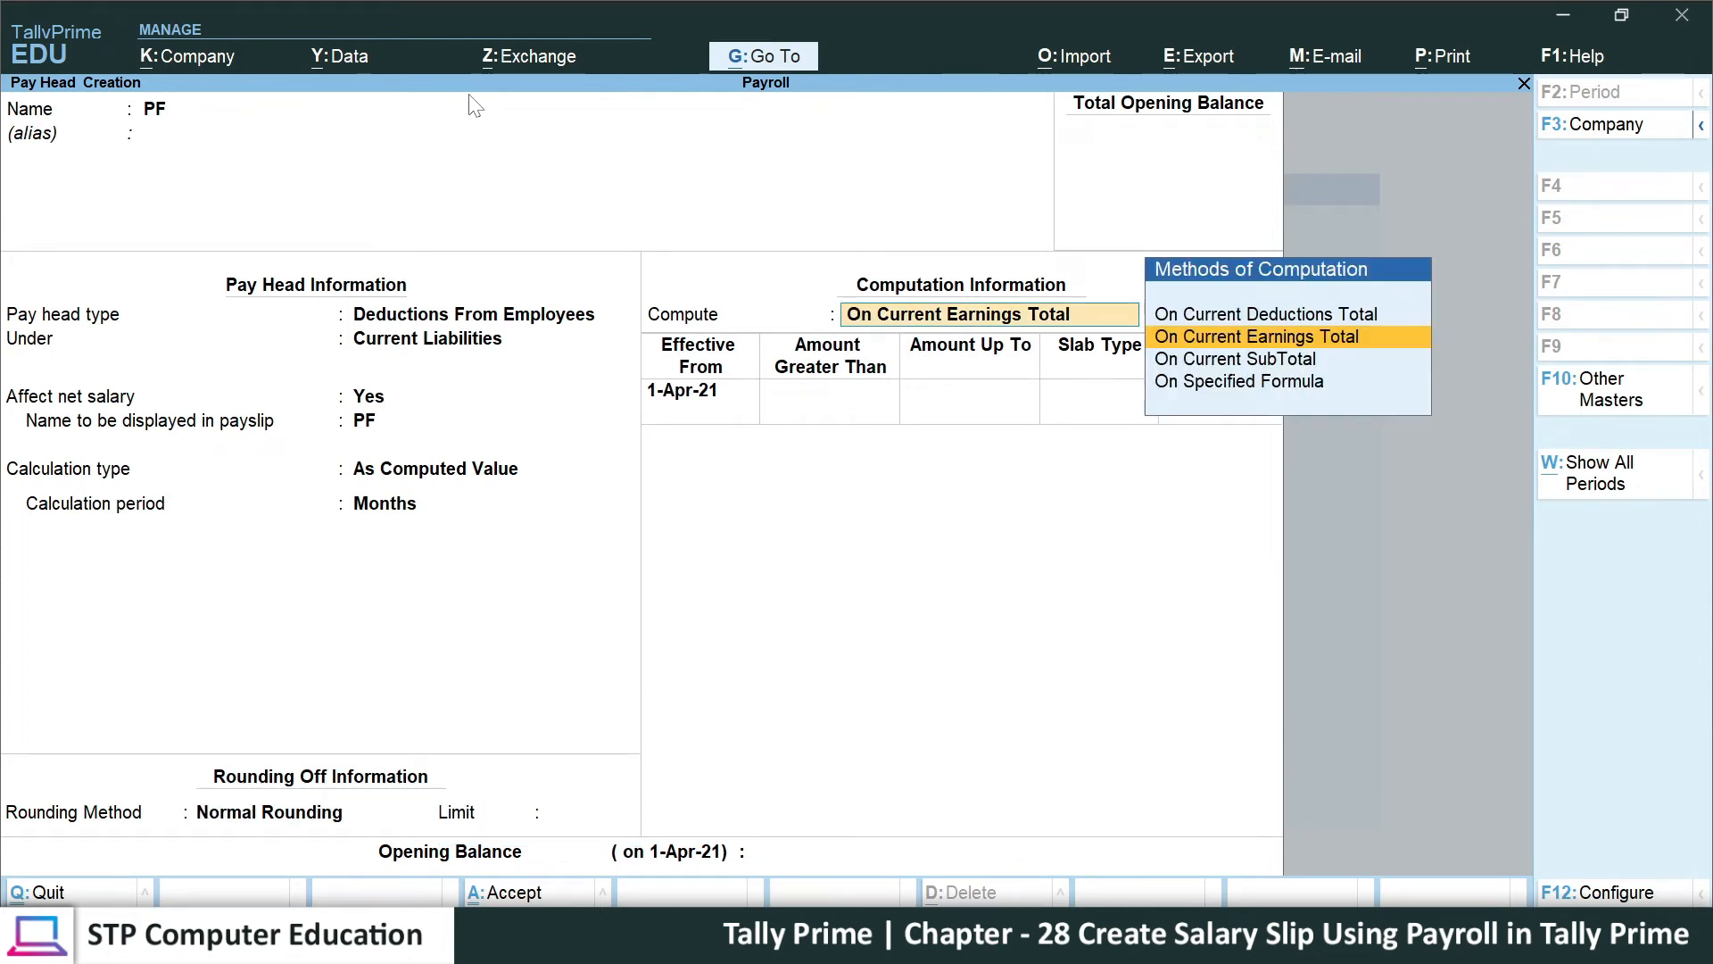
- Compute the PF pay head On Specified Formula, using only the BASIC SALARY pay head in the formula
{"action": "key", "text": "Down"}
{"action": "key", "text": "Down"}
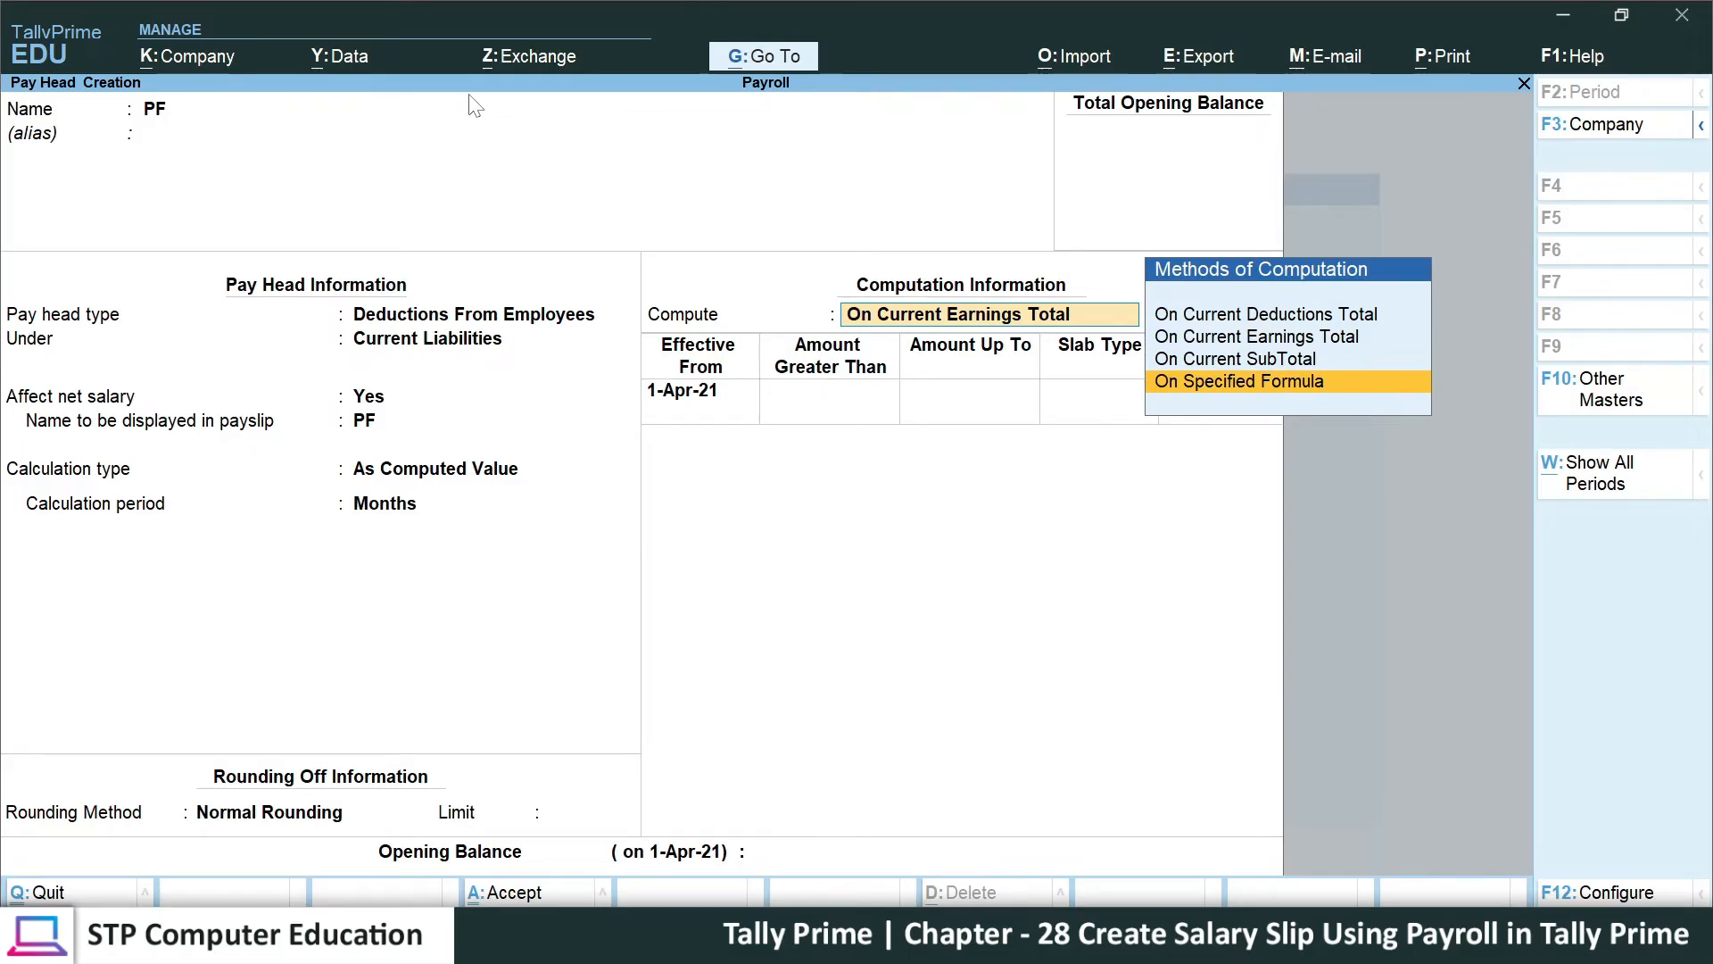
{"action": "key", "text": "Return"}
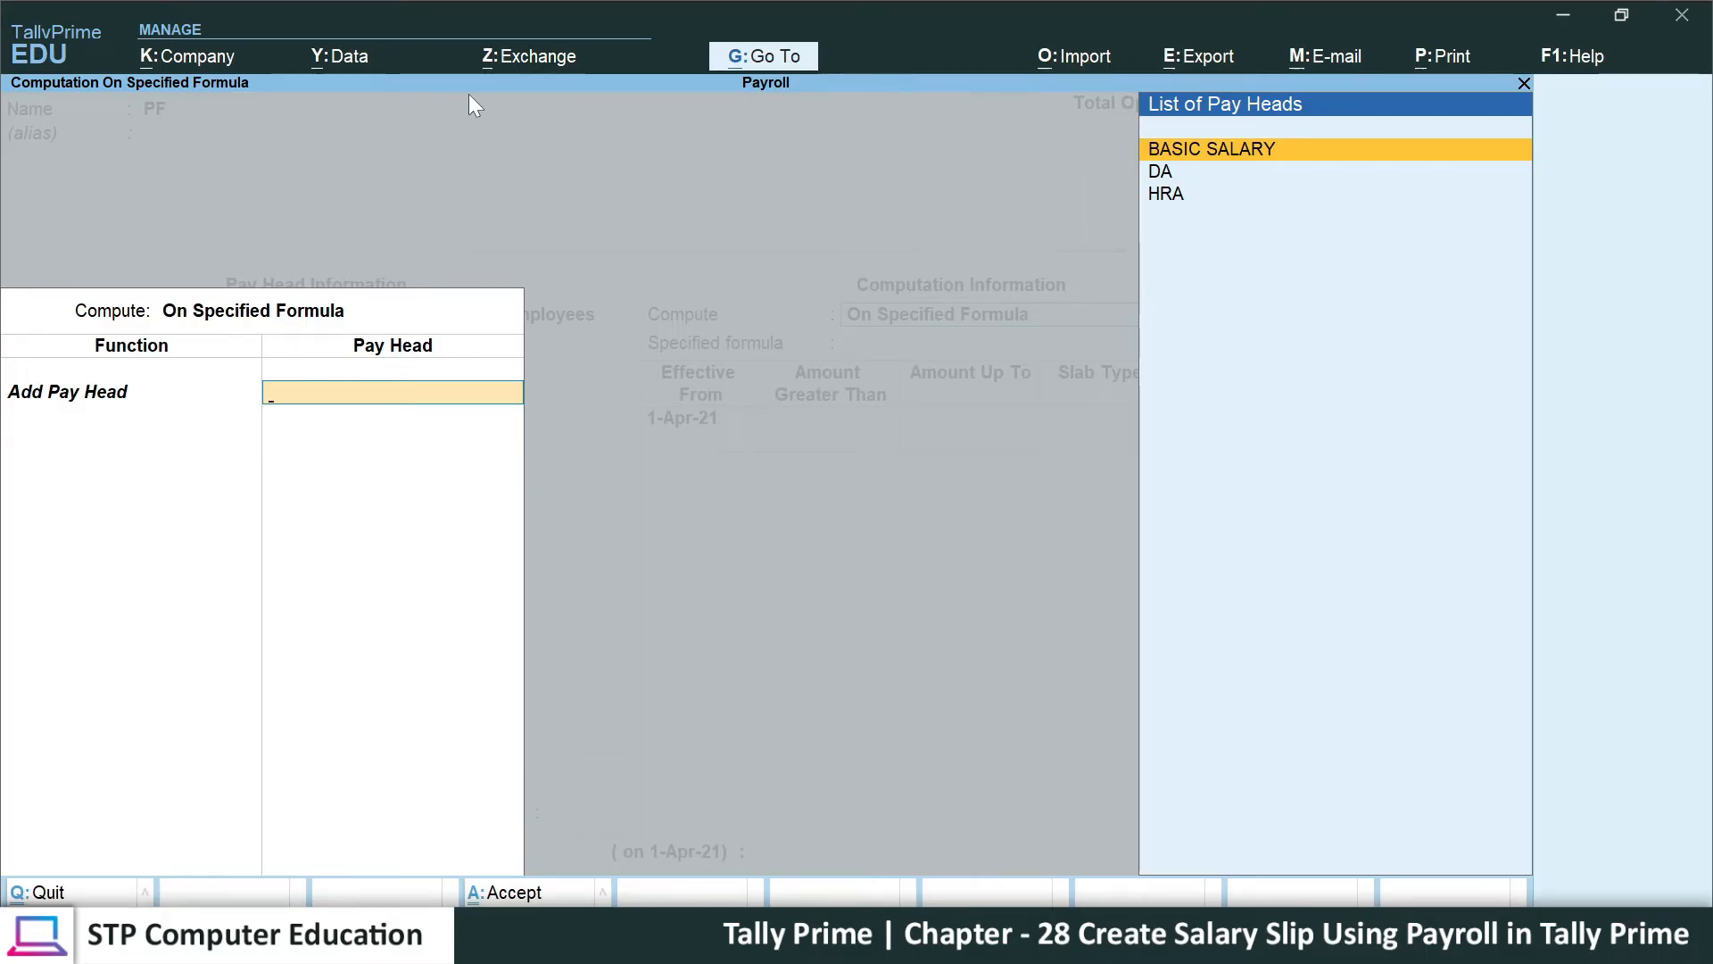
{"action": "key", "text": "Return"}
{"action": "key", "text": "Return"}
- Add a PF slab effective 1-Apr-21 for amounts up to 20,000, with slab type Percentage and value 5%
{"action": "key", "text": "Return"}
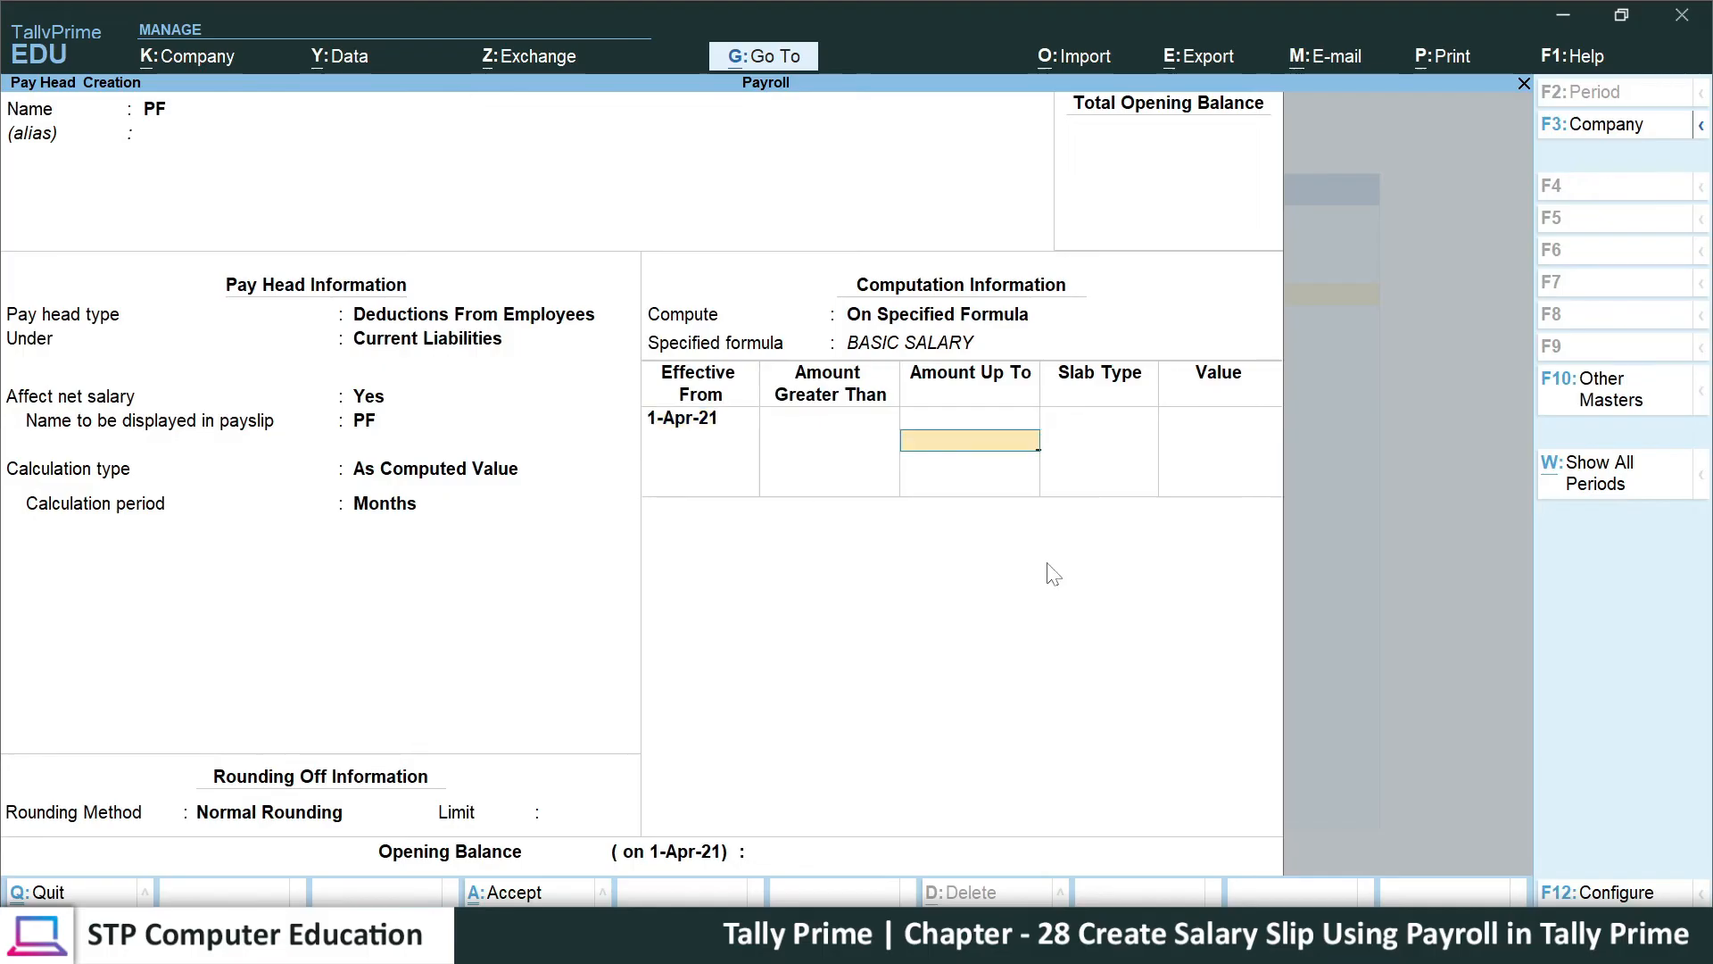
{"action": "type", "text": "20000"}
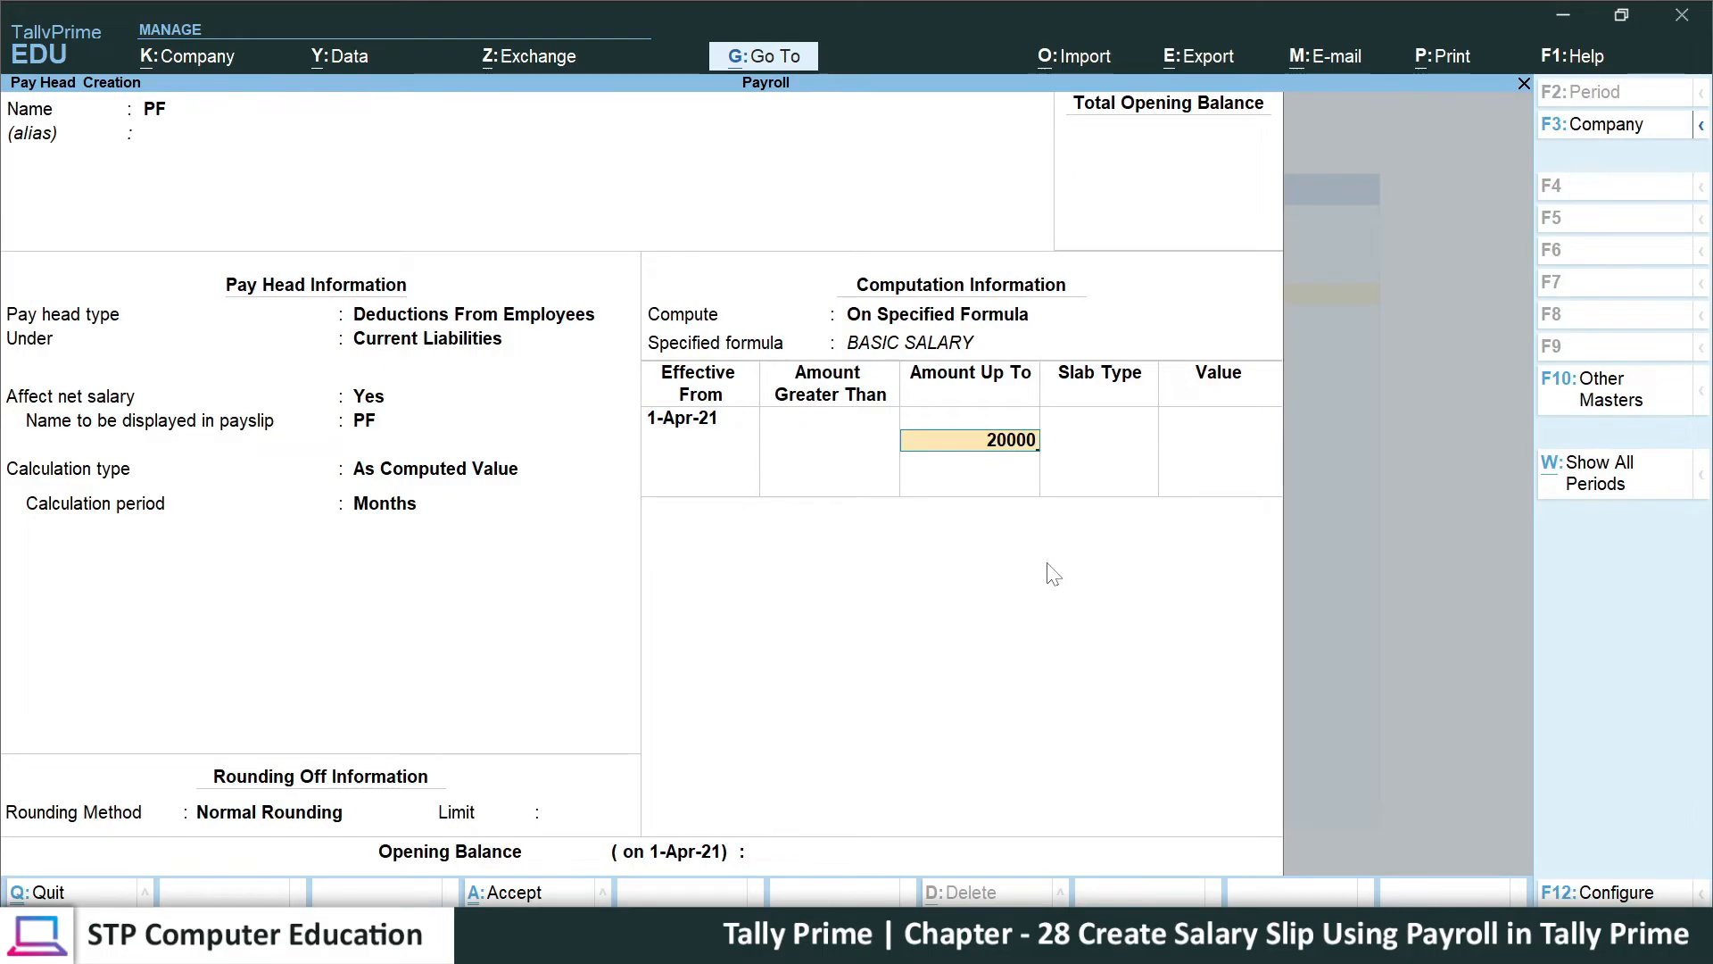
{"action": "key", "text": "Return"}
{"action": "key", "text": "Return"}
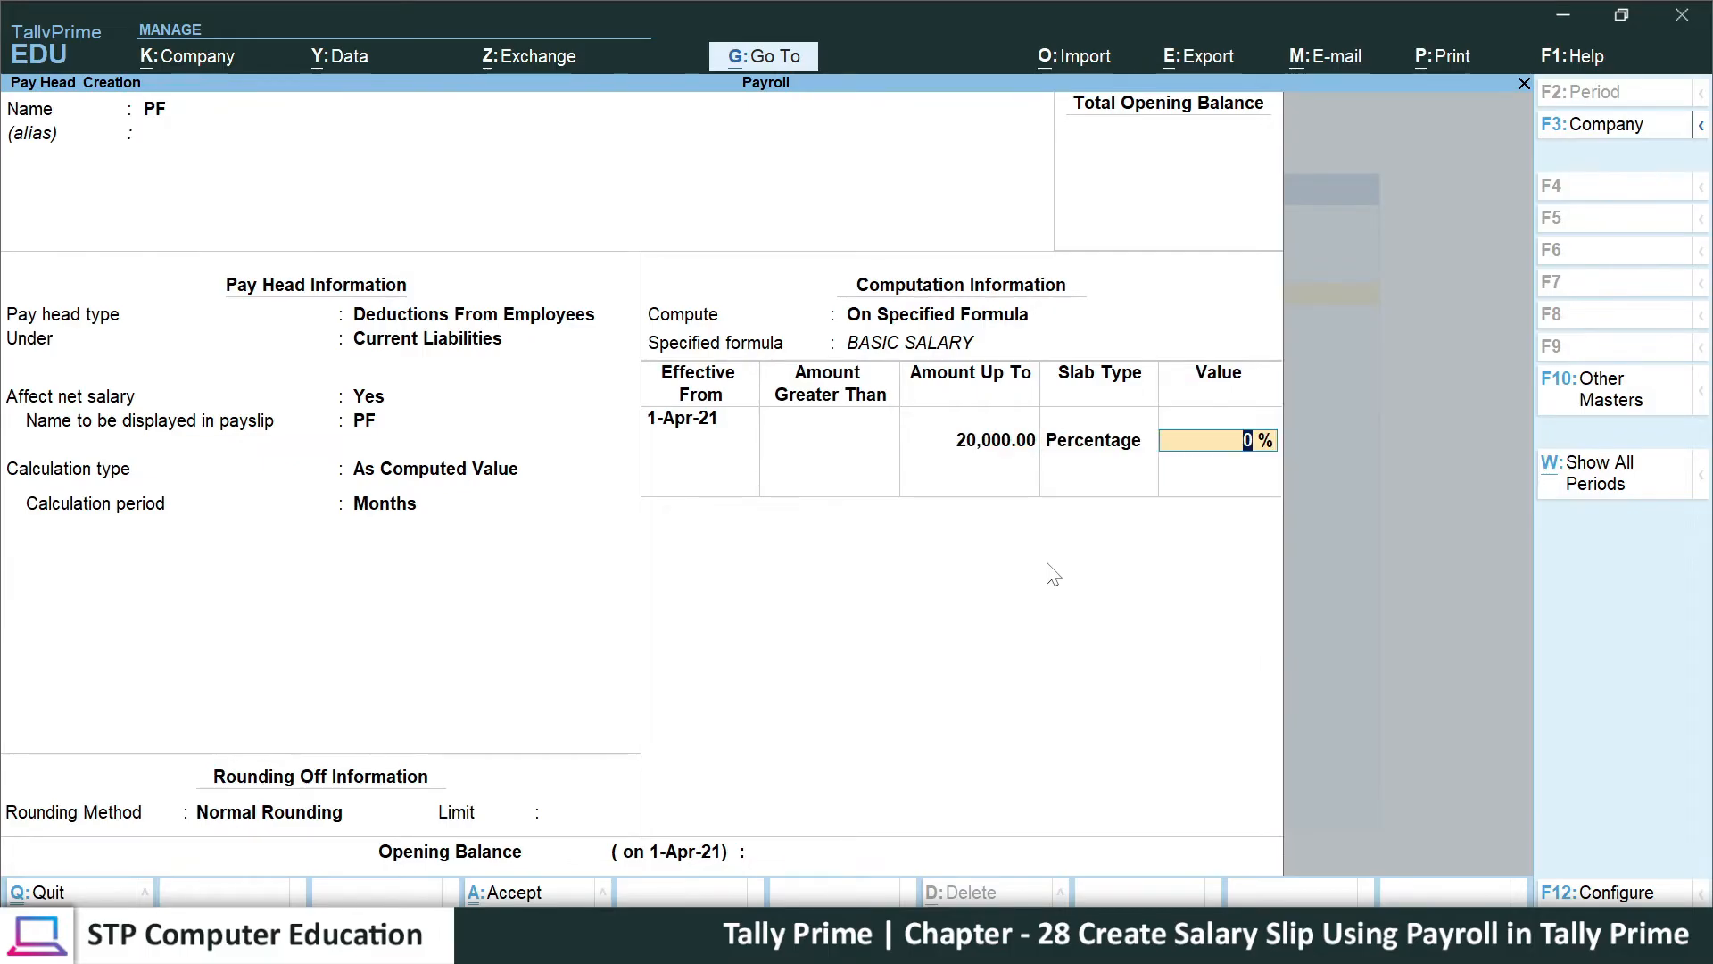
{"action": "type", "text": "5"}
{"action": "key", "text": "Return"}
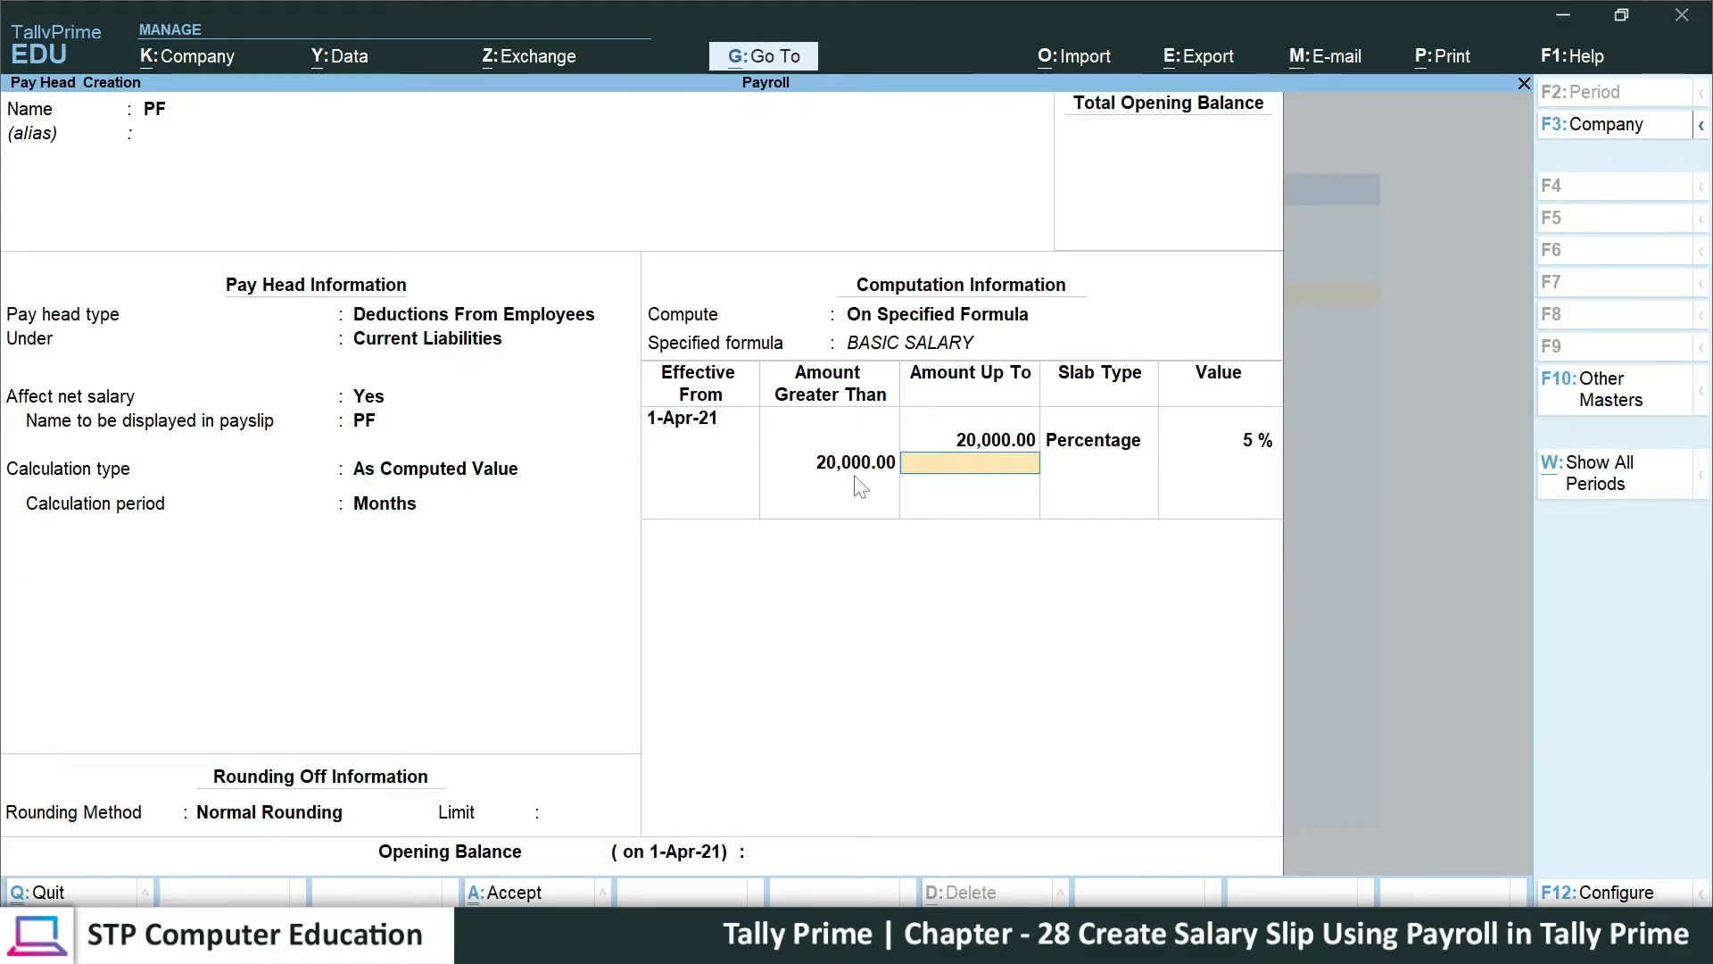
- Add a 10% Percentage slab for amounts above 20,000 with no upper limit, and save the PF pay head without an opening balance
{"action": "key", "text": "Return"}
{"action": "key", "text": "Return"}
{"action": "type", "text": "10"}
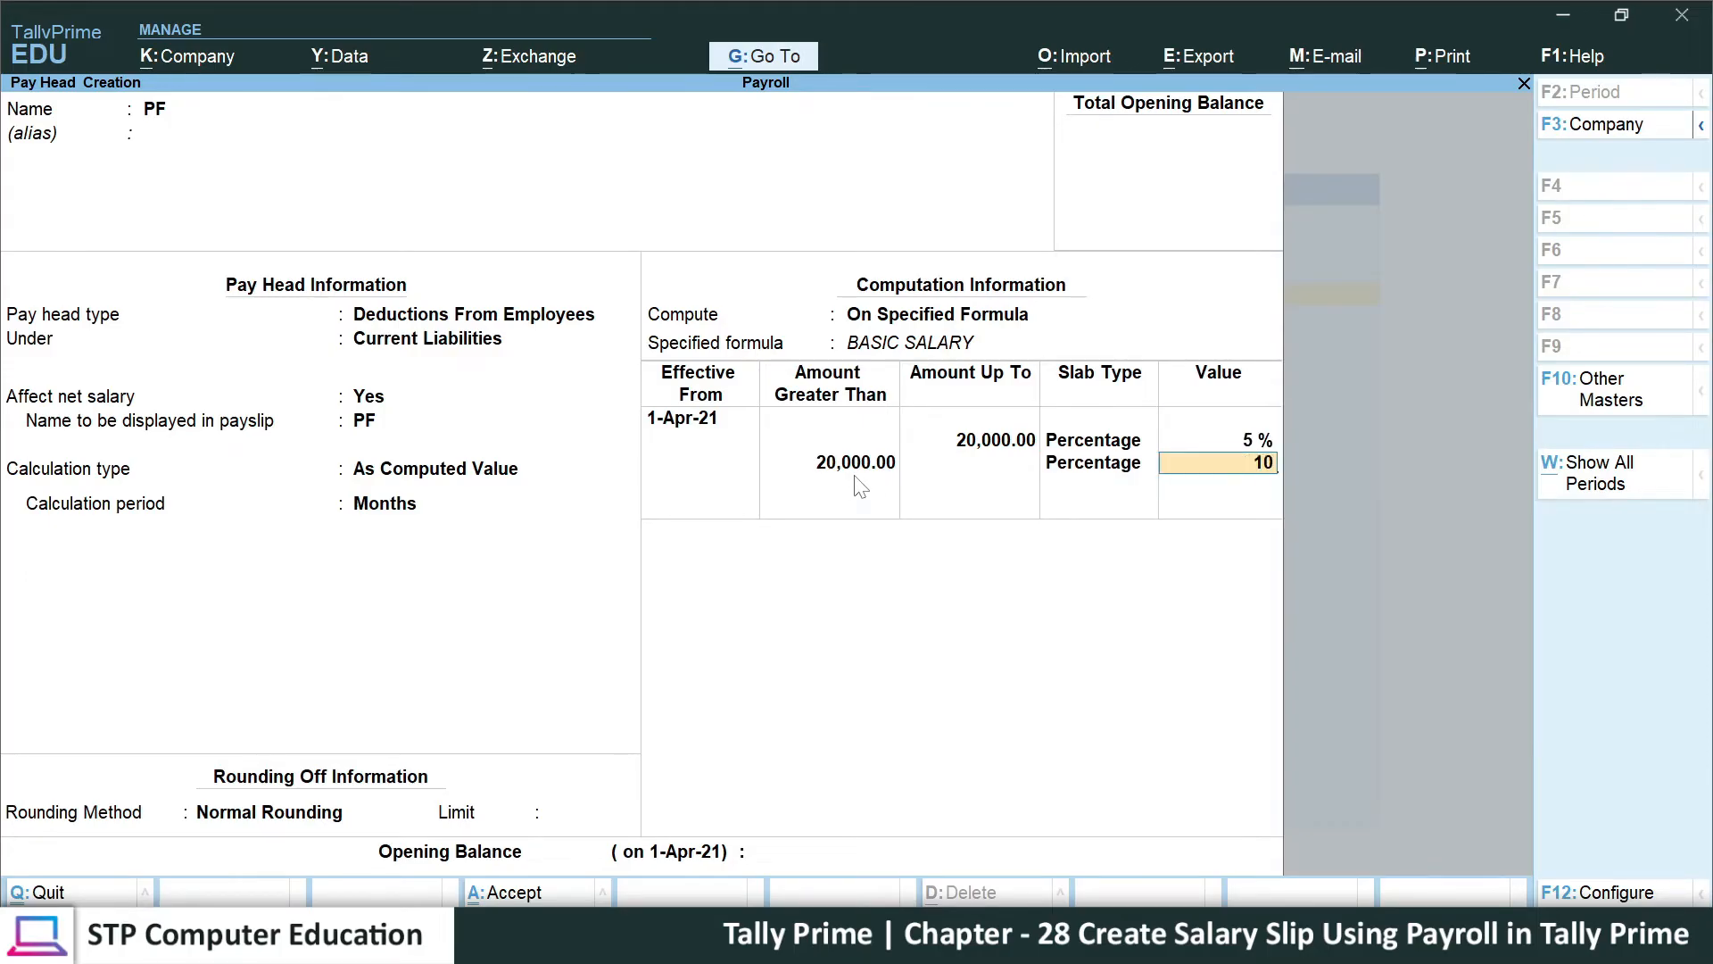
{"action": "key", "text": "Return"}
{"action": "key", "text": "Return"}
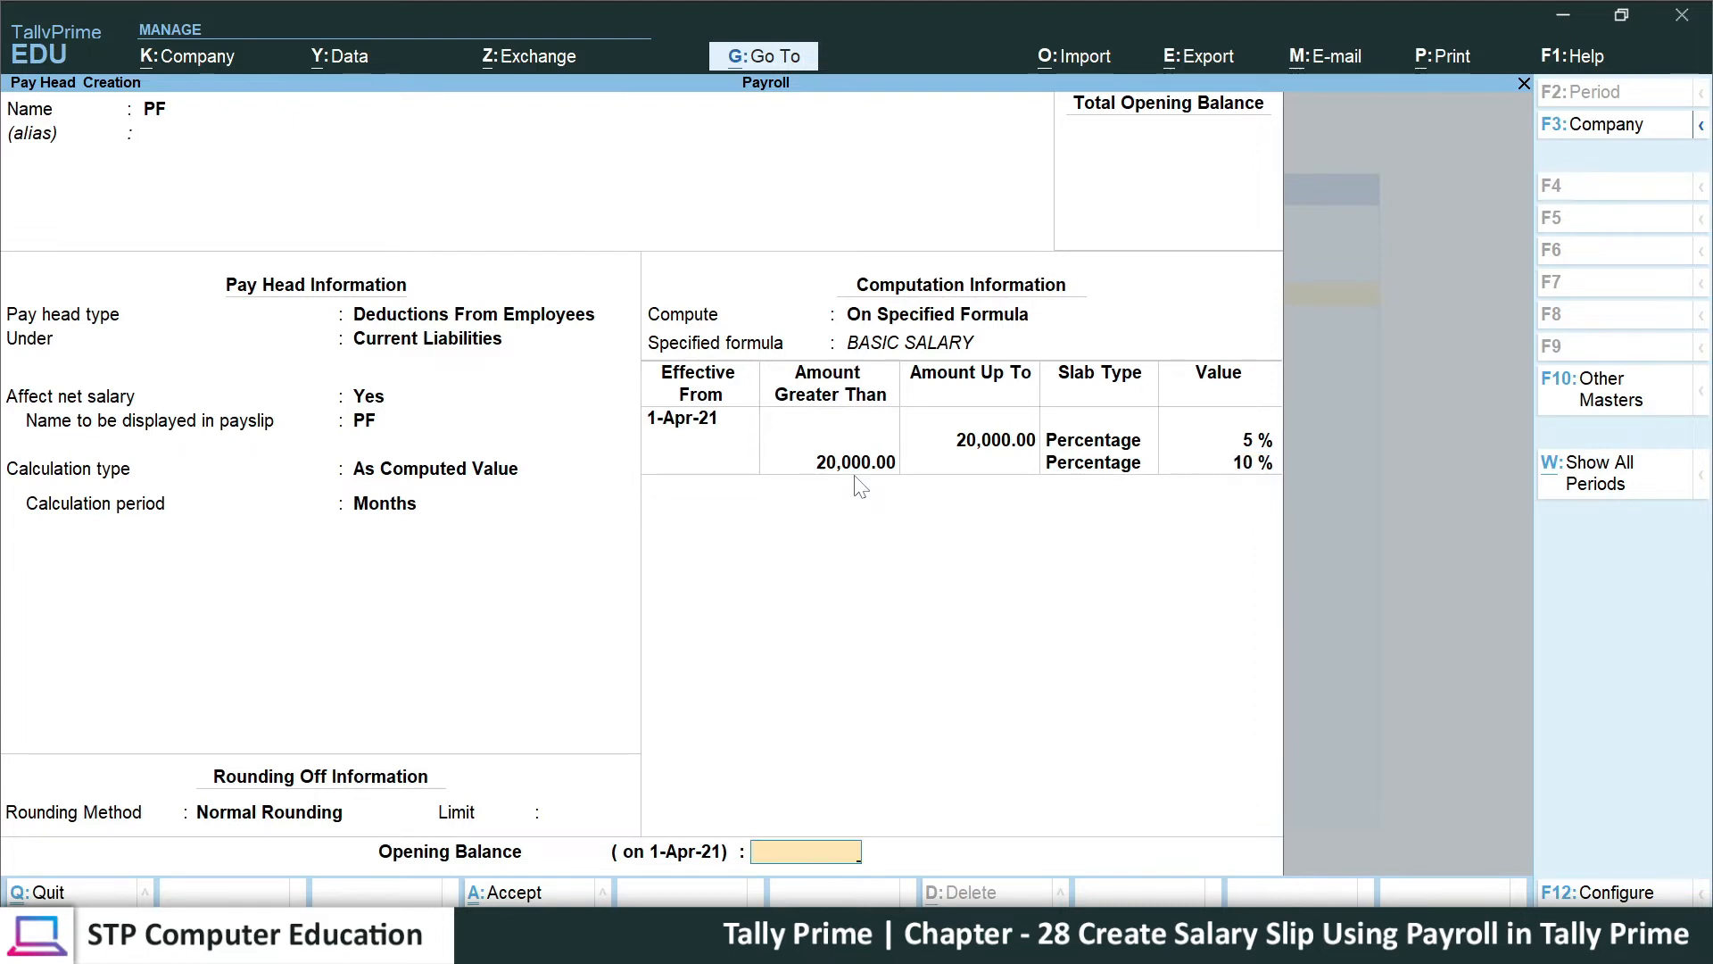
{"action": "key", "text": "Return"}
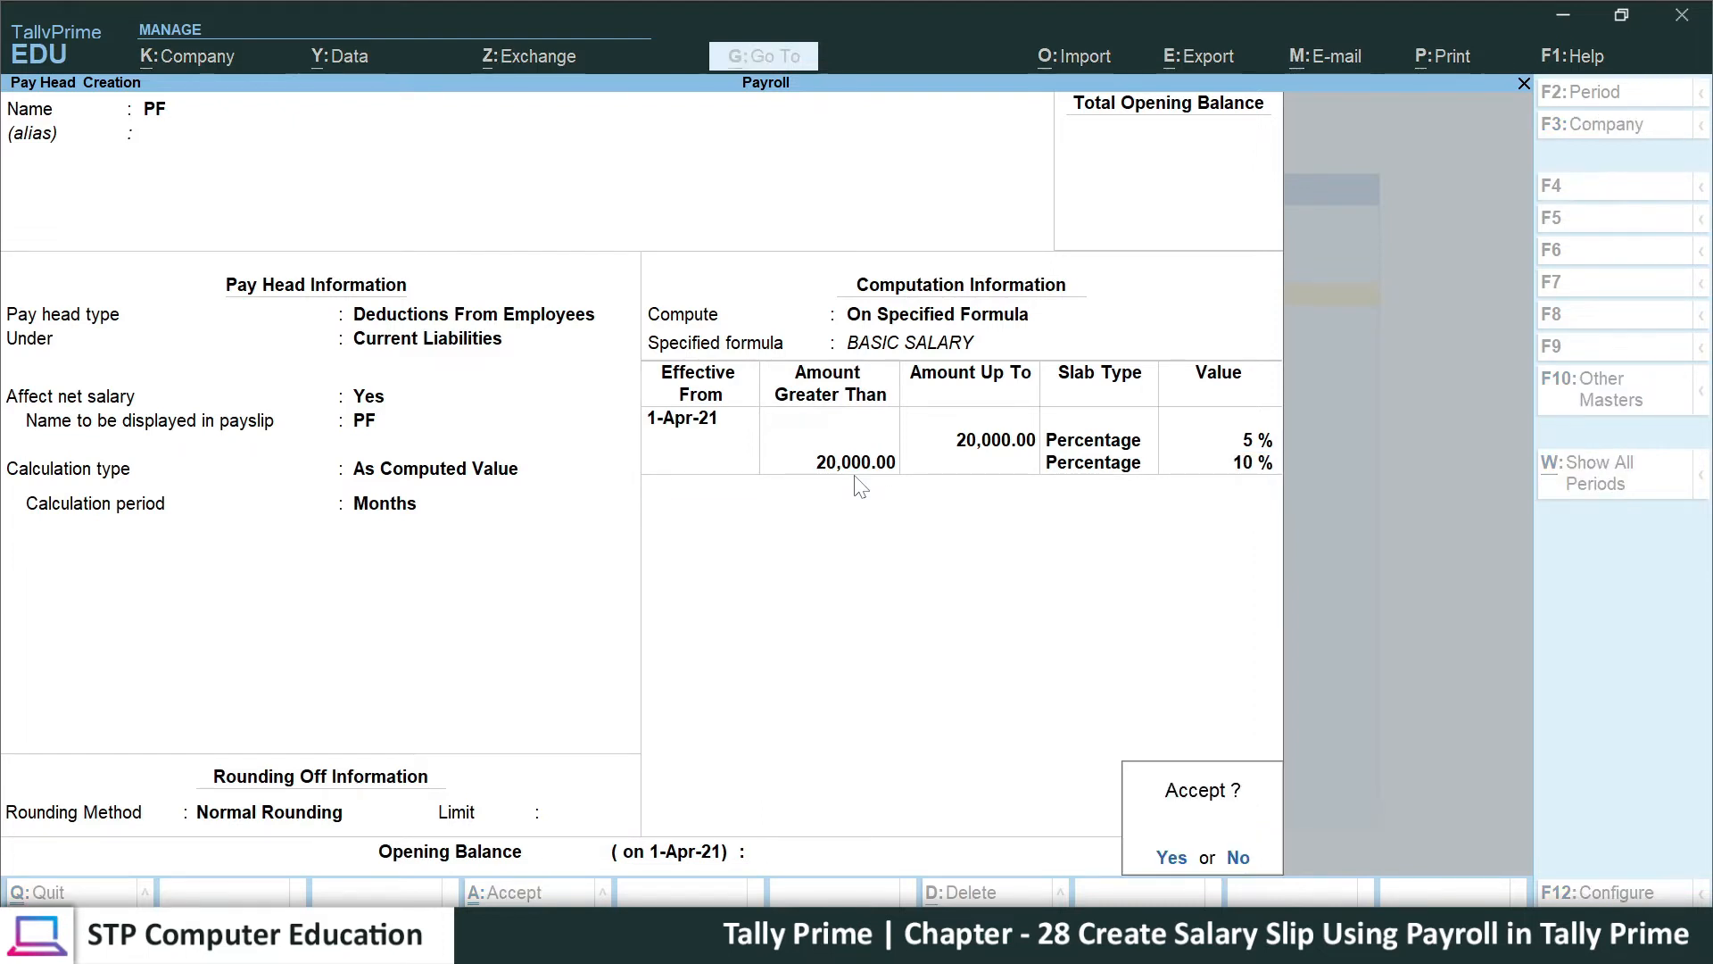
{"action": "key", "text": "Return"}
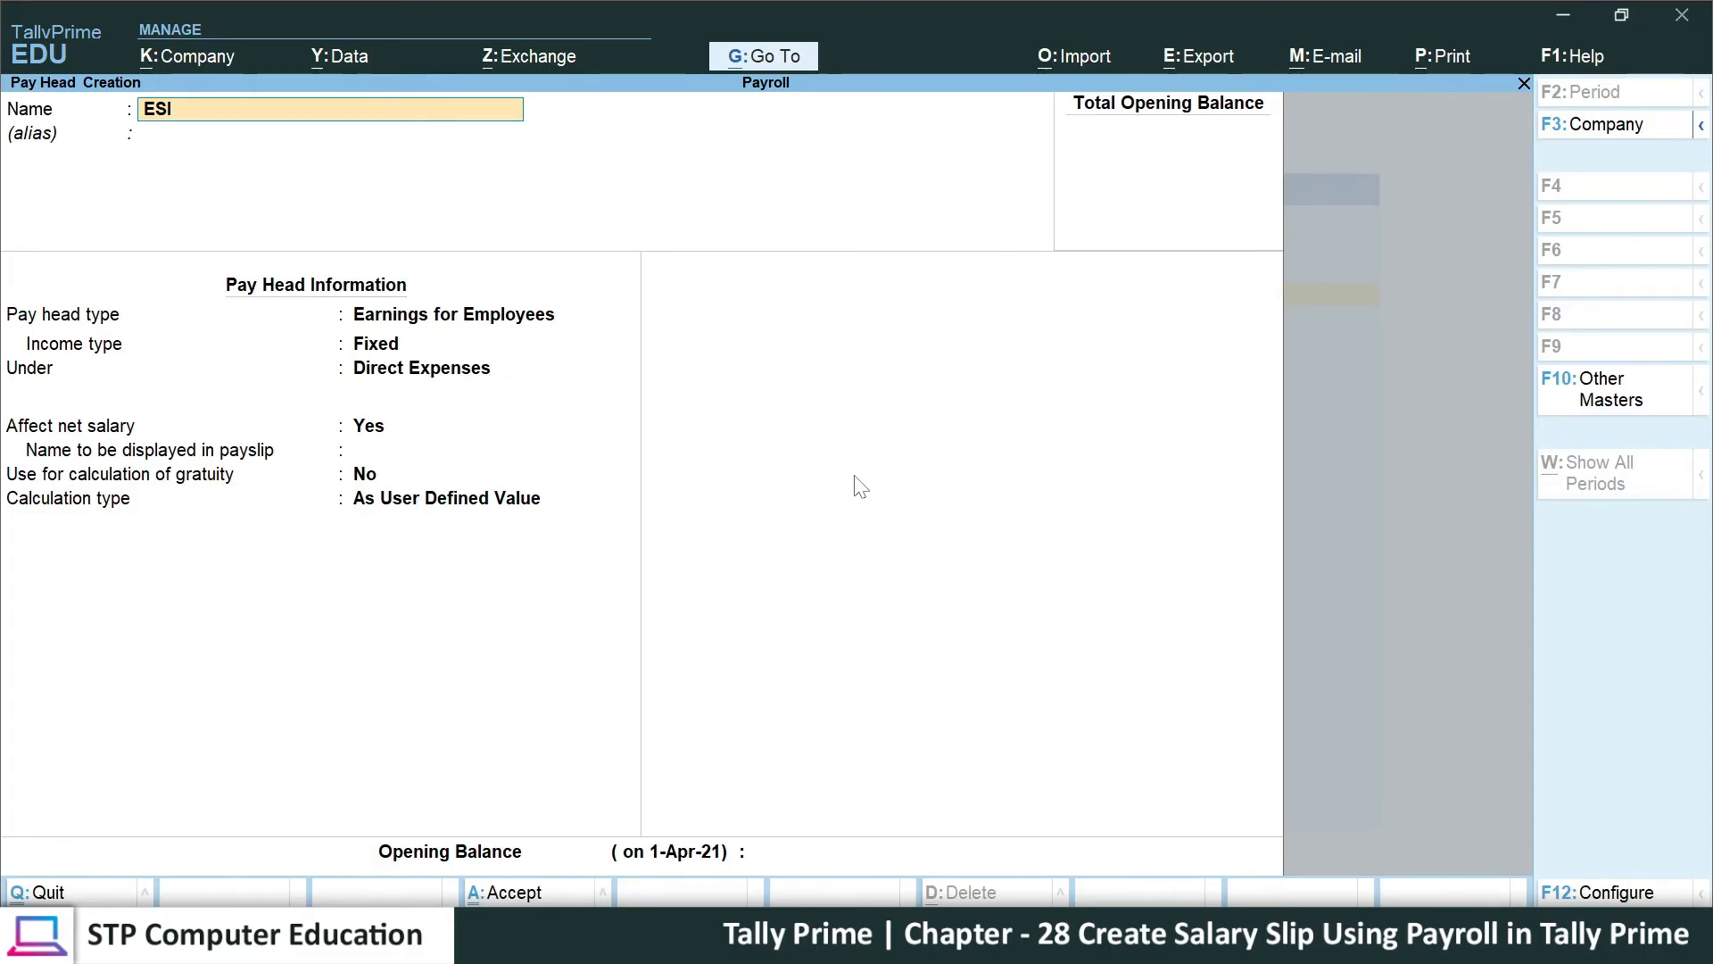
- Name the next pay head ESI, with type Deductions From Employees, under the Current Liabilities group
{"action": "key", "text": "Return"}
{"action": "key", "text": "Return"}
{"action": "key", "text": "Up"}
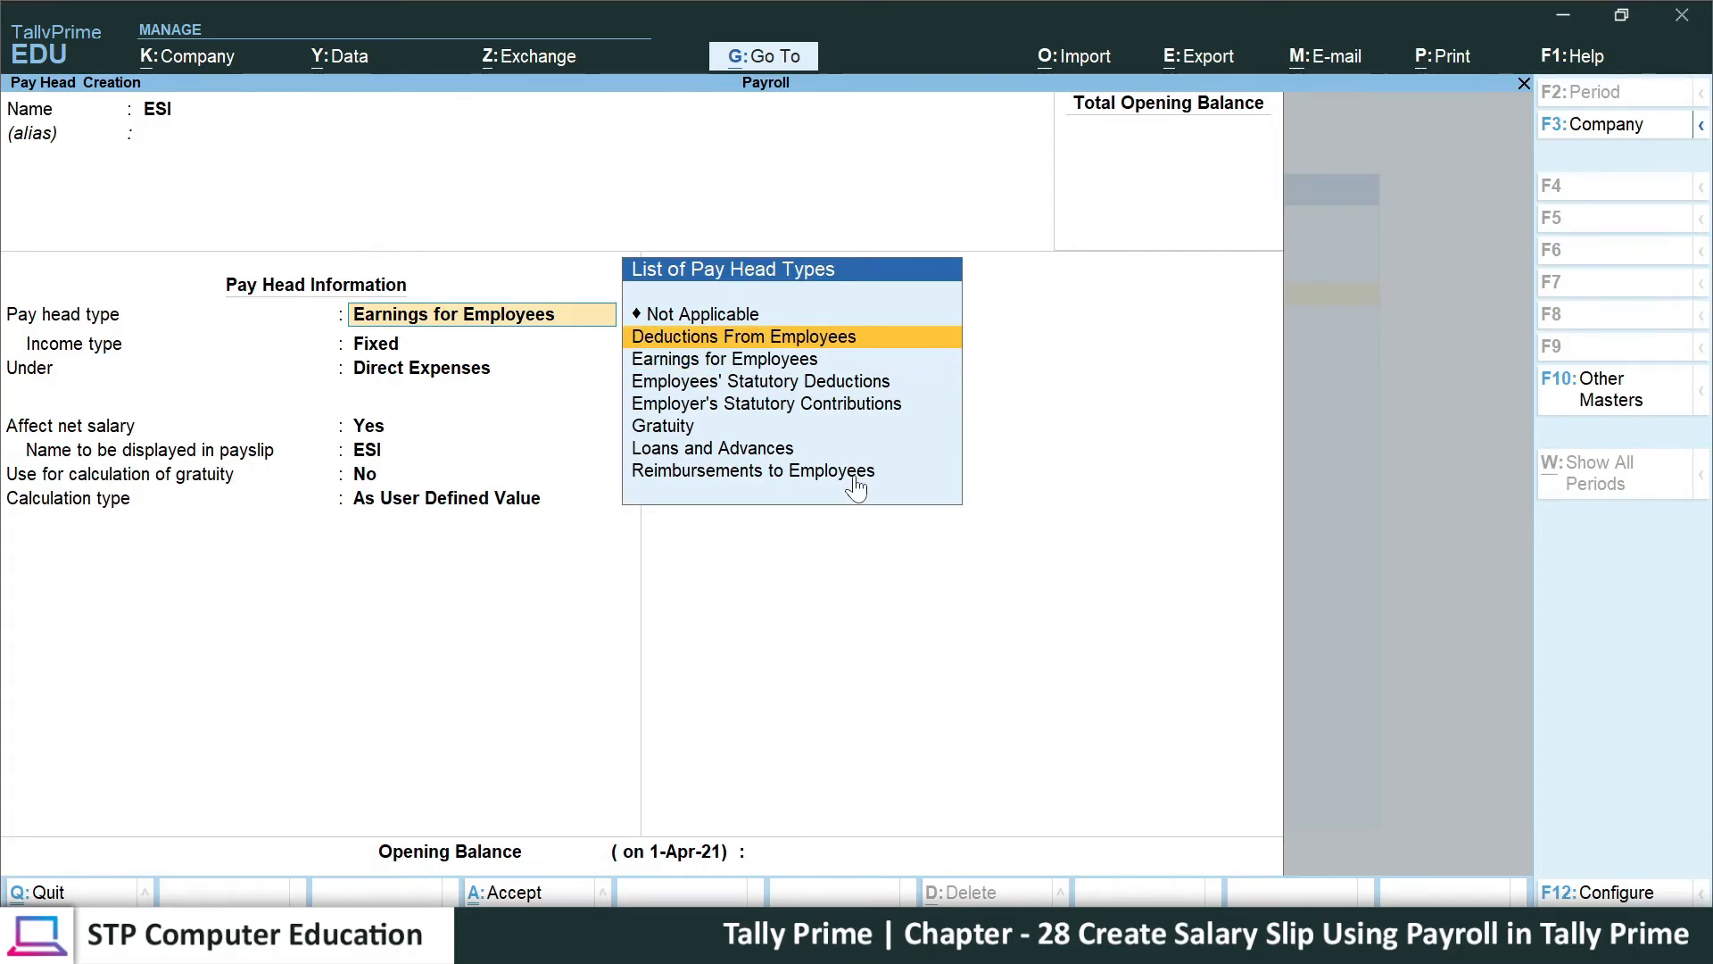
{"action": "key", "text": "Return"}
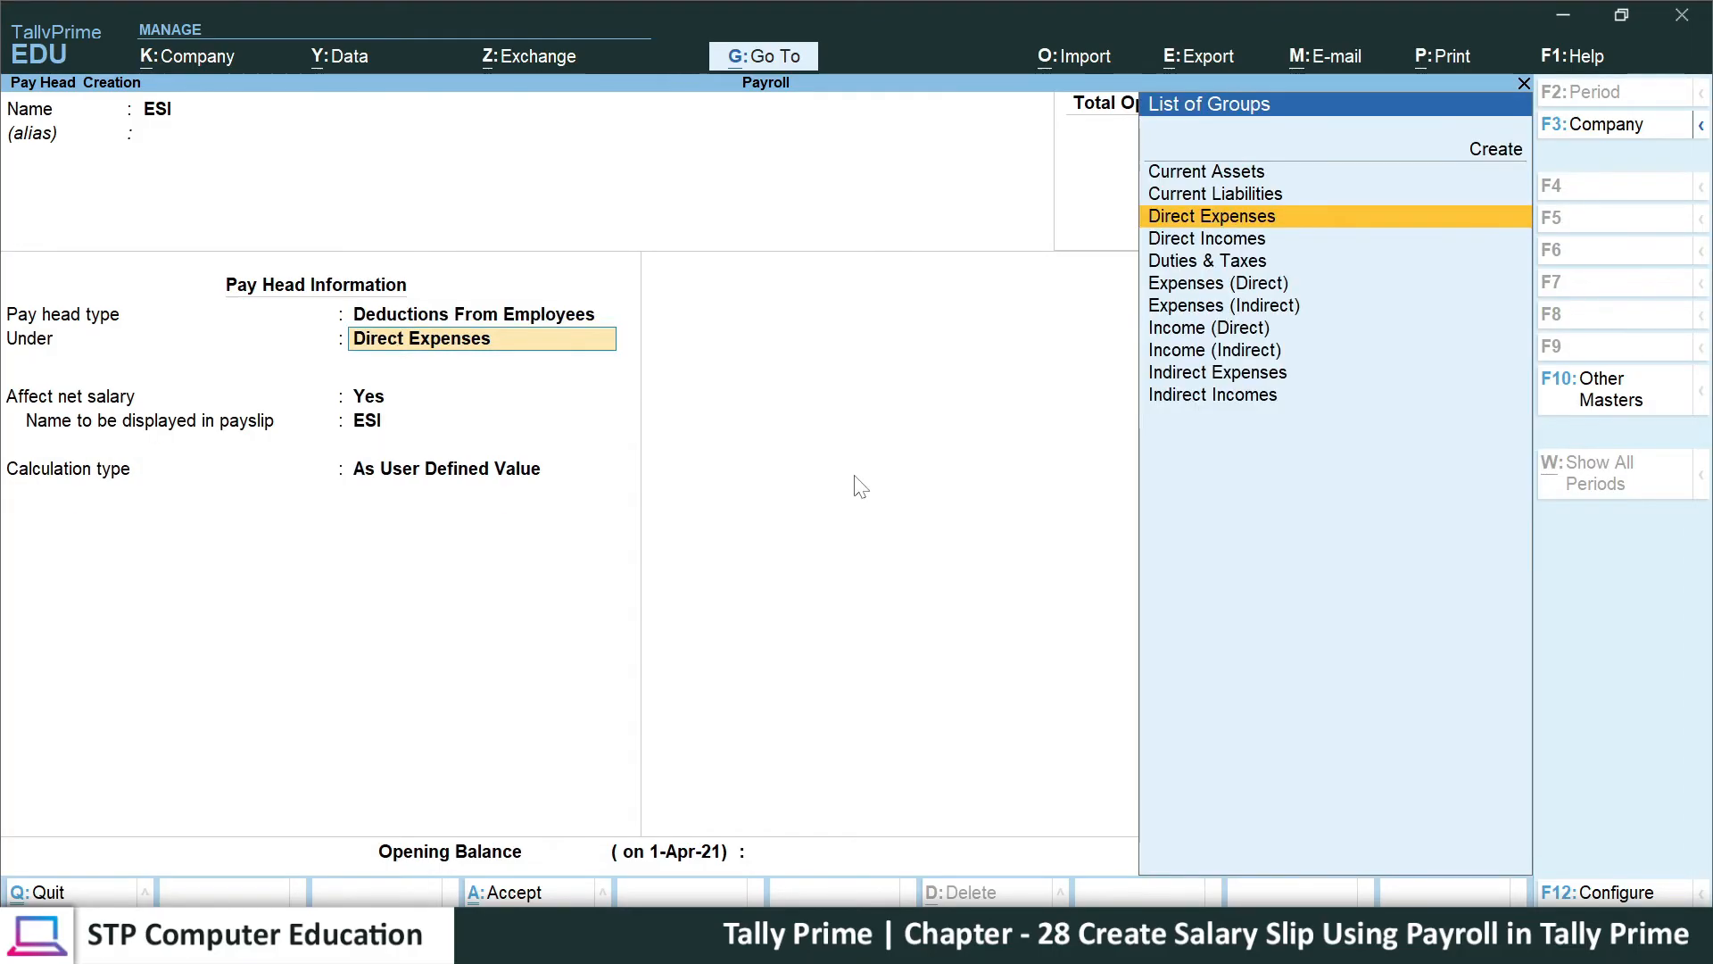
{"action": "key", "text": "Up"}
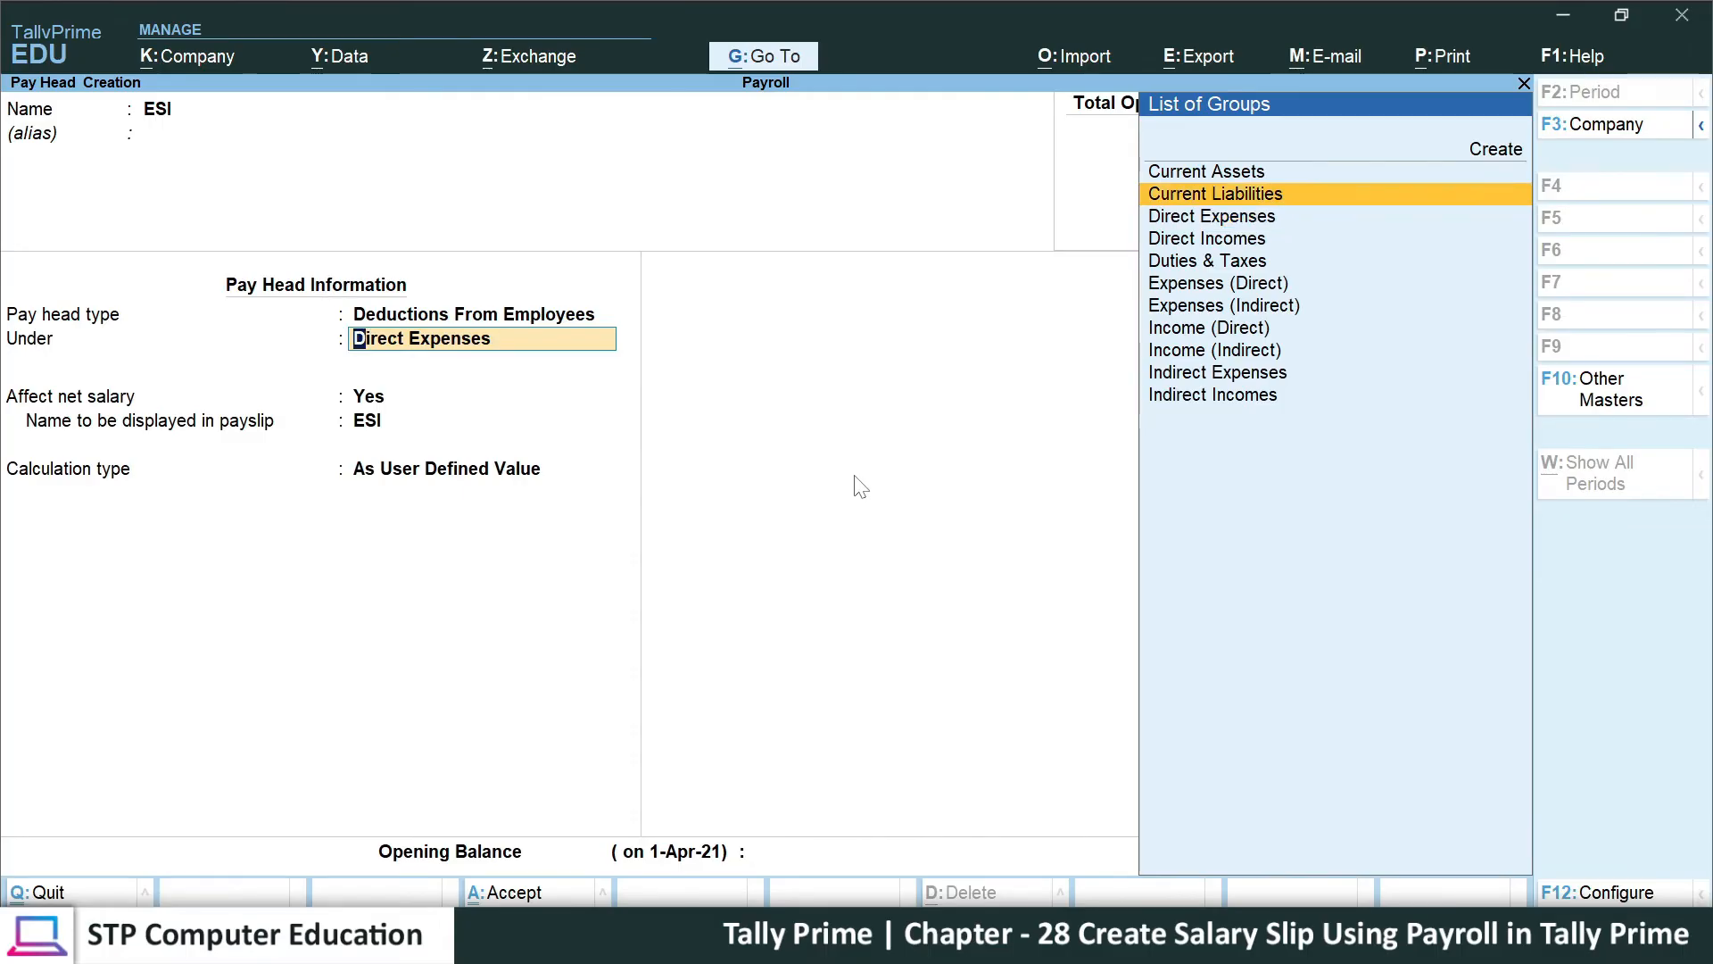
{"action": "key", "text": "Return"}
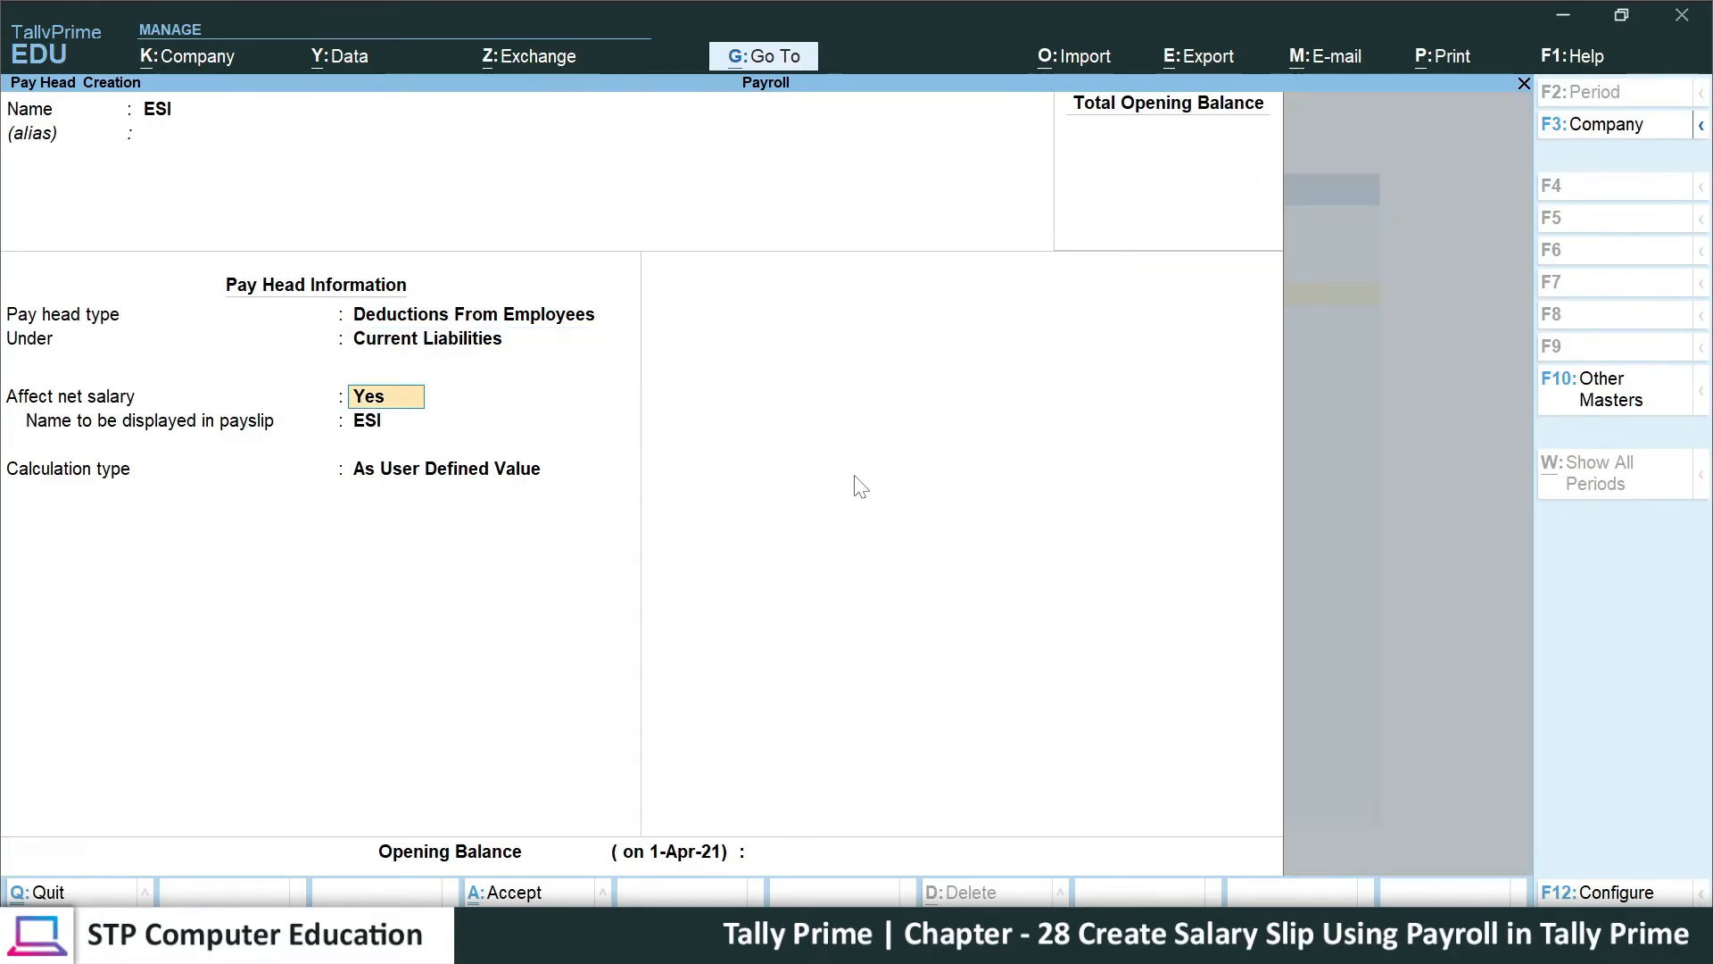
- Set the ESI pay head's calculation type to As Computed Value with Normal Rounding, leaving the rounding limit blank
{"action": "key", "text": "Return"}
{"action": "key", "text": "Return"}
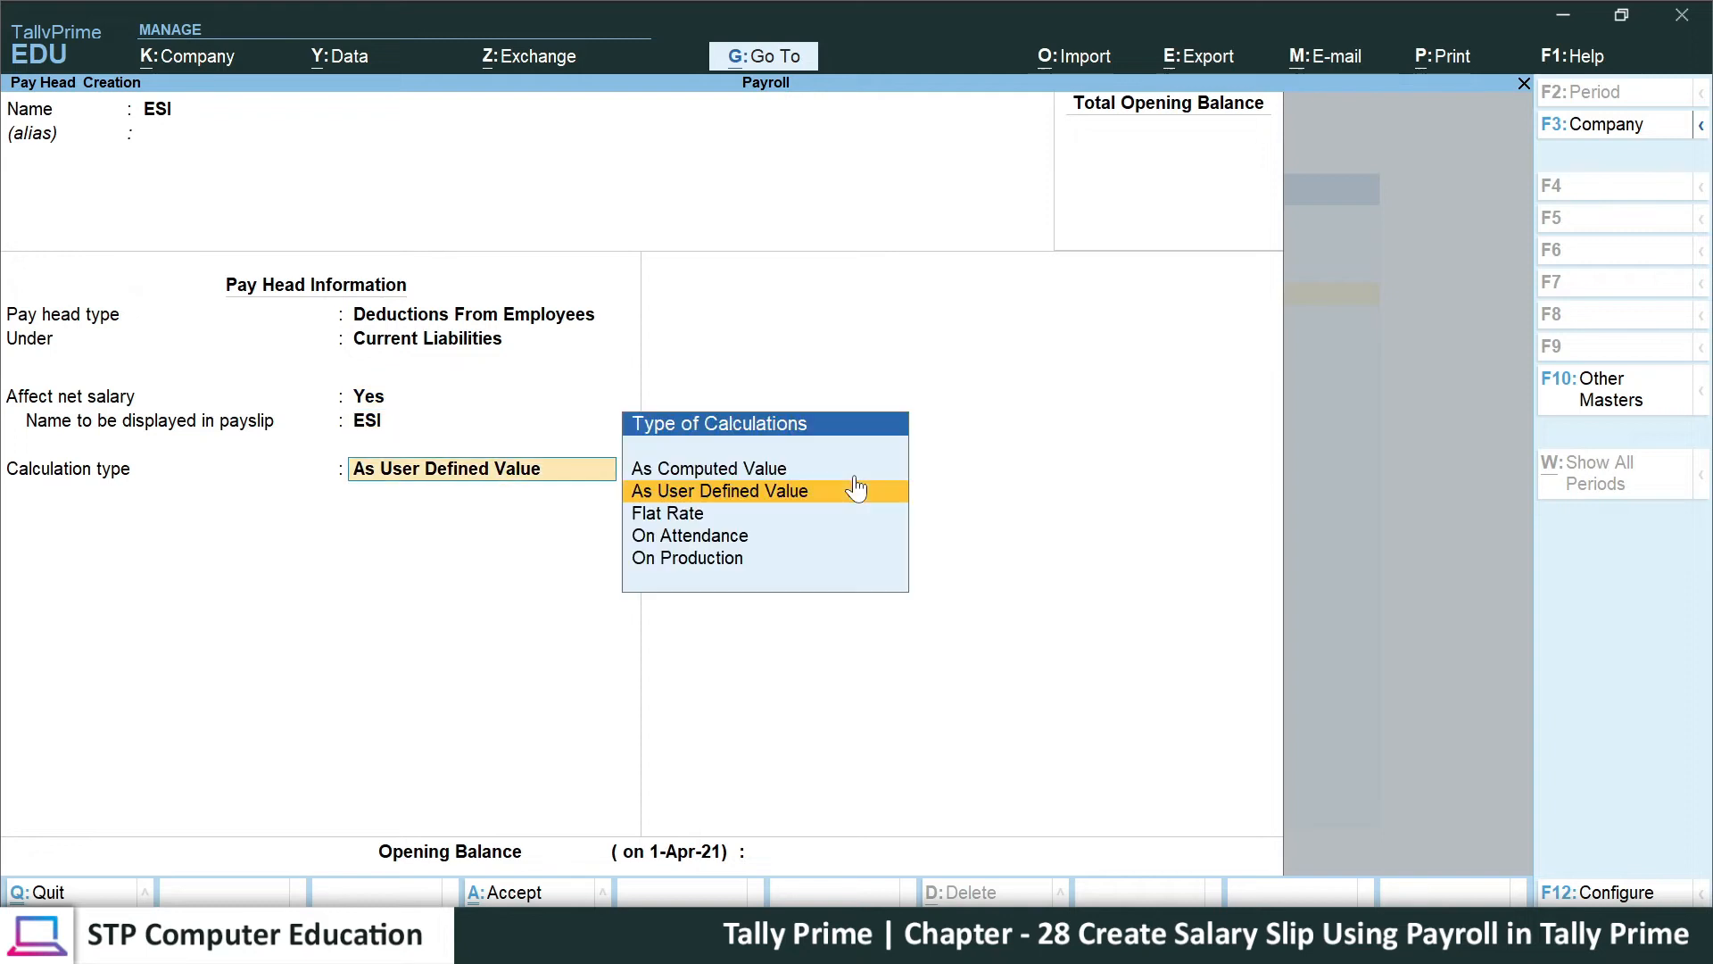
{"action": "key", "text": "Up"}
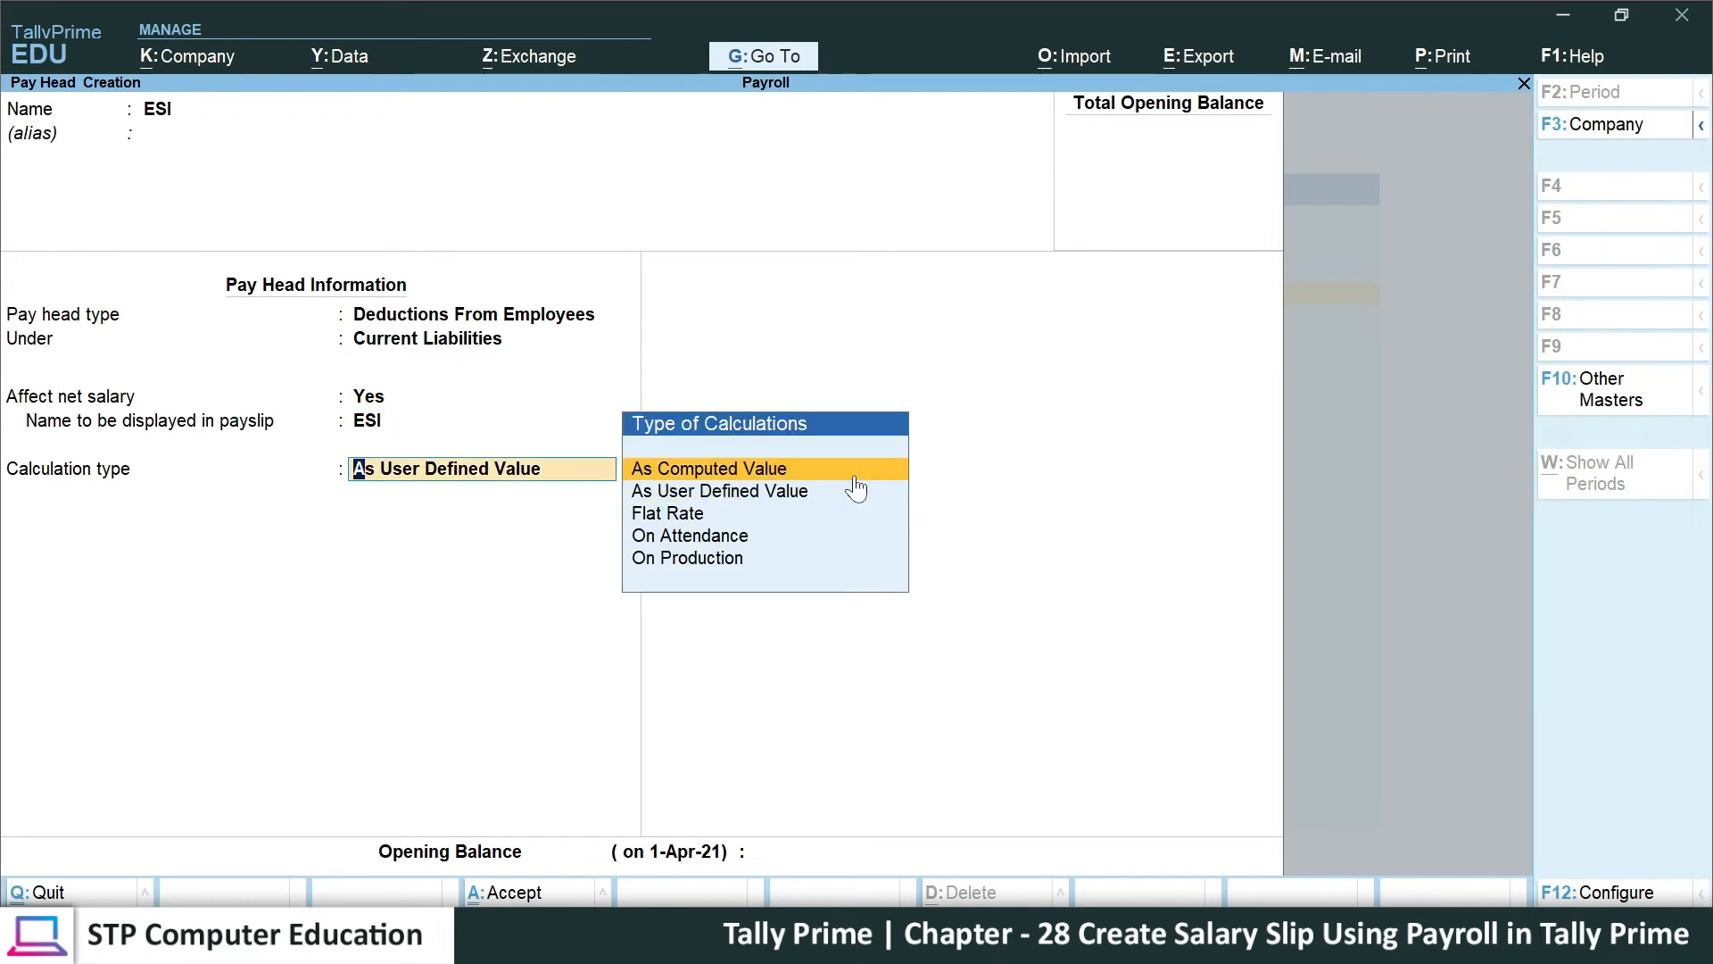
{"action": "key", "text": "Return"}
{"action": "key", "text": "Down"}
{"action": "key", "text": "Down"}
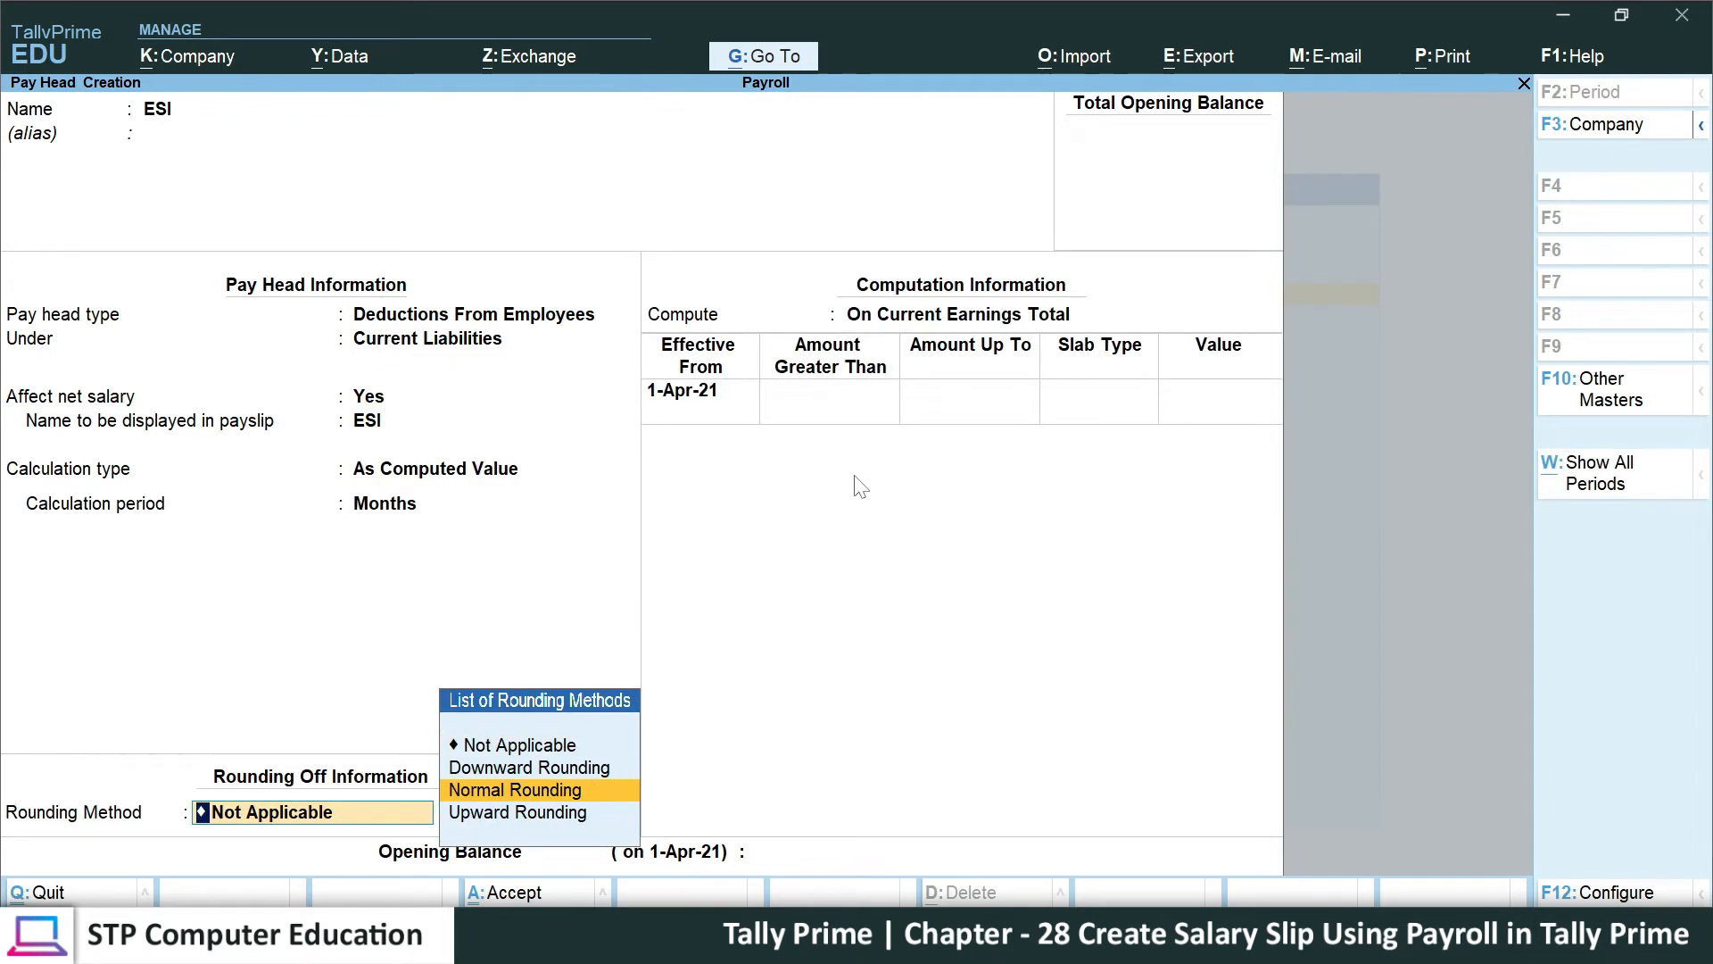
{"action": "key", "text": "Return"}
{"action": "key", "text": "Return"}
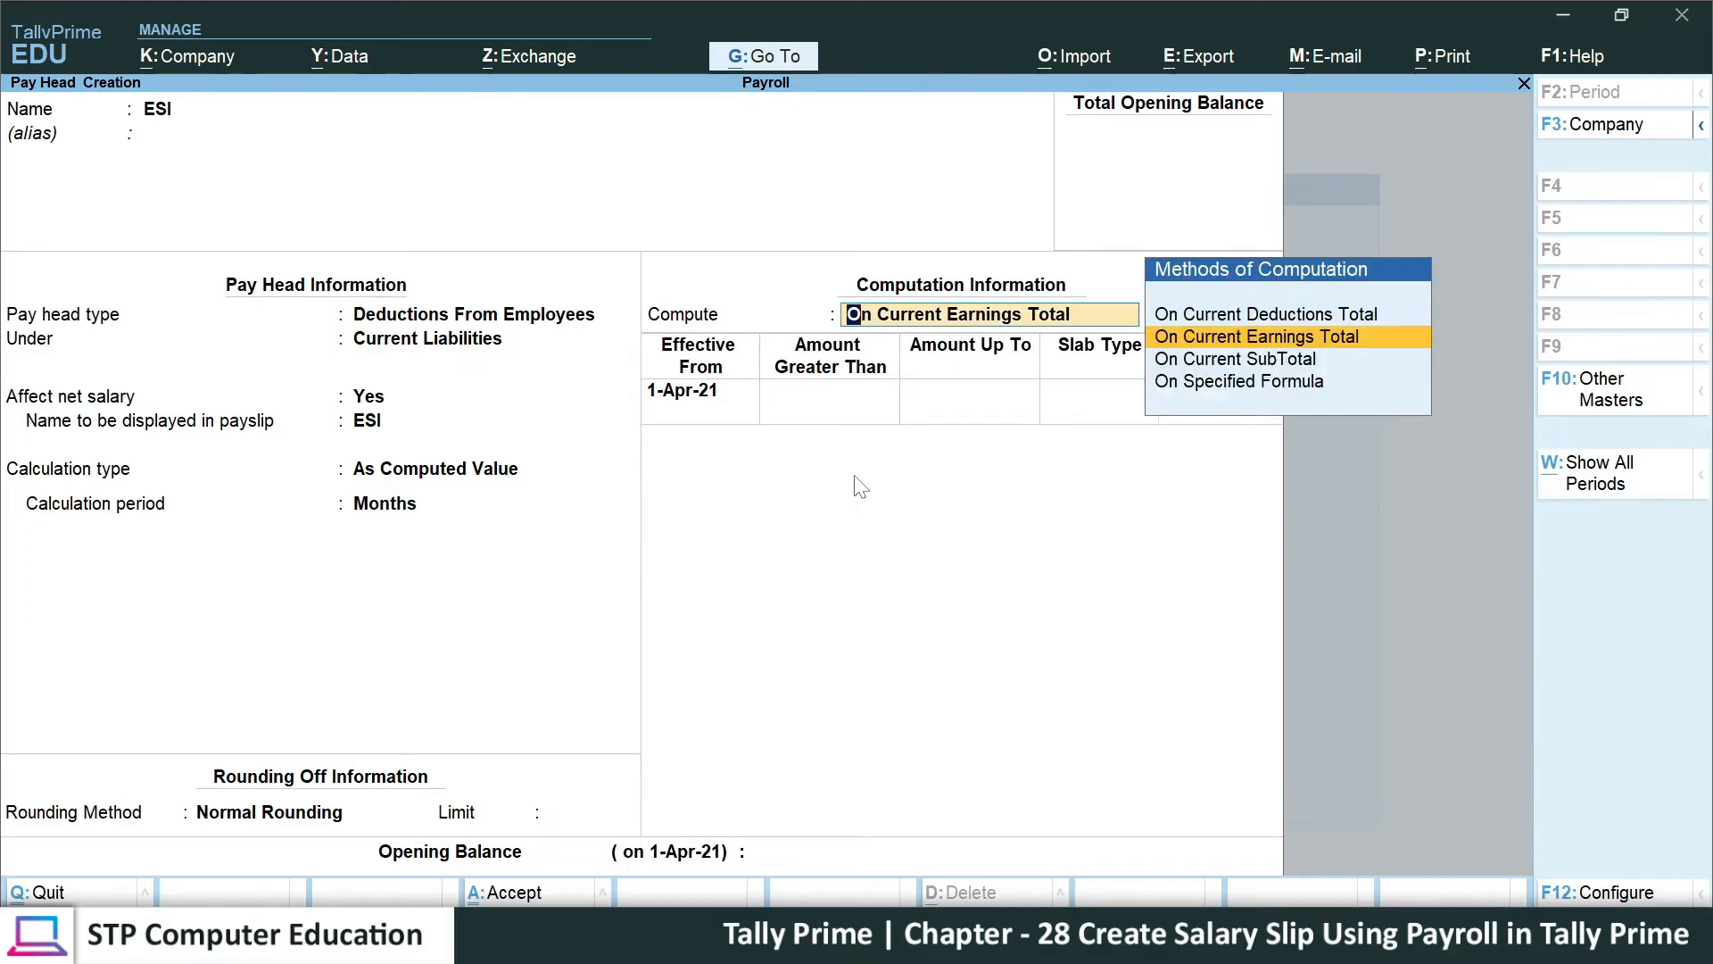
- Compute the ESI pay head On Specified Formula, using only the BASIC SALARY pay head in the formula
{"action": "key", "text": "Down"}
{"action": "key", "text": "Down"}
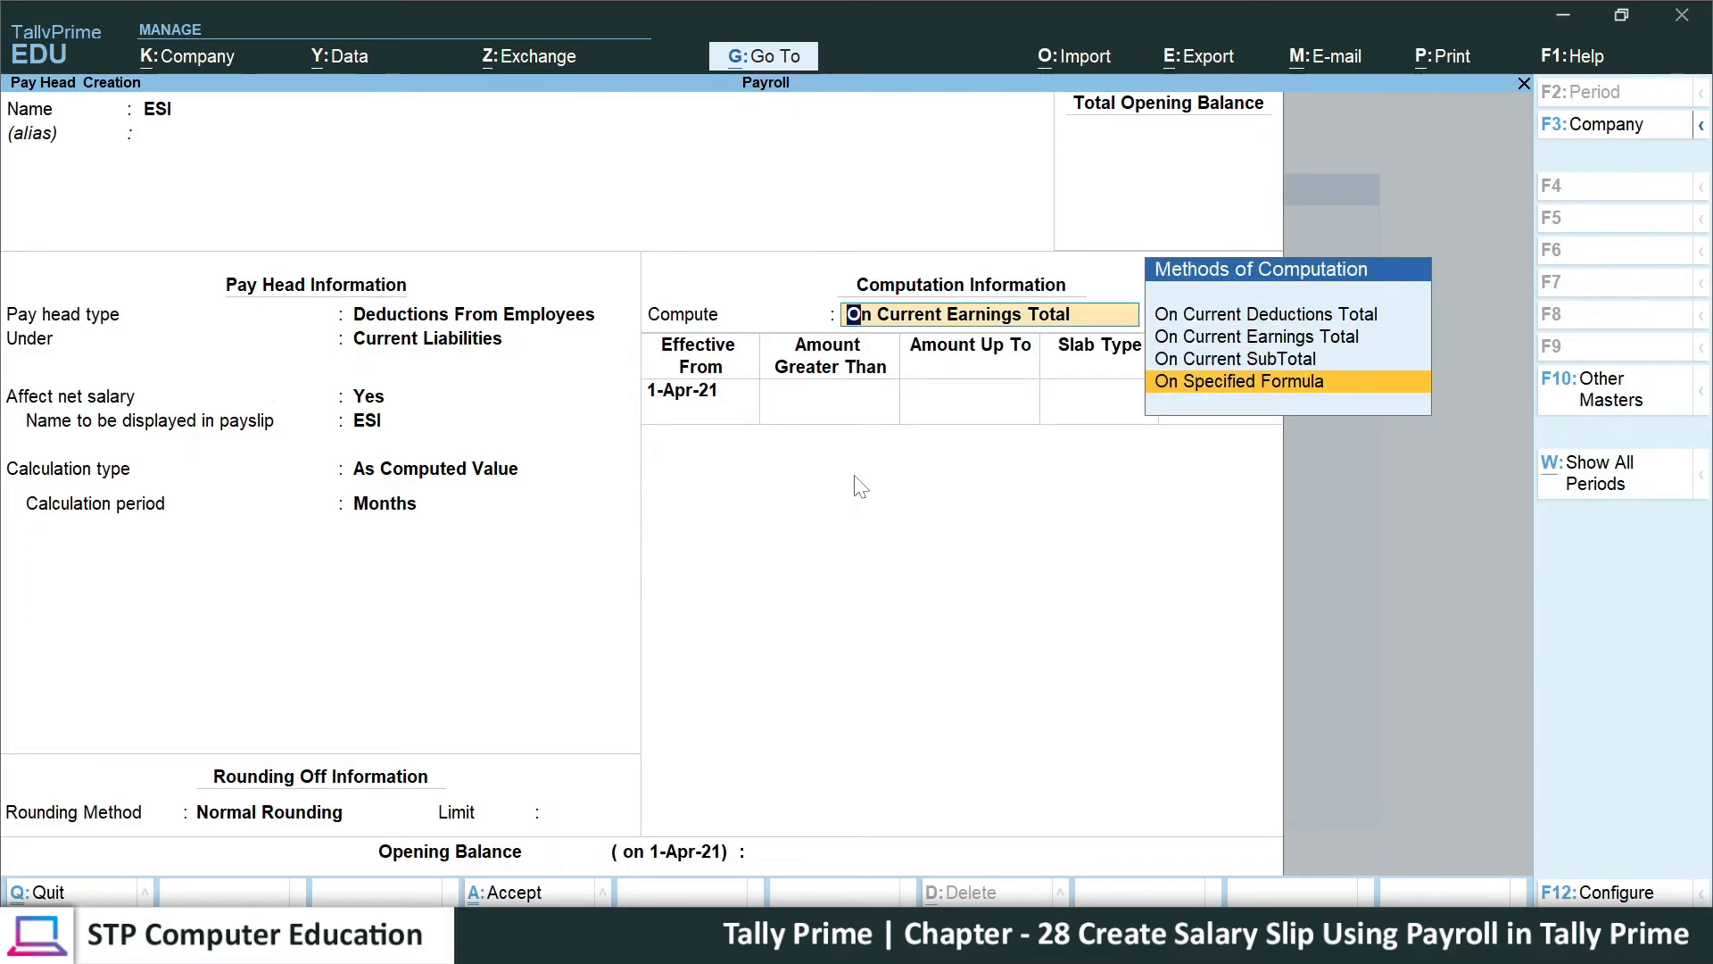
{"action": "key", "text": "Return"}
{"action": "key", "text": "Return"}
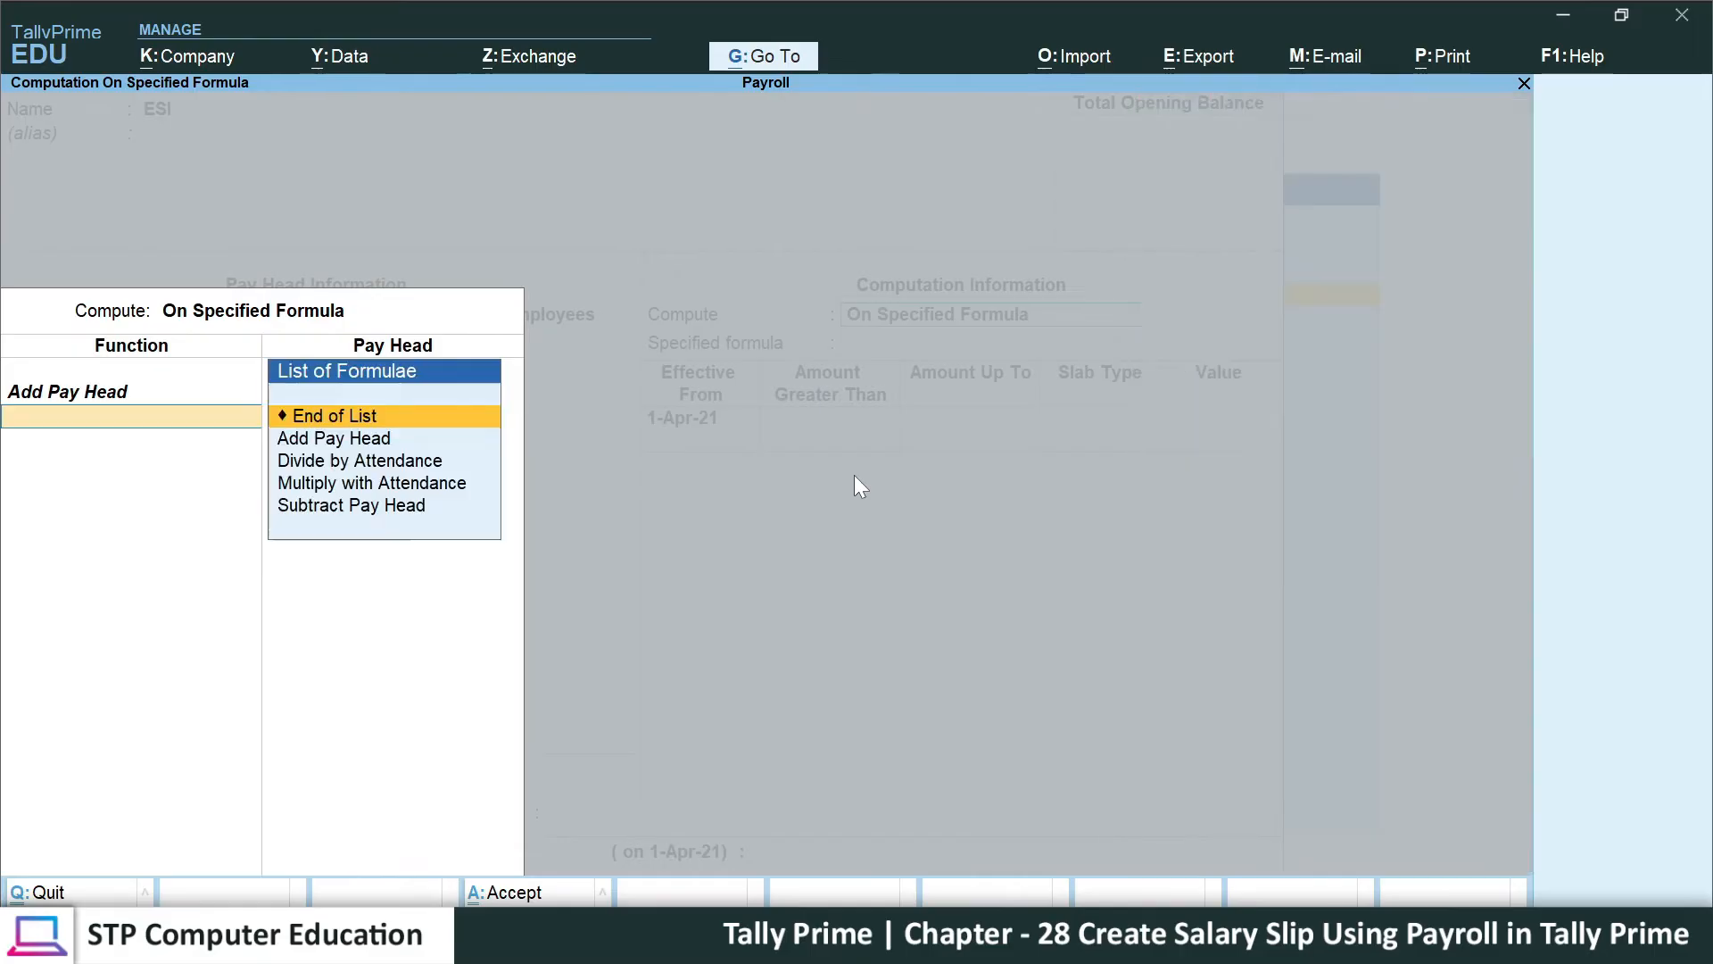
{"action": "key", "text": "Return"}
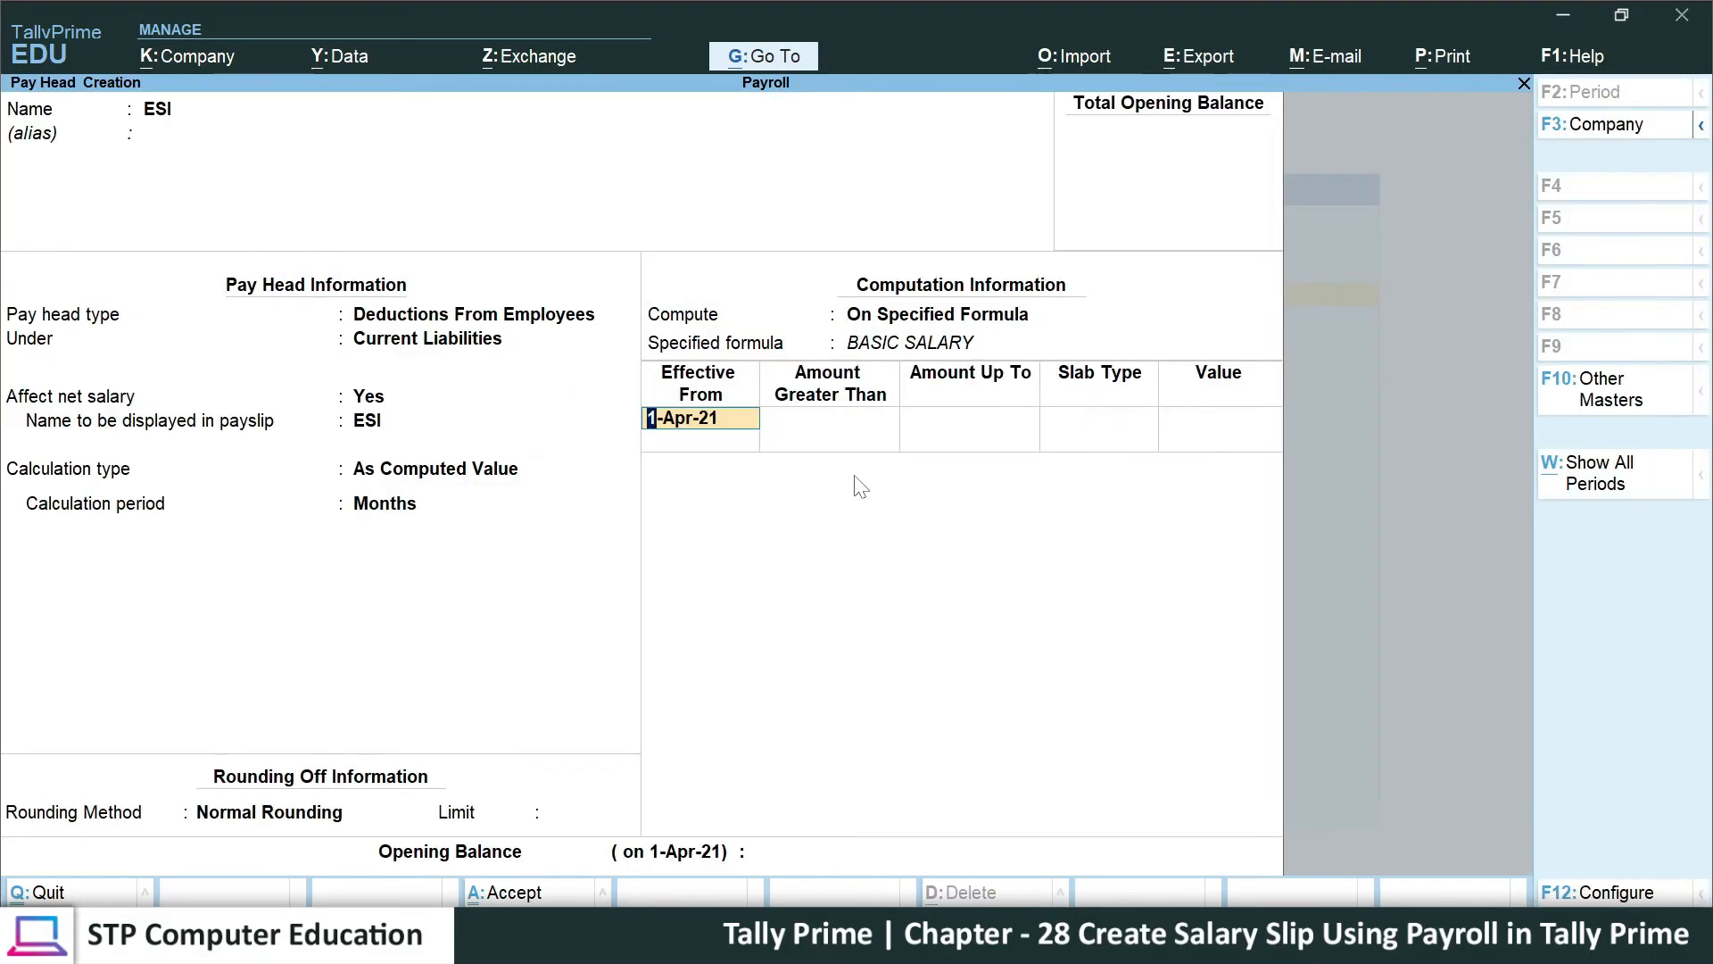
- Add an ESI slab effective 1-Apr-21 for amounts up to 20,000, with slab type Percentage and value 2%
{"action": "key", "text": "Return"}
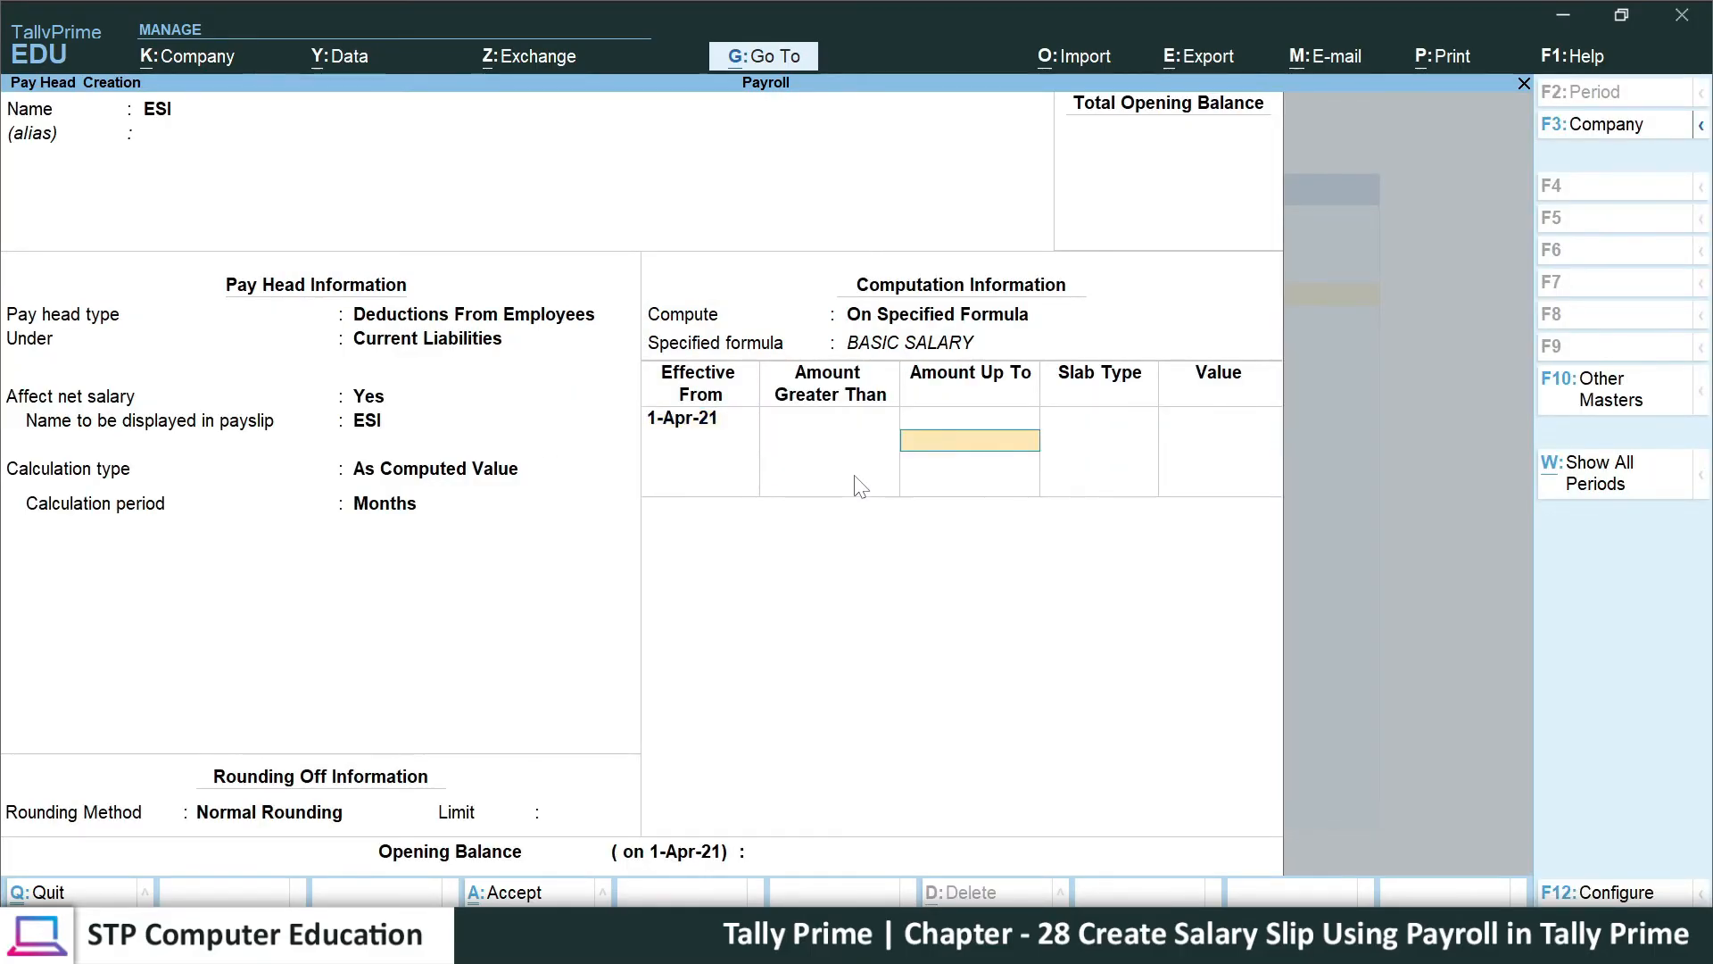
{"action": "type", "text": "20000"}
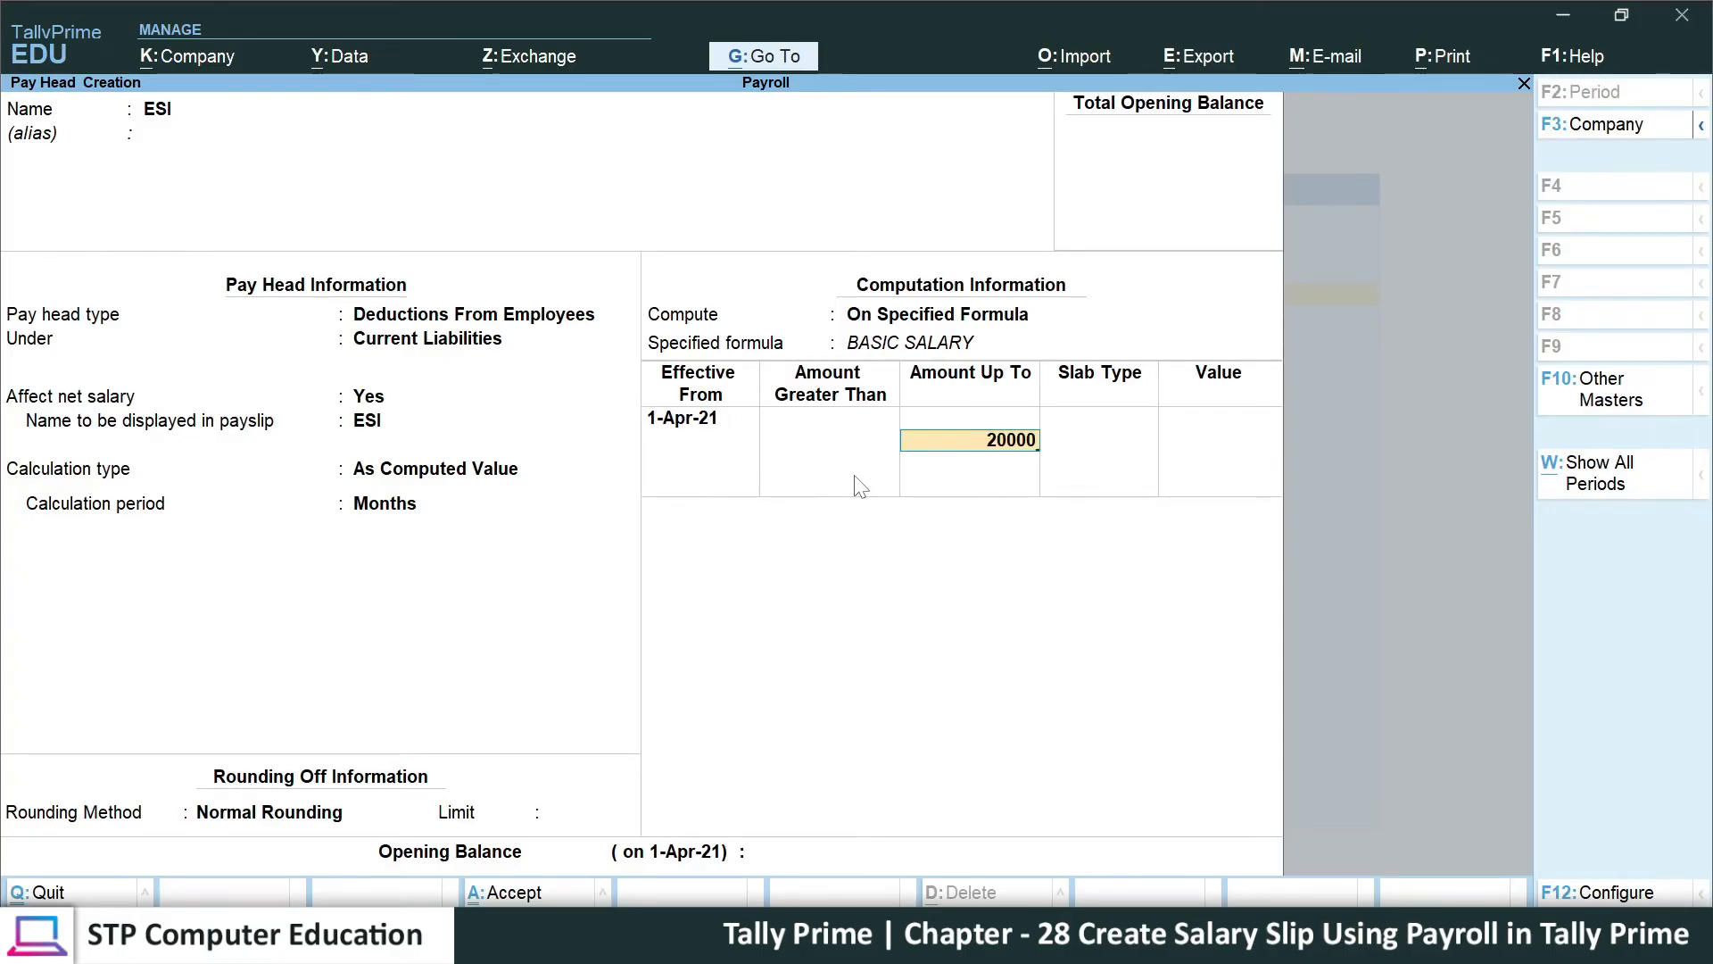
{"action": "key", "text": "Return"}
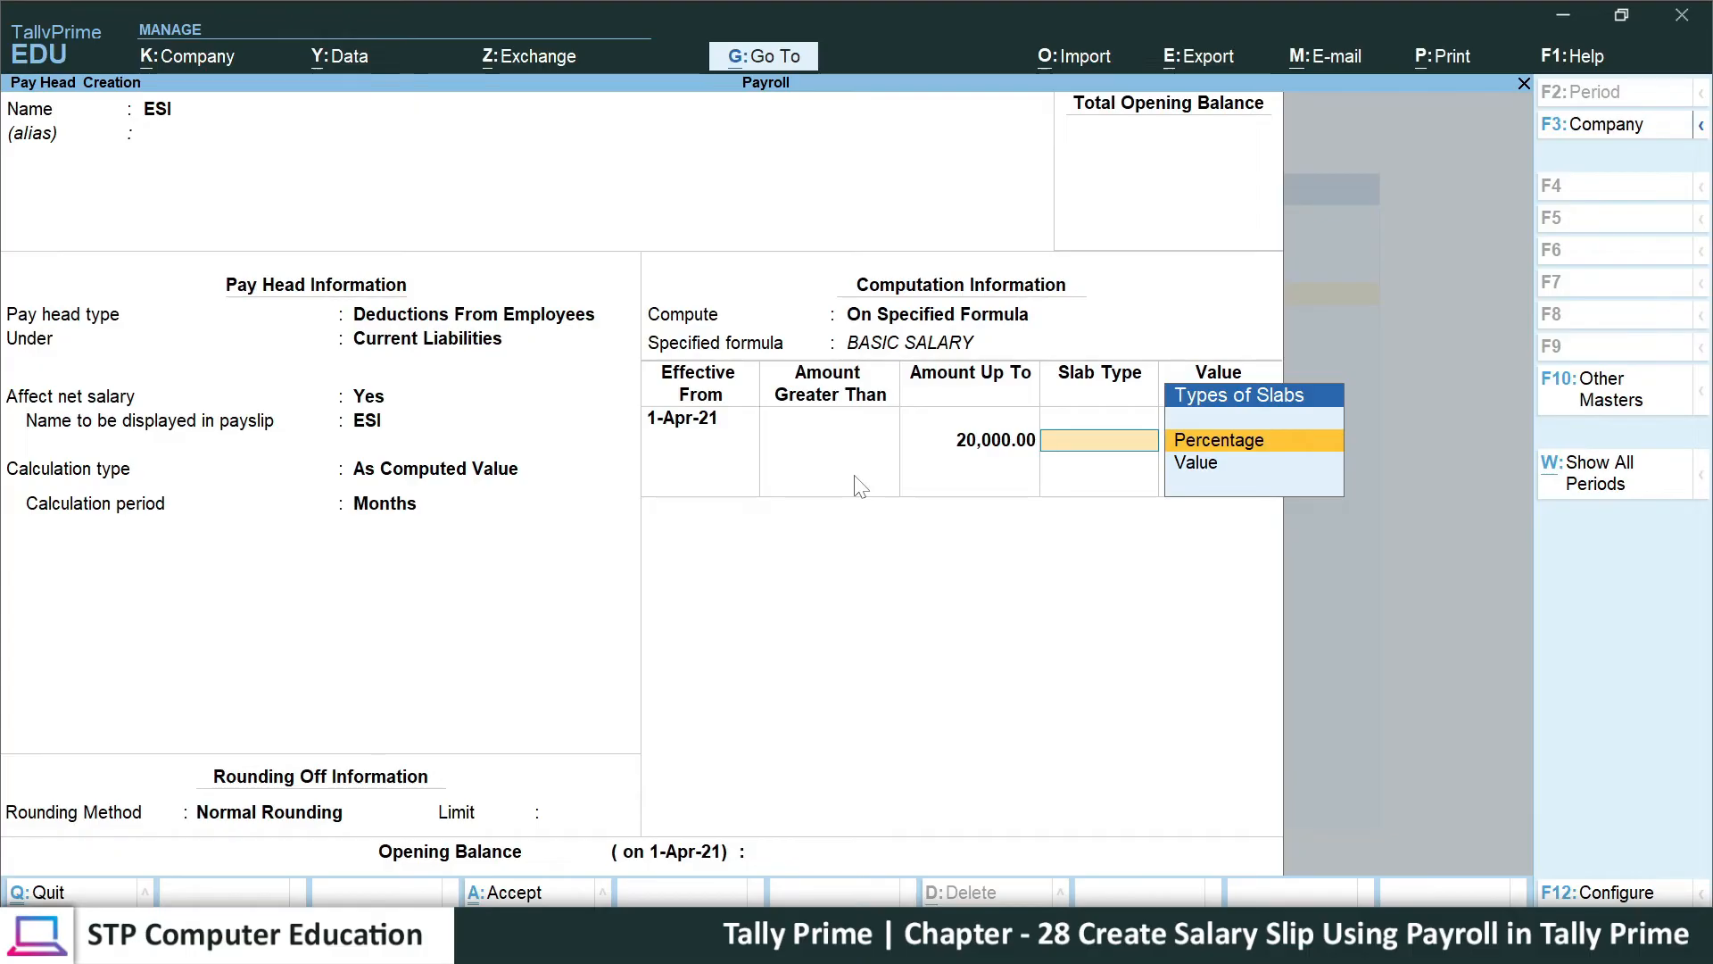
{"action": "key", "text": "Return"}
{"action": "type", "text": "2"}
{"action": "key", "text": "Return"}
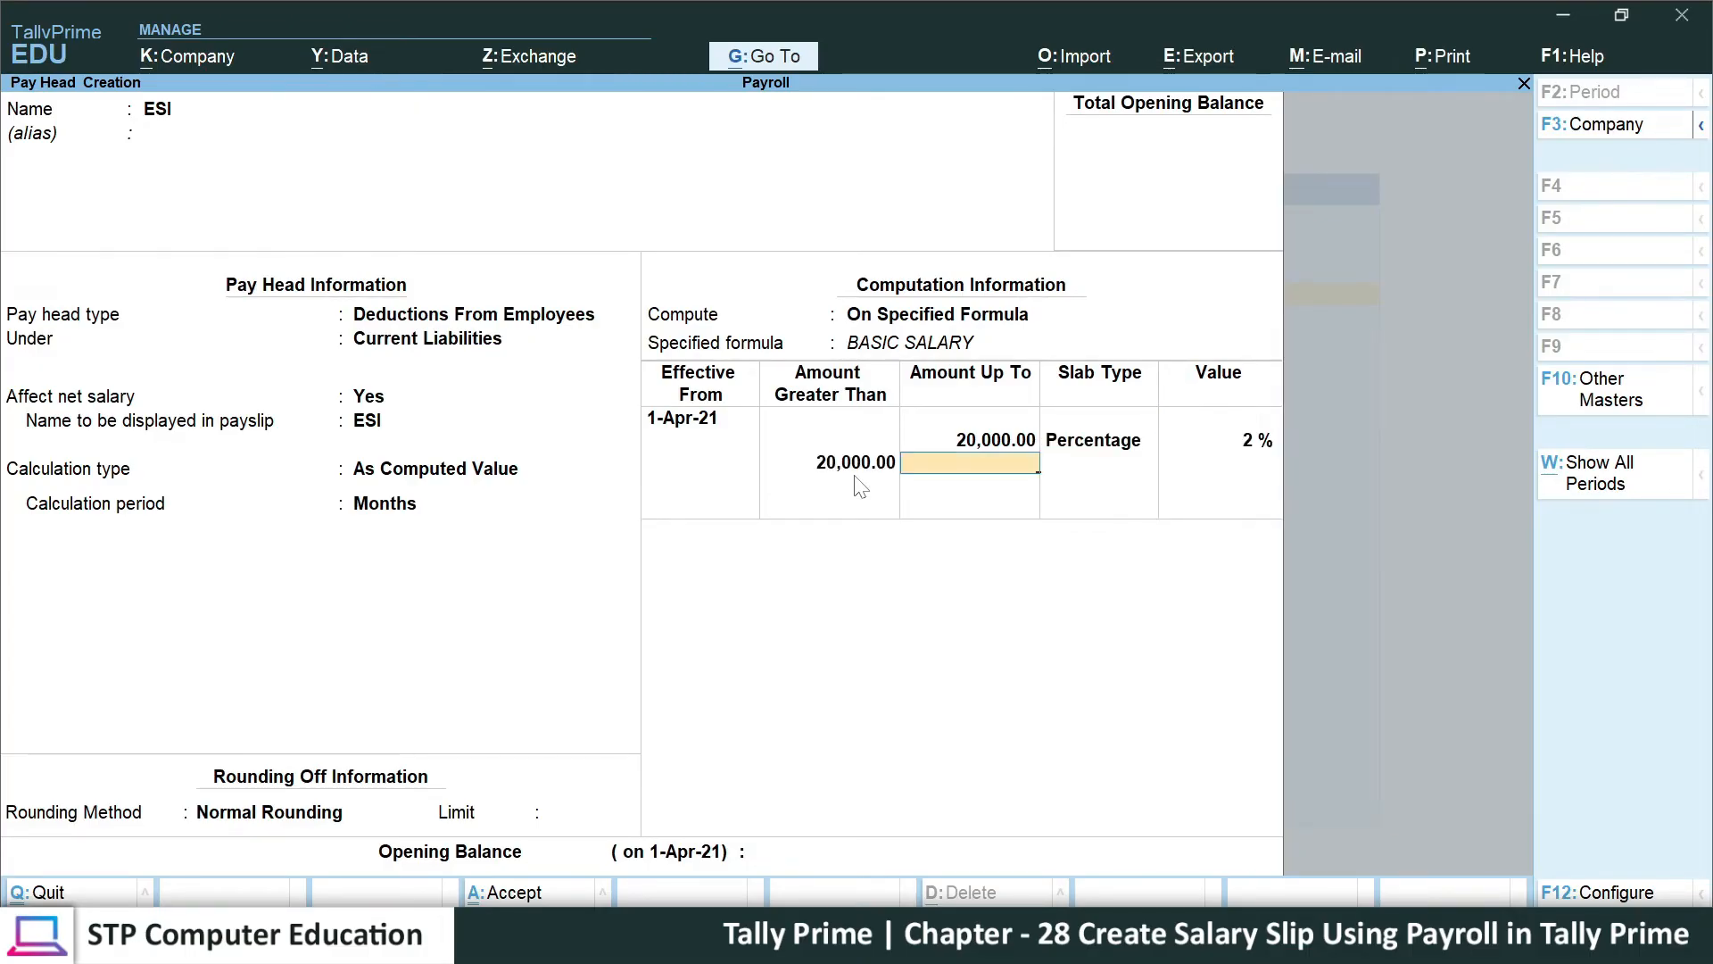
- Add a 5% Percentage slab to the ESI pay head for amounts above 20,000 with no upper limit, and finish the slab list
{"action": "key", "text": "Return"}
{"action": "key", "text": "Return"}
{"action": "type", "text": "5"}
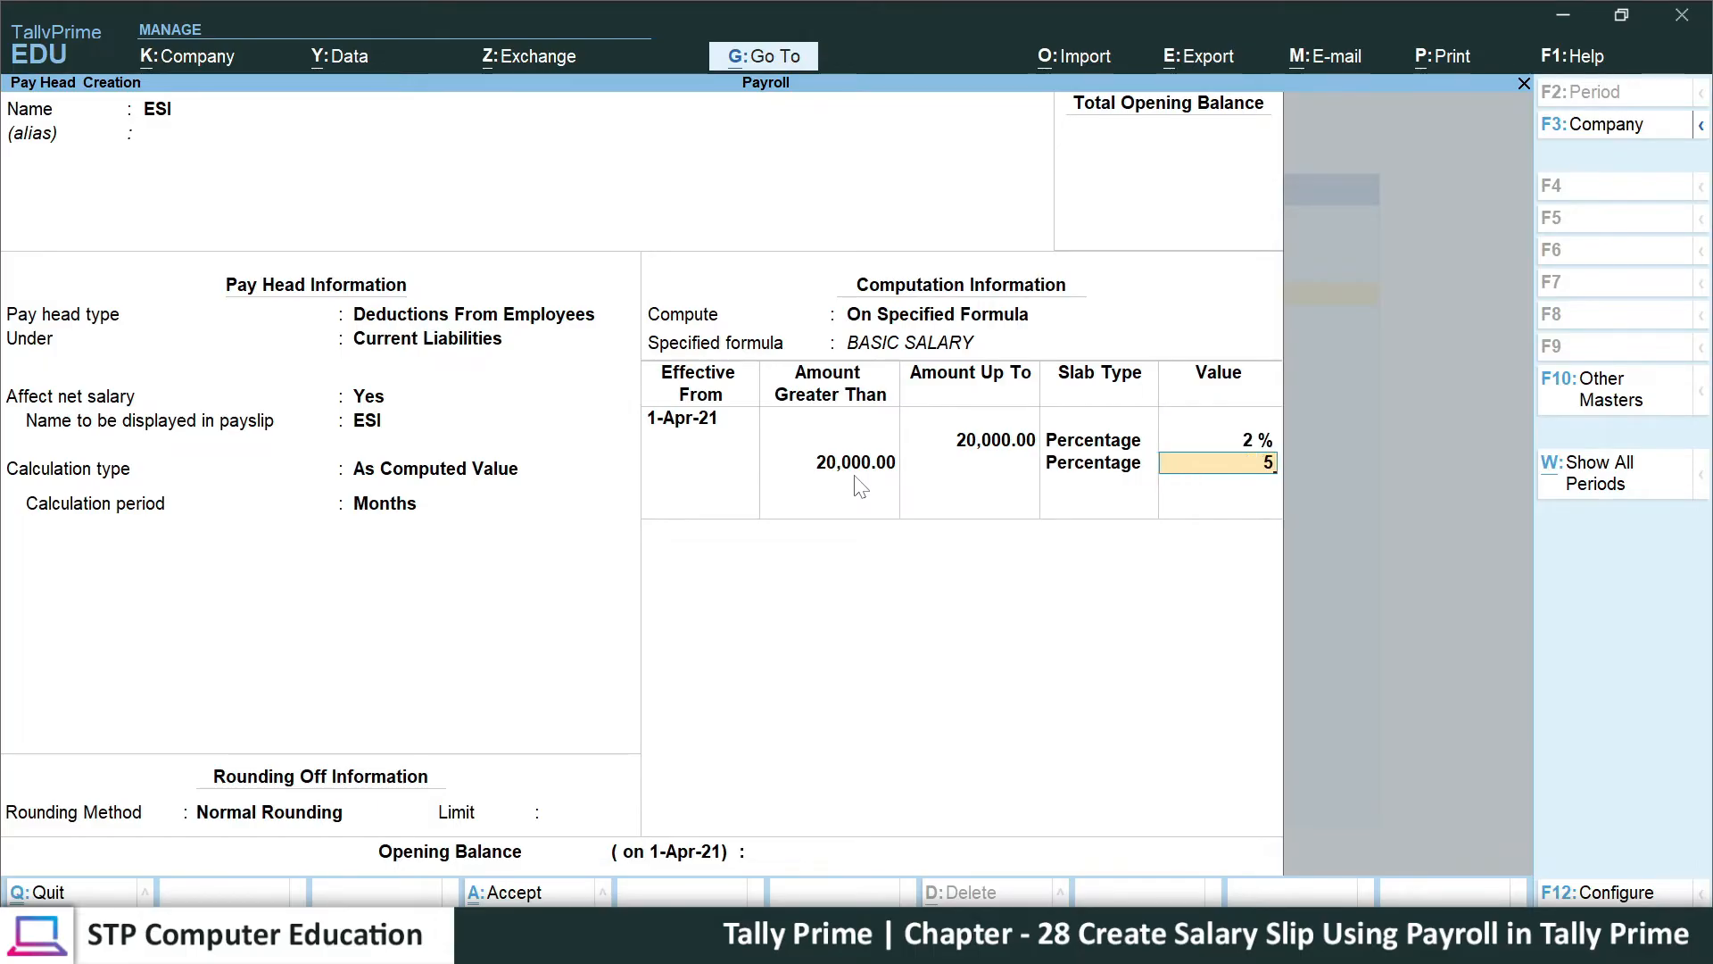
{"action": "key", "text": "Return"}
{"action": "key", "text": "Return"}
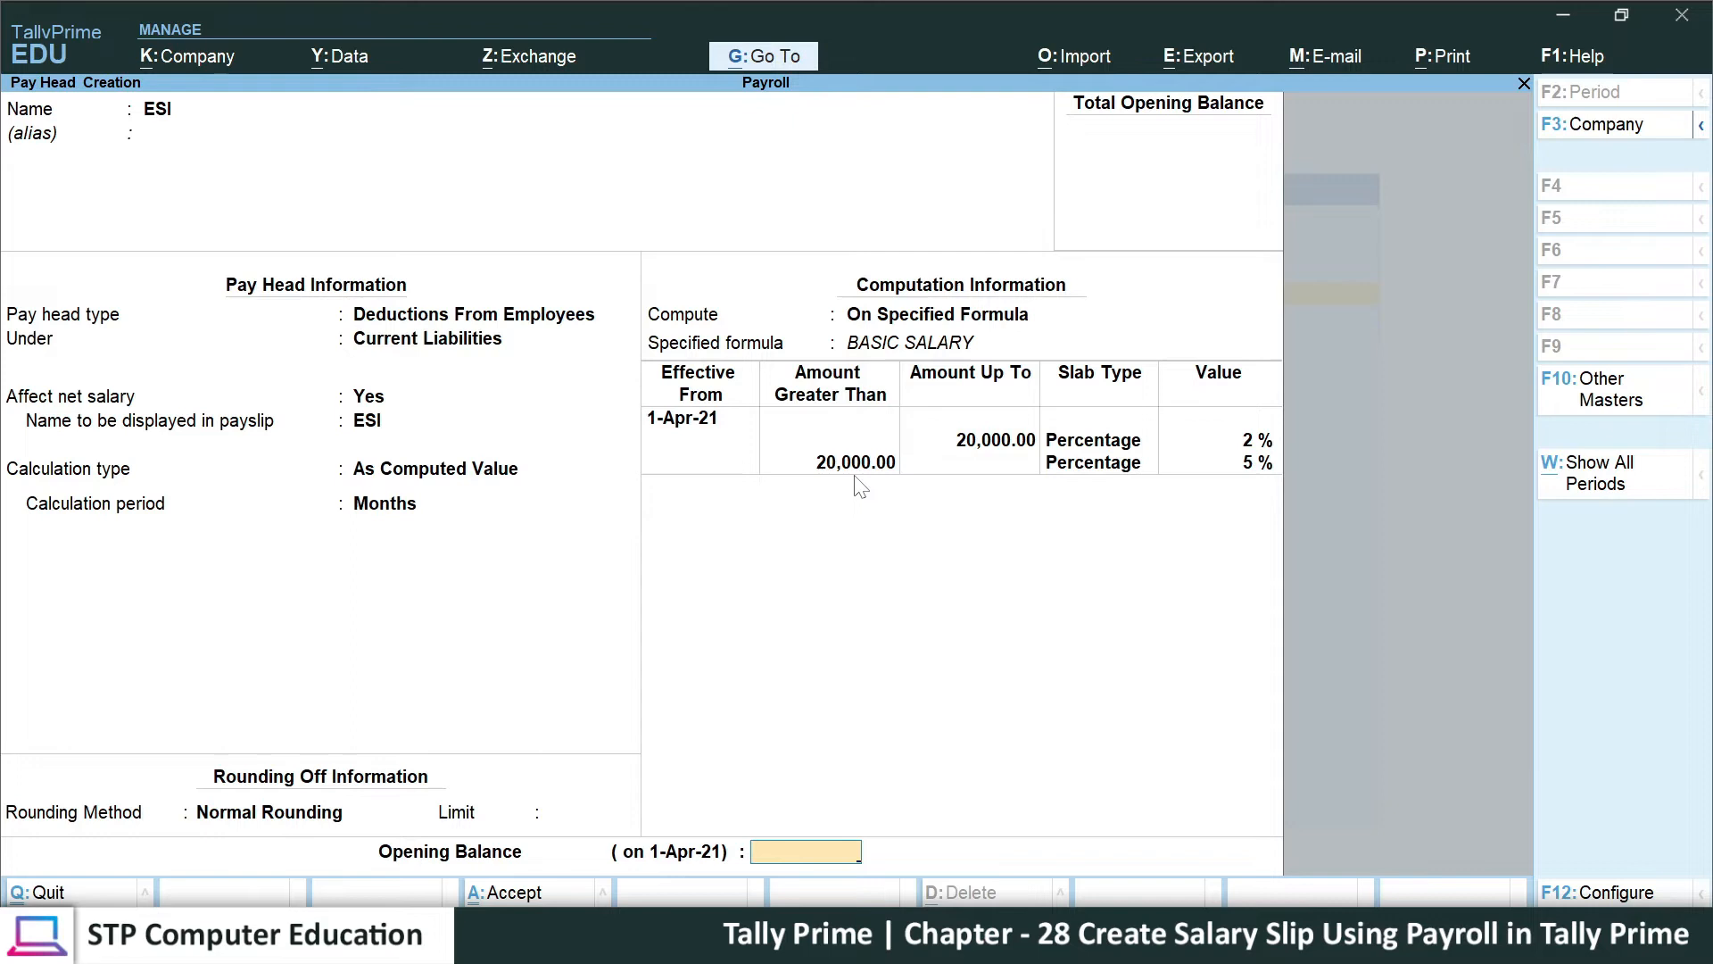
- Save the ESI pay head without an opening balance and start a new pay head named LEAVE with no alias
{"action": "key", "text": "Return"}
{"action": "key", "text": "Return"}
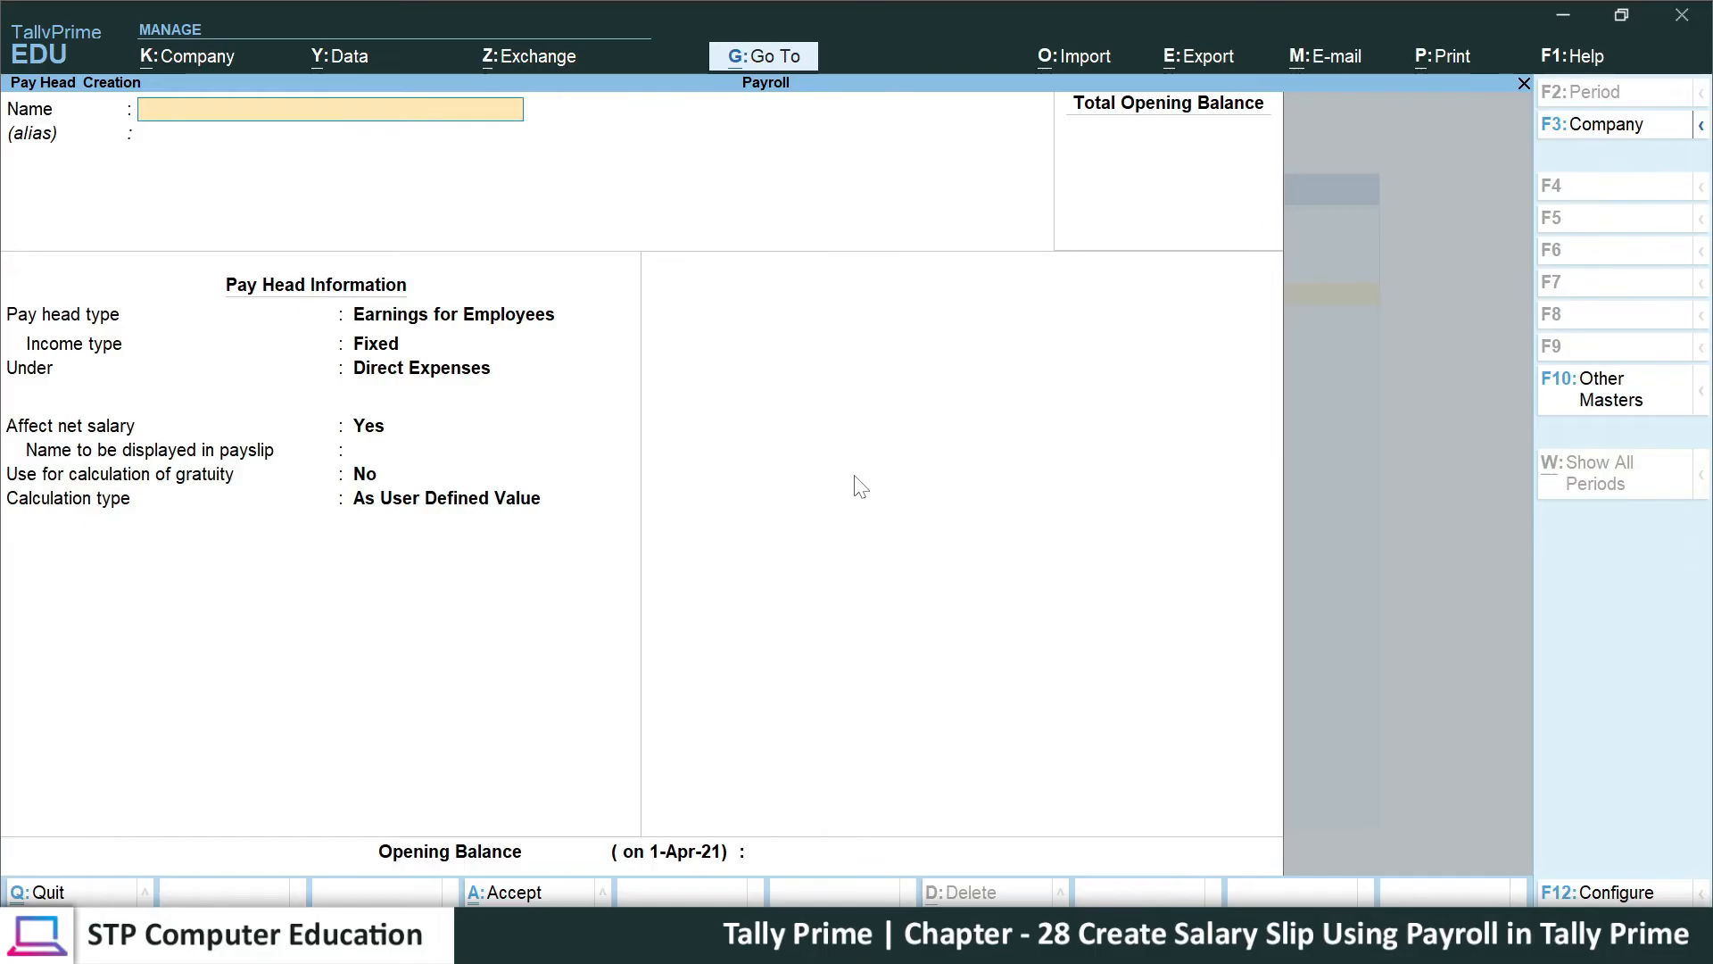
{"action": "type", "text": "VE"}
{"action": "key", "text": "Return"}
{"action": "key", "text": "Return"}
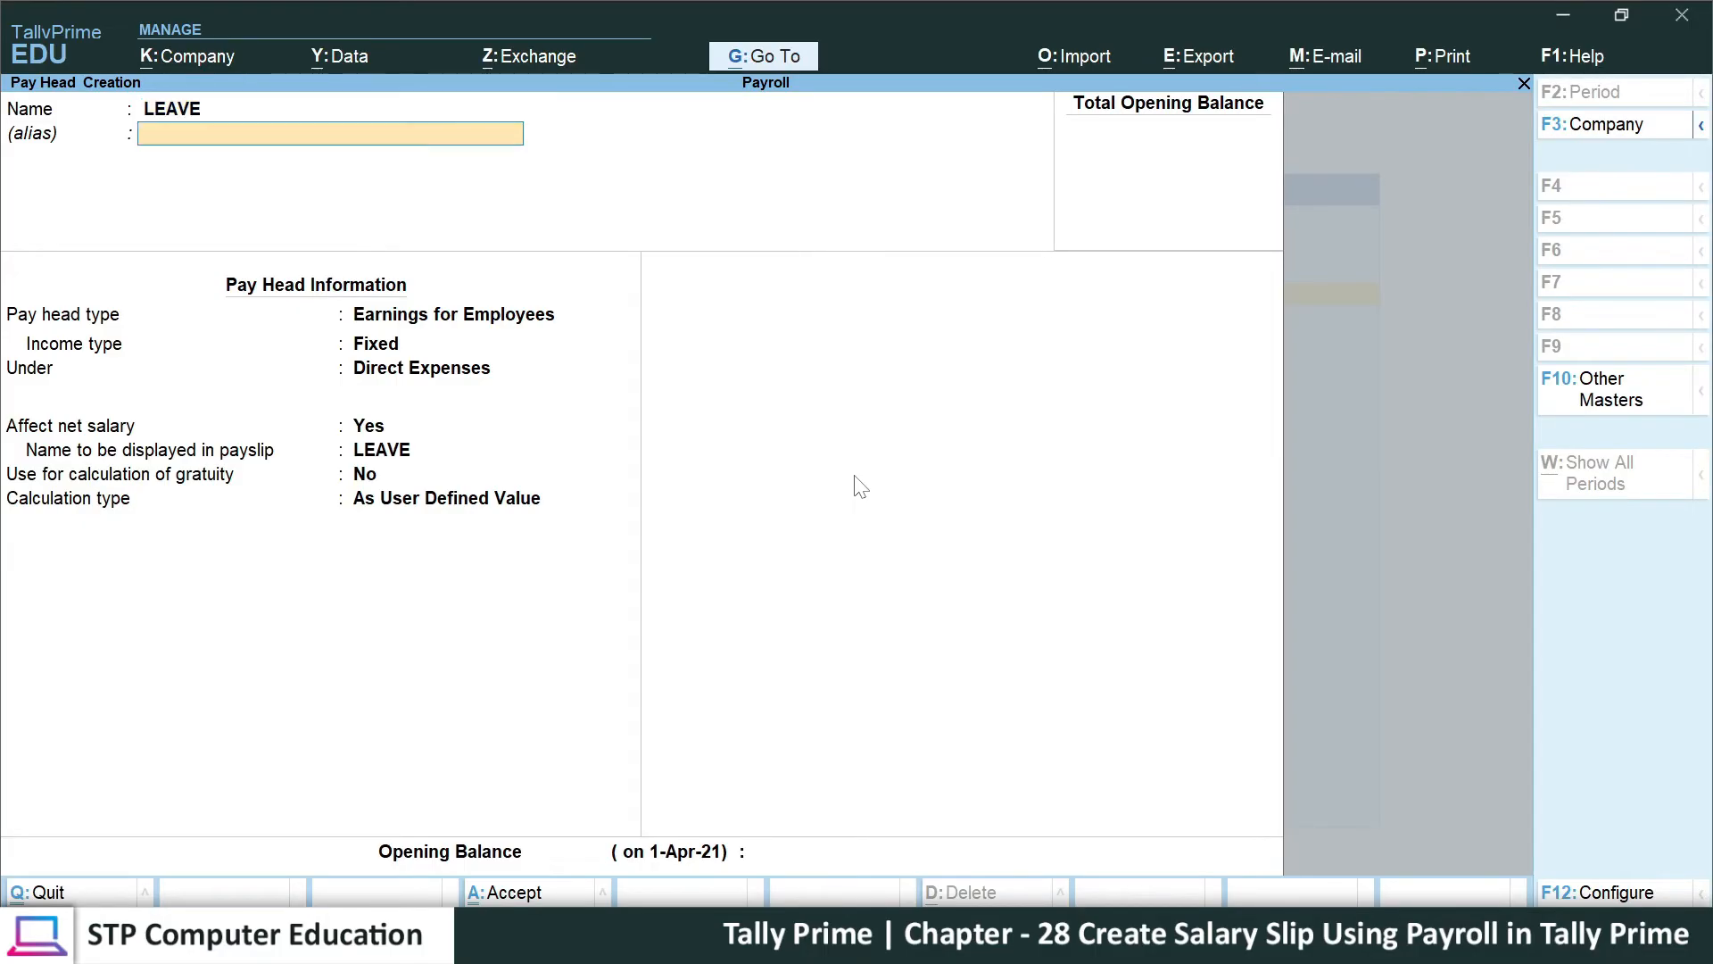
- Make the LEAVE pay head a Deductions From Employees type under Current Liabilities, affecting net salary and shown as LEAVE in the payslip
{"action": "key", "text": "Up"}
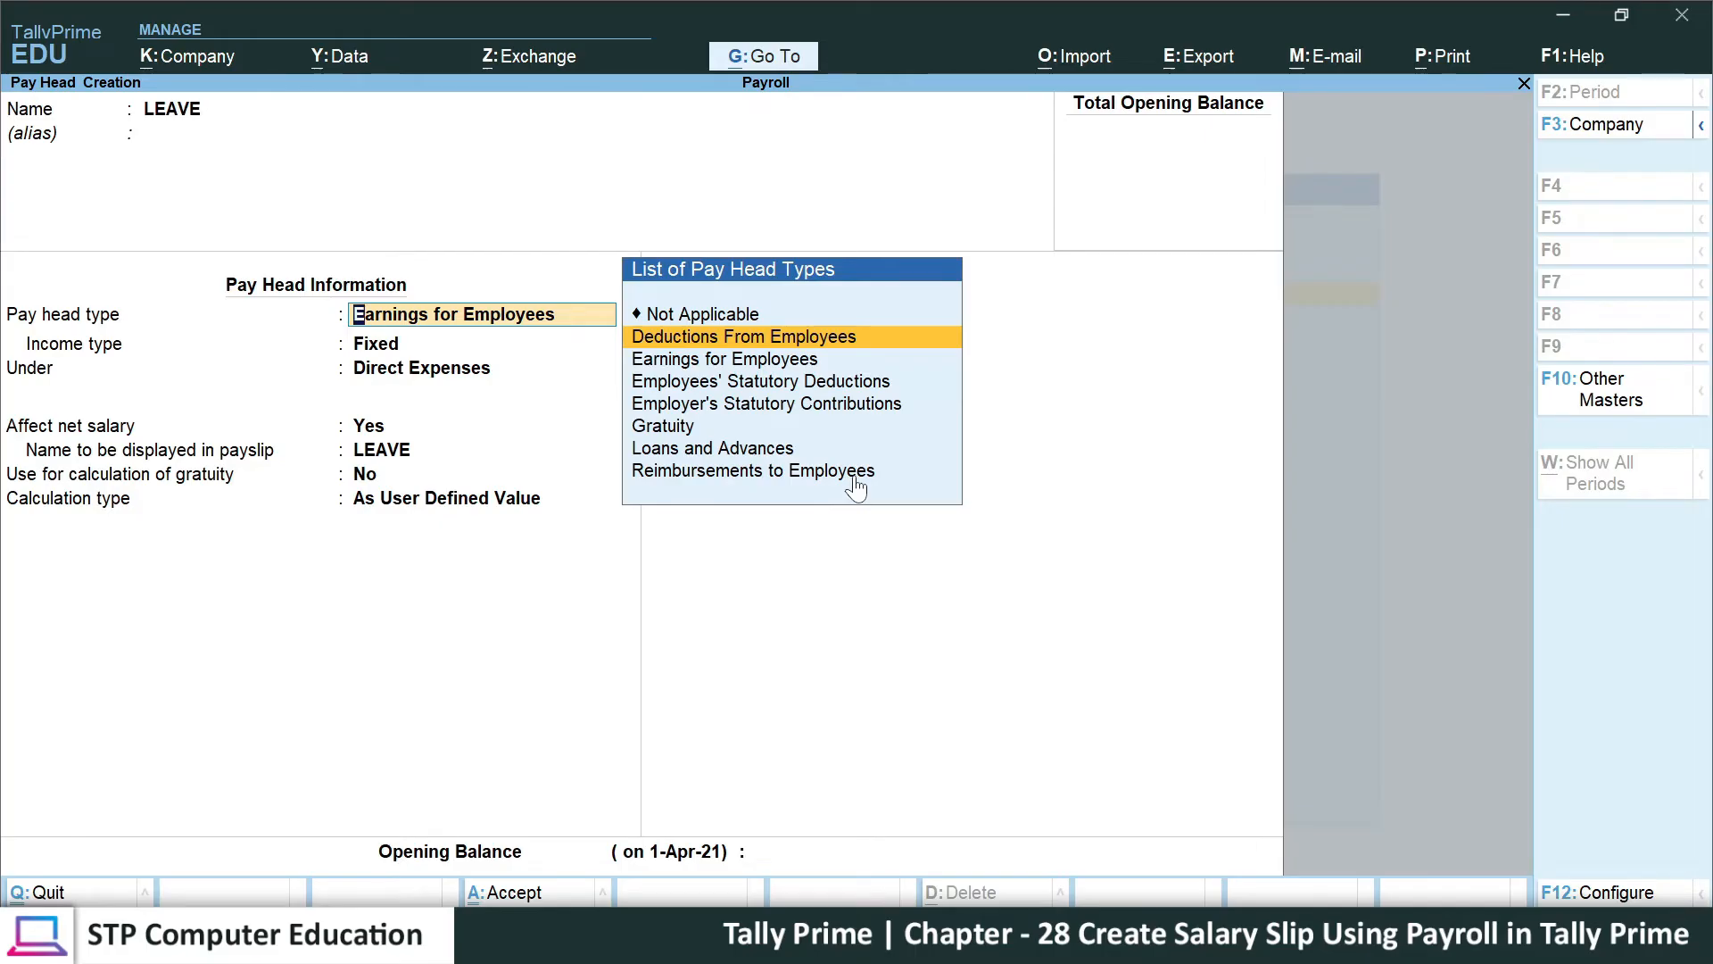
{"action": "key", "text": "Return"}
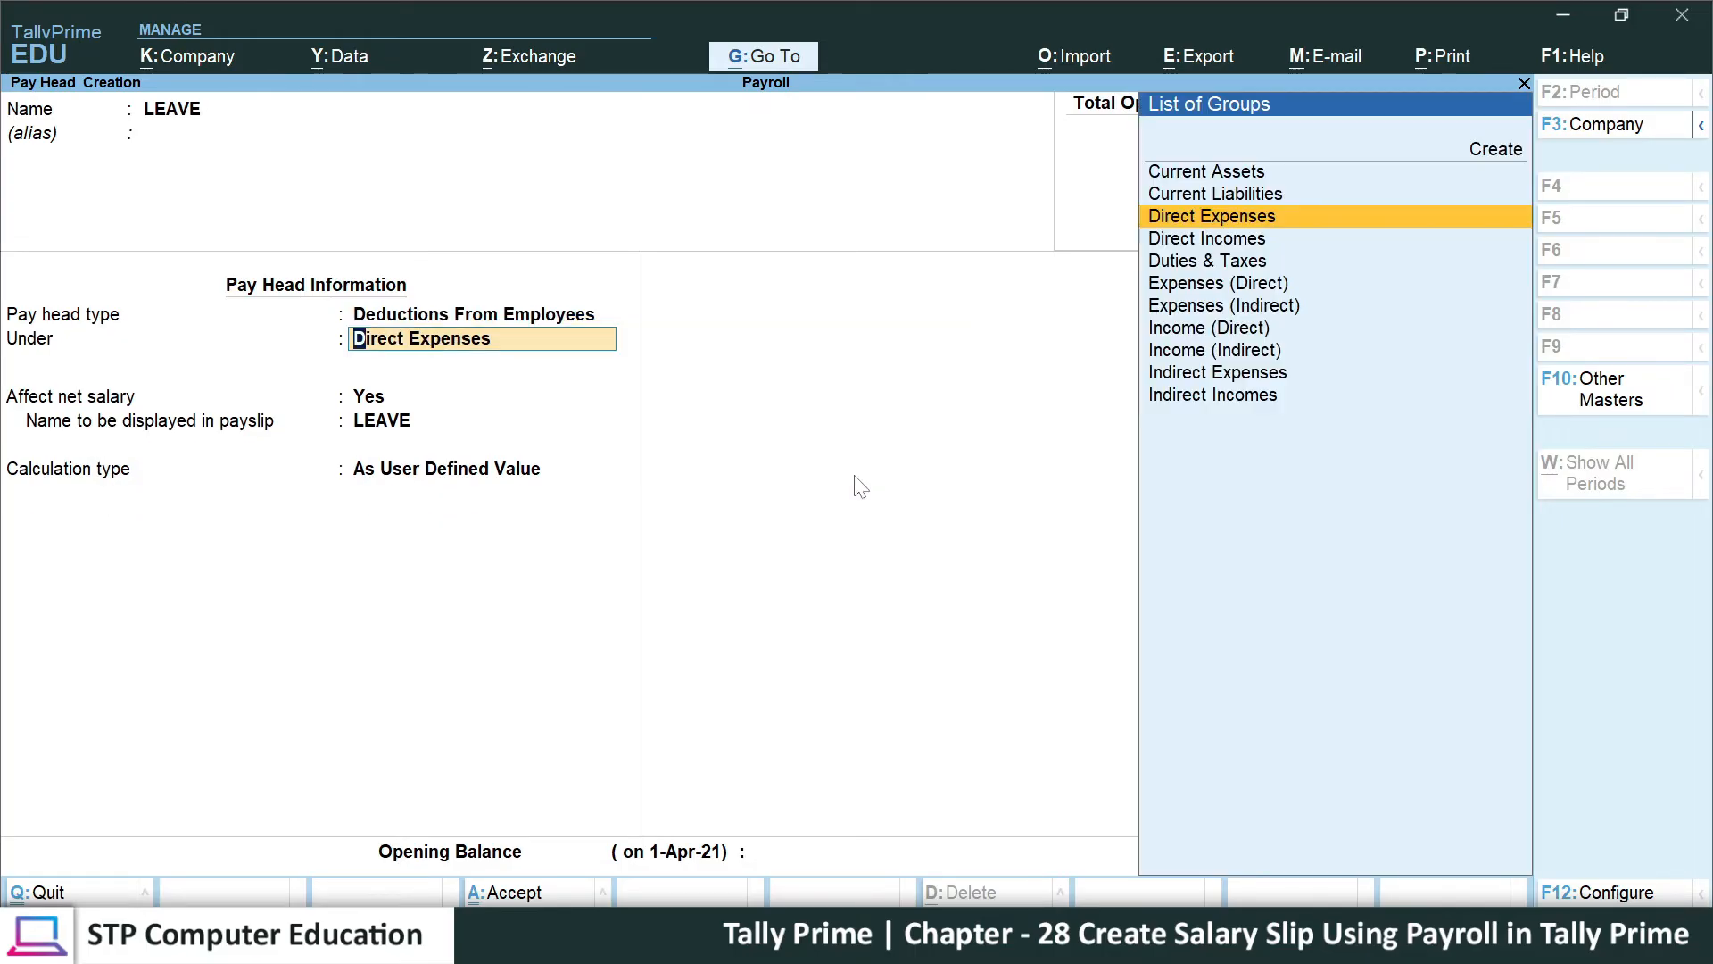
{"action": "key", "text": "Up"}
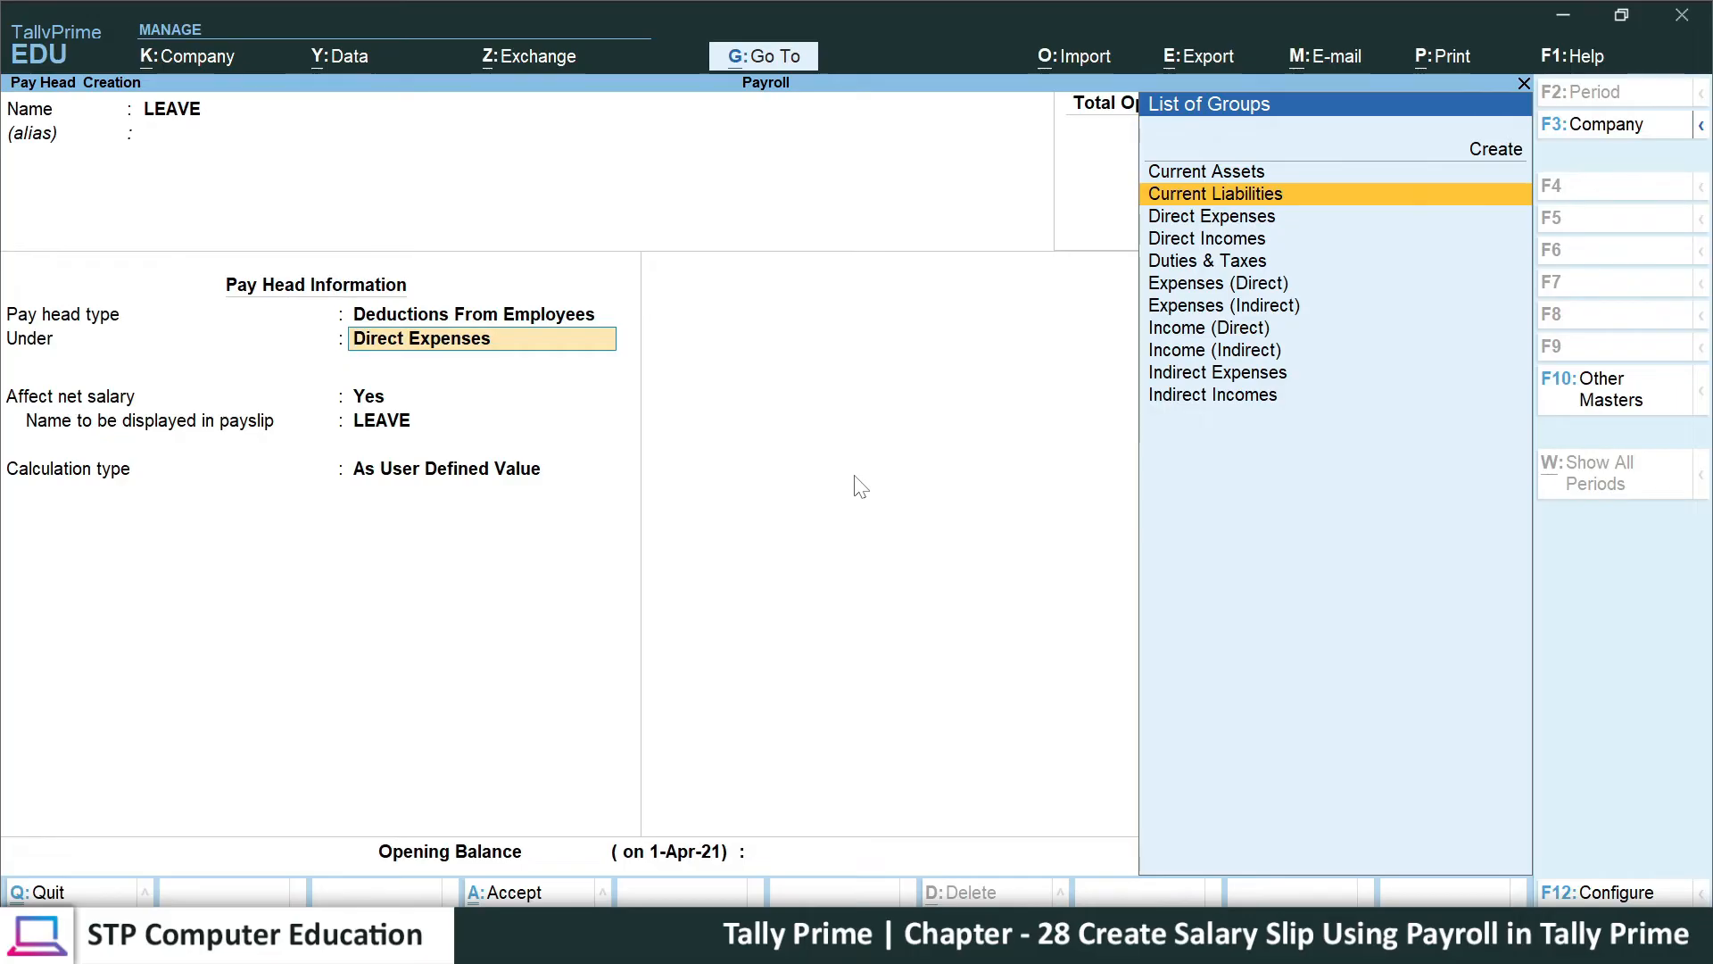
{"action": "key", "text": "Return"}
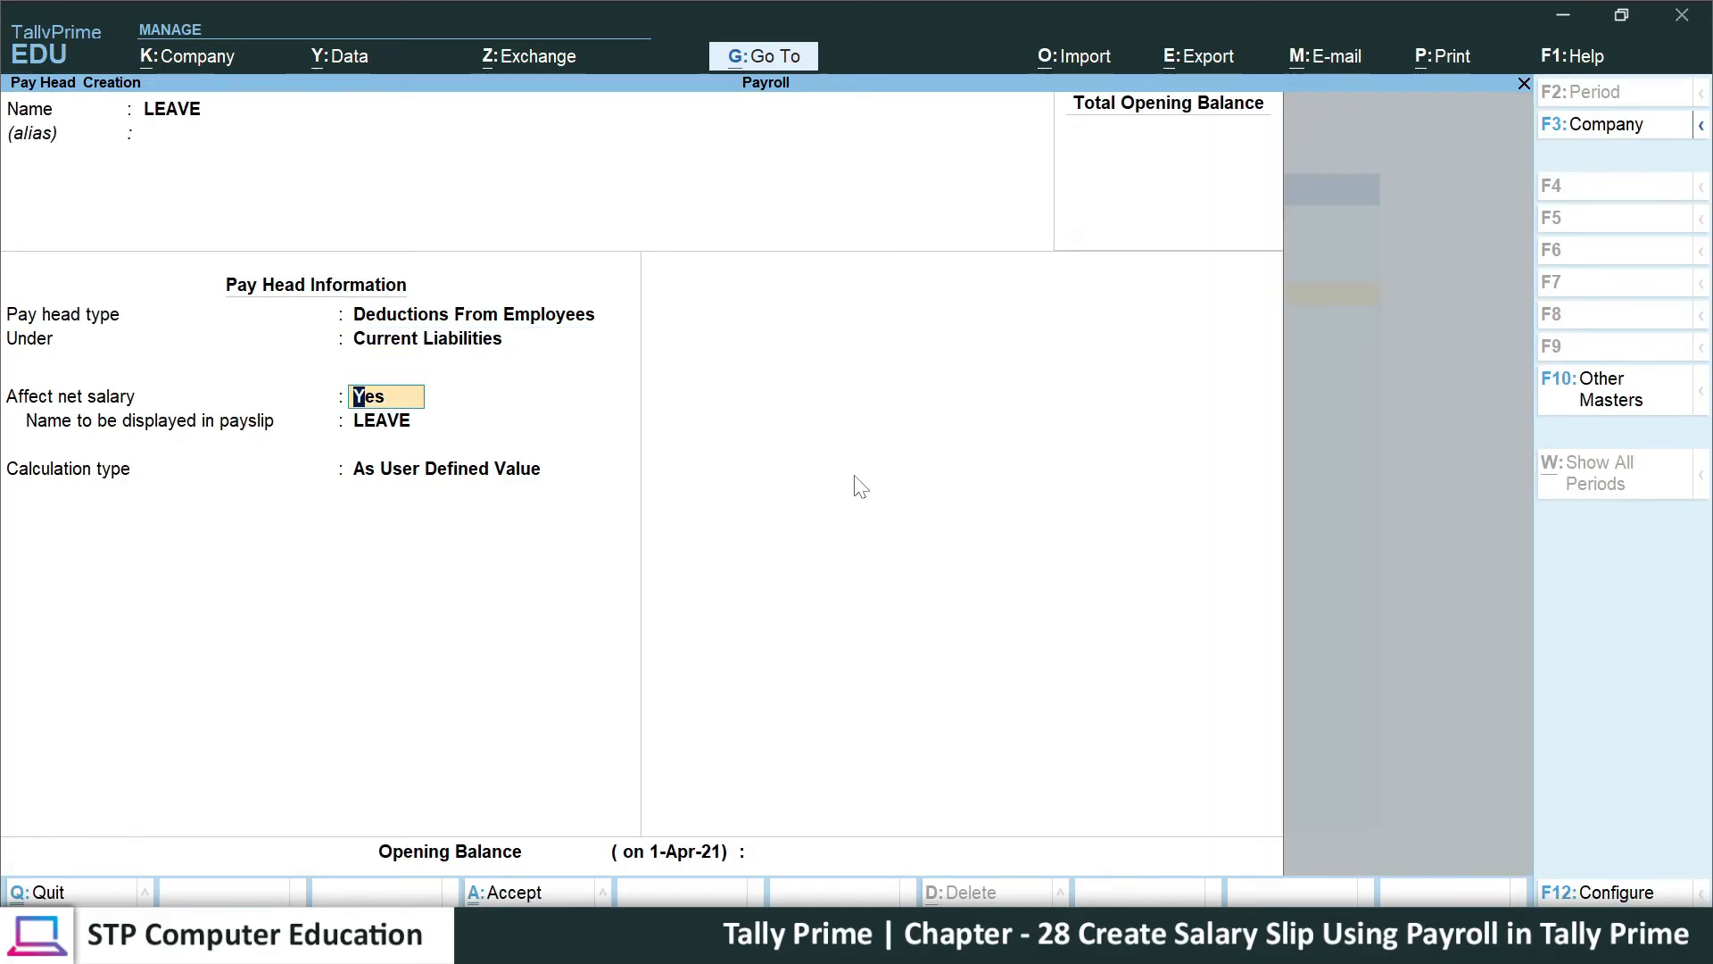
{"action": "key", "text": "Return"}
{"action": "key", "text": "Return"}
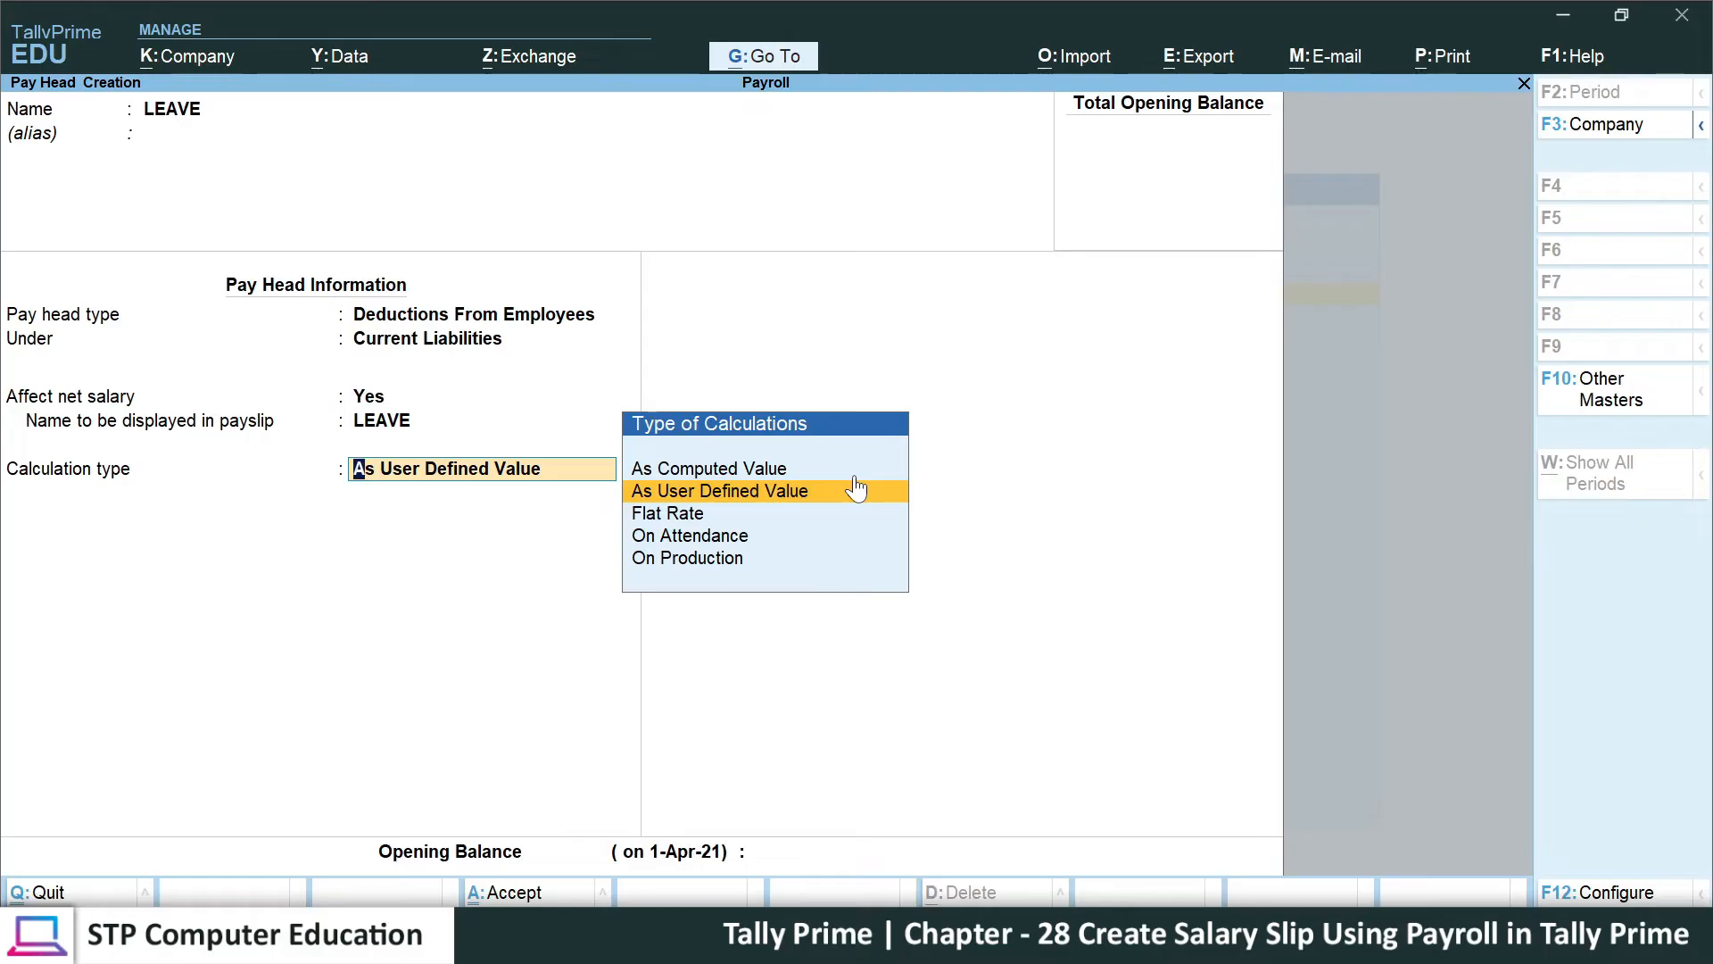
- Calculate the LEAVE pay head On Attendance, with LEAVE as the leave without pay and Days as the calculation period
{"action": "key", "text": "Down"}
{"action": "key", "text": "Down"}
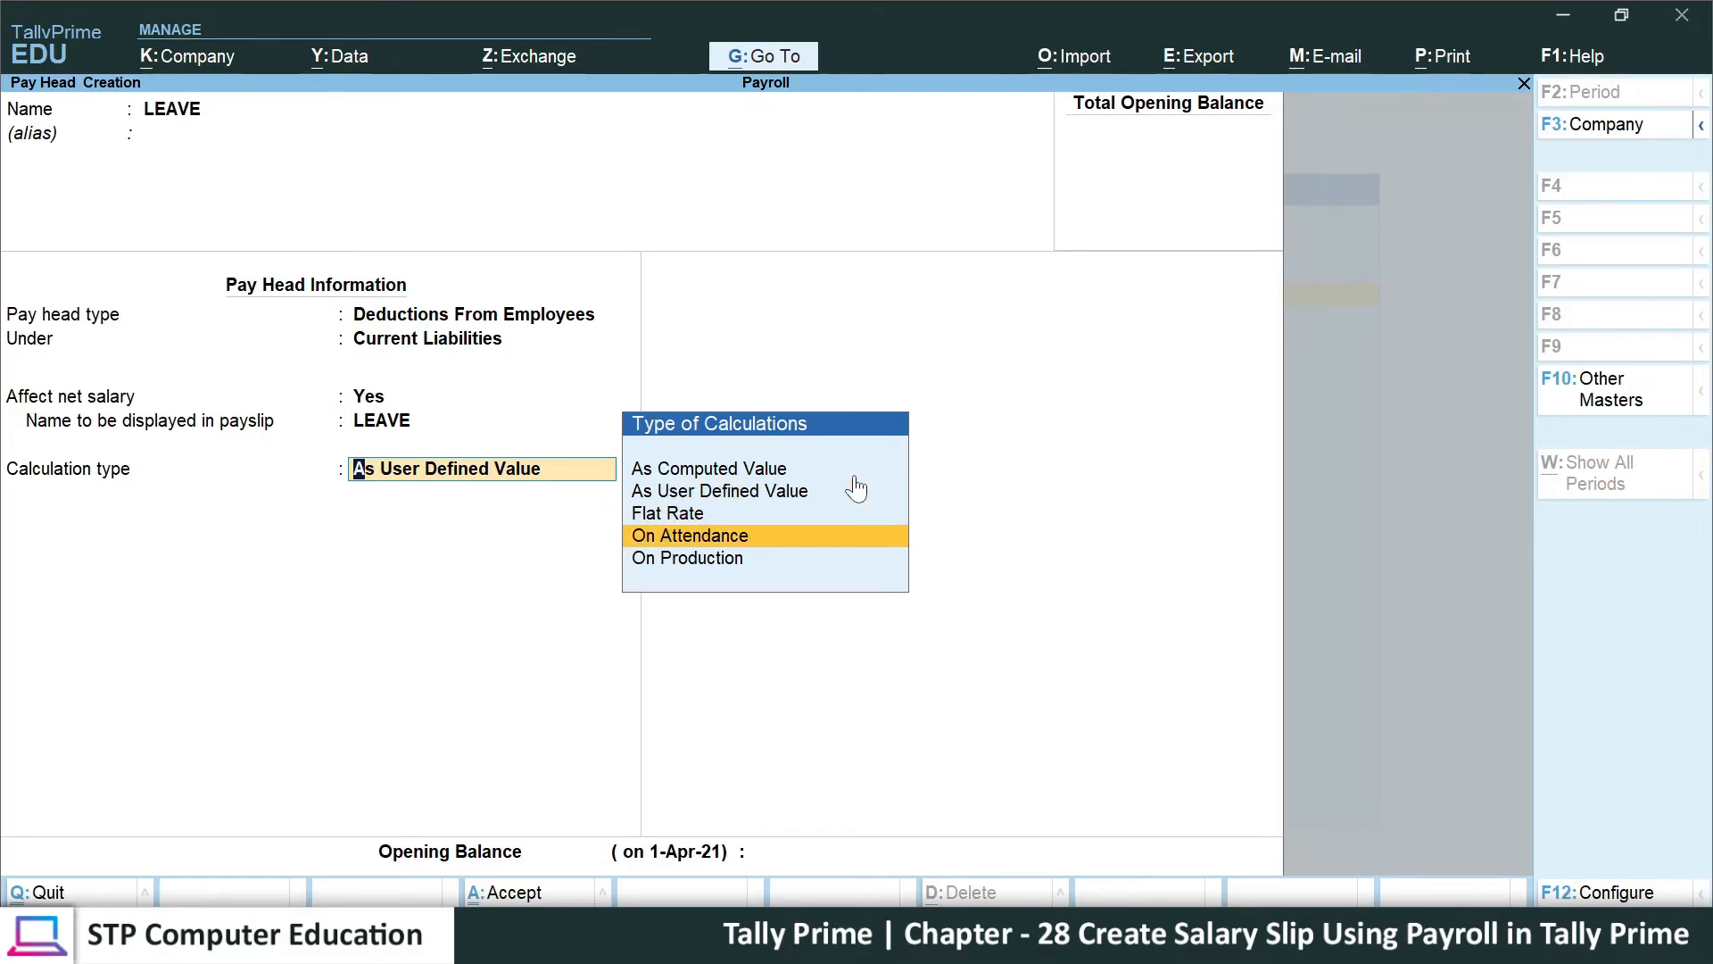
{"action": "key", "text": "Return"}
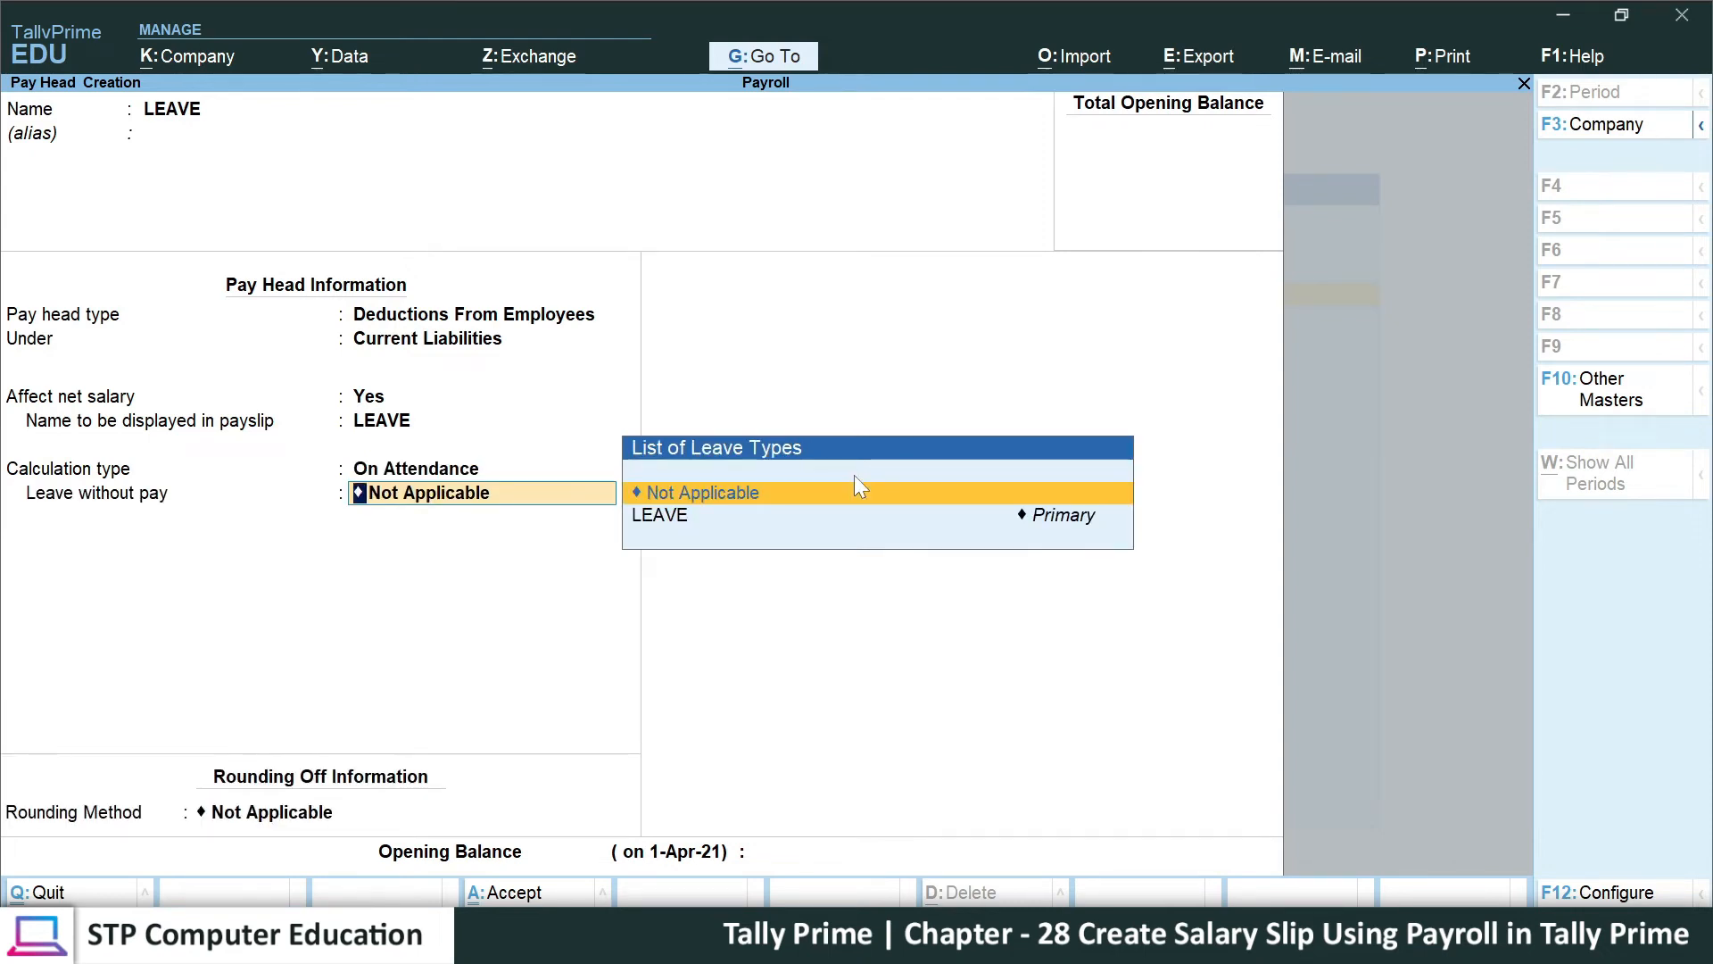
{"action": "key", "text": "Down"}
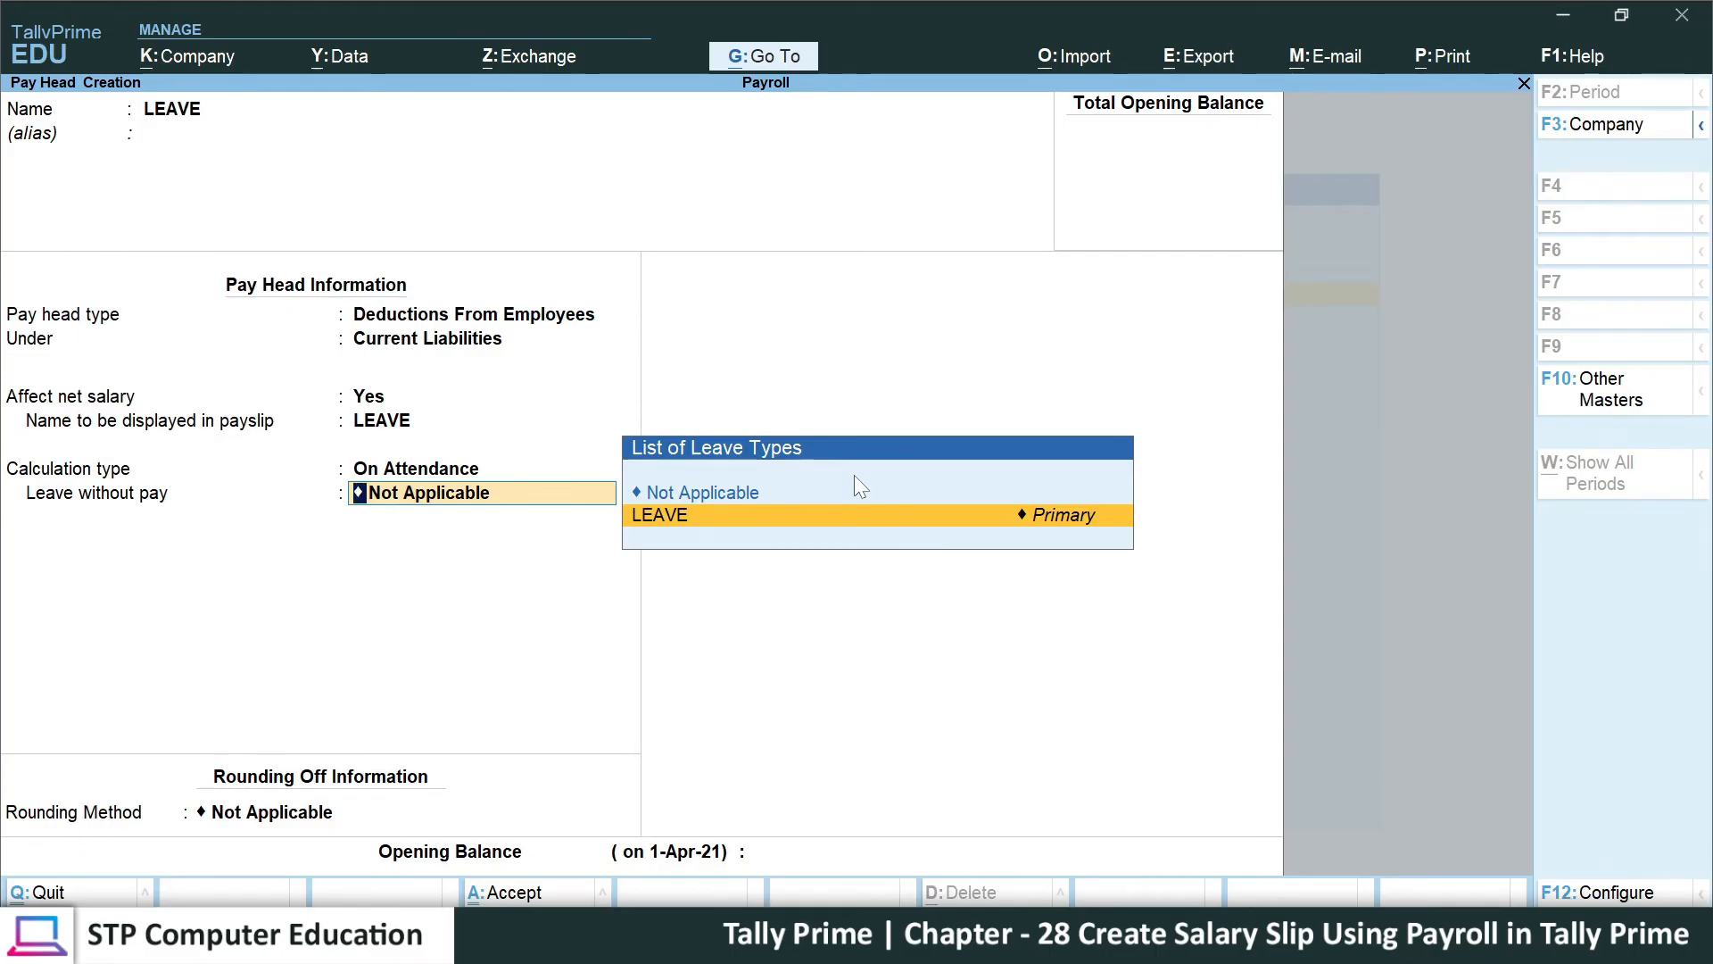
{"action": "key", "text": "Return"}
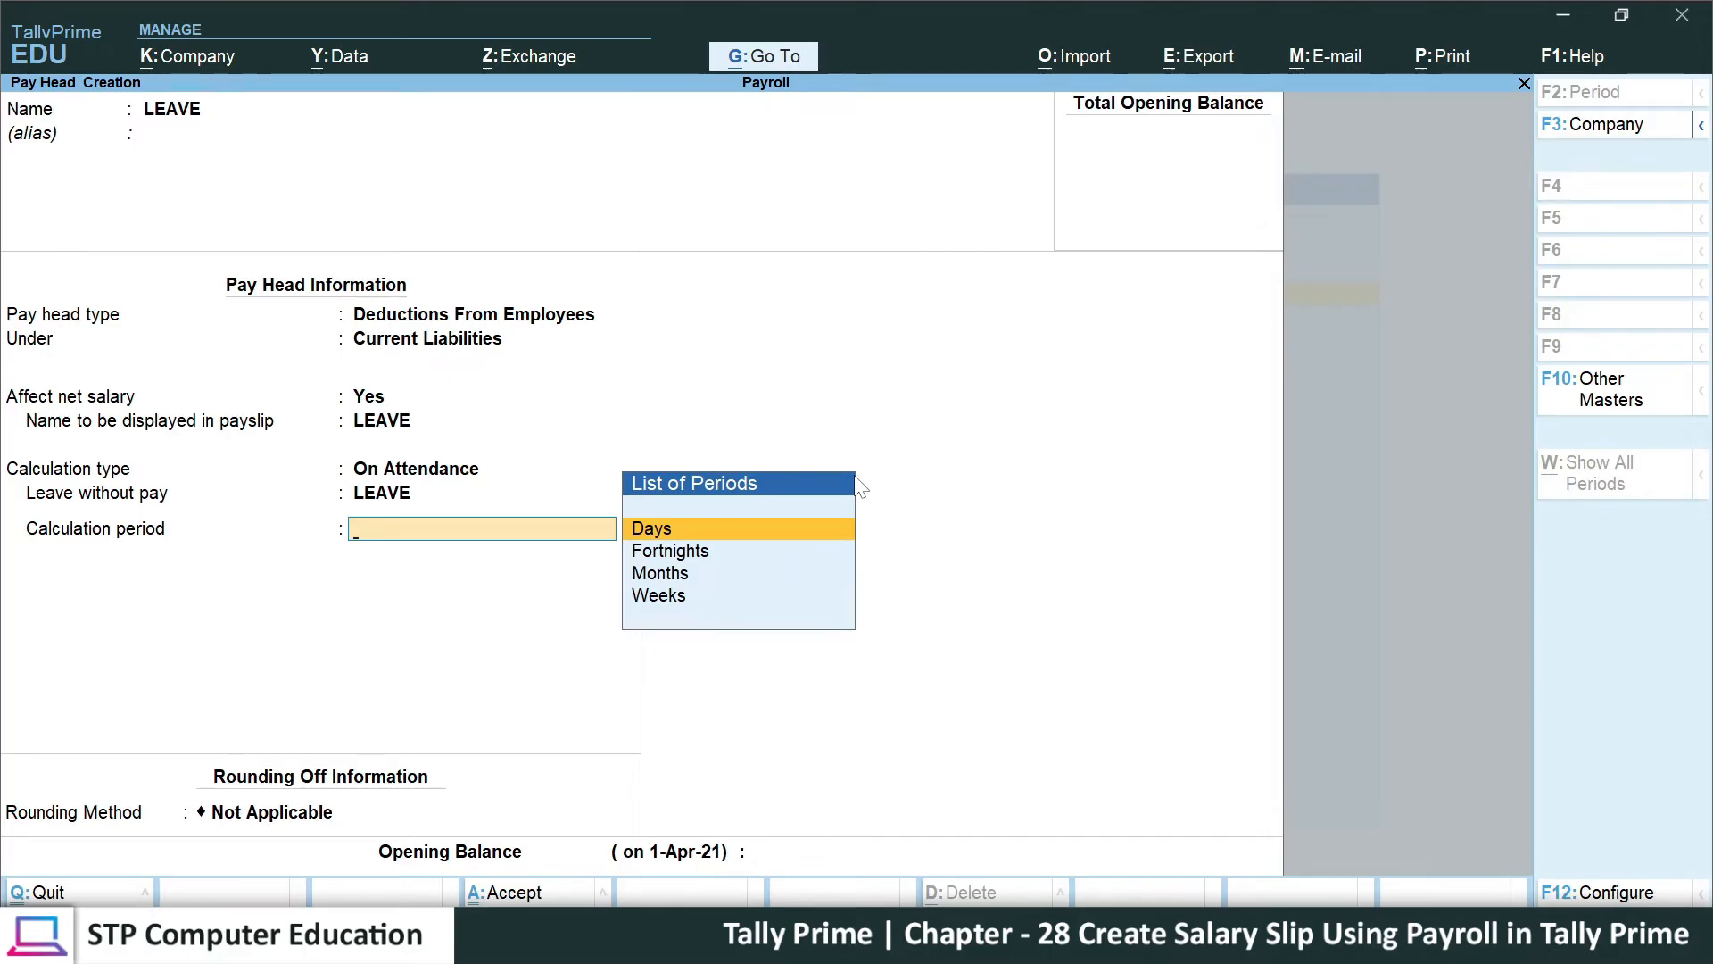
{"action": "key", "text": "Return"}
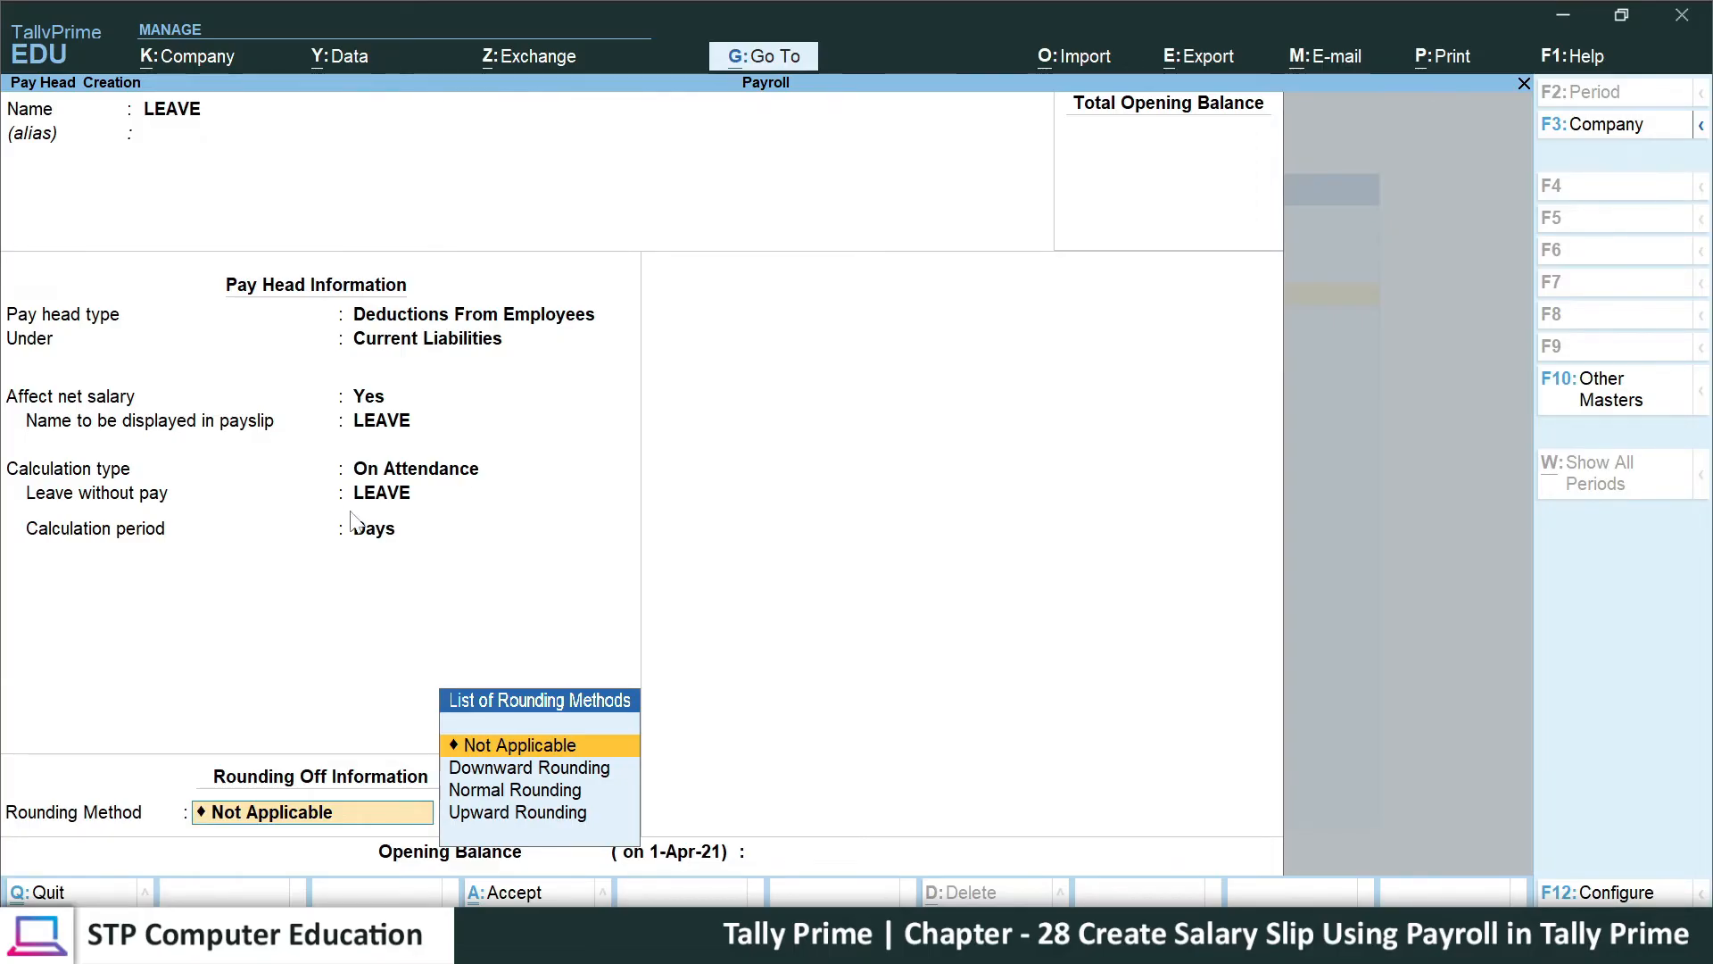
- Set Normal Rounding with no limit for the LEAVE pay head and save it without an opening balance
{"action": "key", "text": "Down"}
{"action": "key", "text": "Down"}
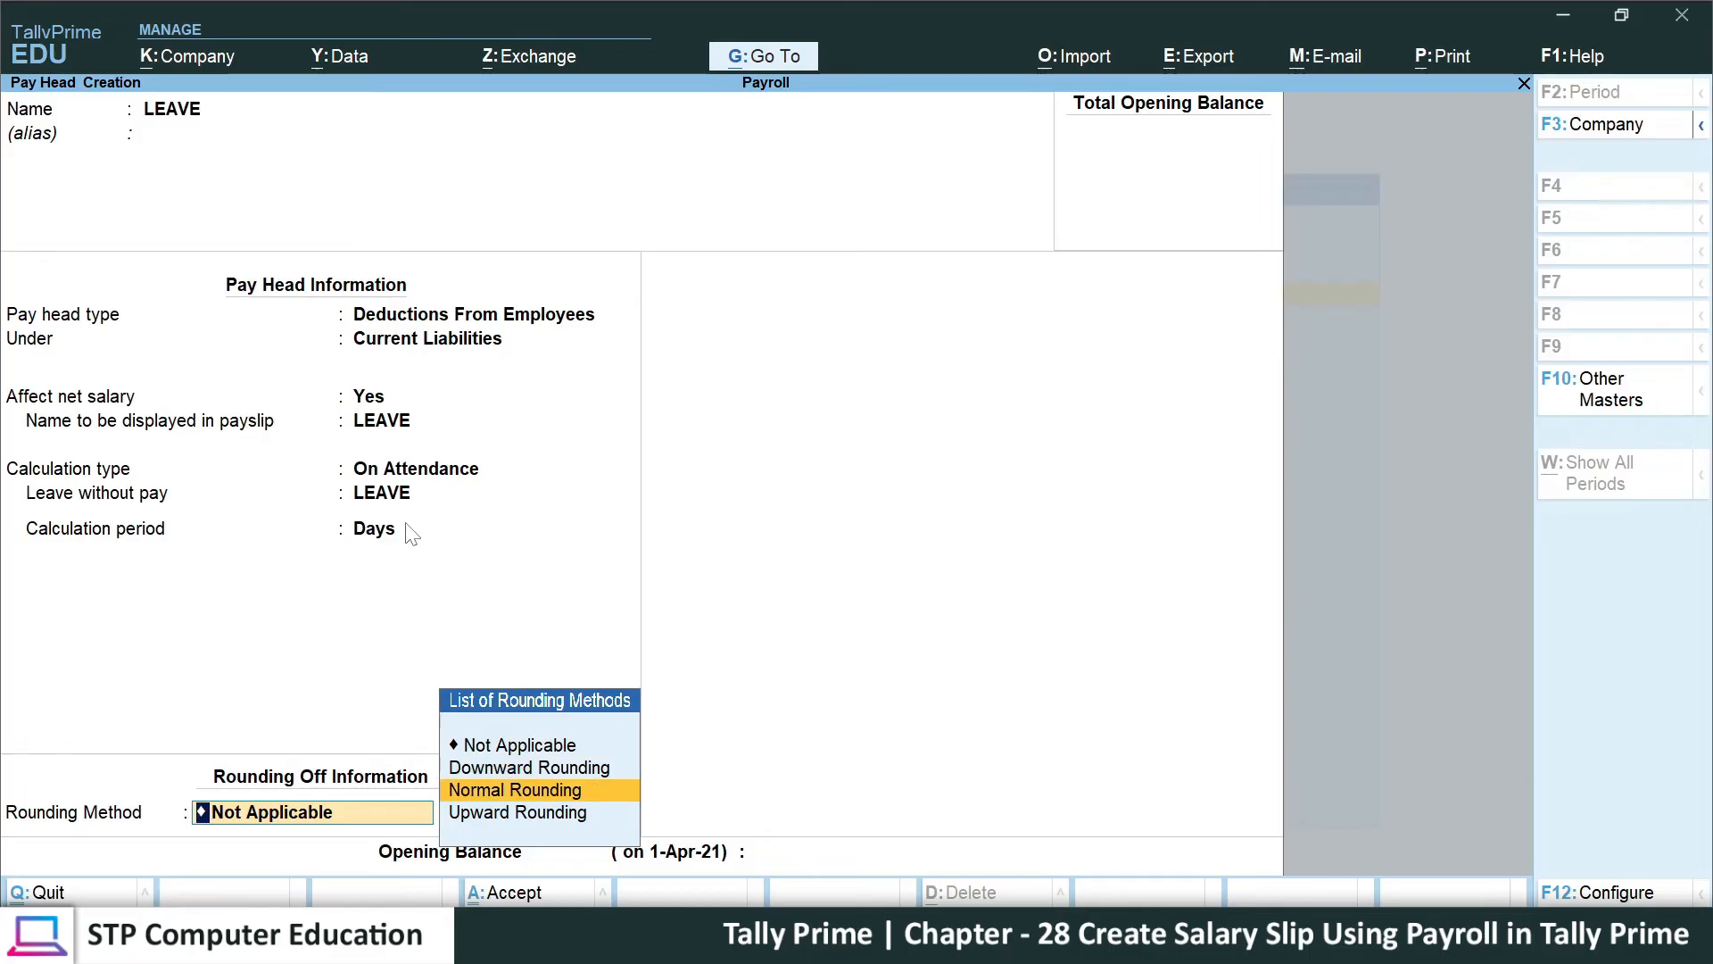
{"action": "key", "text": "Return"}
{"action": "key", "text": "Return"}
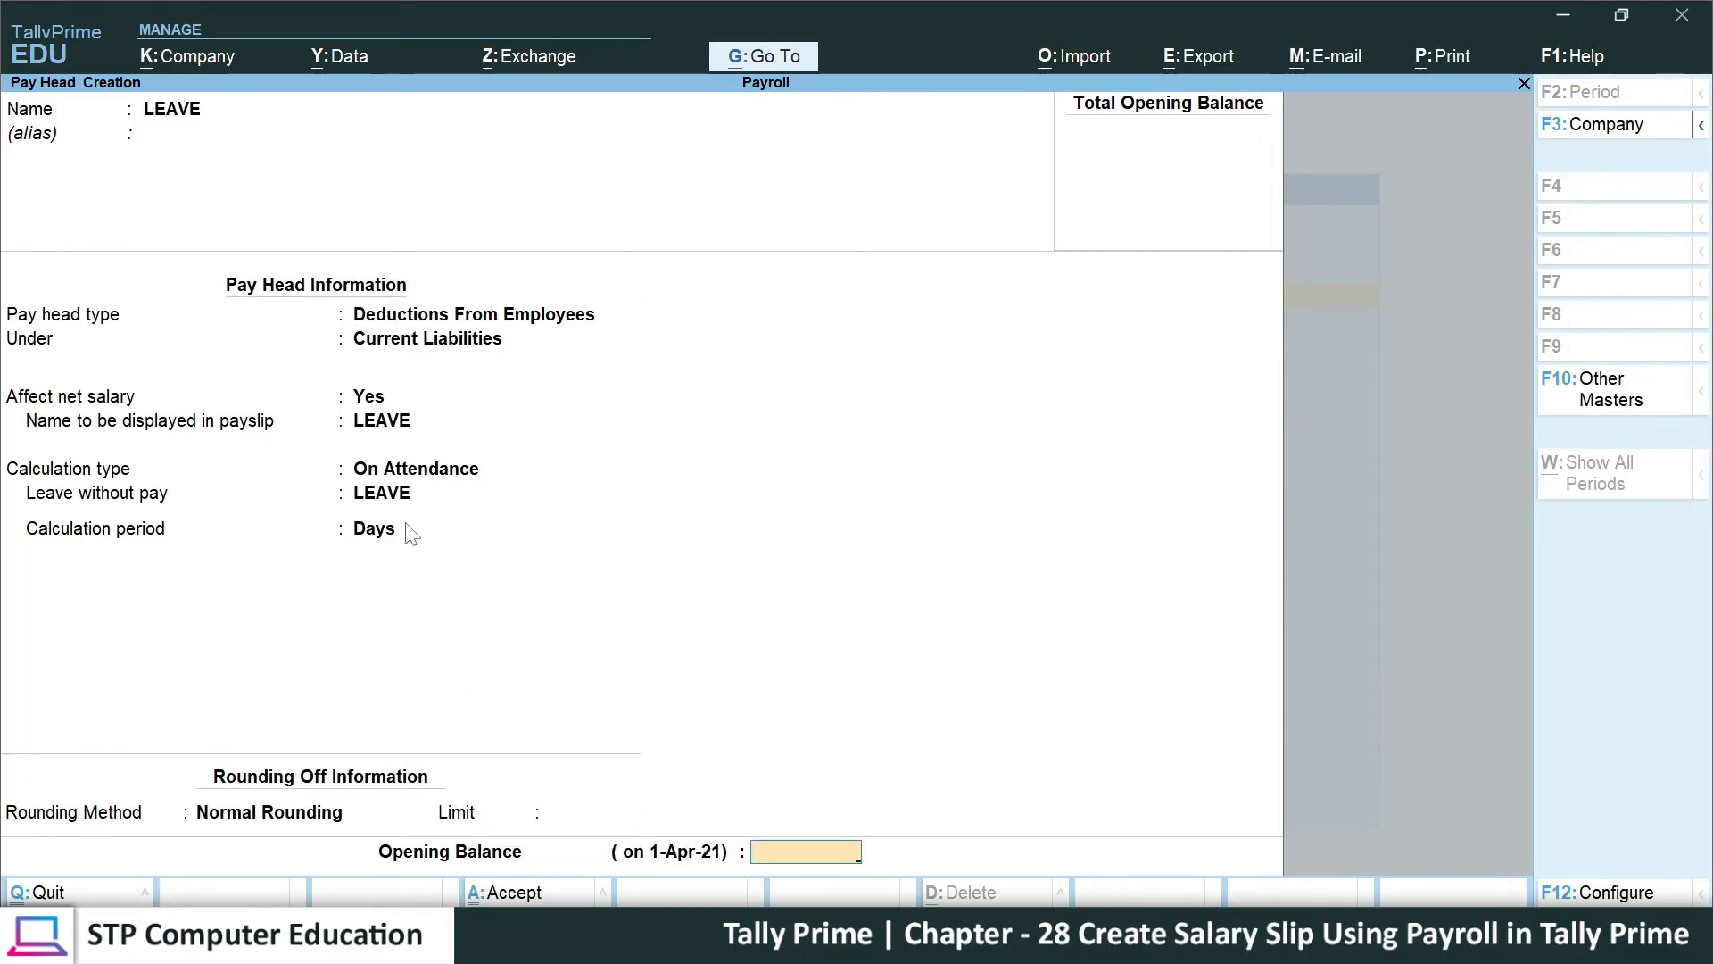
{"action": "key", "text": "Return"}
{"action": "key", "text": "Return"}
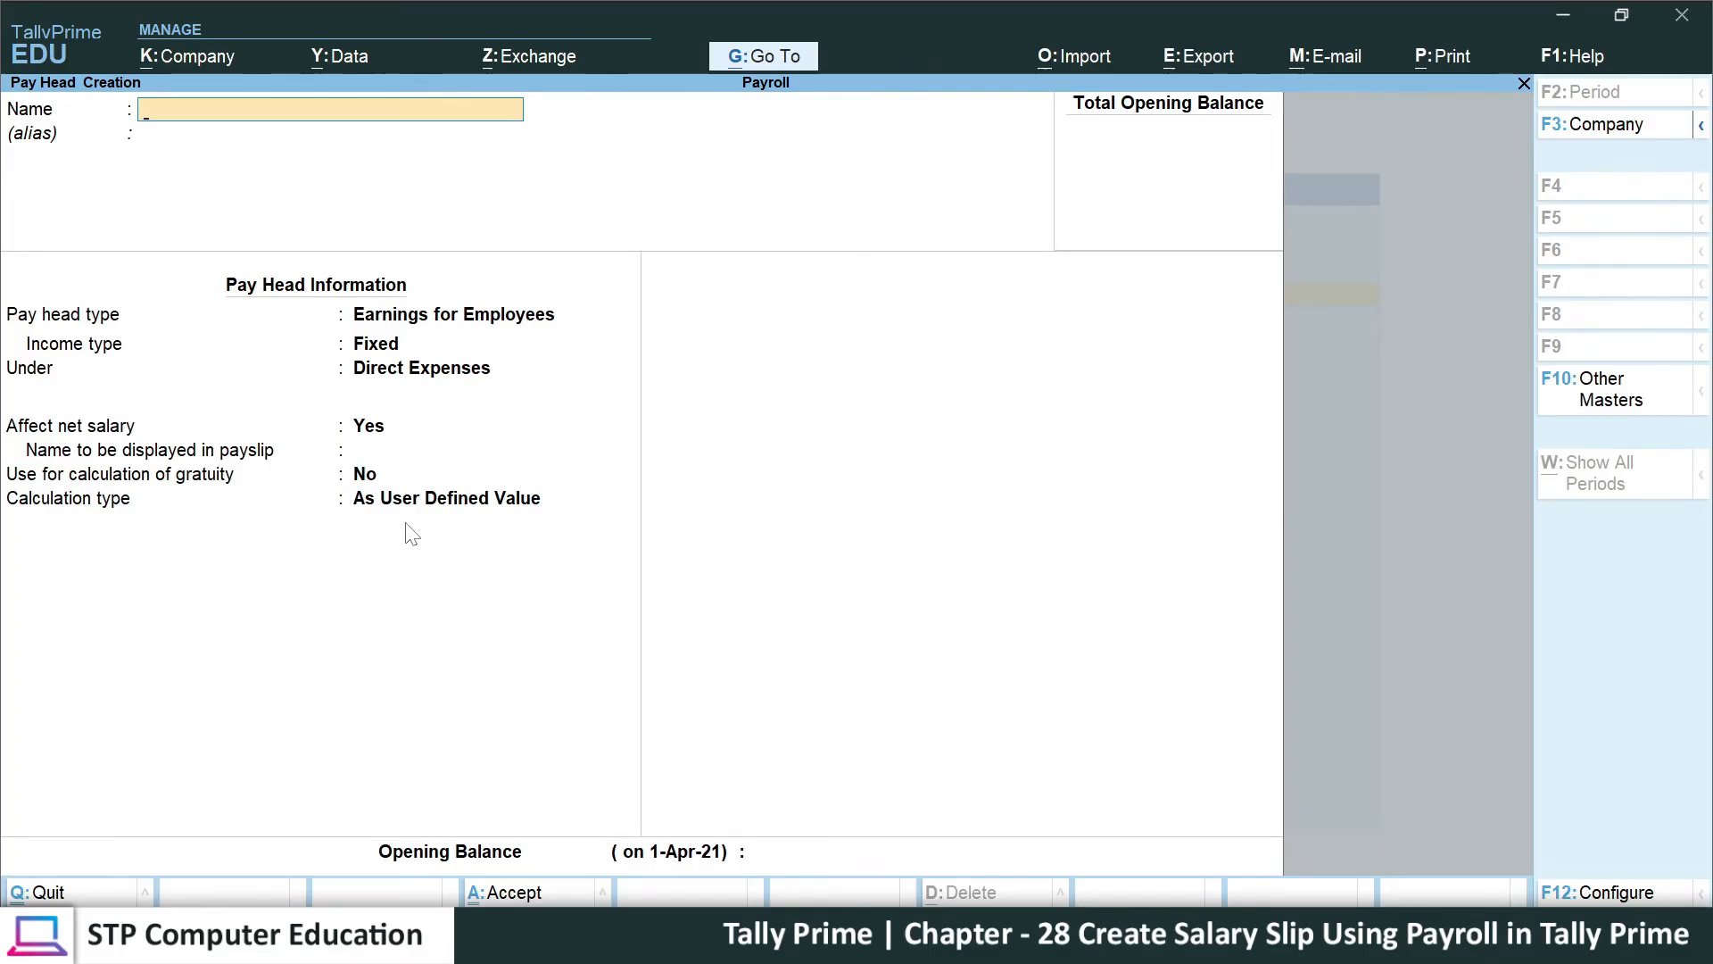
- Start a pay head named OVER TIME with type Earnings for Employees and income type Variable
{"action": "type", "text": "OVER TIME"}
{"action": "key", "text": "Return"}
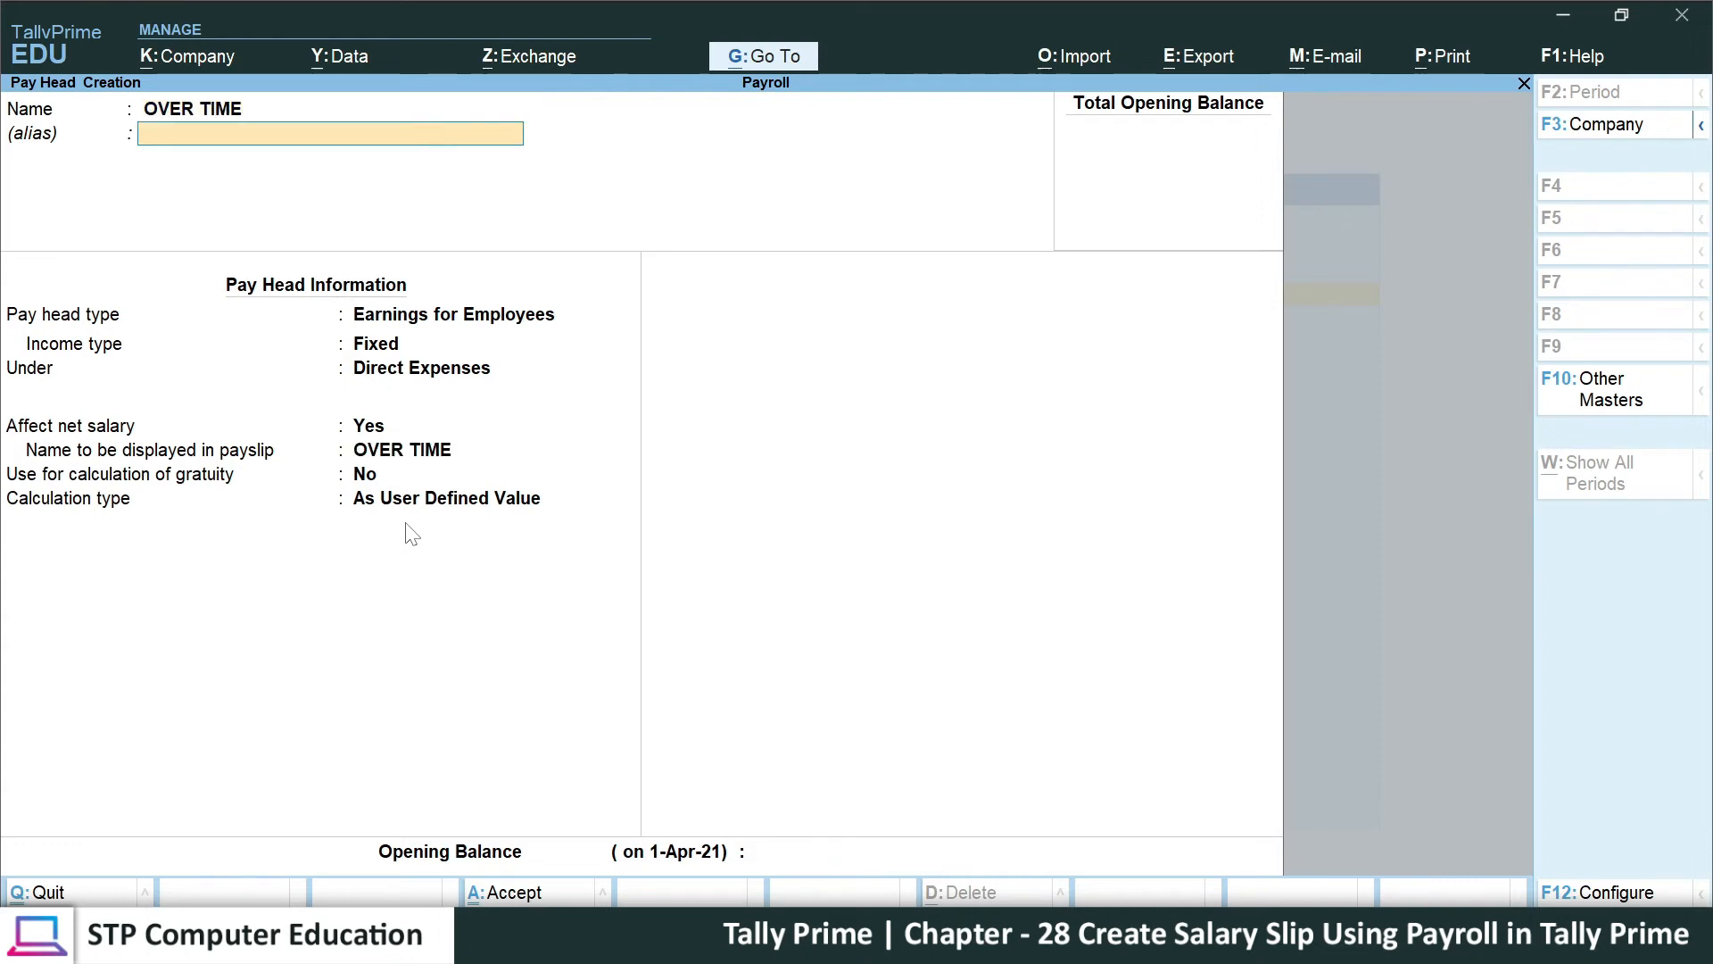
{"action": "key", "text": "Return"}
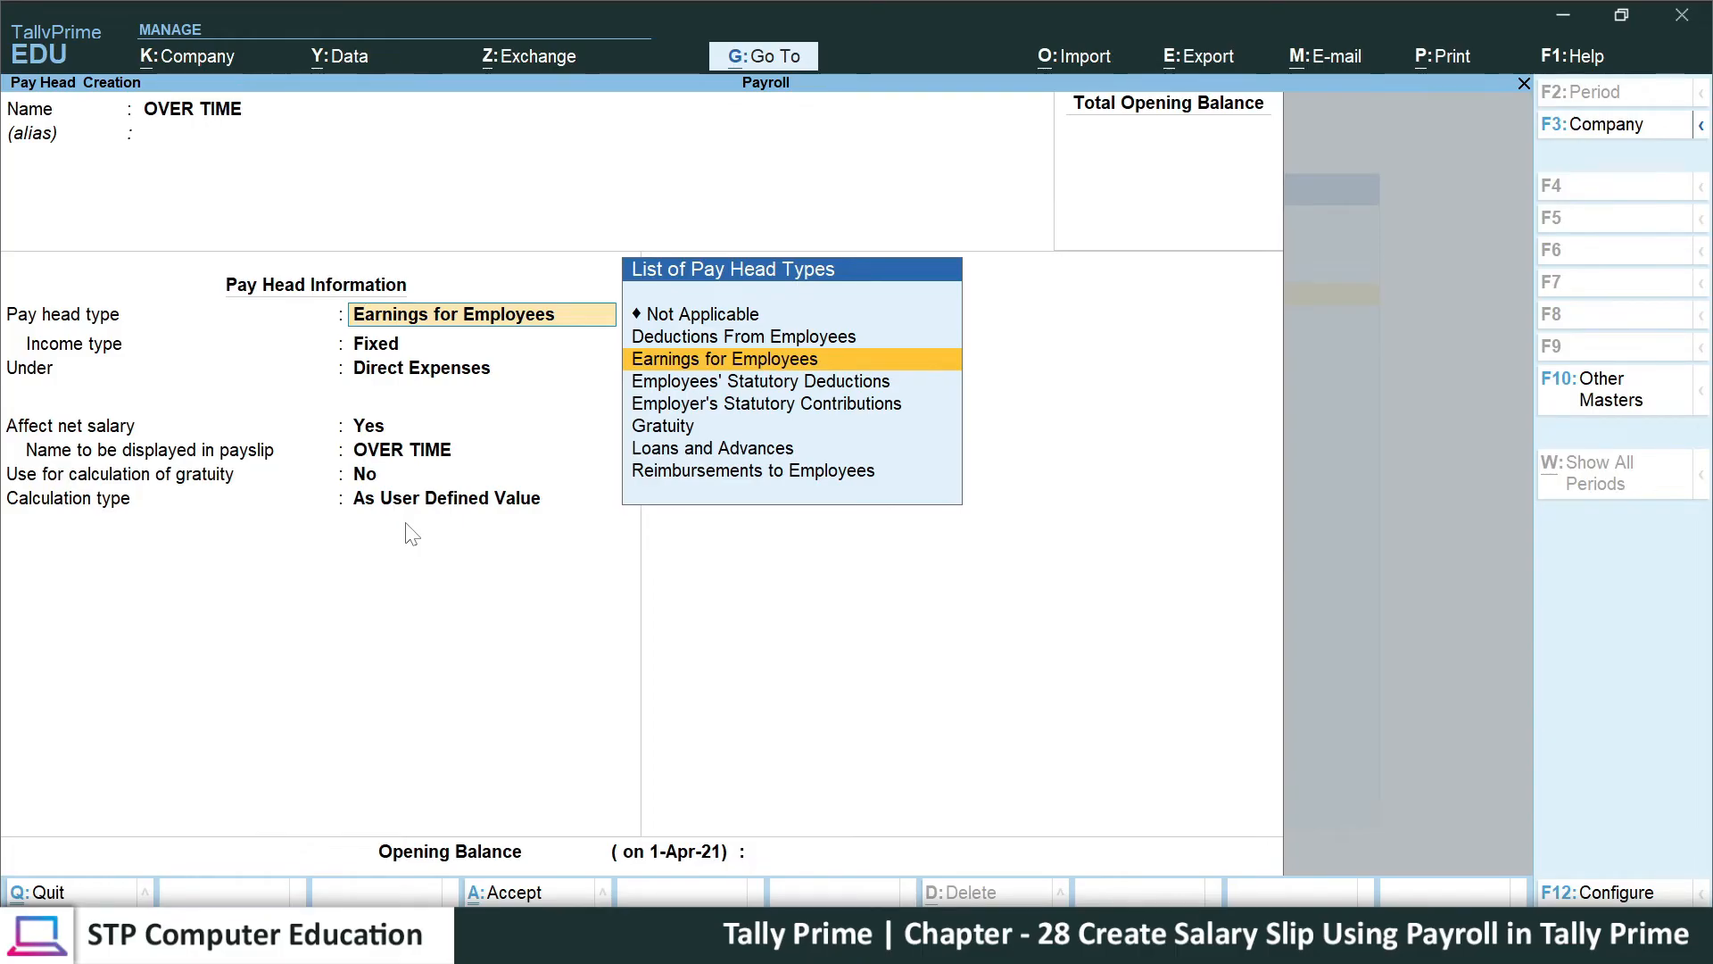
{"action": "key", "text": "Return"}
{"action": "key", "text": "Down"}
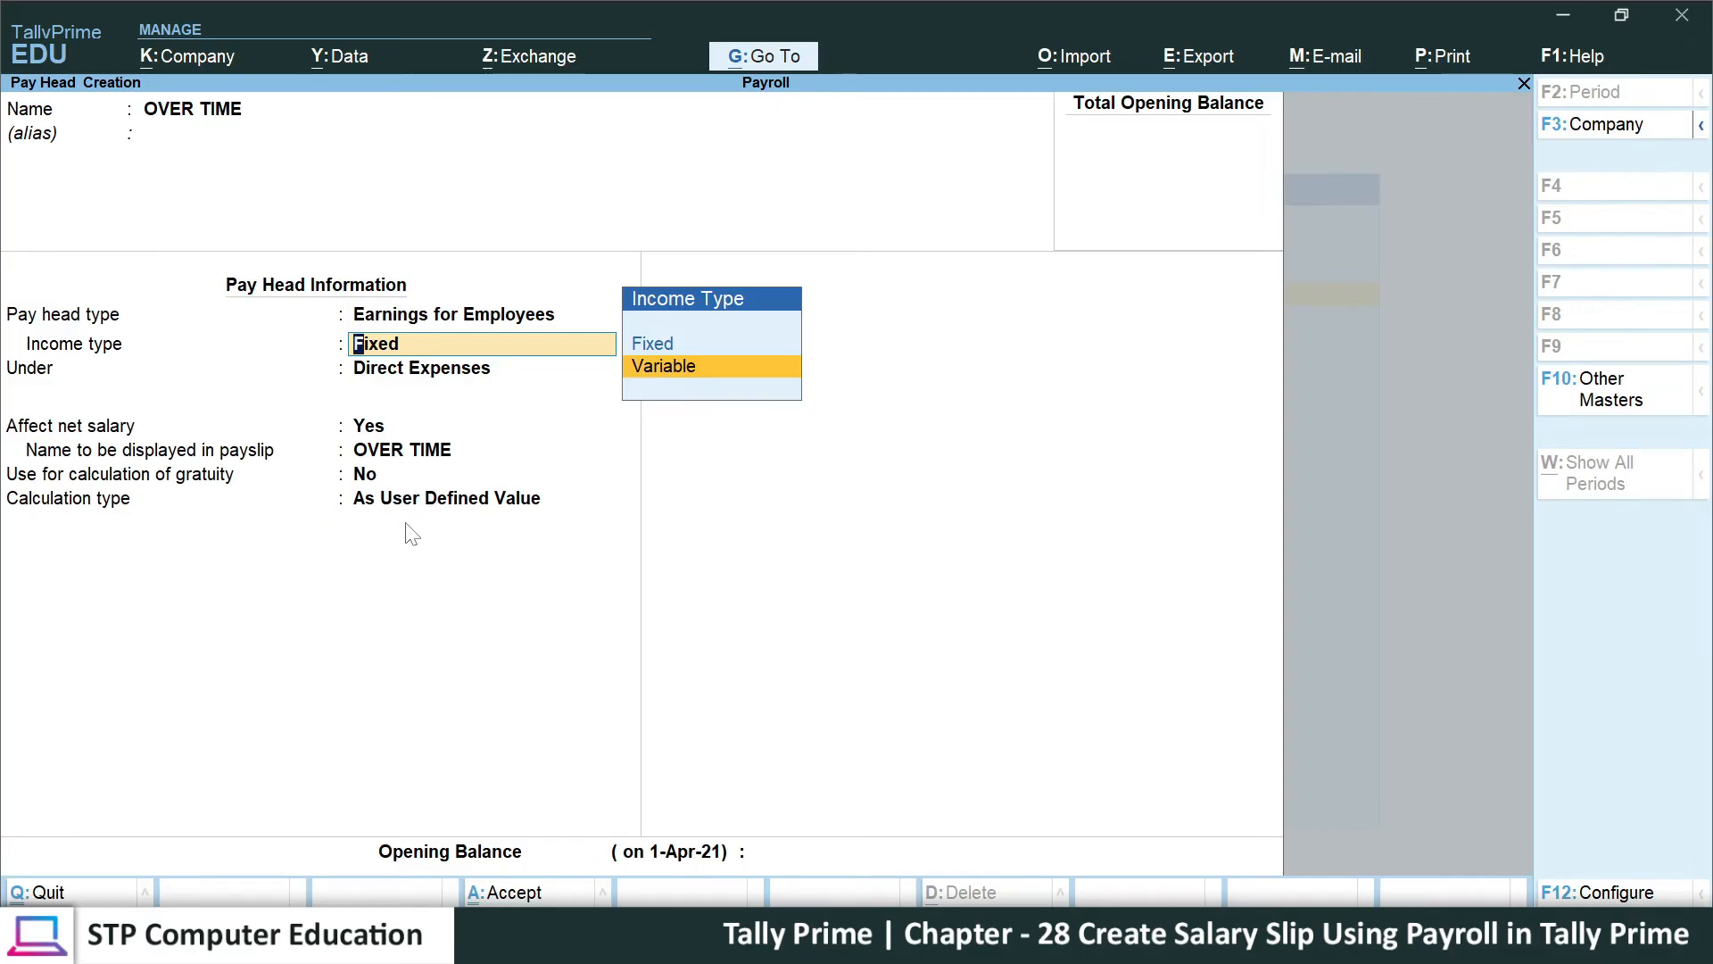
{"action": "key", "text": "Return"}
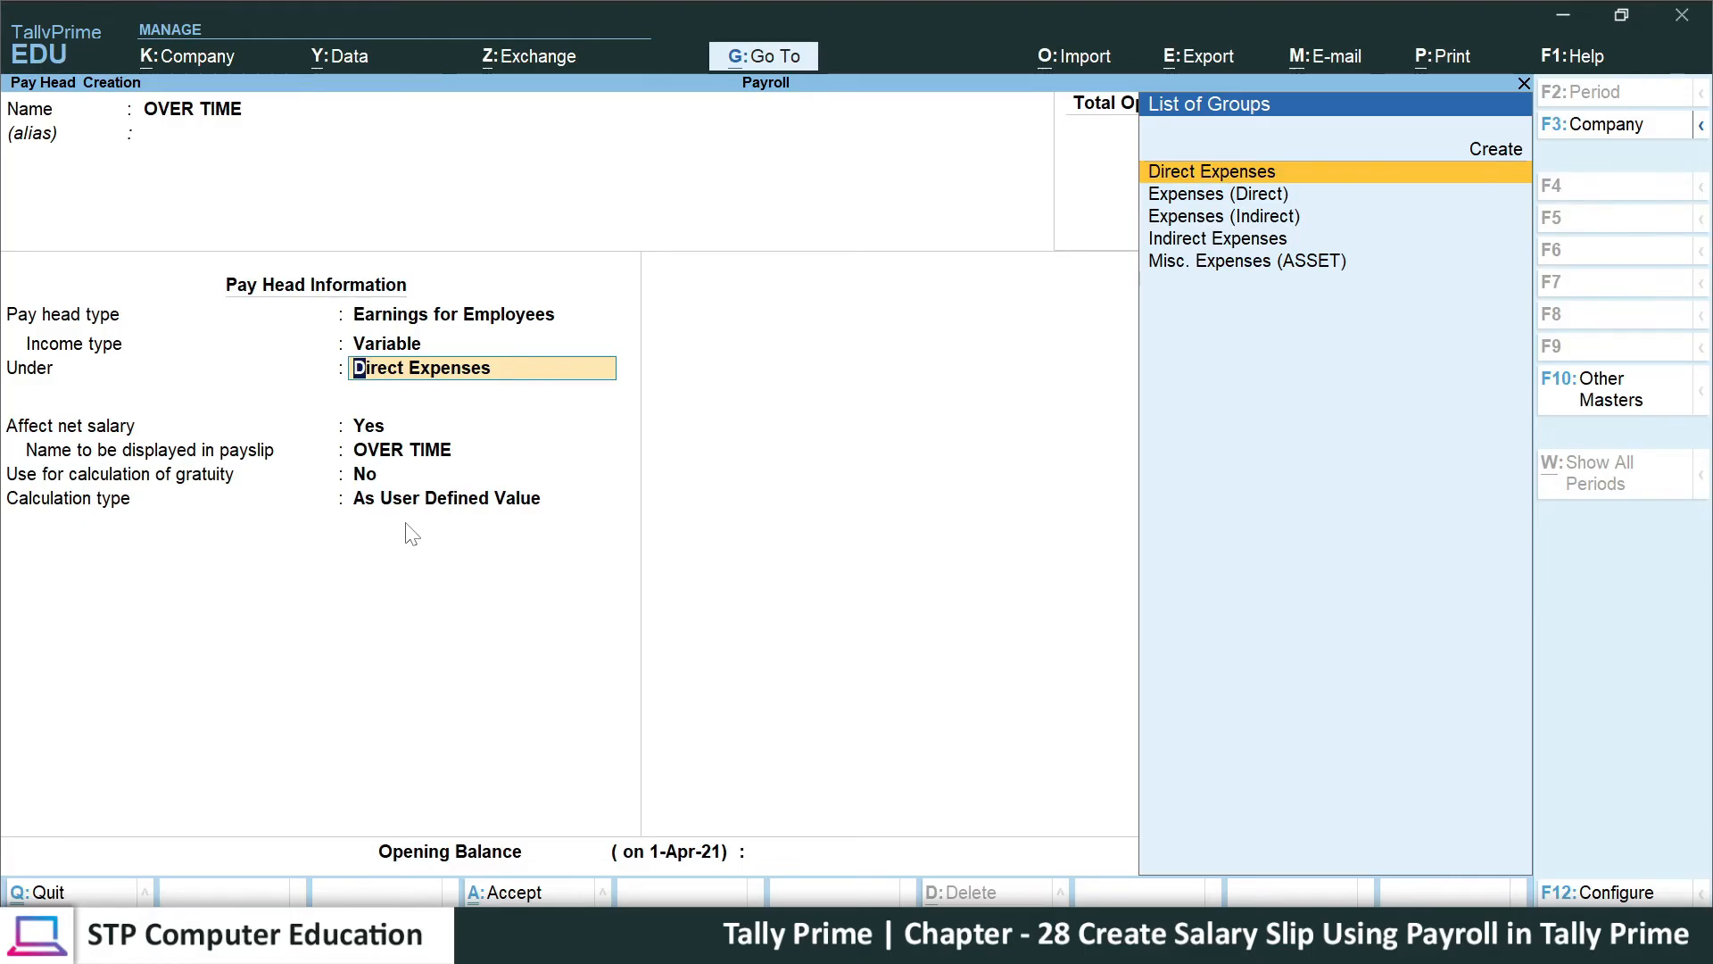
- Place the OVER TIME pay head under Direct Expenses and calculate it On Production with the OVER TIME production type
{"action": "key", "text": "Return"}
{"action": "key", "text": "Return"}
{"action": "key", "text": "Return"}
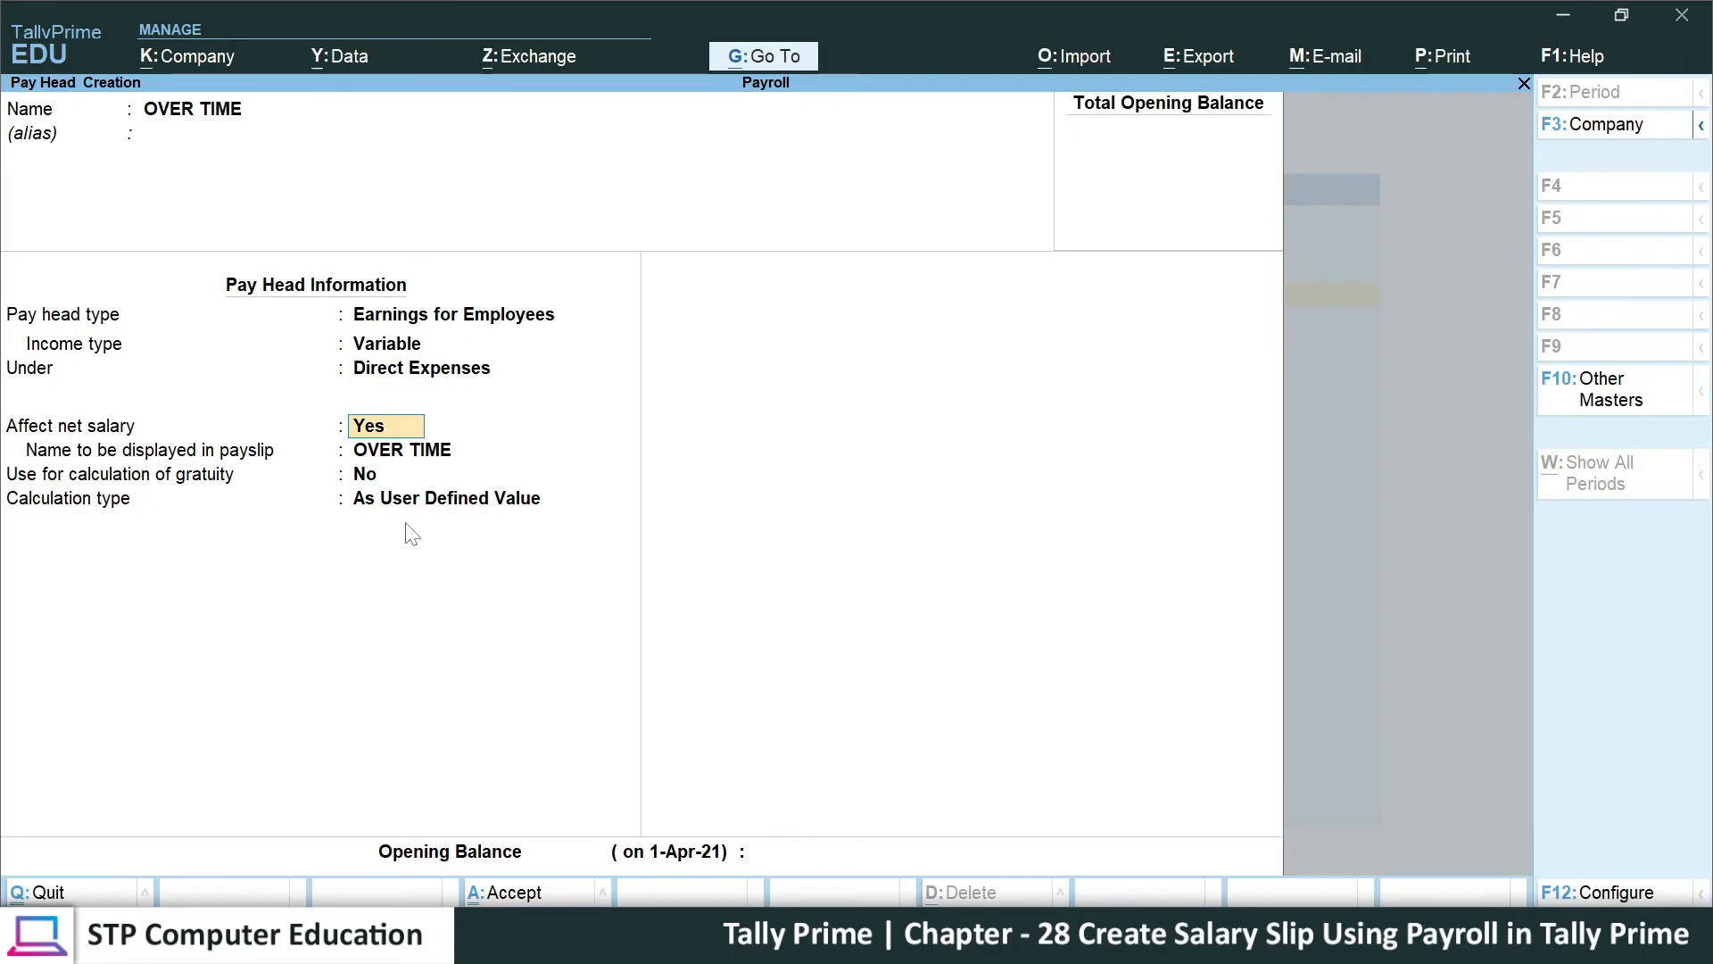
{"action": "key", "text": "Return"}
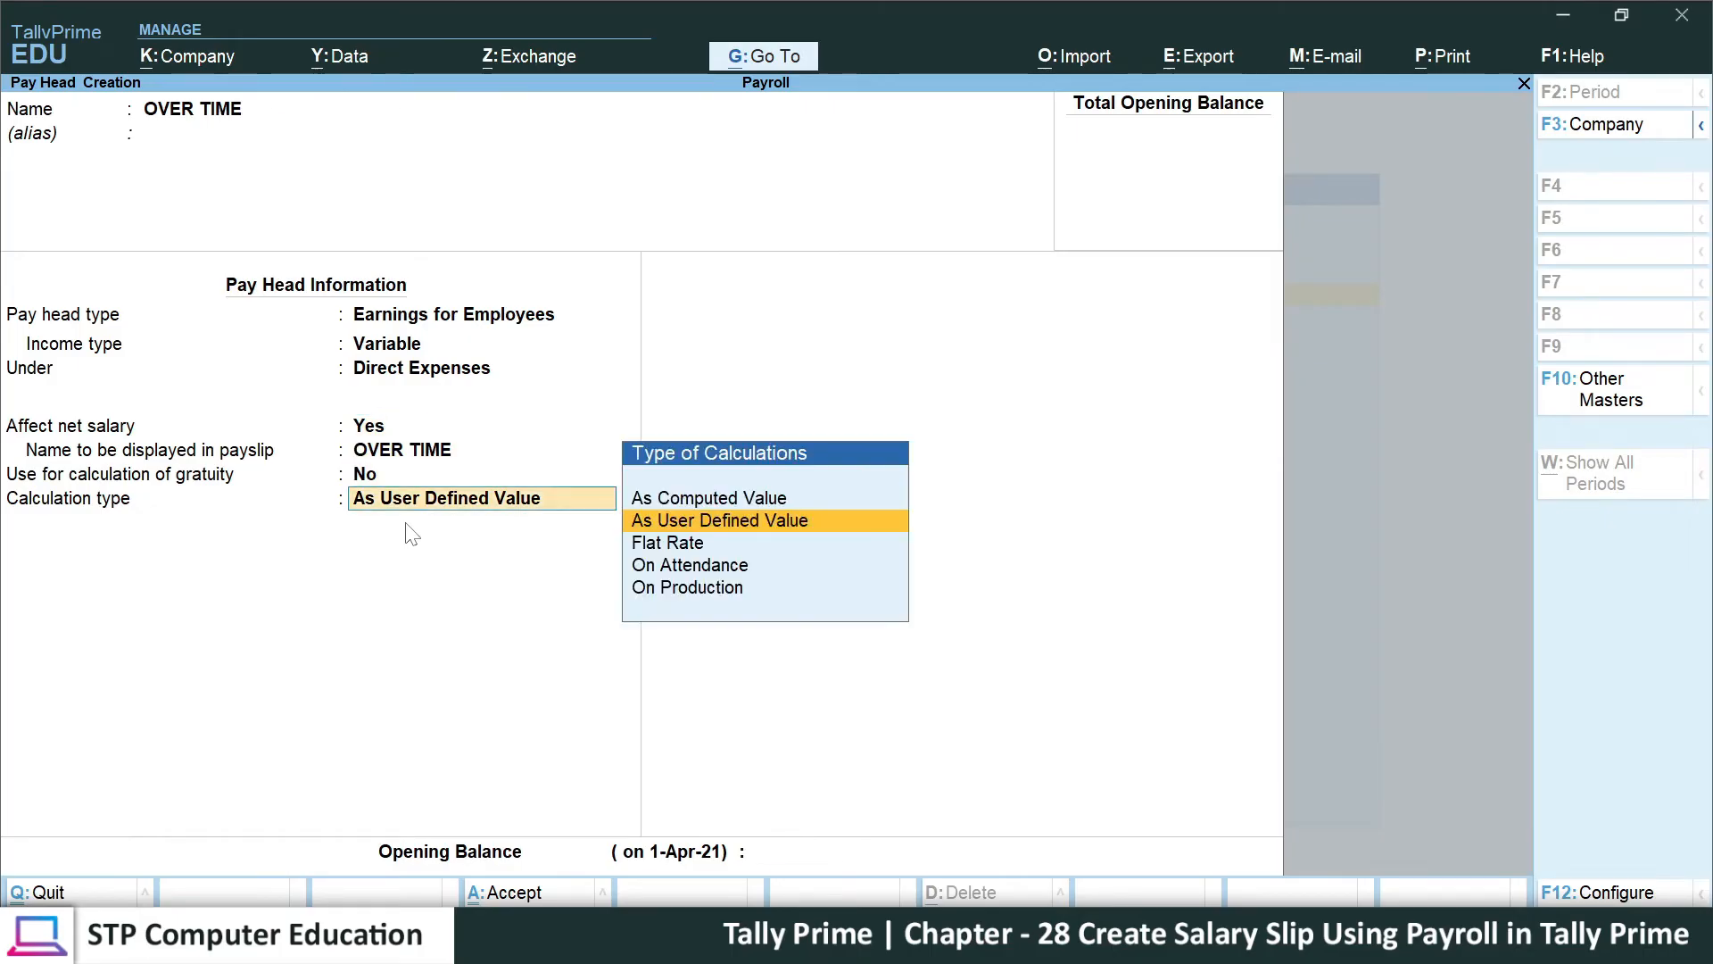
{"action": "key", "text": "Down"}
{"action": "key", "text": "Down"}
{"action": "key", "text": "Down"}
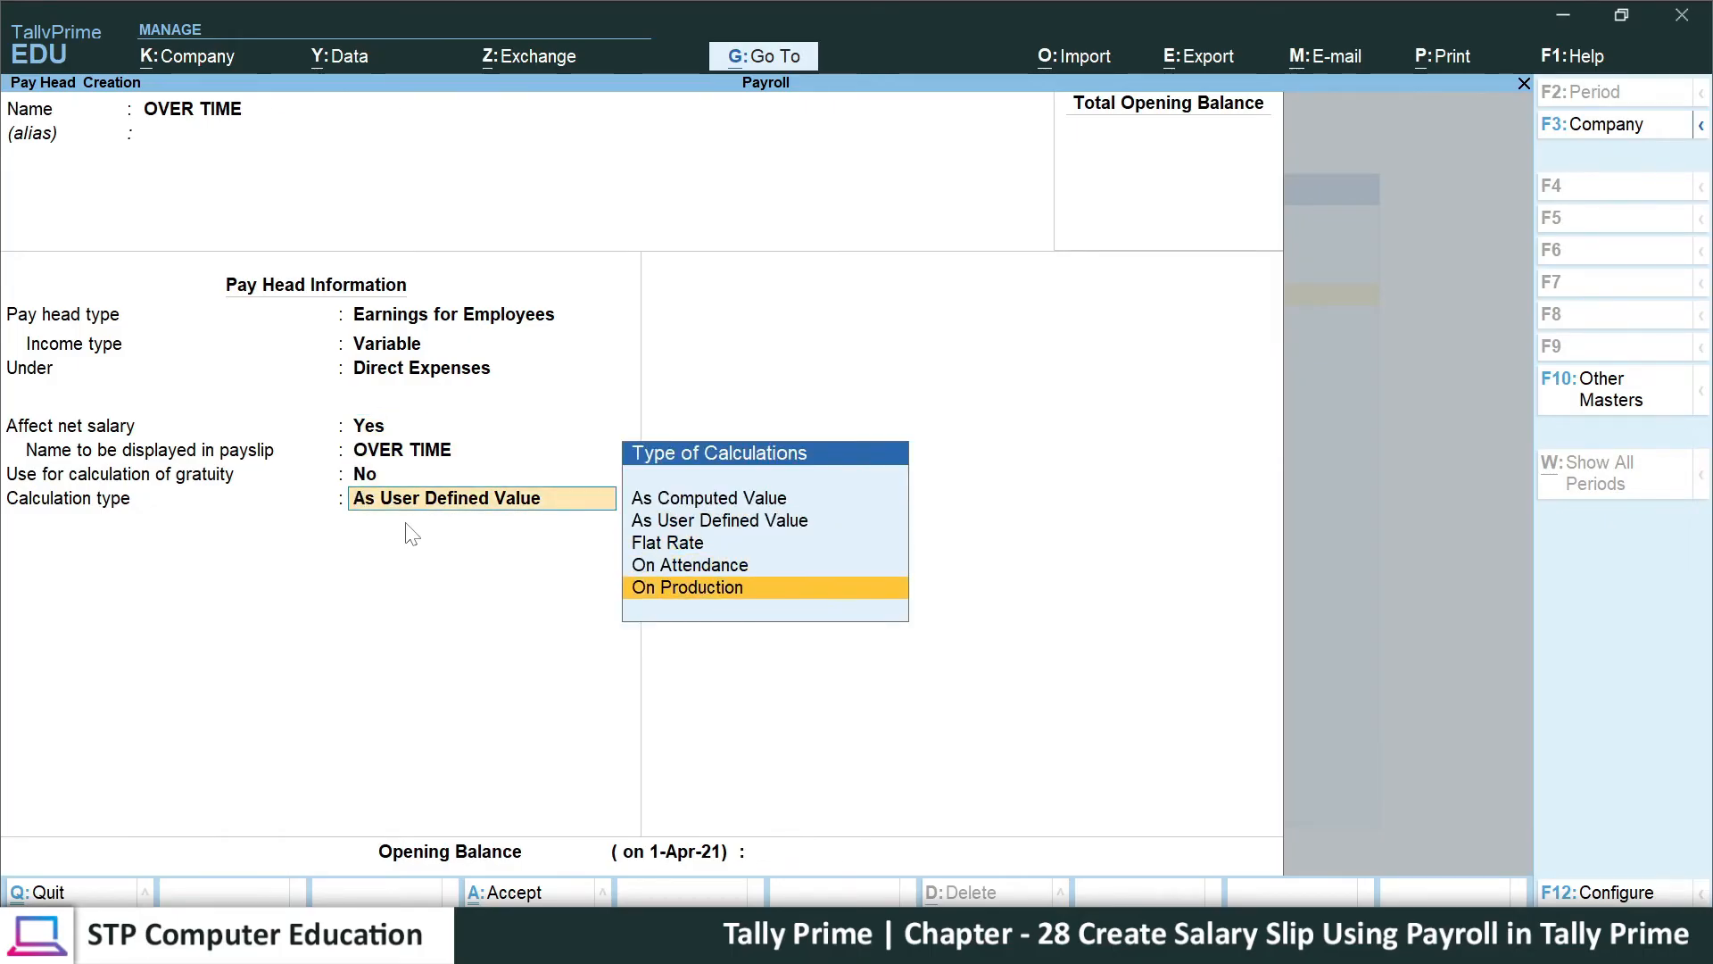
{"action": "key", "text": "Return"}
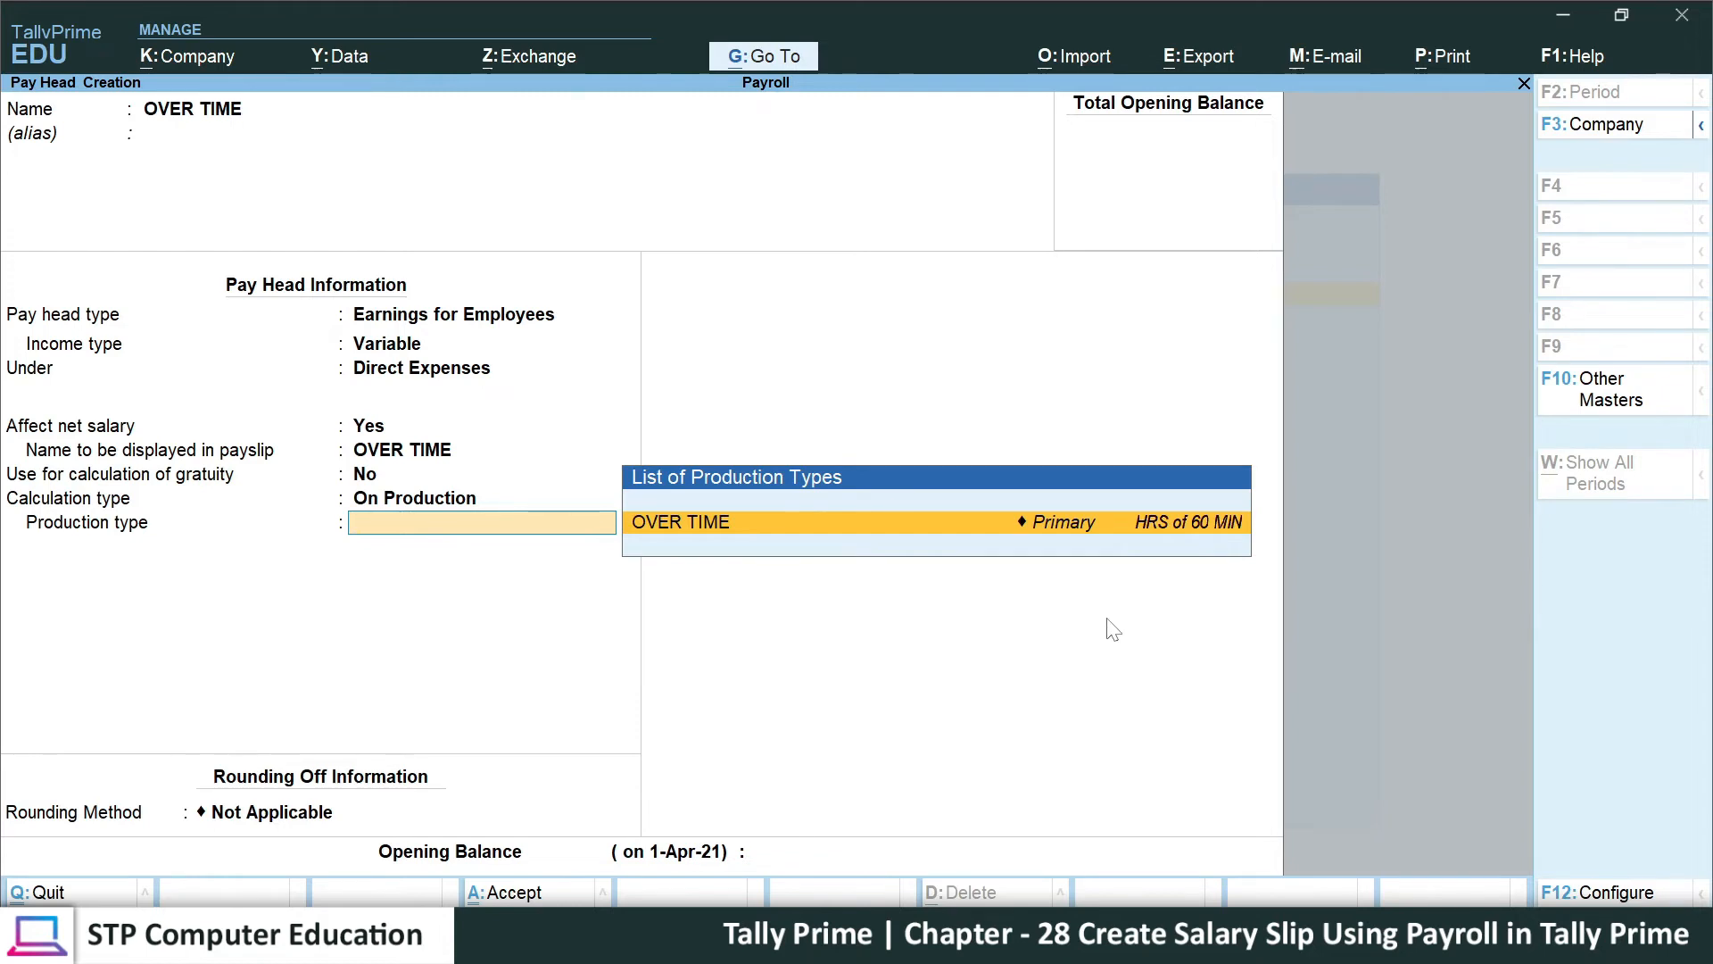
{"action": "key", "text": "Return"}
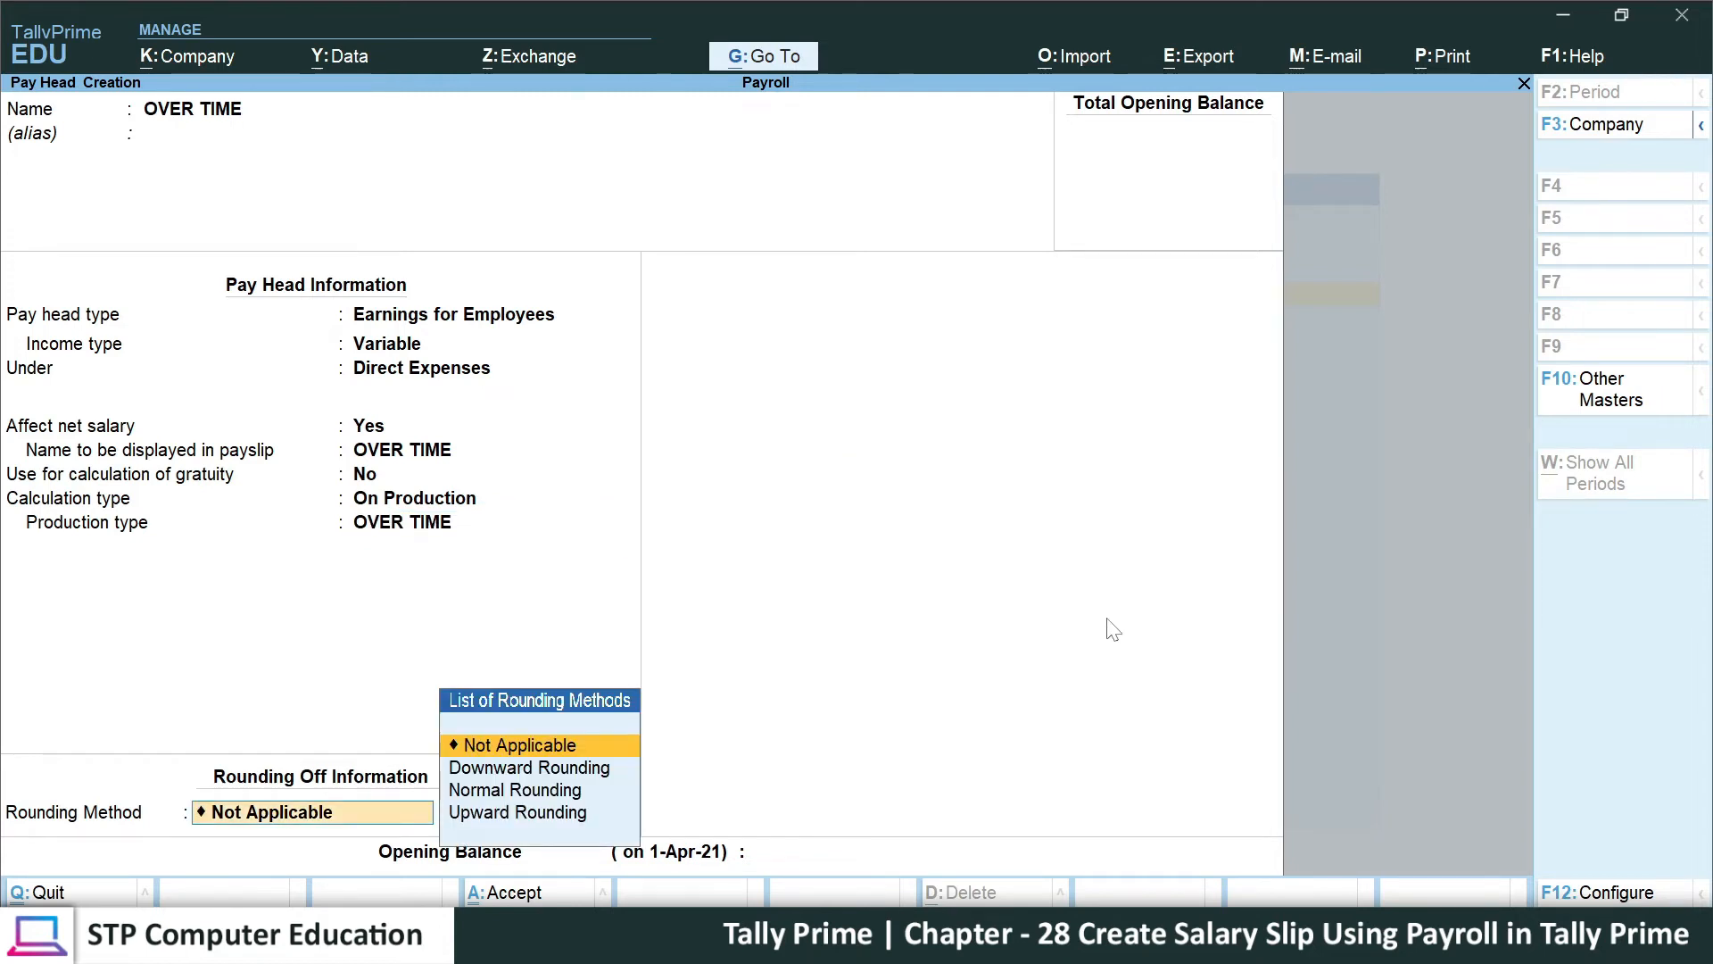
- Set Normal Rounding with no limit for the OVER TIME pay head and save it without an opening balance
{"action": "key", "text": "Down"}
{"action": "key", "text": "Down"}
{"action": "key", "text": "Return"}
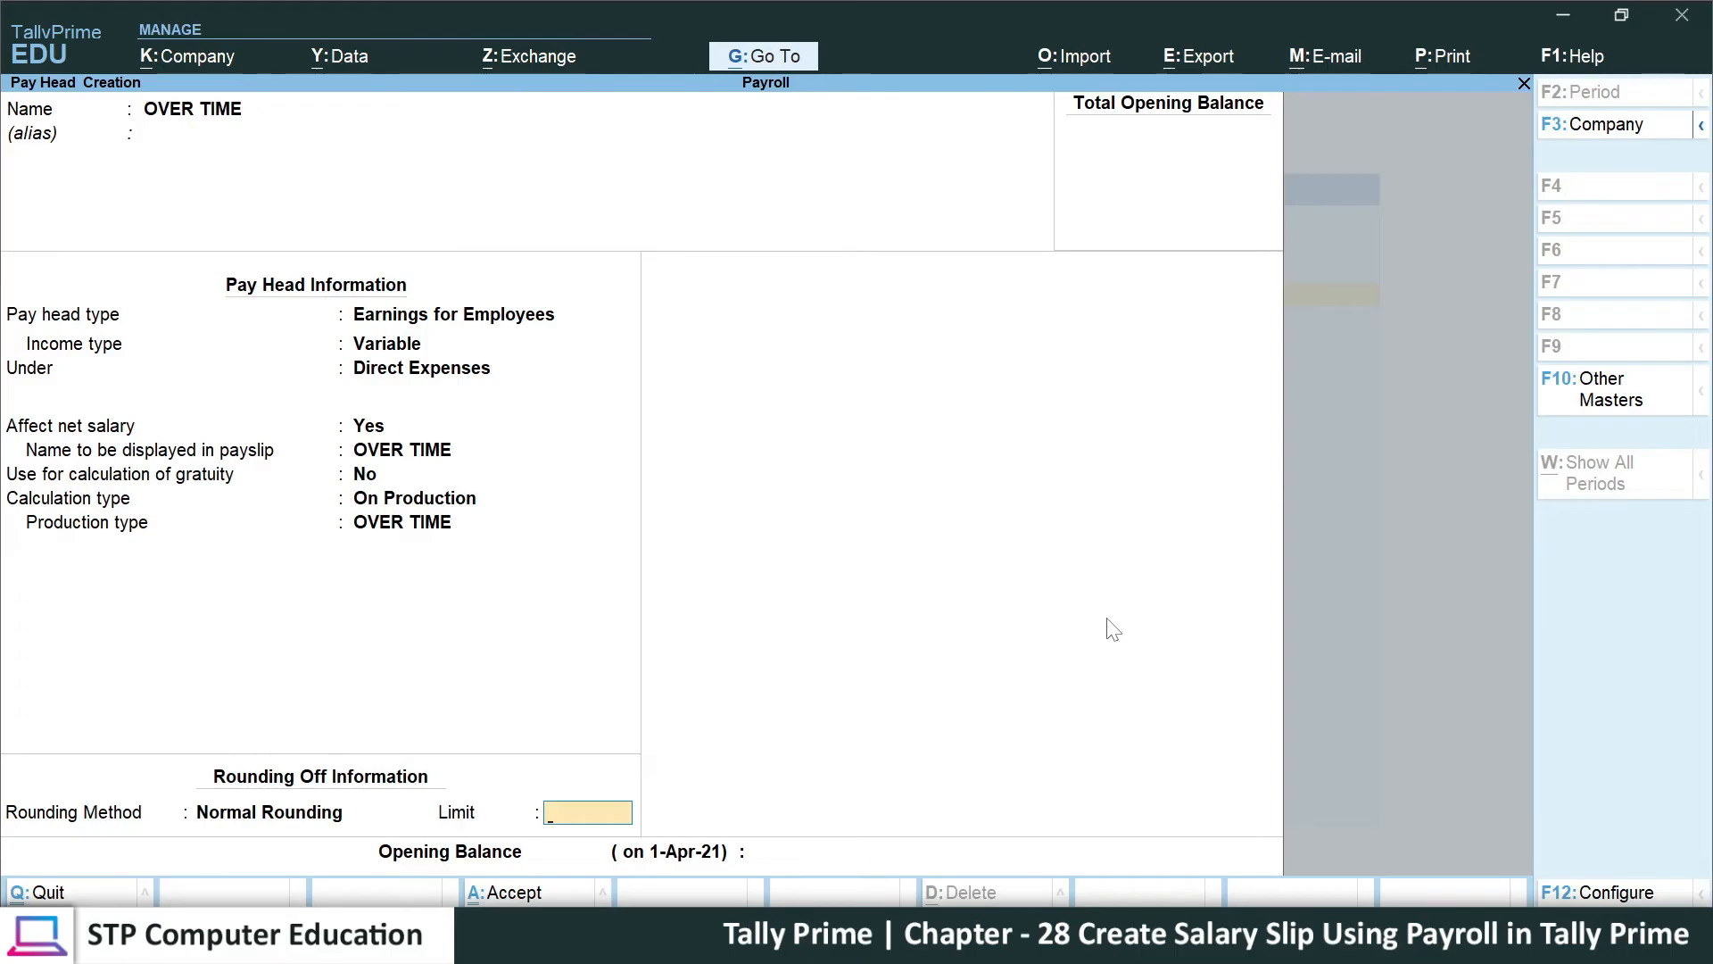
{"action": "key", "text": "Return"}
{"action": "key", "text": "Return"}
{"action": "key", "text": "Return"}
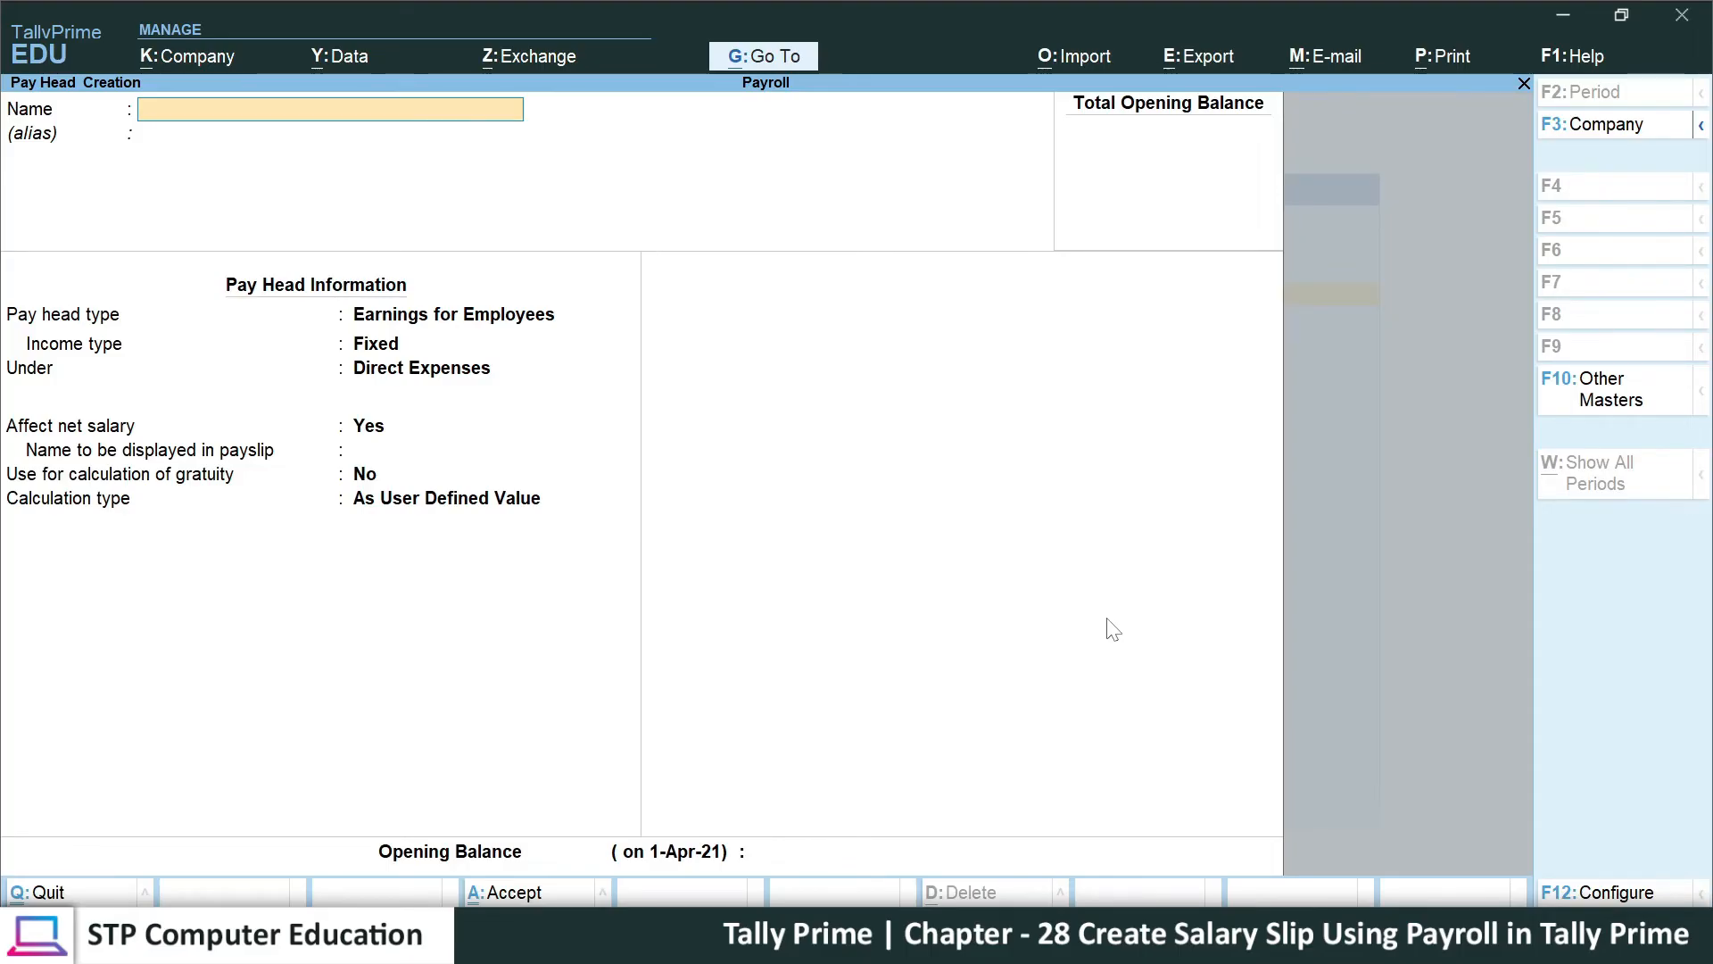
- Create a pay head named SALARY PAYBLE with type Not Applicable under Current Liabilities, and save it without an opening balance
{"action": "type", "text": "SALARY PAYBLE"}
{"action": "key", "text": "Return"}
{"action": "key", "text": "Return"}
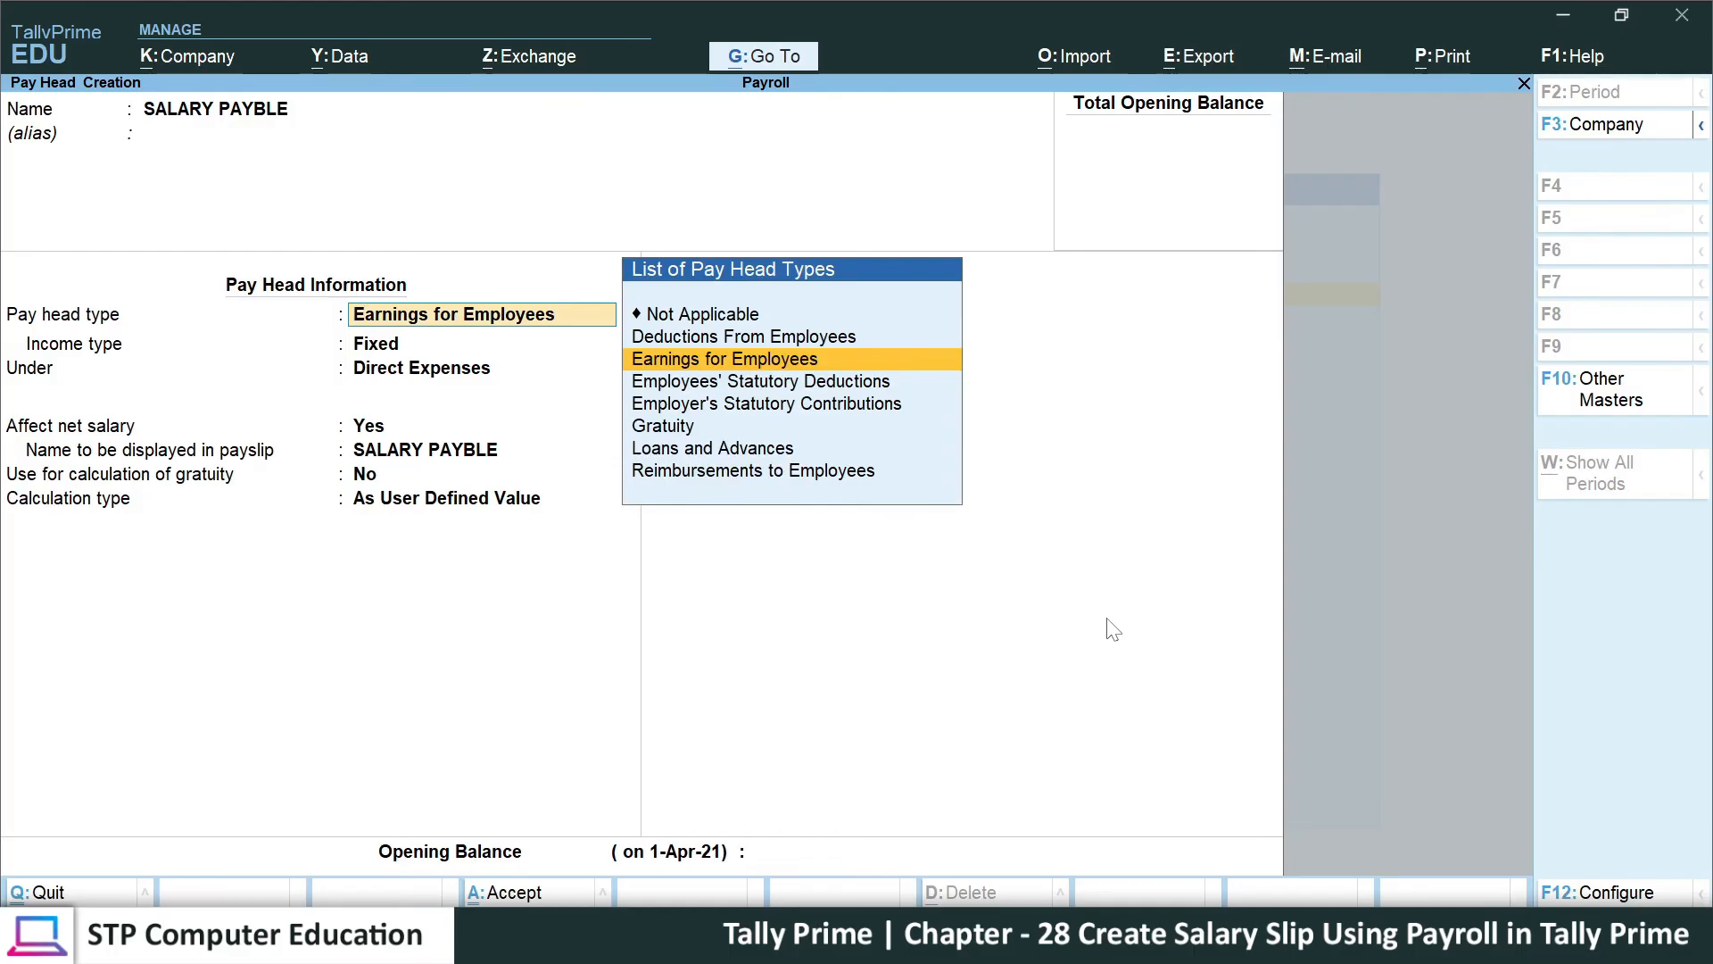
{"action": "key", "text": "Up"}
{"action": "key", "text": "Up"}
{"action": "key", "text": "Return"}
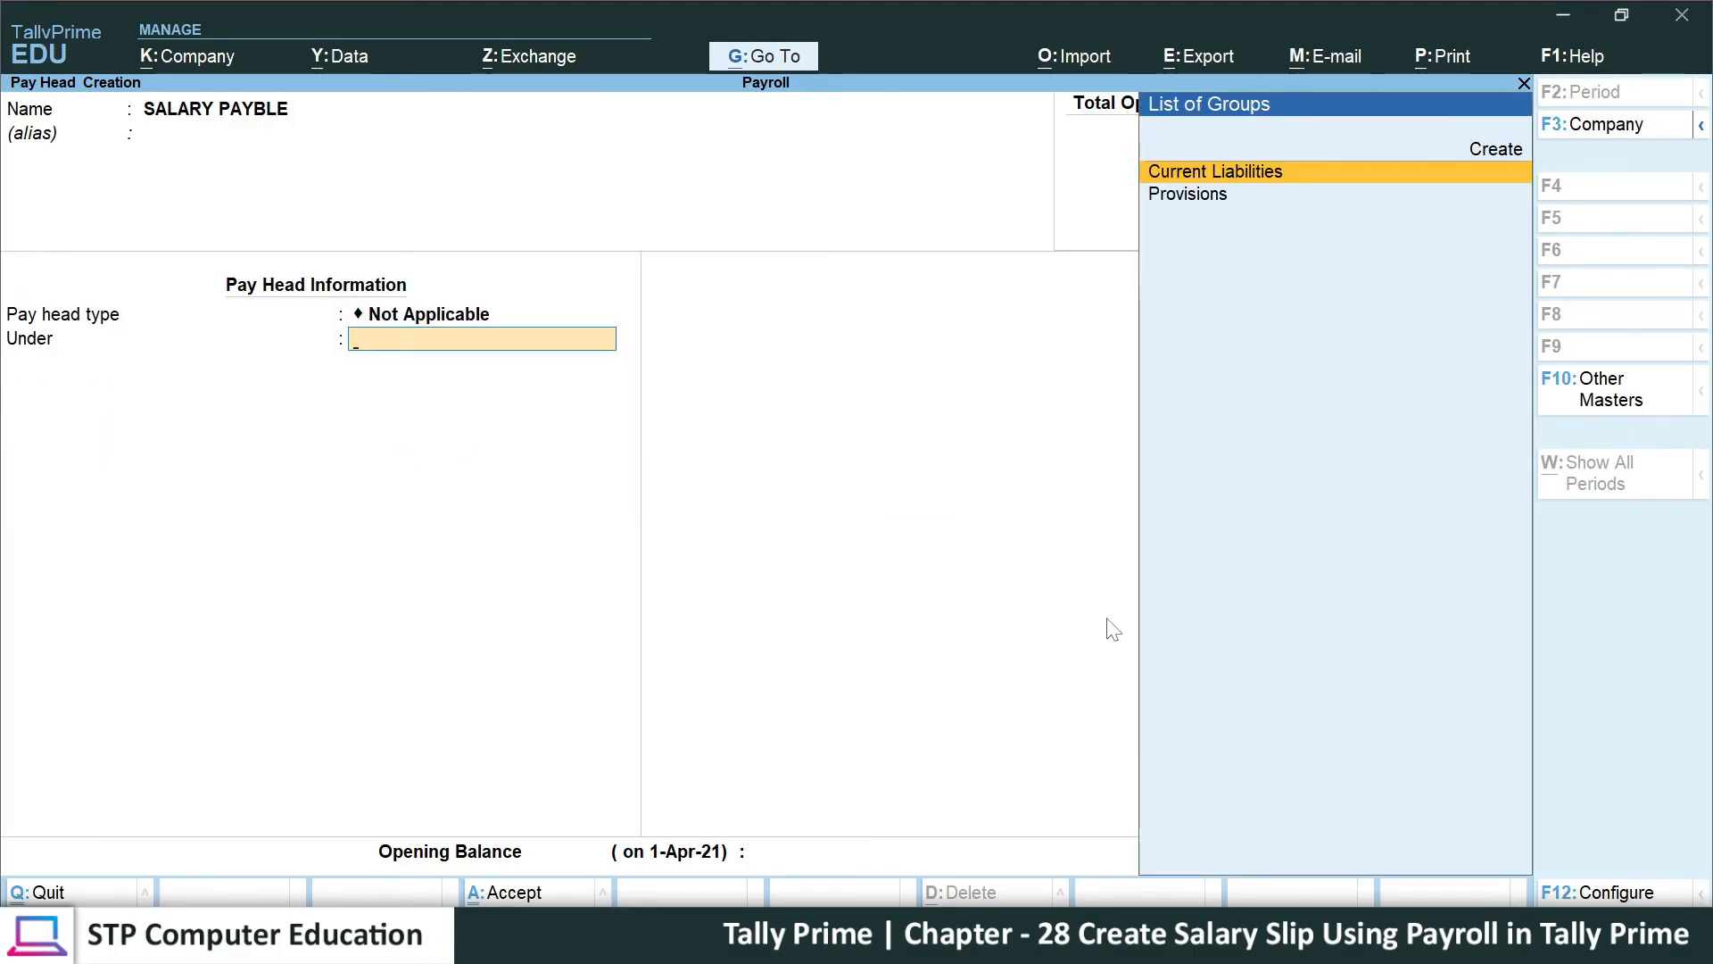
{"action": "key", "text": "Return"}
{"action": "key", "text": "Return"}
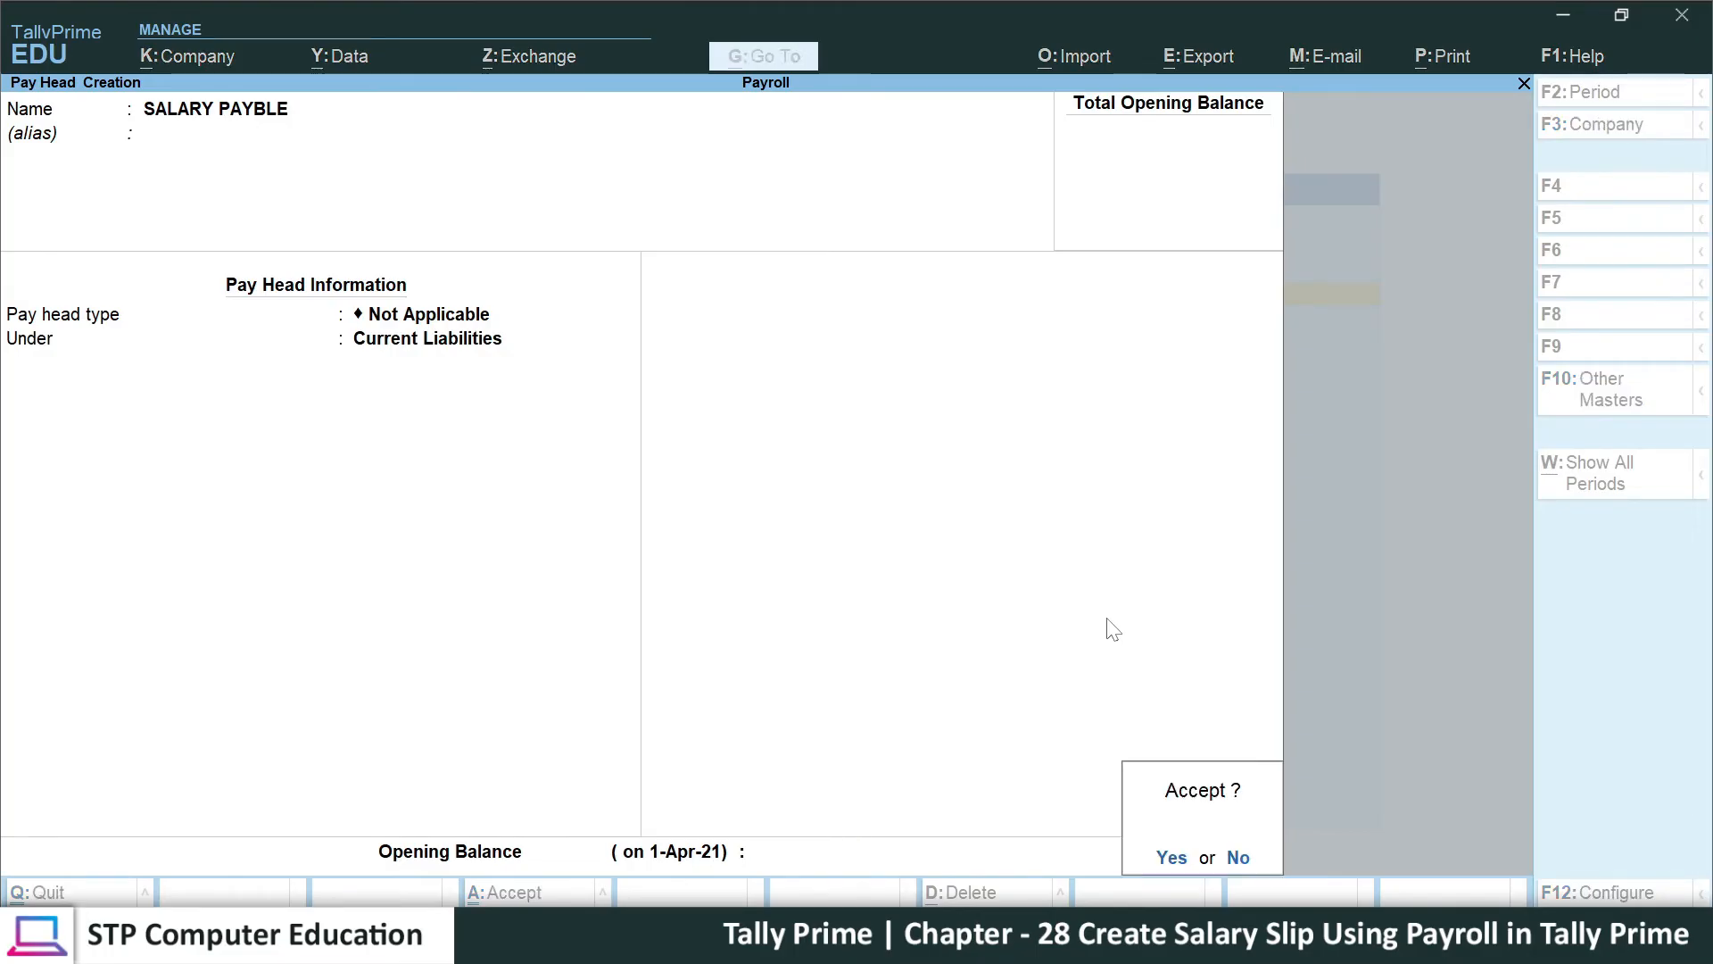
{"action": "key", "text": "Return"}
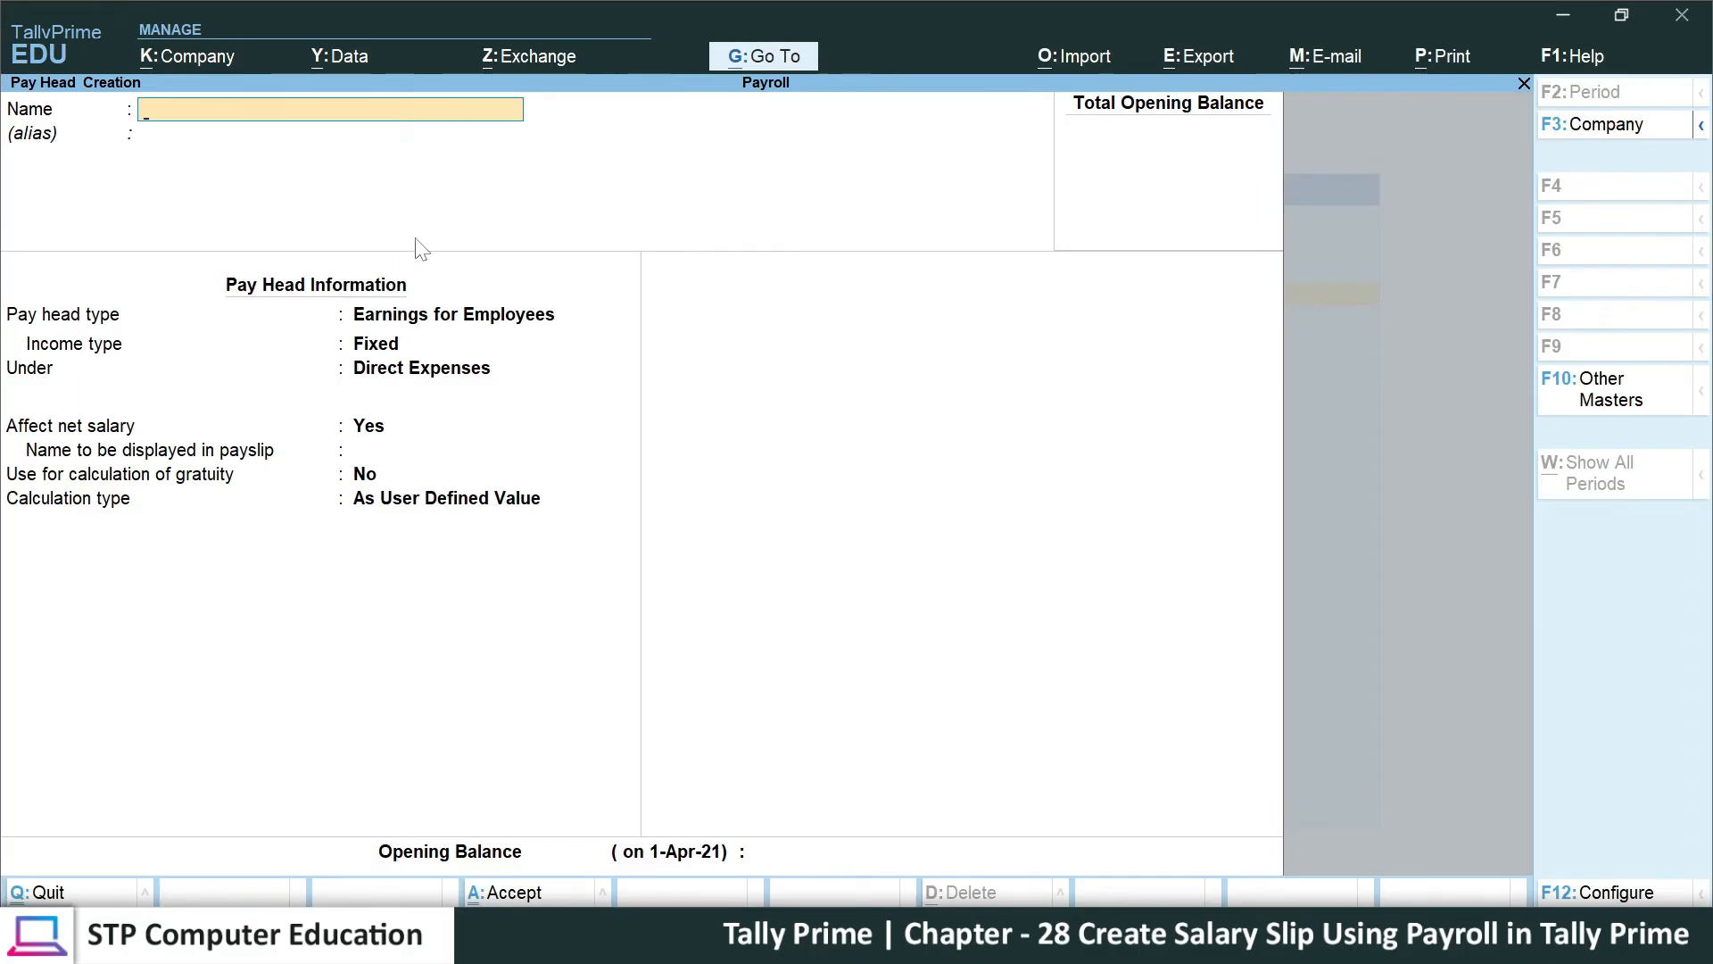
- Leave pay head creation and start a new employee master with the employee's full name and no alias
{"action": "key", "text": "Escape"}
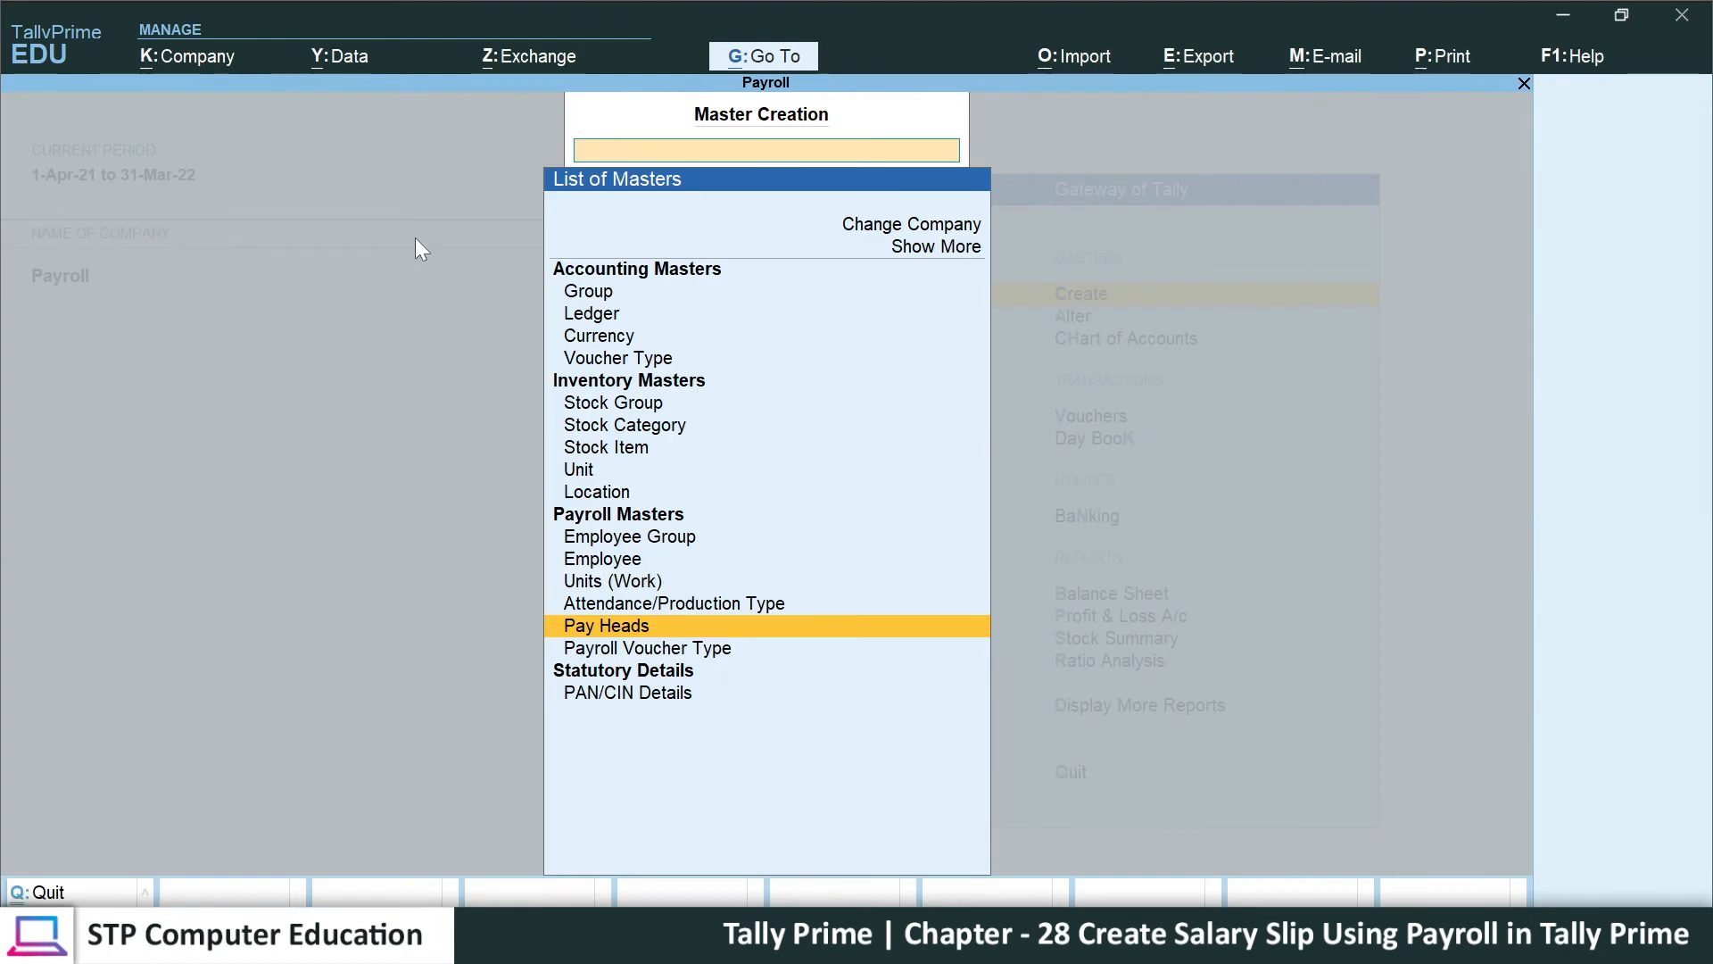
{"action": "key", "text": "Up"}
{"action": "key", "text": "Up"}
{"action": "key", "text": "Up"}
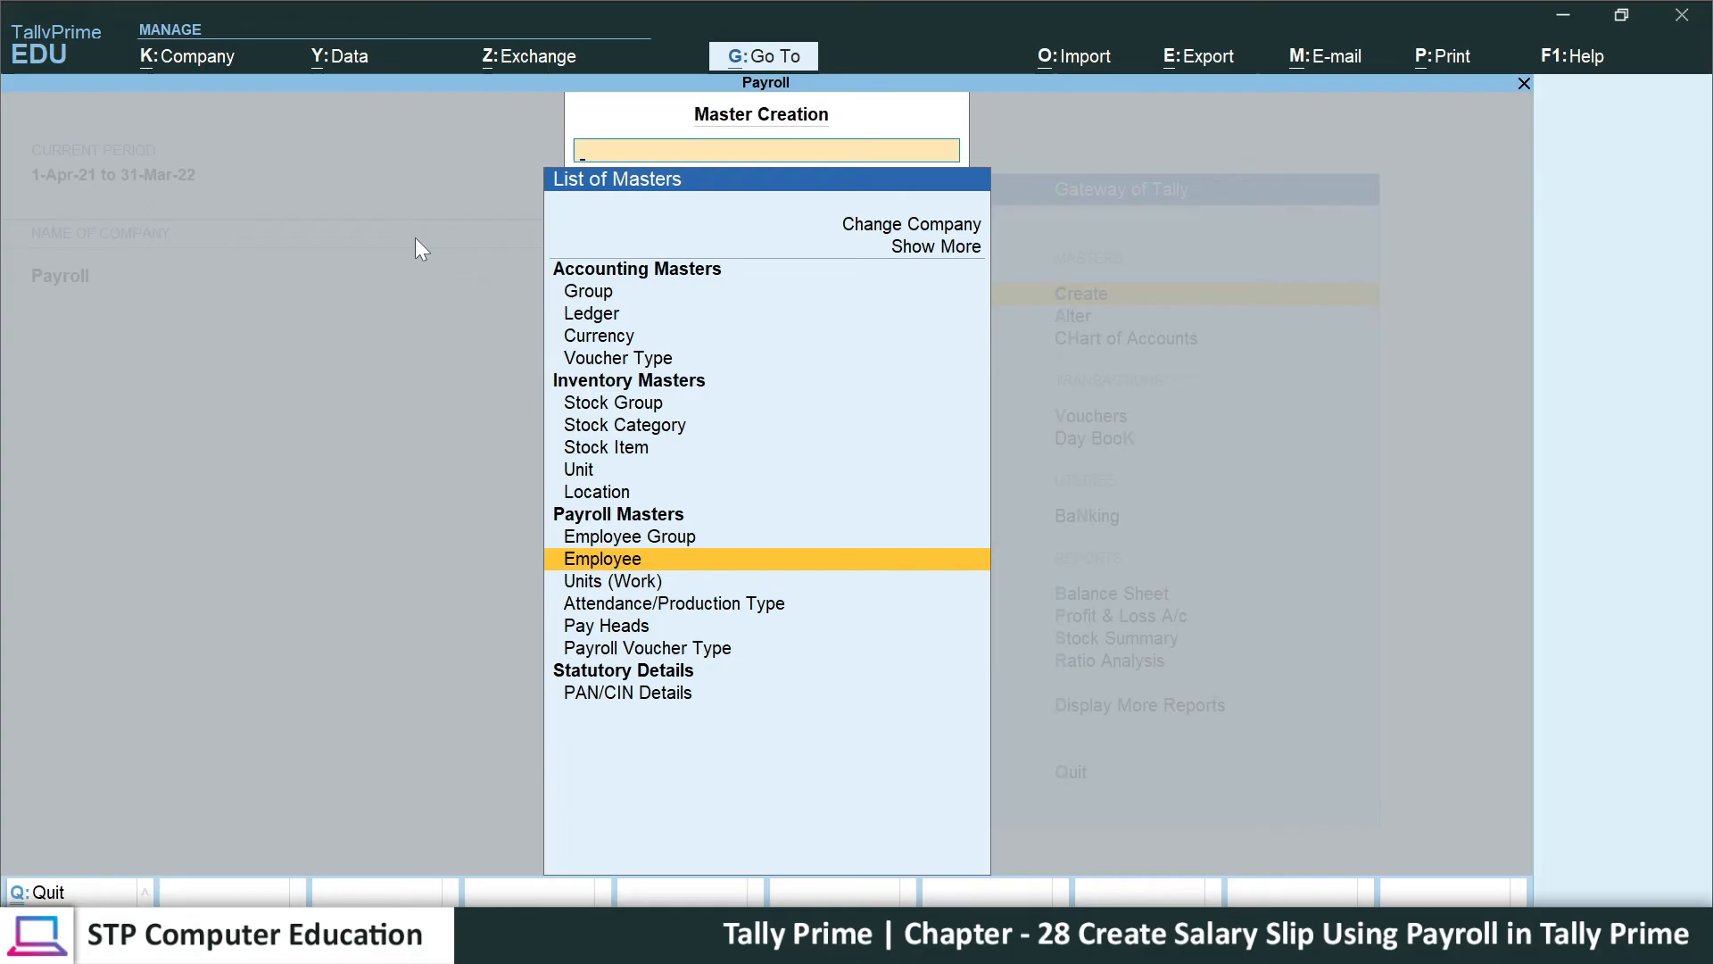
{"action": "left_click", "coordinate": [599, 563]}
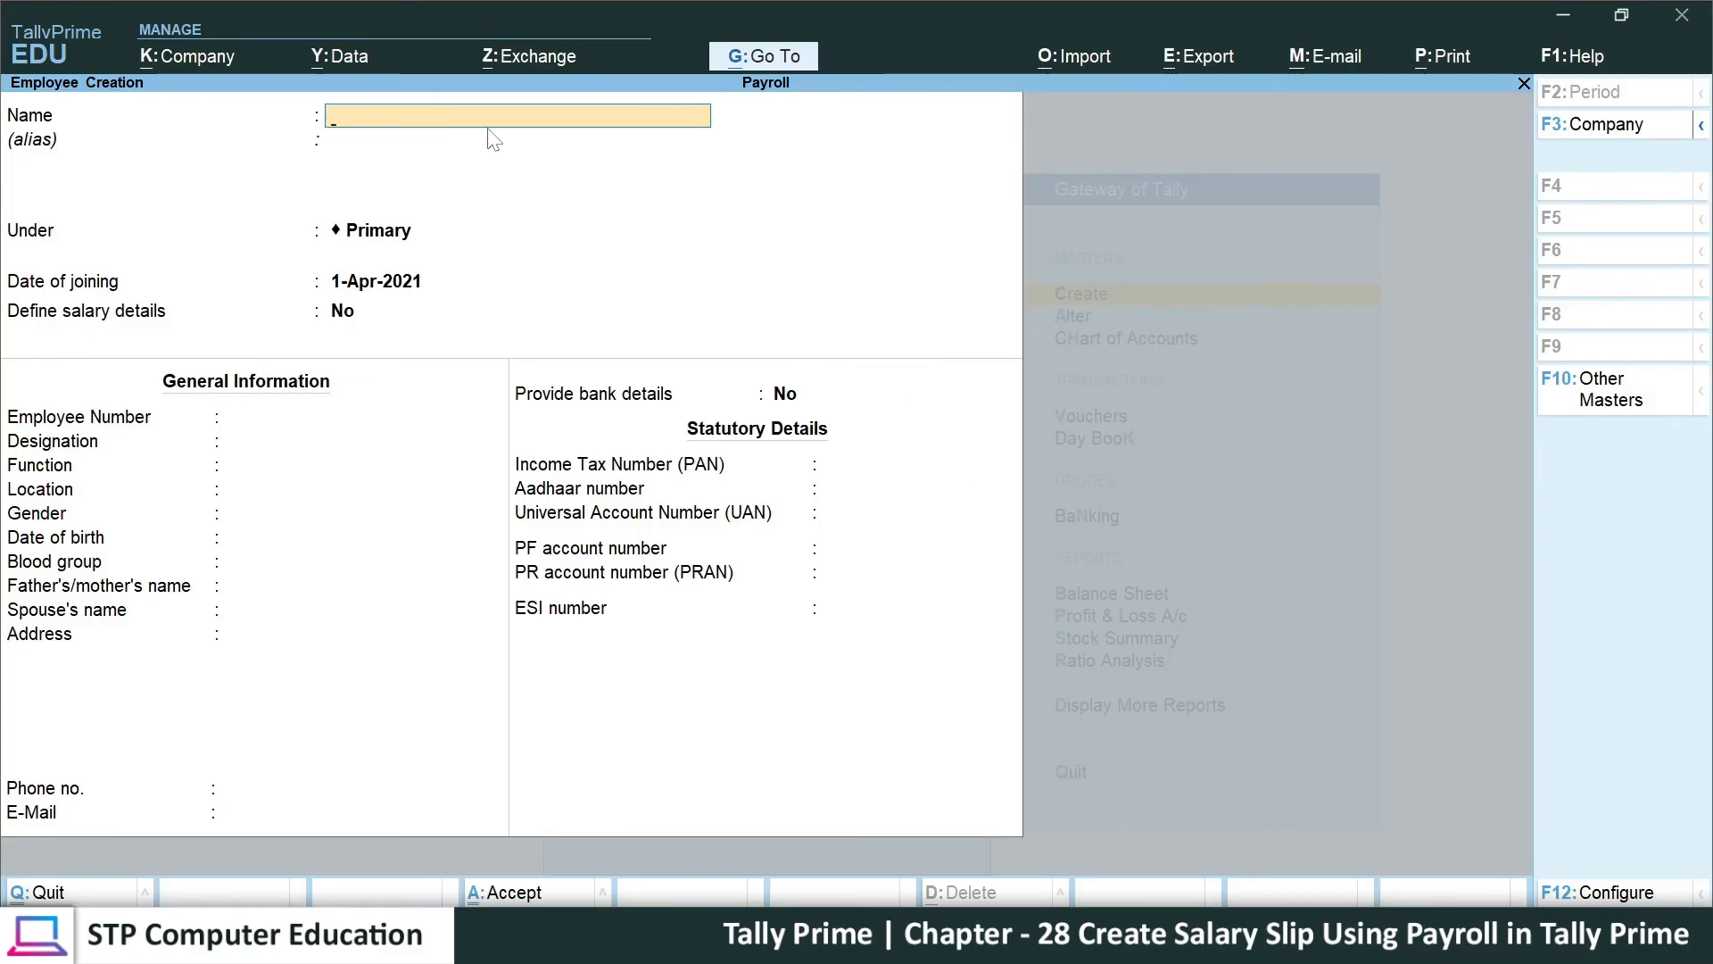
{"action": "type", "text": "AMIT KUMAR"}
{"action": "key", "text": "Return"}
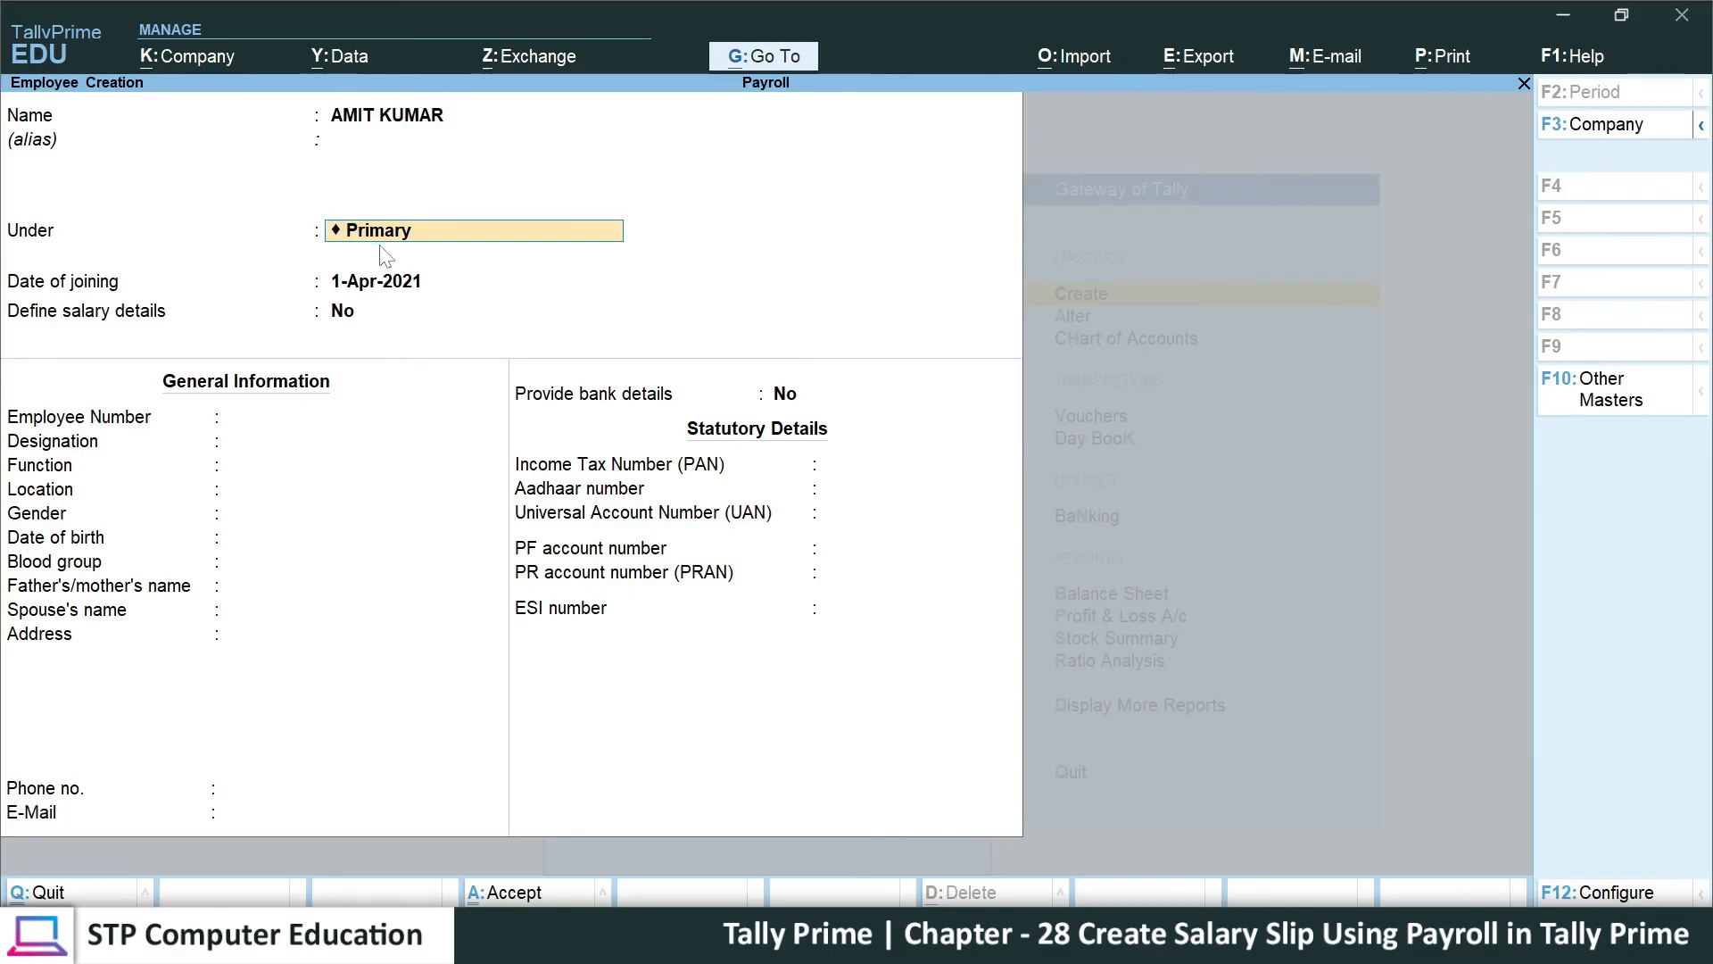
- Place the new employee under the Production Dept. employee group
{"action": "key", "text": "BackSpace"}
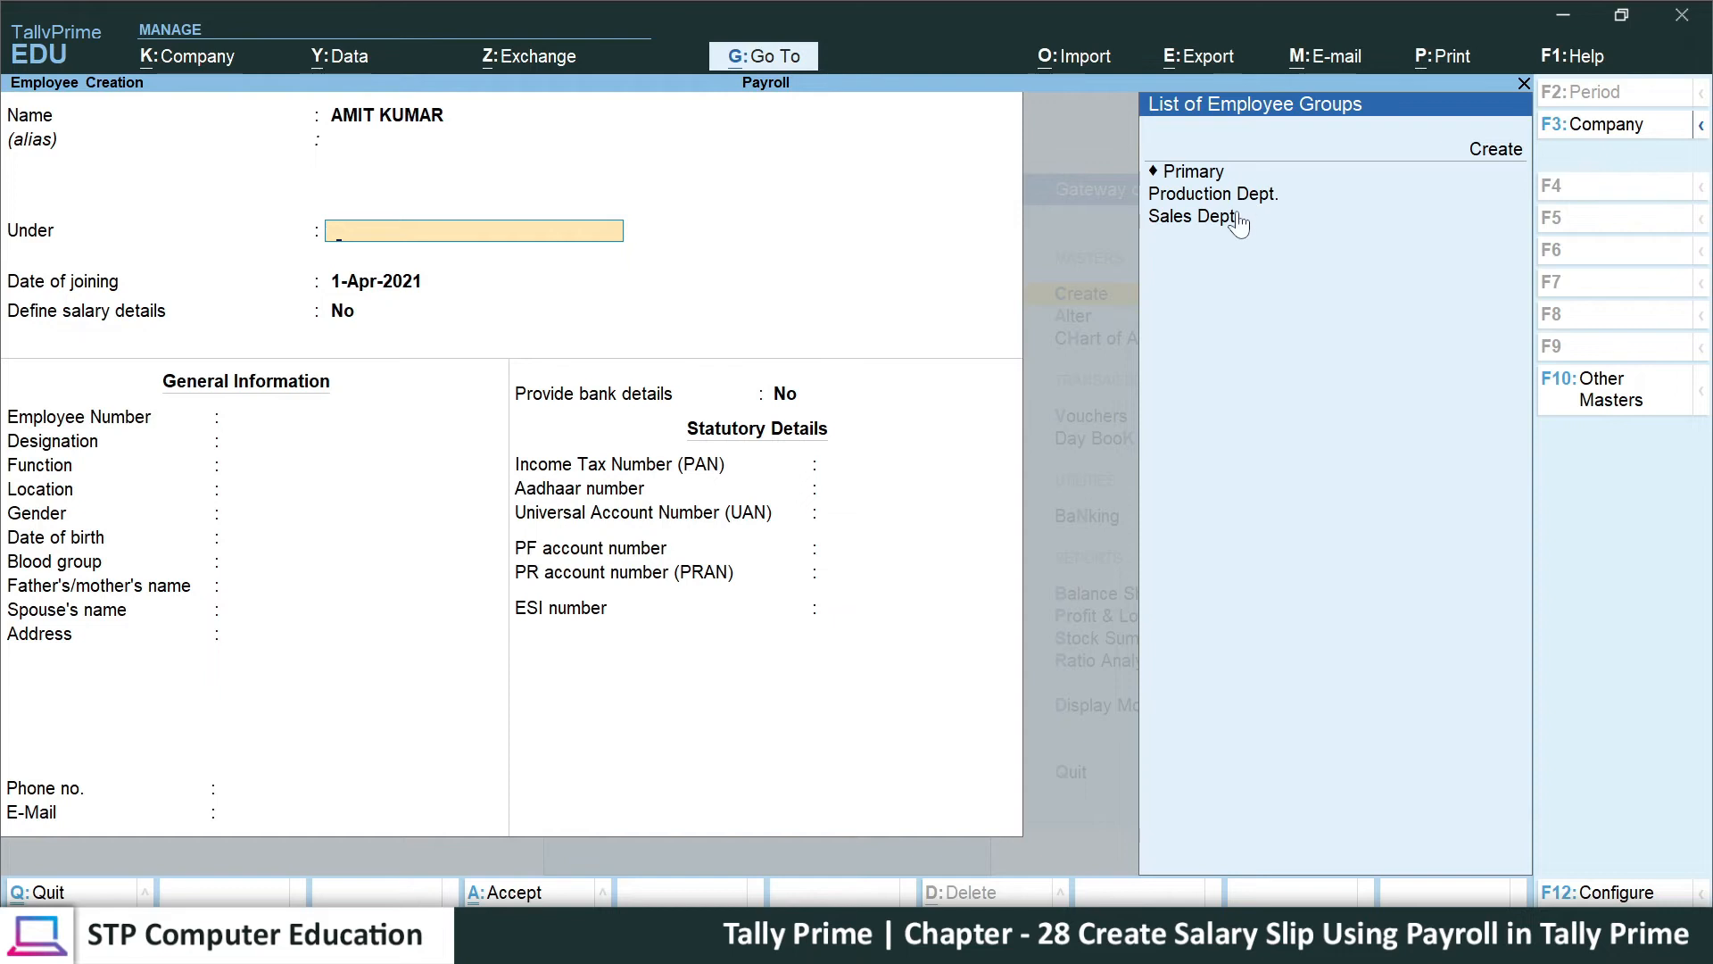
{"action": "key", "text": "Down"}
{"action": "key", "text": "Down"}
{"action": "key", "text": "Down"}
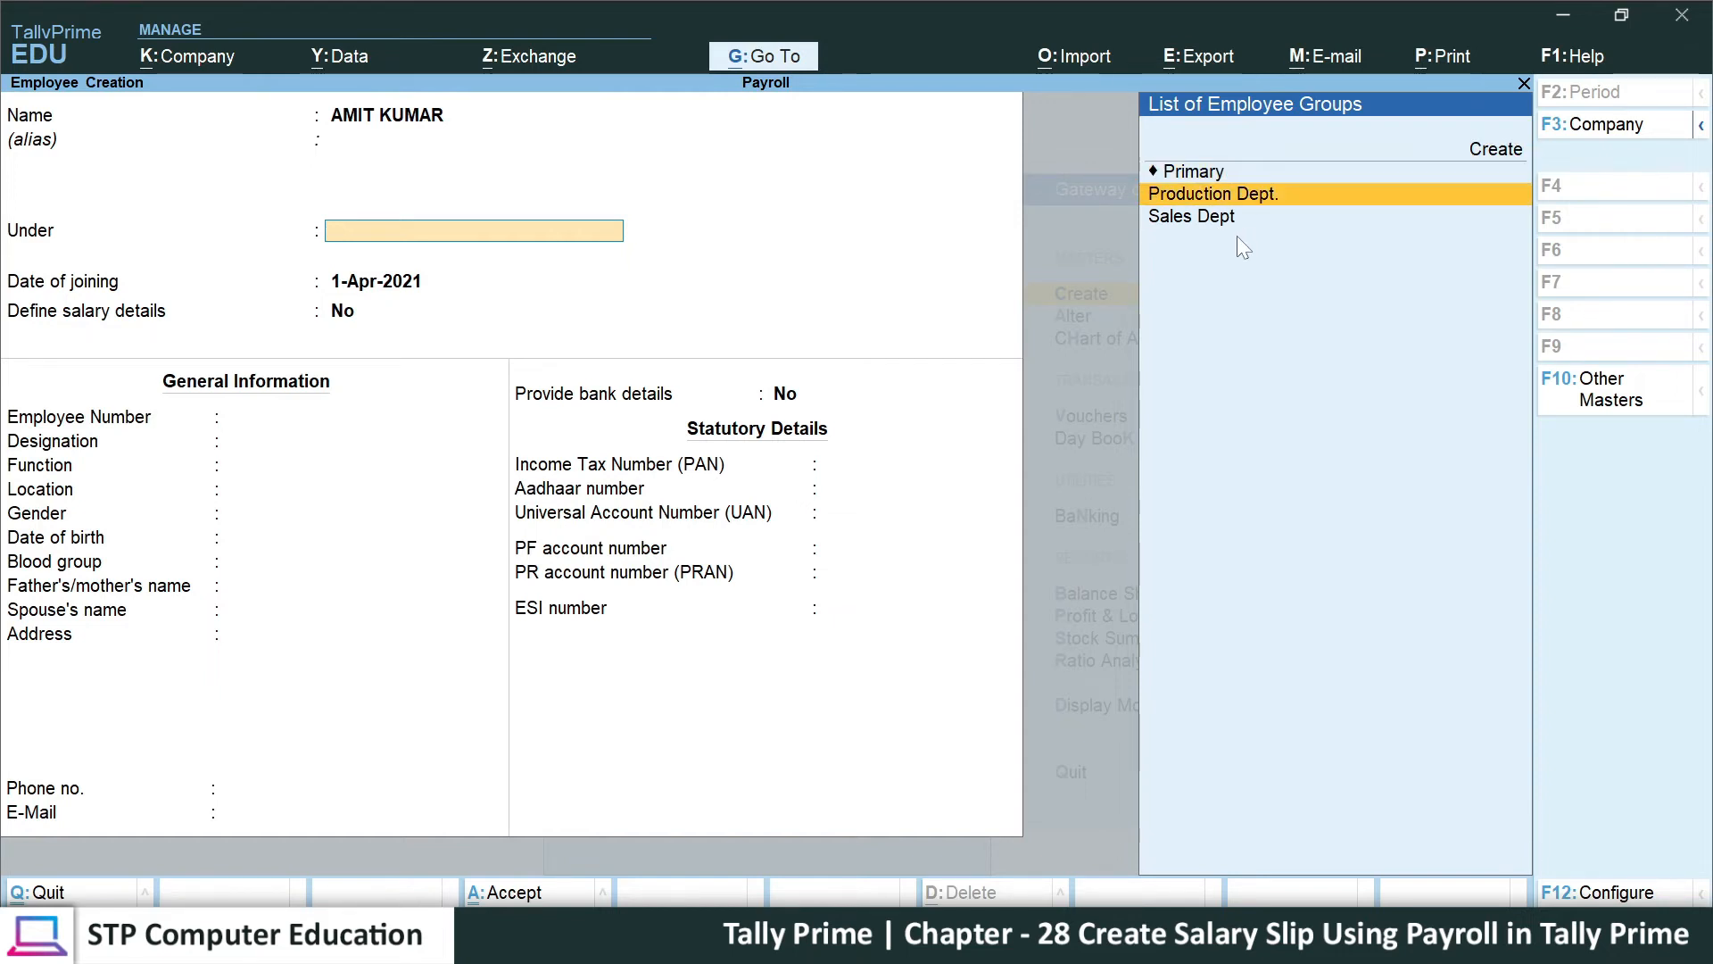
{"action": "key", "text": "Return"}
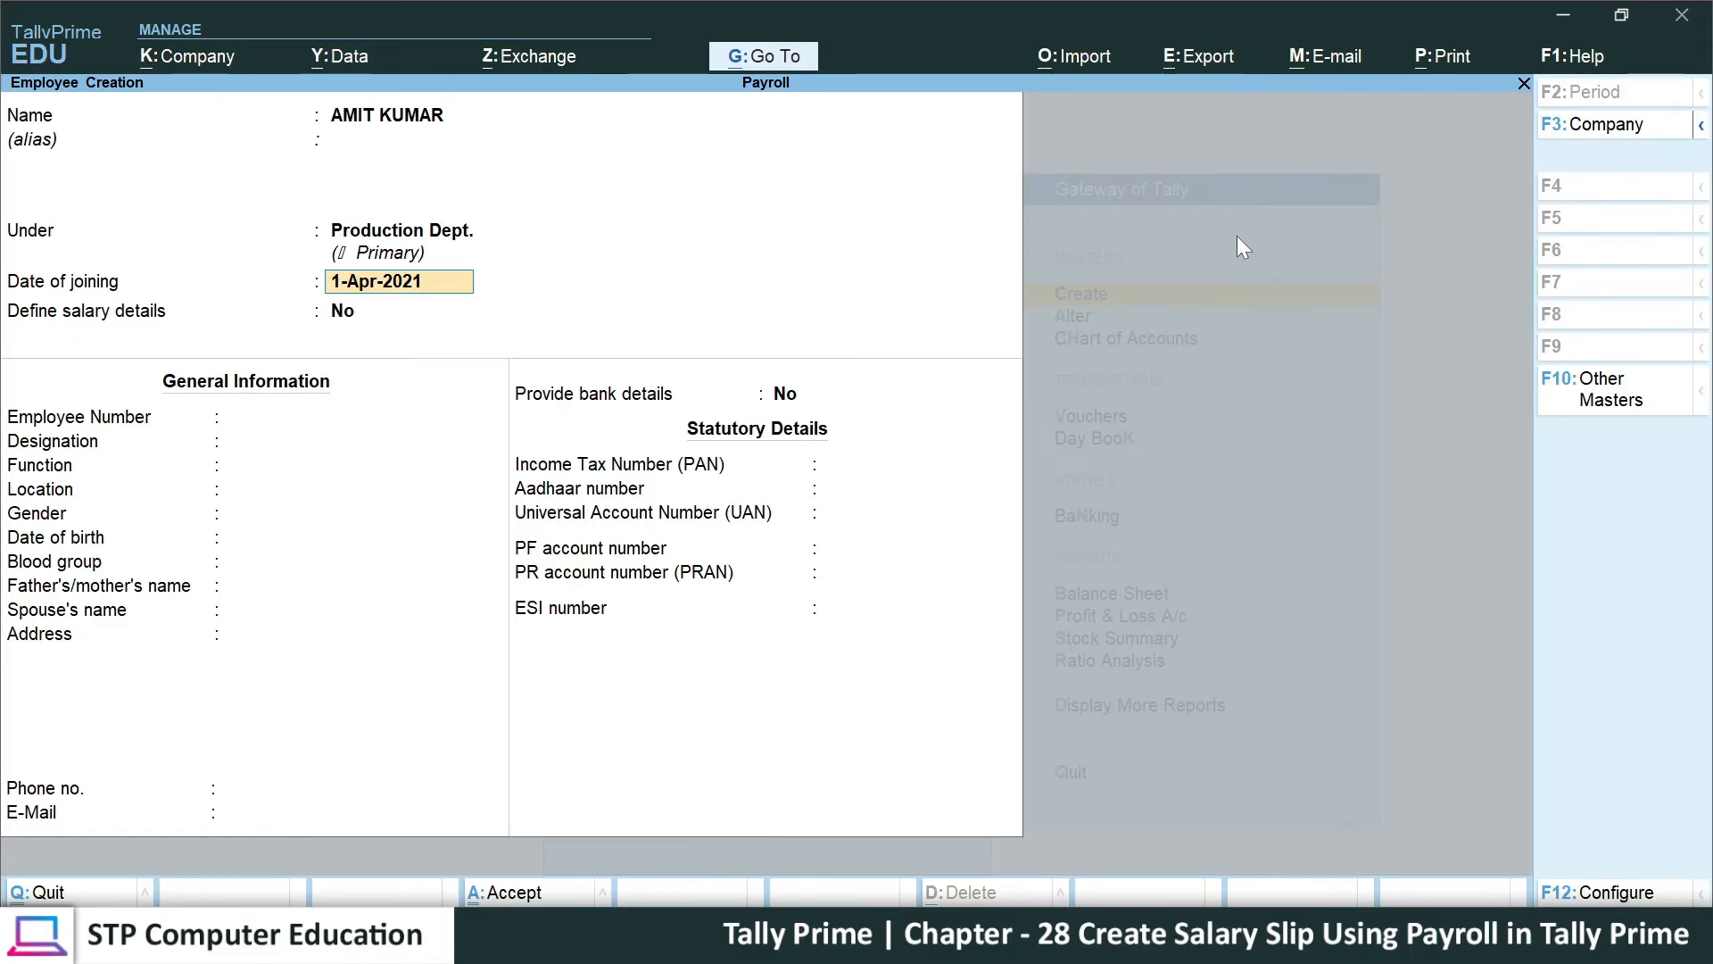
- Keep 1-Apr-2021 as the employee's date of joining and set Define salary details to Yes
{"action": "key", "text": "Return"}
{"action": "key", "text": "BackSpace"}
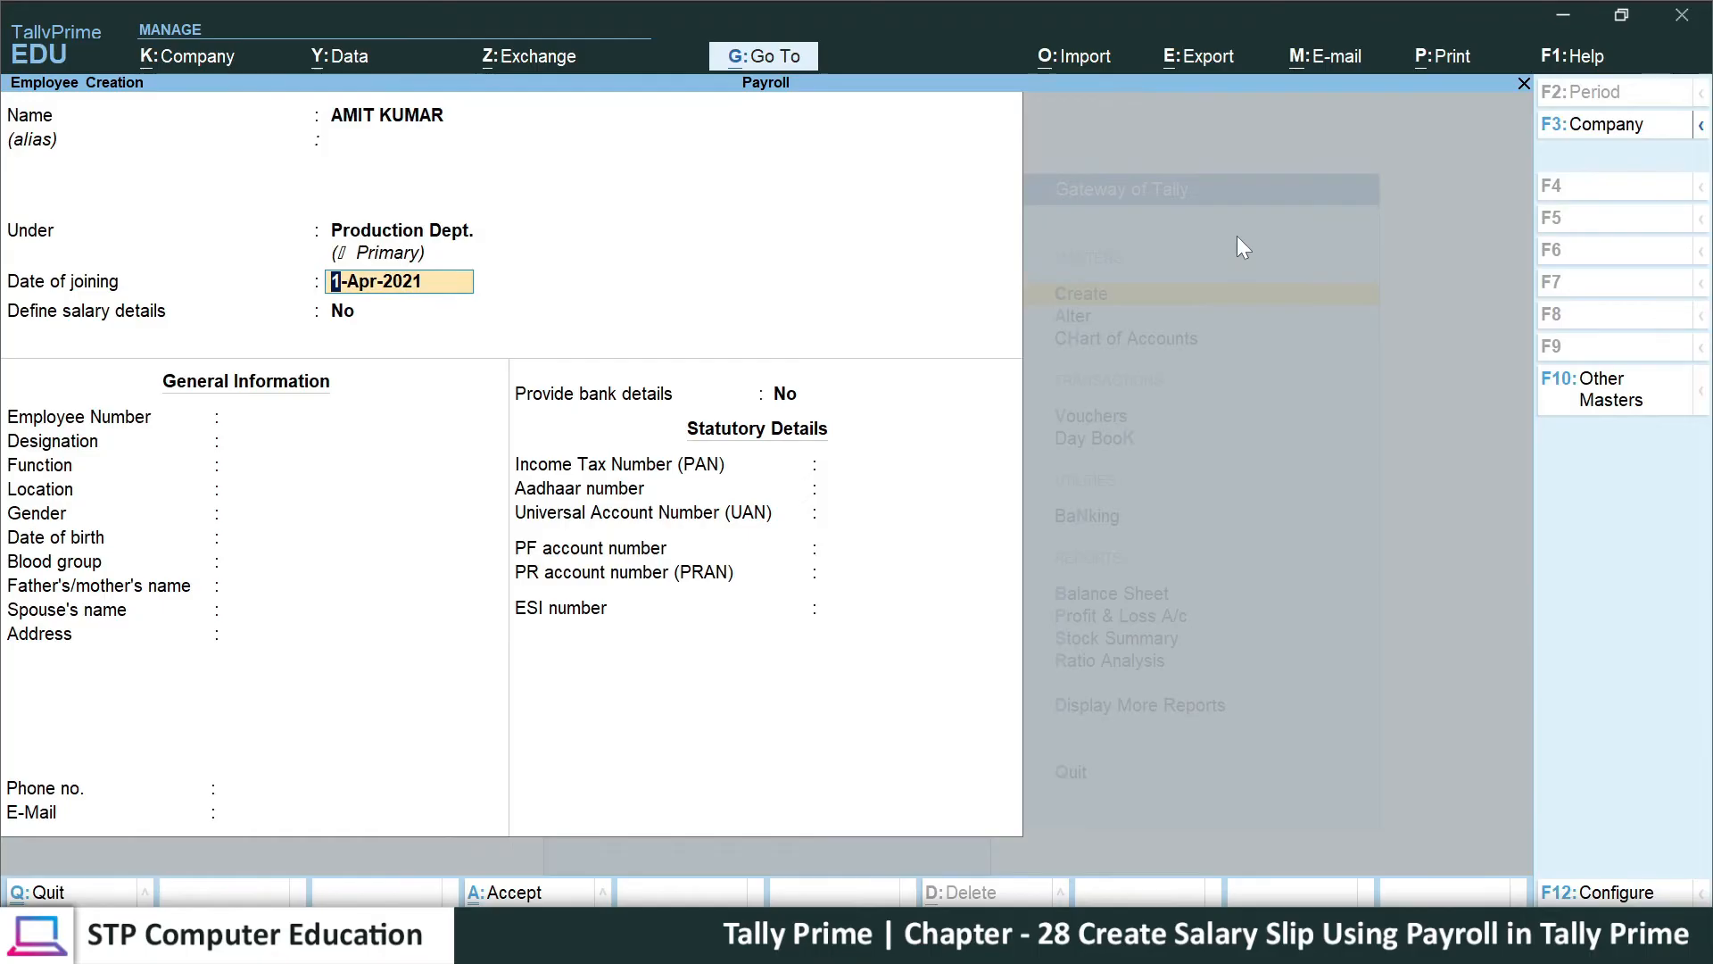
{"action": "key", "text": "Return"}
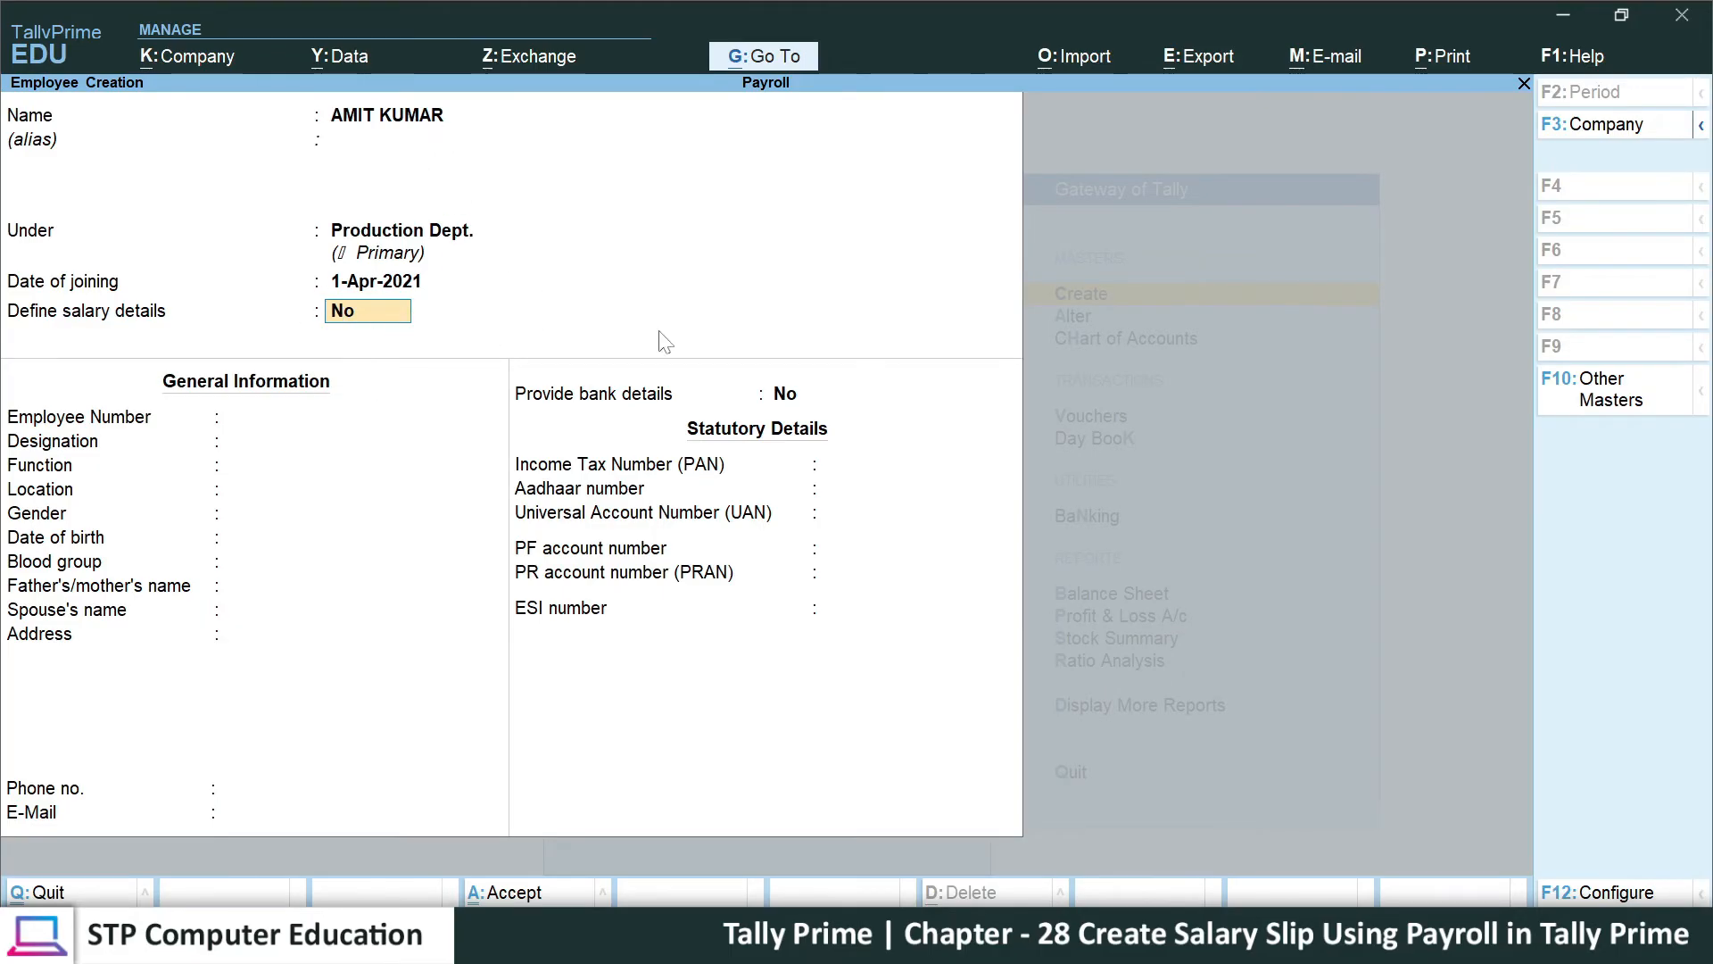
{"action": "type", "text": "YES"}
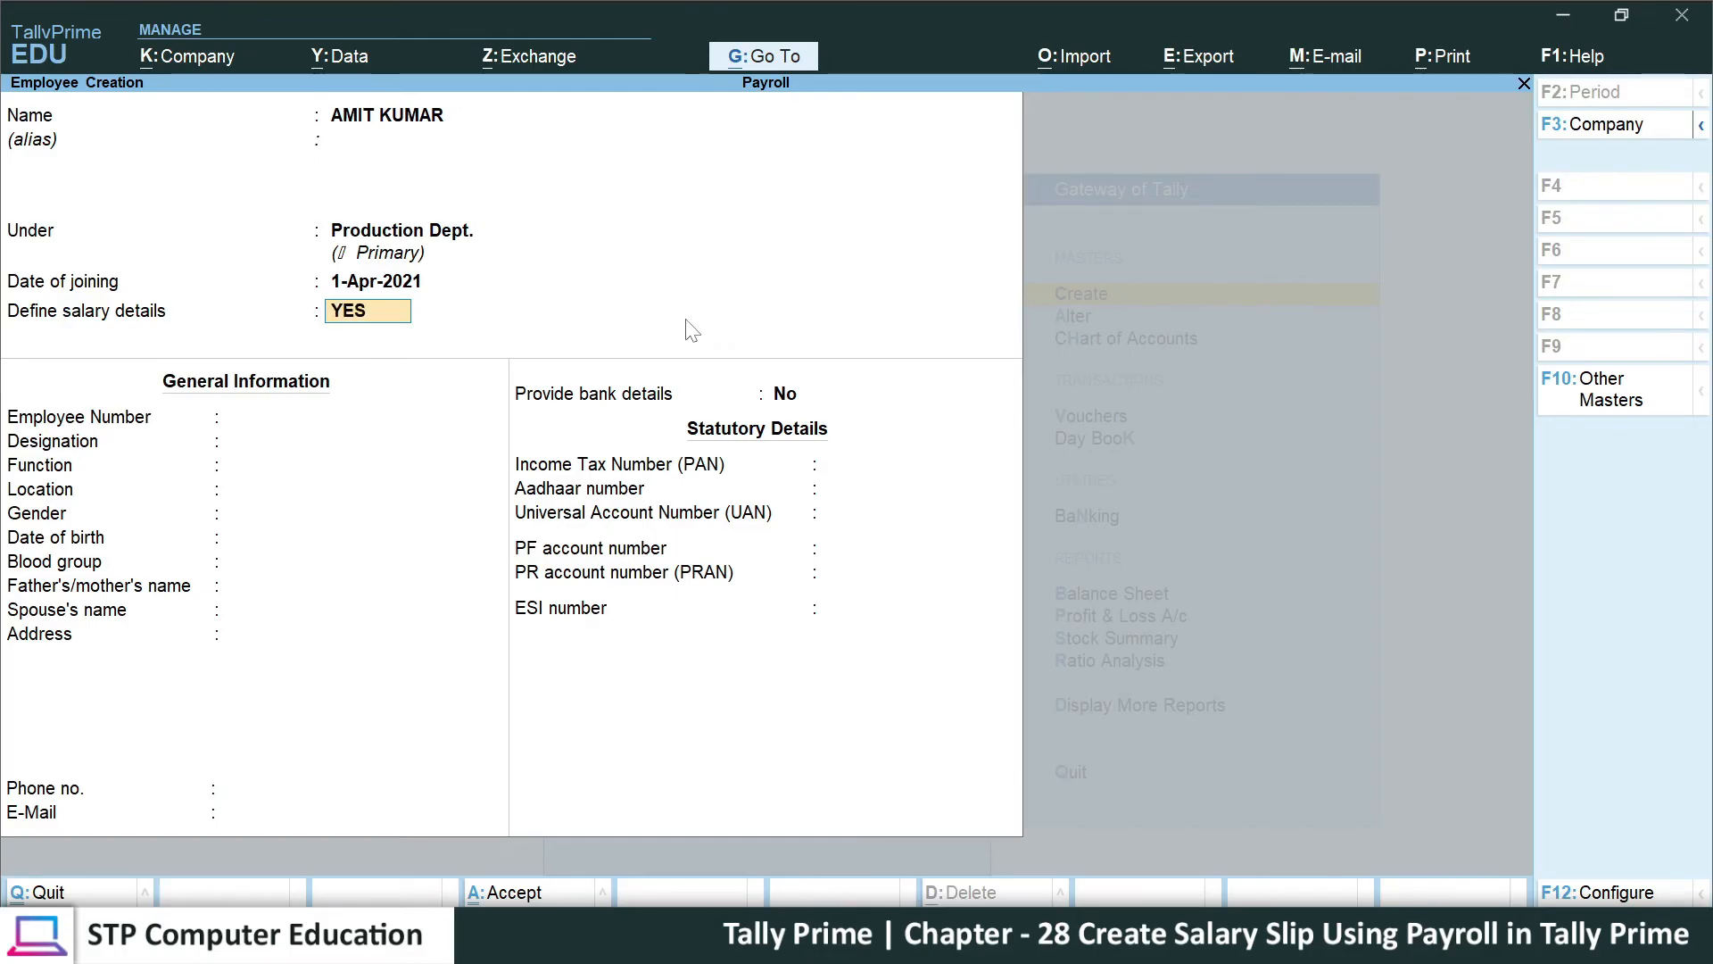
{"action": "key", "text": "Return"}
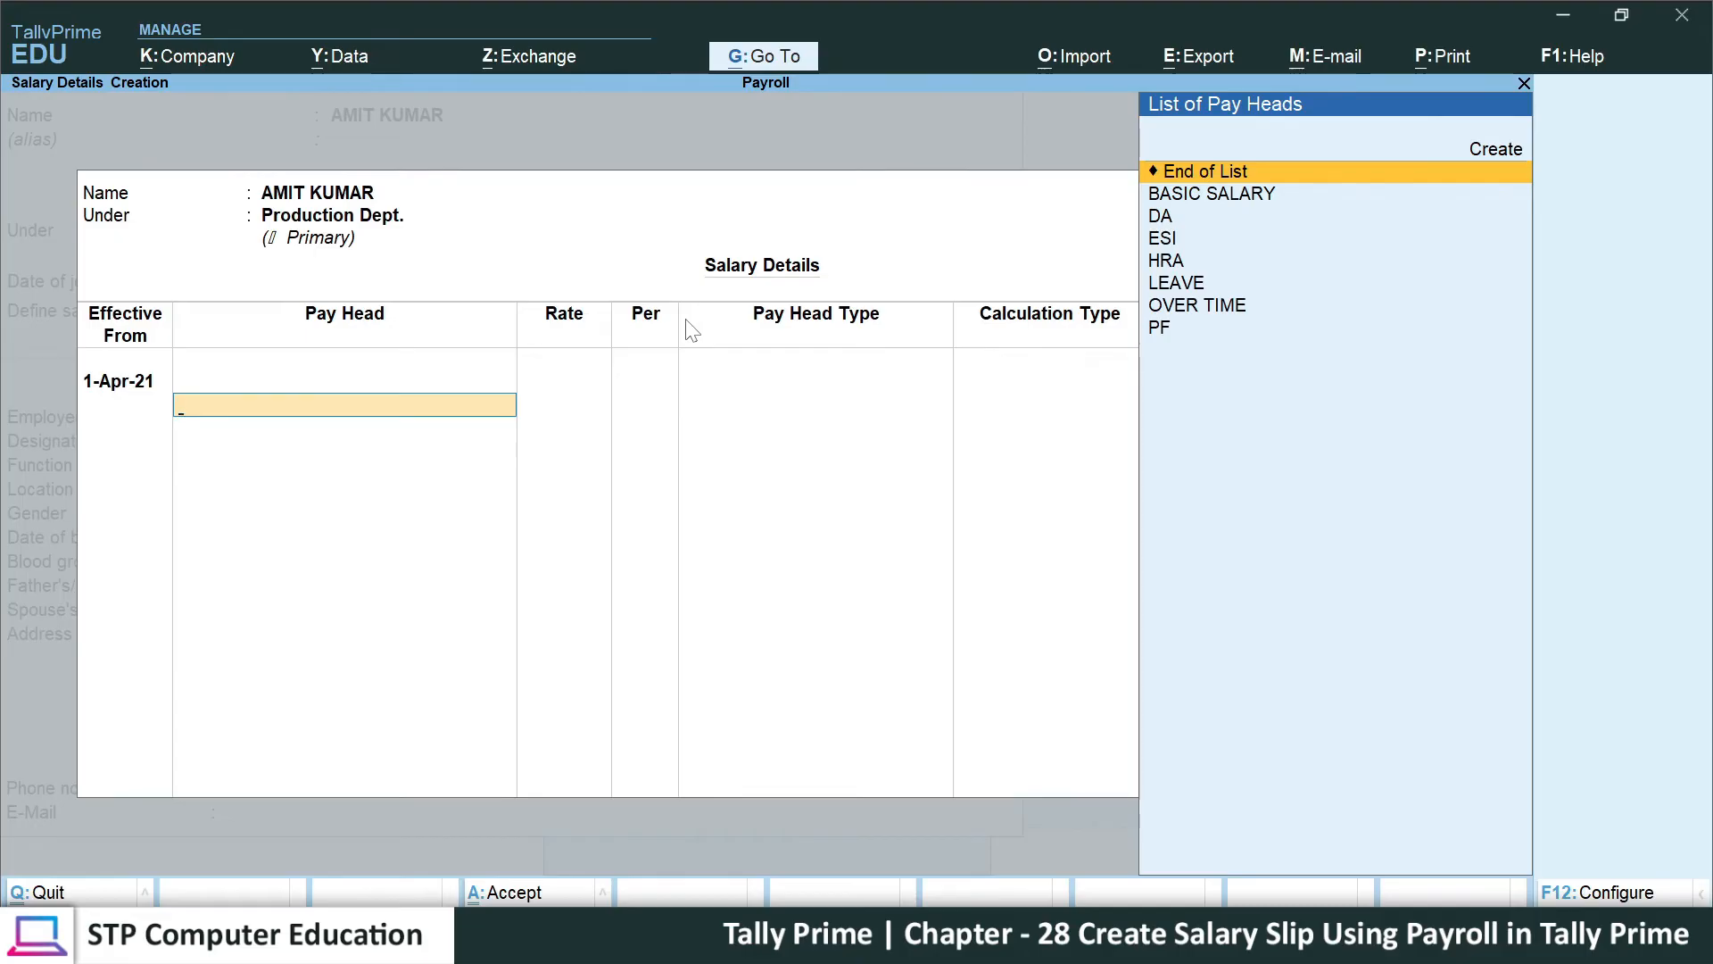
- Add the BASIC SALARY, DA, ESI and HRA pay heads to the employee's salary details
{"action": "key", "text": "Down"}
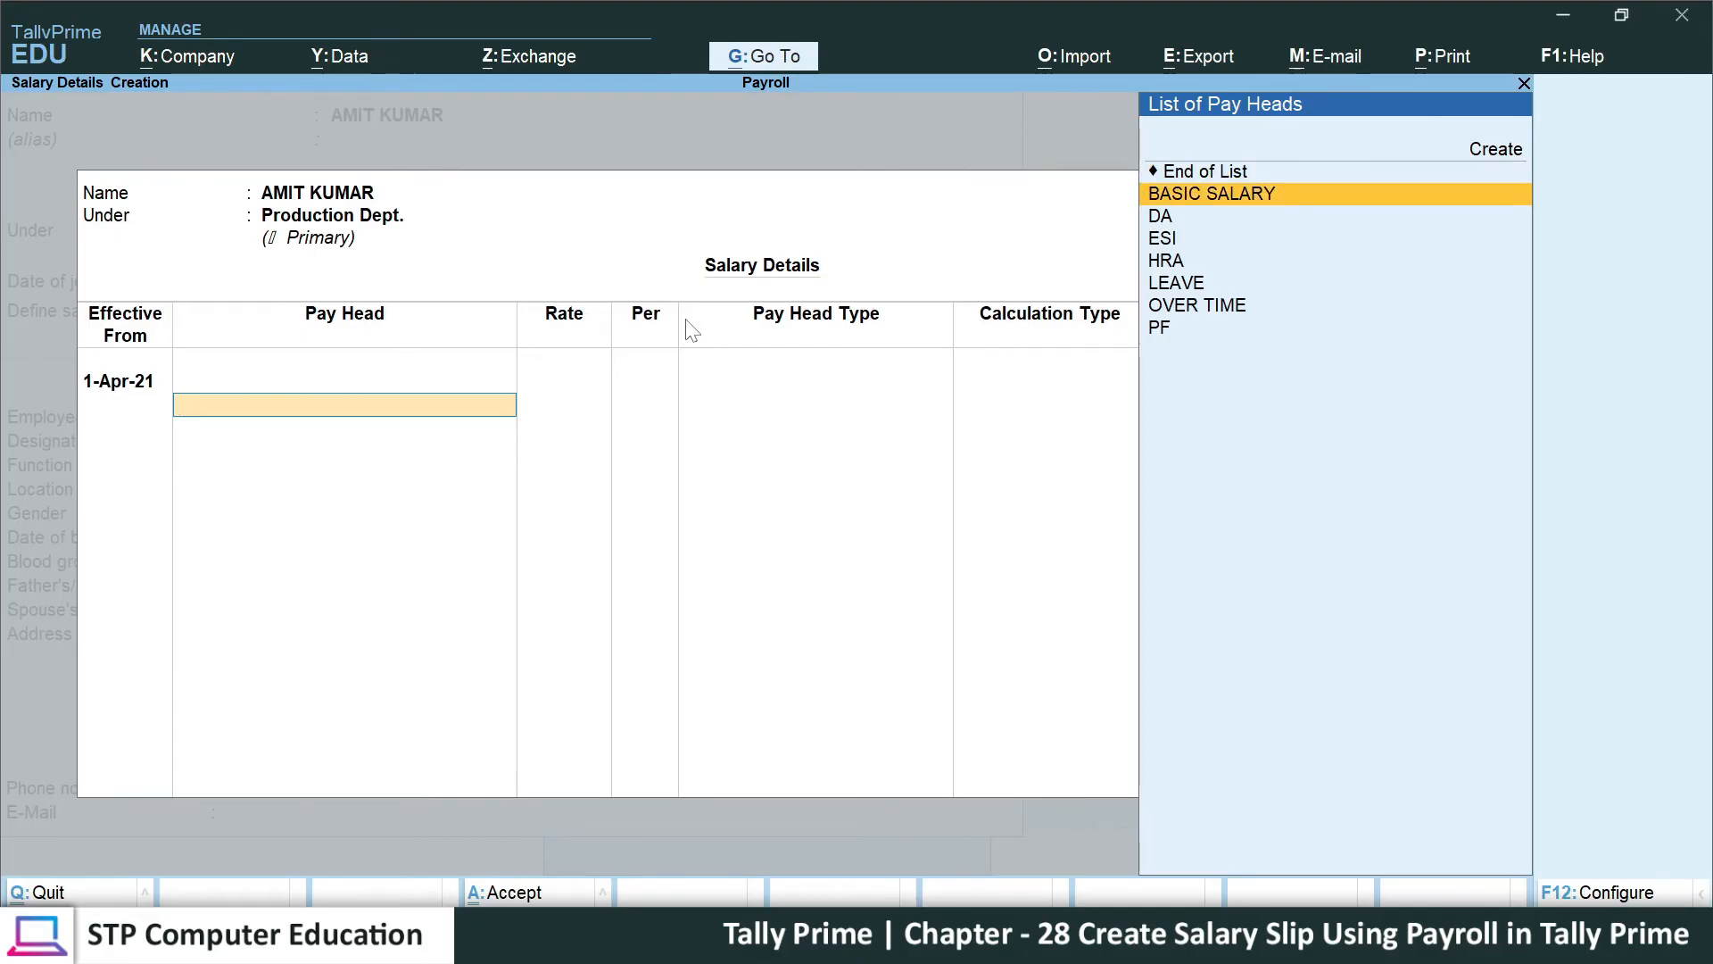
{"action": "key", "text": "Return"}
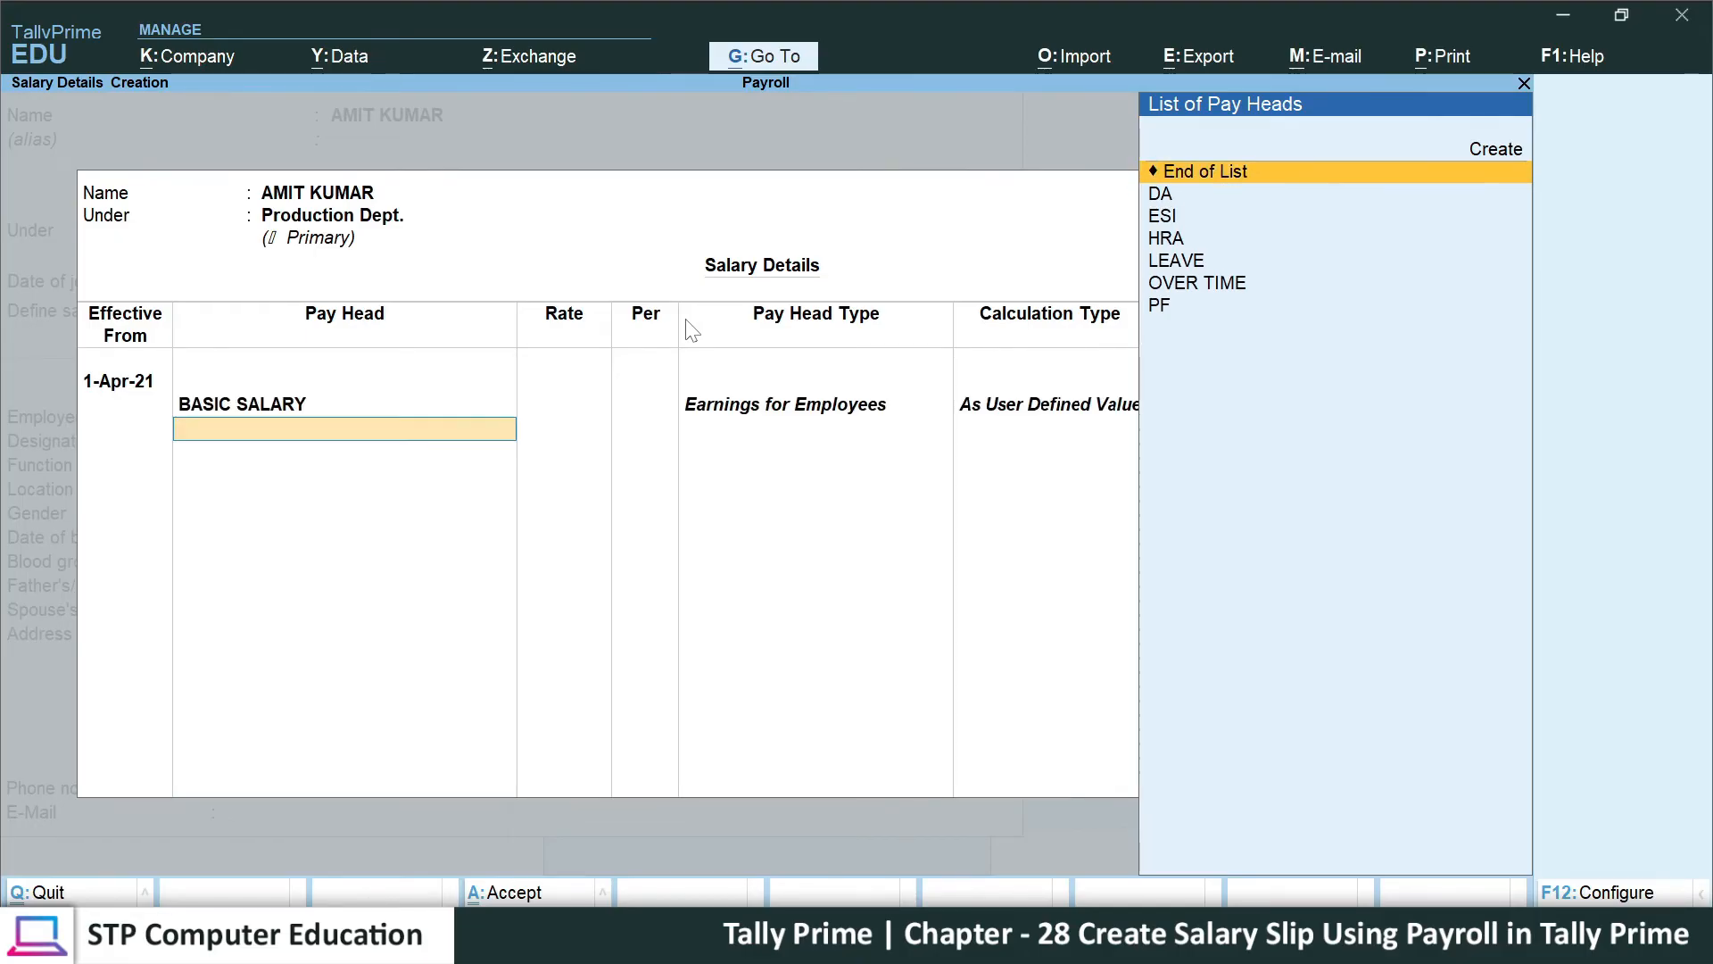
{"action": "key", "text": "Down"}
{"action": "key", "text": "Return"}
{"action": "key", "text": "Up"}
{"action": "key", "text": "Down"}
{"action": "key", "text": "Down"}
{"action": "key", "text": "Return"}
{"action": "key", "text": "Down"}
{"action": "key", "text": "Return"}
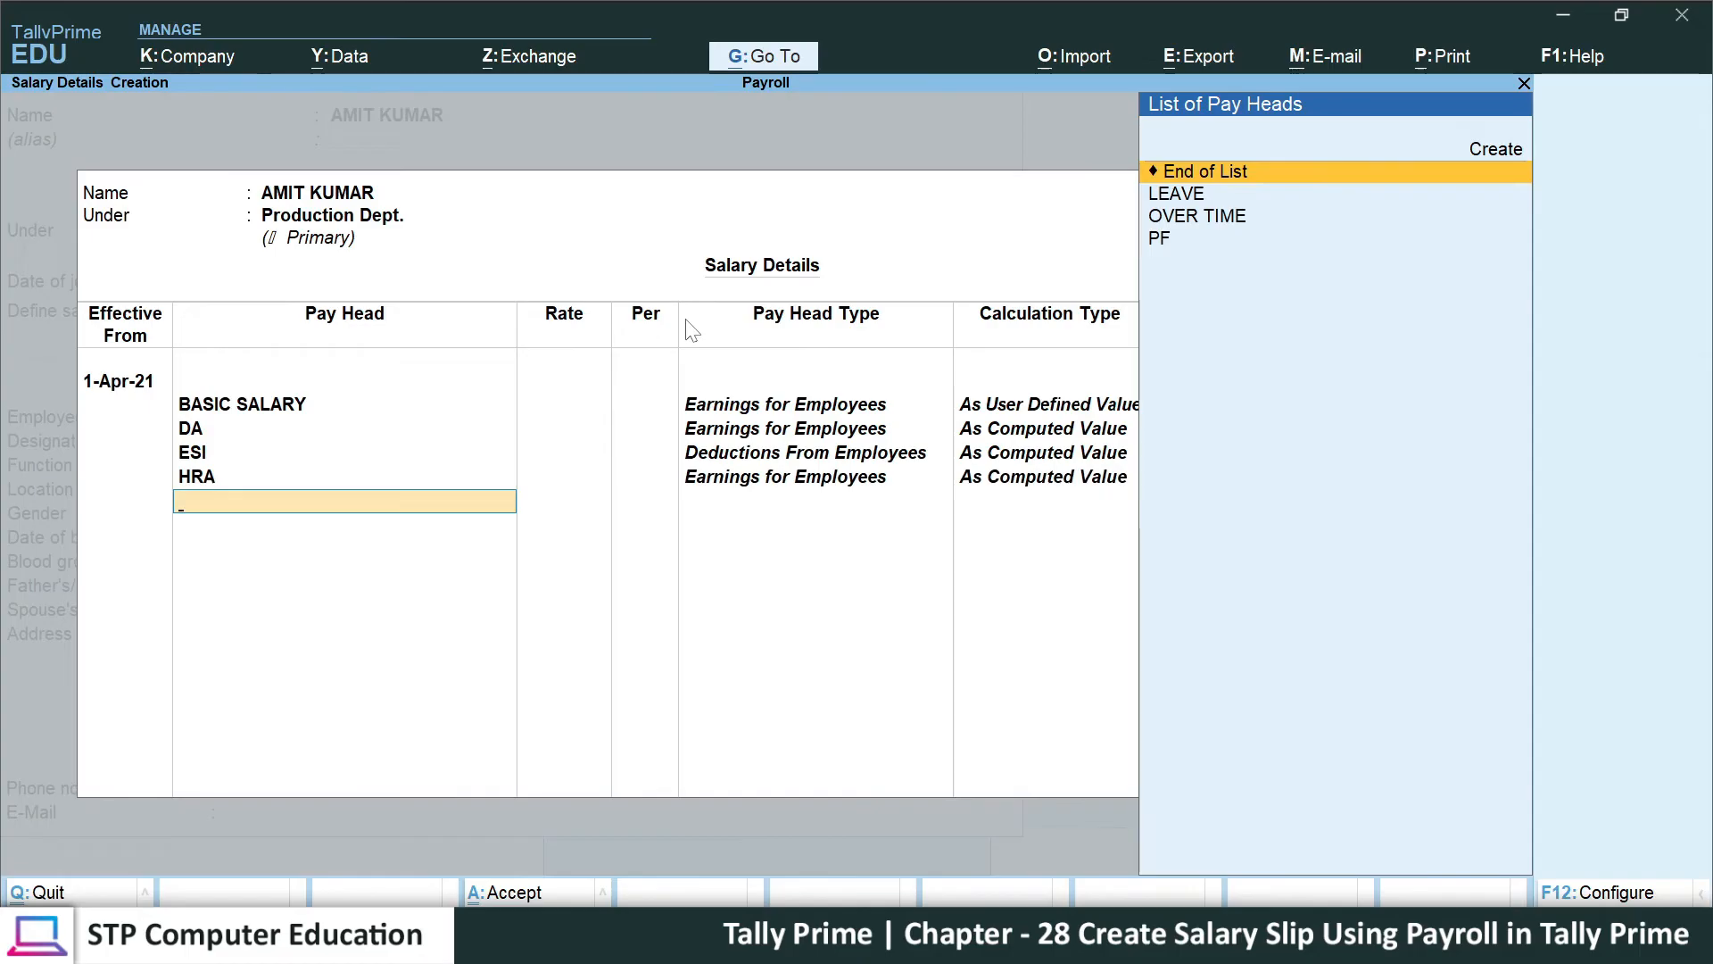
- Add the LEAVE pay head to the salary details with a rate of 500 per day
{"action": "key", "text": "Down"}
{"action": "key", "text": "Return"}
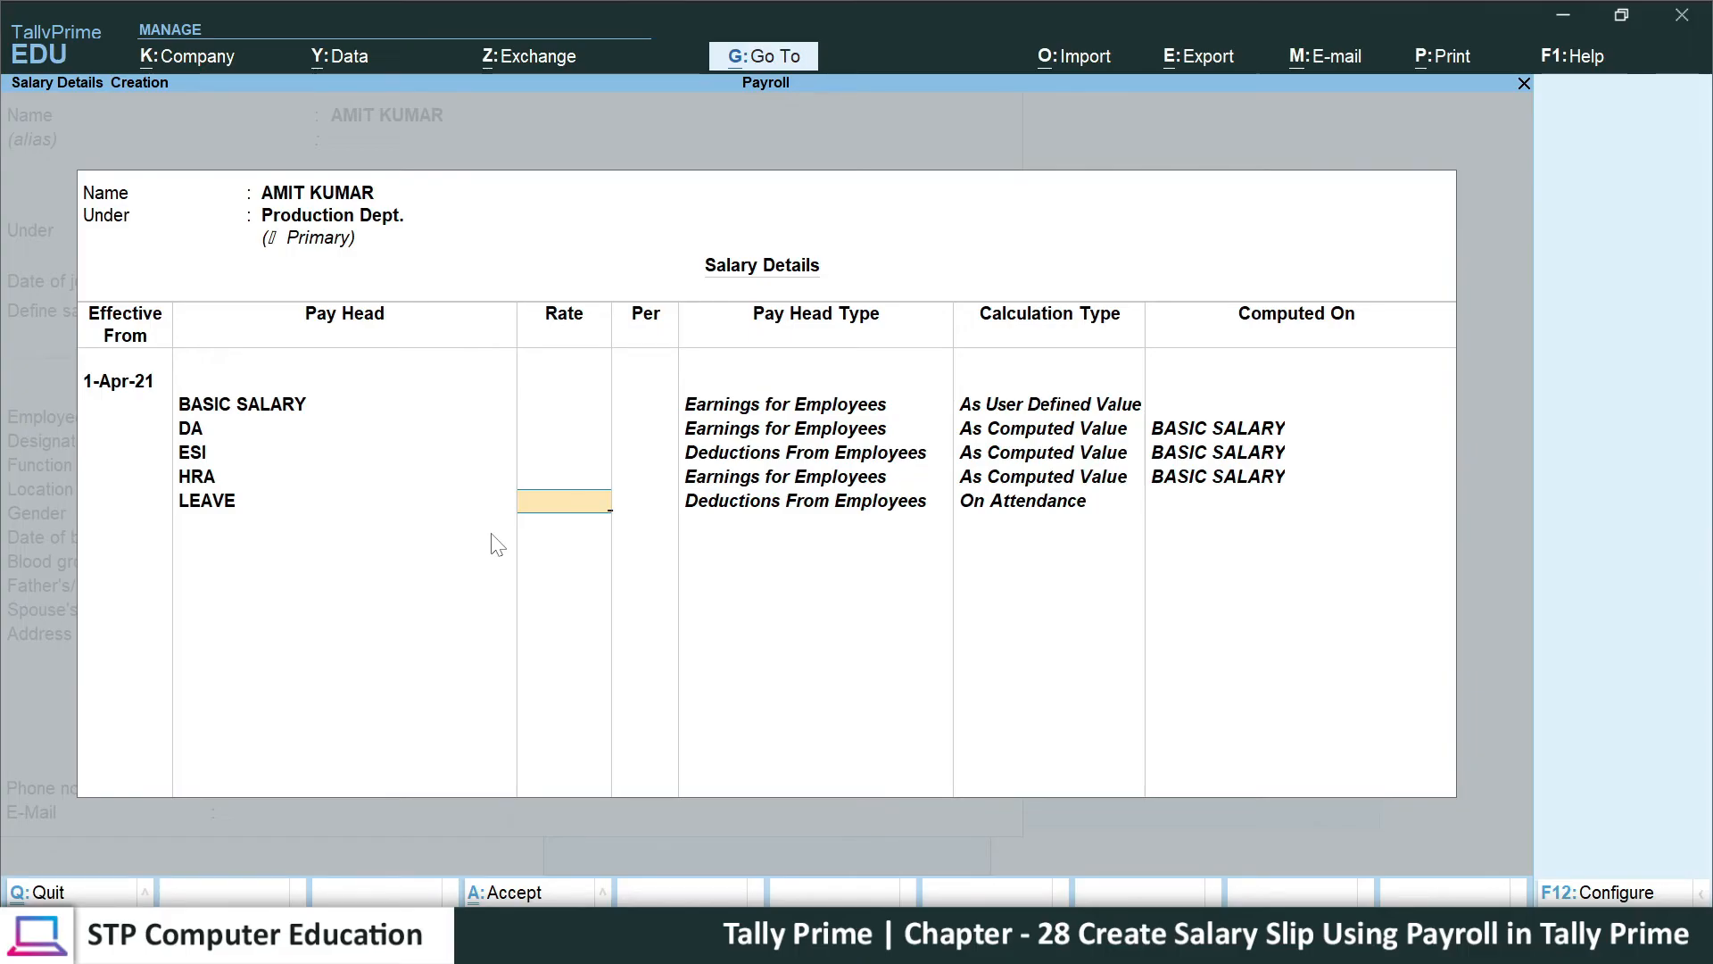
{"action": "type", "text": "5000"}
{"action": "key", "text": "BackSpace"}
{"action": "key", "text": "Return"}
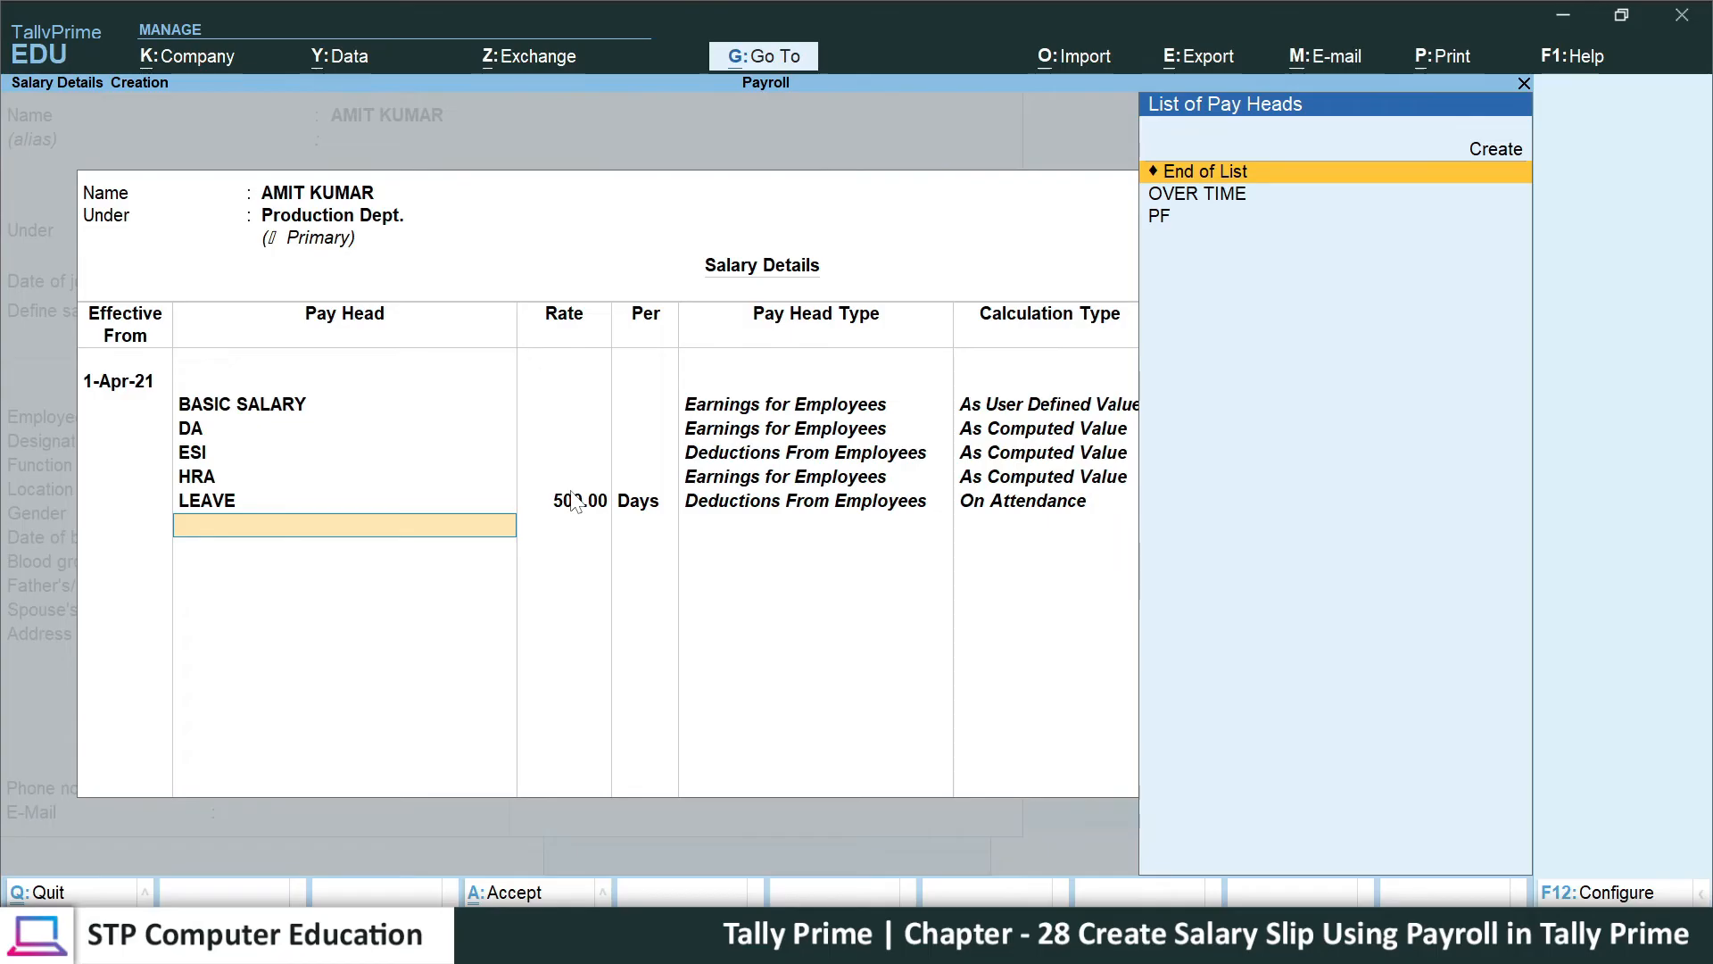
- Add the OVER TIME pay head to the salary details with a rate of 100 per HRS
{"action": "key", "text": "Down"}
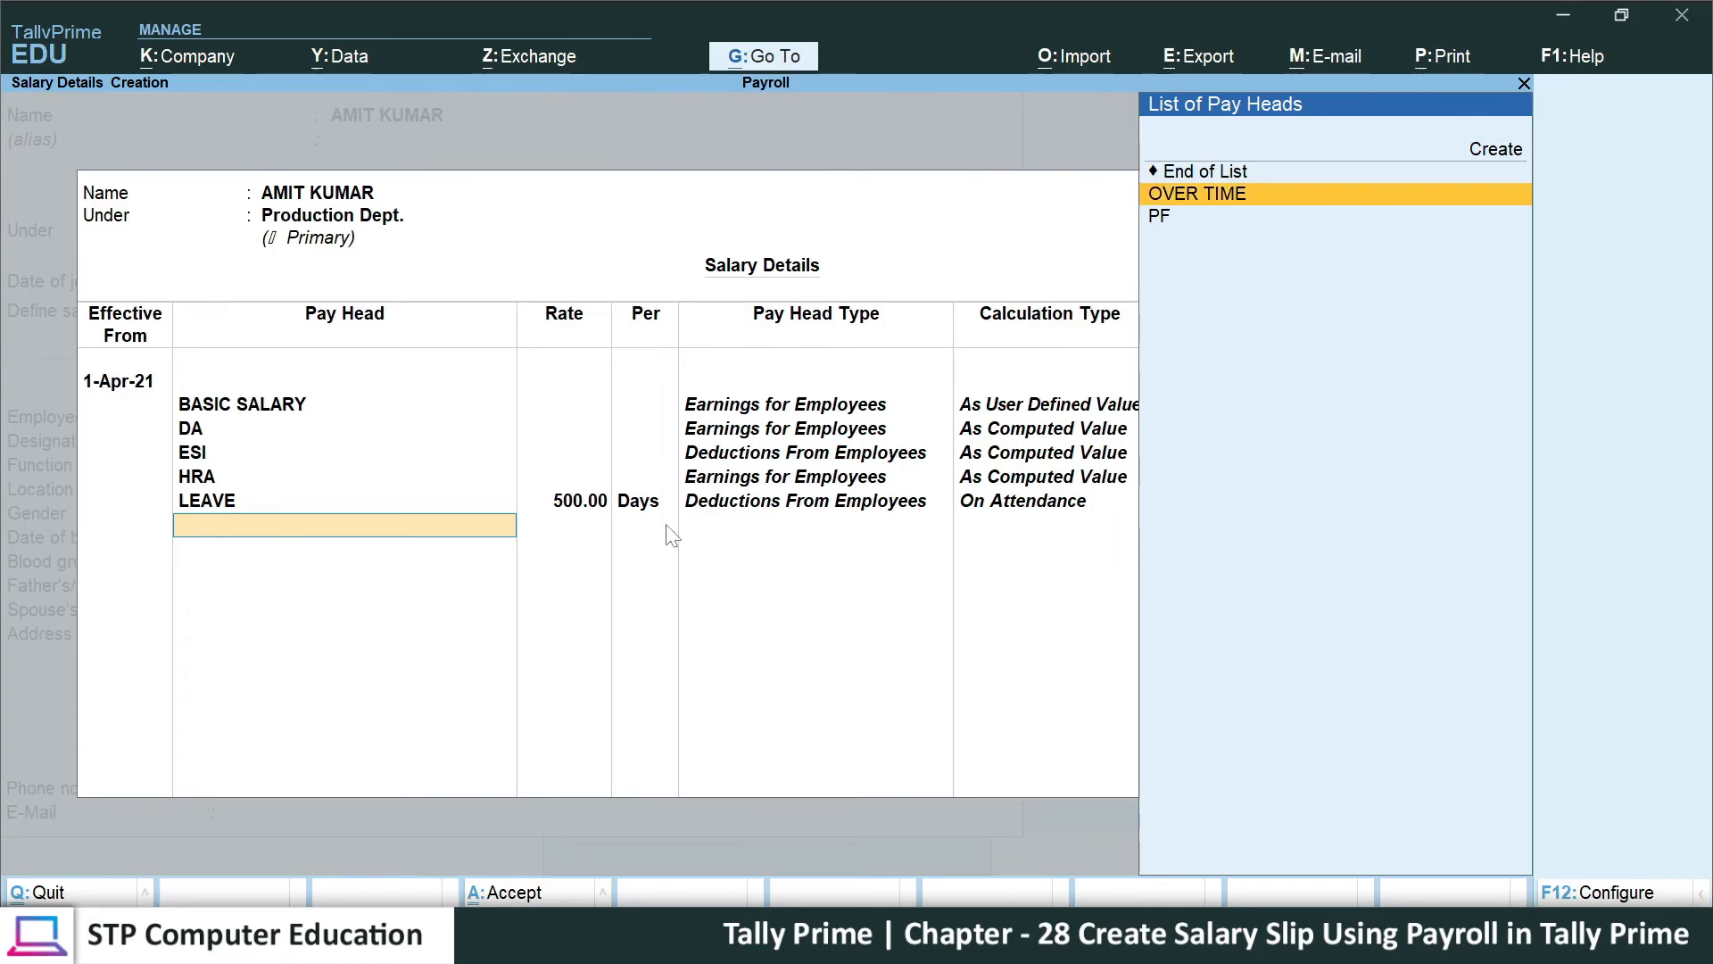
{"action": "key", "text": "Return"}
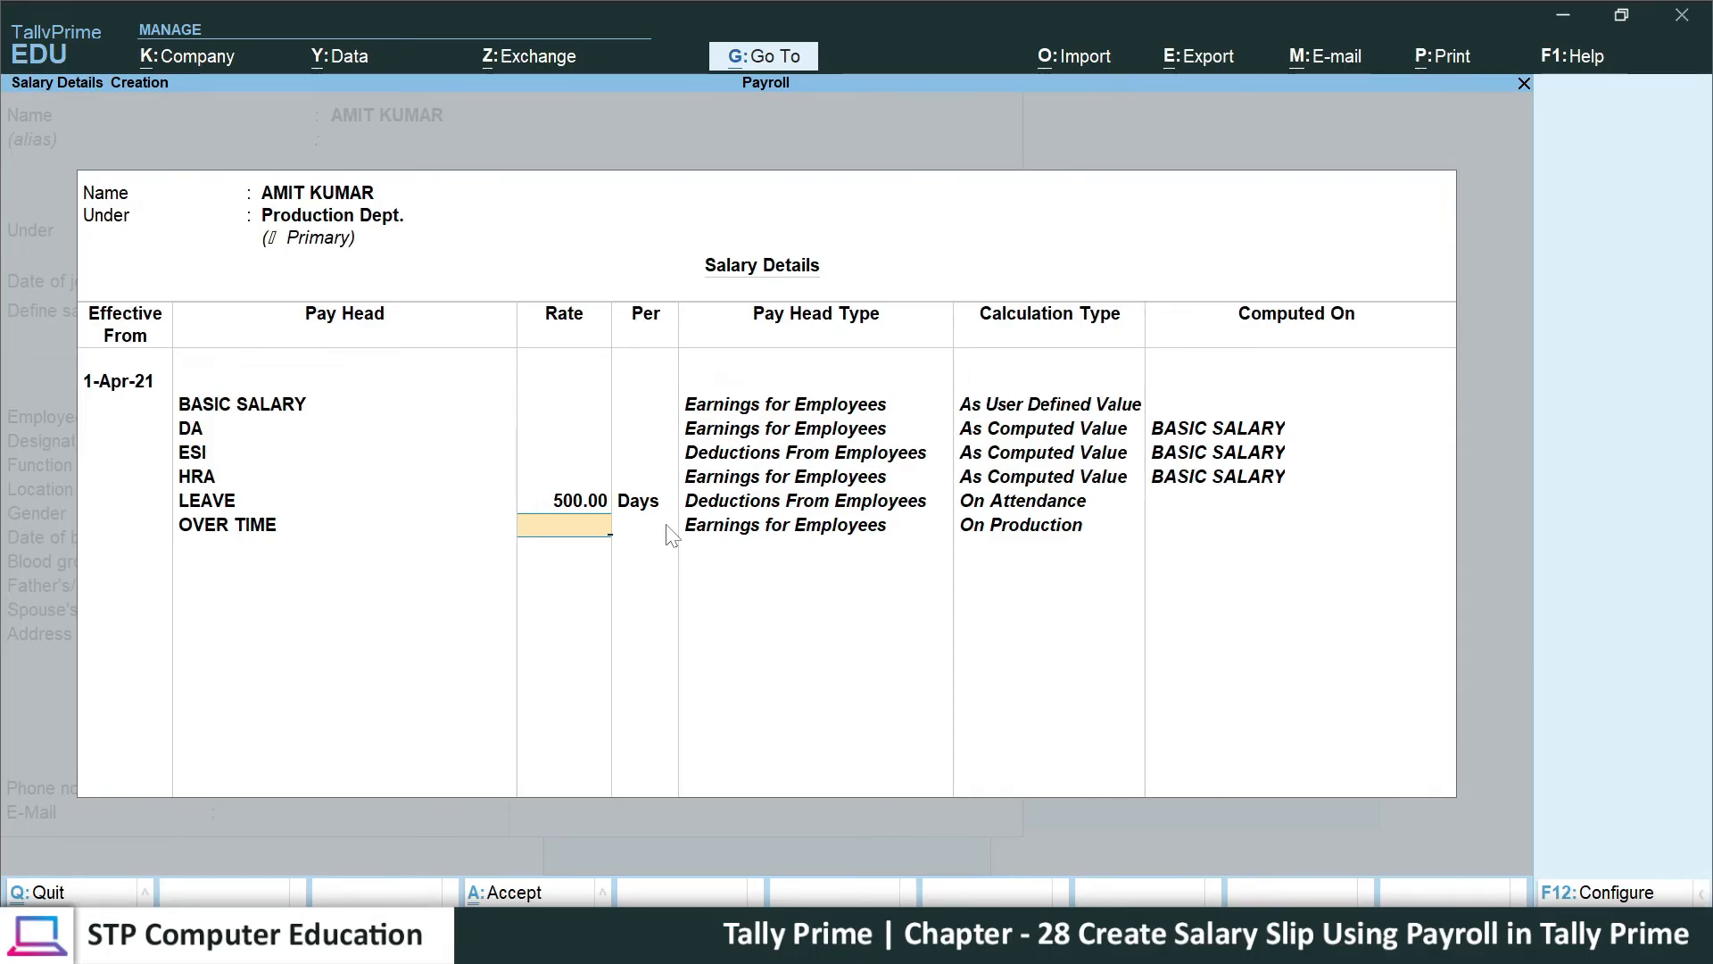
{"action": "type", "text": "00"}
{"action": "key", "text": "Return"}
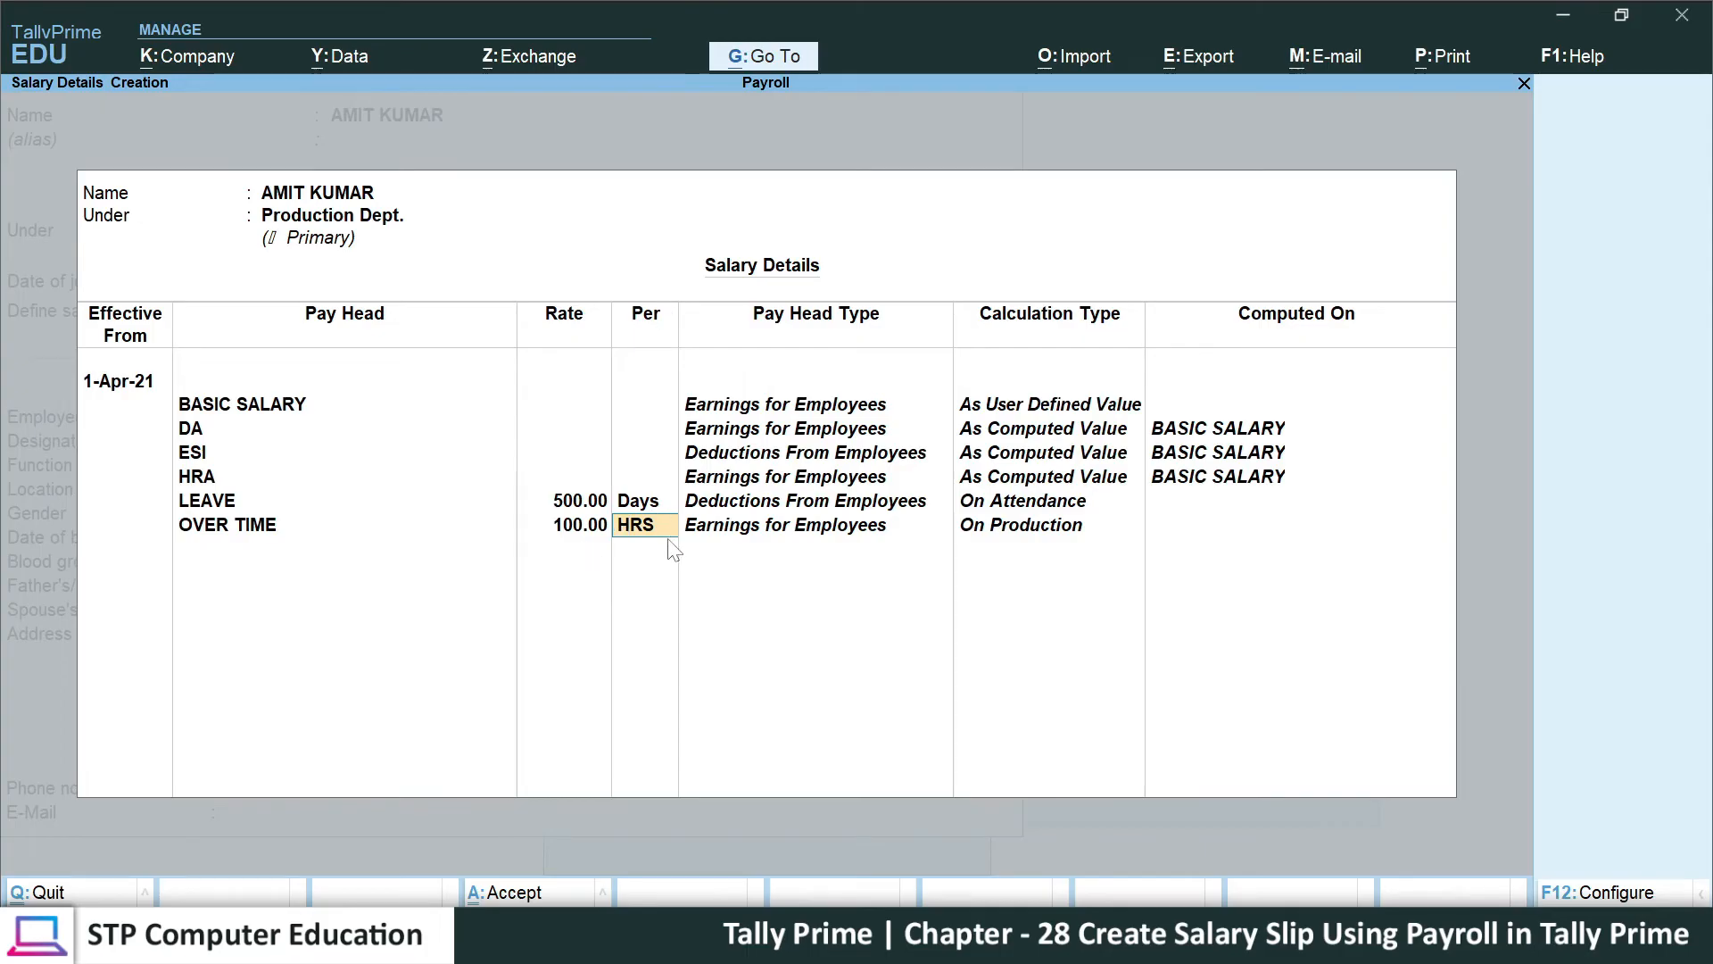
{"action": "key", "text": "Return"}
- Add the PF pay head, end the pay head list and save the employee's salary details
{"action": "key", "text": "Down"}
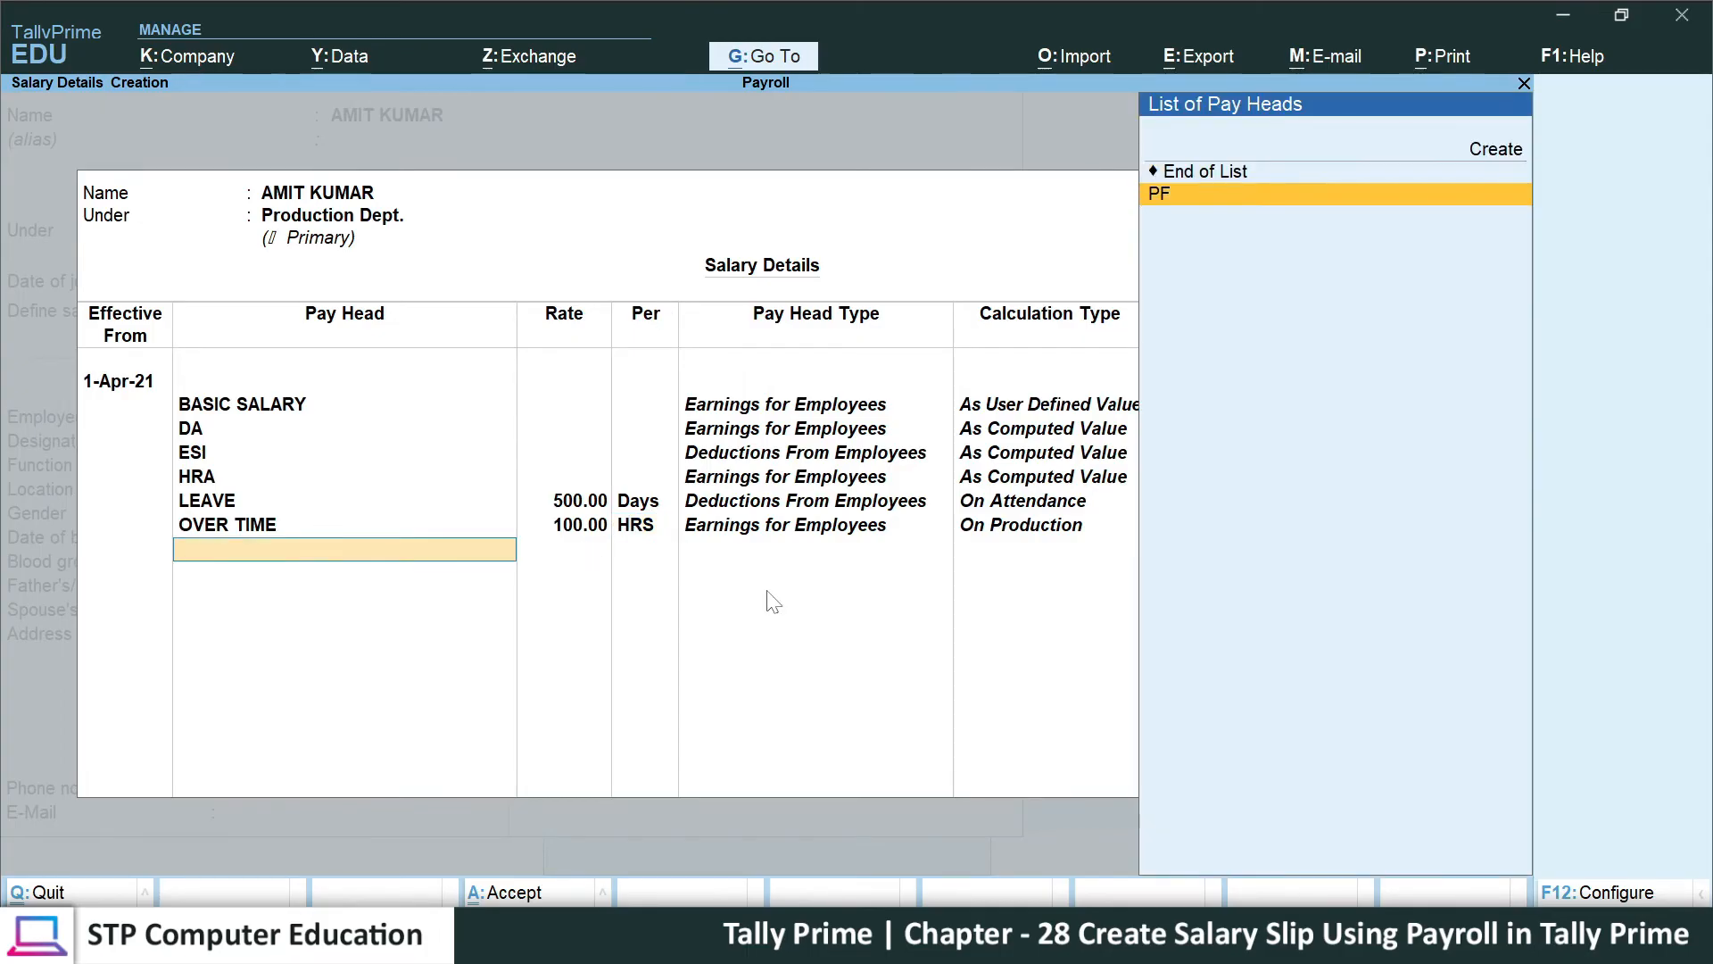
{"action": "key", "text": "Return"}
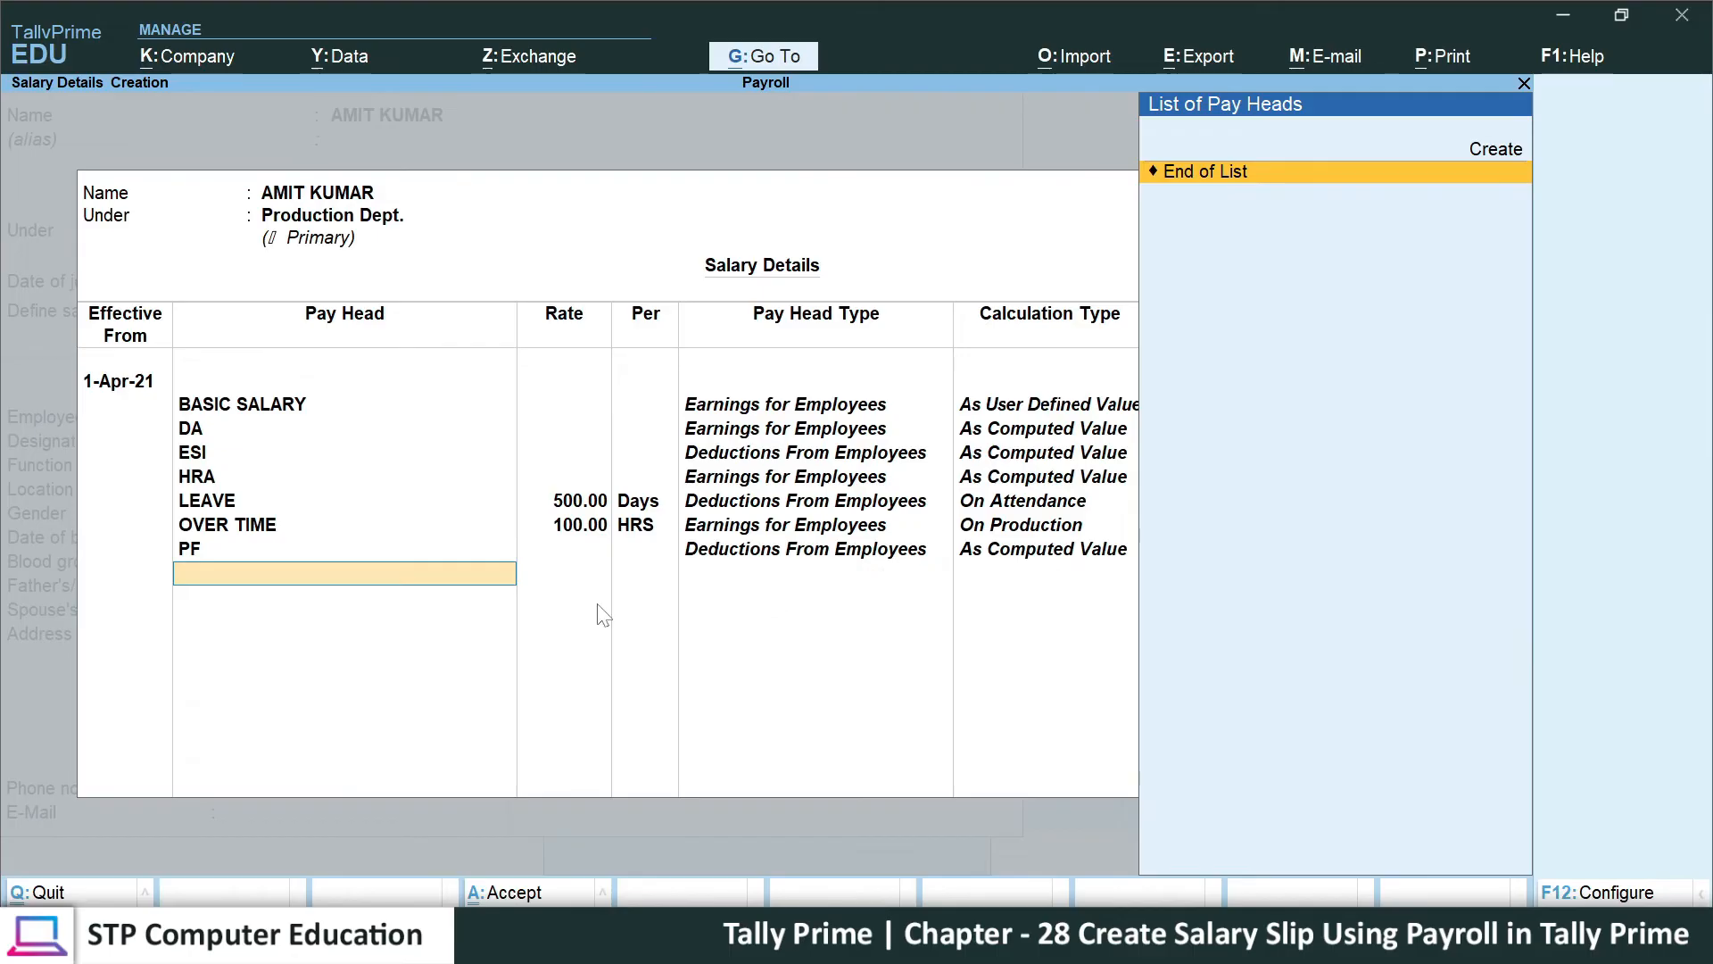
{"action": "key", "text": "Return"}
{"action": "key", "text": "Return"}
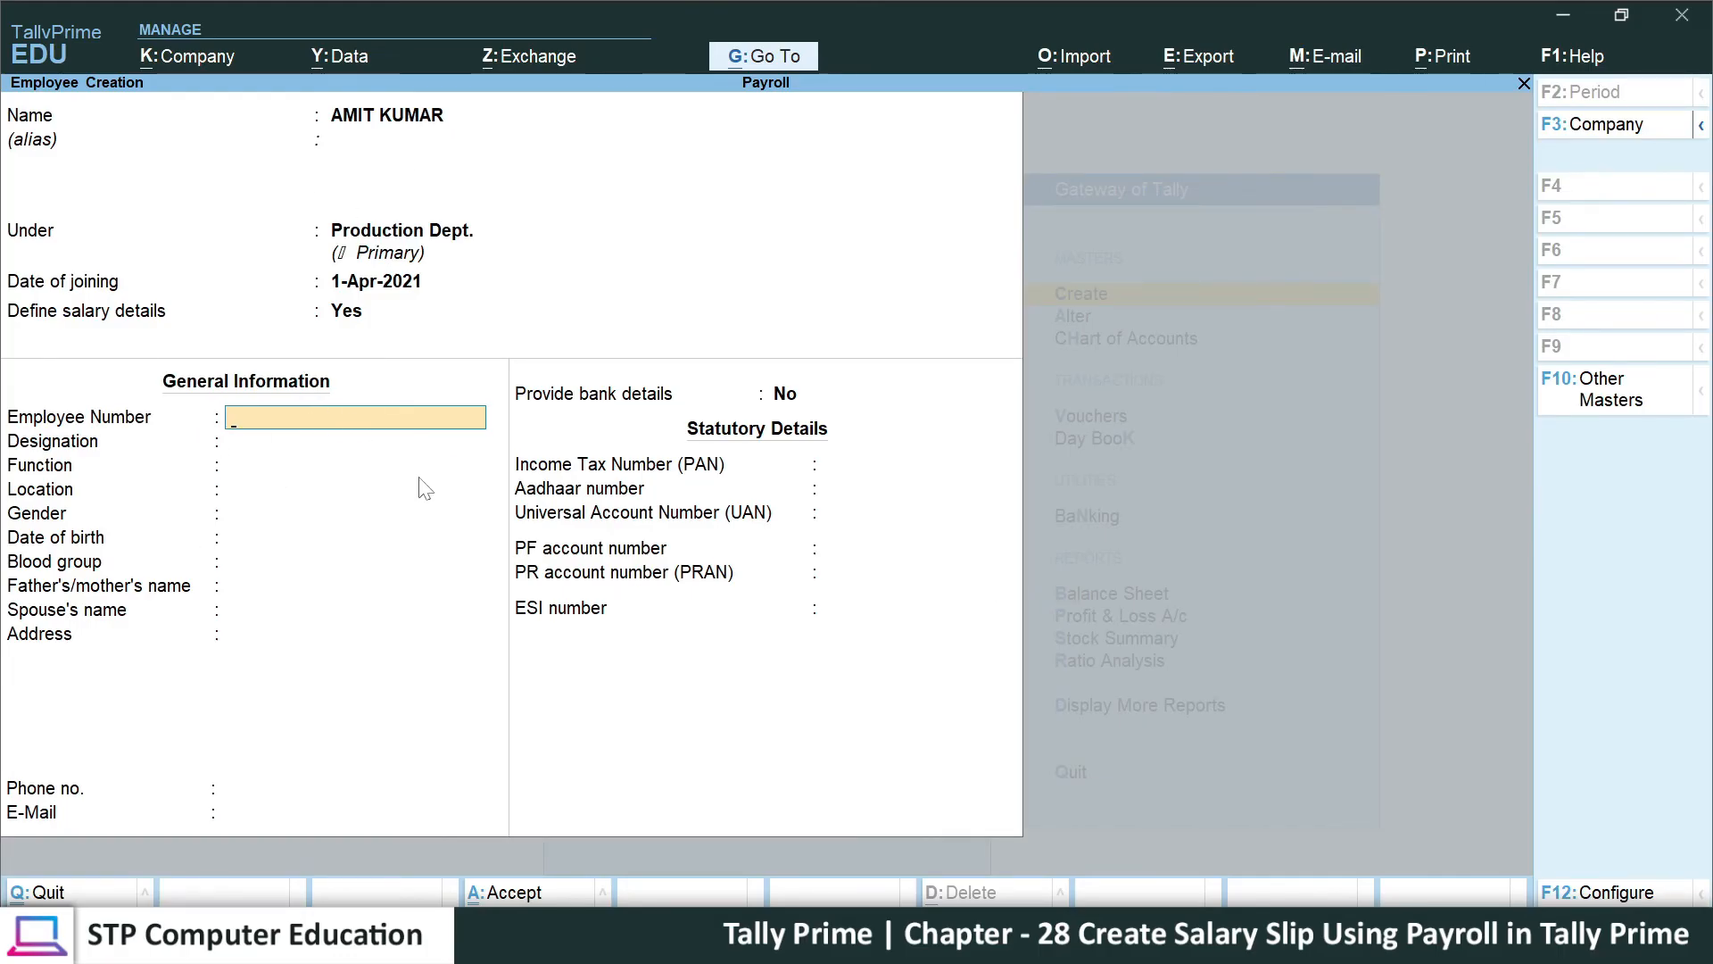
- Enter the employee number, the designation MANAGER and the function MANAGING in the employee's general information
{"action": "type", "text": "101"}
{"action": "key", "text": "Return"}
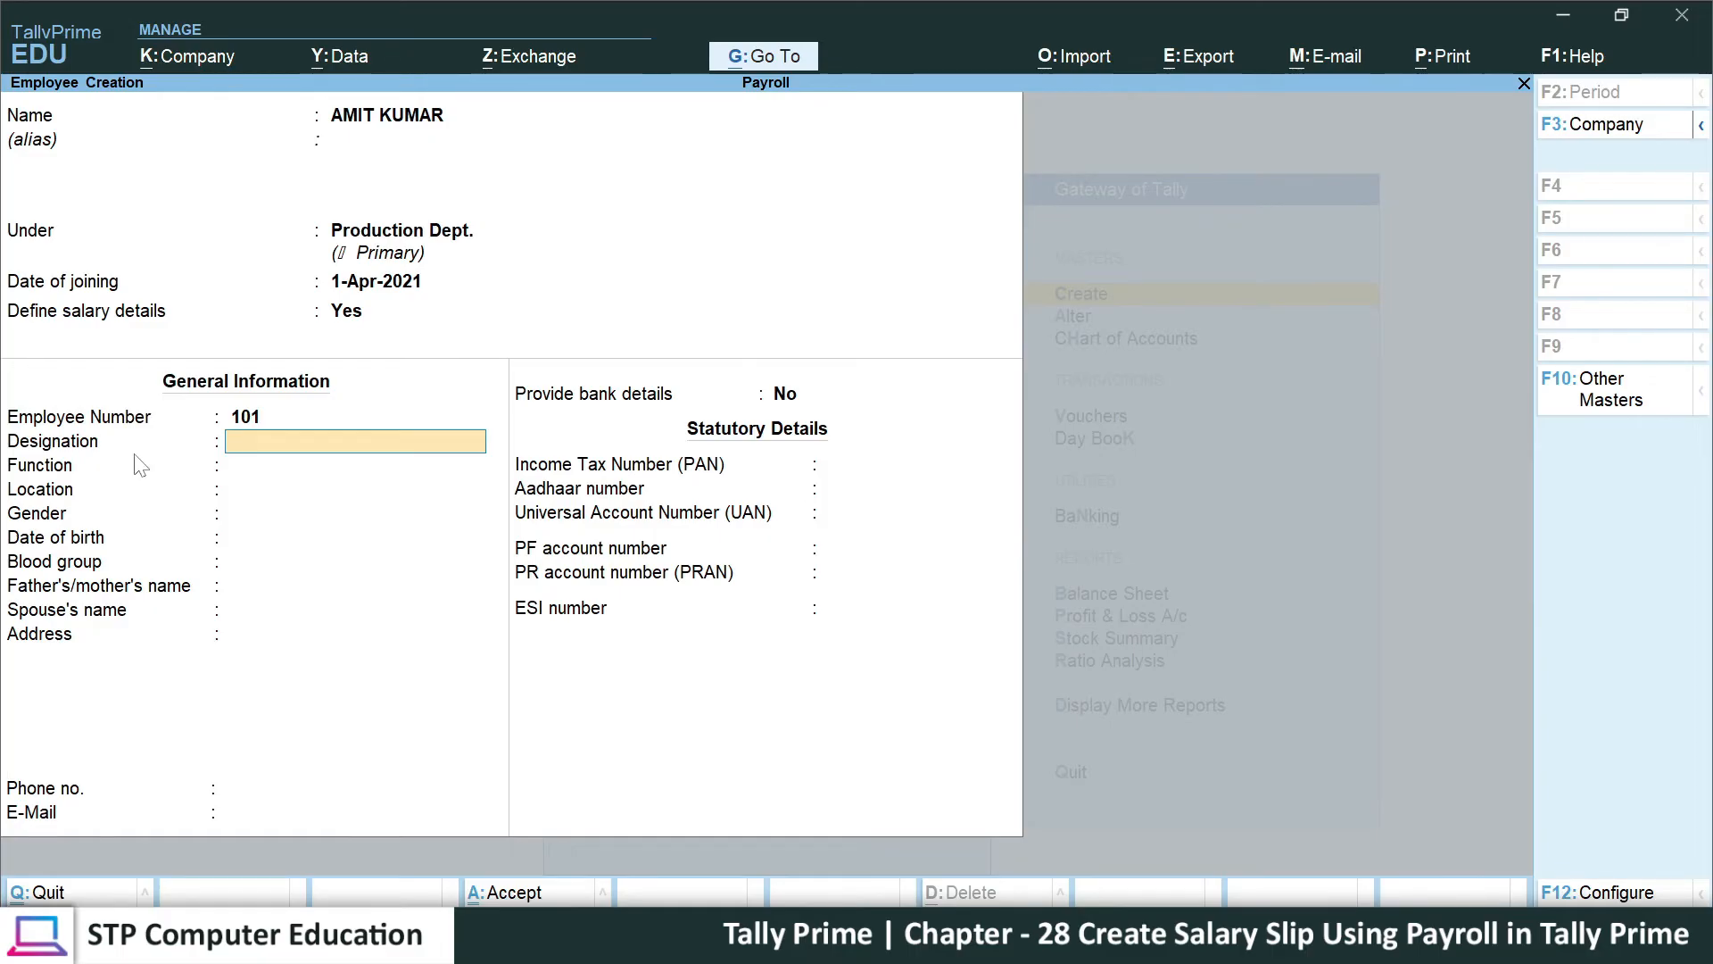
{"action": "type", "text": "MANAGER"}
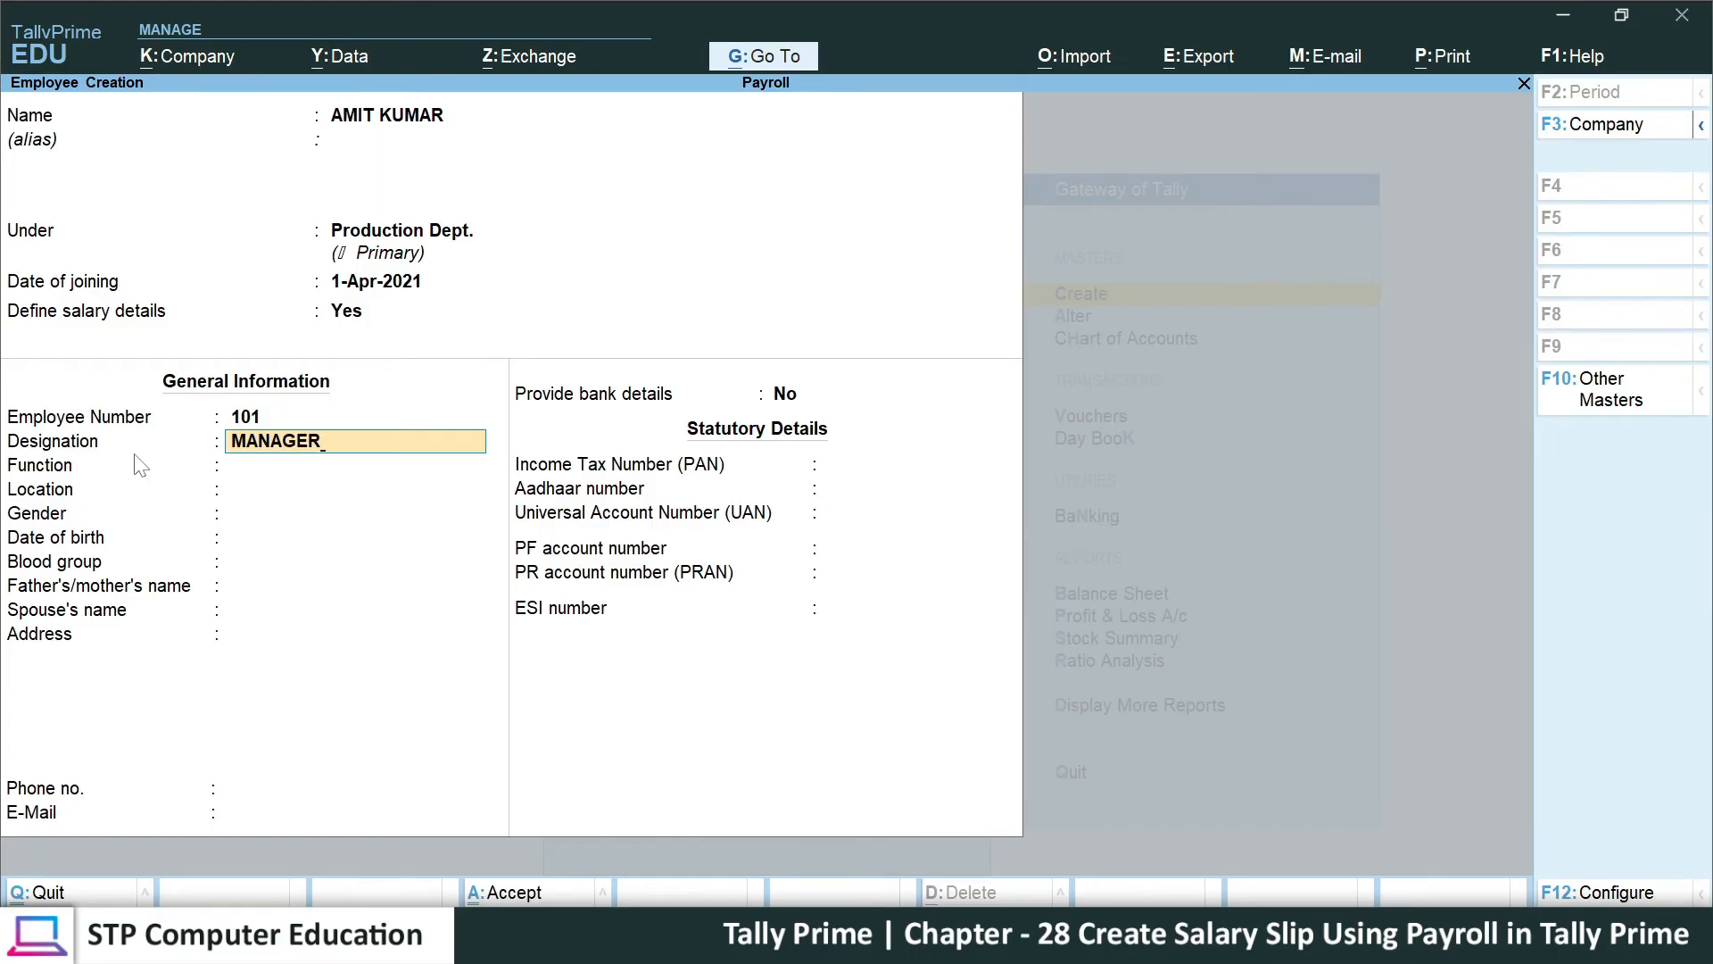
{"action": "key", "text": "Return"}
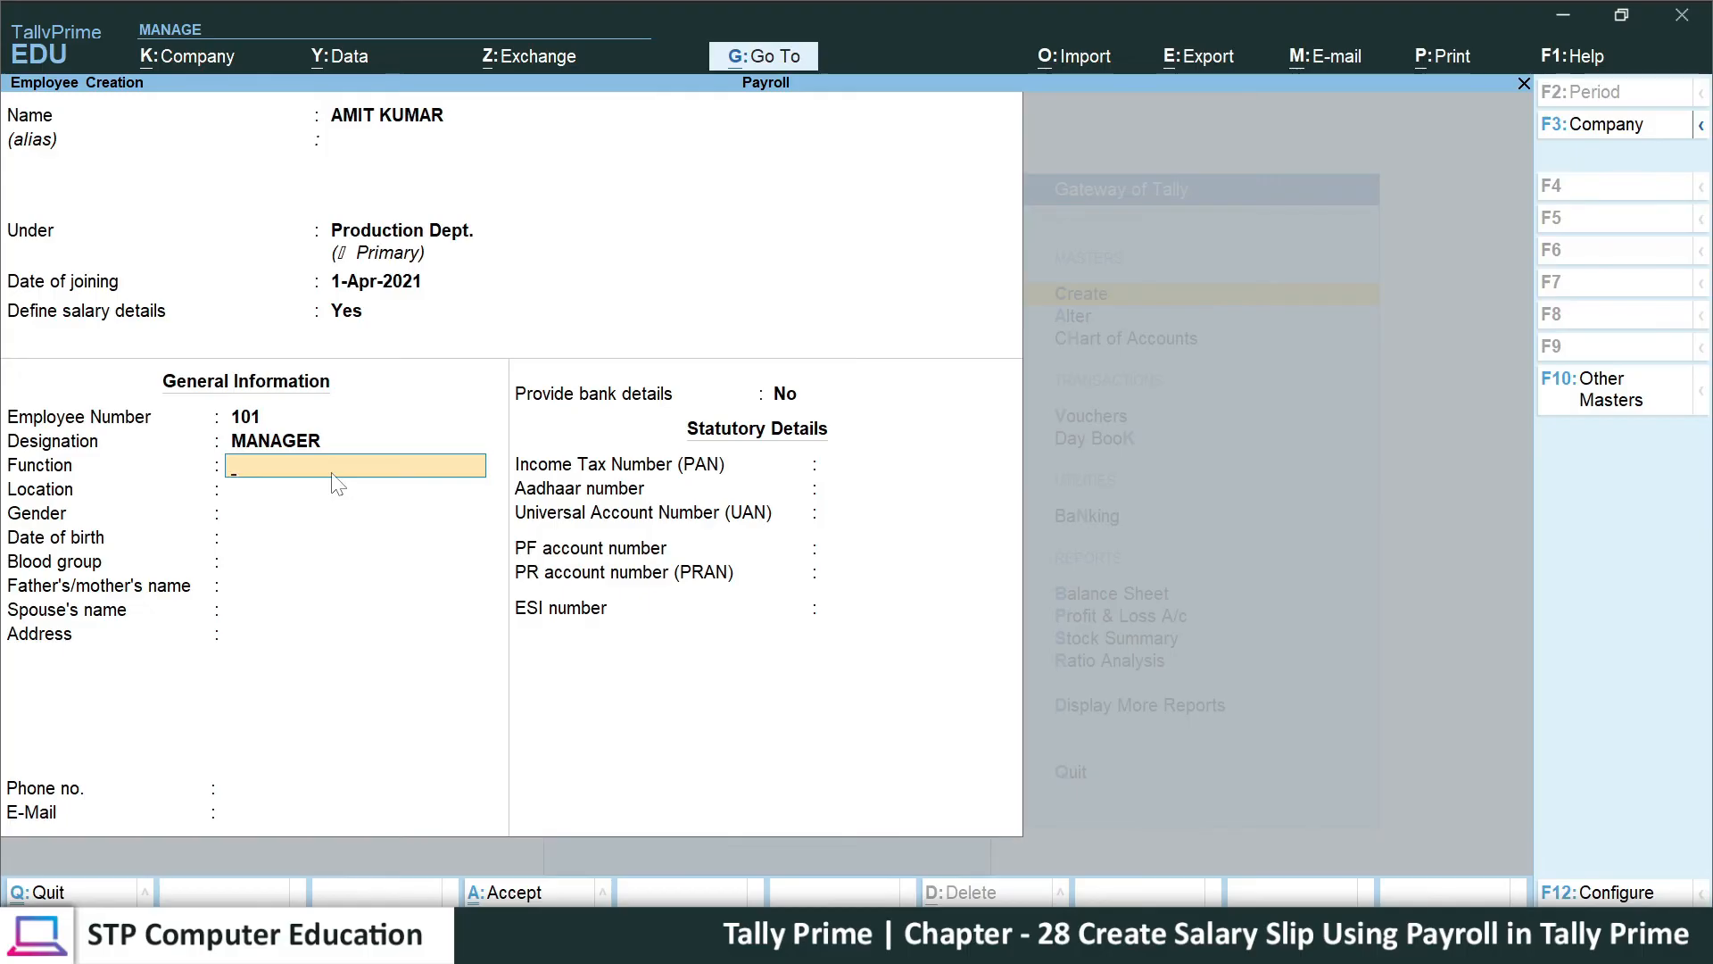
{"action": "type", "text": "MANAGING"}
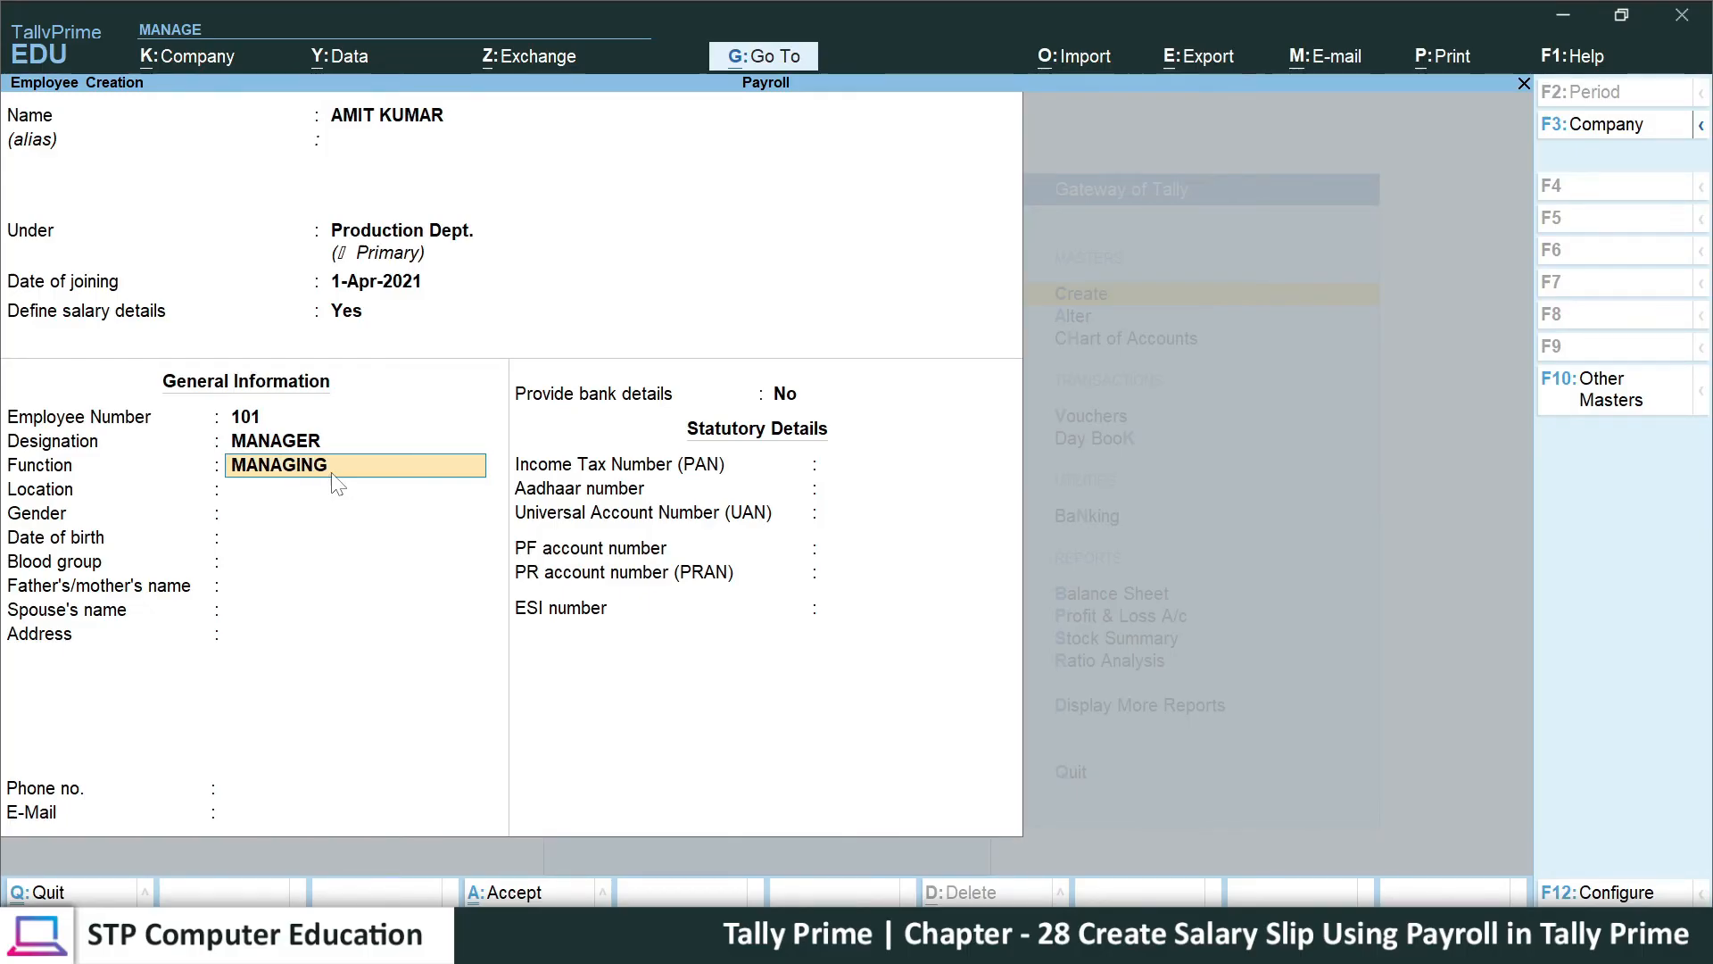
{"action": "key", "text": "Return"}
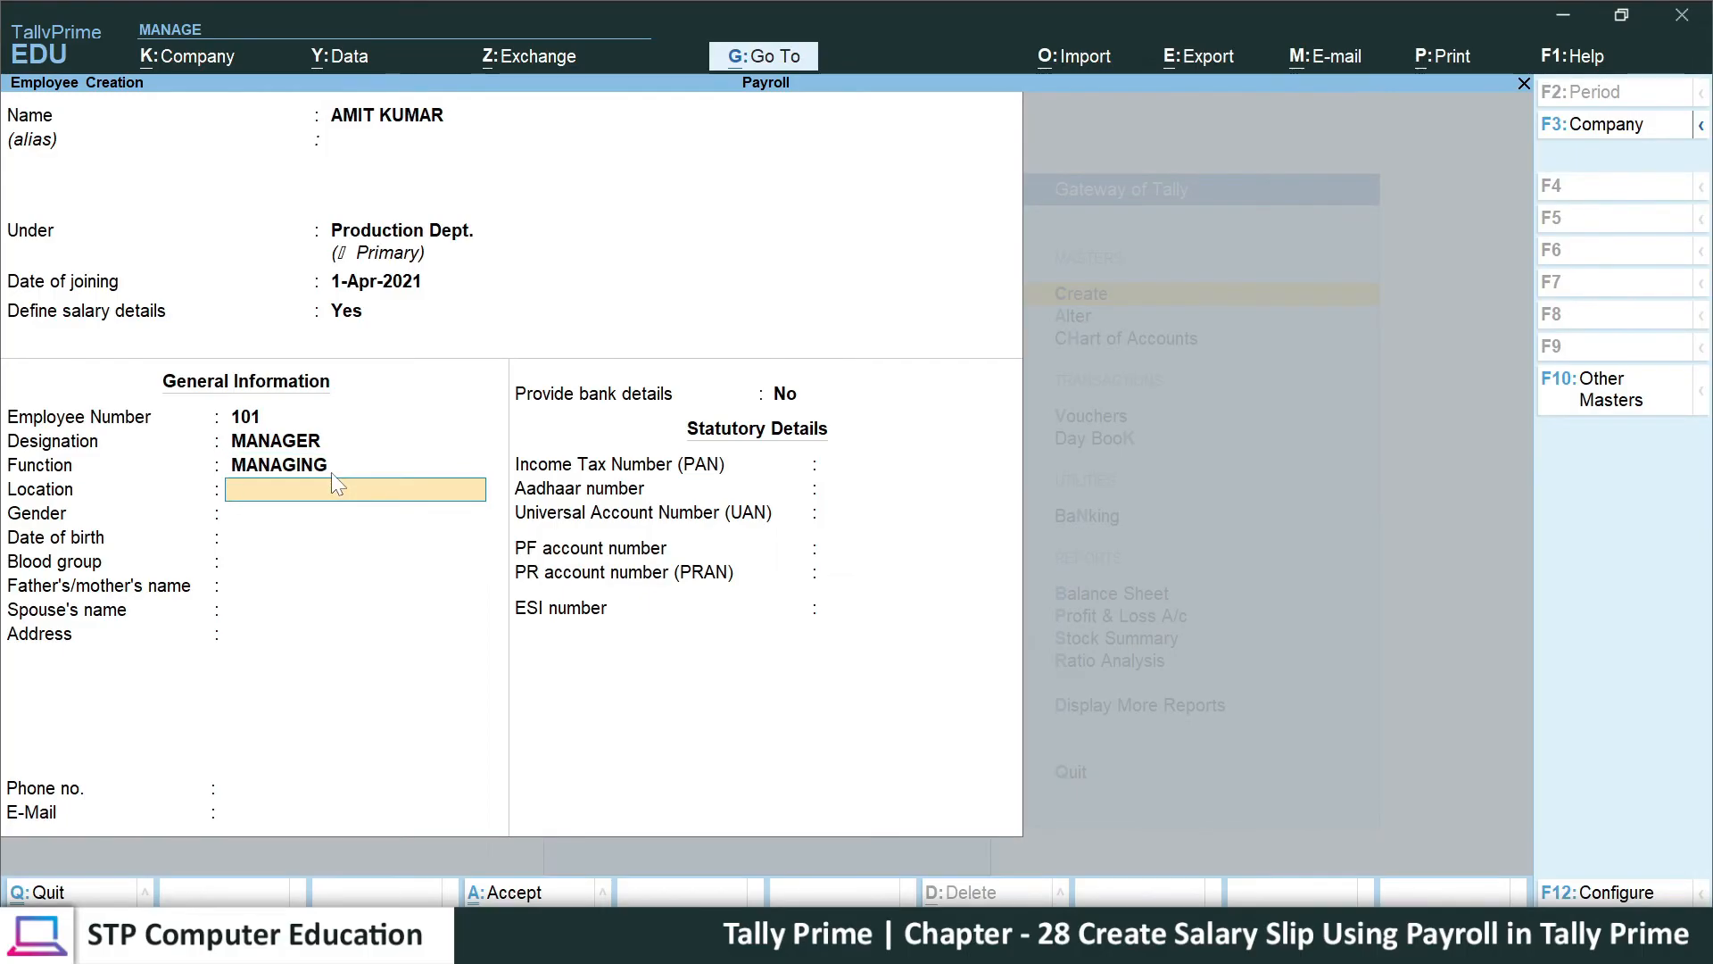
- Set the employee's location to PATEL NAGAR and the gender to Male
{"action": "type", "text": "PATEL NAGAR"}
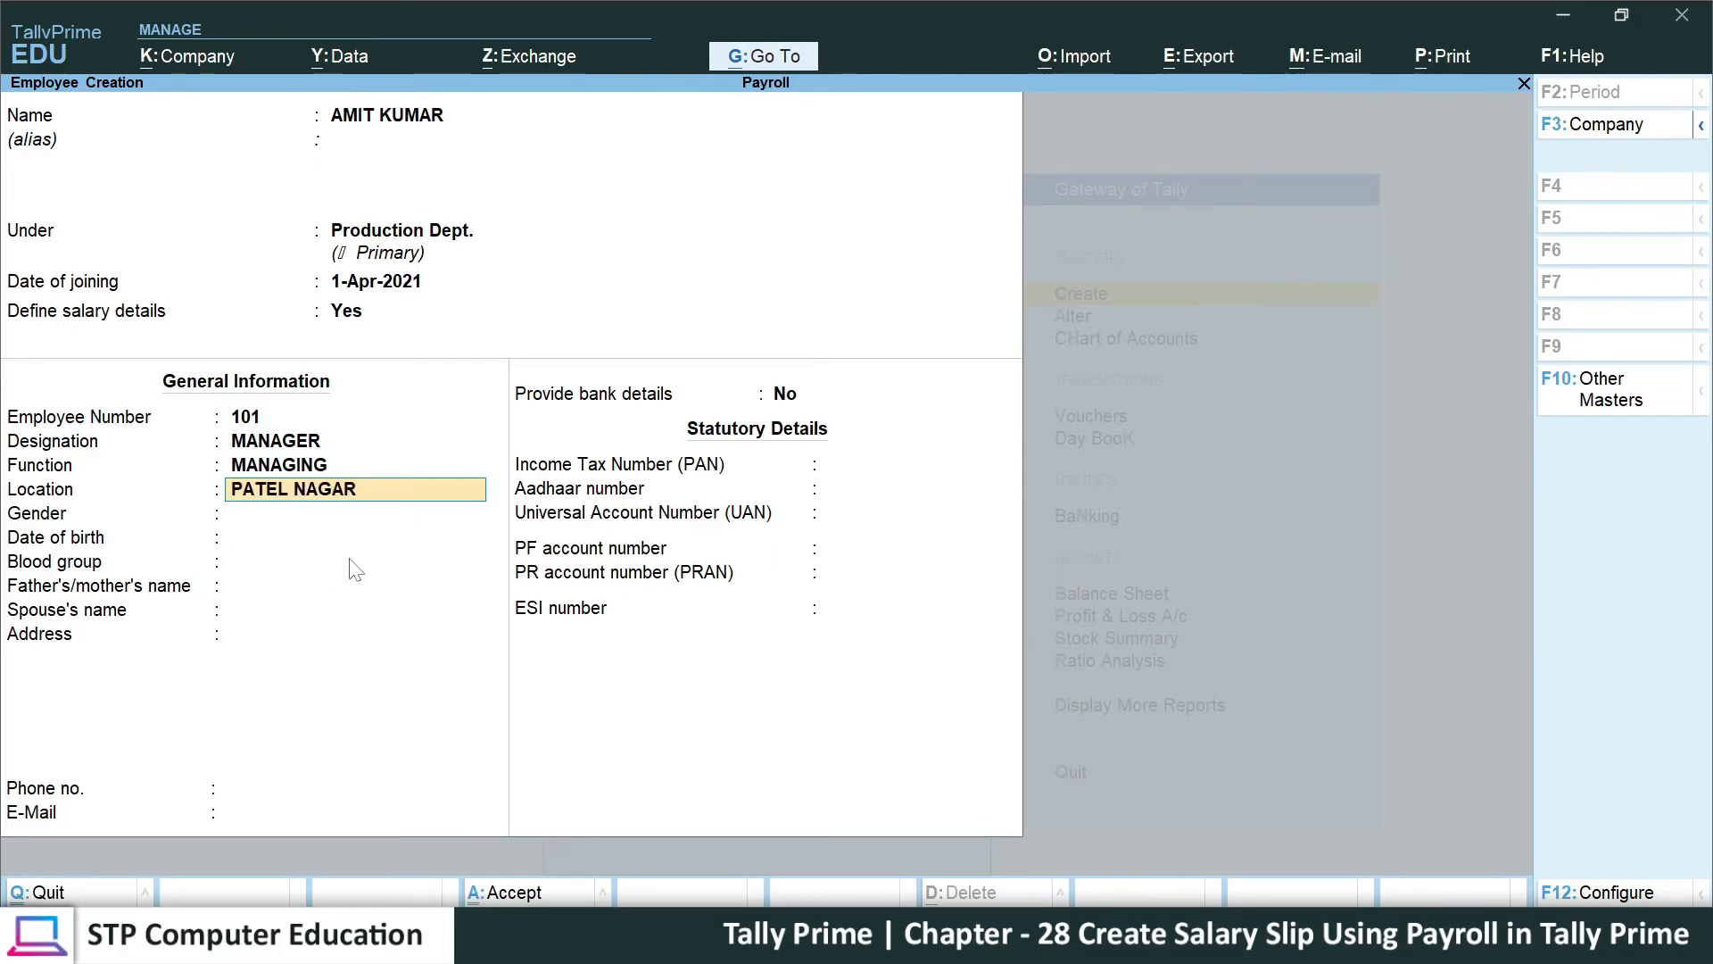
{"action": "key", "text": "Return"}
{"action": "key", "text": "Down"}
{"action": "key", "text": "Down"}
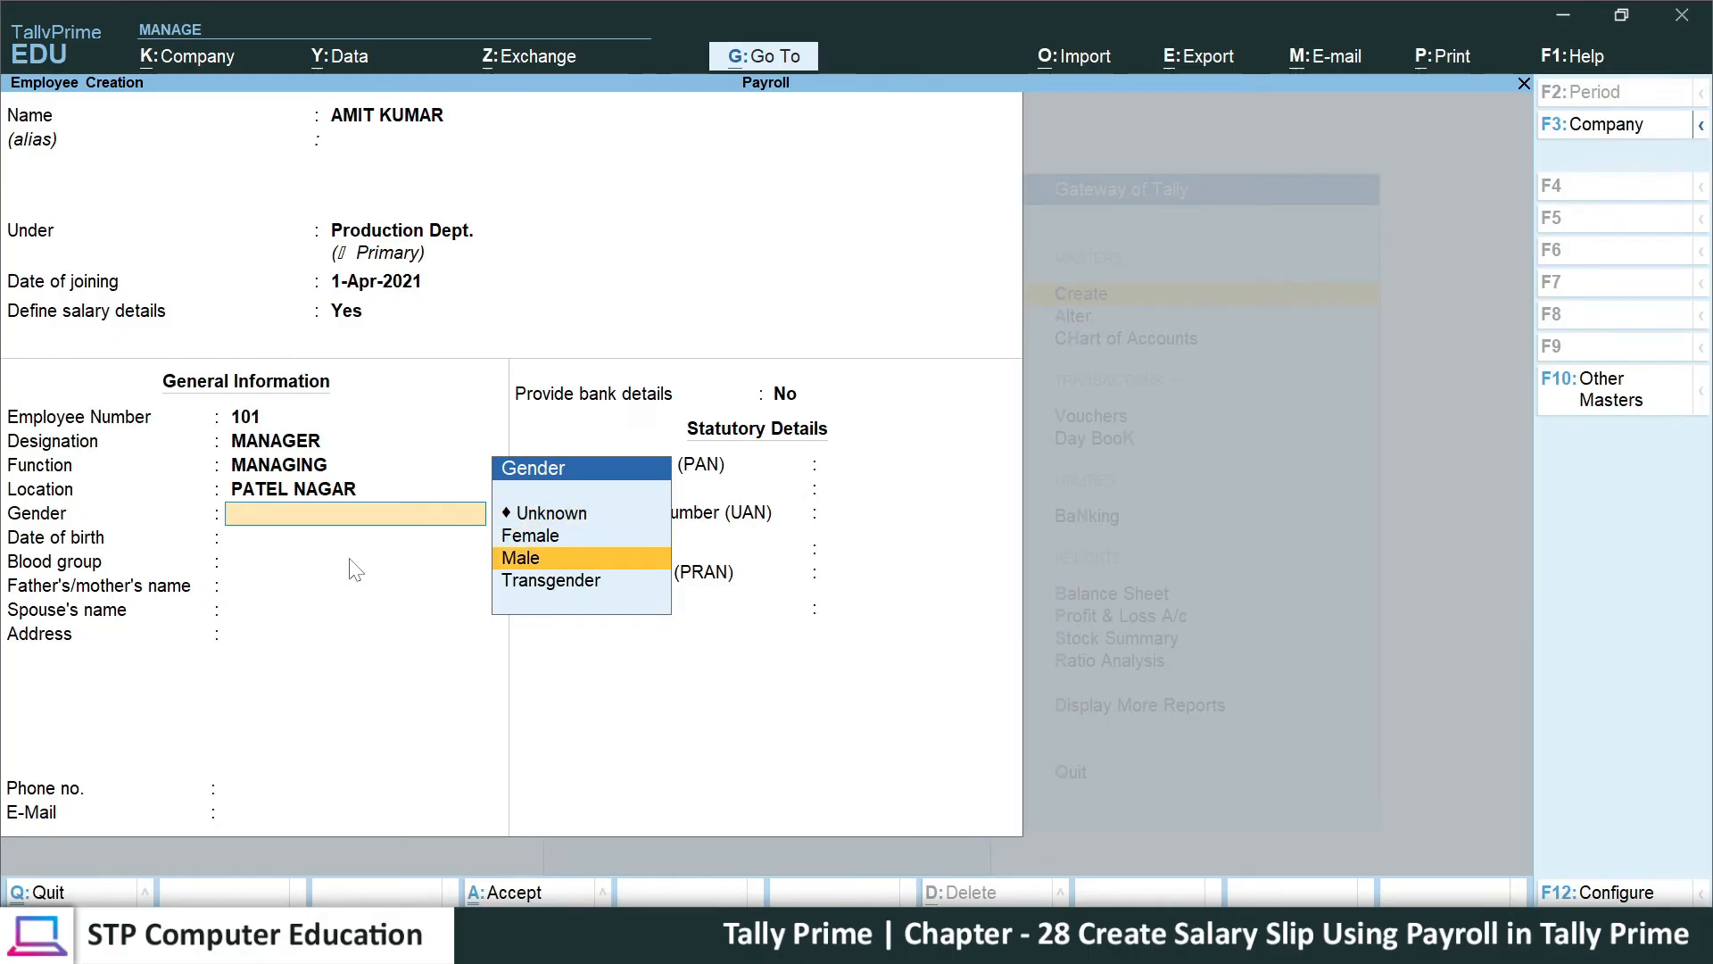
{"action": "key", "text": "Return"}
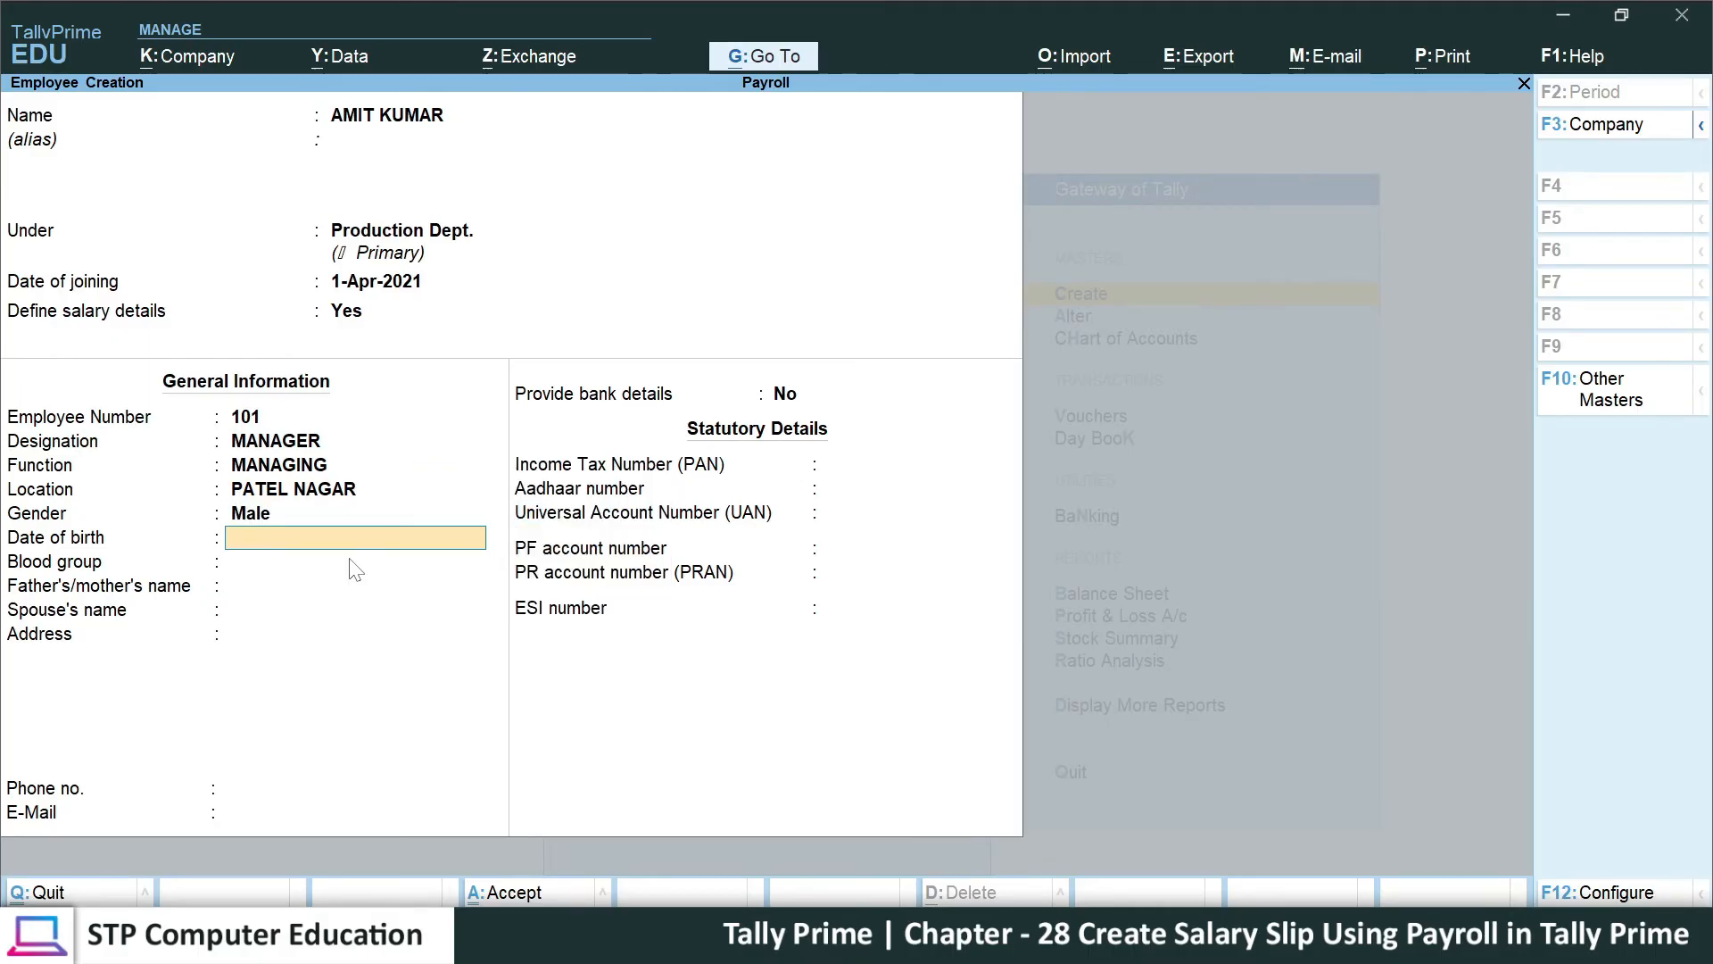
- Set the blood group to Unknown, leave the other personal, contact and statutory fields blank with bank details No, and save the employee
{"action": "key", "text": "Return"}
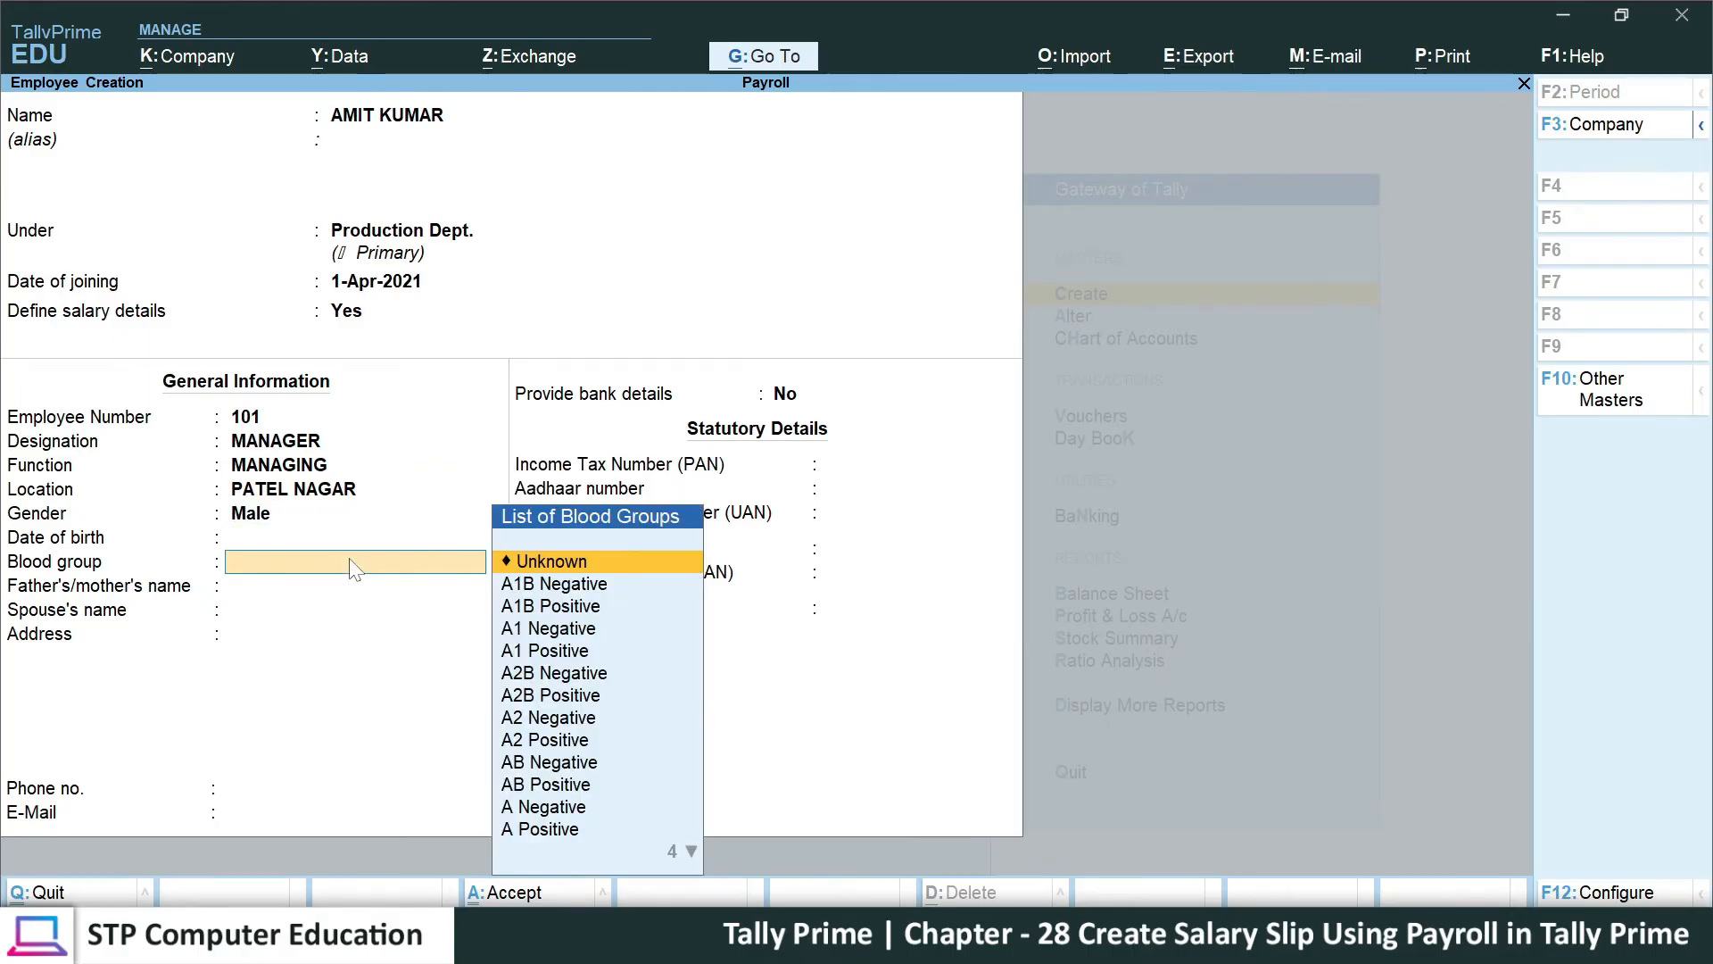
{"action": "key", "text": "Return"}
{"action": "key", "text": "Return"}
{"action": "key", "text": "Return"}
{"action": "key", "text": "Return"}
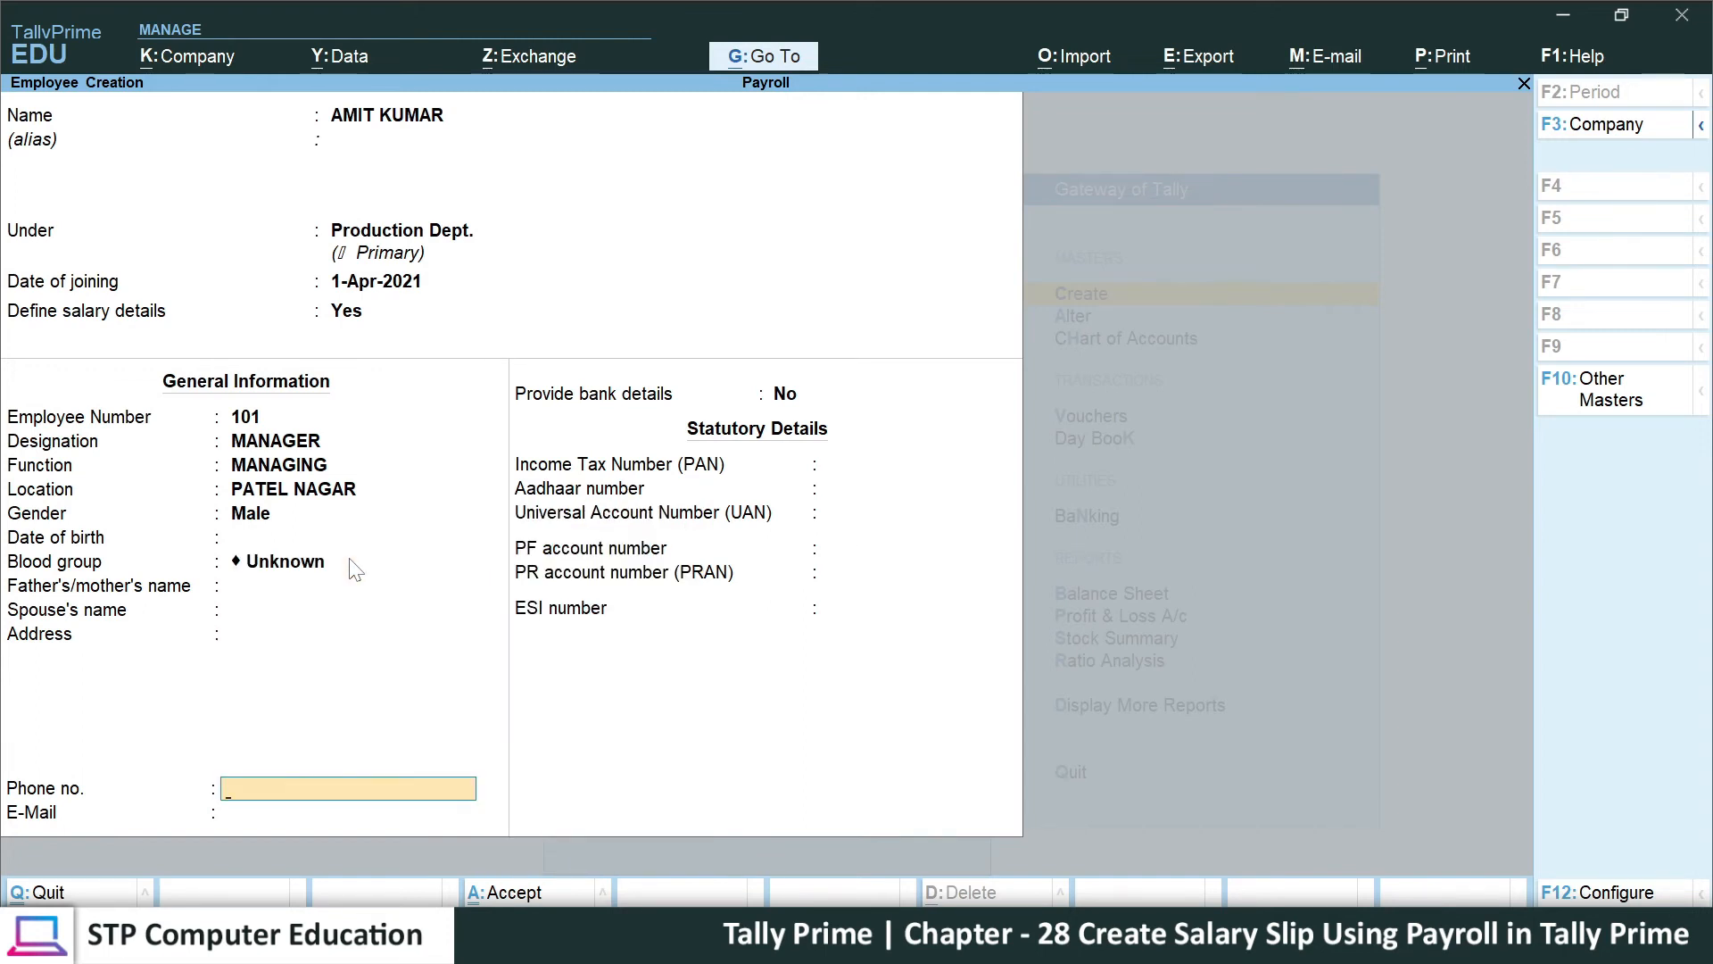
{"action": "key", "text": "Return"}
{"action": "key", "text": "Return"}
{"action": "key", "text": "Return"}
{"action": "key", "text": "Return"}
{"action": "key", "text": "Return"}
{"action": "key", "text": "Return"}
{"action": "key", "text": "Return"}
{"action": "key", "text": "Return"}
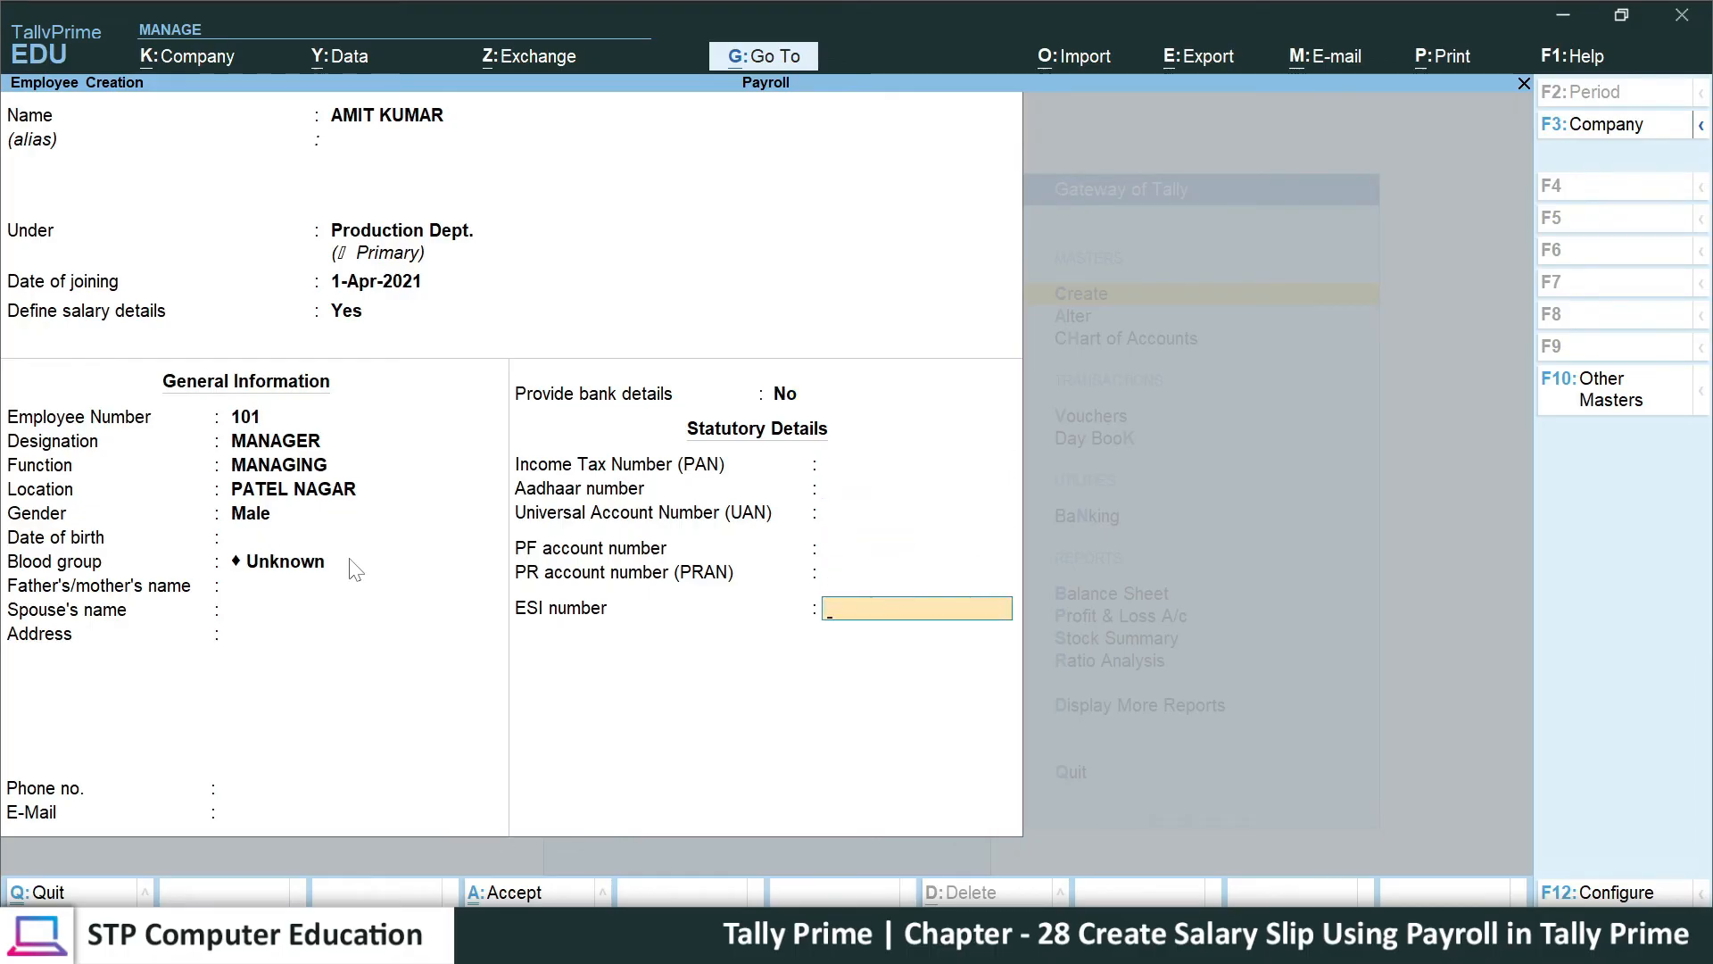
{"action": "key", "text": "Return"}
{"action": "key", "text": "Return"}
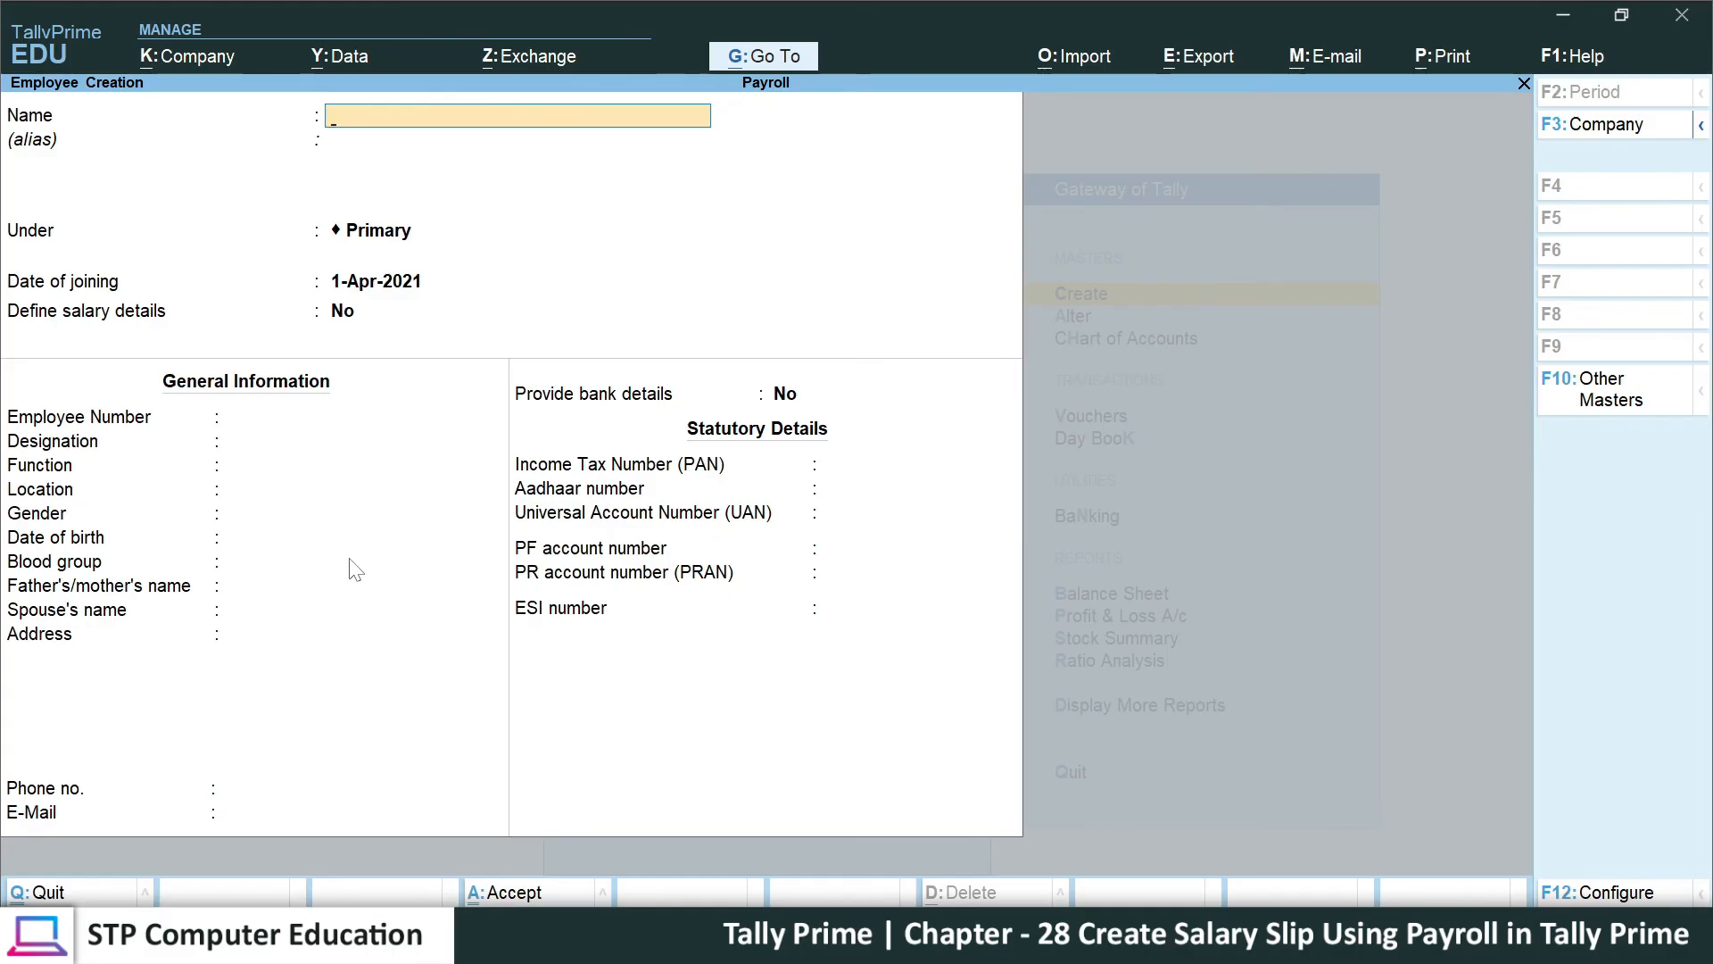
- Enter the new employee's name under Sales Dept with joining date 1-Apr-2021, and set Define salary details to Yes
{"action": "type", "text": "ANKIT"}
{"action": "key", "text": "Return"}
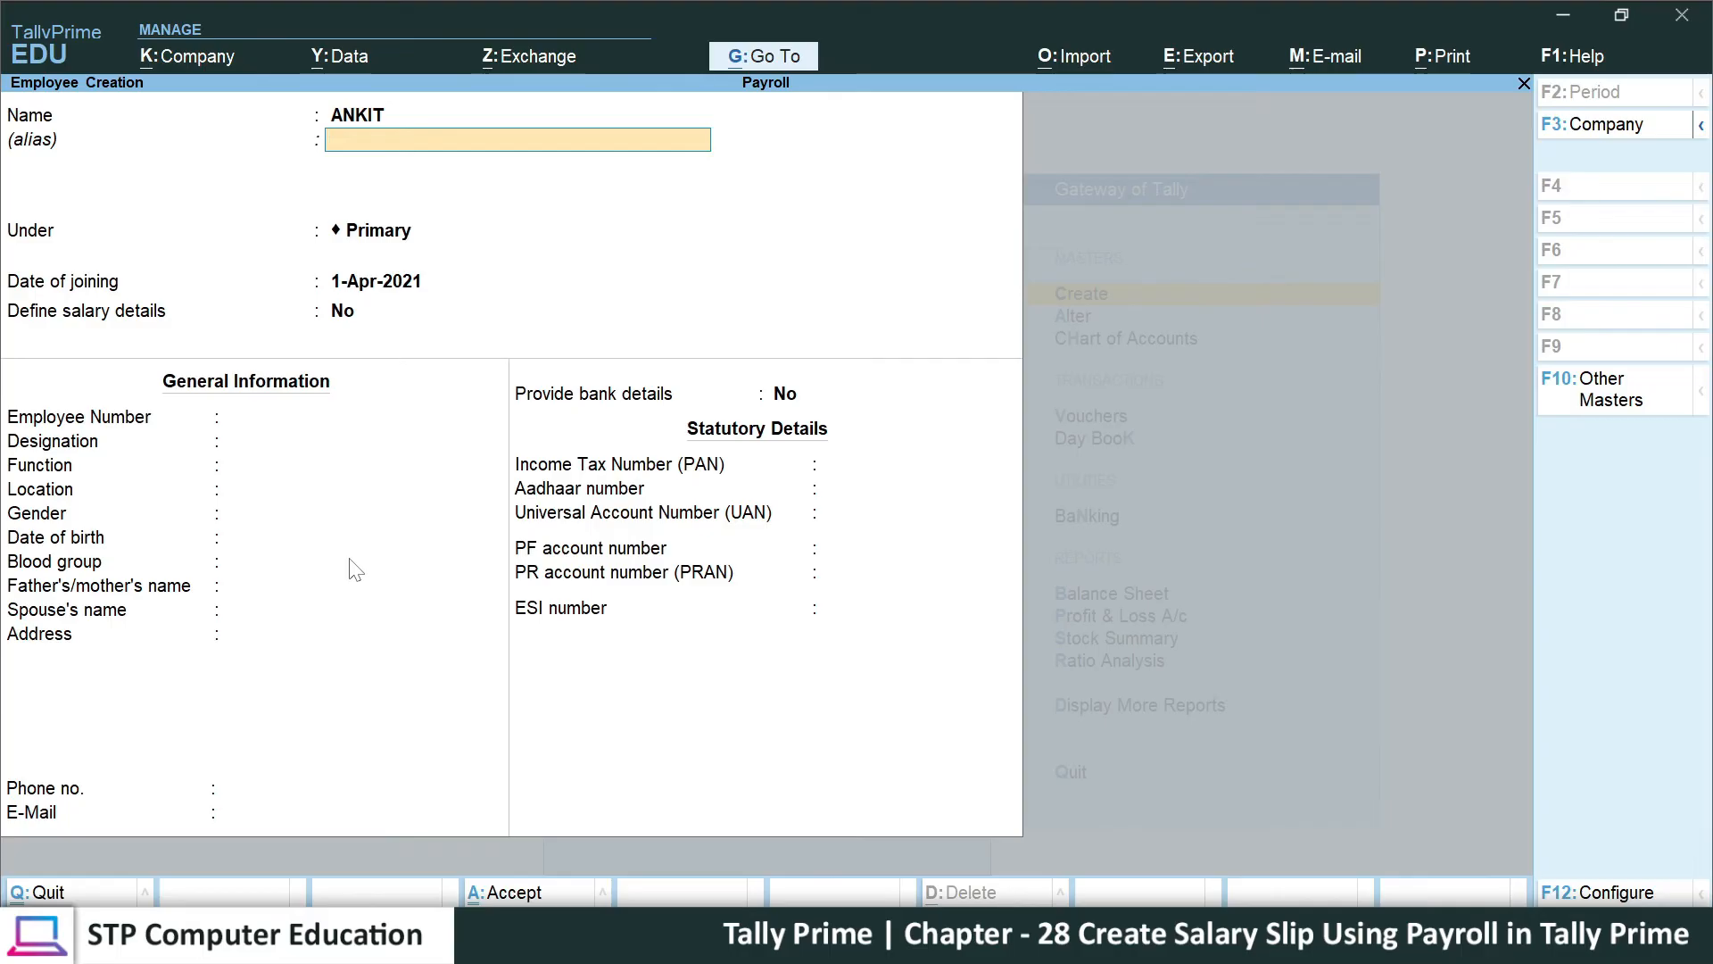
{"action": "key", "text": "Return"}
{"action": "key", "text": "Down"}
{"action": "key", "text": "Down"}
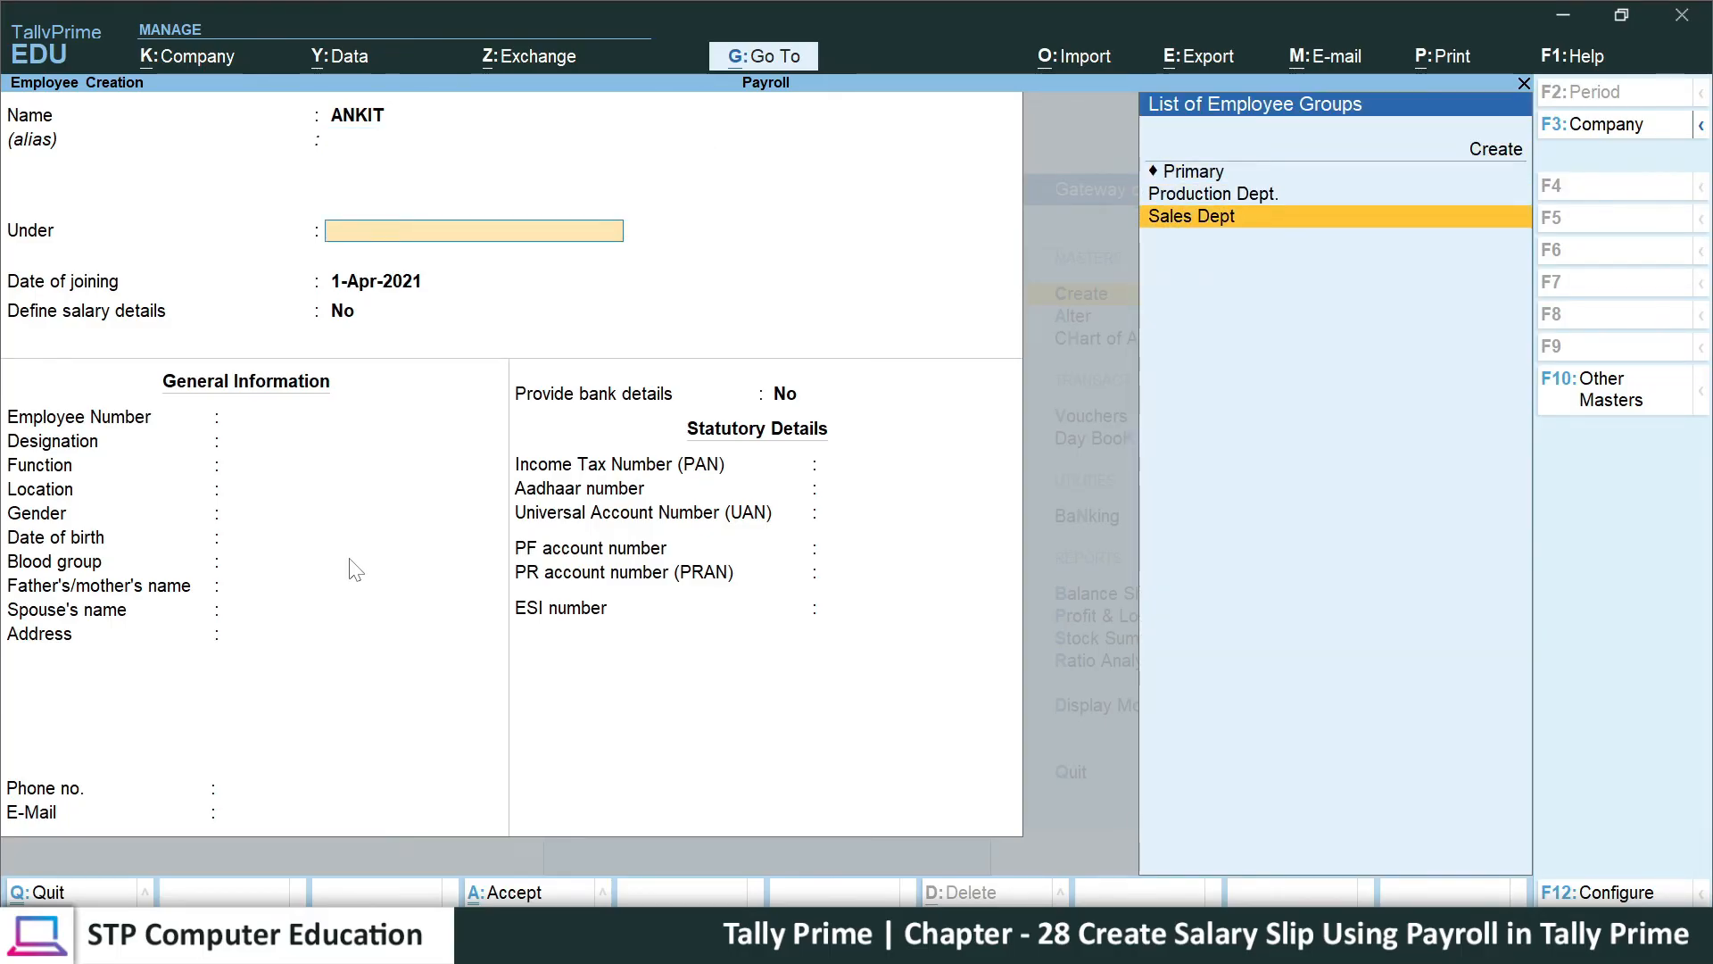
{"action": "key", "text": "Return"}
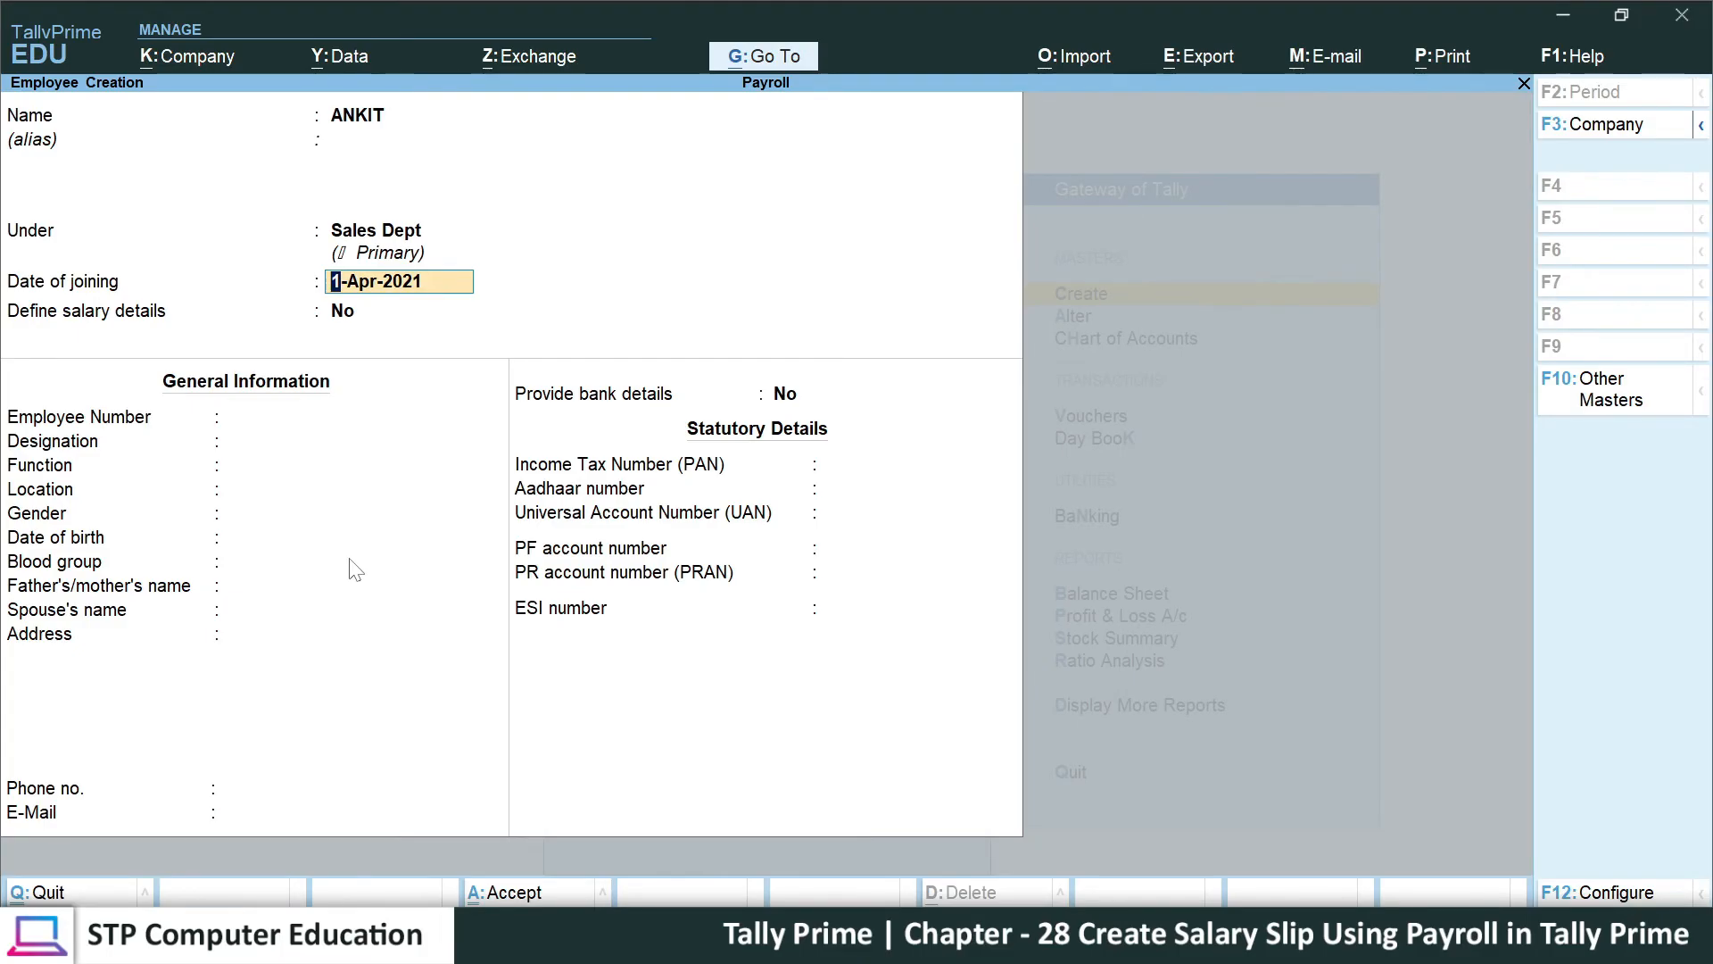
{"action": "key", "text": "Return"}
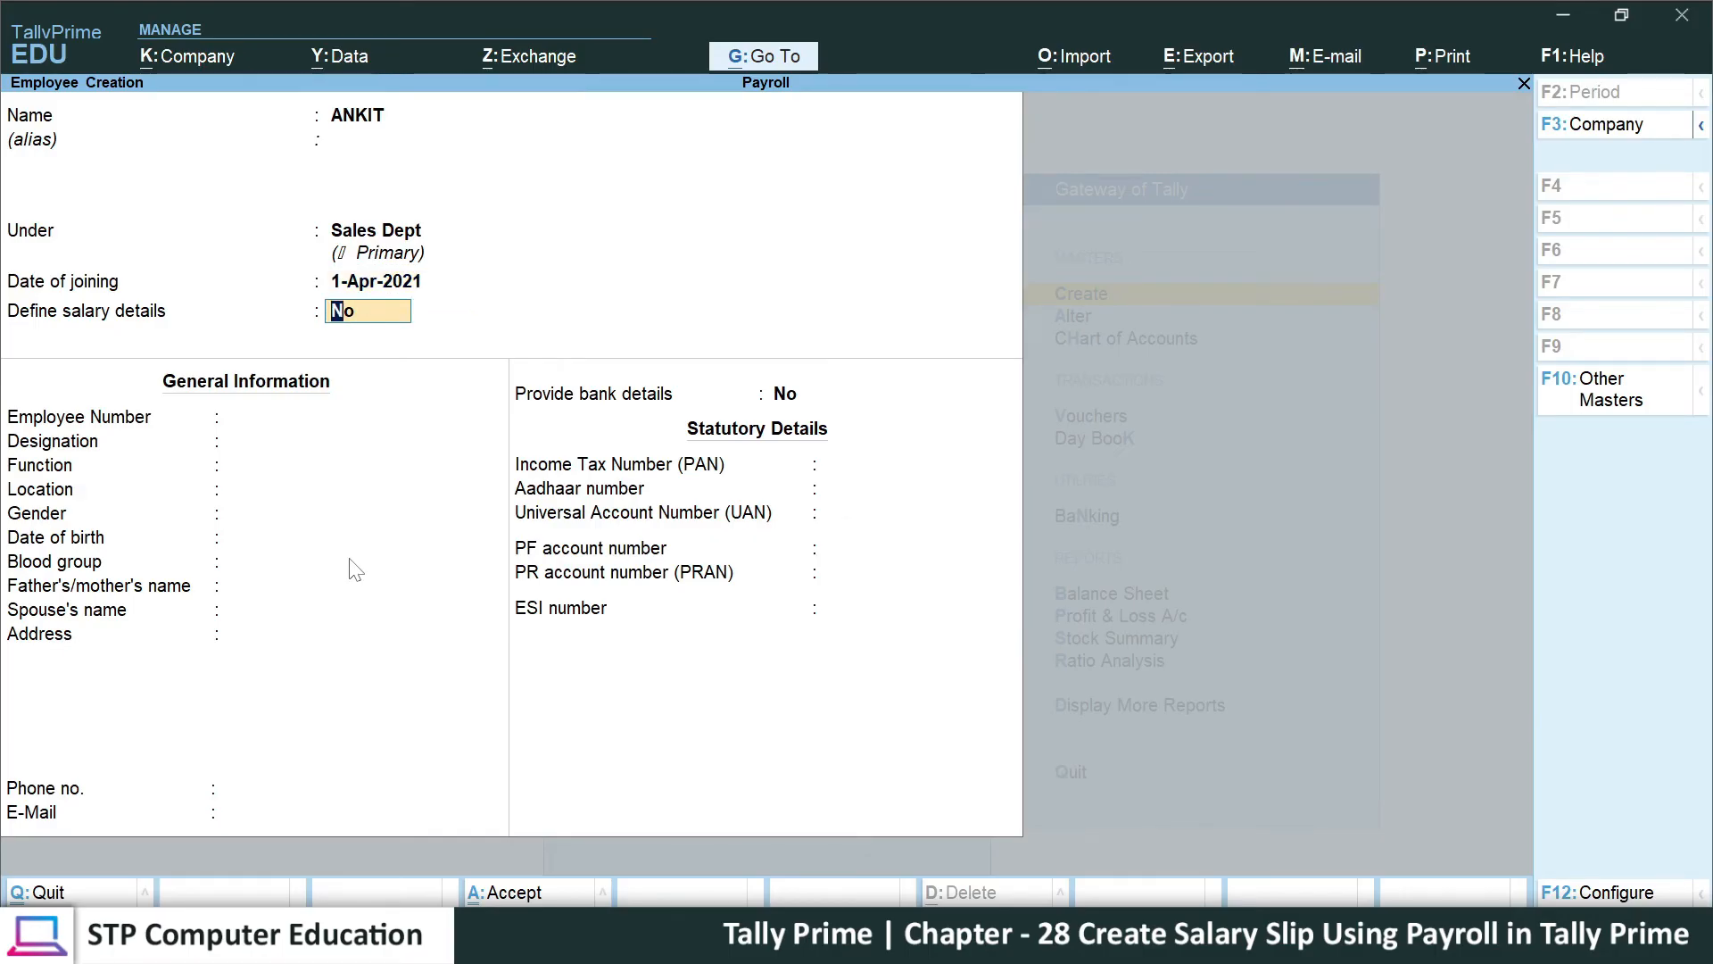
{"action": "type", "text": "YES"}
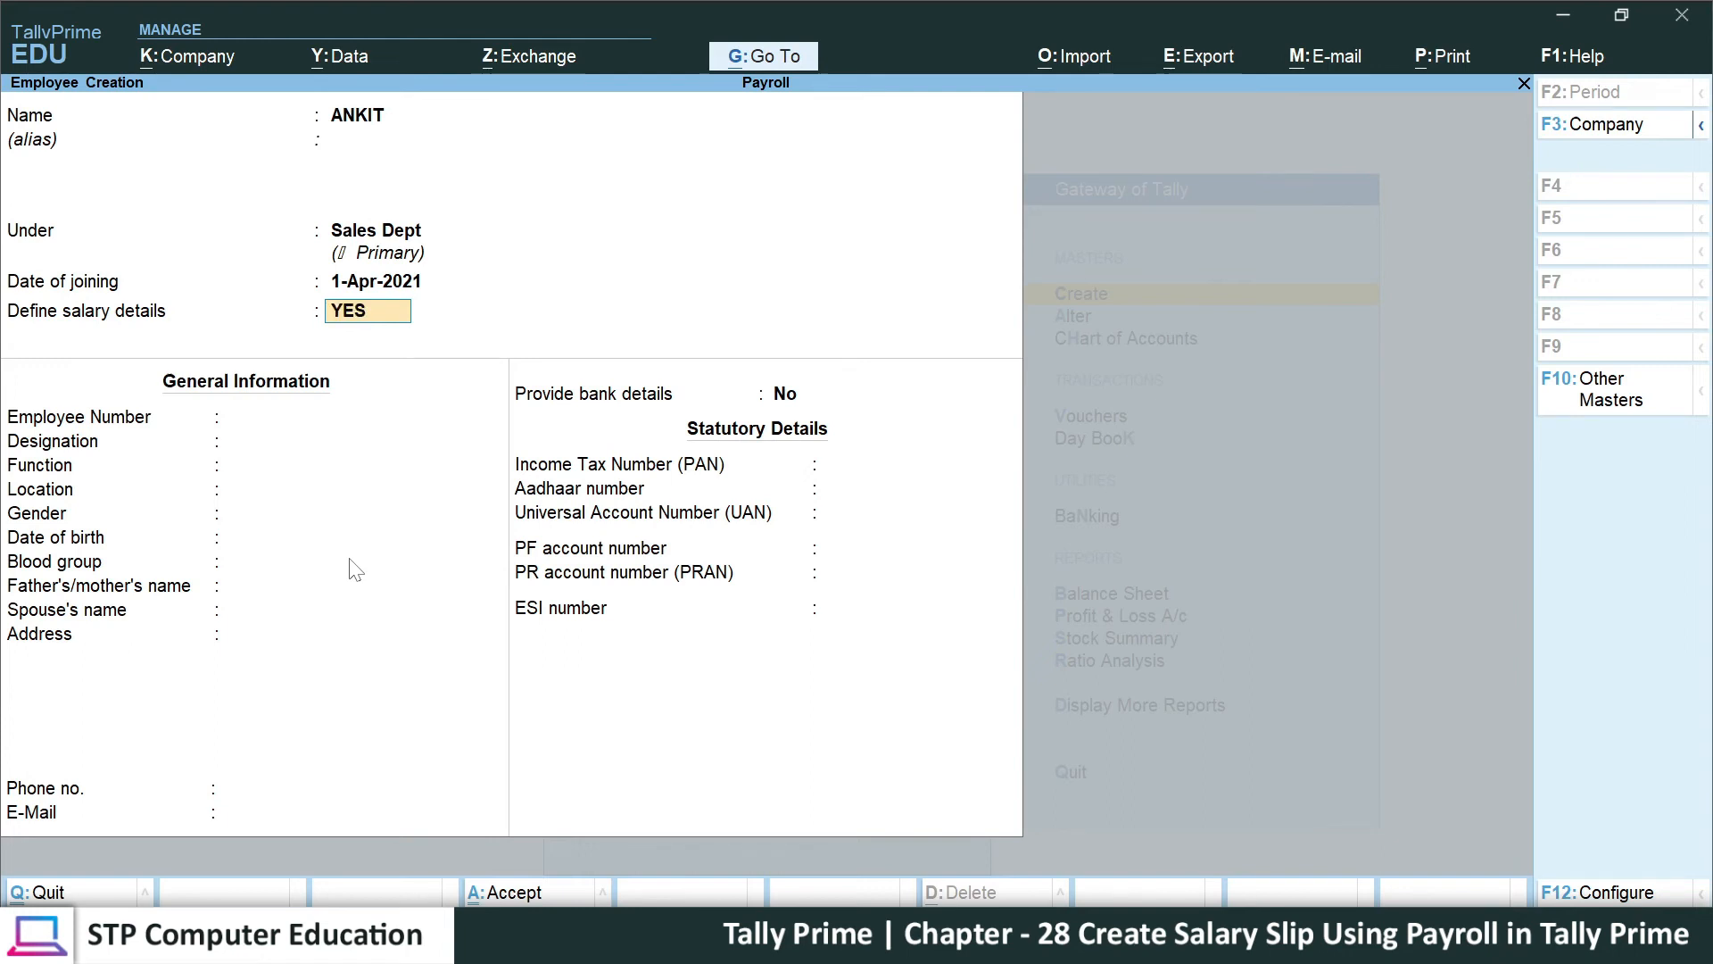
{"action": "key", "text": "Return"}
- Add the pay heads BASIC SALARY, DA, ESI and HRA to the Sales Dept employee's salary details
{"action": "key", "text": "Down"}
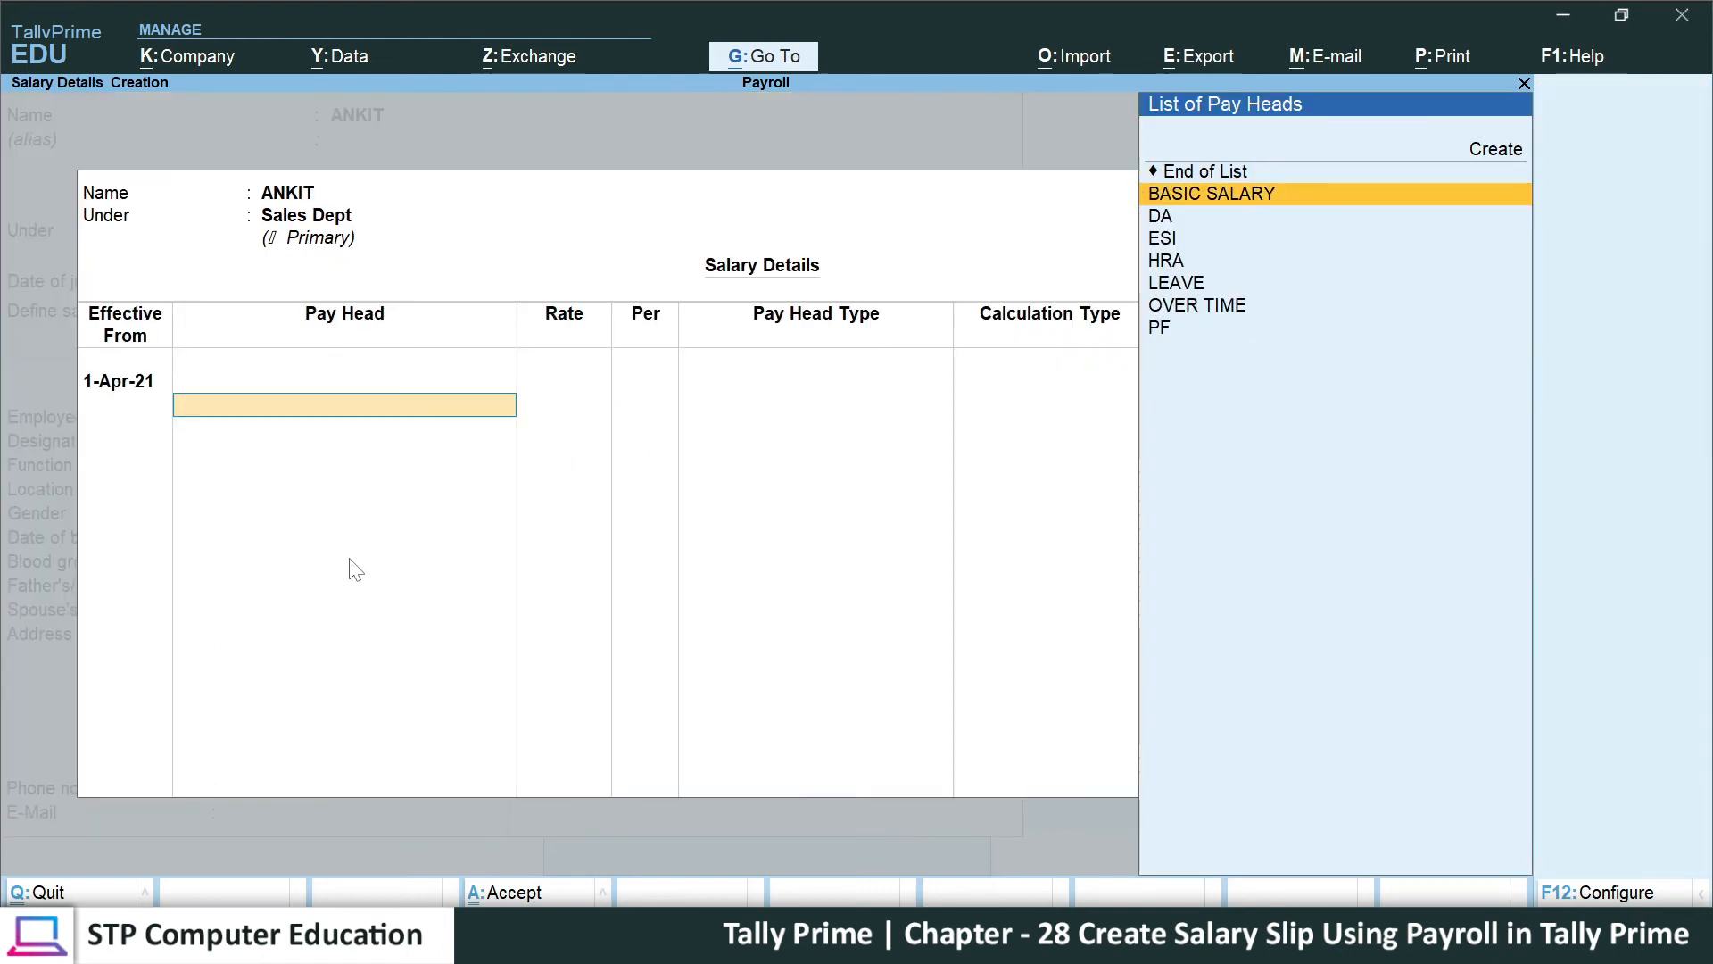
{"action": "key", "text": "Return"}
{"action": "key", "text": "Down"}
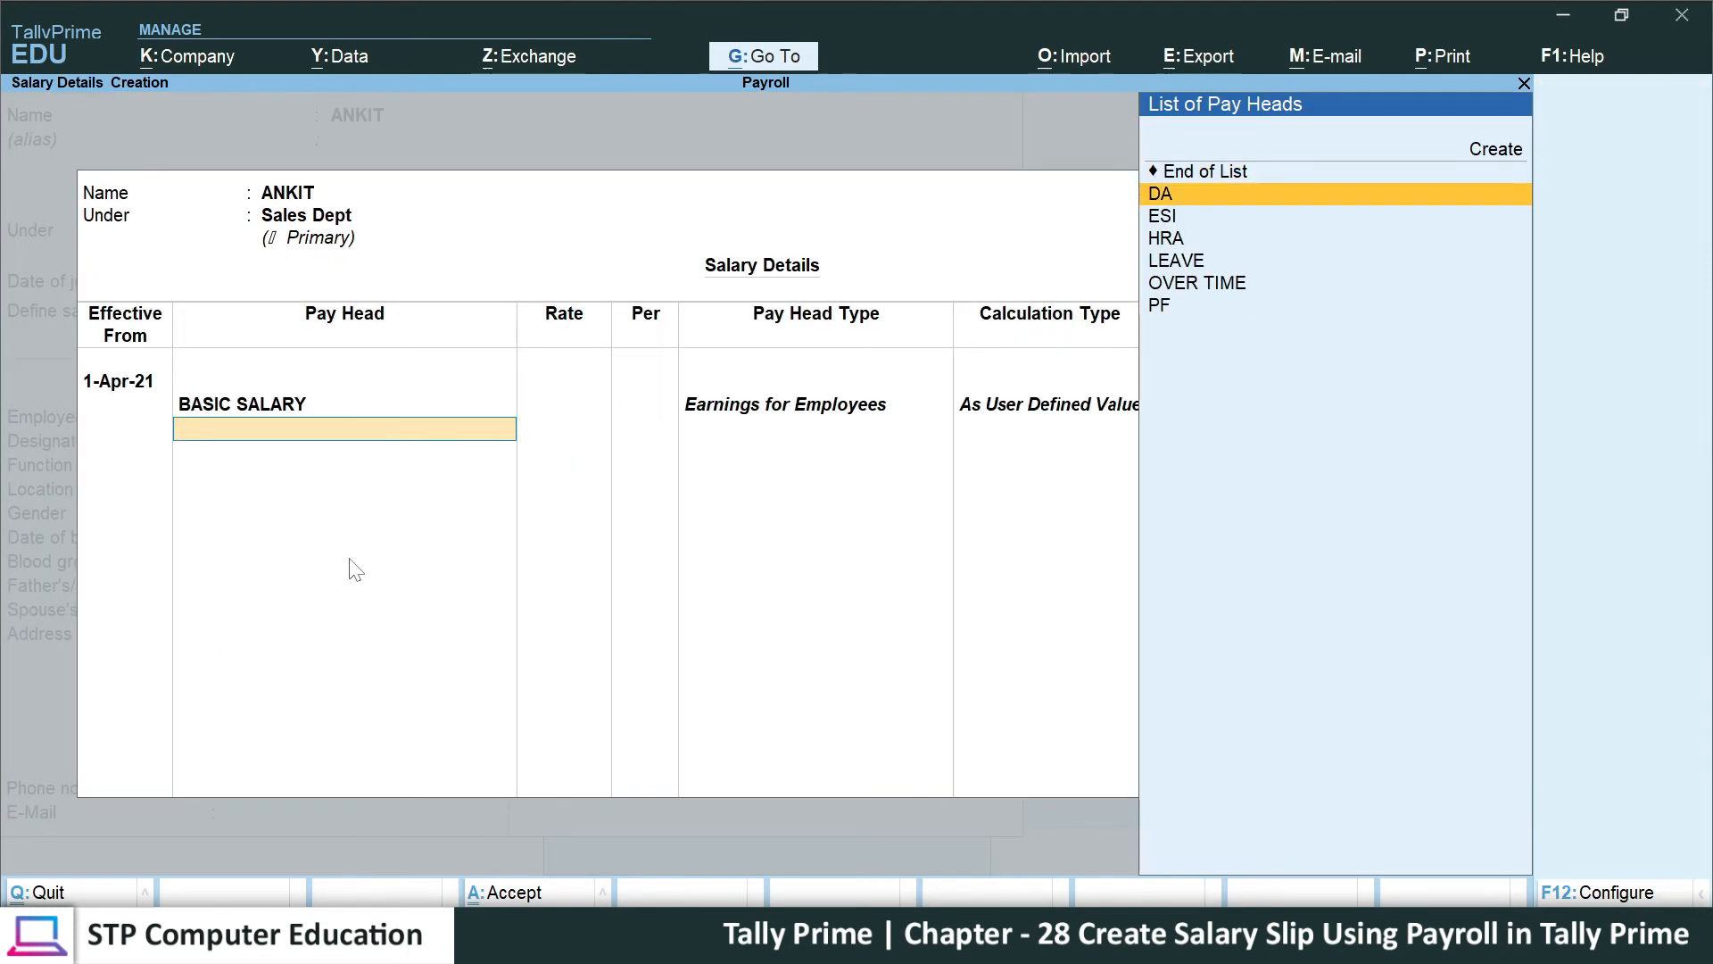
{"action": "key", "text": "Return"}
{"action": "key", "text": "Down"}
{"action": "key", "text": "Return"}
{"action": "key", "text": "Down"}
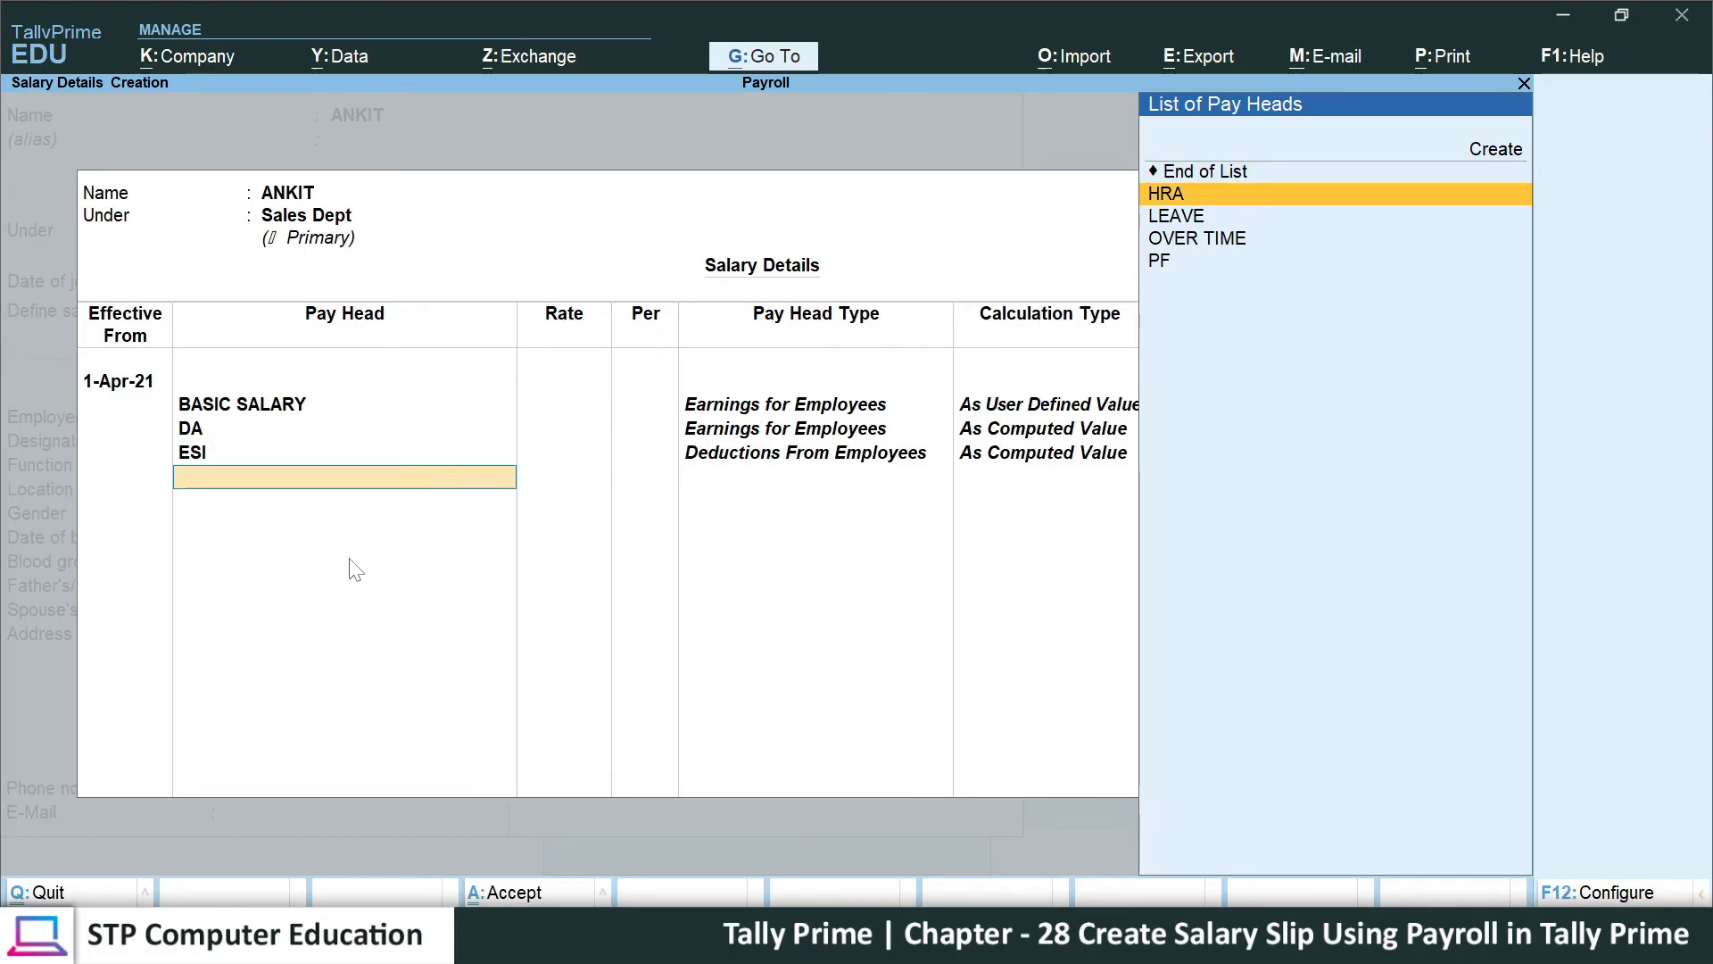
{"action": "key", "text": "Return"}
- Add the LEAVE pay head at a rate of 1000 per Days and the OVER TIME pay head at 200 per HRS
{"action": "key", "text": "Down"}
{"action": "key", "text": "Return"}
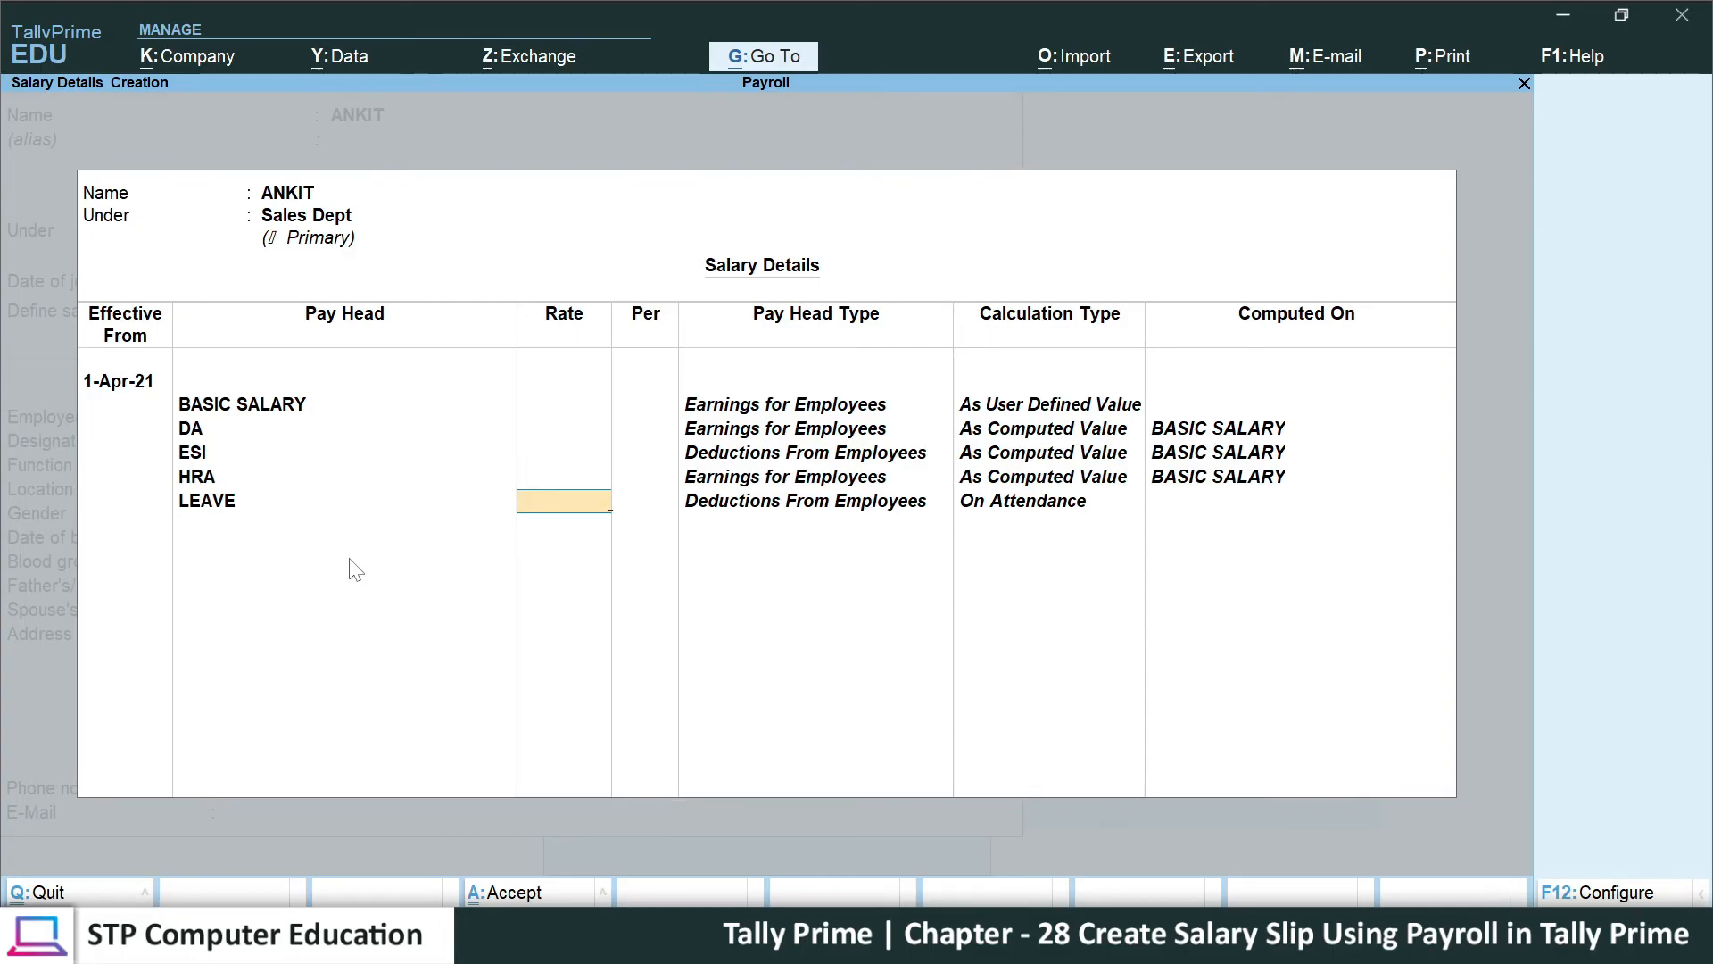
{"action": "type", "text": "1000"}
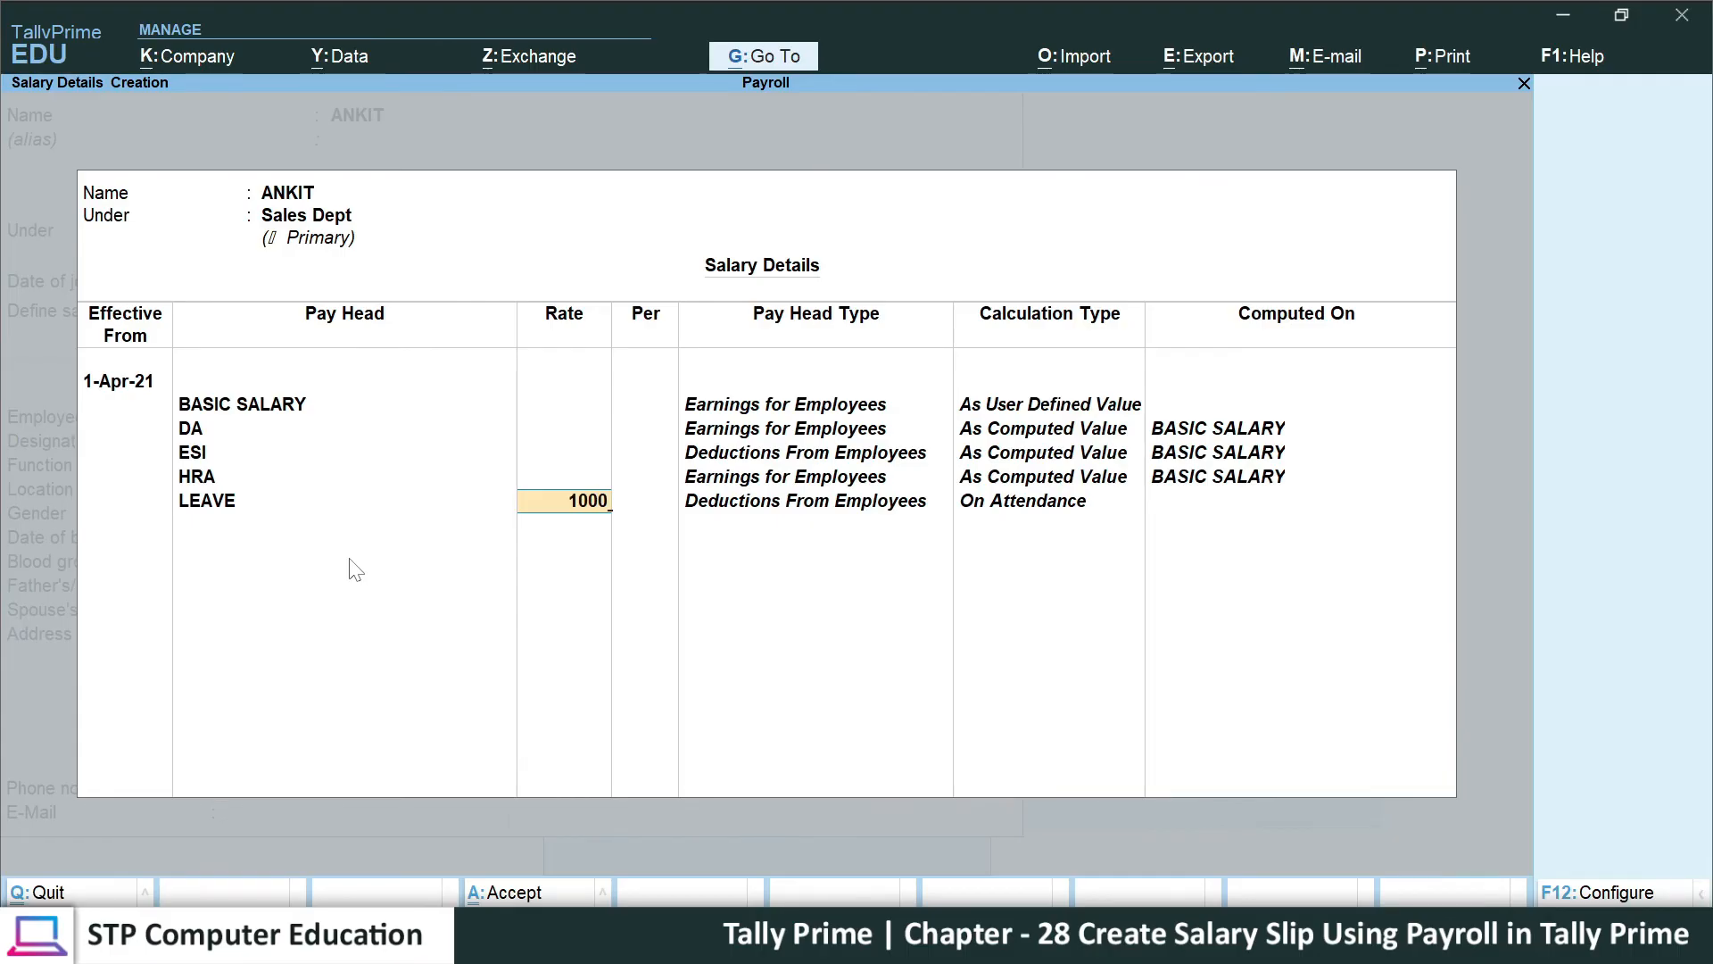
{"action": "key", "text": "Return"}
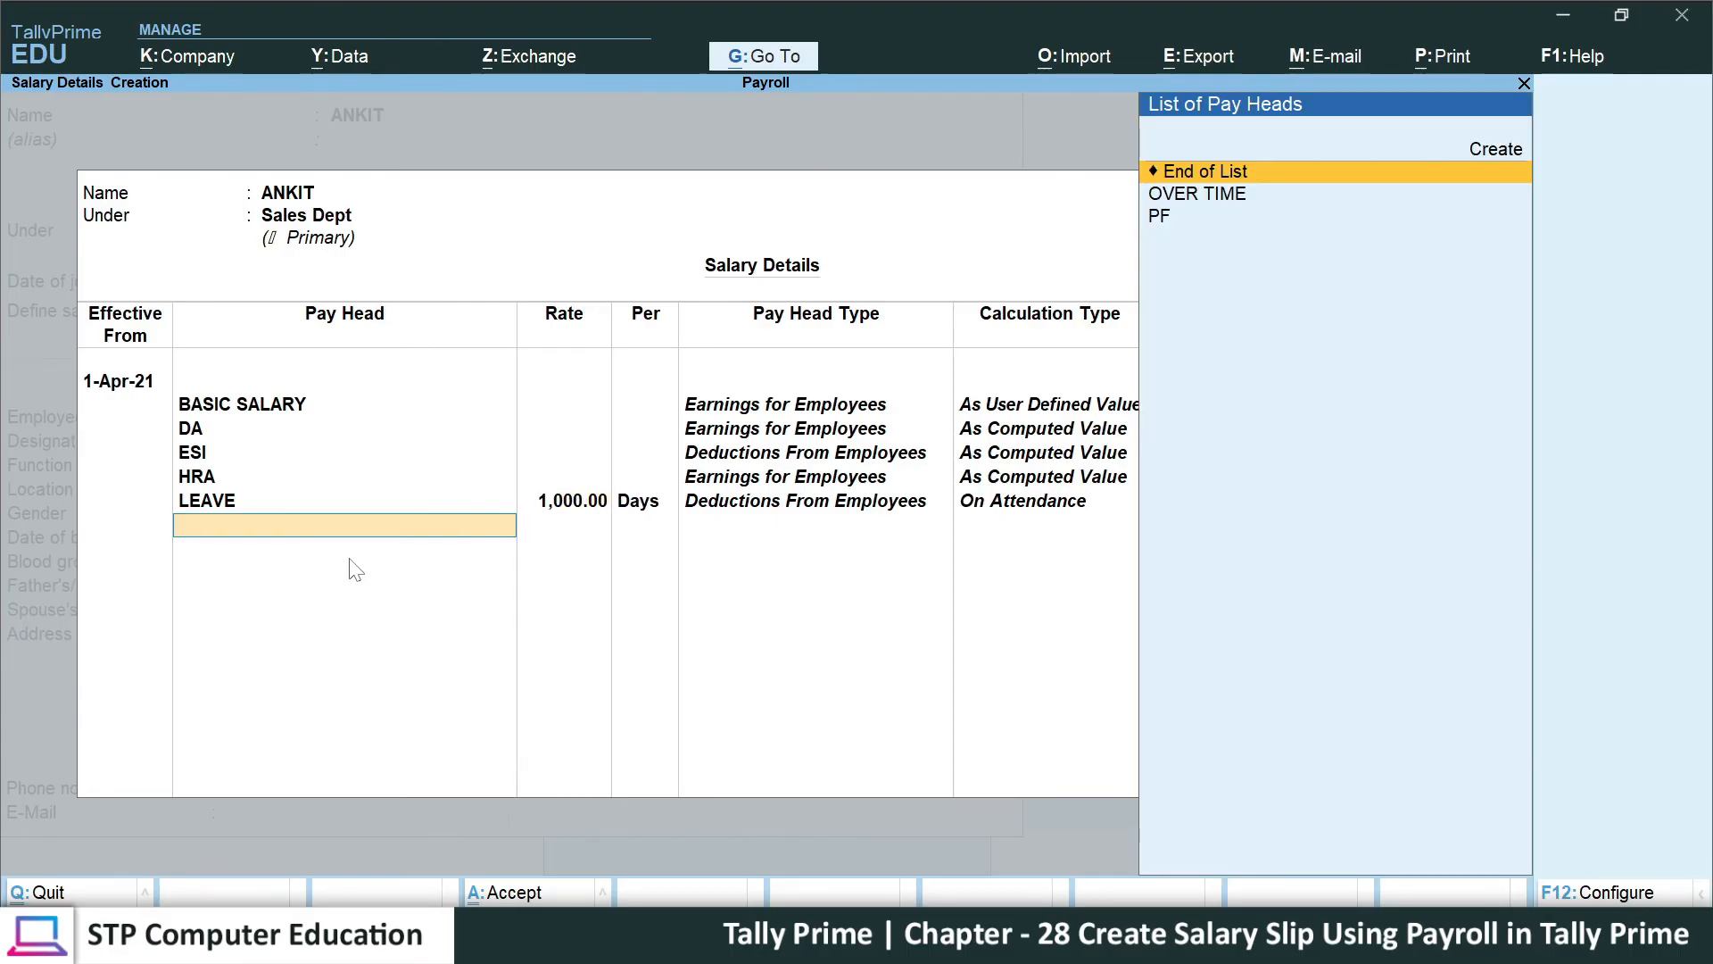
{"action": "key", "text": "Down"}
{"action": "key", "text": "Return"}
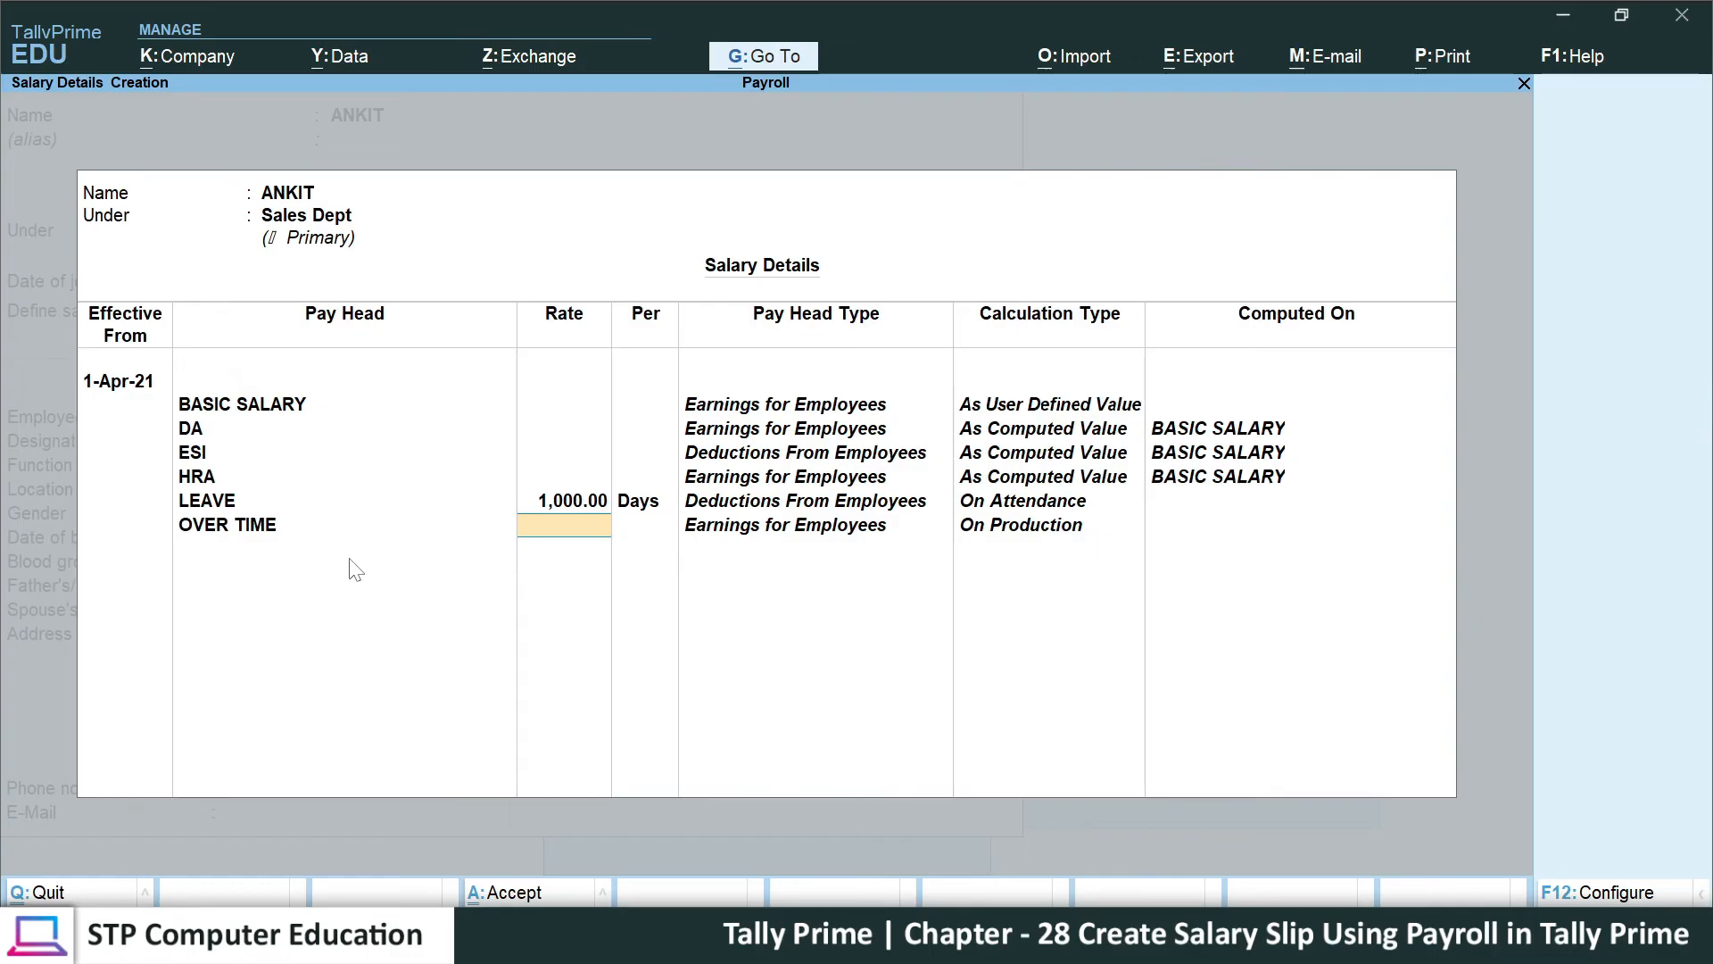
{"action": "type", "text": "200"}
{"action": "key", "text": "Return"}
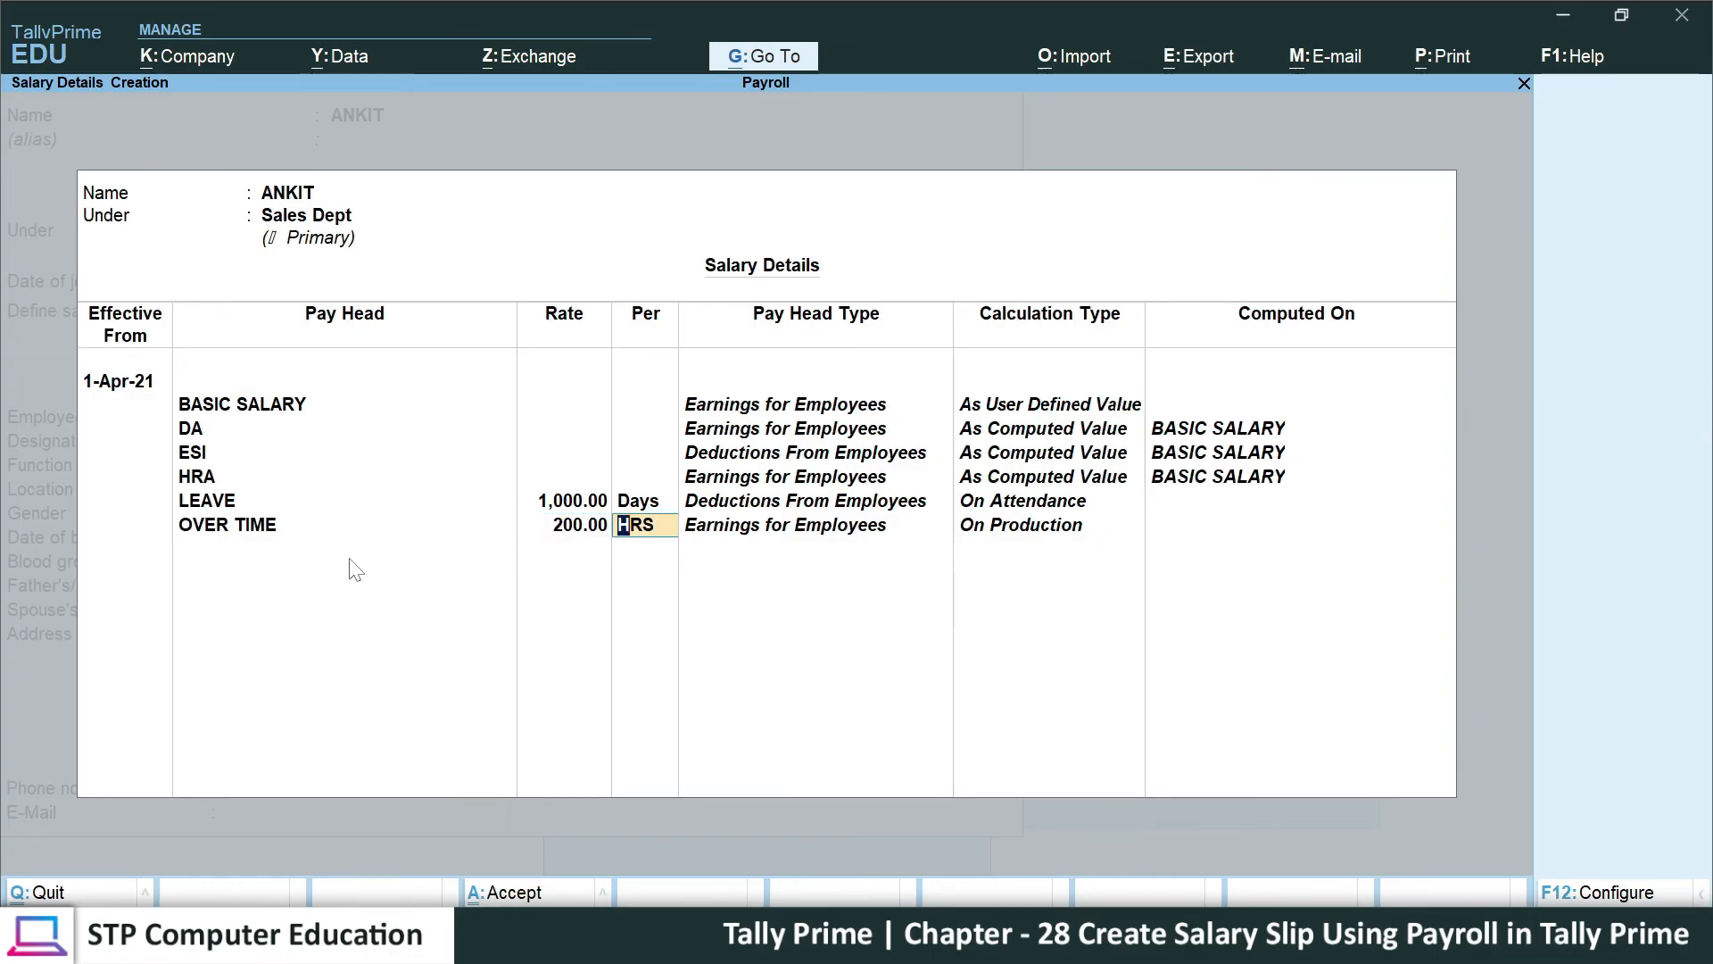
{"action": "key", "text": "Return"}
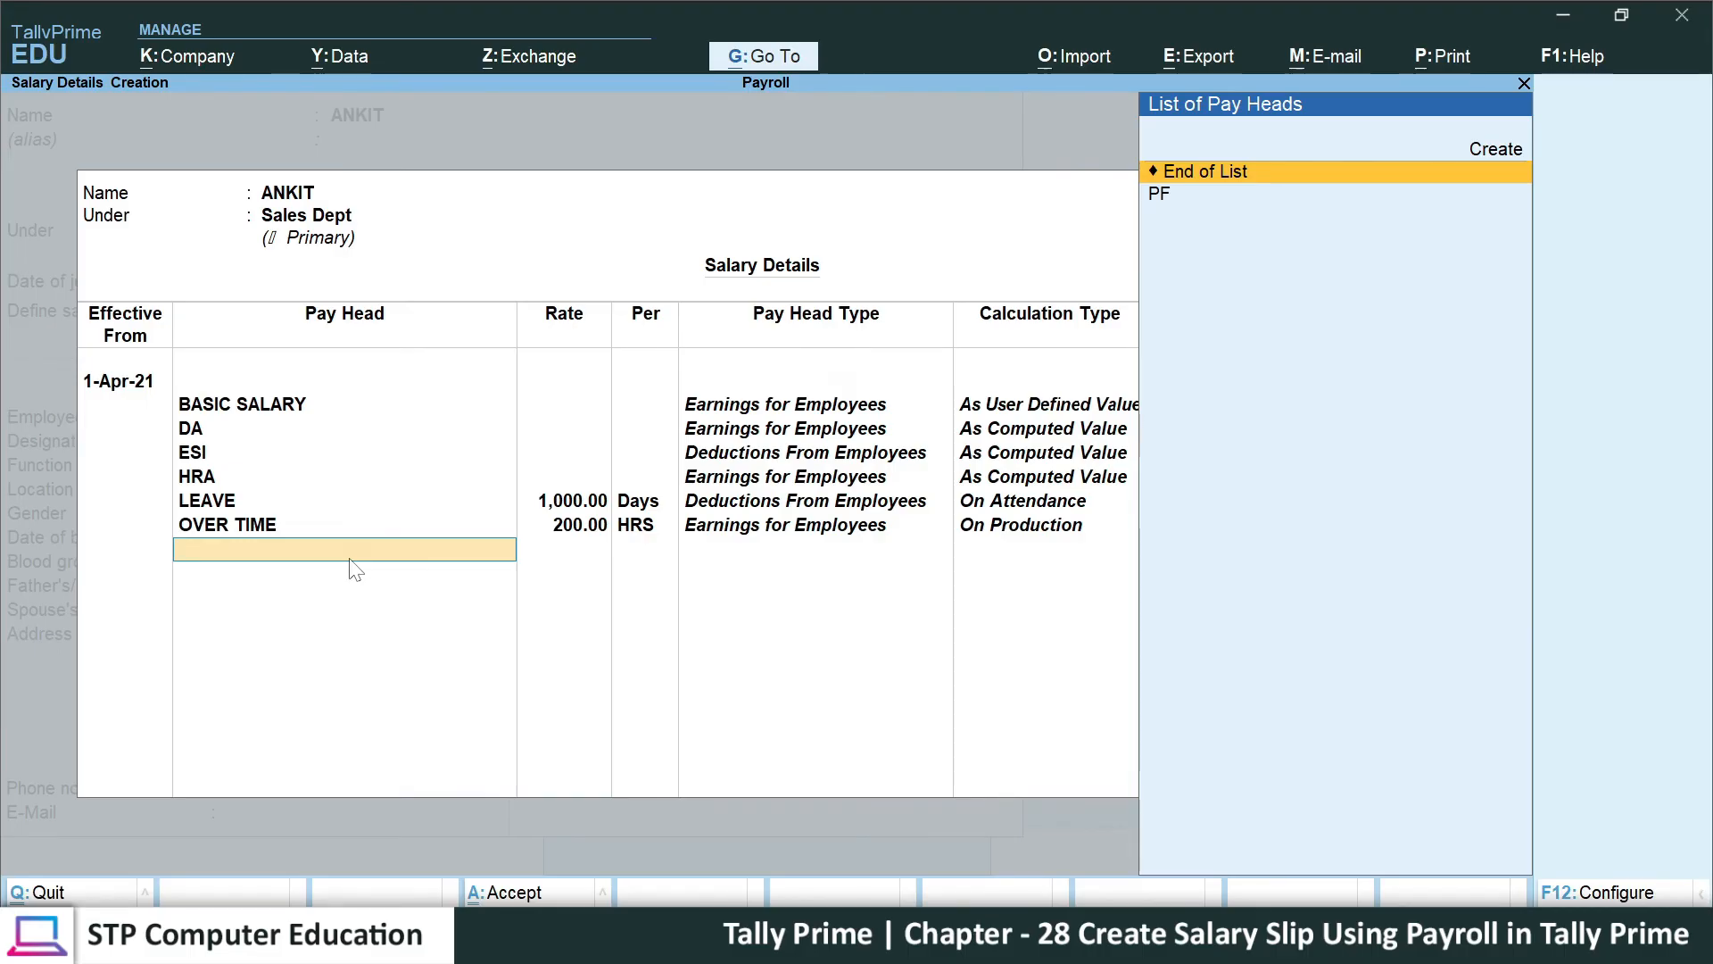
- Add the PF pay head, end the pay head list and save the Sales Dept employee's salary details
{"action": "key", "text": "Down"}
{"action": "key", "text": "Return"}
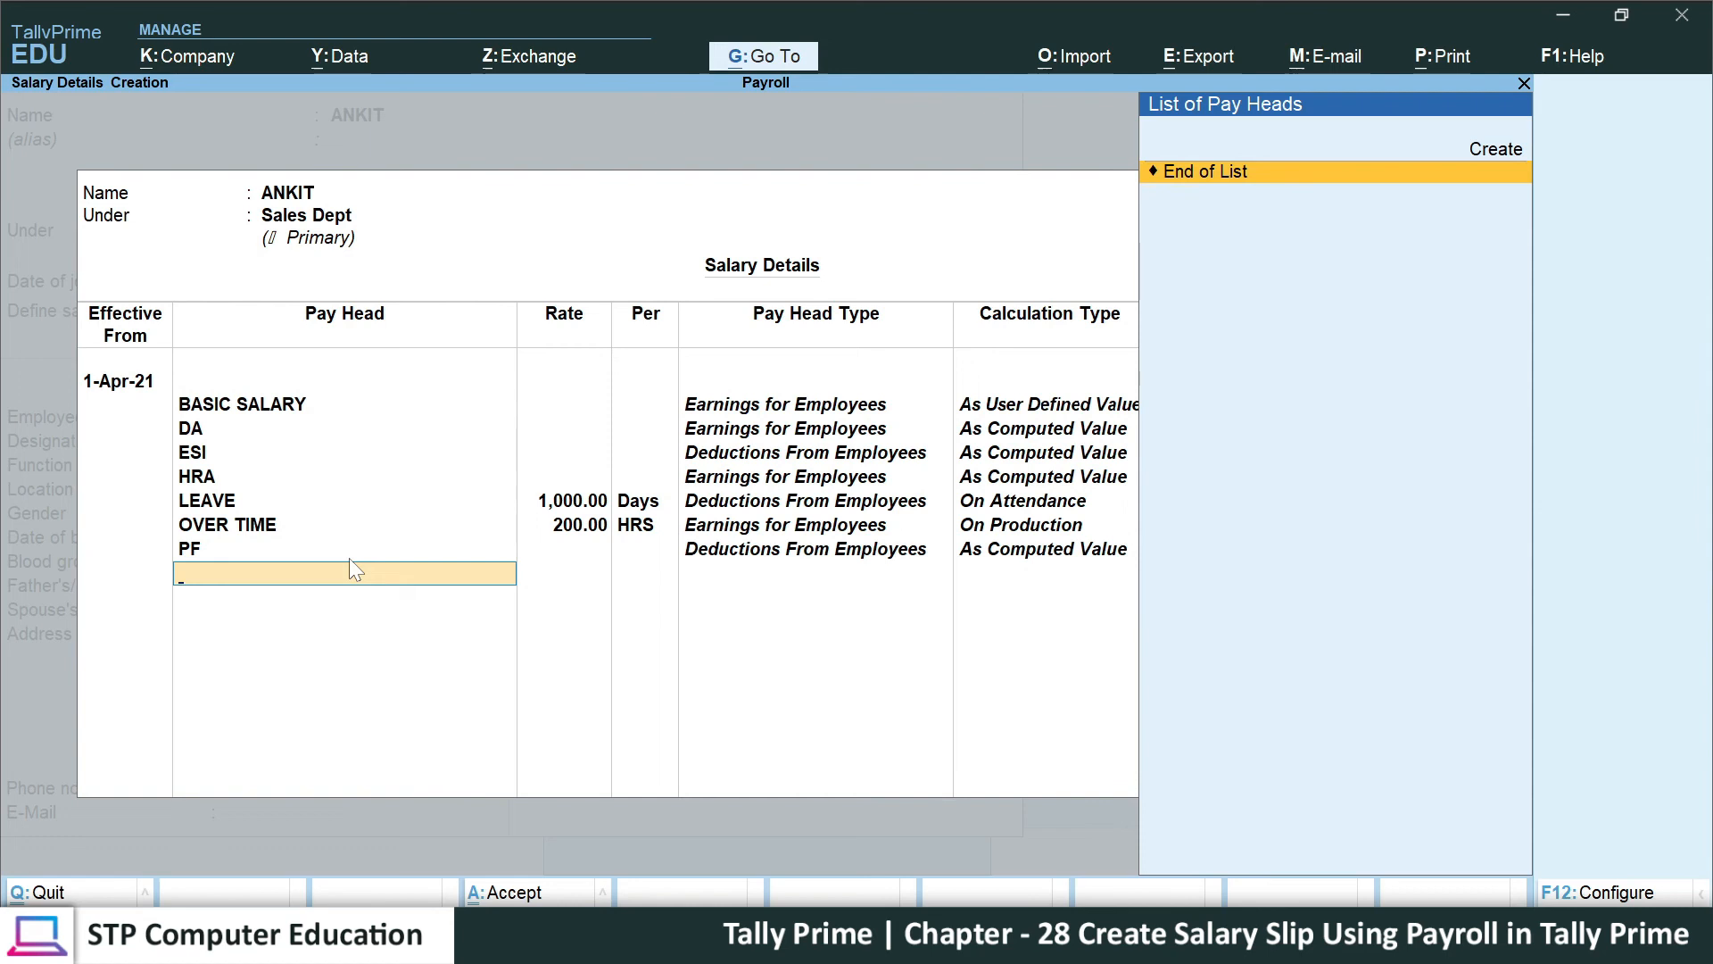
{"action": "key", "text": "Return"}
{"action": "key", "text": "Return"}
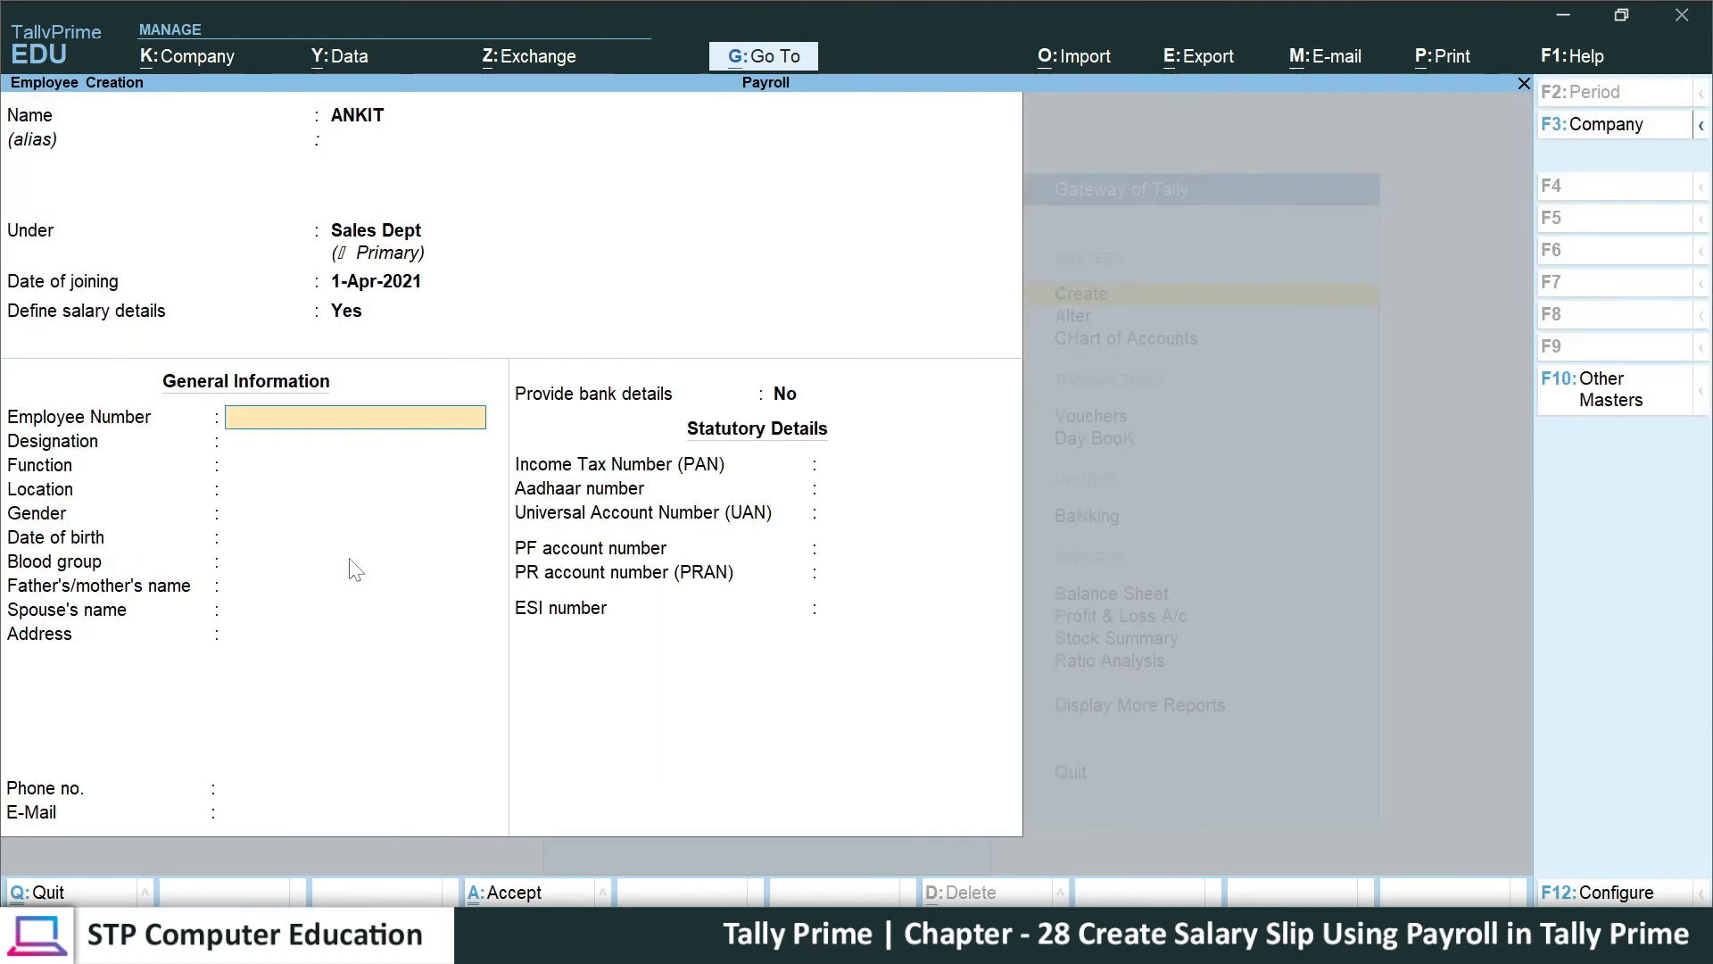
- Enter the employee number, the designation SALES MAN and the function SALE in the general information
{"action": "type", "text": "102"}
{"action": "key", "text": "Return"}
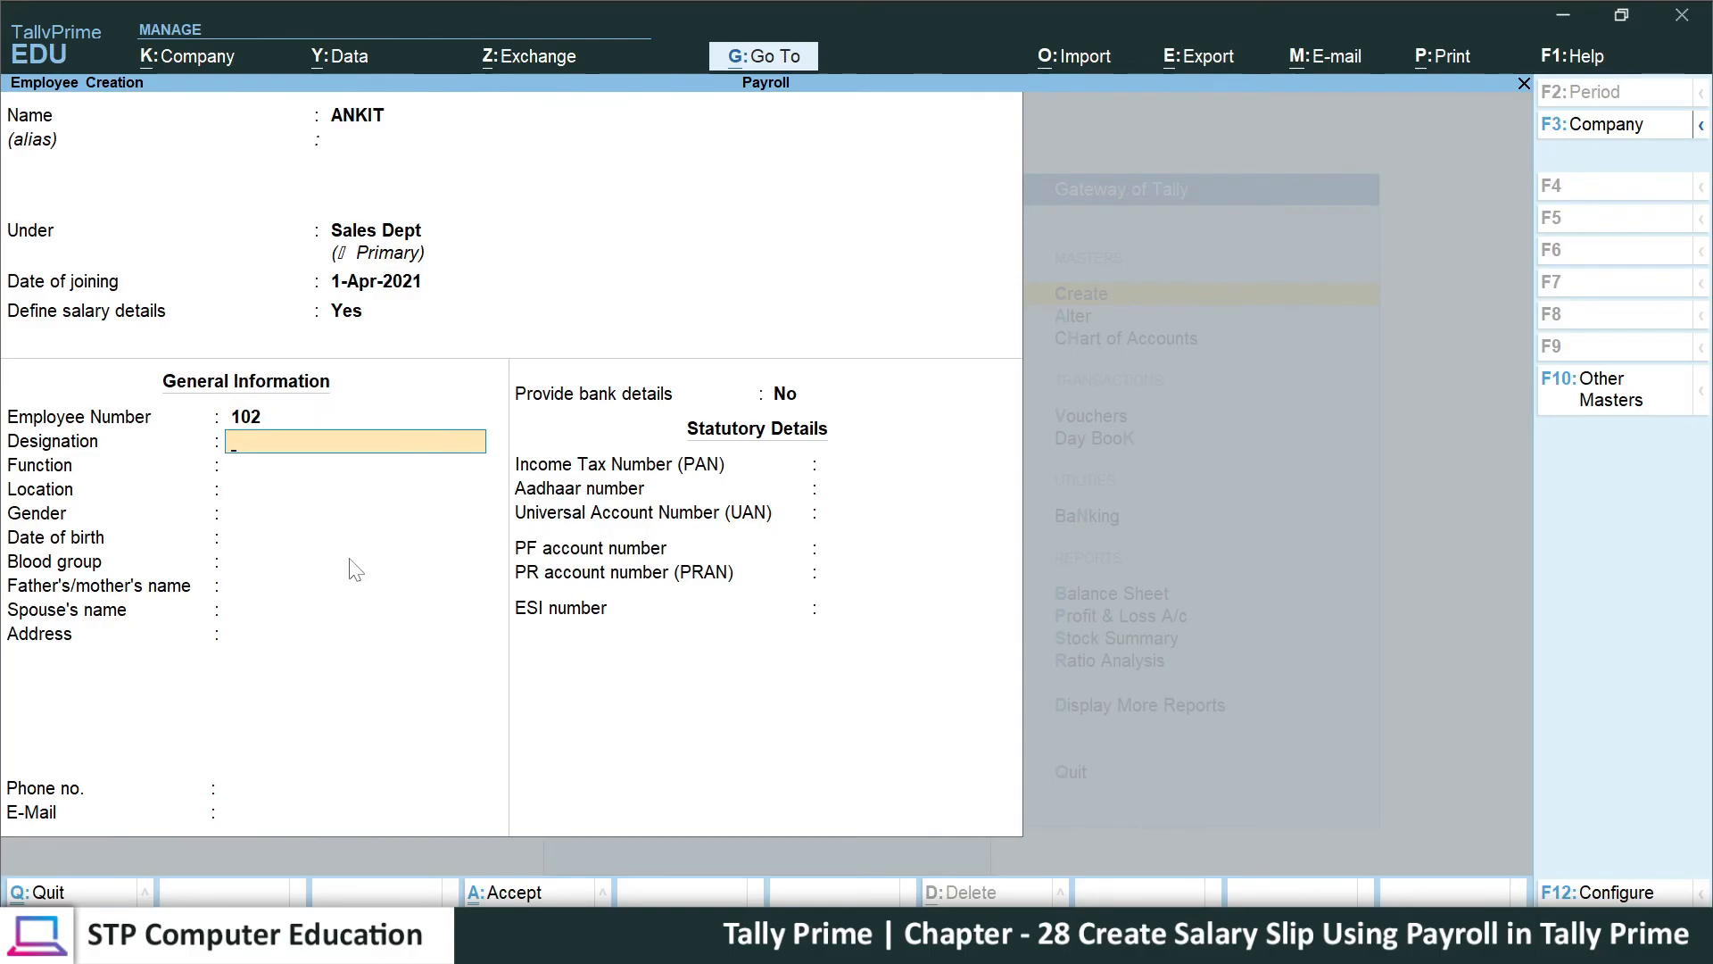
{"action": "type", "text": "SALES MAN"}
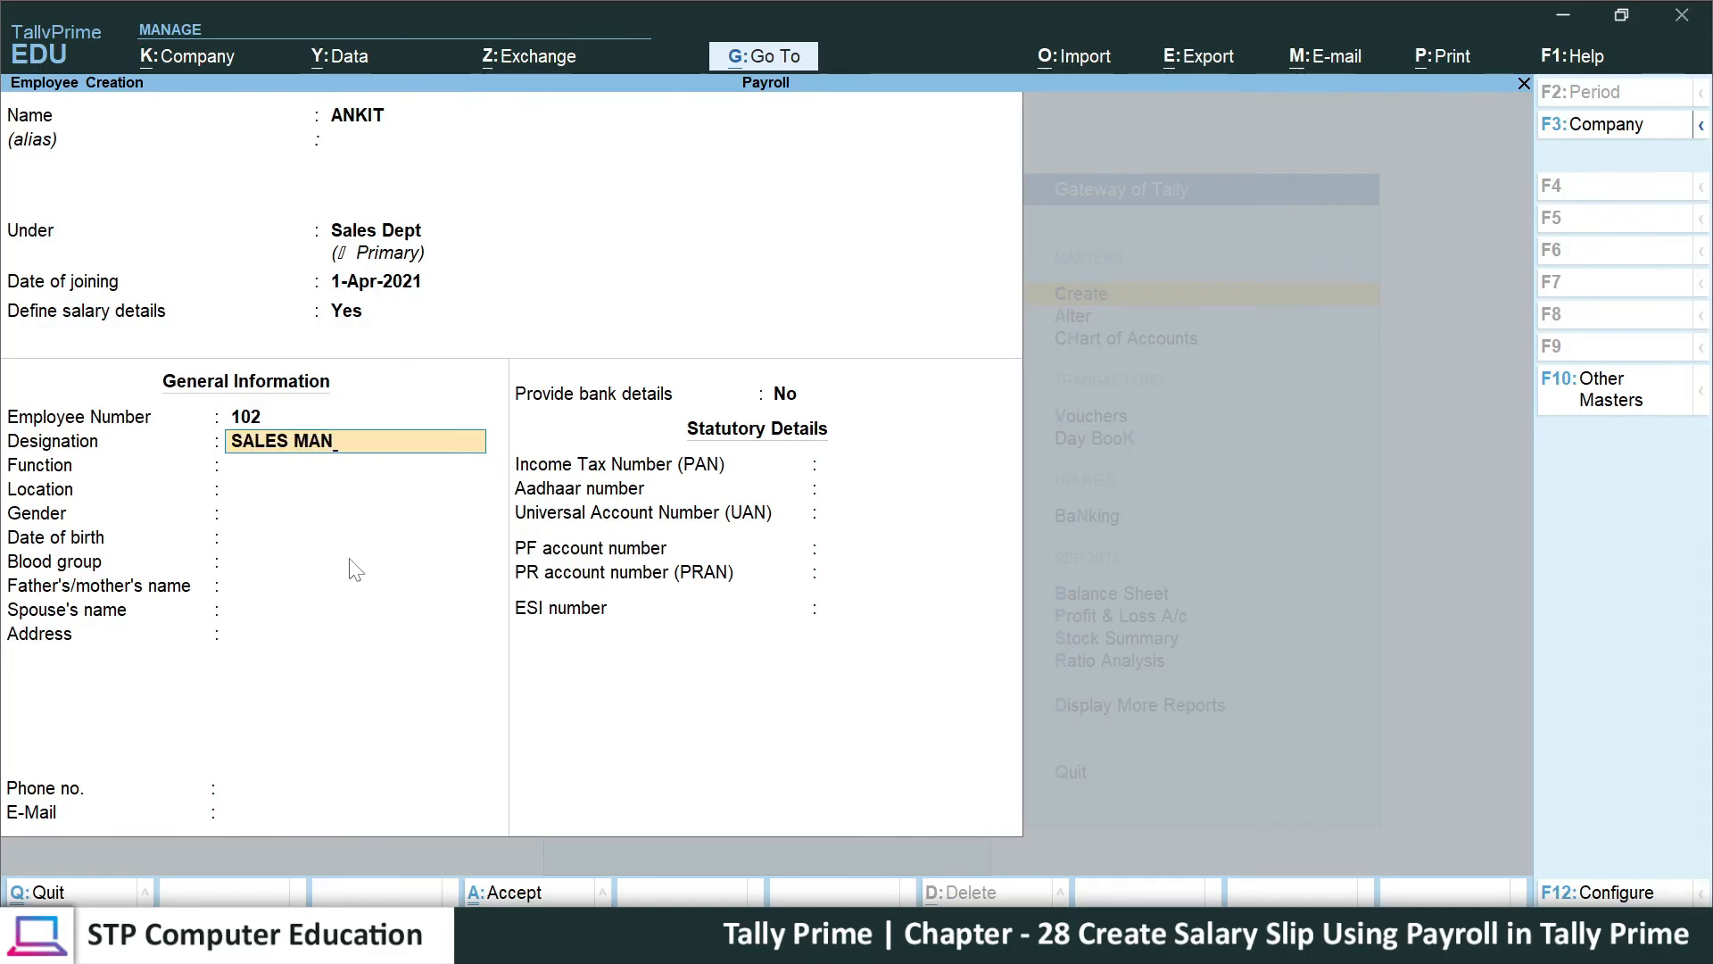
{"action": "key", "text": "Return"}
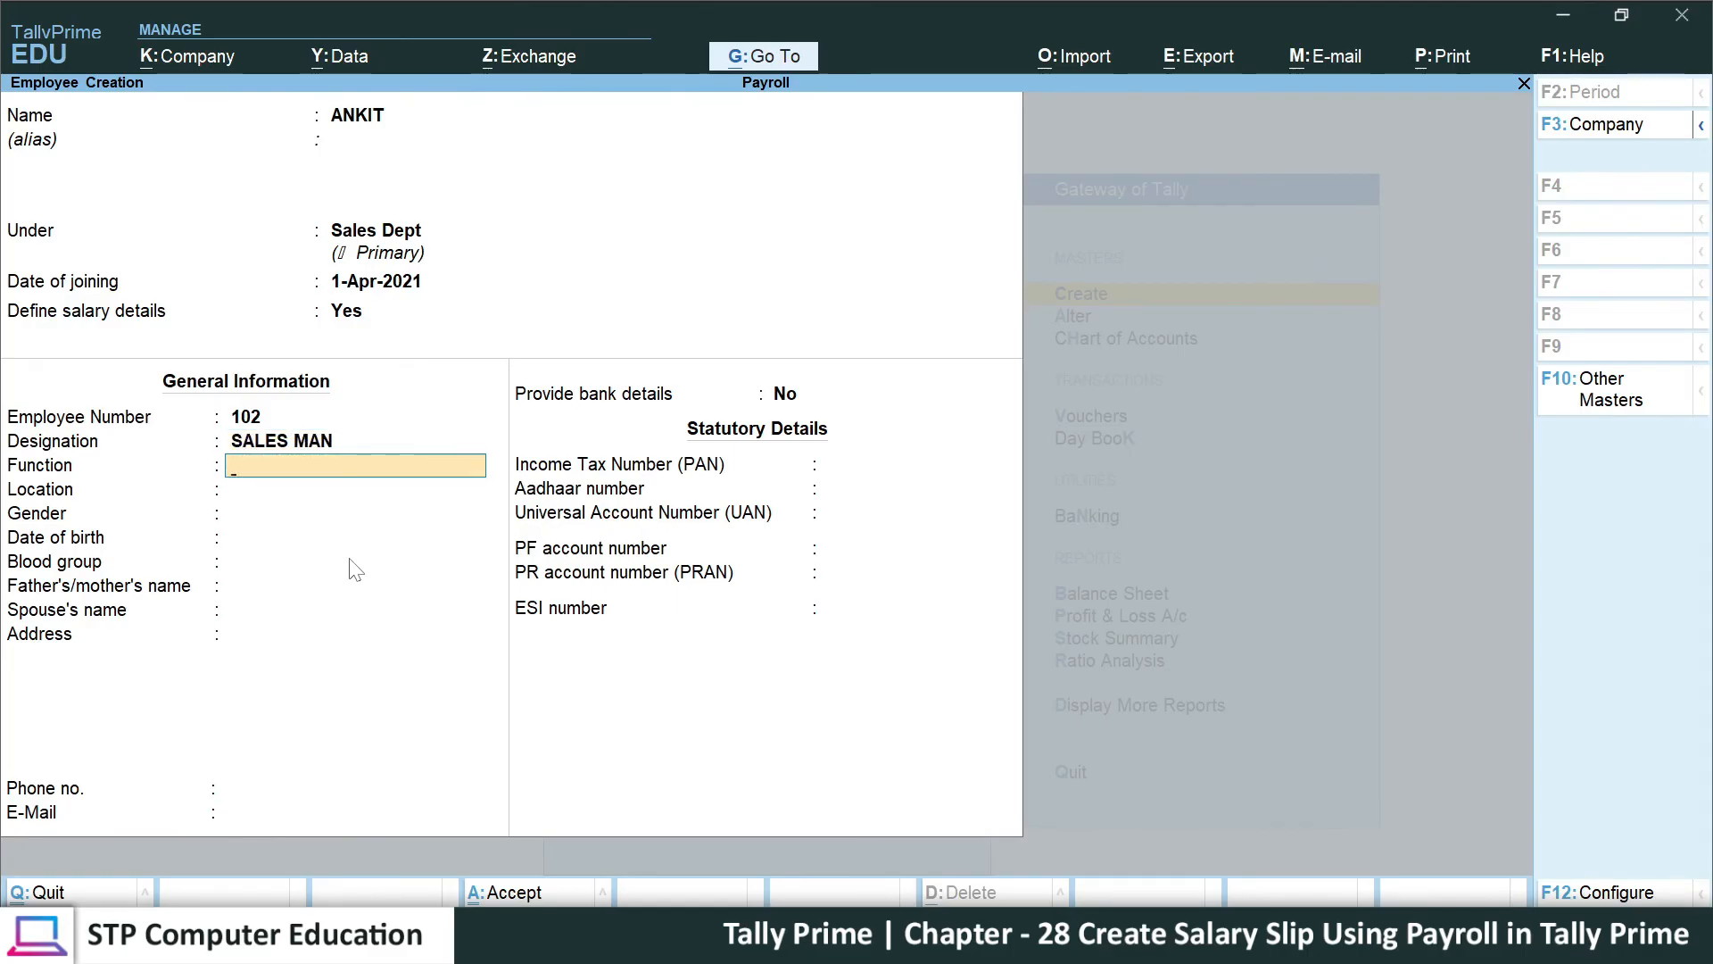
{"action": "type", "text": "SALE"}
{"action": "key", "text": "Return"}
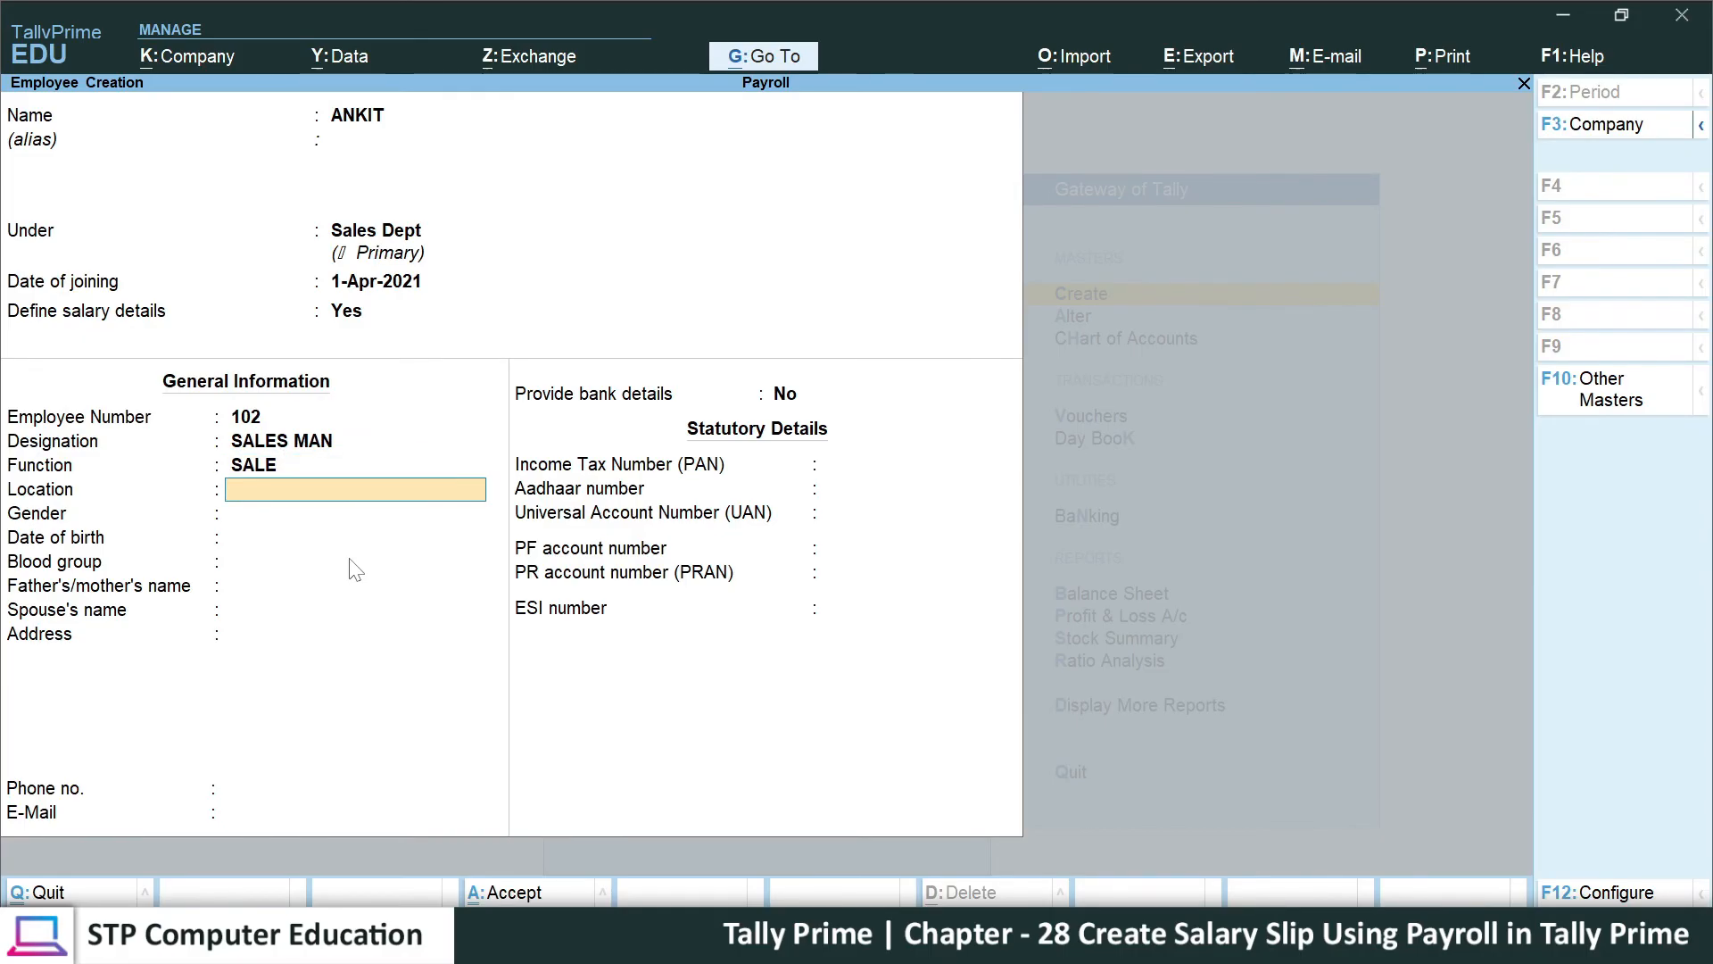
- Set the employee's location to BALJEET NAGAR and the gender to Male
{"action": "type", "text": "BALJ"}
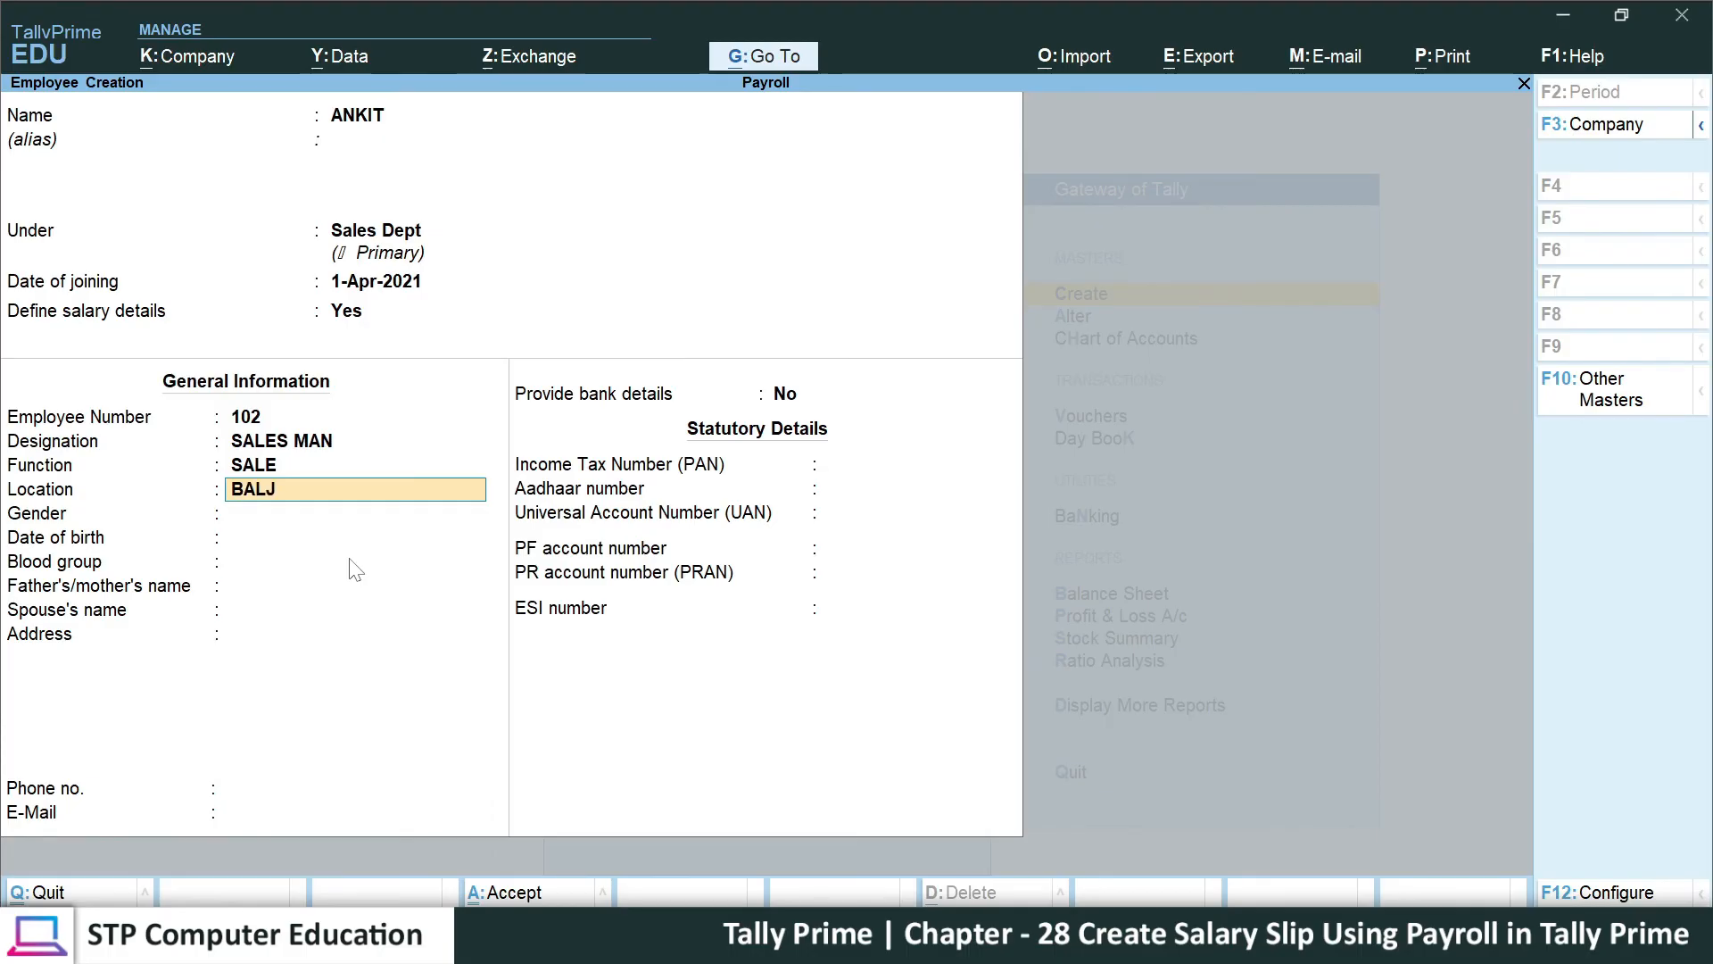
{"action": "type", "text": "EET NAGAR"}
{"action": "key", "text": "Return"}
{"action": "key", "text": "Down"}
{"action": "key", "text": "Down"}
{"action": "key", "text": "Return"}
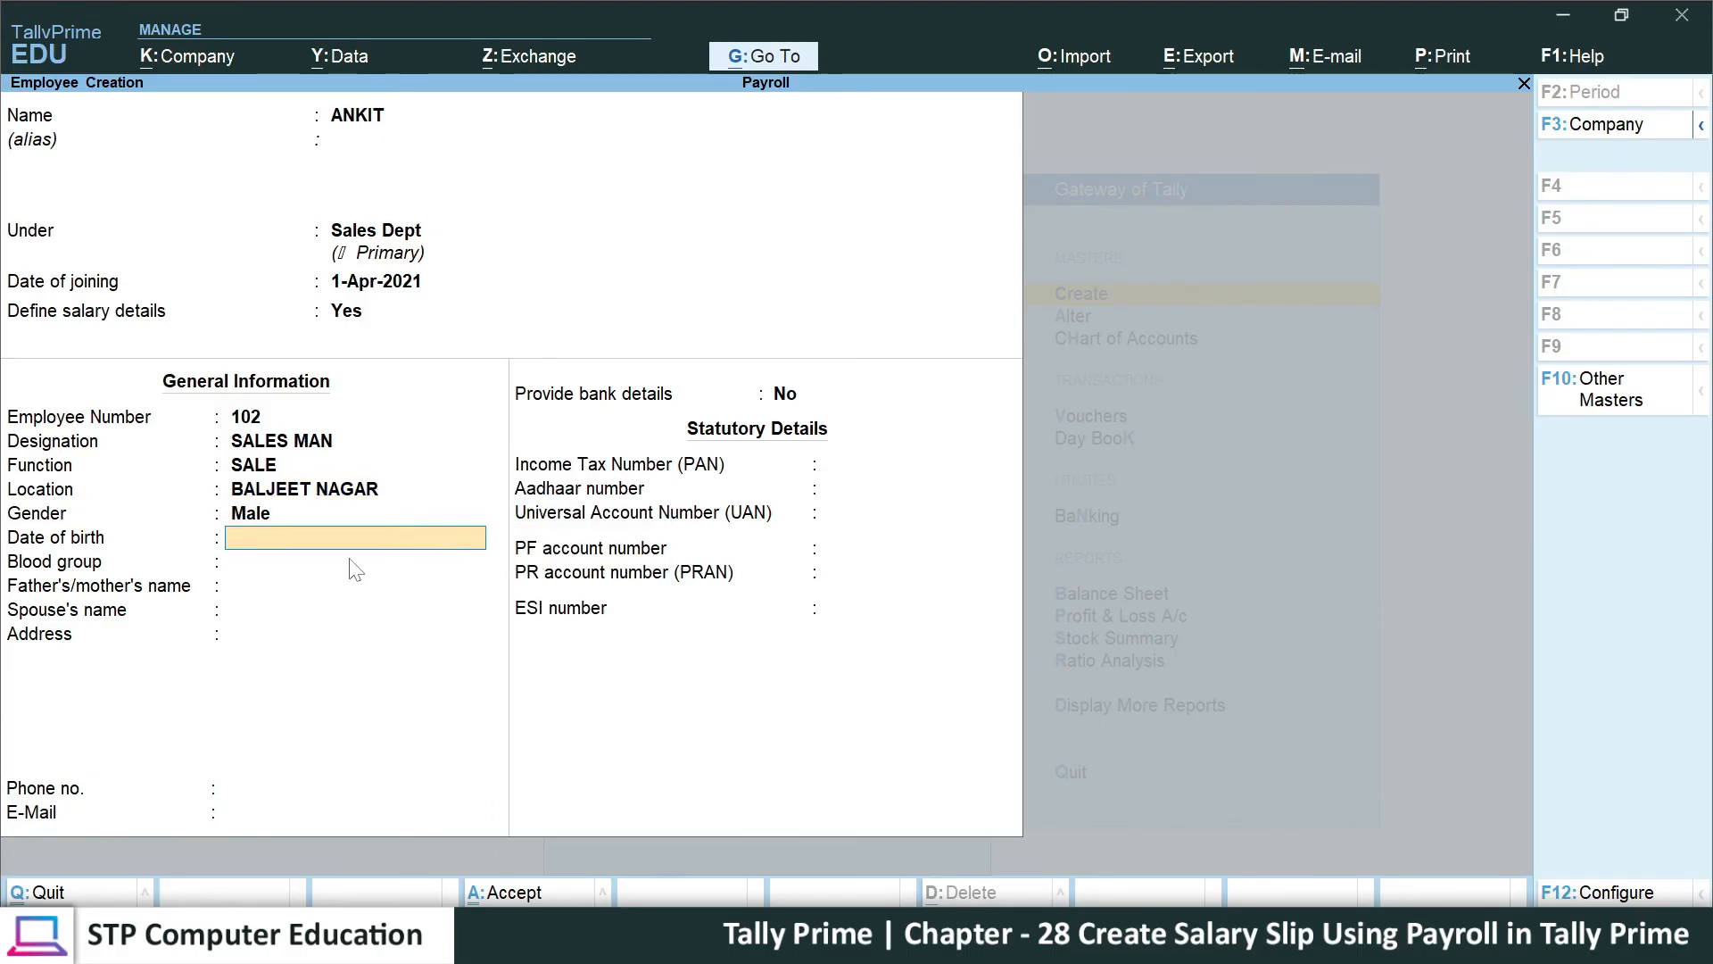
- Set the blood group to Unknown, leave the remaining personal and statutory fields blank with bank details No, and save the employee
{"action": "key", "text": "Return"}
{"action": "key", "text": "Return"}
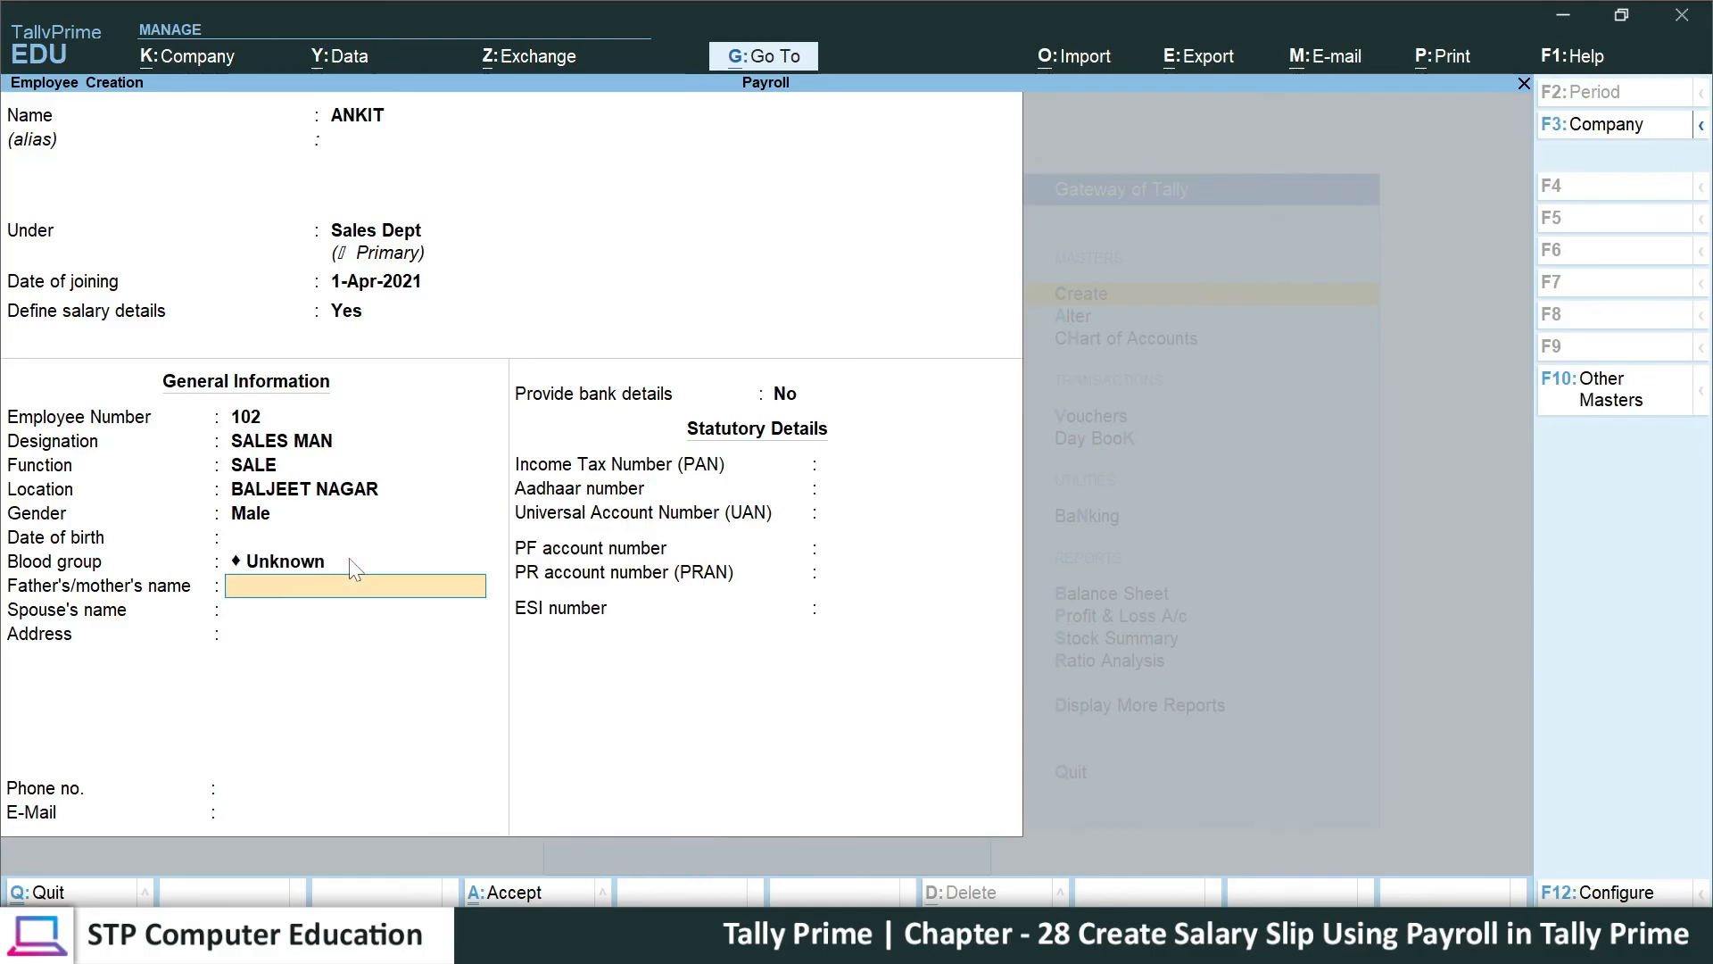
{"action": "key", "text": "Return"}
{"action": "key", "text": "Return"}
{"action": "key", "text": "Return"}
{"action": "key", "text": "Return"}
{"action": "key", "text": "Return"}
{"action": "key", "text": "Return"}
{"action": "key", "text": "Return"}
{"action": "key", "text": "Return"}
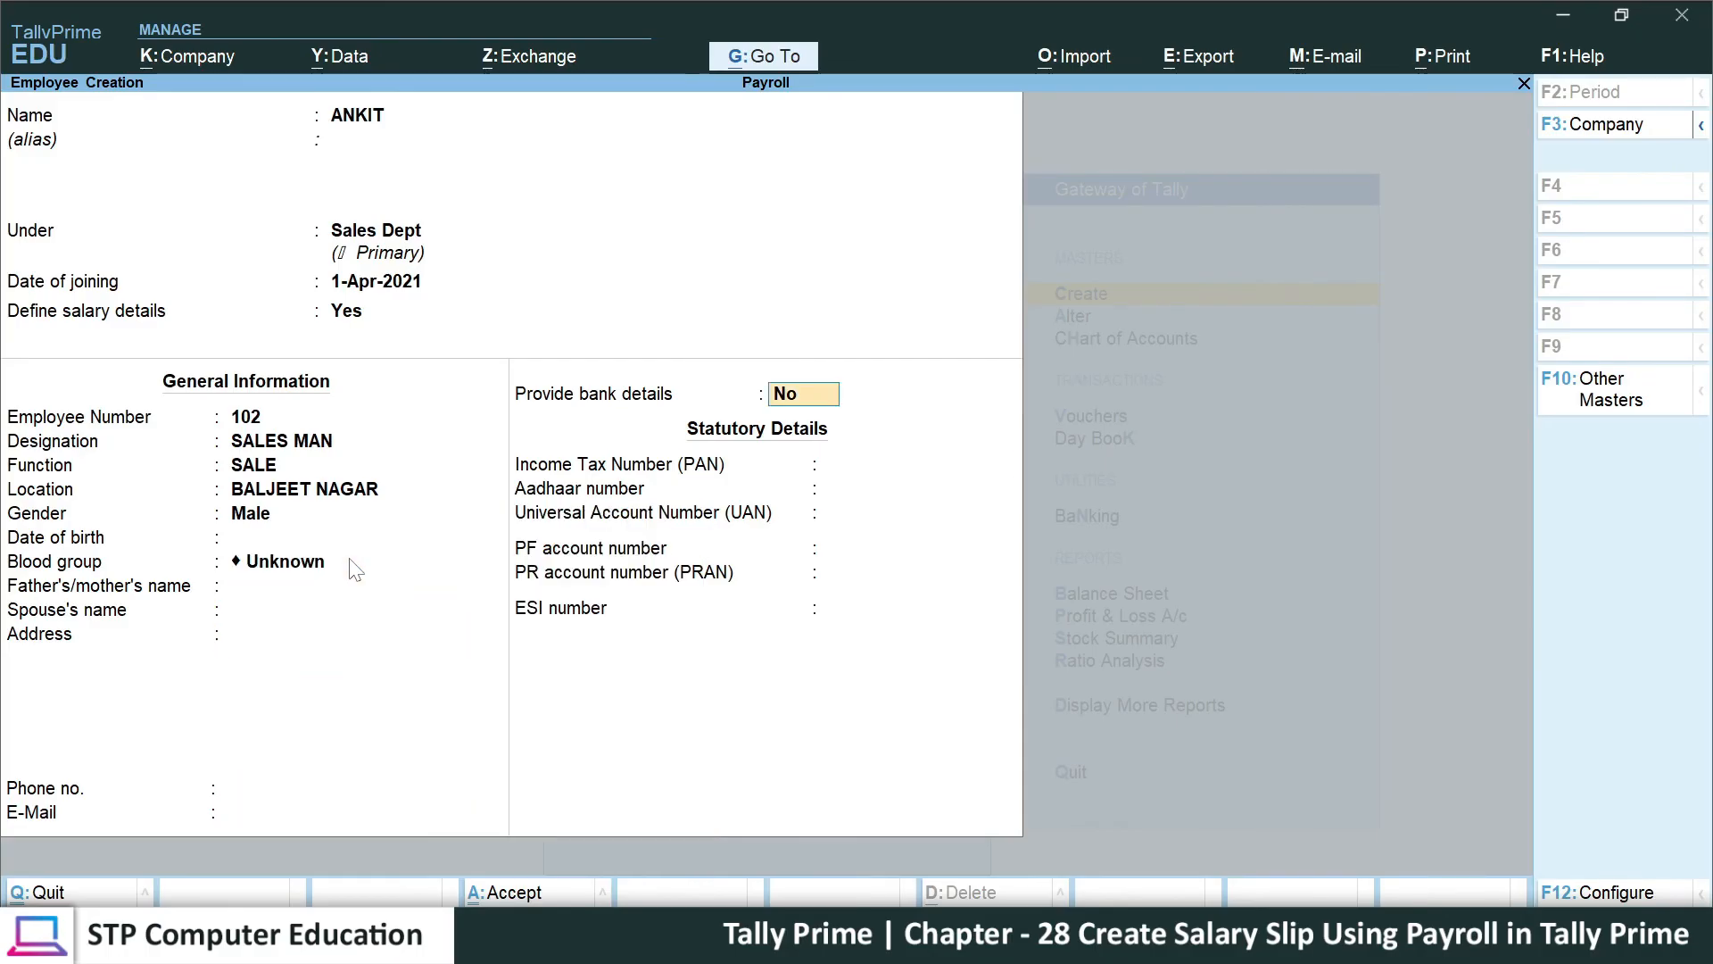
{"action": "key", "text": "Return"}
{"action": "key", "text": "Return"}
{"action": "key", "text": "Return"}
{"action": "key", "text": "Return"}
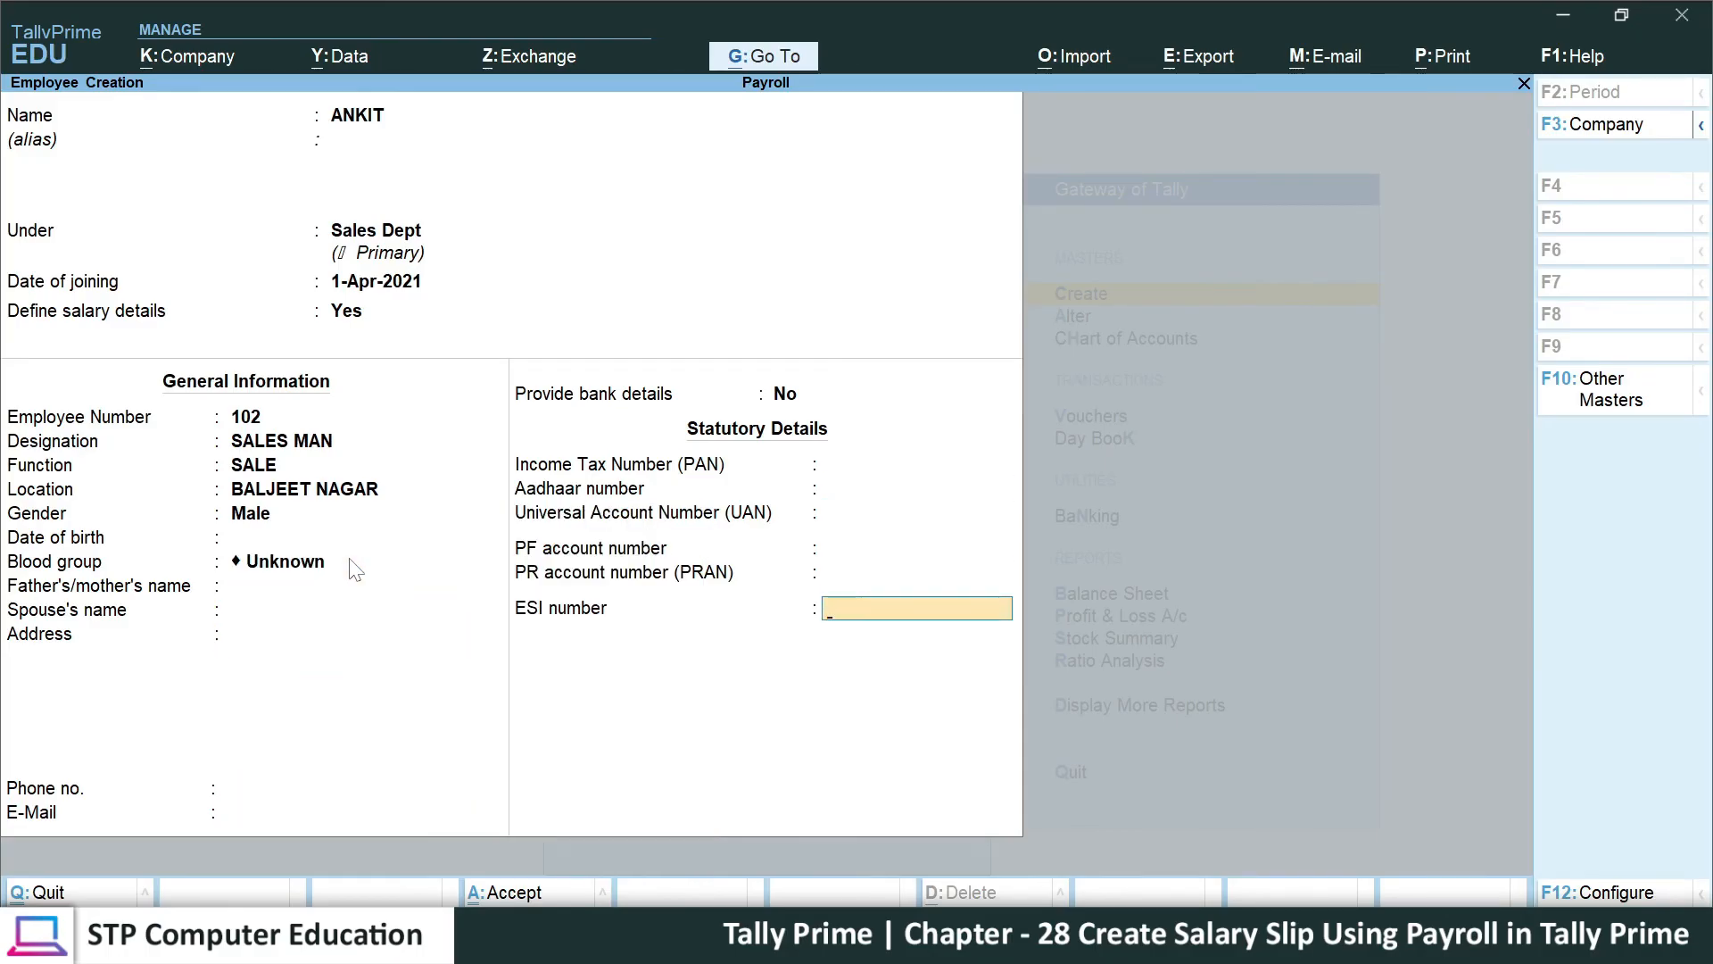
{"action": "key", "text": "Return"}
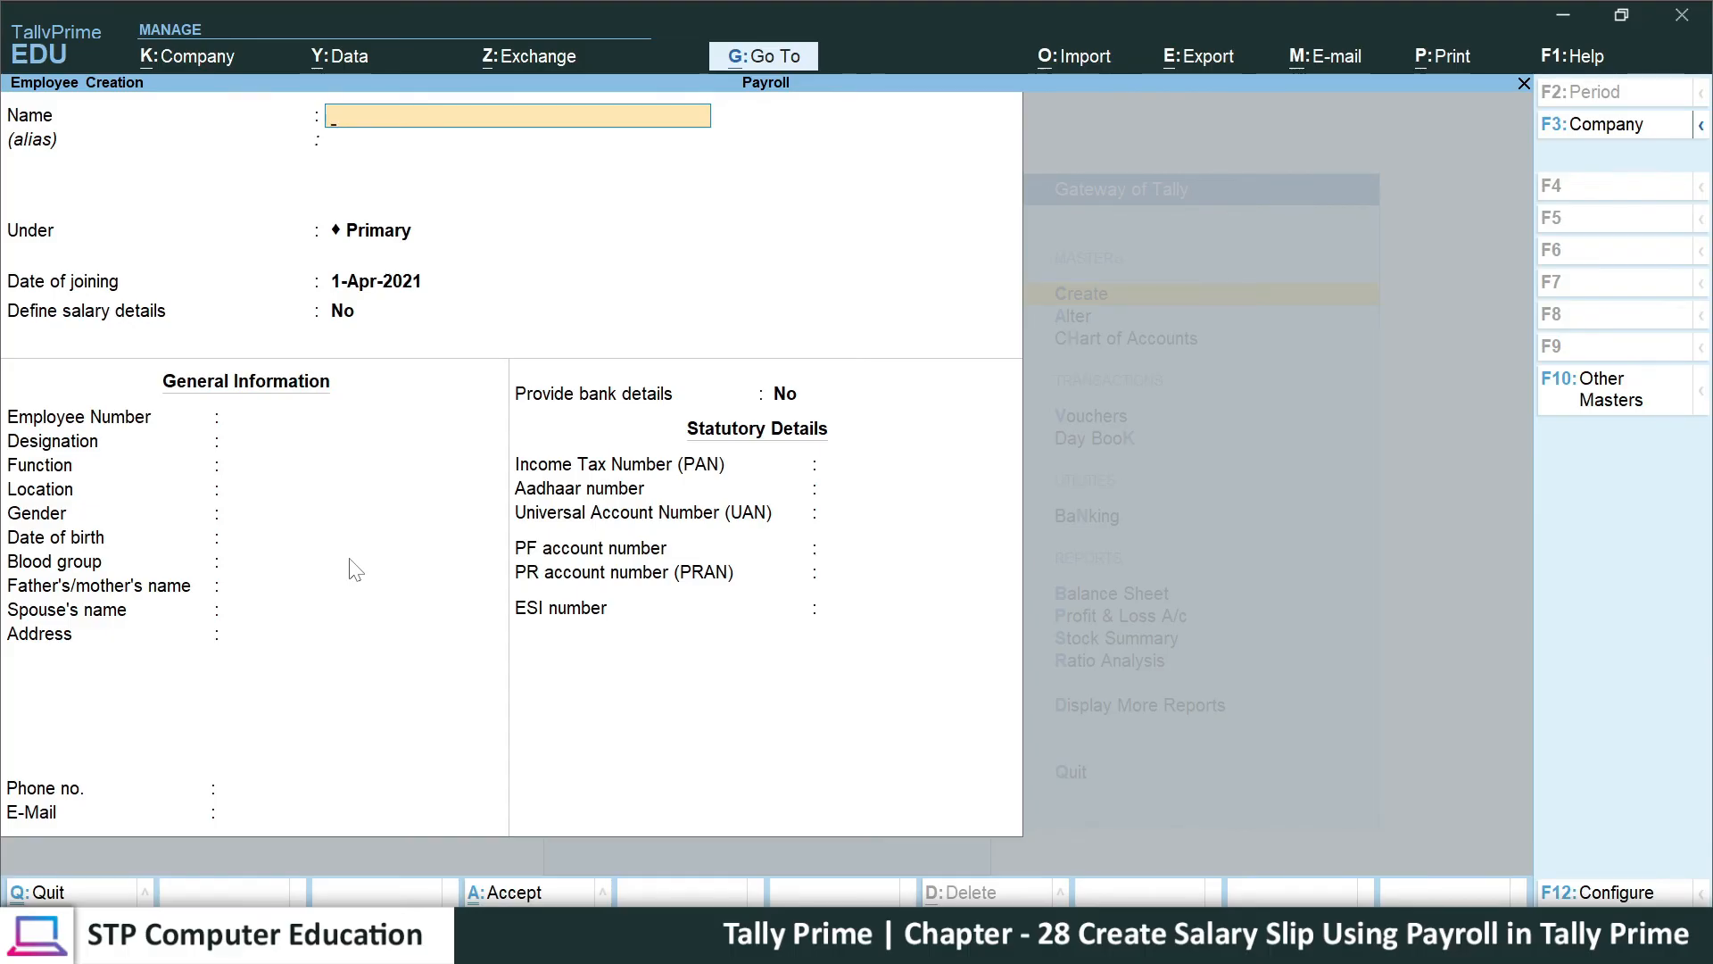
- Leave master creation and open voucher entry from the Gateway of Tally
{"action": "key", "text": "Escape"}
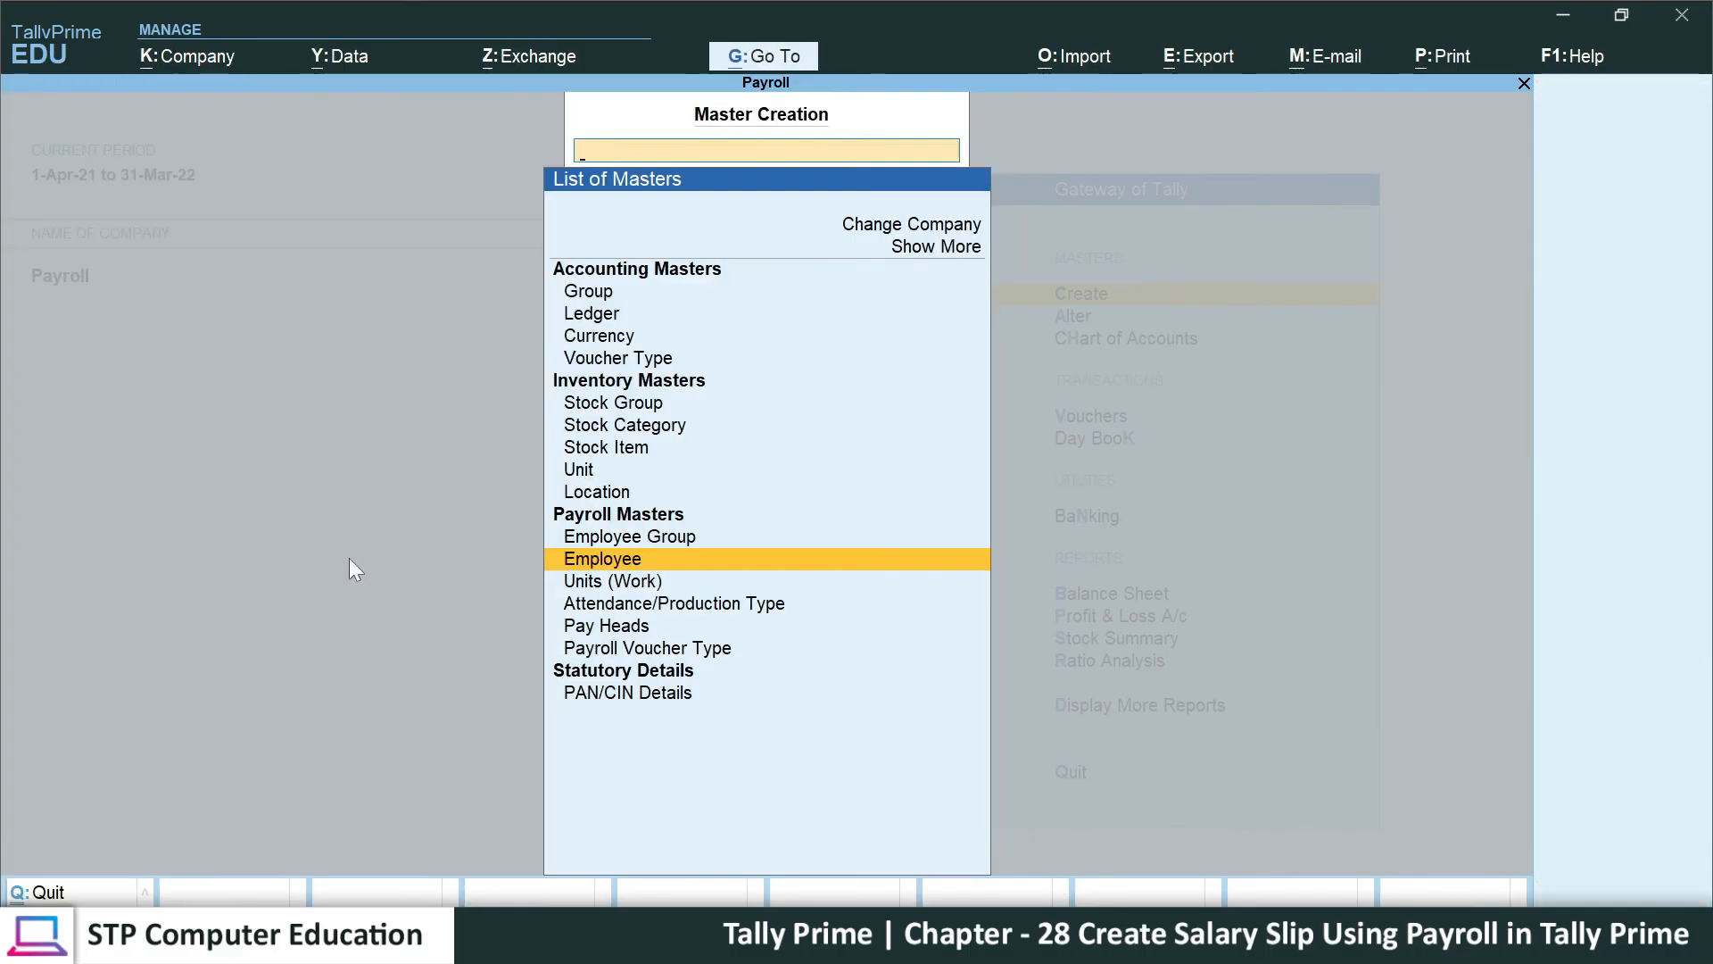
{"action": "key", "text": "Escape"}
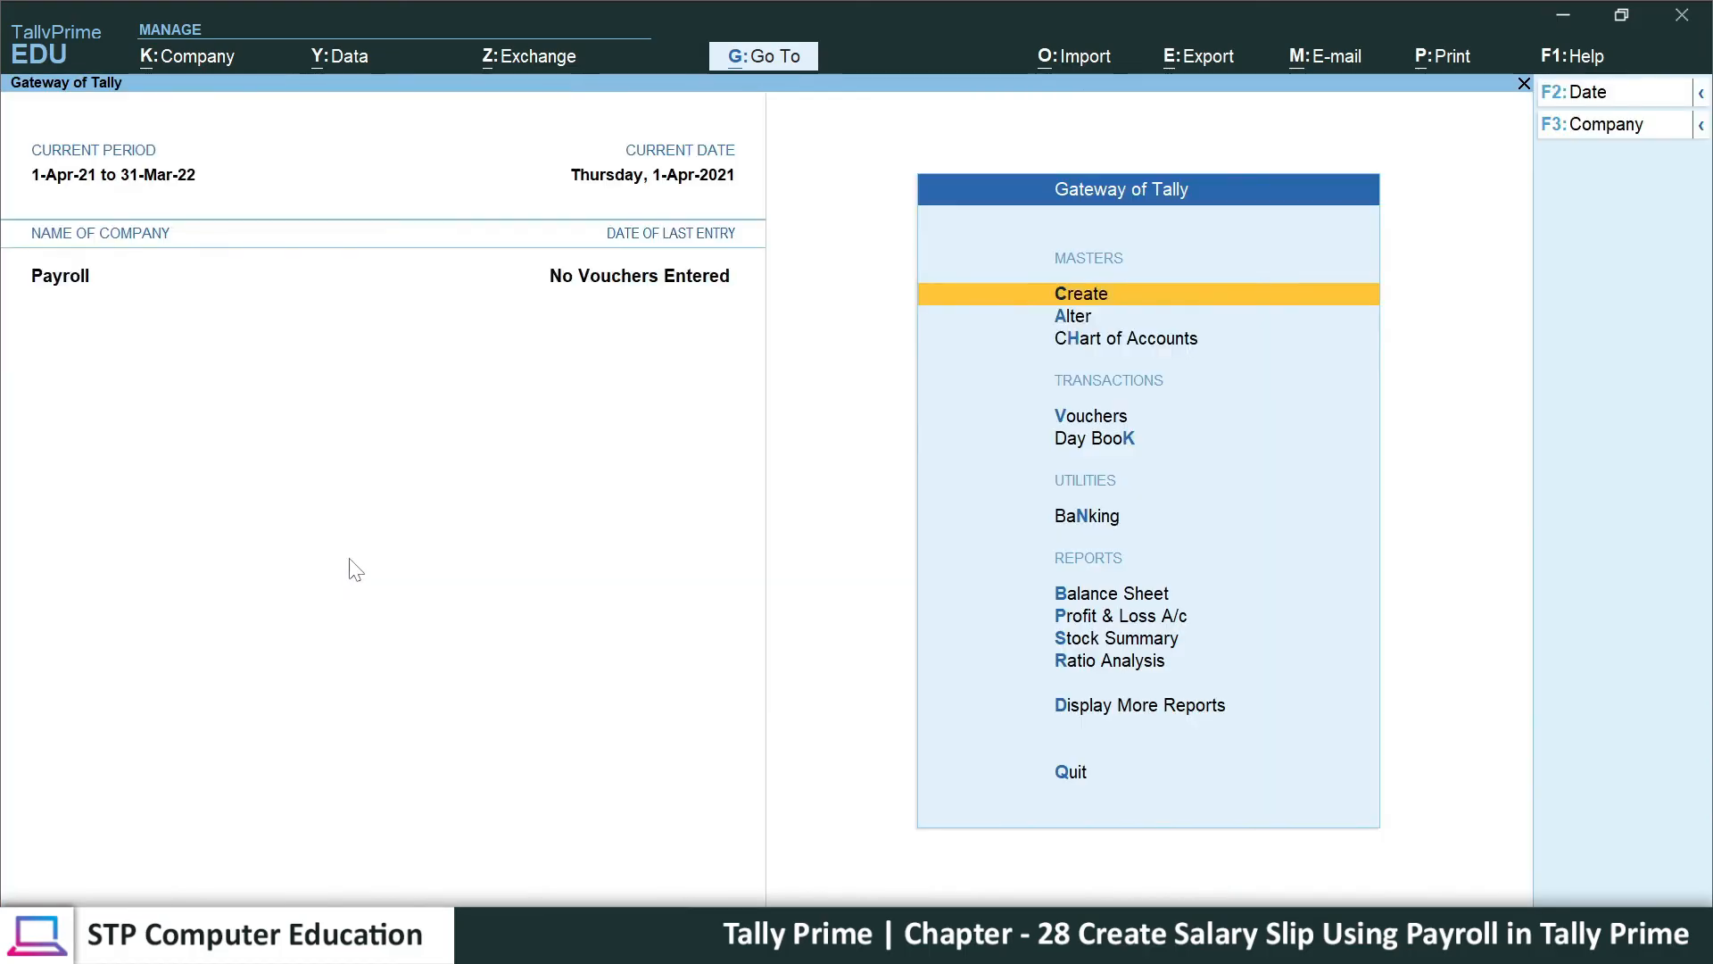
{"action": "key", "text": "Down"}
{"action": "key", "text": "Down"}
{"action": "key", "text": "Down"}
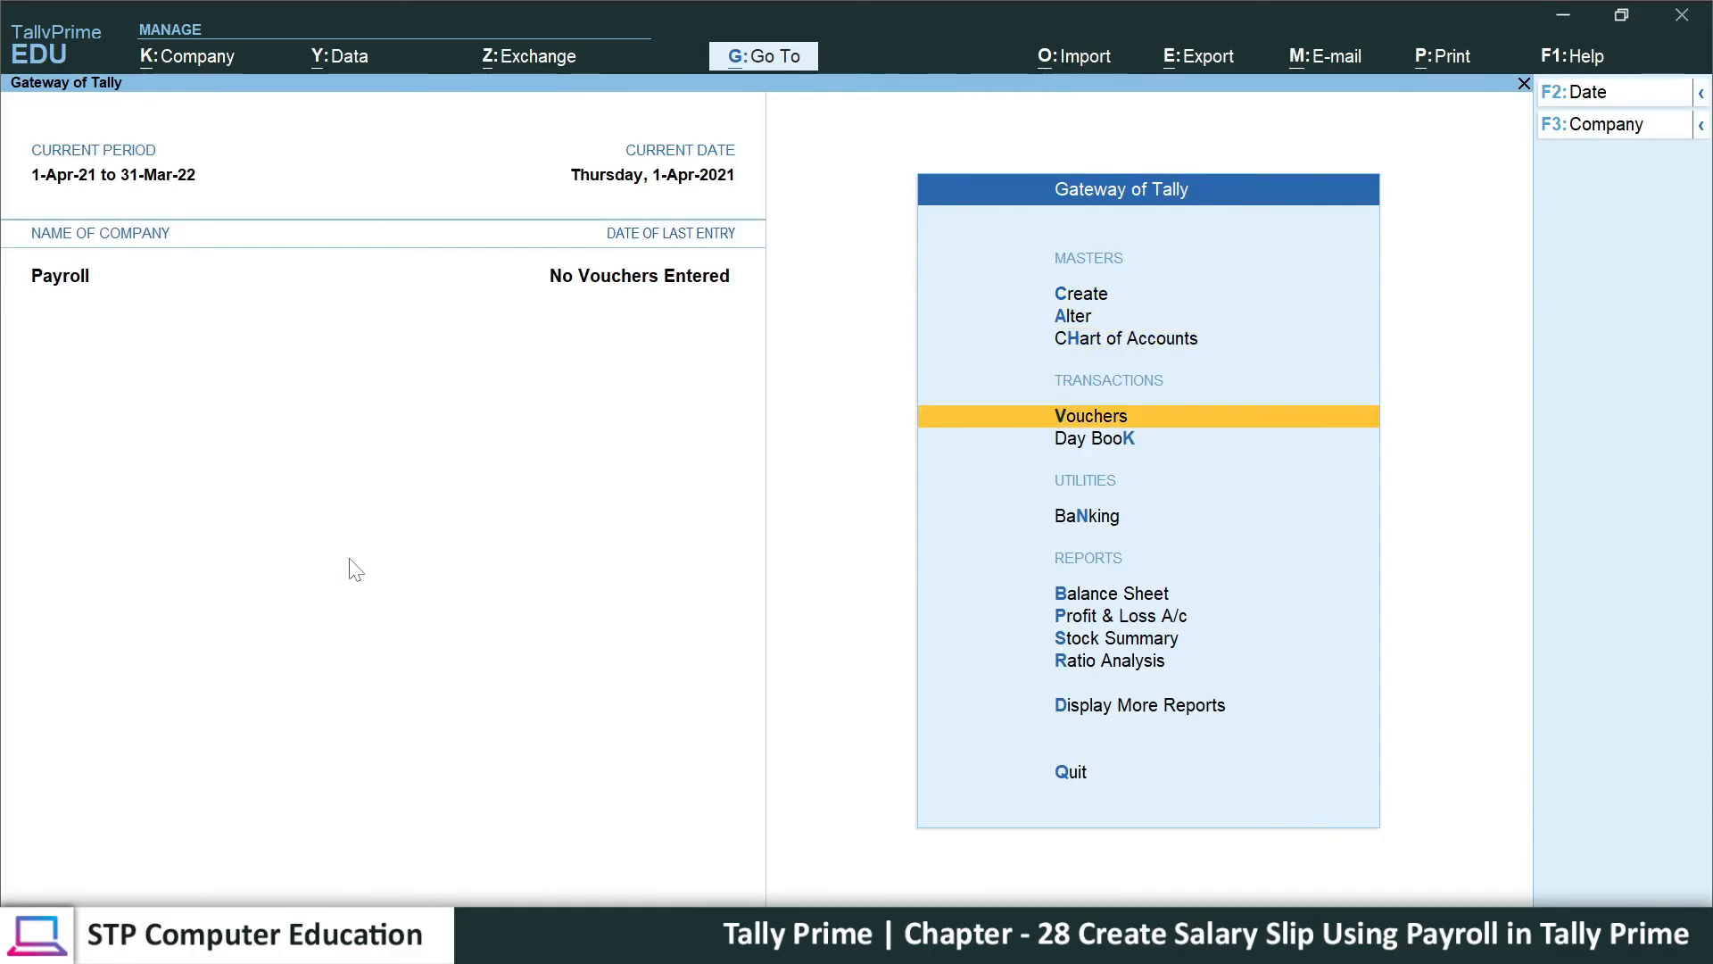
{"action": "key", "text": "Return"}
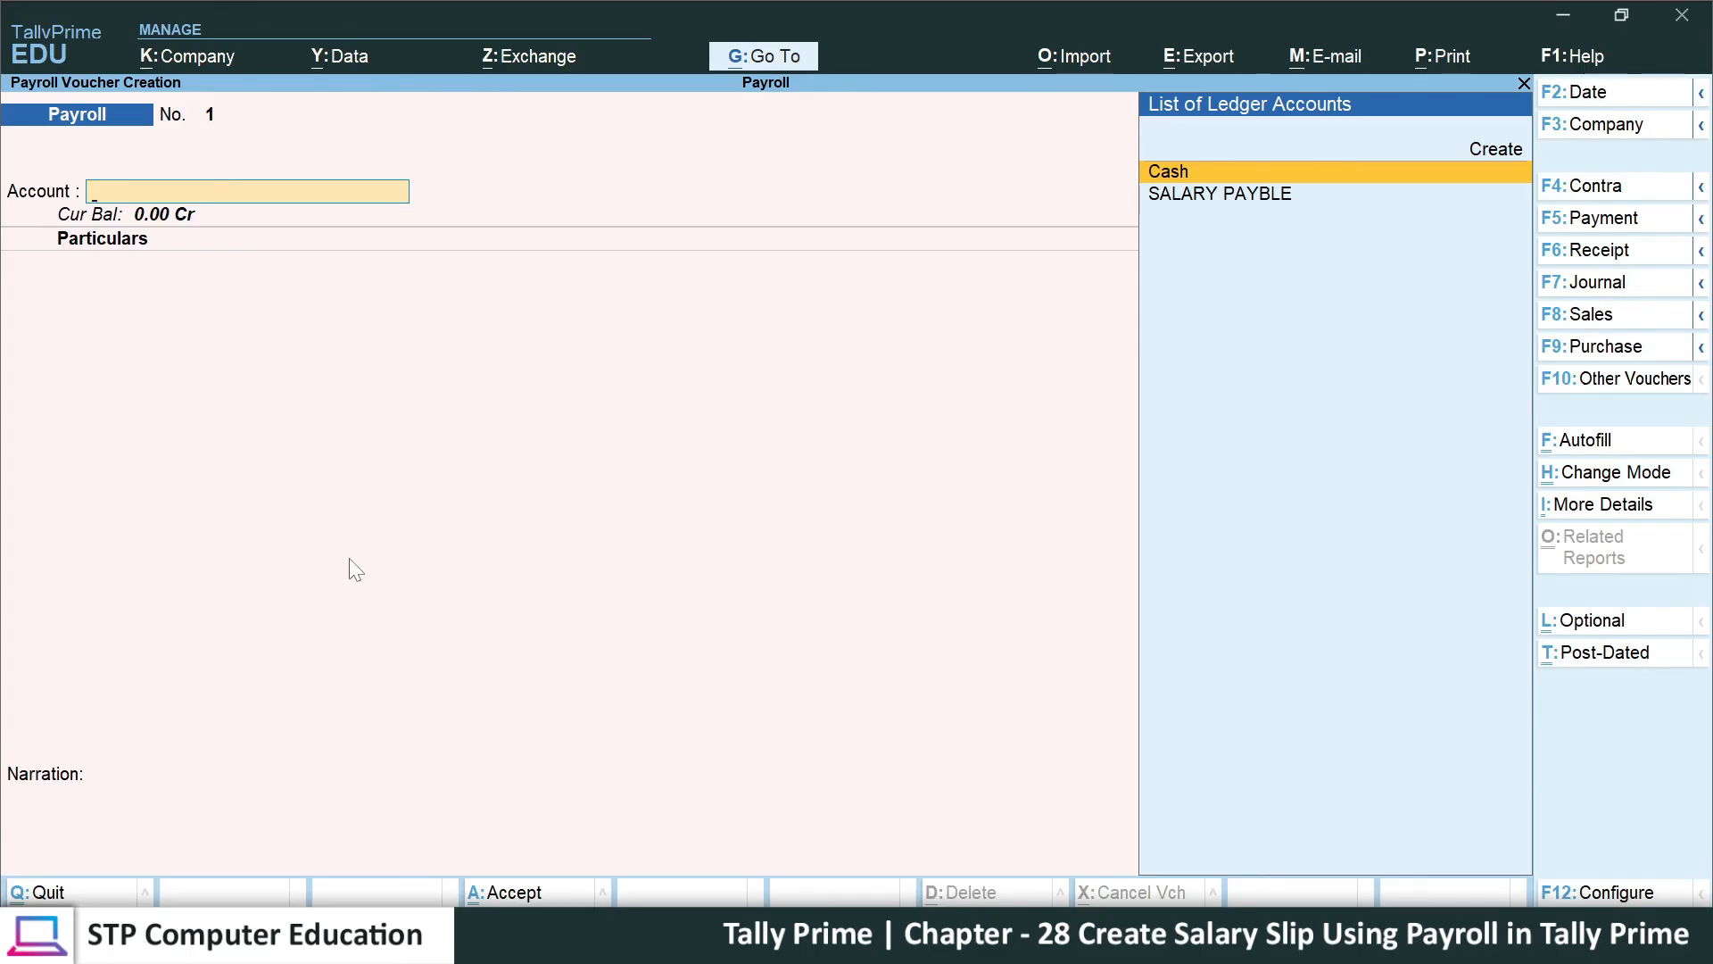
- Change the voucher type to Attendance under Payroll Vouchers
{"action": "key", "text": "F10"}
{"action": "key", "text": "Down"}
{"action": "key", "text": "Down"}
{"action": "key", "text": "Down"}
{"action": "key", "text": "Down"}
{"action": "key", "text": "Down"}
{"action": "key", "text": "Down"}
{"action": "key", "text": "Down"}
{"action": "key", "text": "Down"}
{"action": "key", "text": "Down"}
{"action": "key", "text": "Down"}
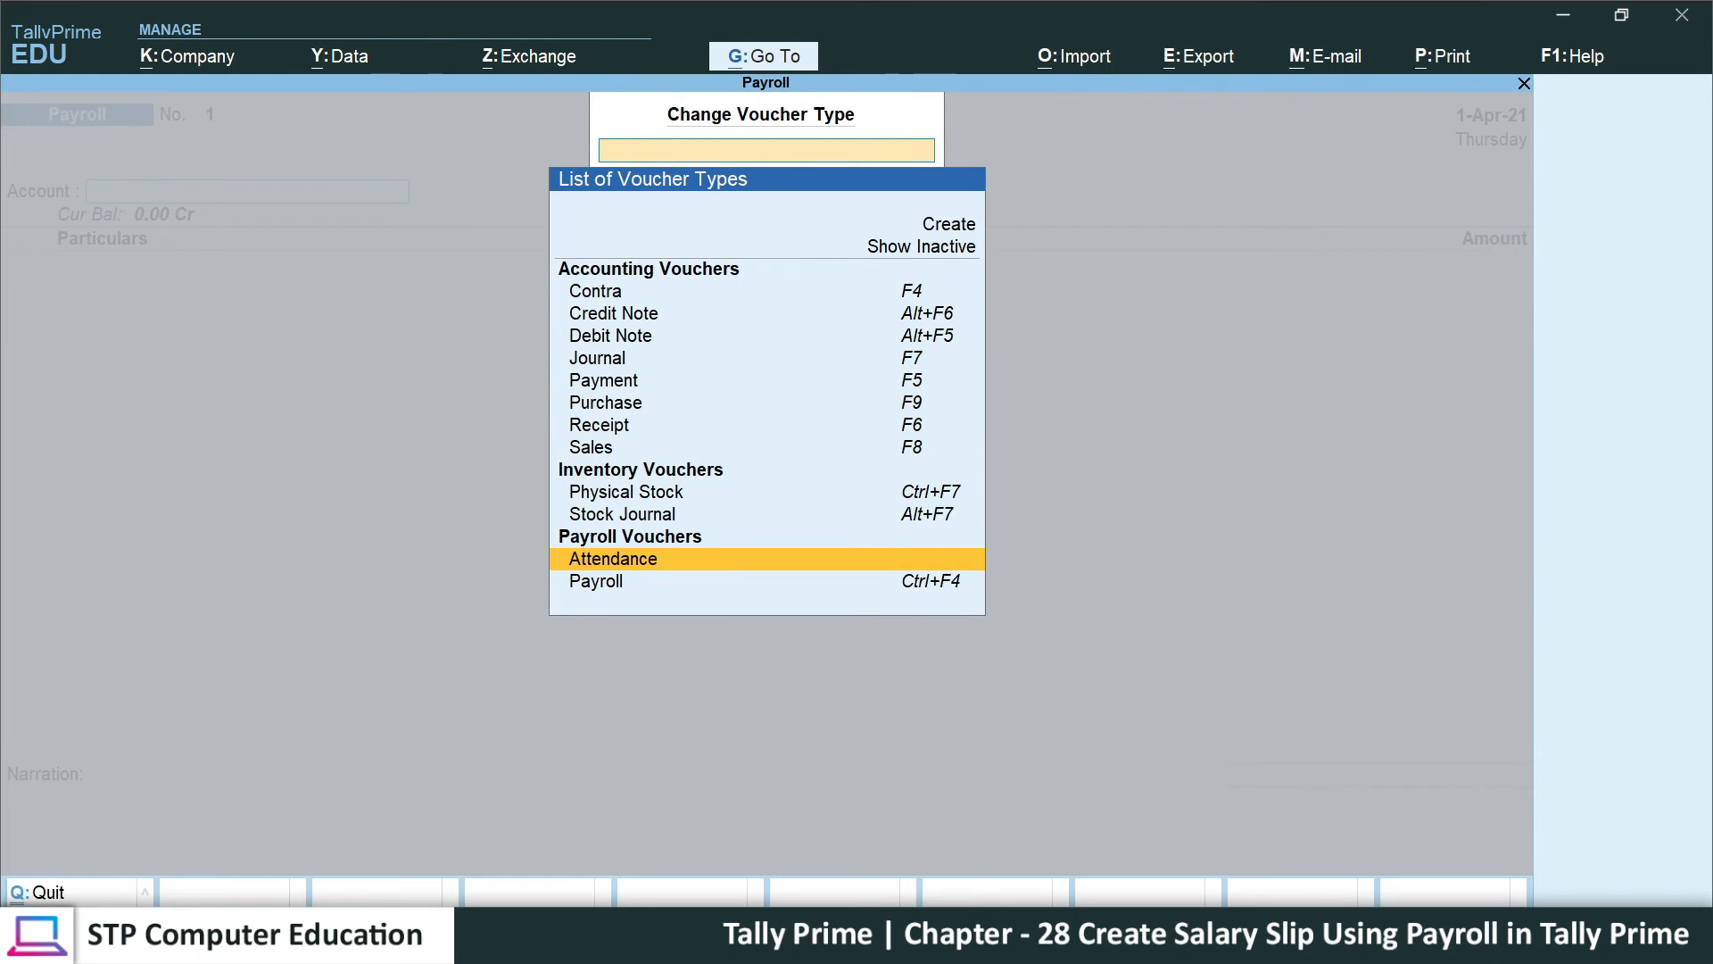
{"action": "key", "text": "Return"}
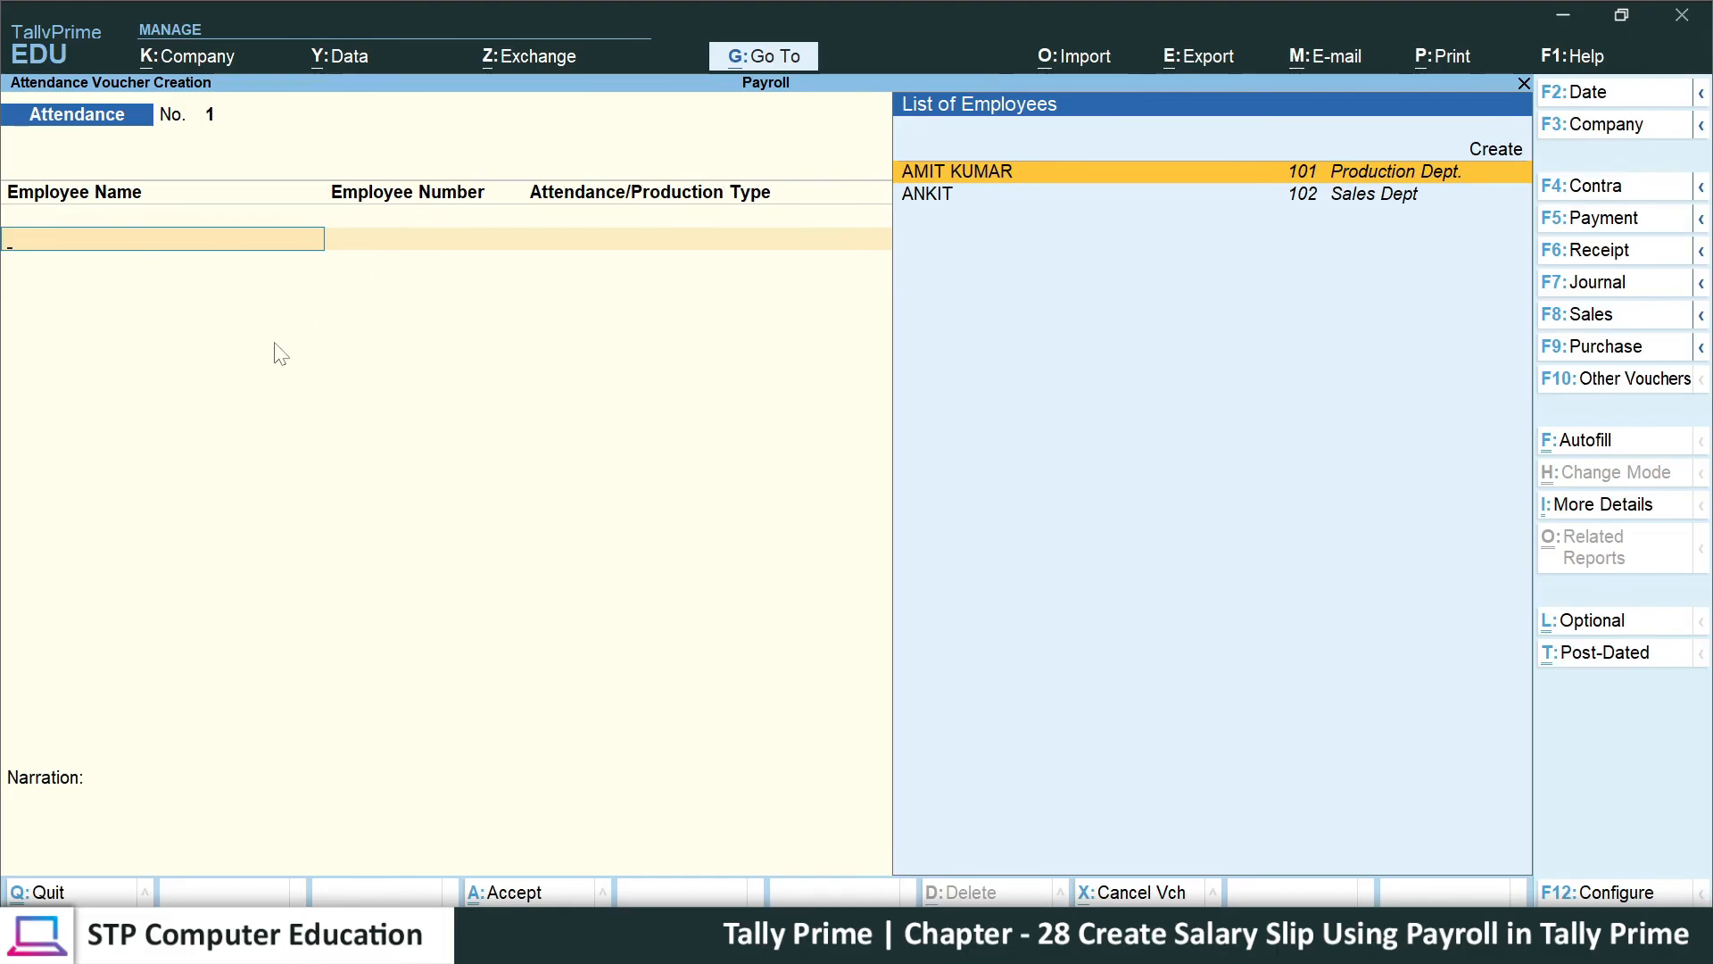
- Set the attendance voucher's date to 31-5-2021
{"action": "key", "text": "F2"}
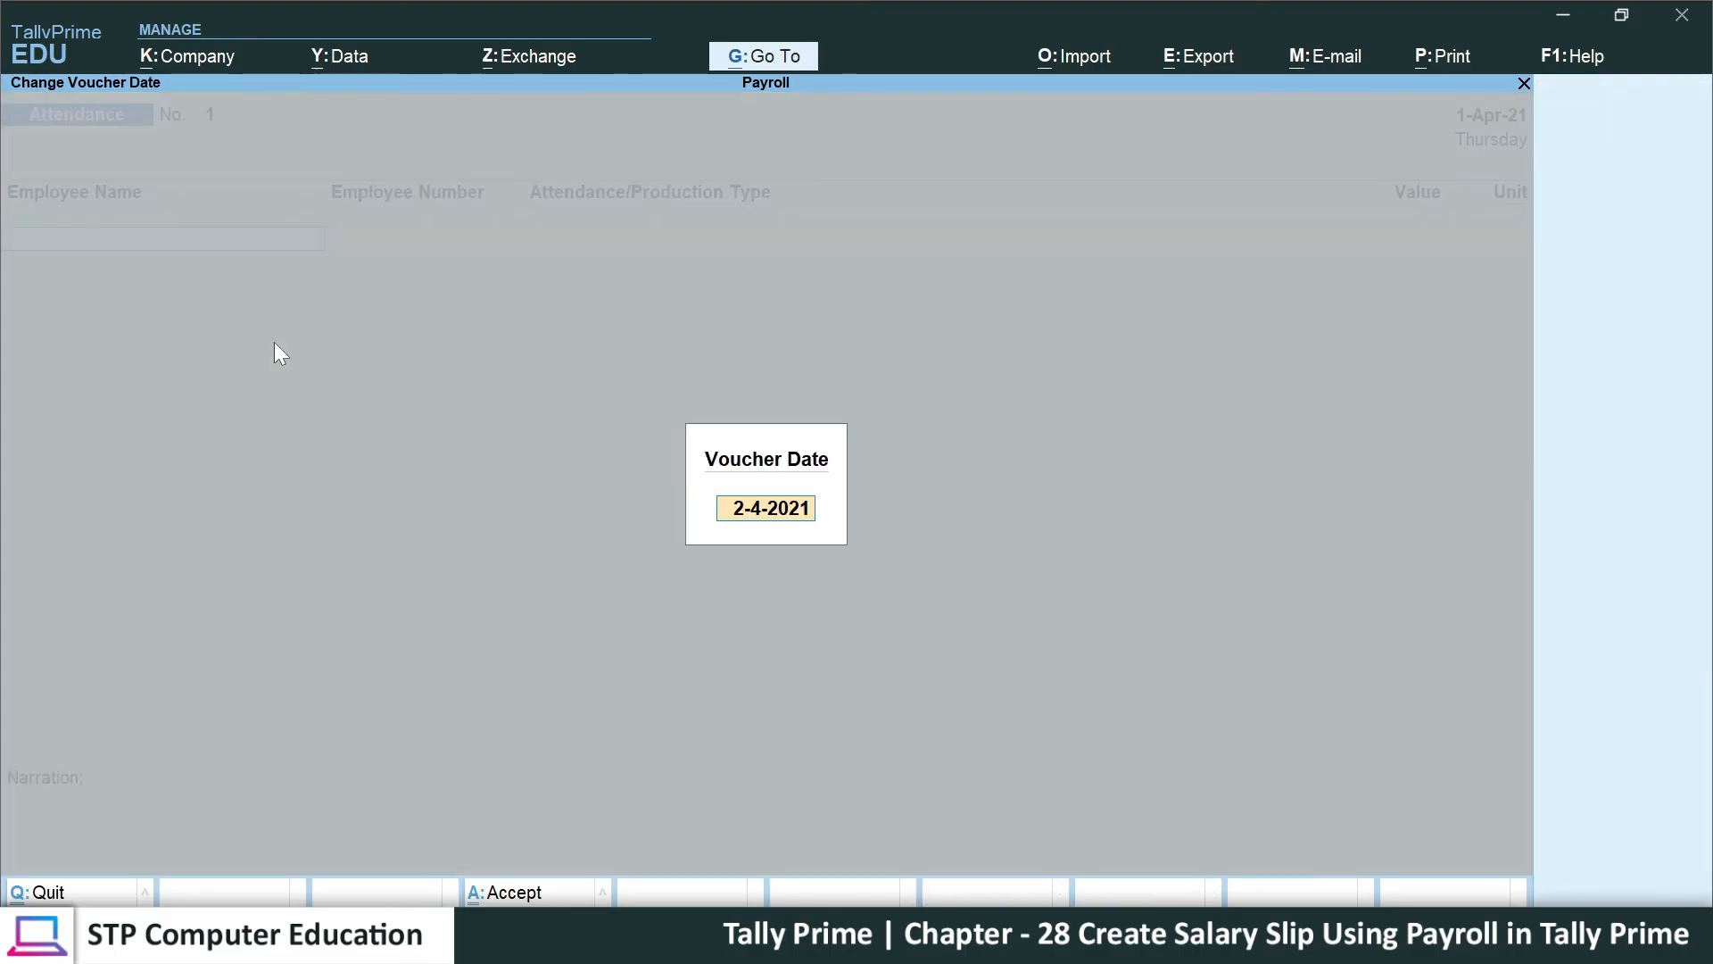
{"action": "key", "text": "BackSpace"}
{"action": "type", "text": "31"}
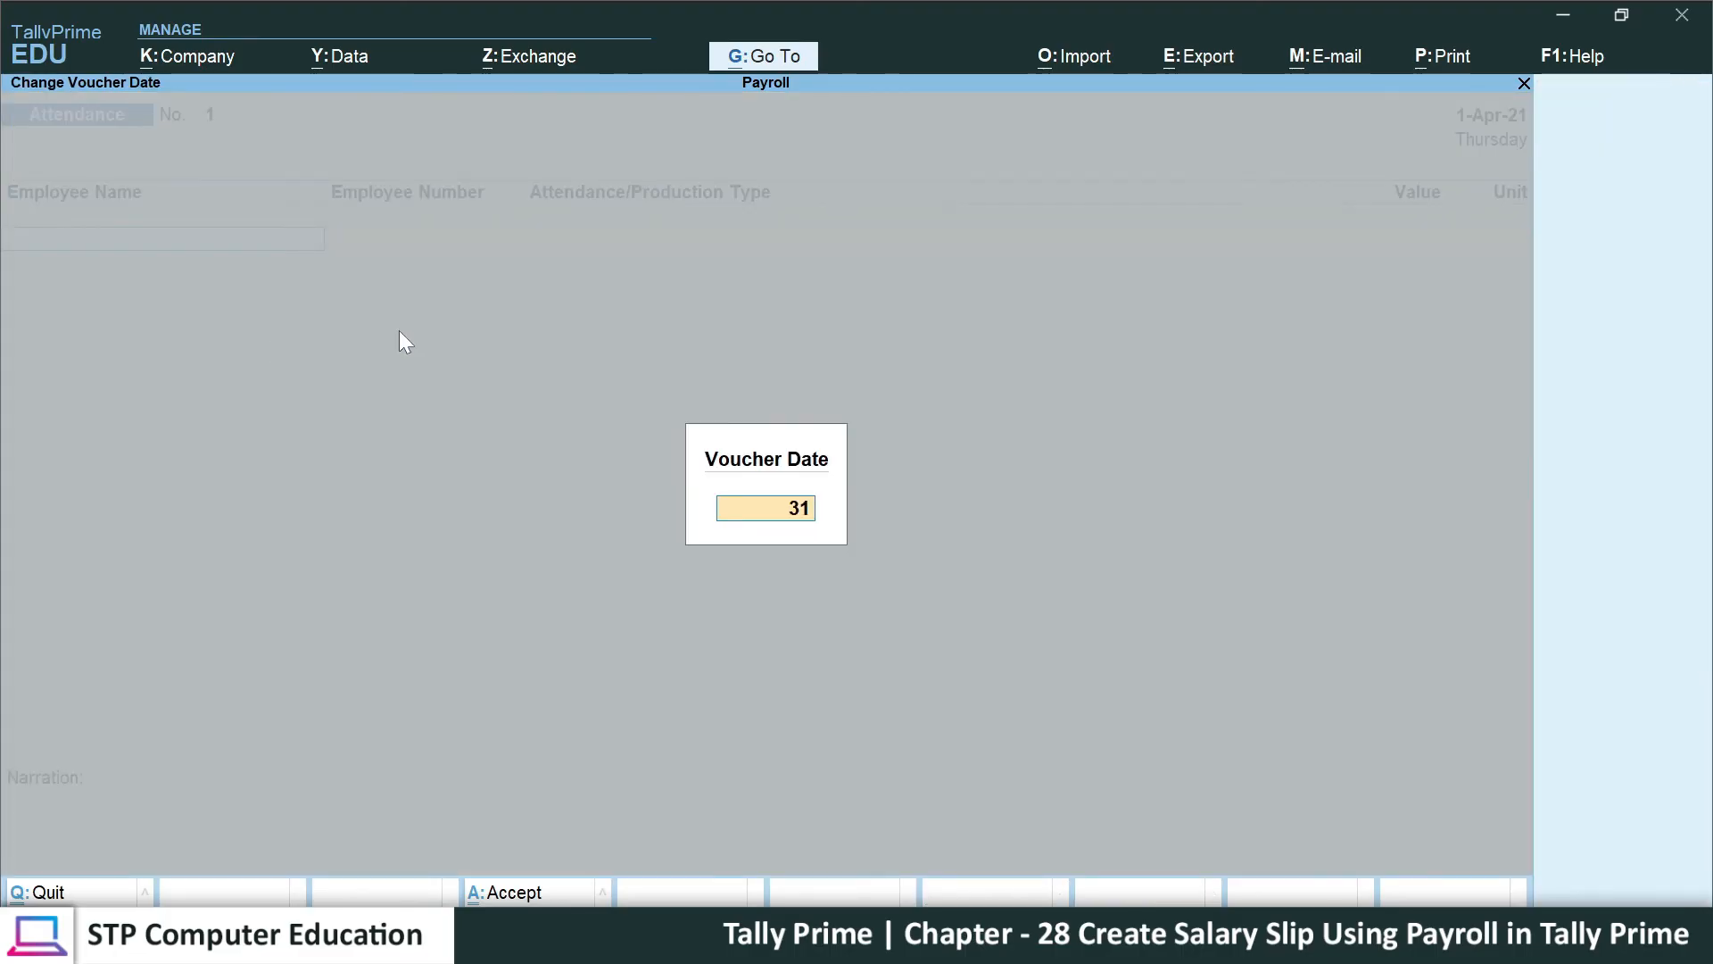
{"action": "type", "text": "-5-2021"}
{"action": "key", "text": "Return"}
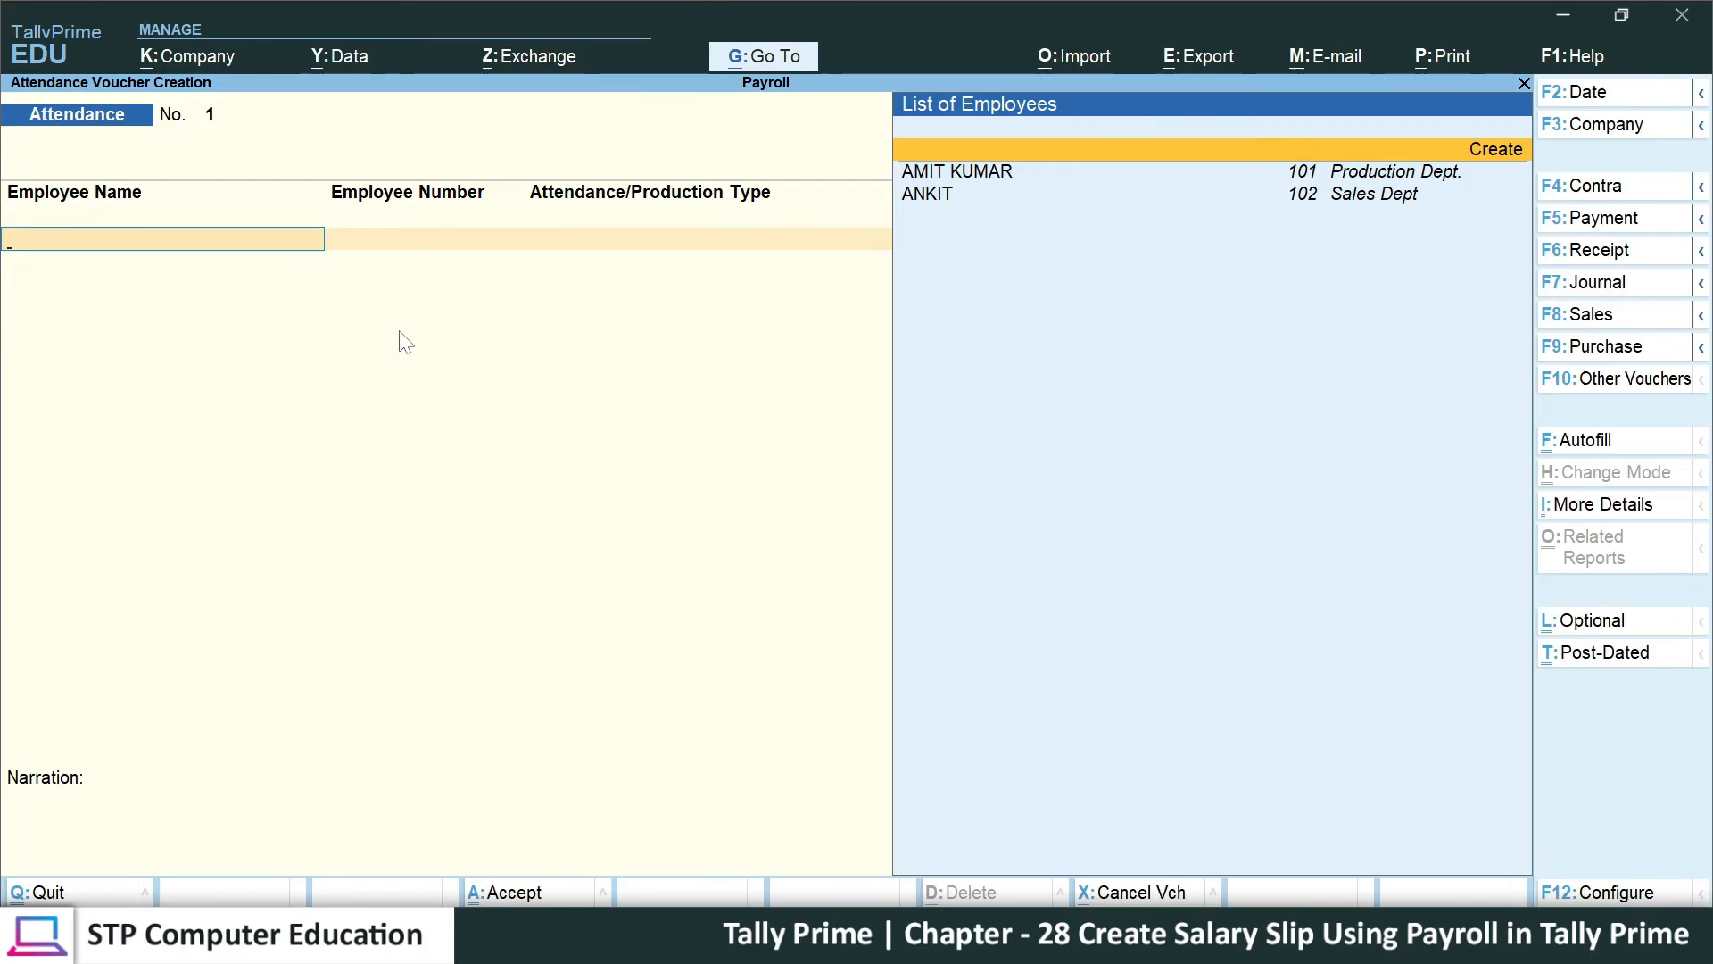
- Record 5 days of LEAVE for the Production Dept. employee in the attendance voucher
{"action": "key", "text": "Down"}
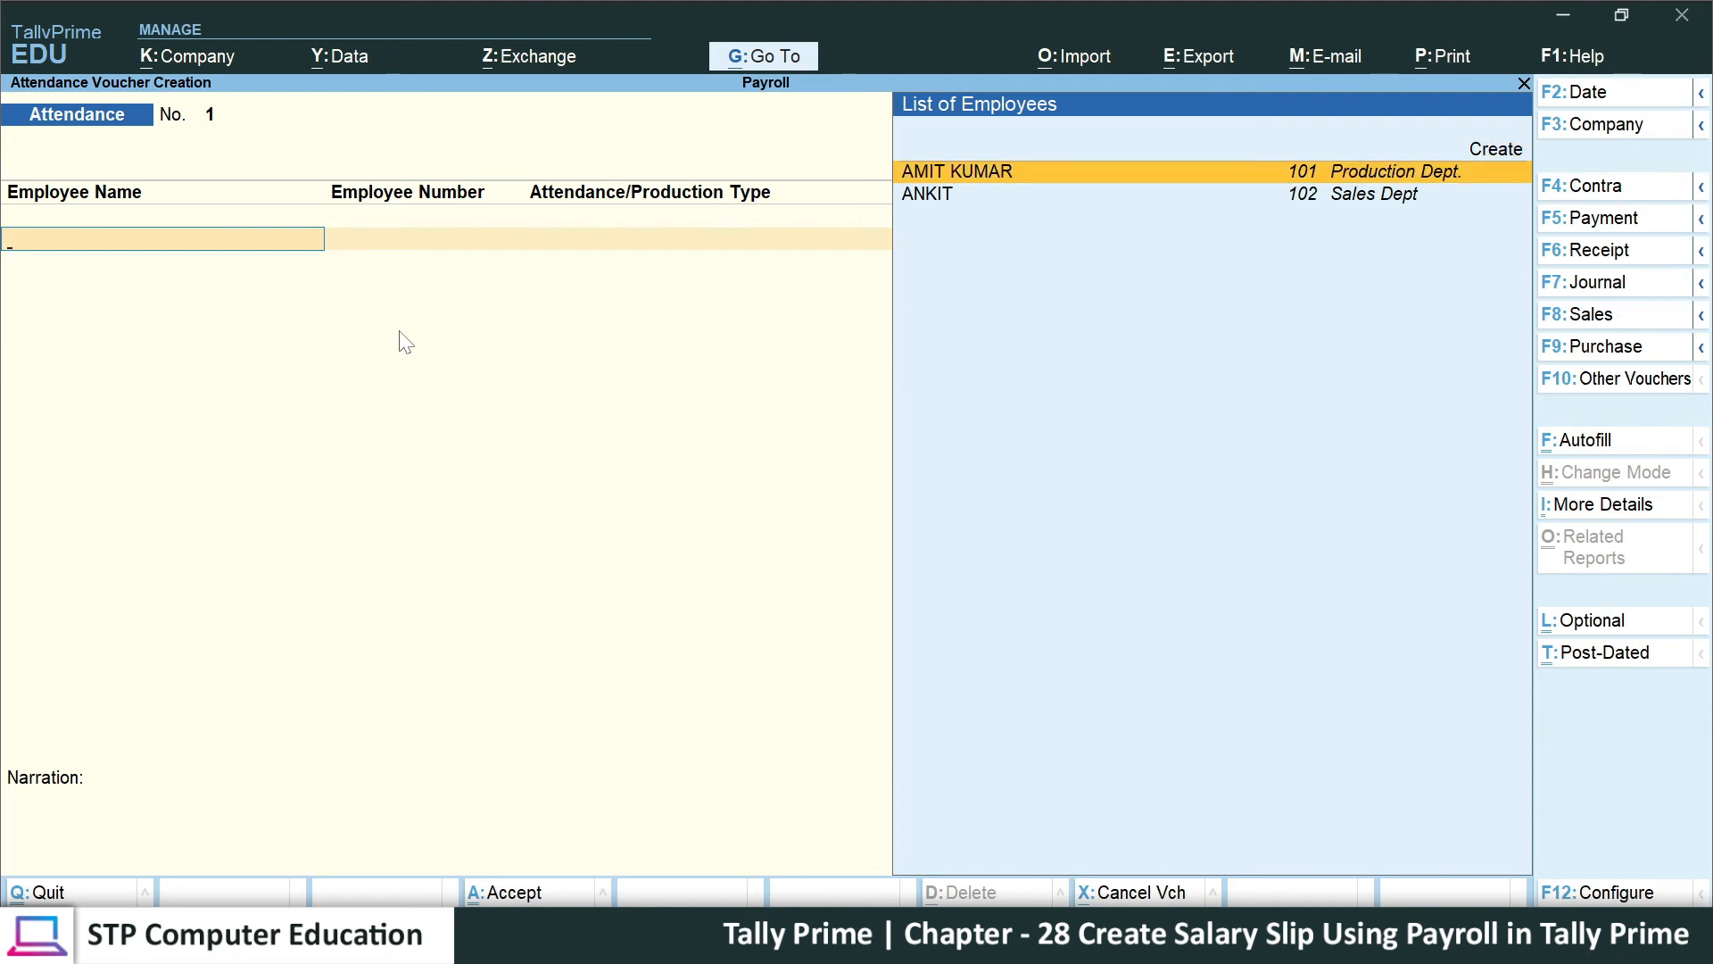
{"action": "key", "text": "Return"}
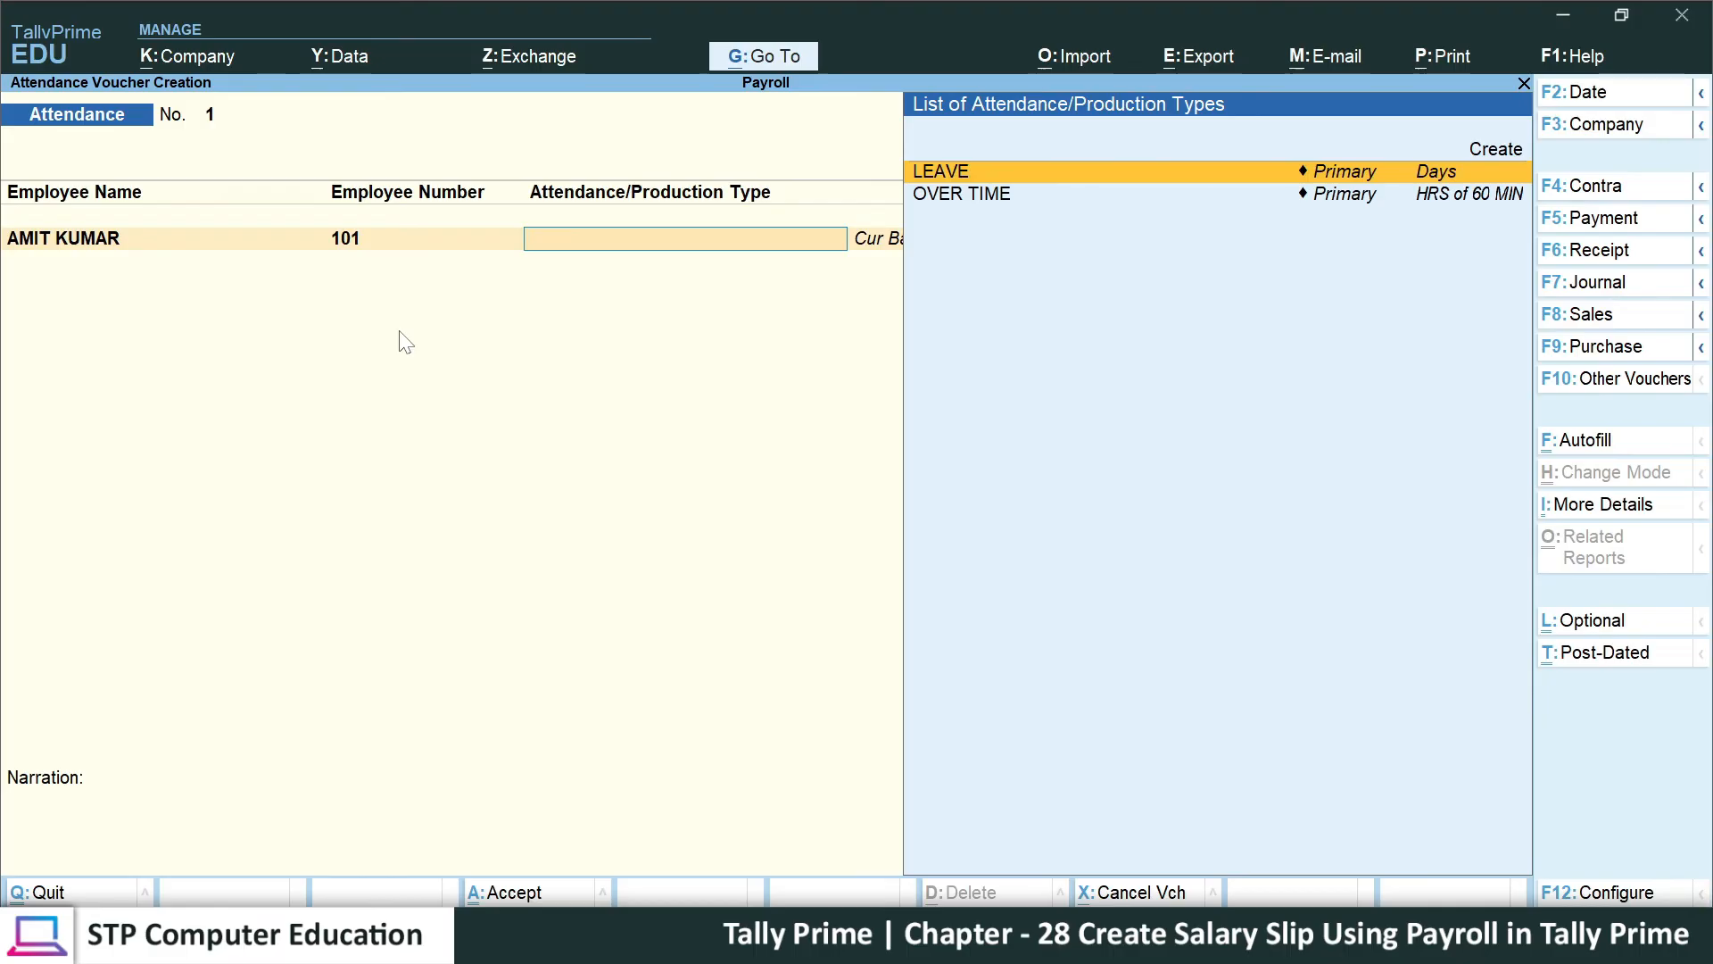
{"action": "key", "text": "Down"}
{"action": "key", "text": "Up"}
{"action": "left_click", "coordinate": [923, 170]}
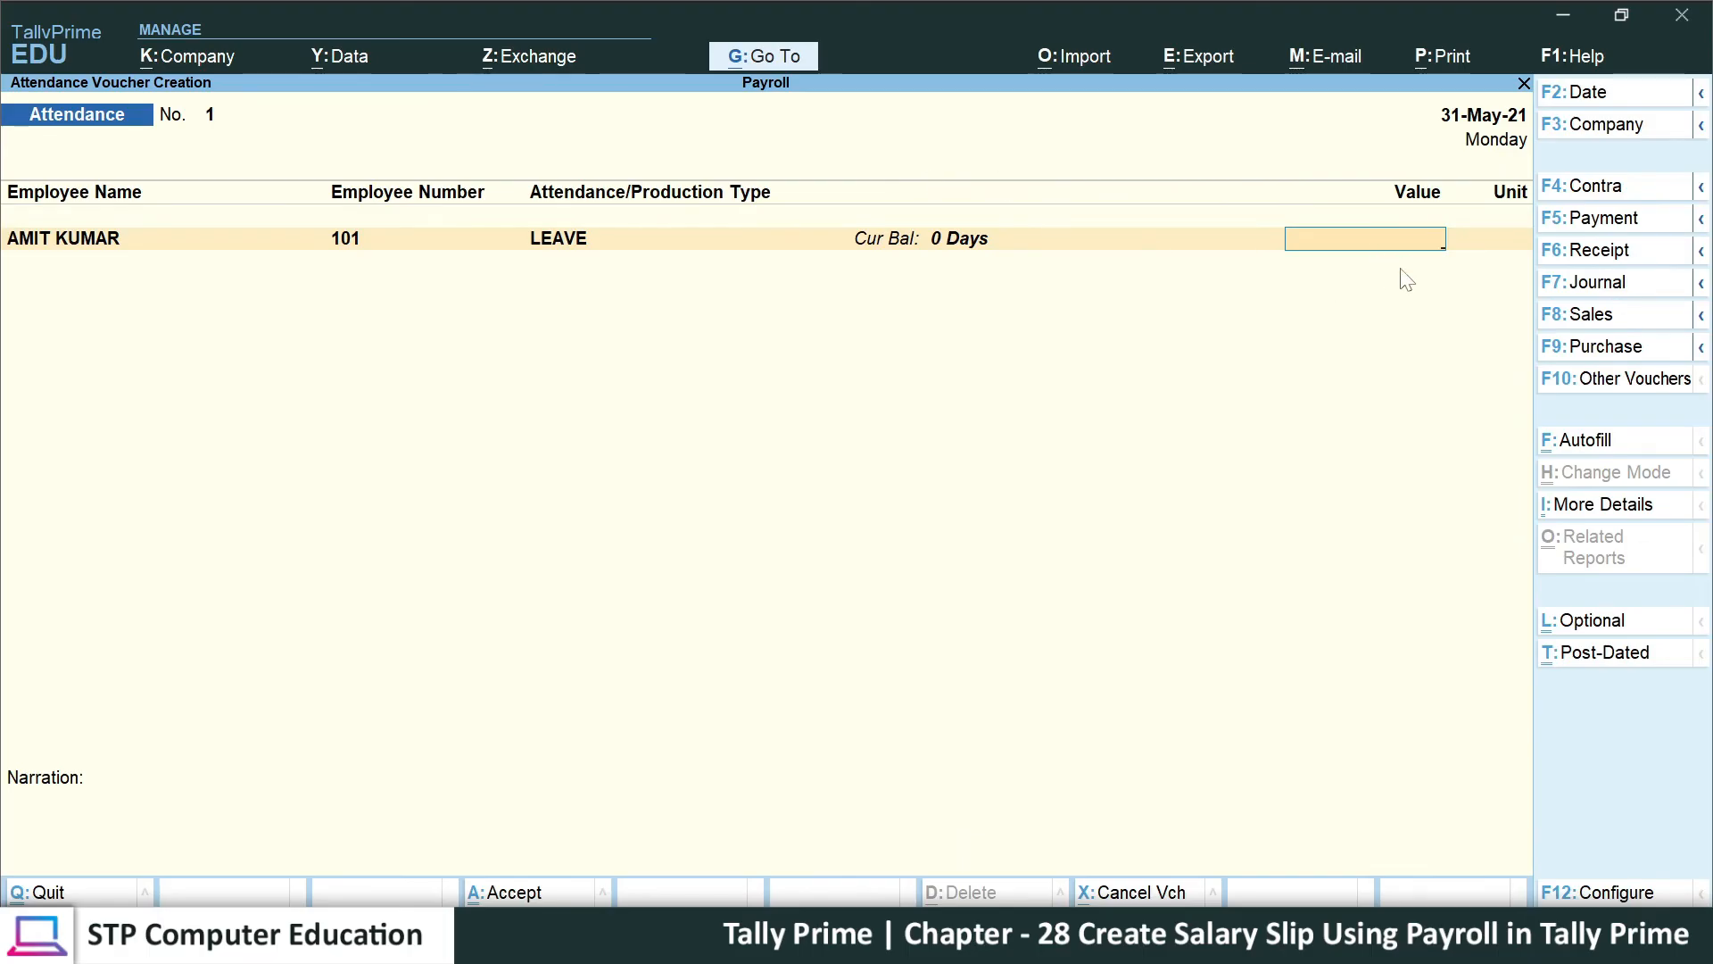
{"action": "type", "text": "5"}
{"action": "key", "text": "Return"}
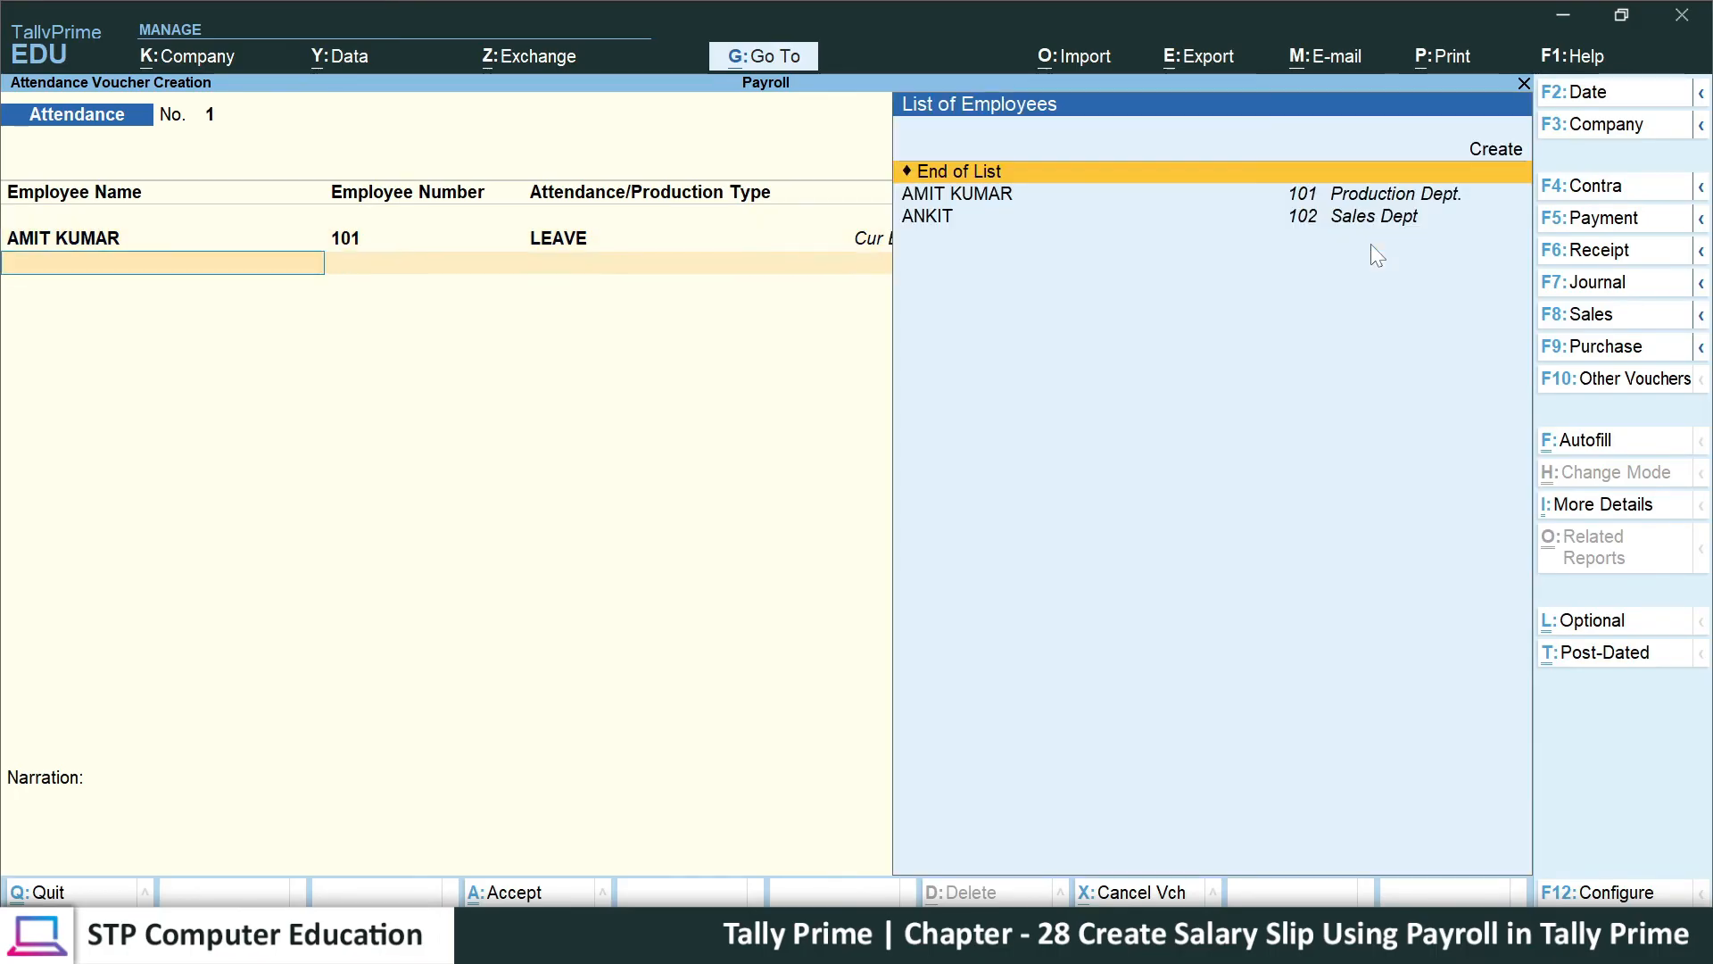
- Add an OVER TIME entry of 50 HRS for the Production Dept. employee
{"action": "key", "text": "Down"}
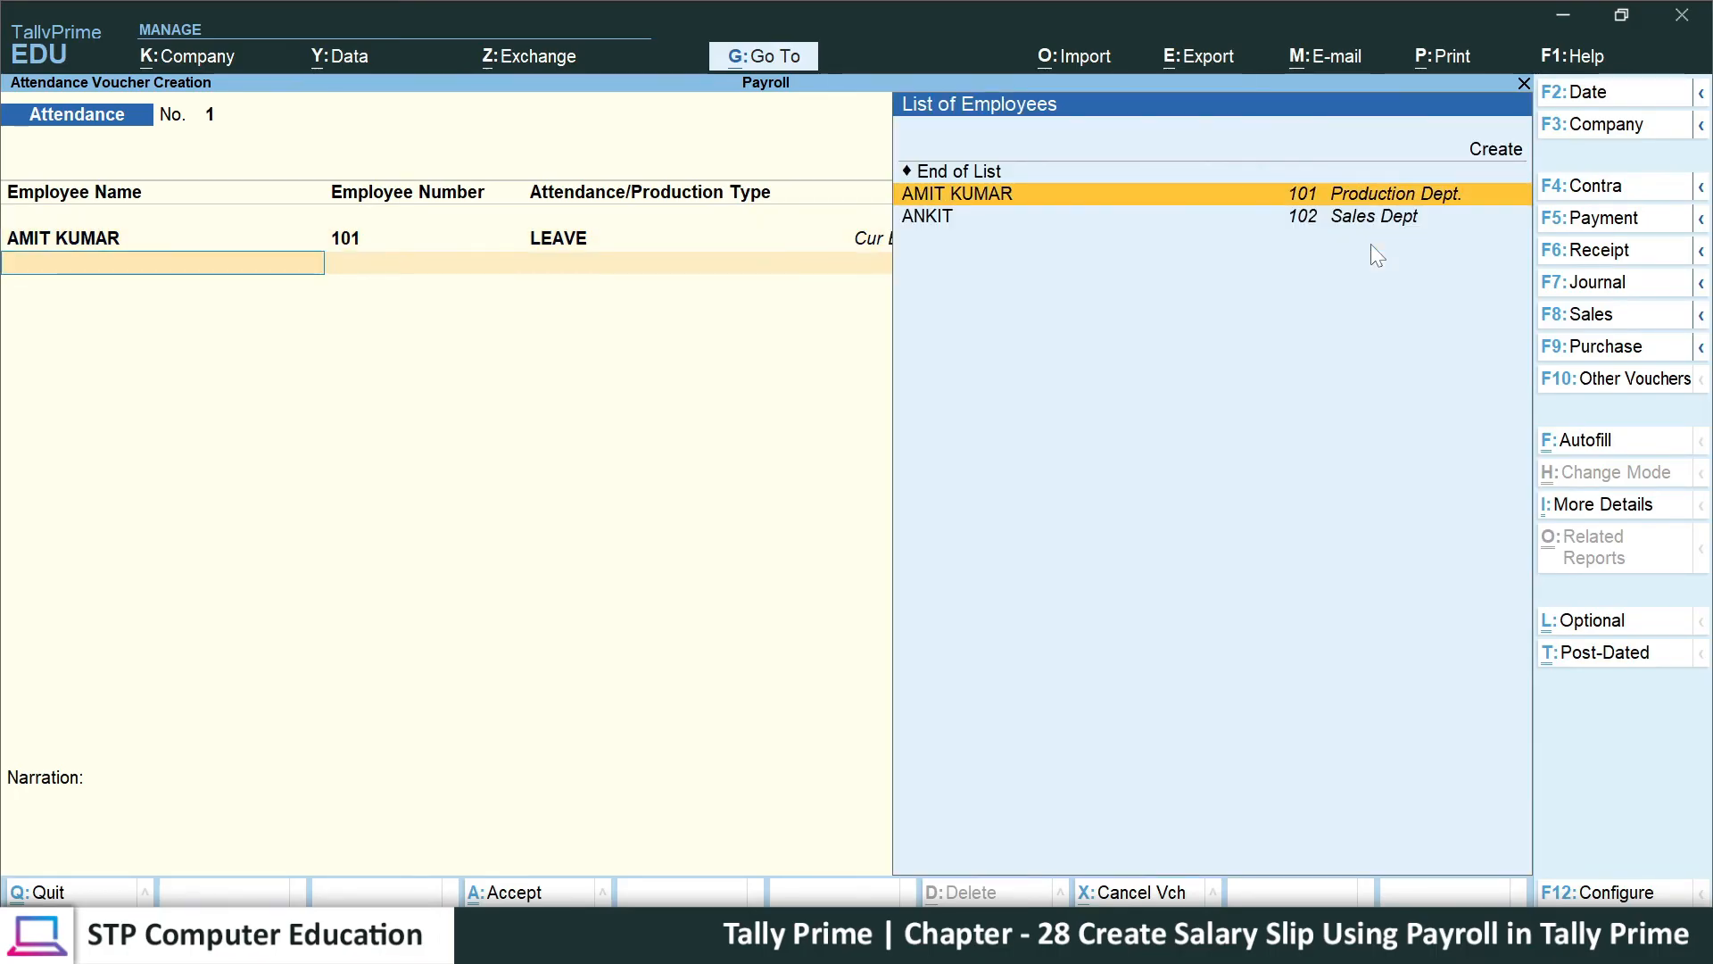
{"action": "key", "text": "Return"}
{"action": "key", "text": "Down"}
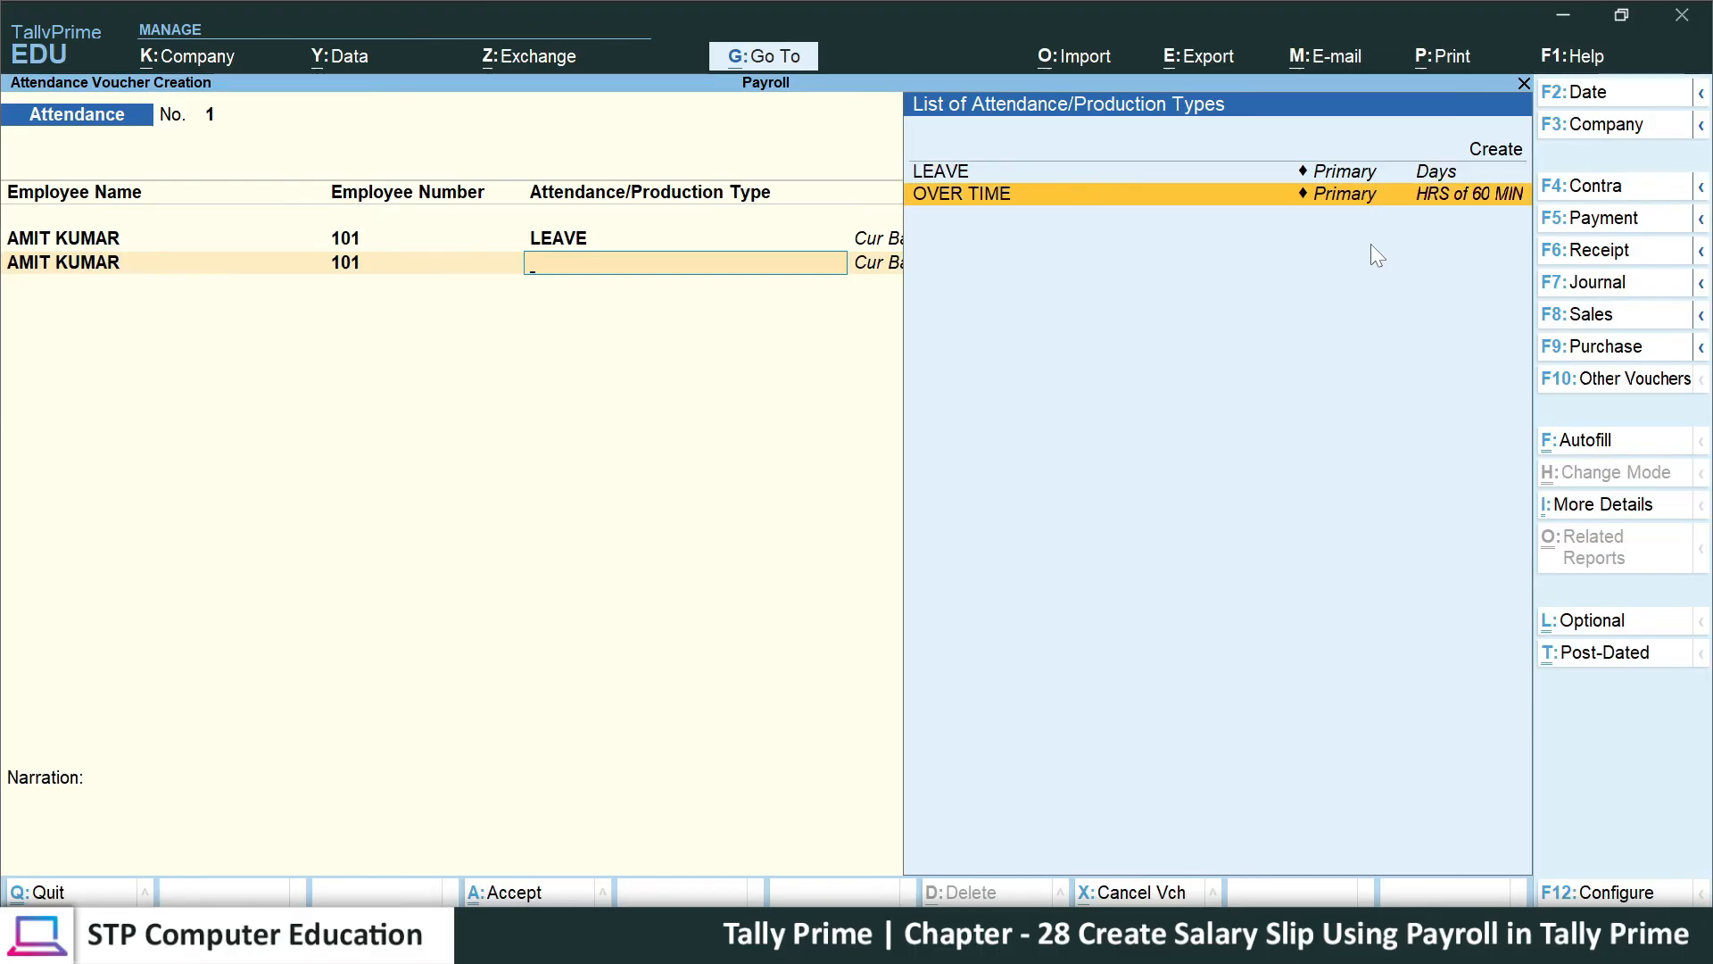
{"action": "key", "text": "Return"}
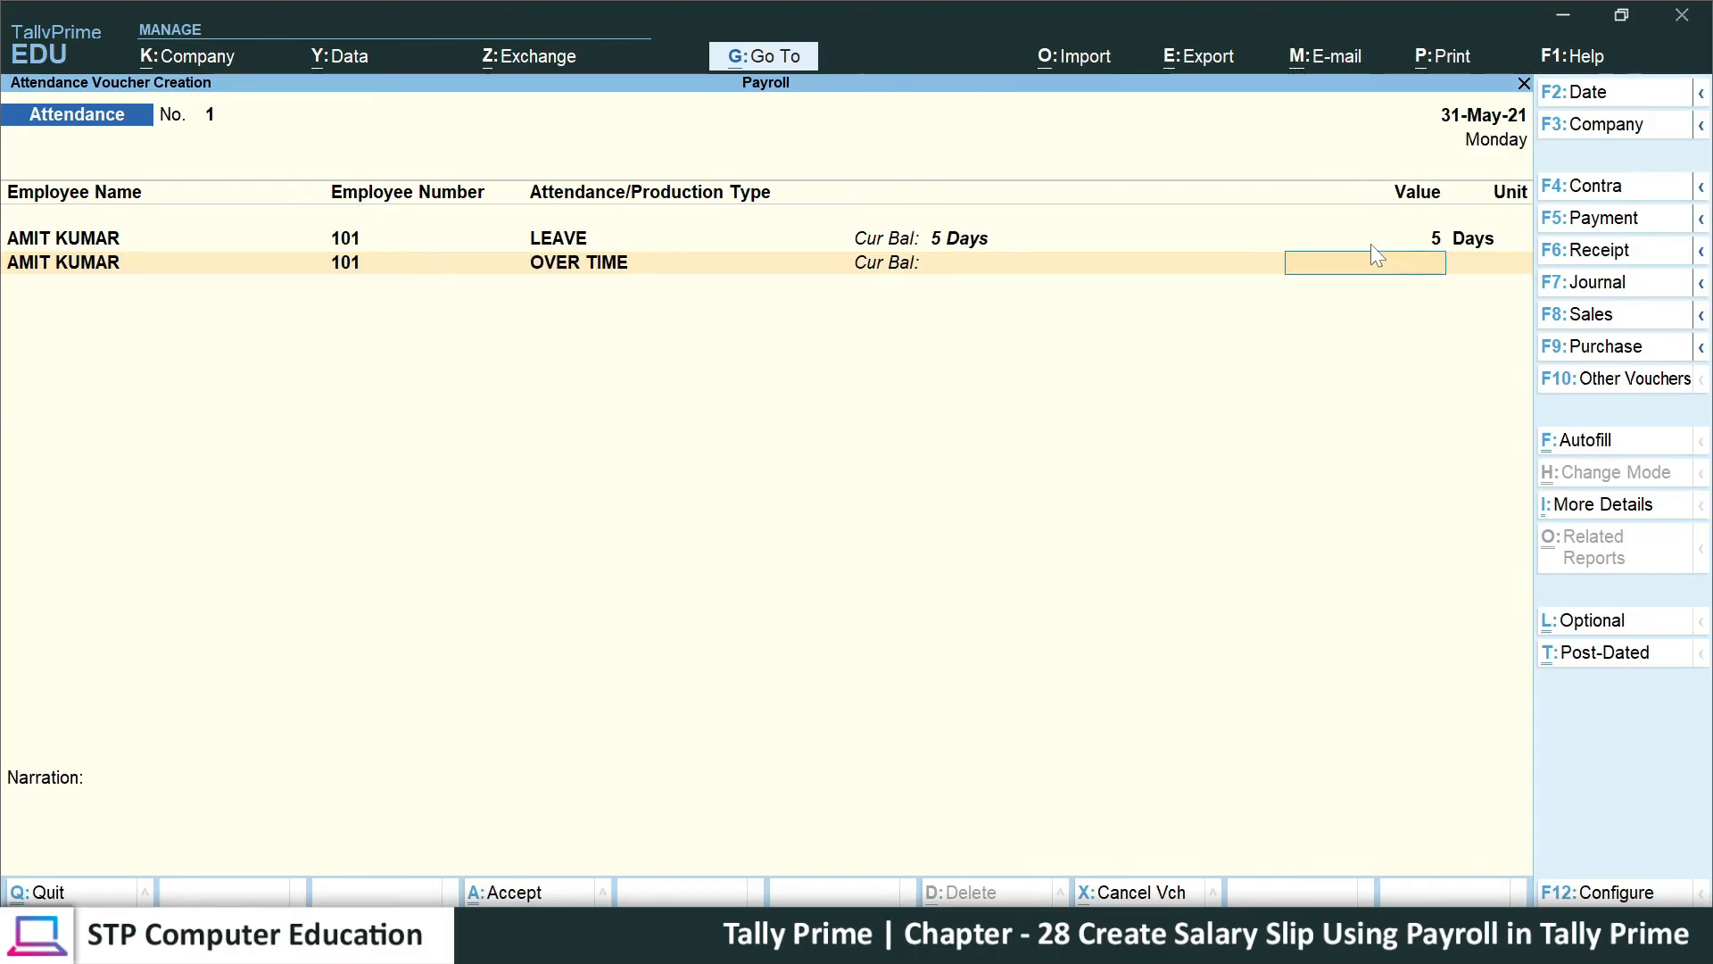
{"action": "type", "text": "50"}
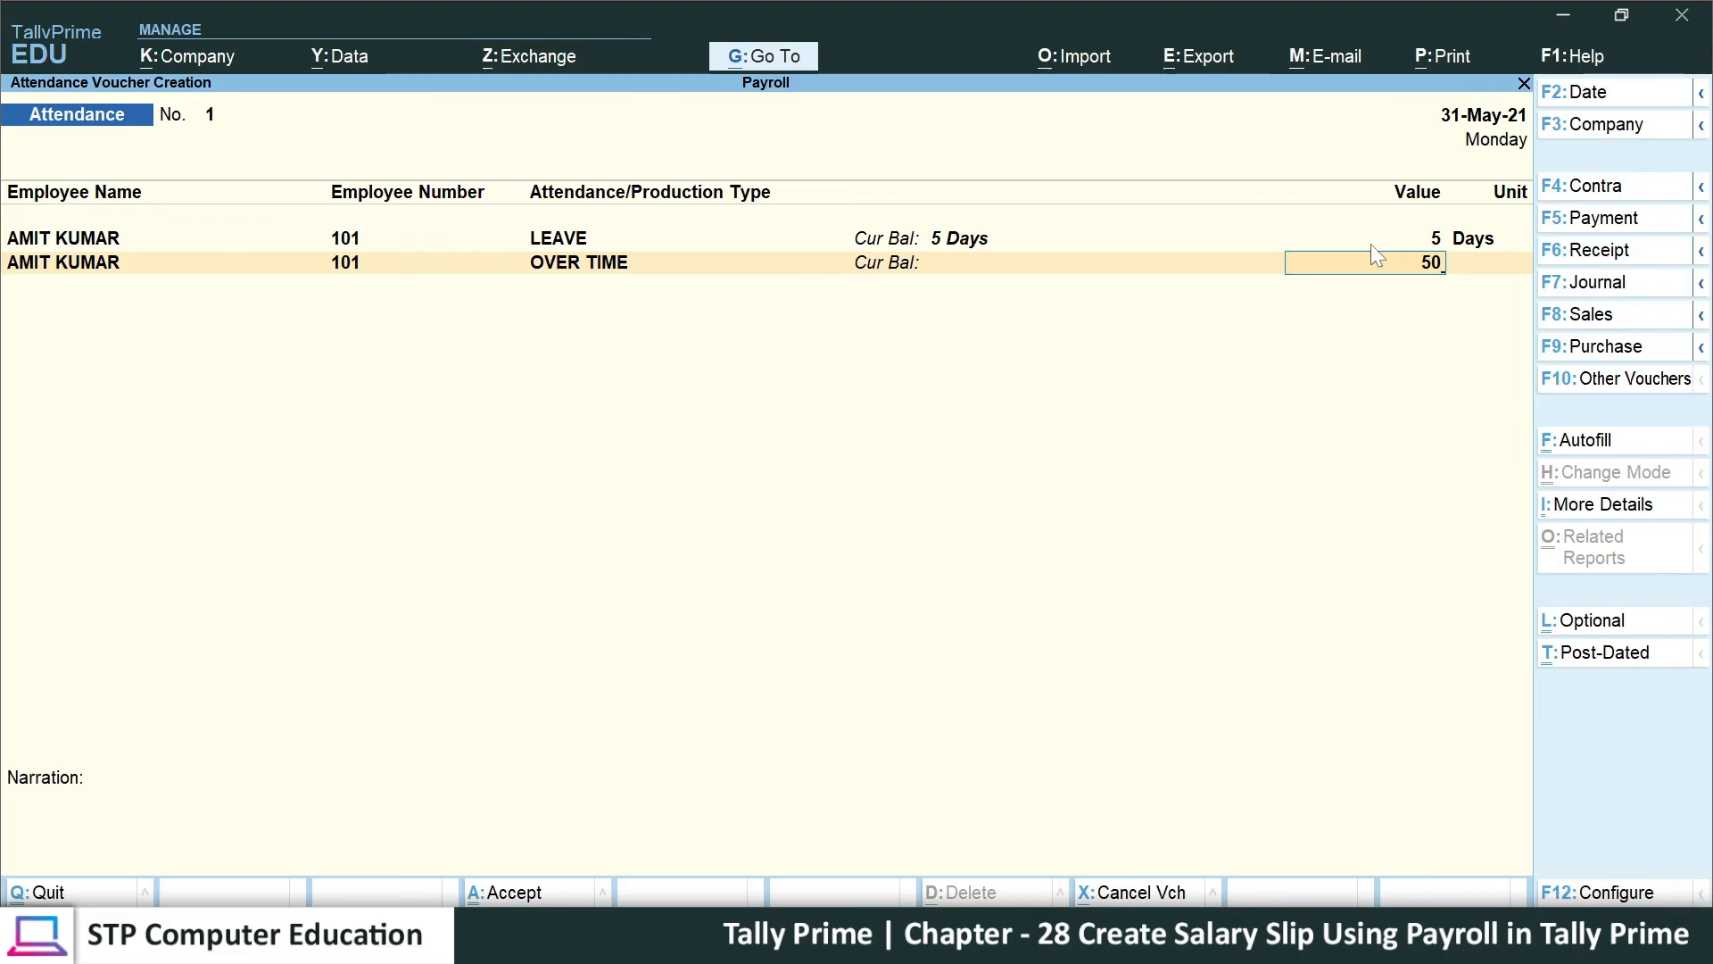
{"action": "key", "text": "Return"}
{"action": "key", "text": "Return"}
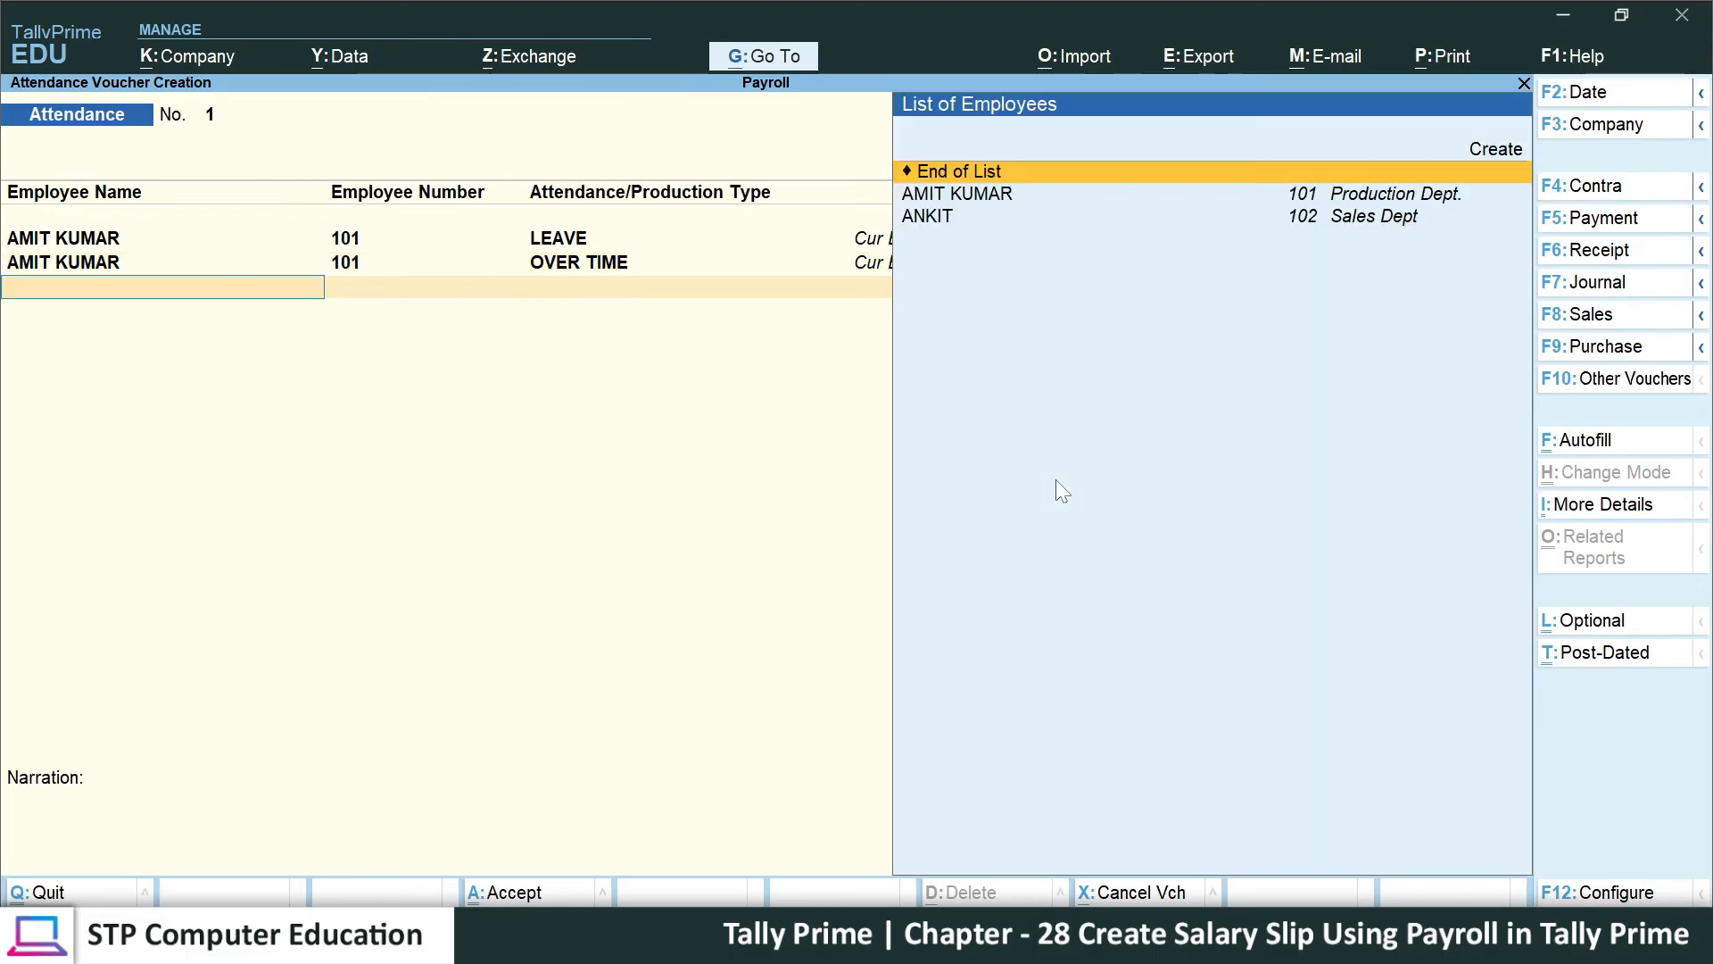
- Add a LEAVE entry of 3 days for the Sales Dept employee
{"action": "key", "text": "Down"}
{"action": "key", "text": "Down"}
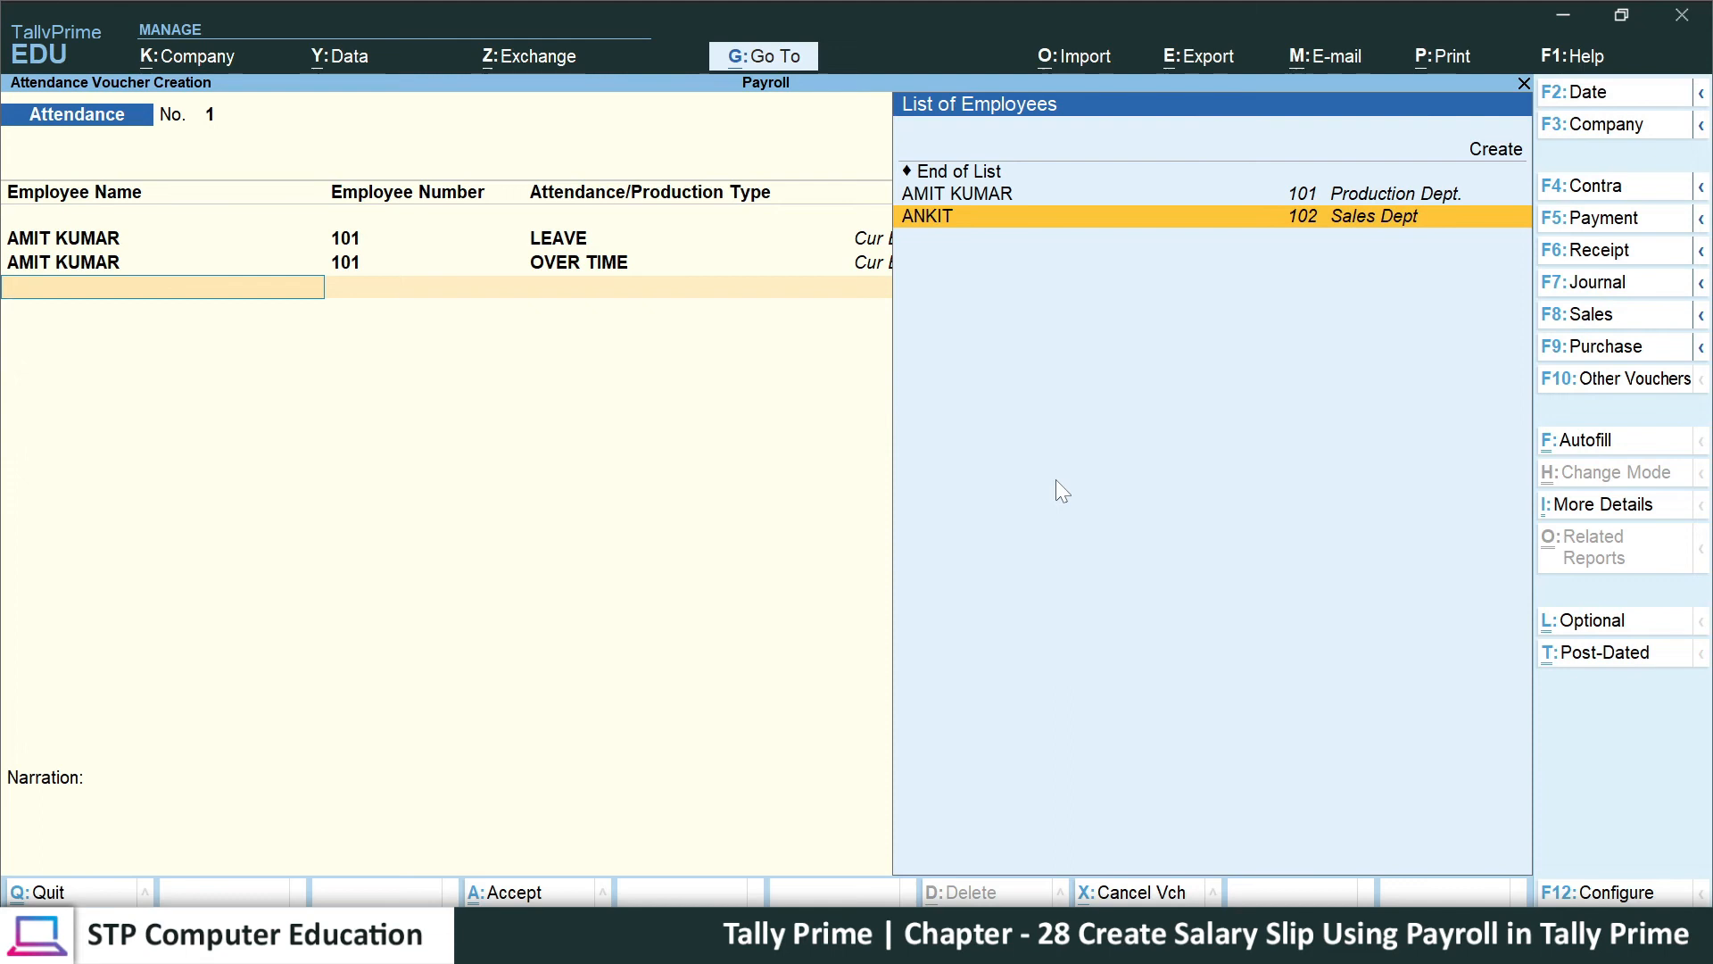
{"action": "key", "text": "Return"}
{"action": "key", "text": "Return"}
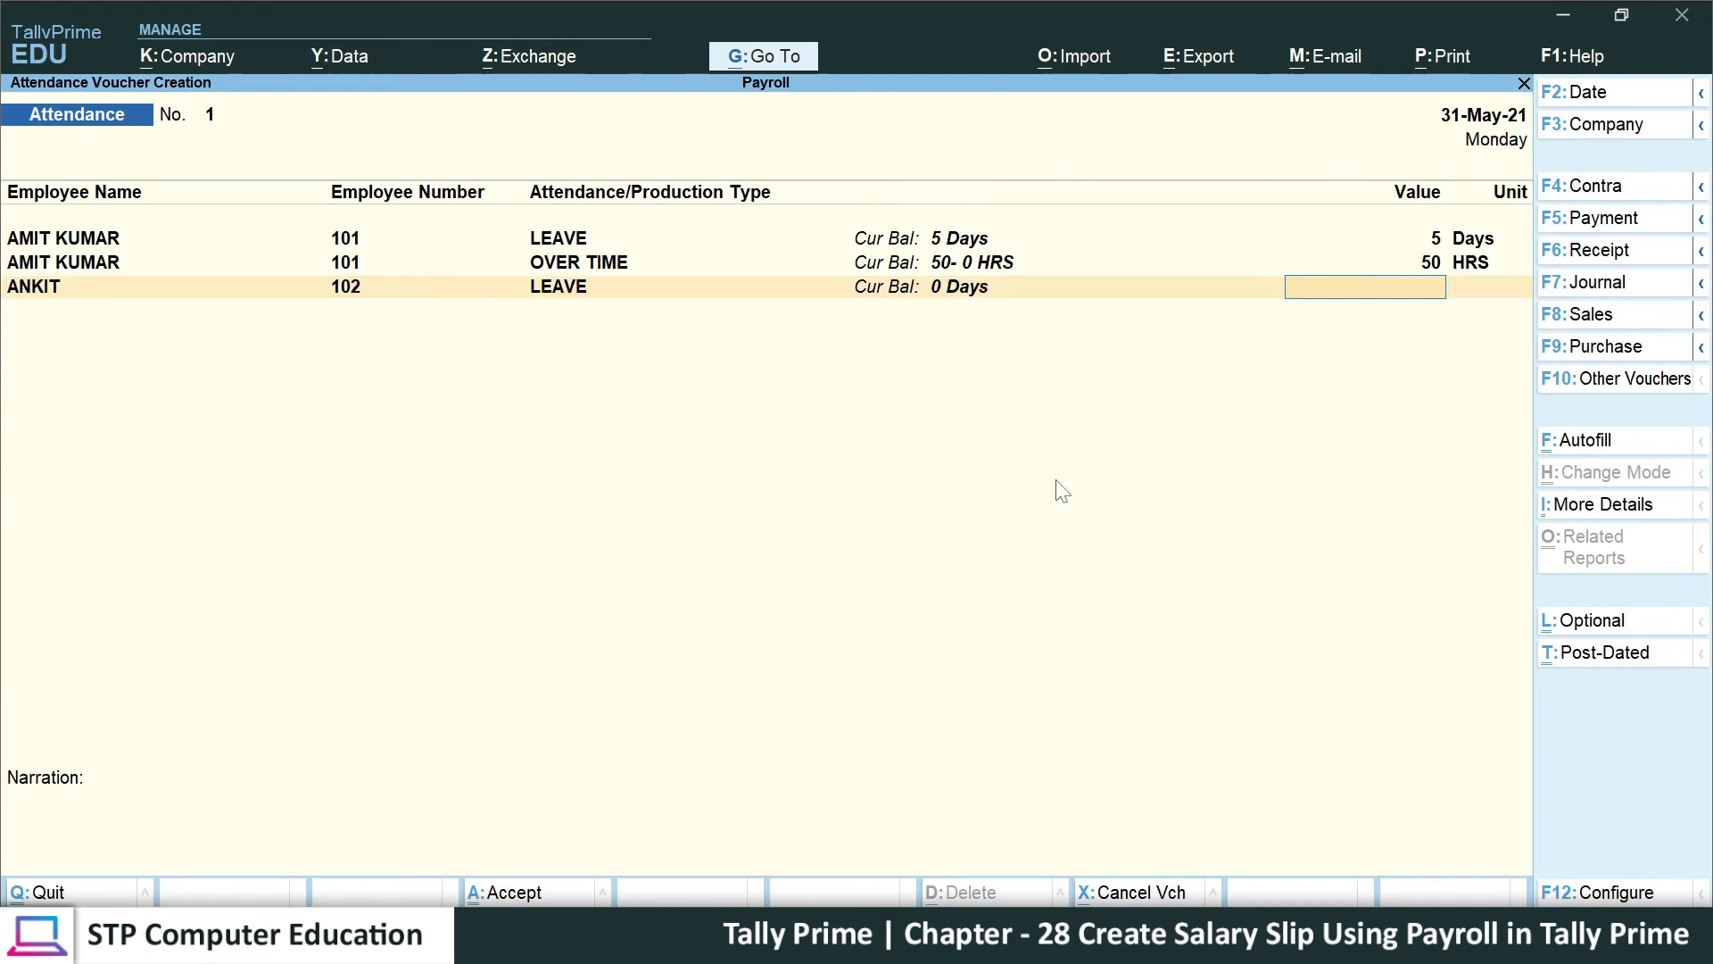
{"action": "type", "text": "5"}
{"action": "key", "text": "Return"}
- Add an OVER TIME entry of 30 HRS for the Sales Dept employee
{"action": "key", "text": "Down"}
{"action": "key", "text": "Down"}
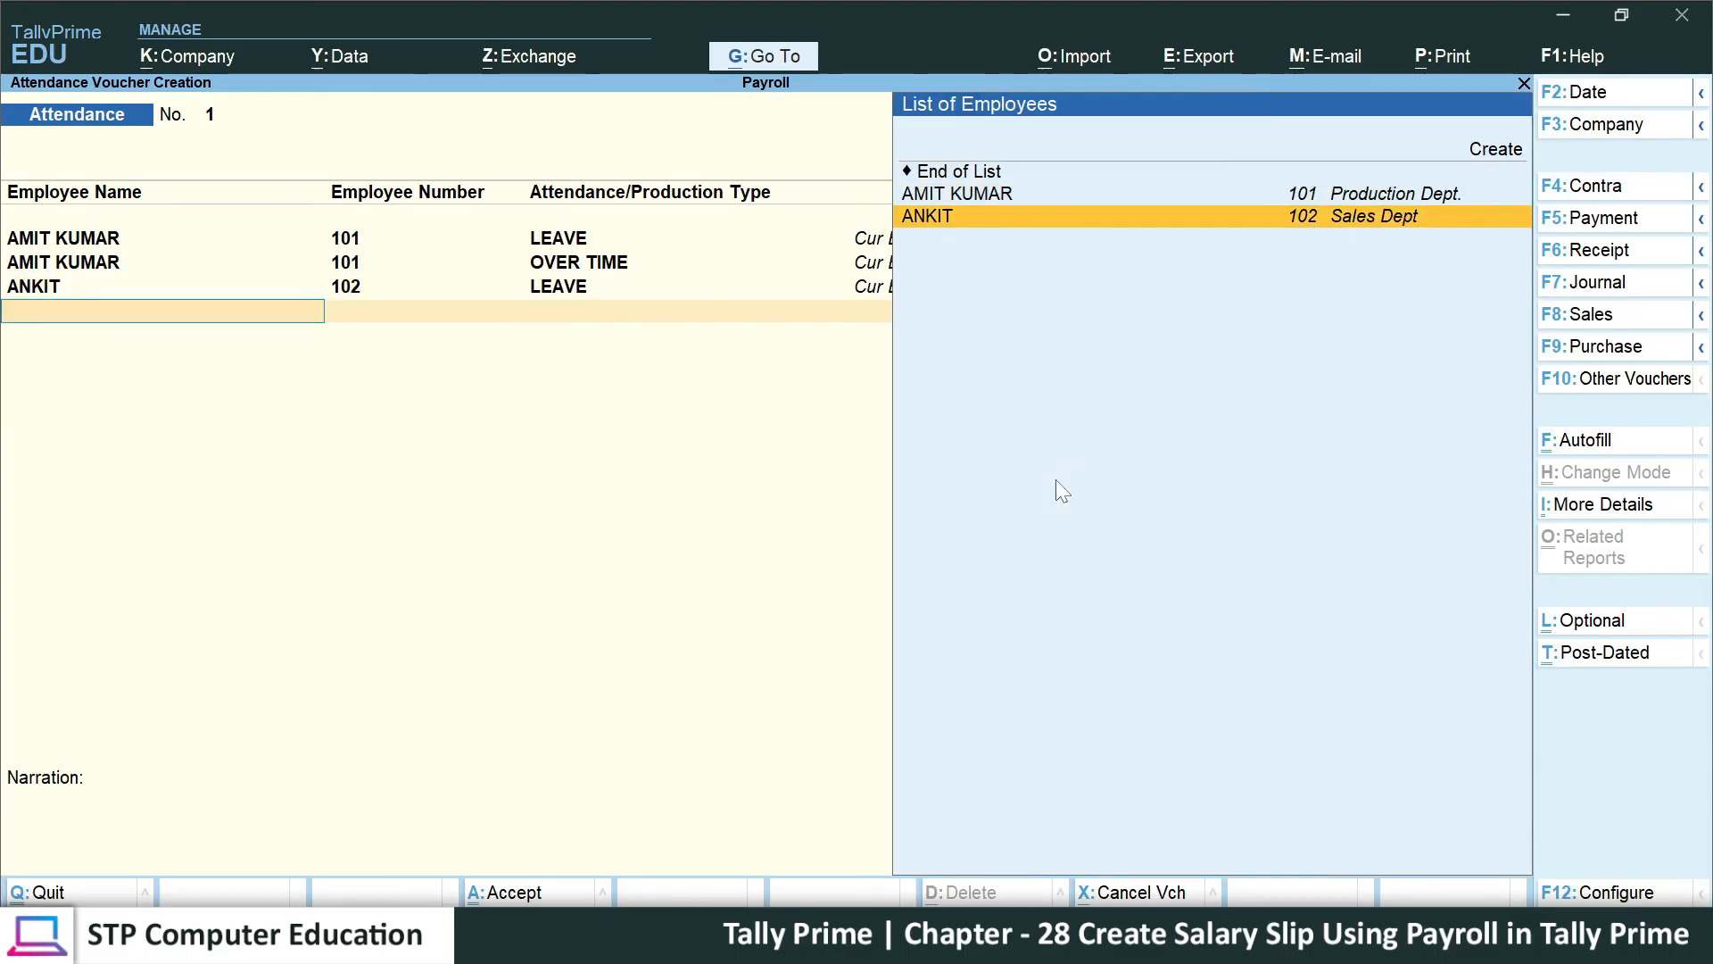
{"action": "key", "text": "Return"}
{"action": "key", "text": "Down"}
{"action": "key", "text": "Return"}
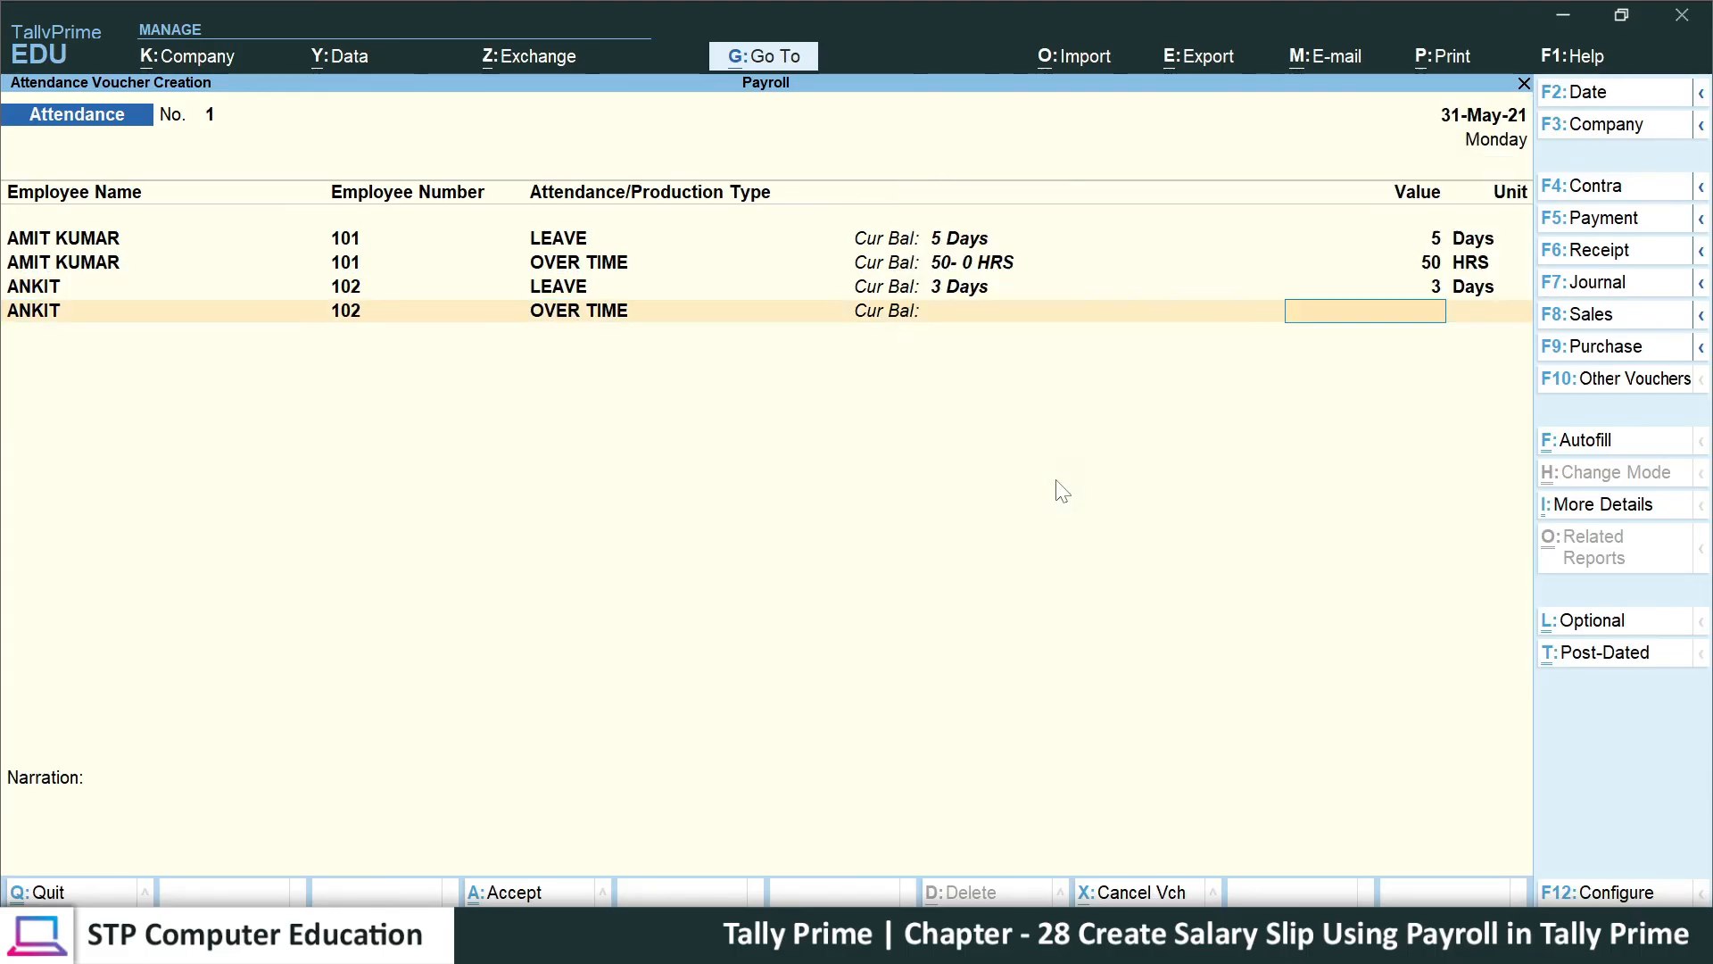
{"action": "type", "text": "30"}
{"action": "key", "text": "Return"}
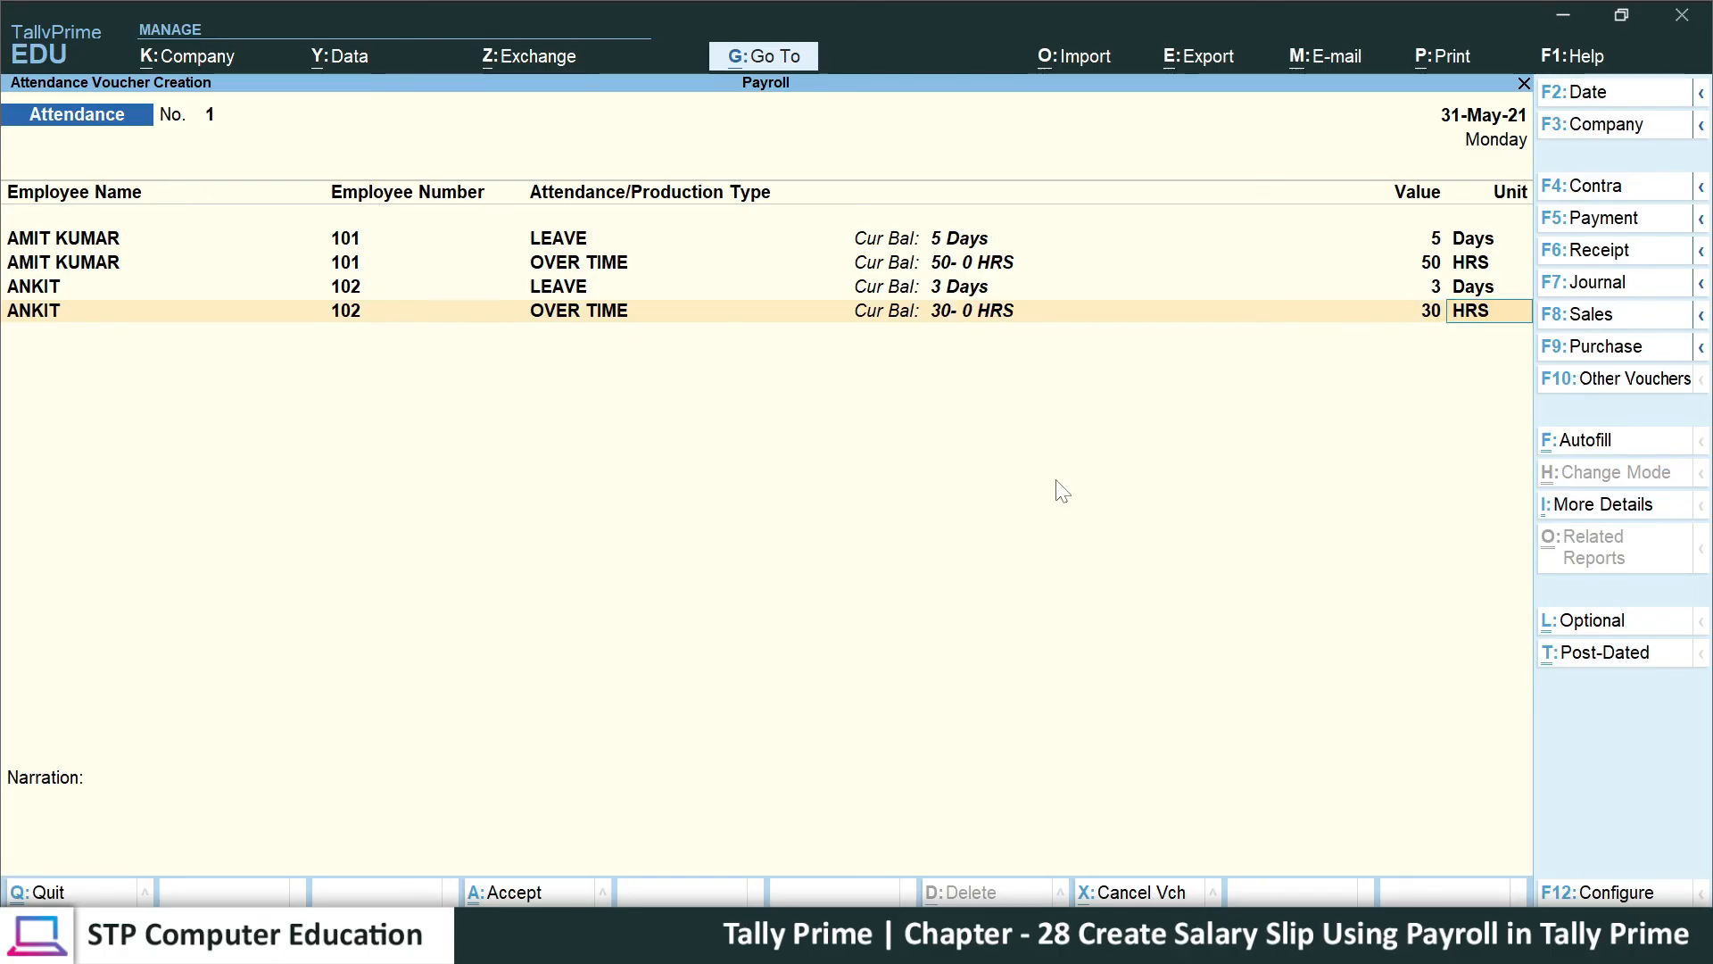
{"action": "key", "text": "Return"}
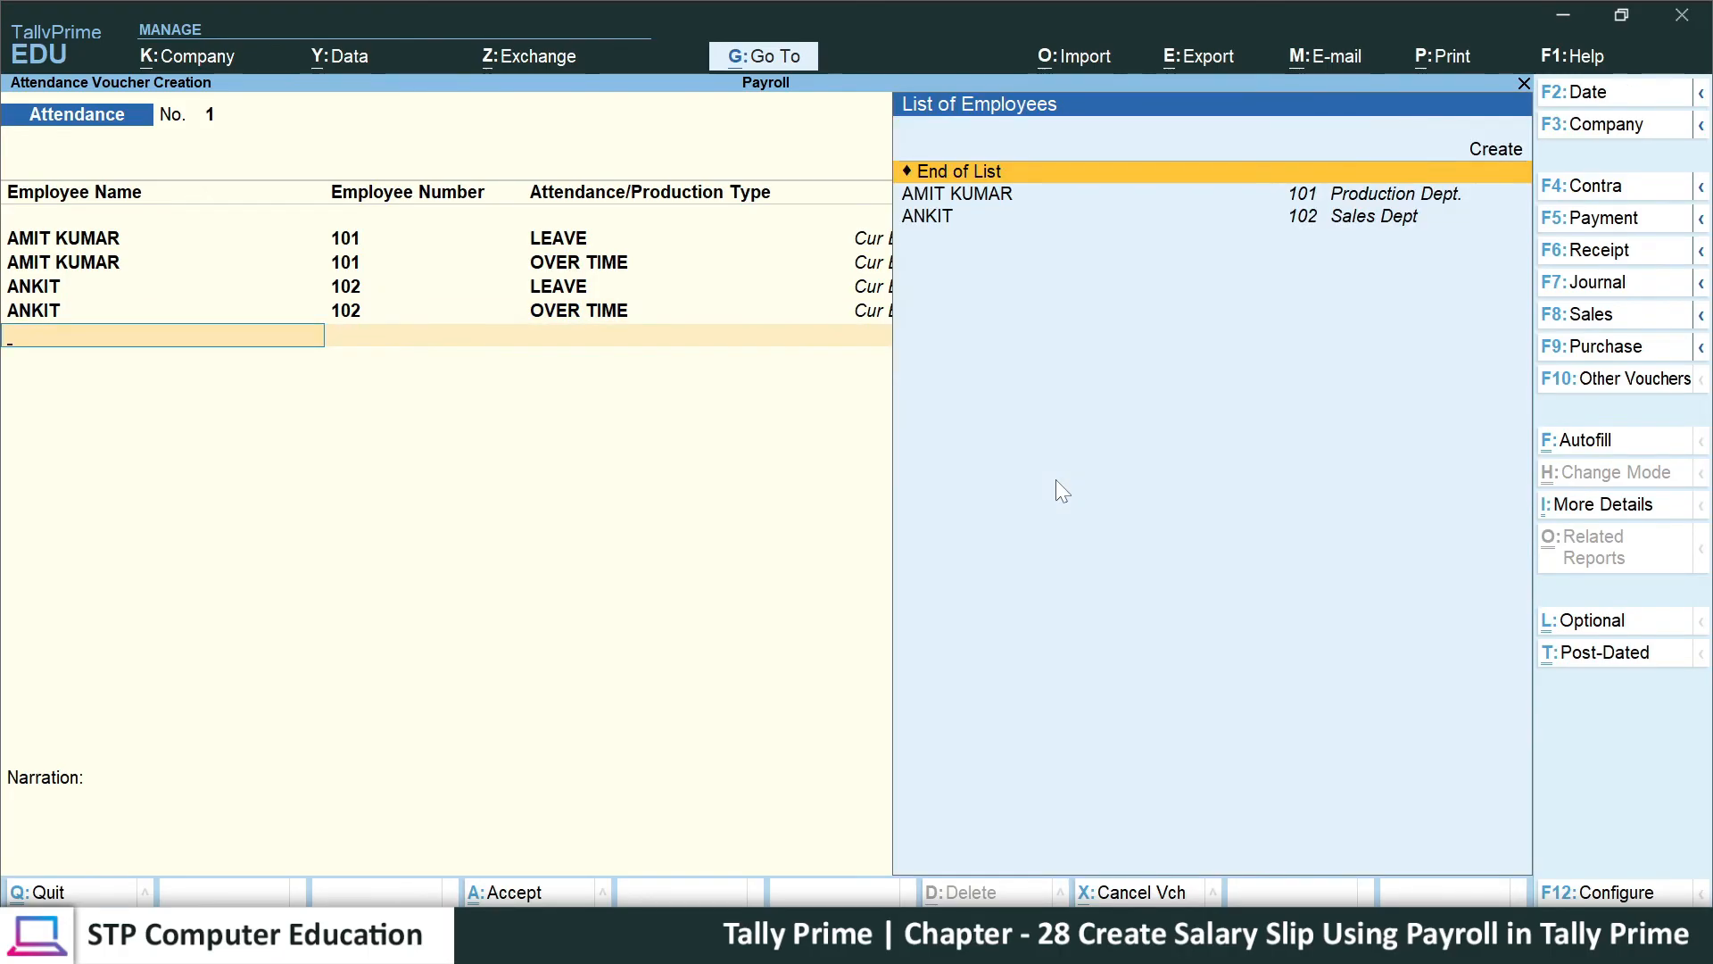
- End the employee list, leave the narration blank and save the attendance voucher
{"action": "key", "text": "Return"}
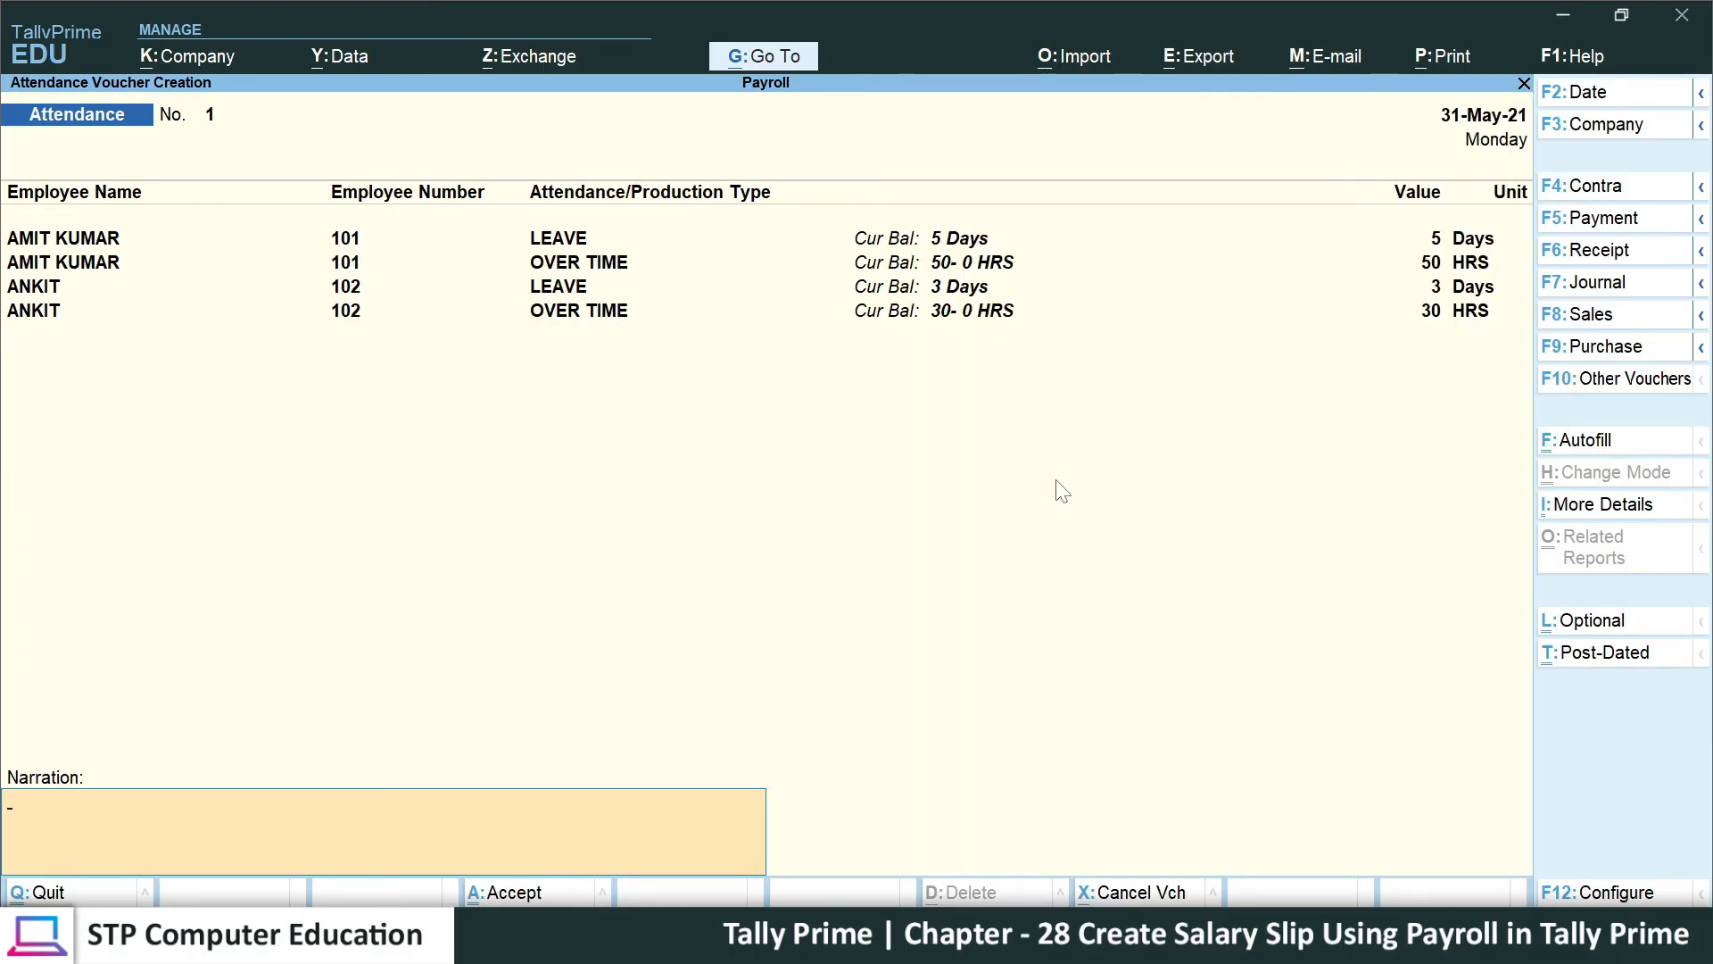
{"action": "key", "text": "Return"}
{"action": "key", "text": "Return"}
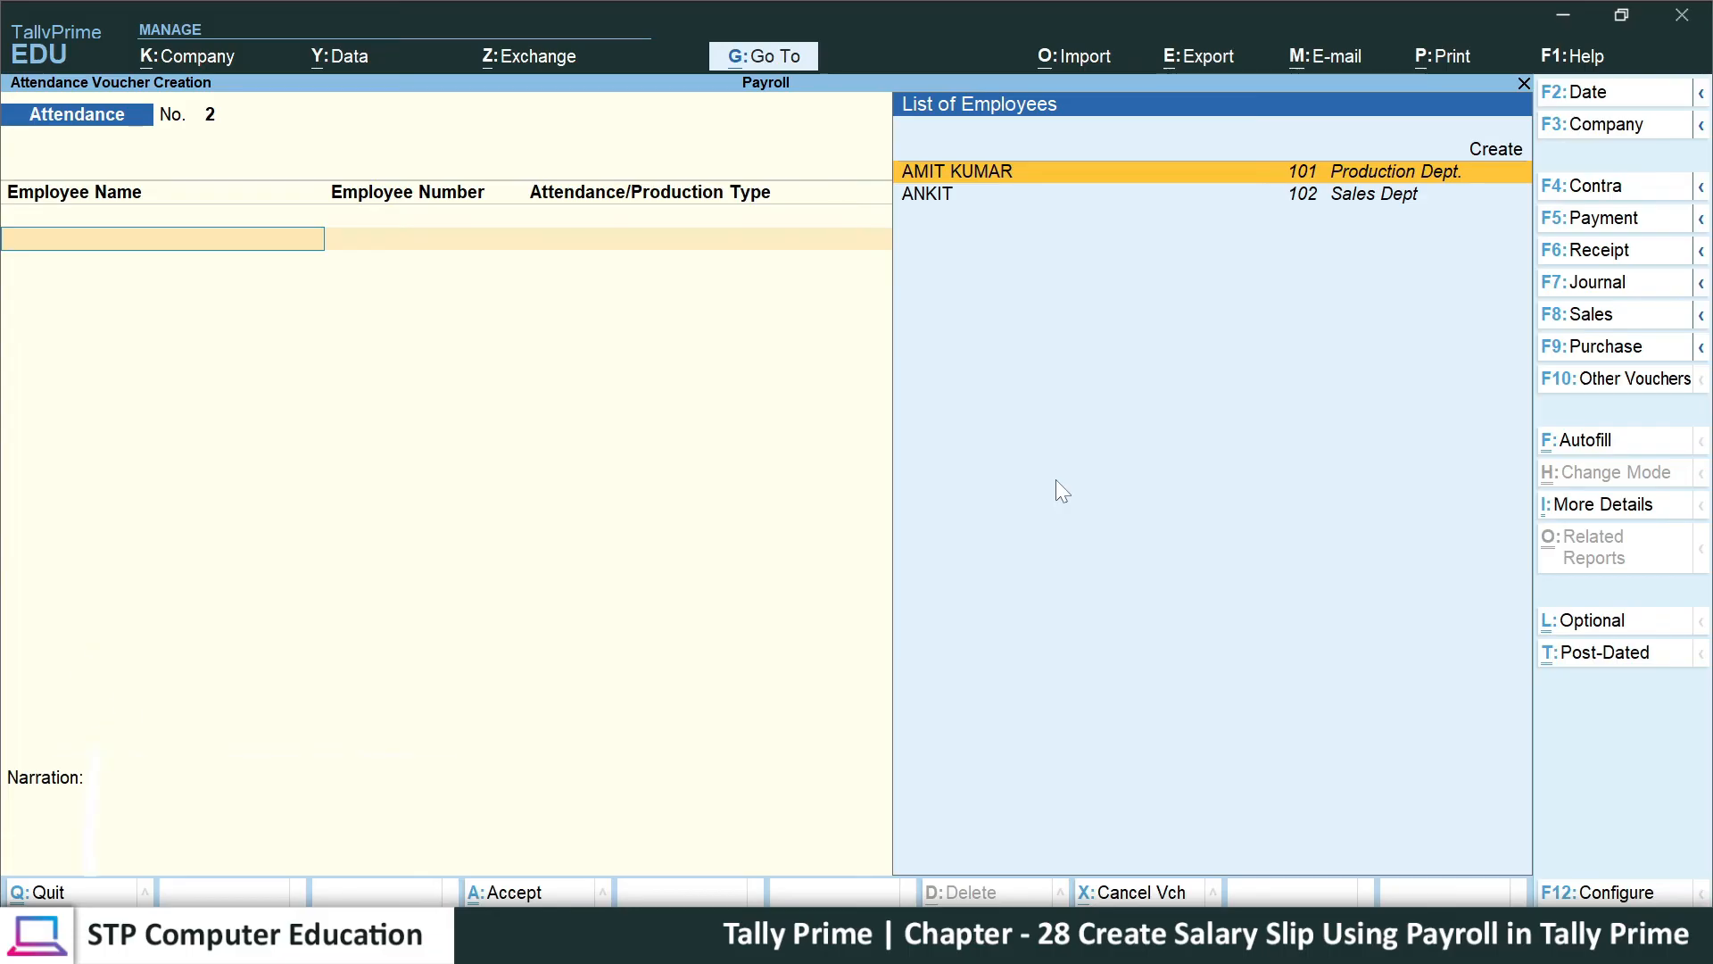
- Switch to a Payroll voucher and start an autofill with Payroll Autofill as the transaction type
{"action": "key", "text": "ctrl+F4"}
{"action": "key", "text": "ctrl+F4"}
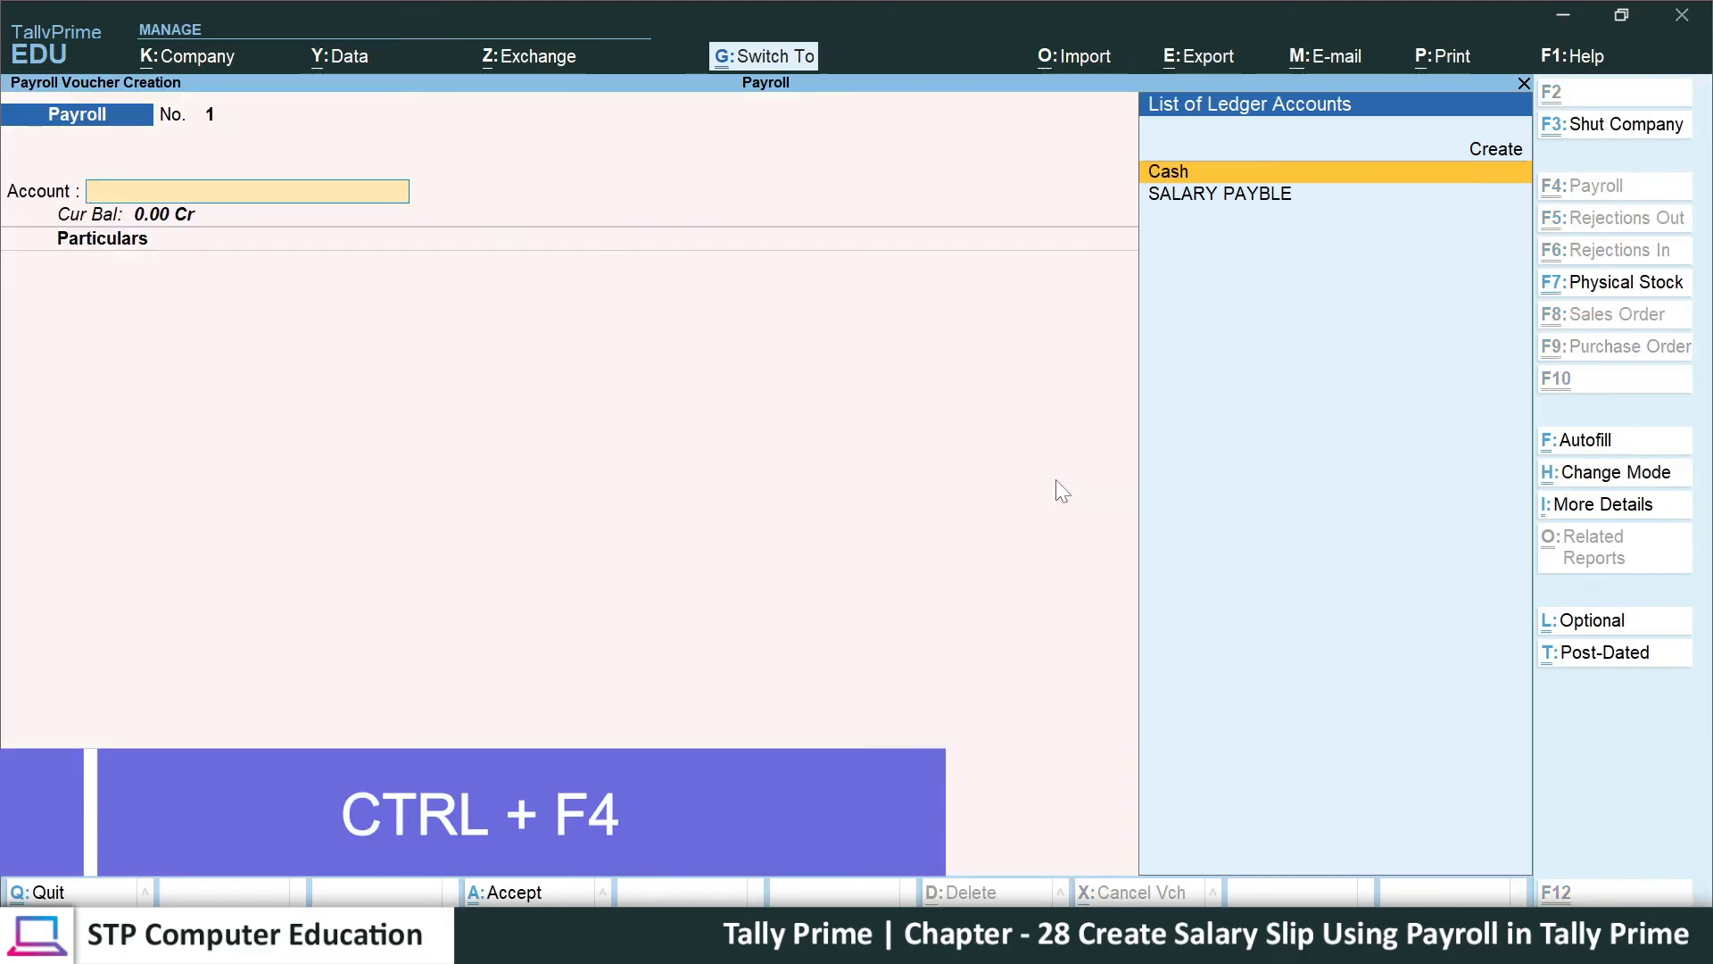
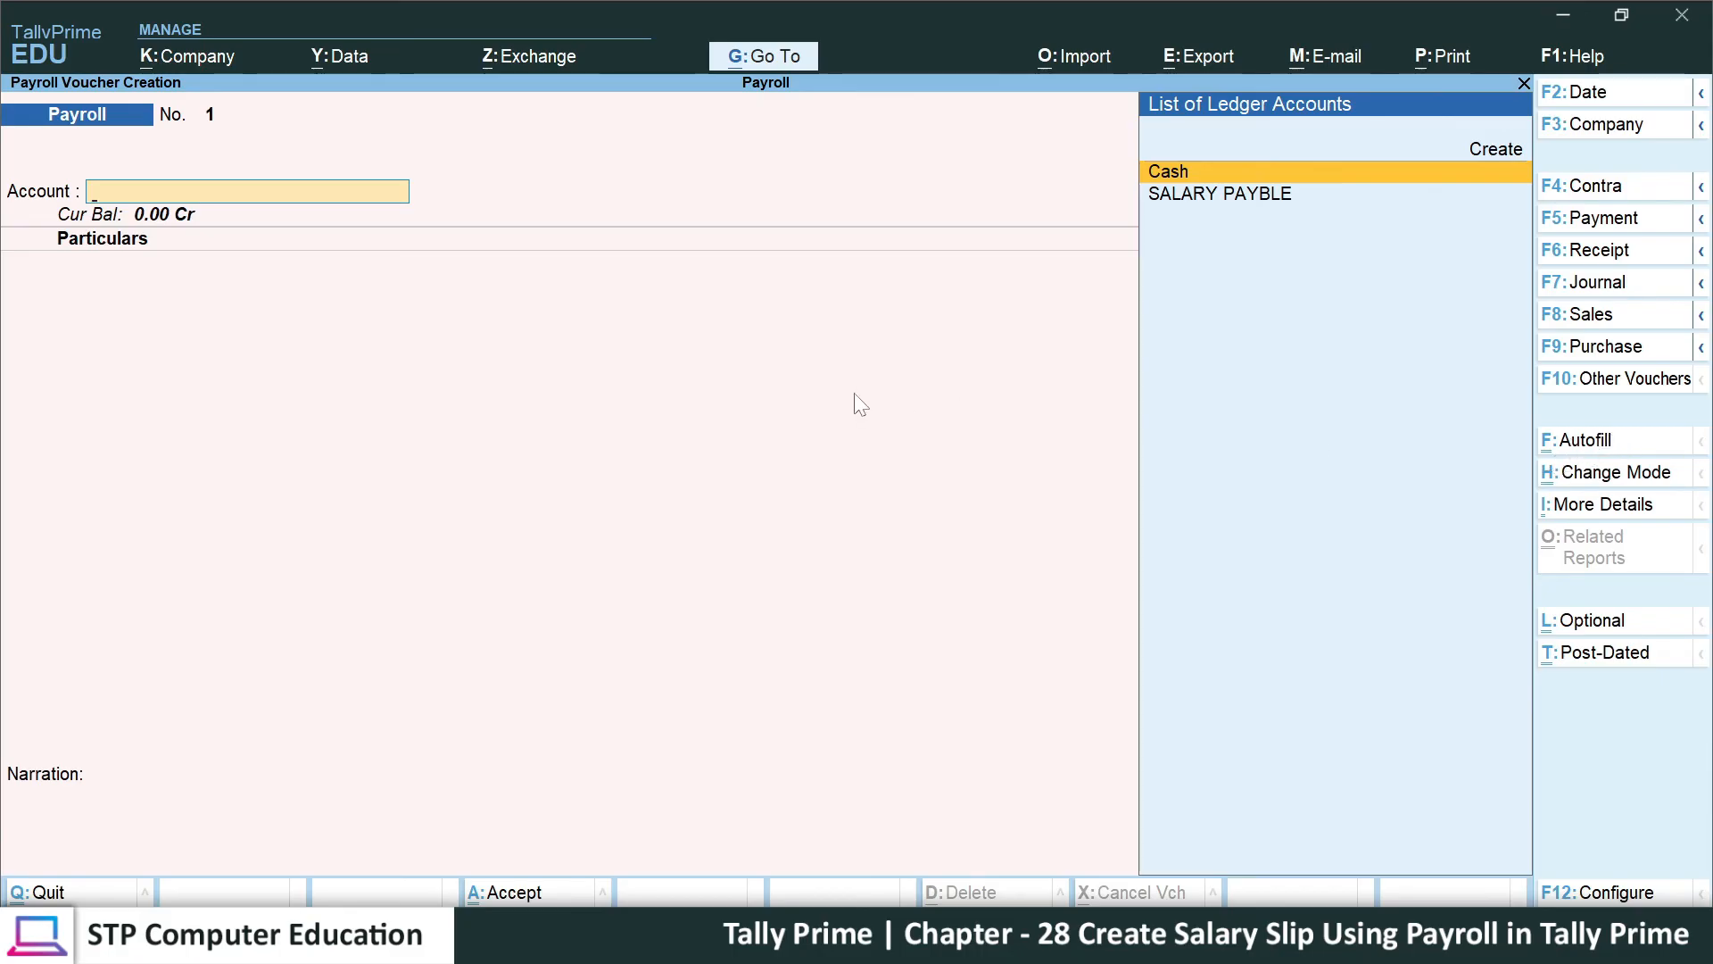
{"action": "key", "text": "ctrl"}
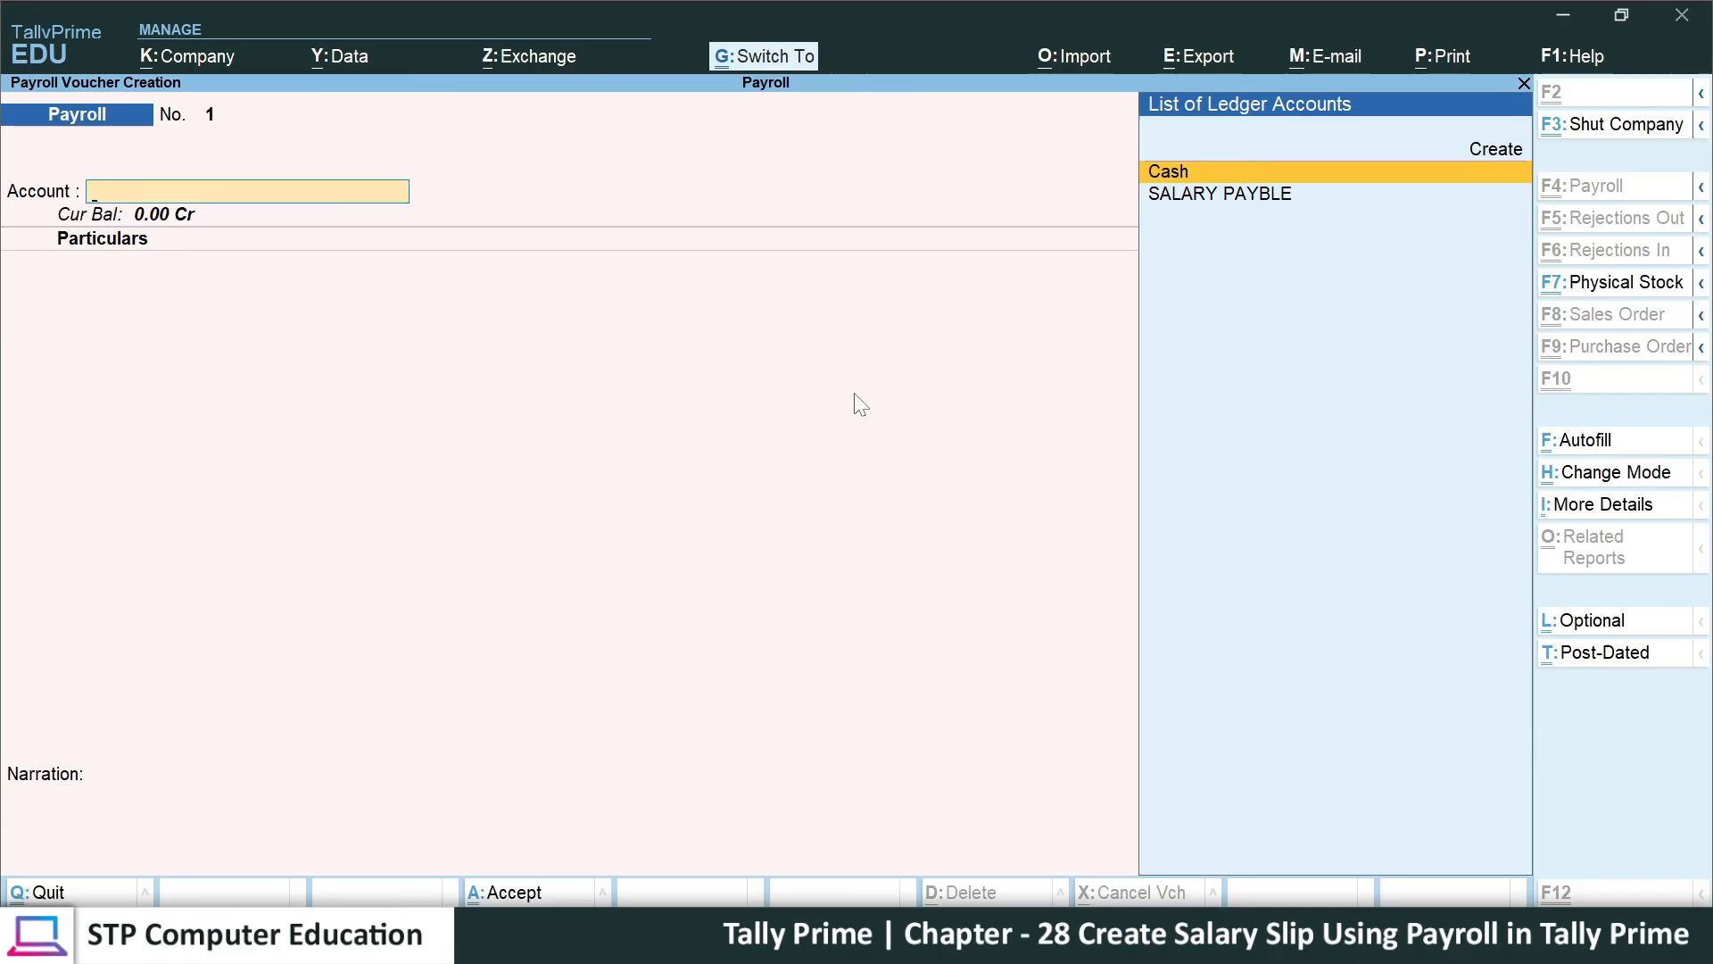
{"action": "key", "text": "ctrl+f"}
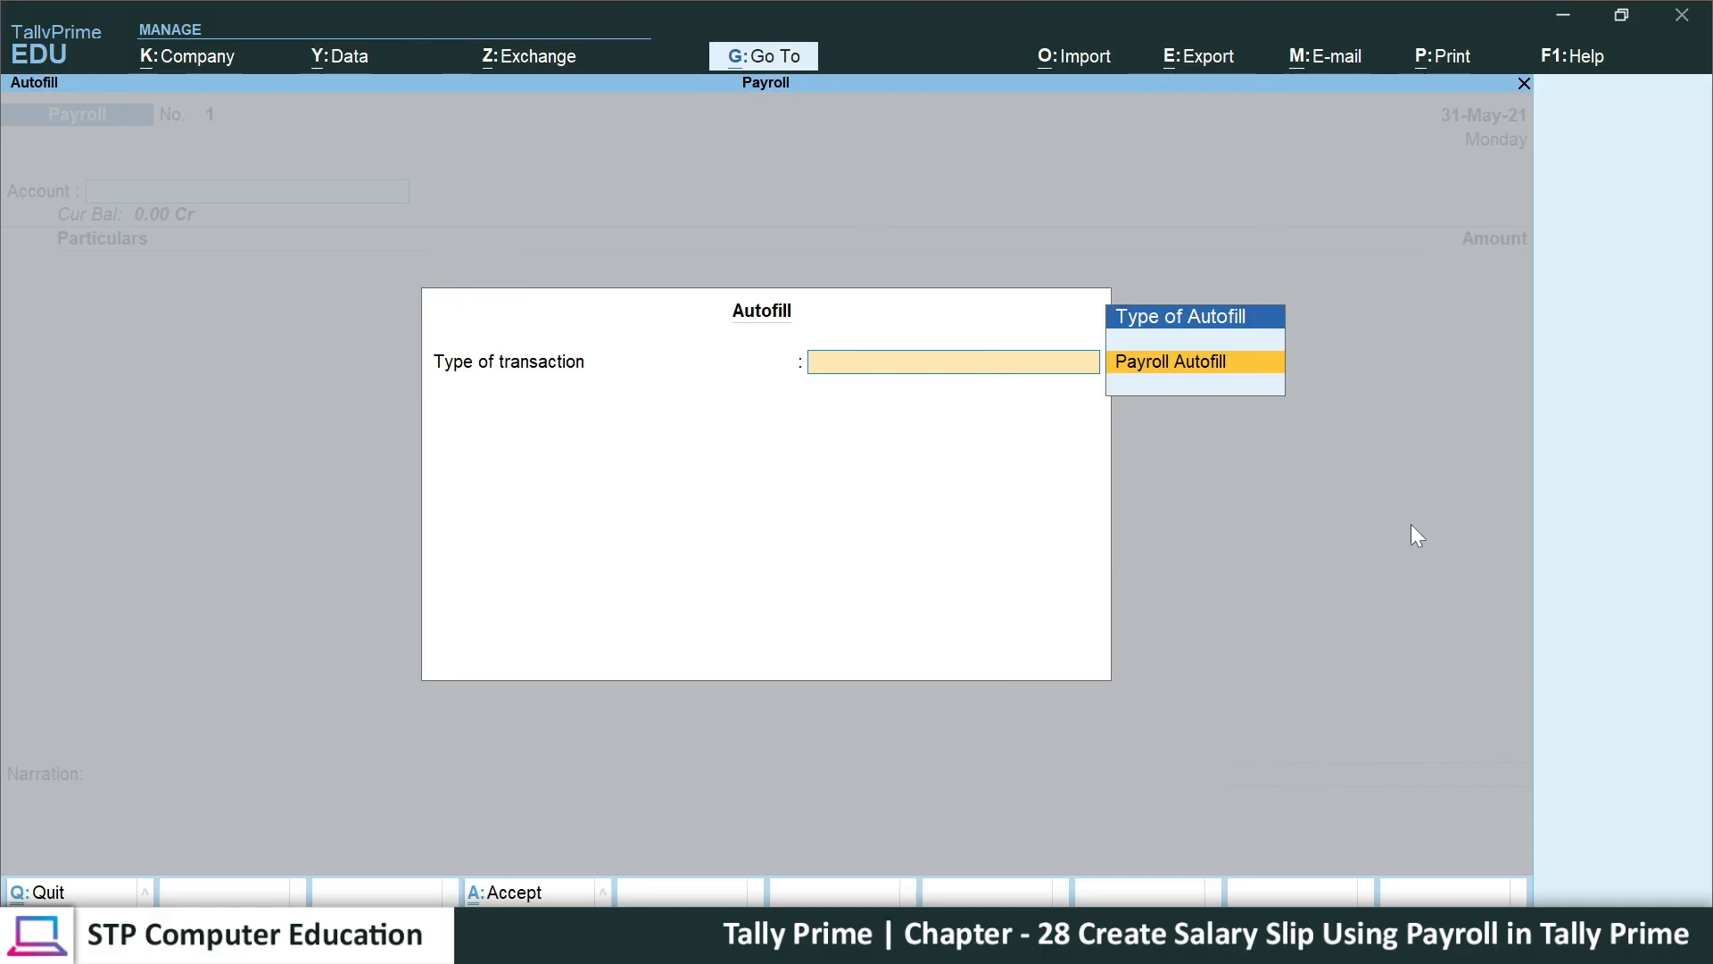
{"action": "key", "text": "Return"}
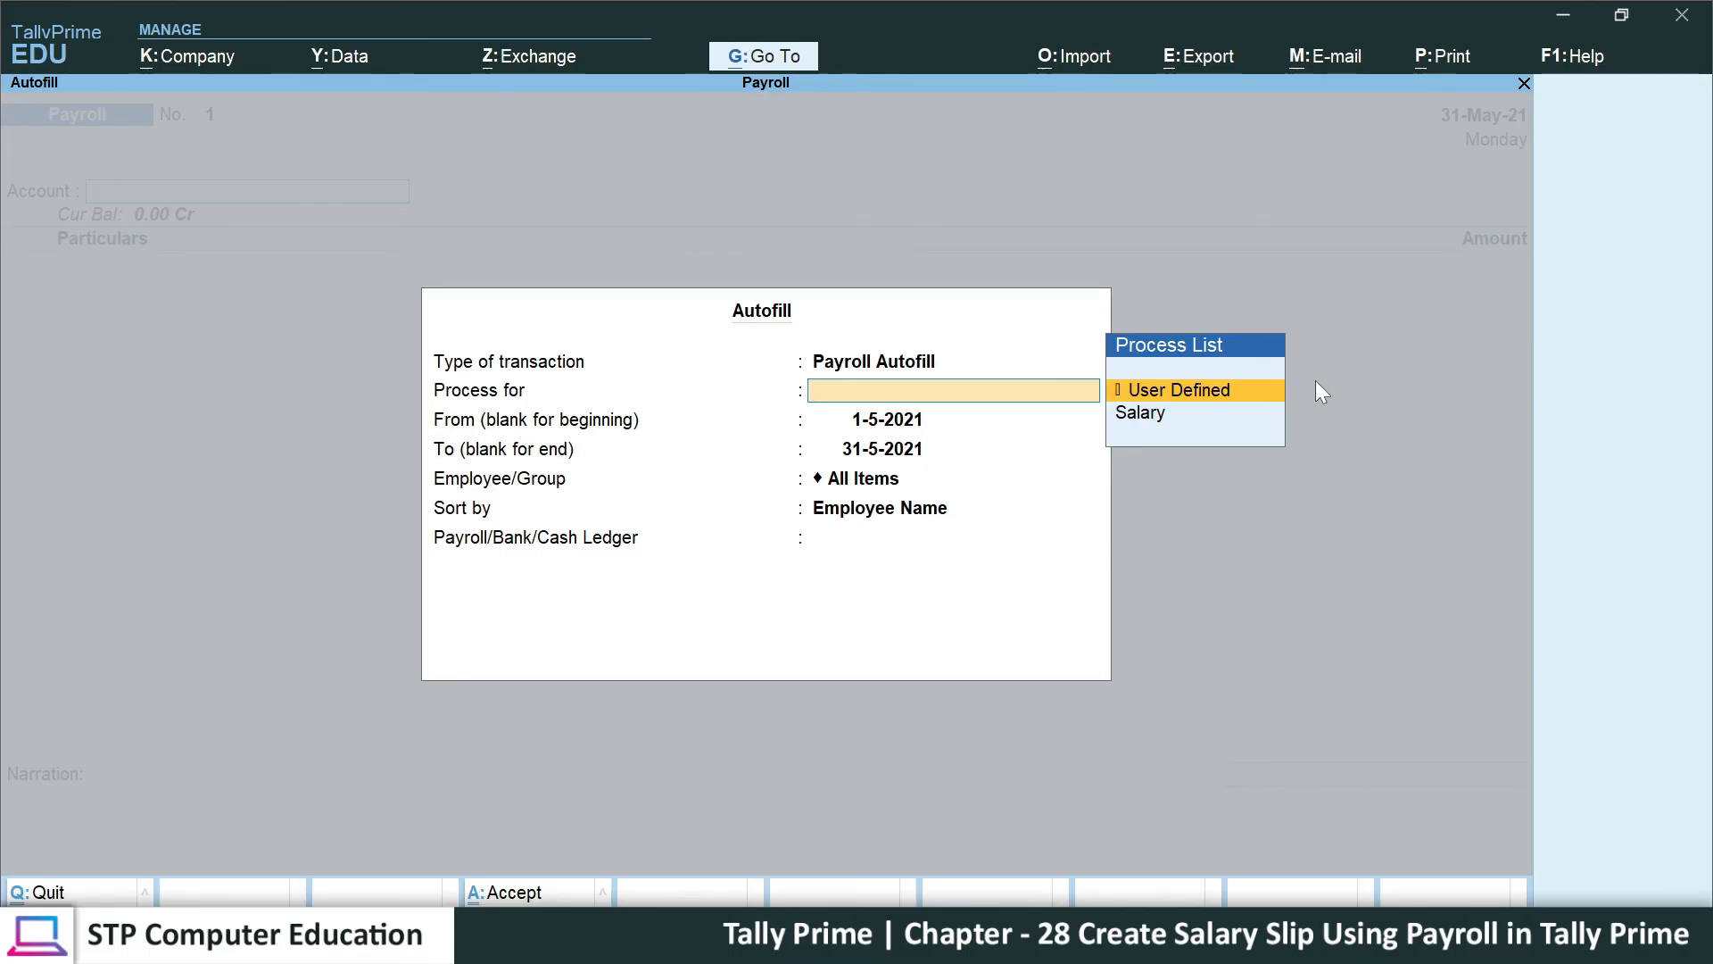
- Autofill the voucher for User Defined from 1-5-2021 to 31-5-2021, All Items, sorted by Employee Name, with the SALARY PAYBLE ledger
{"action": "key", "text": "Return"}
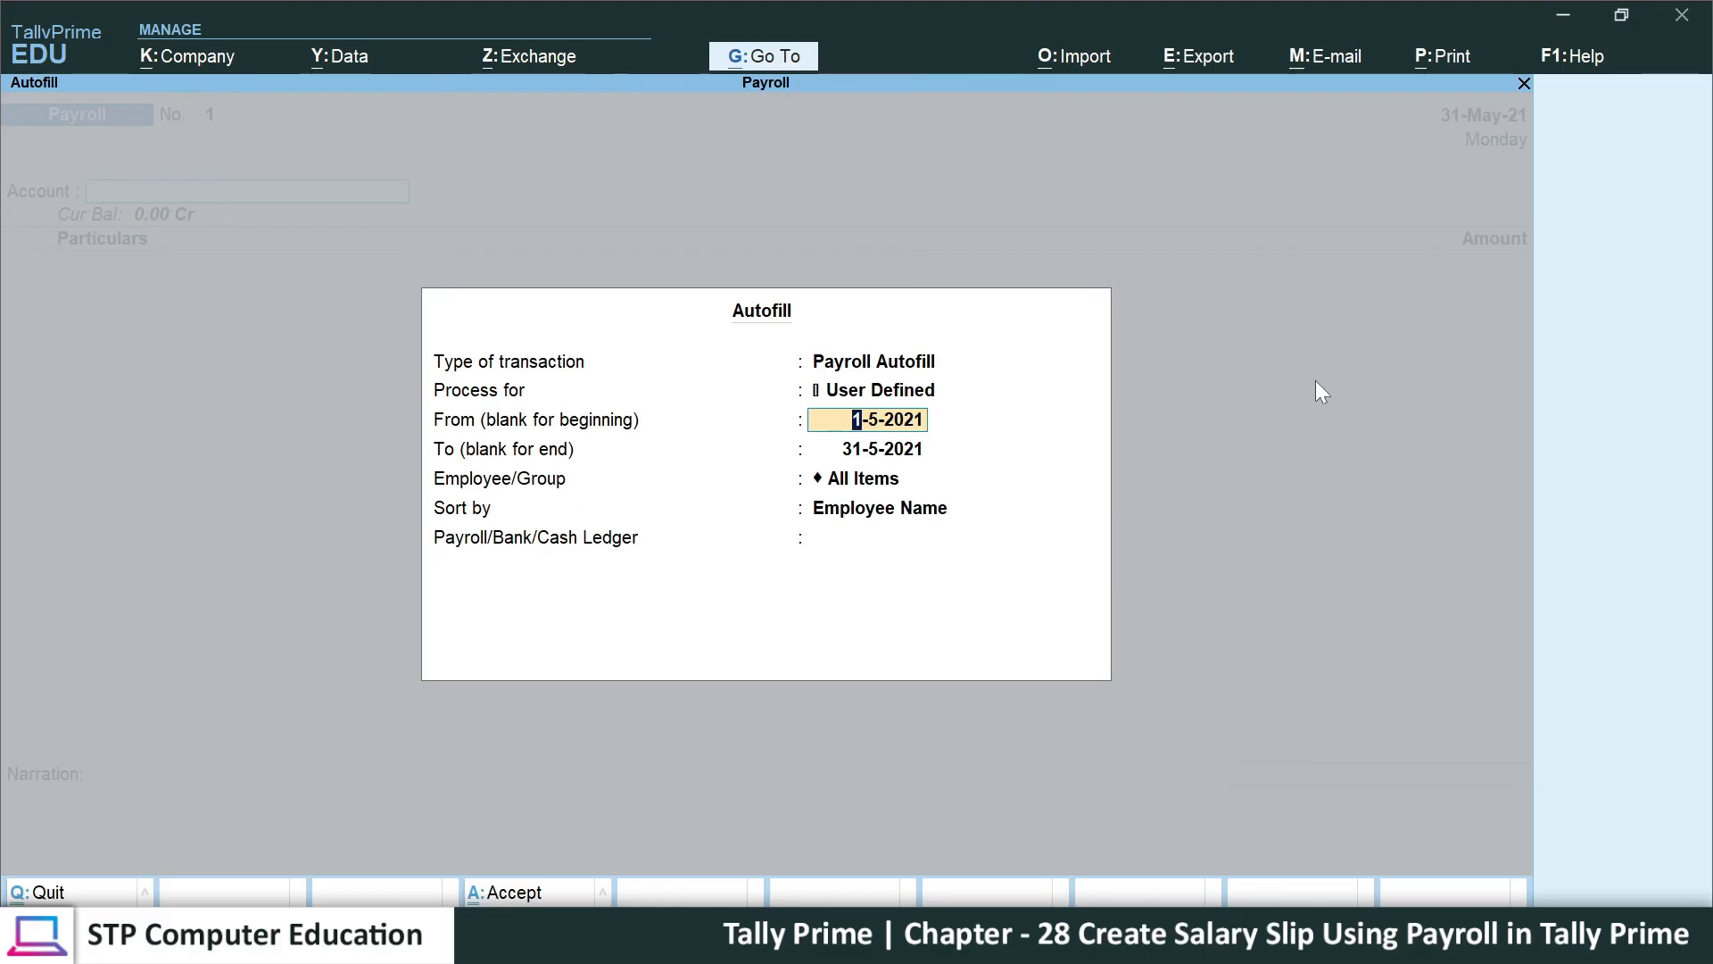
{"action": "key", "text": "Return"}
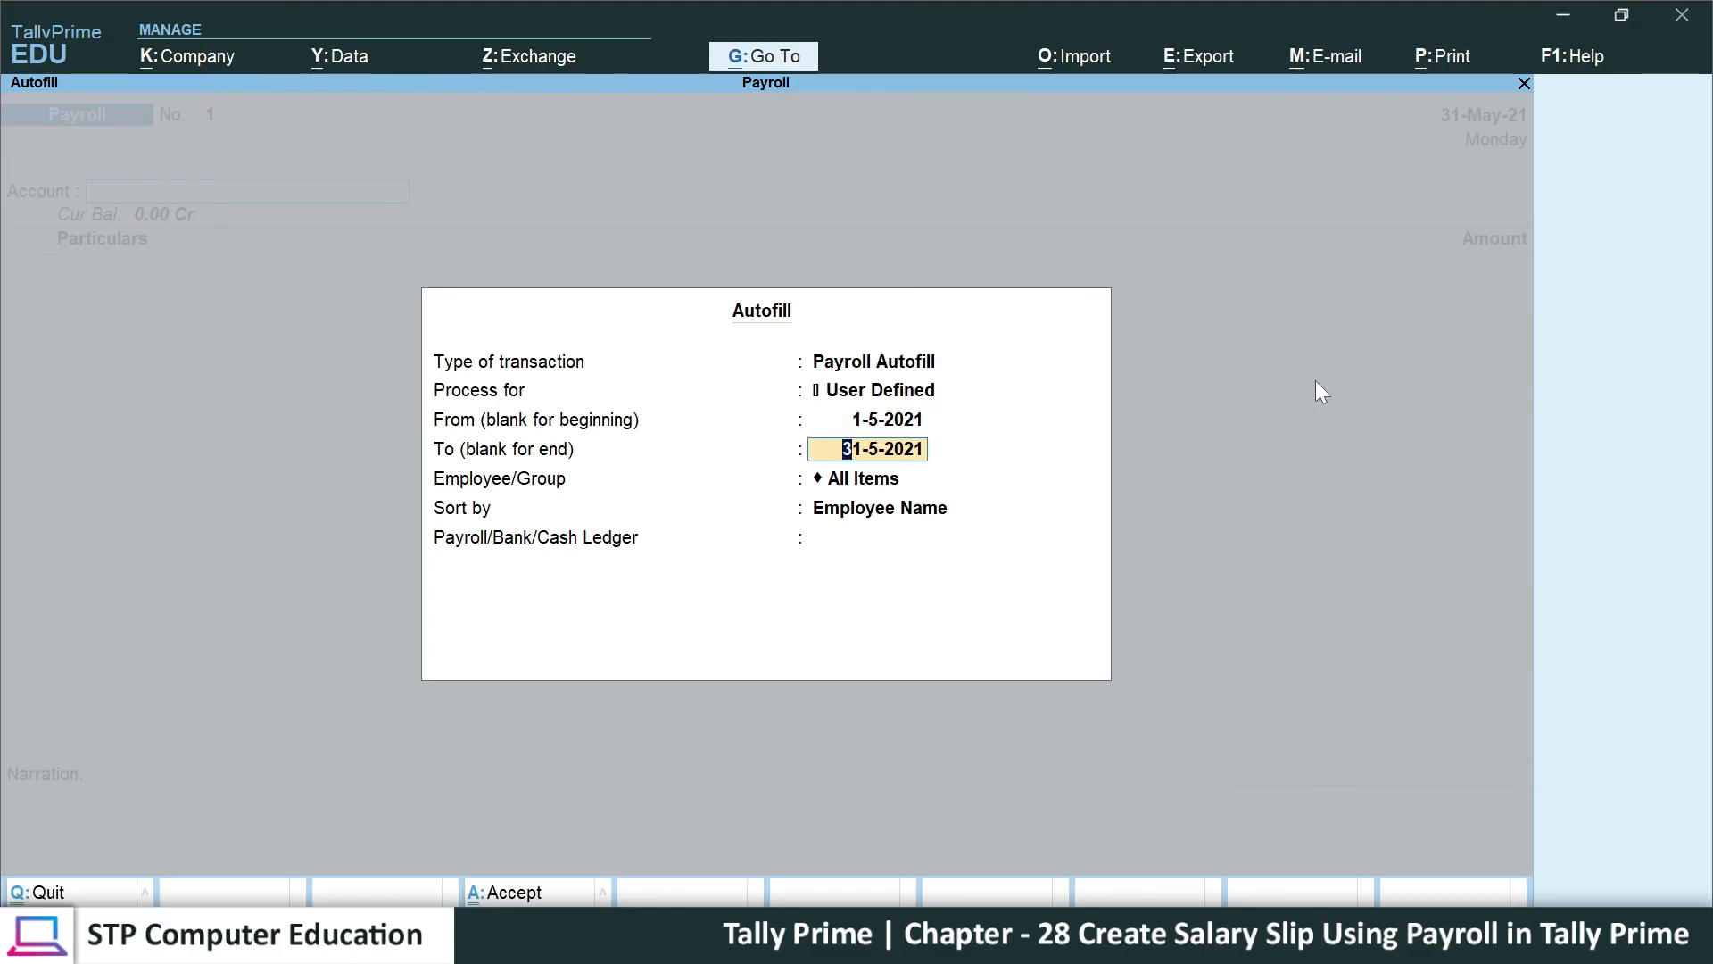
{"action": "key", "text": "Return"}
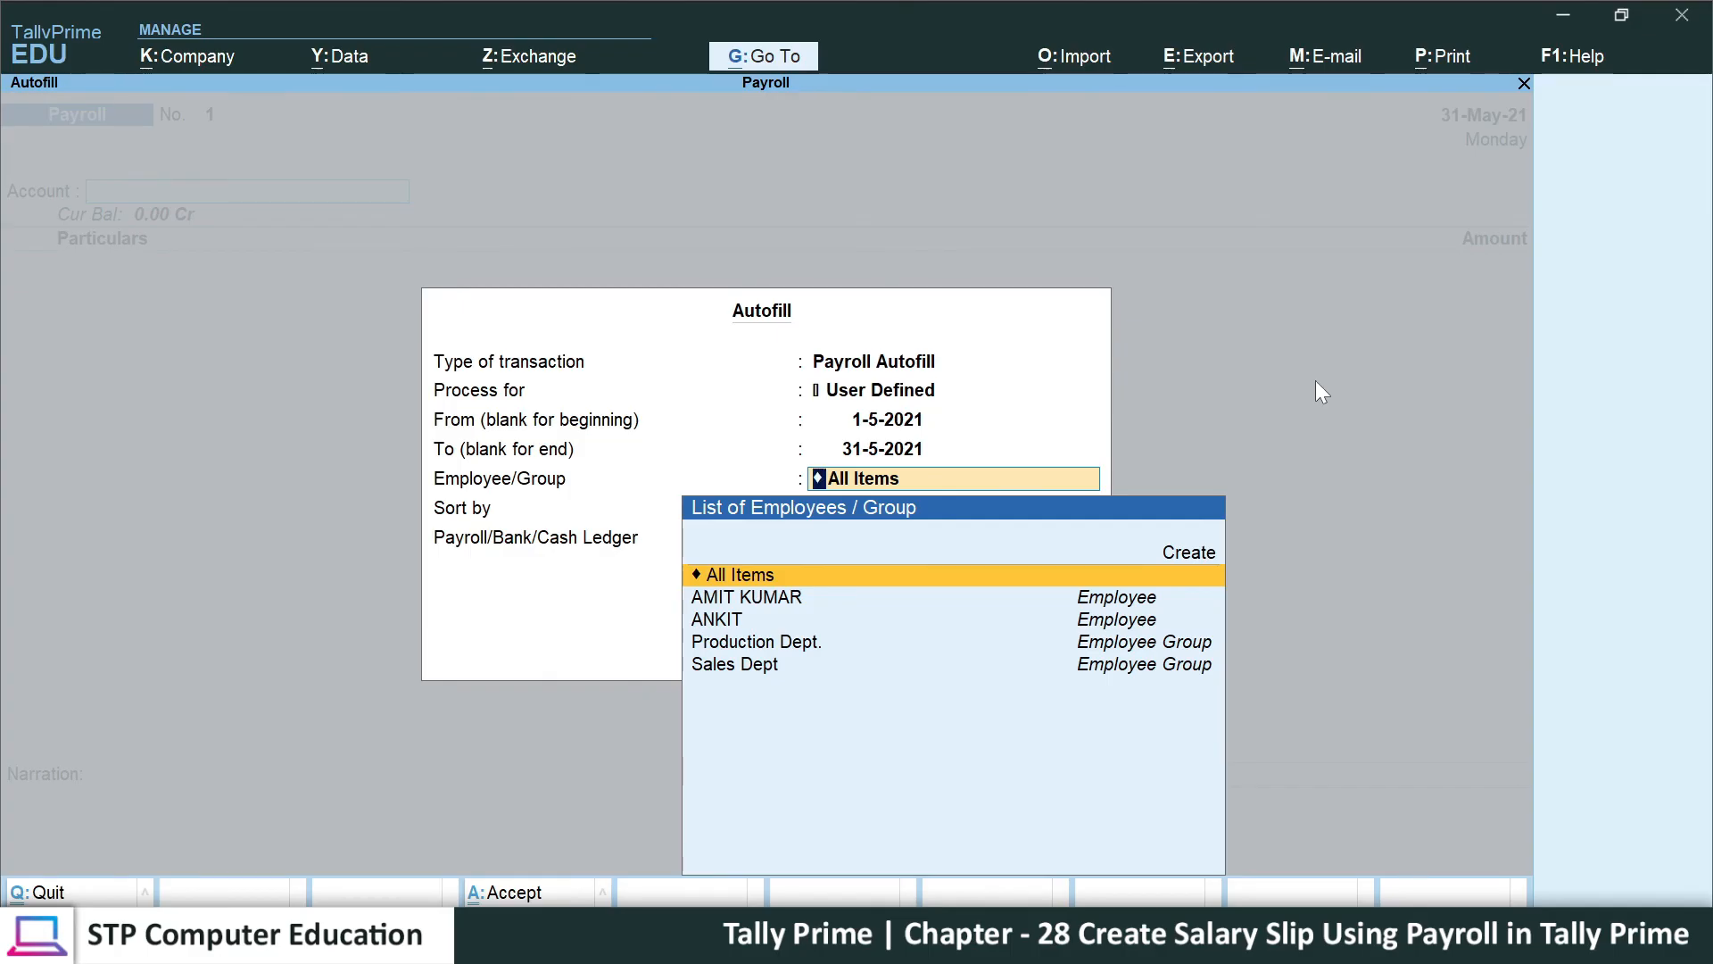
{"action": "key", "text": "Return"}
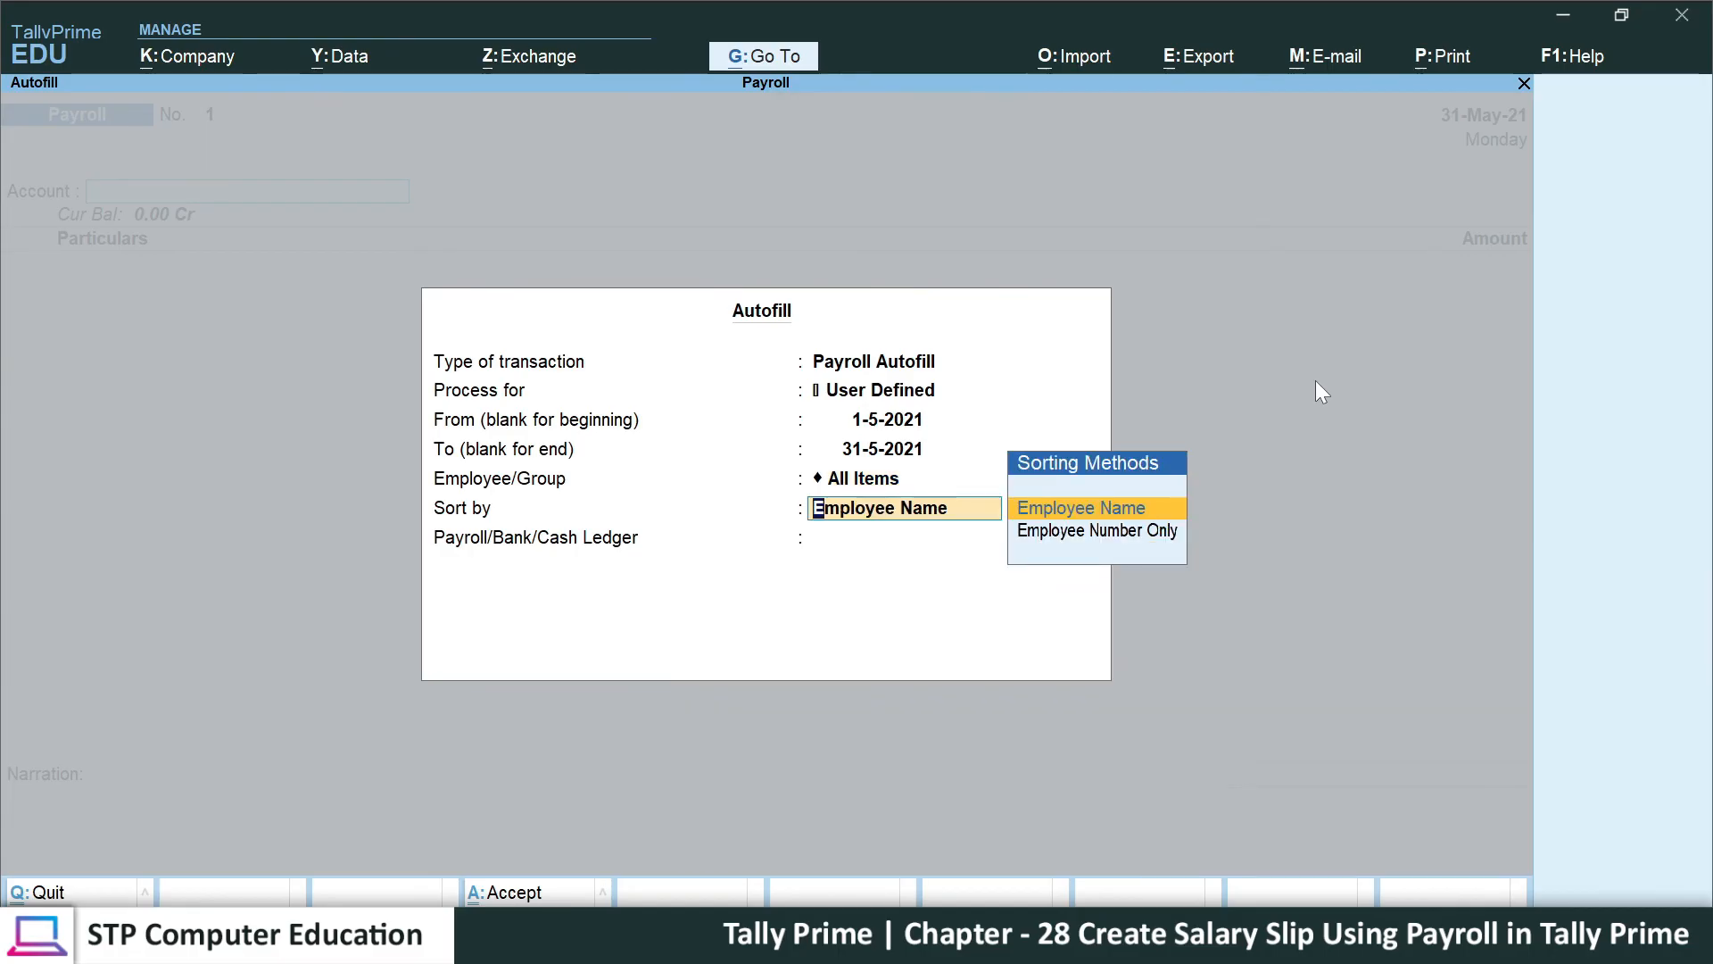
{"action": "key", "text": "Return"}
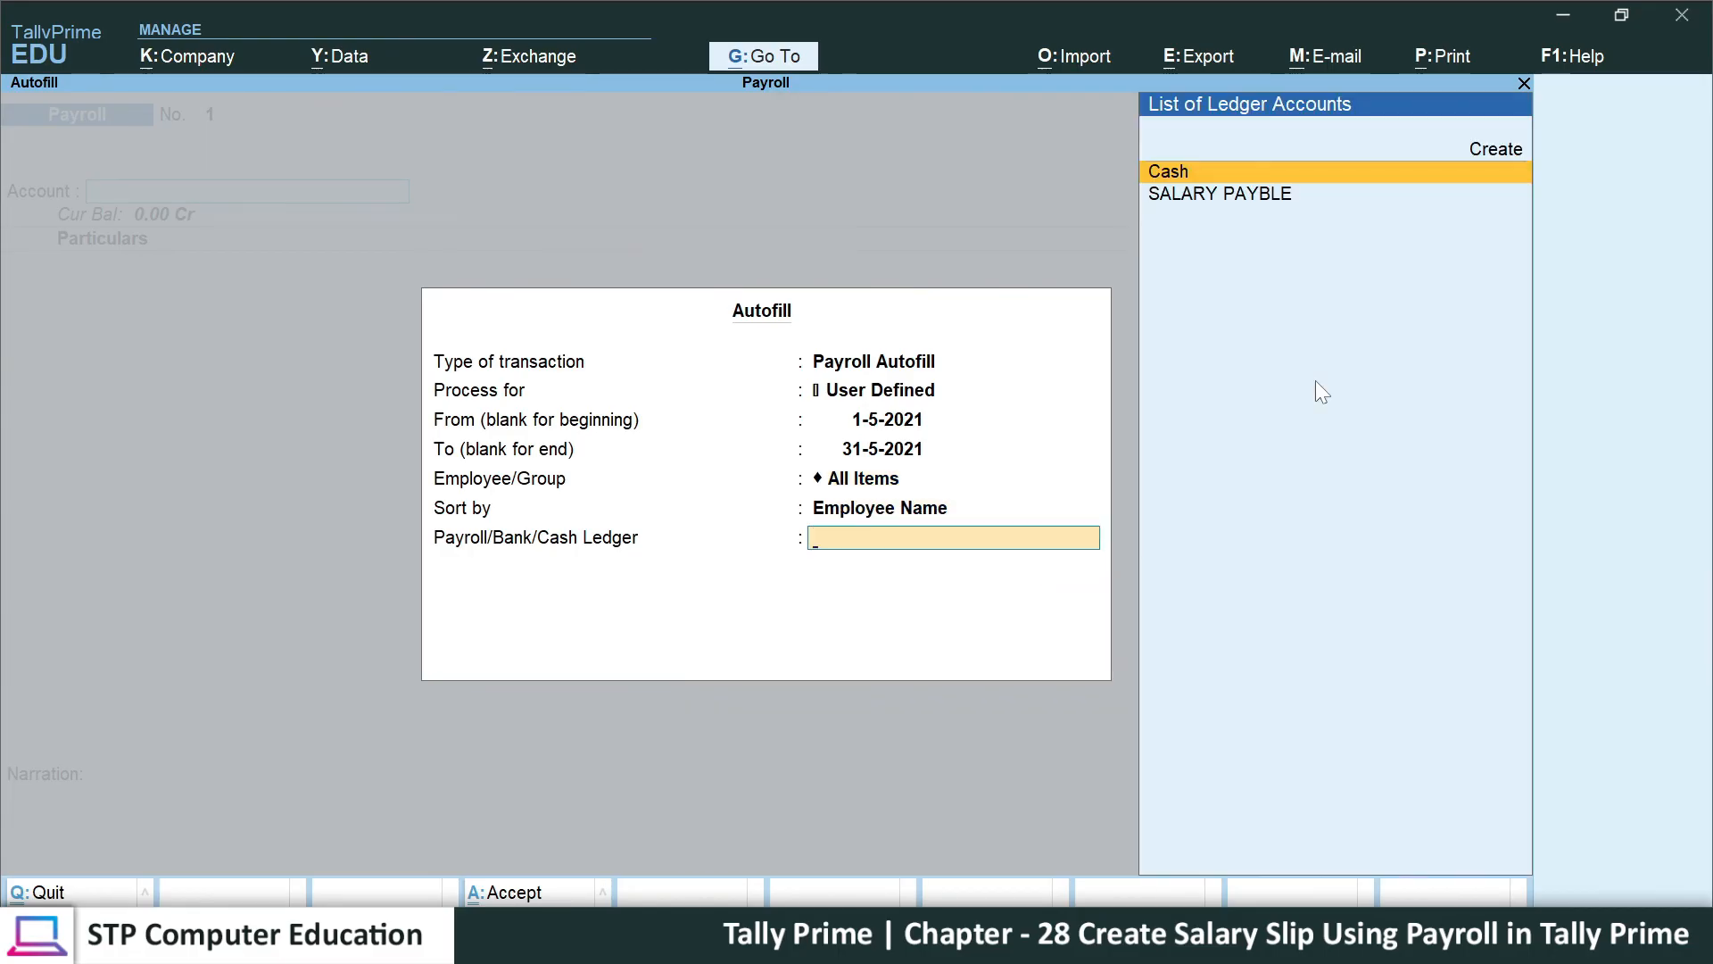
{"action": "key", "text": "Down"}
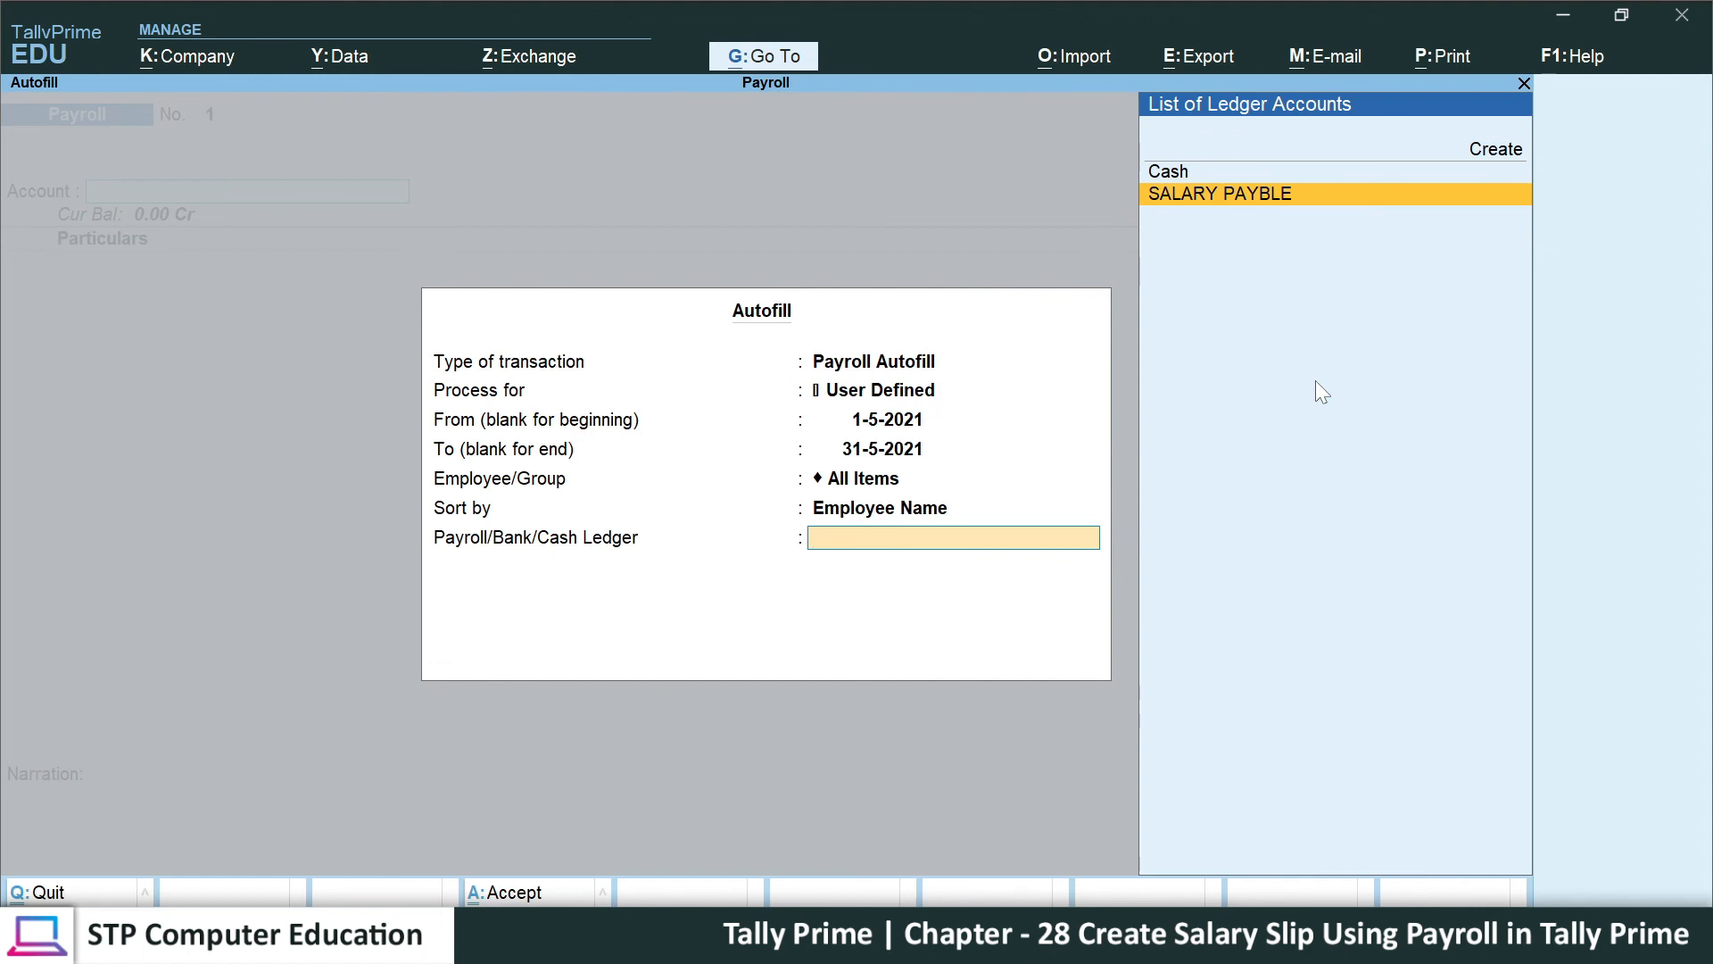
{"action": "key", "text": "Return"}
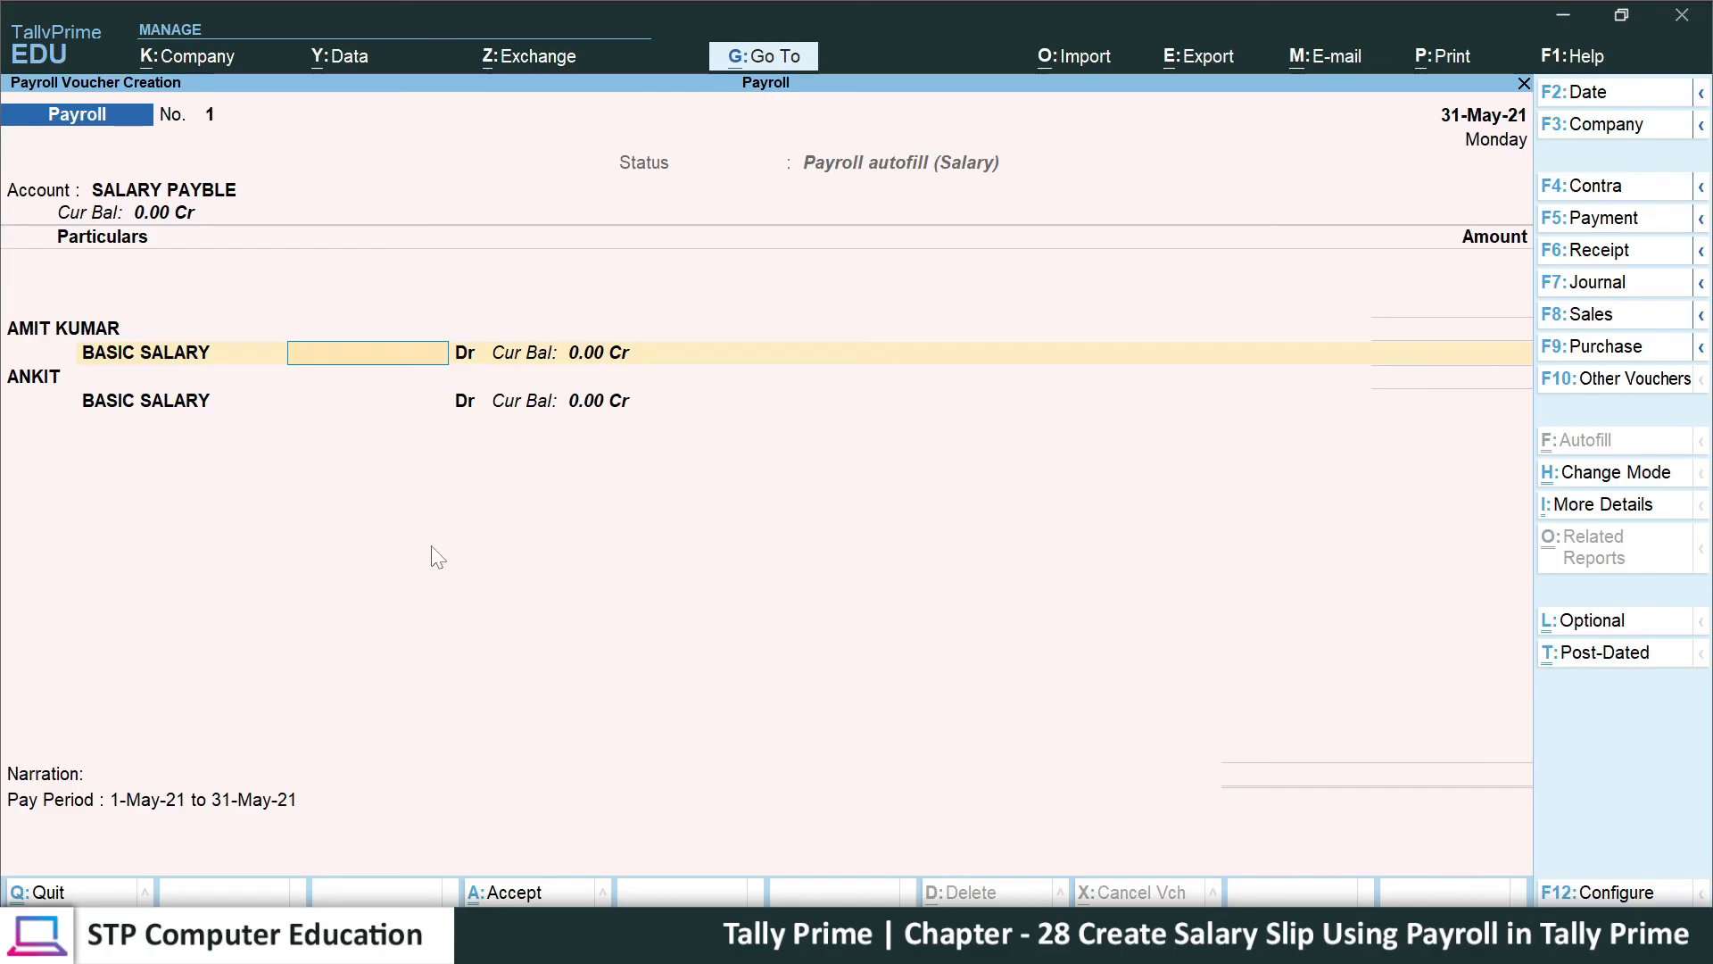
- Enter BASIC SALARY of 15000 for the first employee and 30000 for the second, keep the pay period narration and save the payroll voucher
{"action": "type", "text": "15000"}
{"action": "key", "text": "Return"}
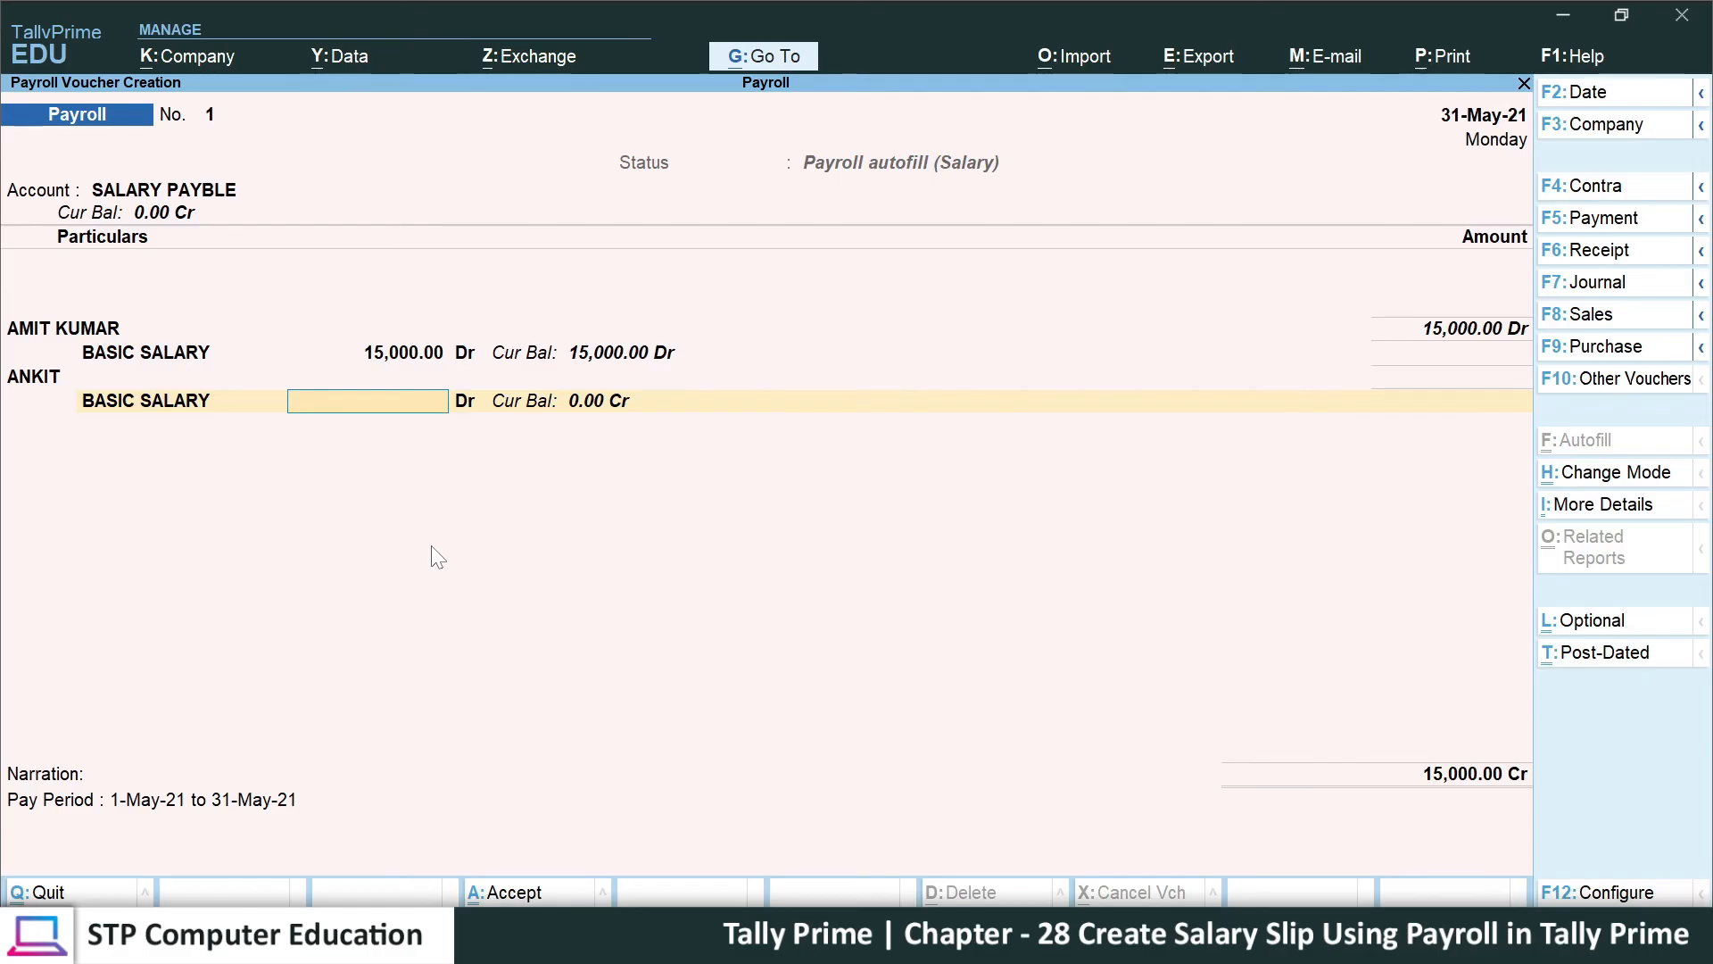
{"action": "type", "text": "30000"}
{"action": "key", "text": "Return"}
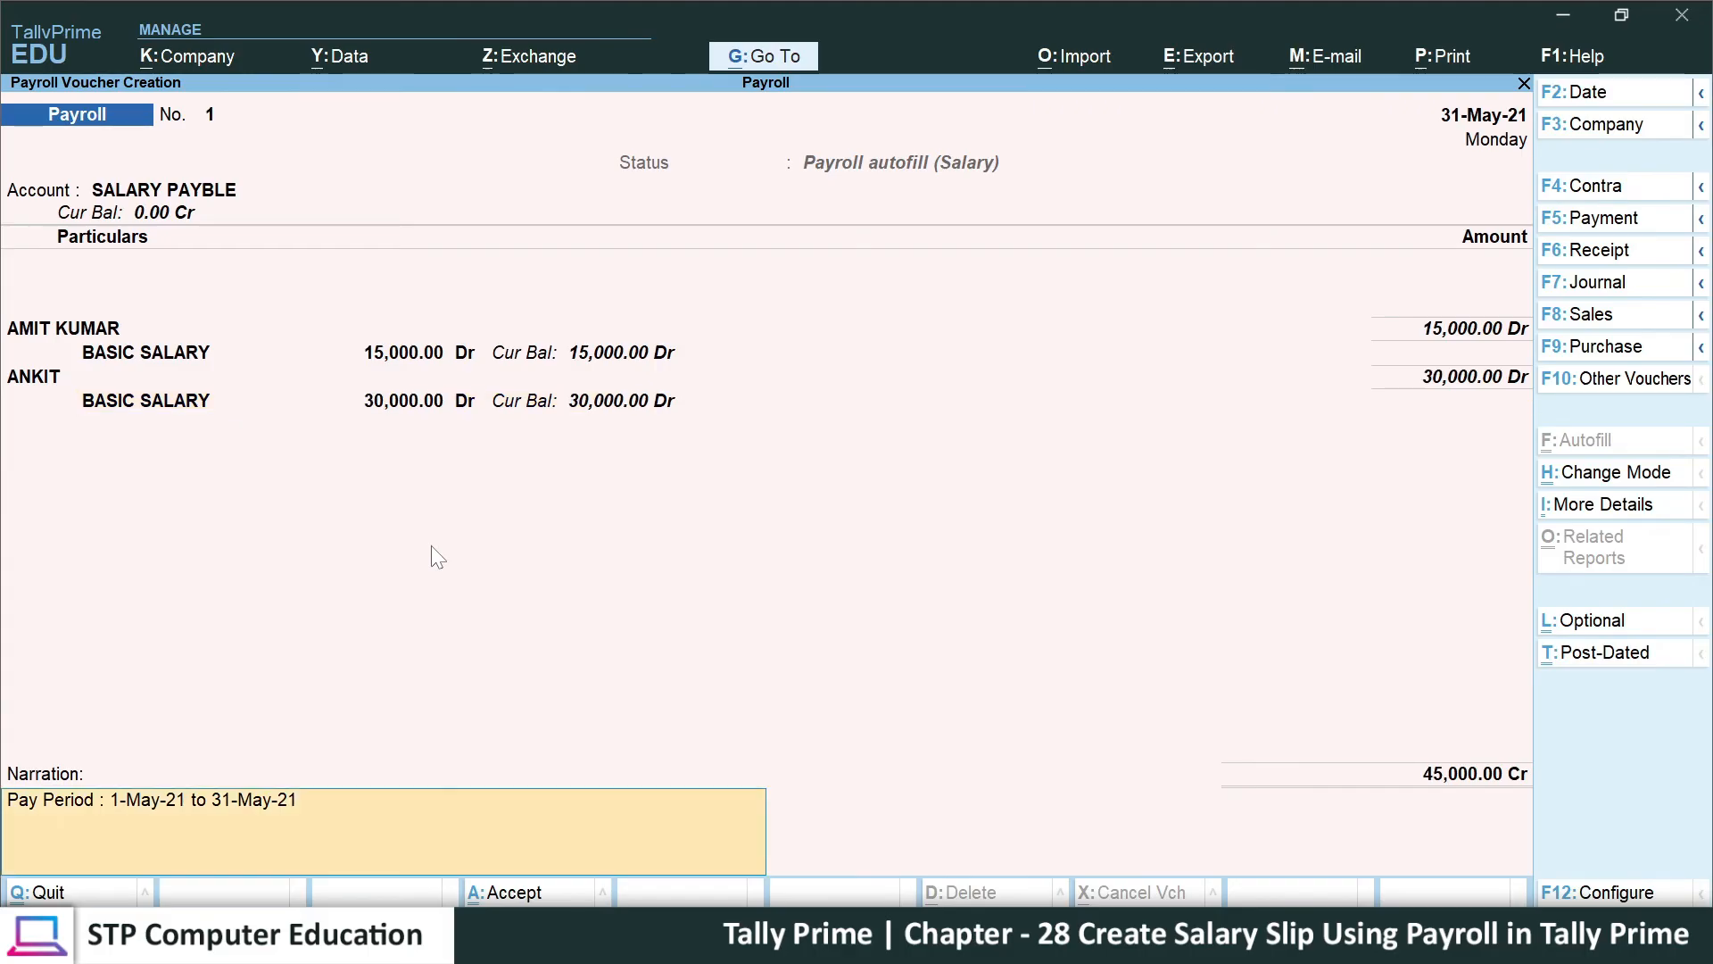
{"action": "key", "text": "Return"}
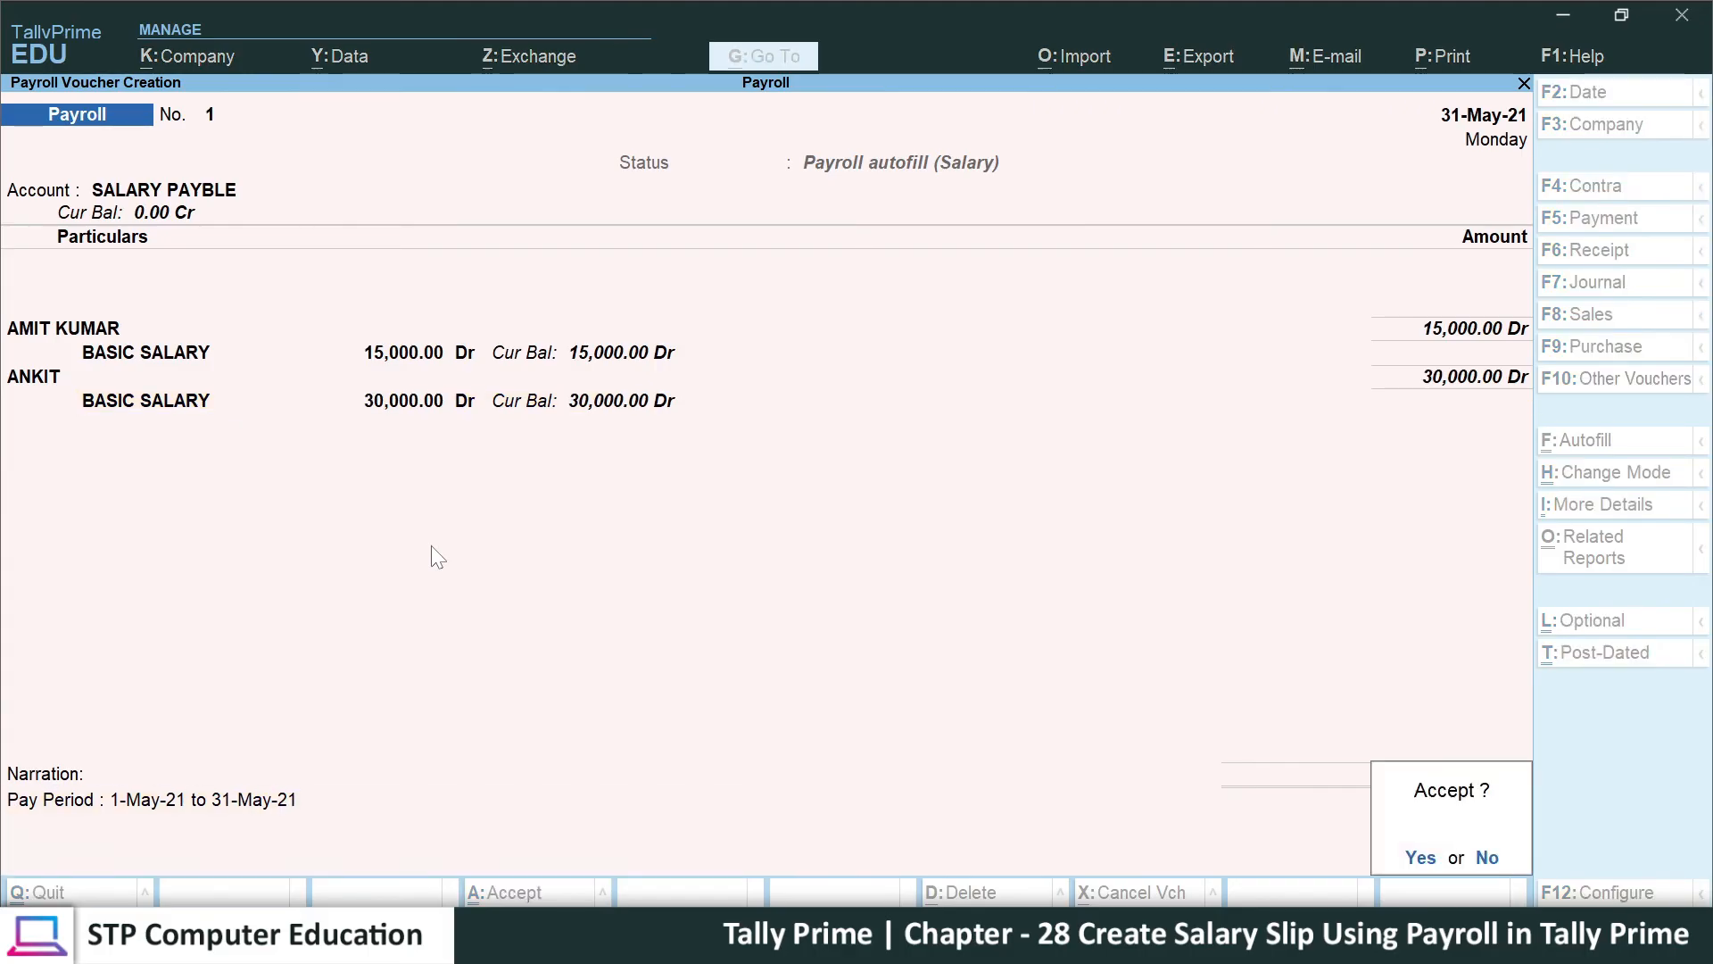
{"action": "key", "text": "Return"}
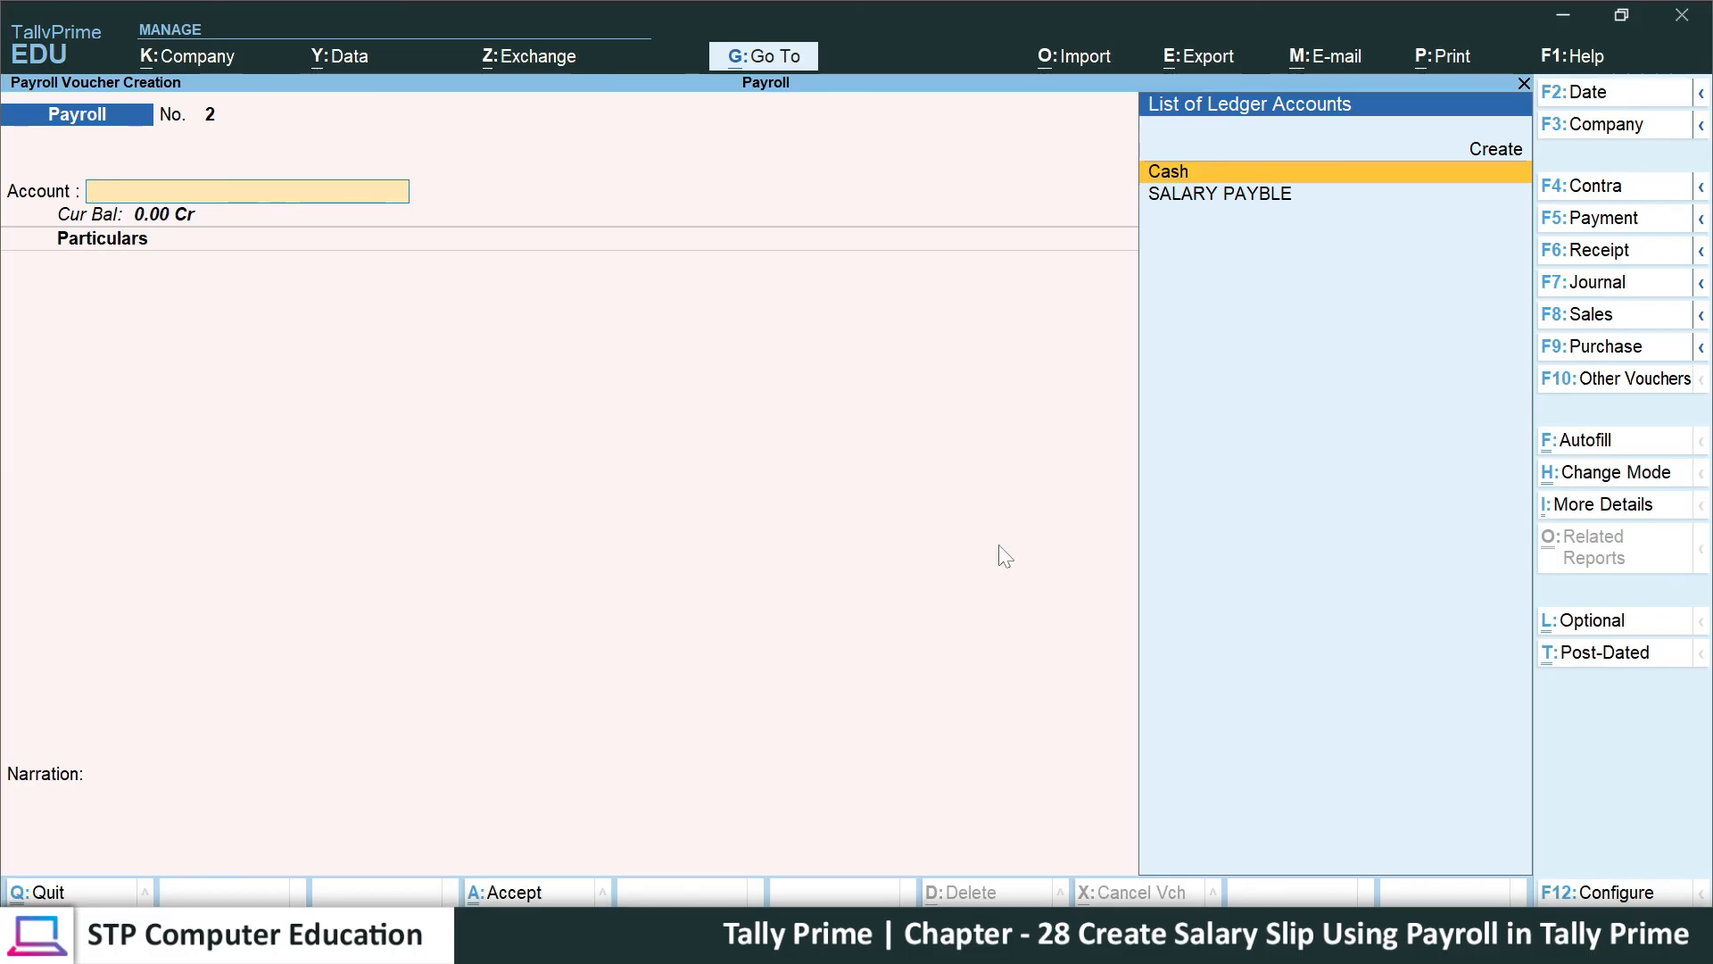
- Autofill the payroll voucher for process Salary from 1-5-2021 to 31-5-2021, All Items, sorted by Employee Name, with the SALARY PAYBLE ledger
{"action": "left_click", "coordinate": [1584, 441]}
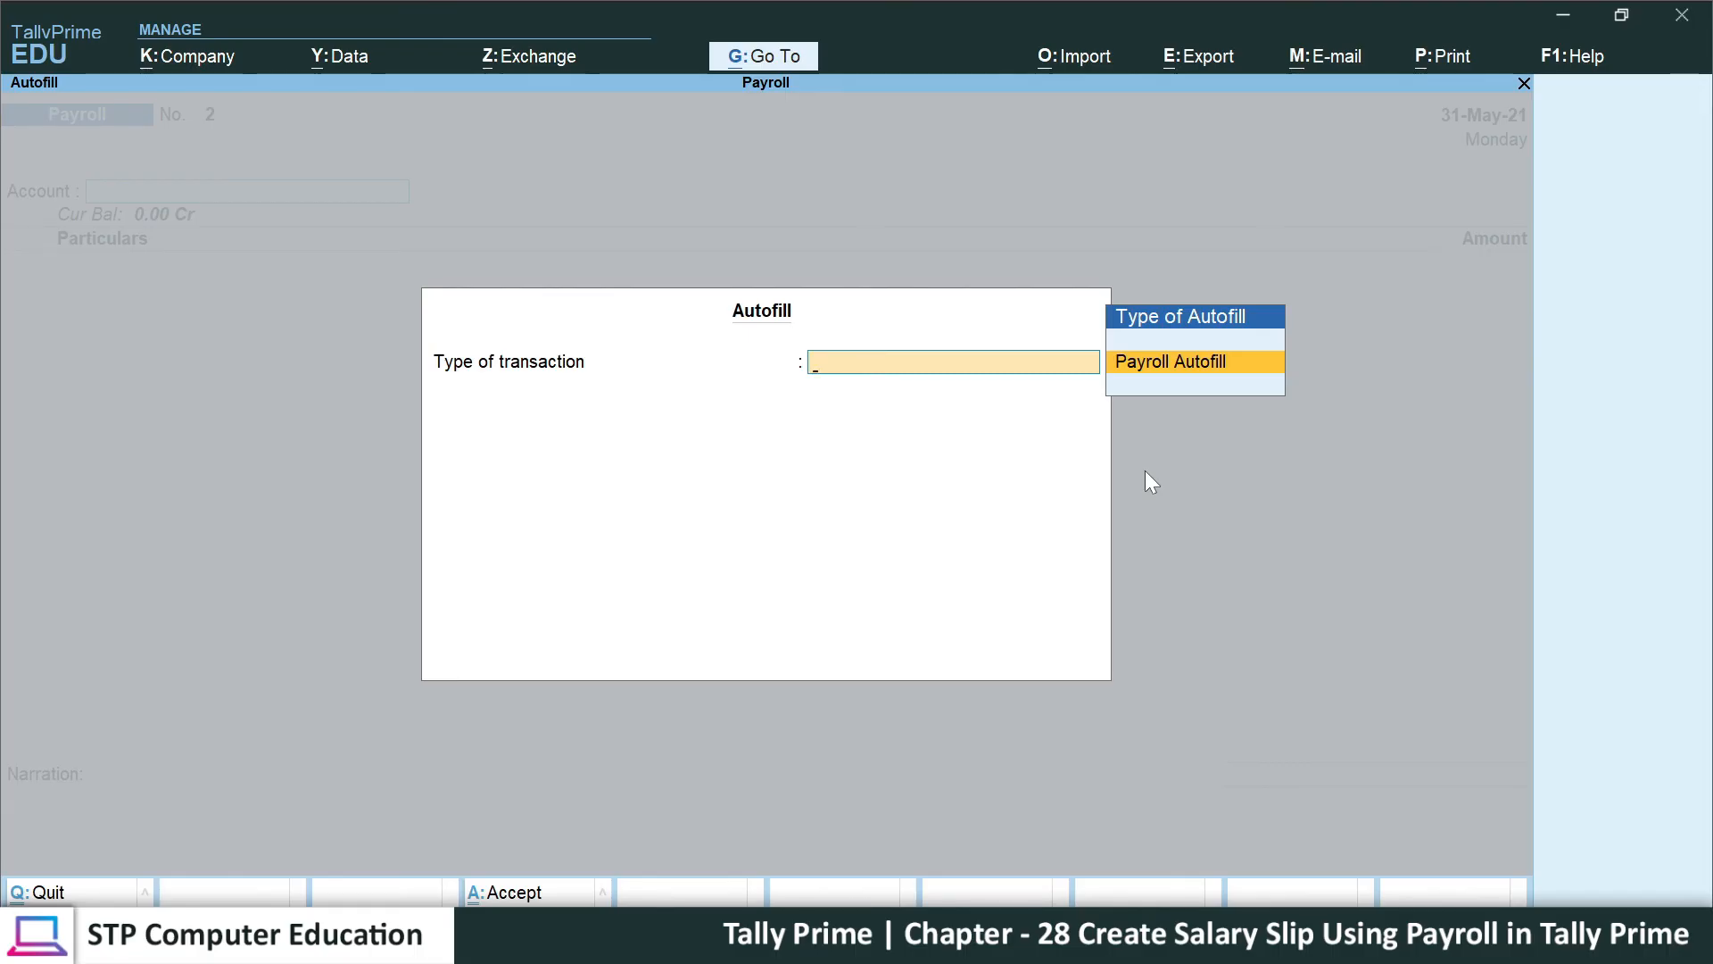
{"action": "key", "text": "Return"}
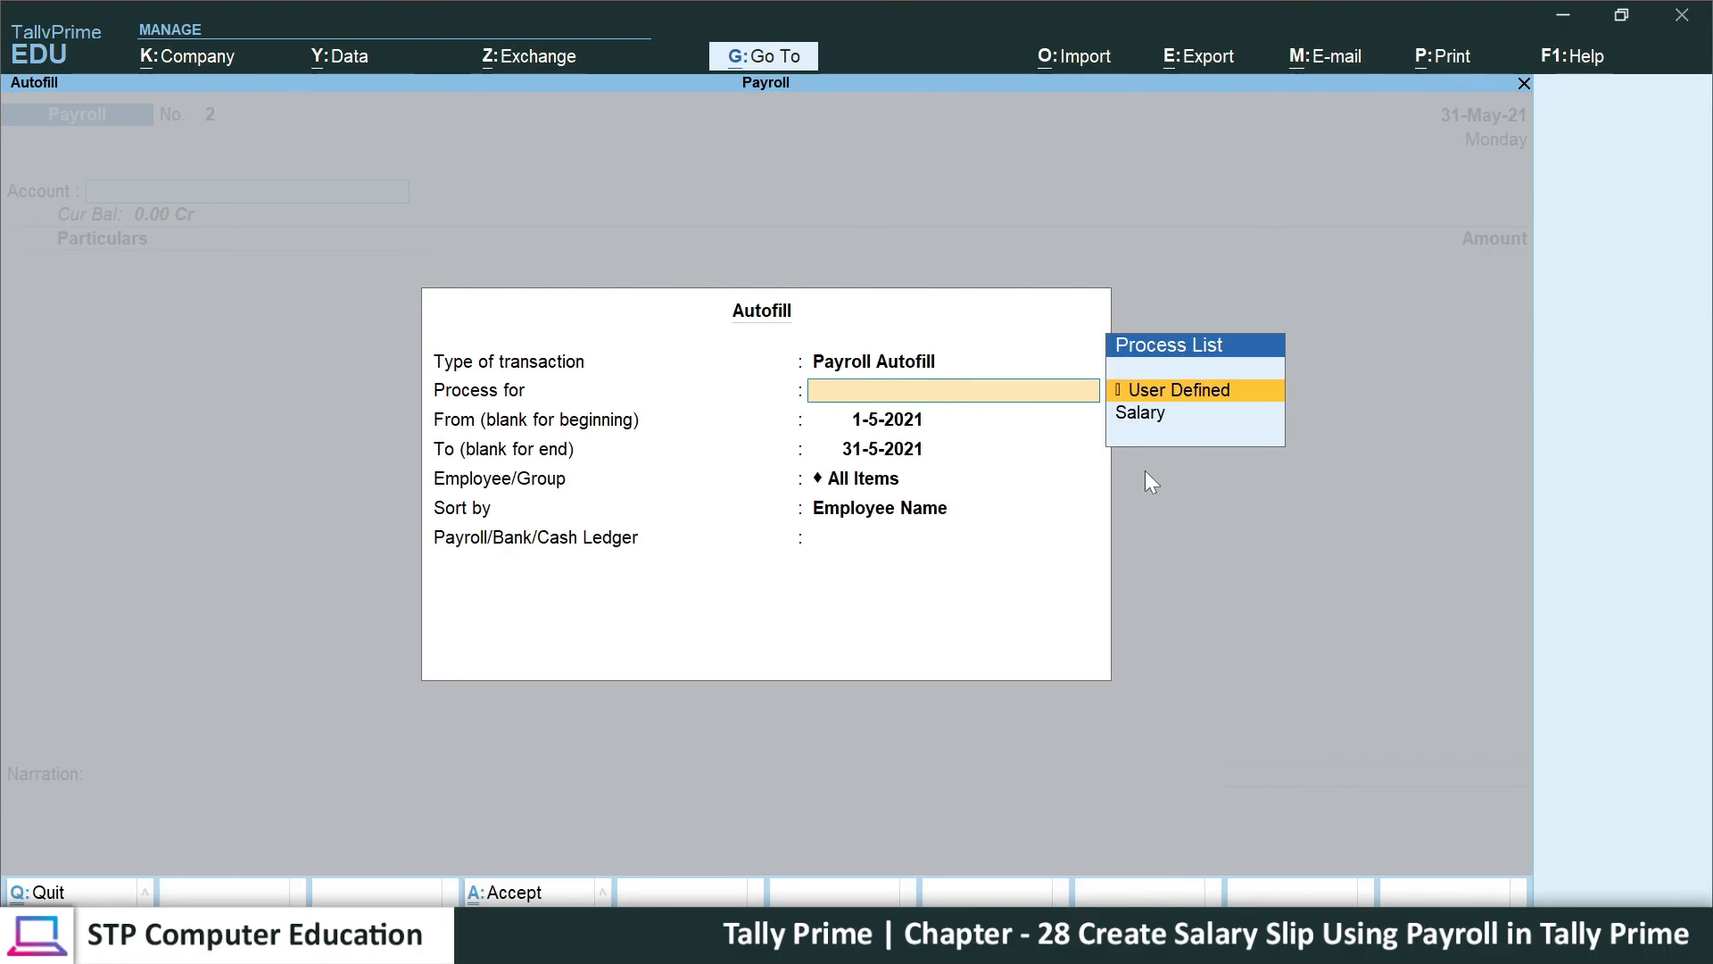
{"action": "key", "text": "Down"}
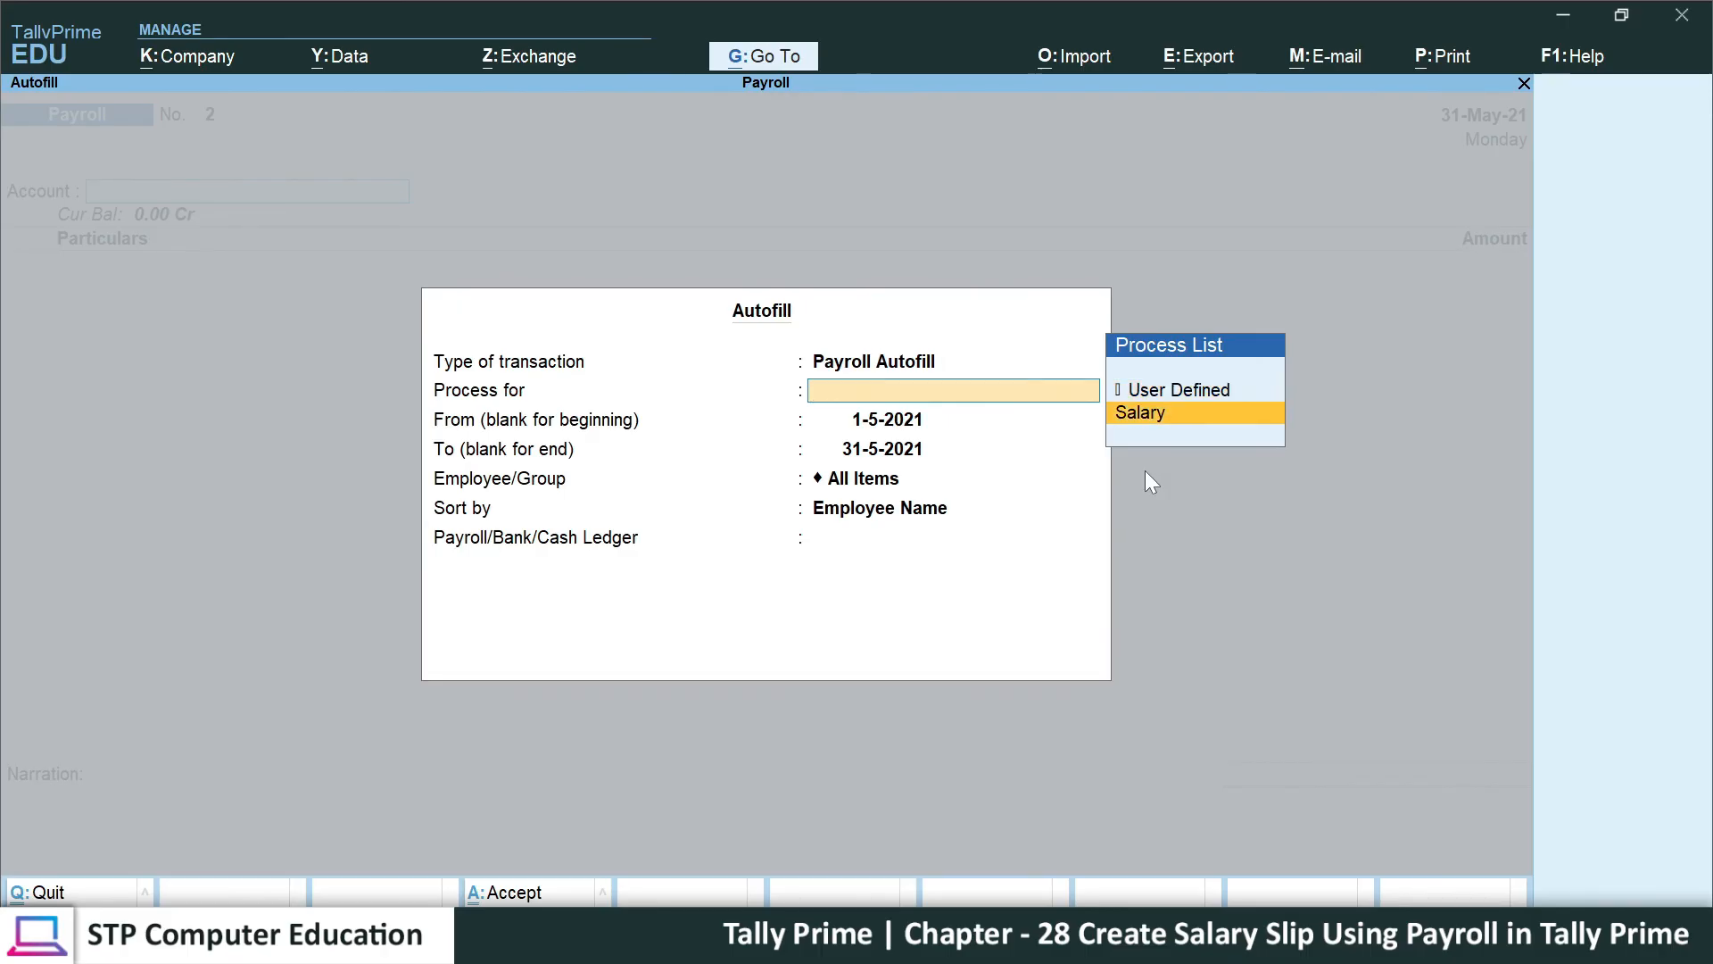
{"action": "key", "text": "Return"}
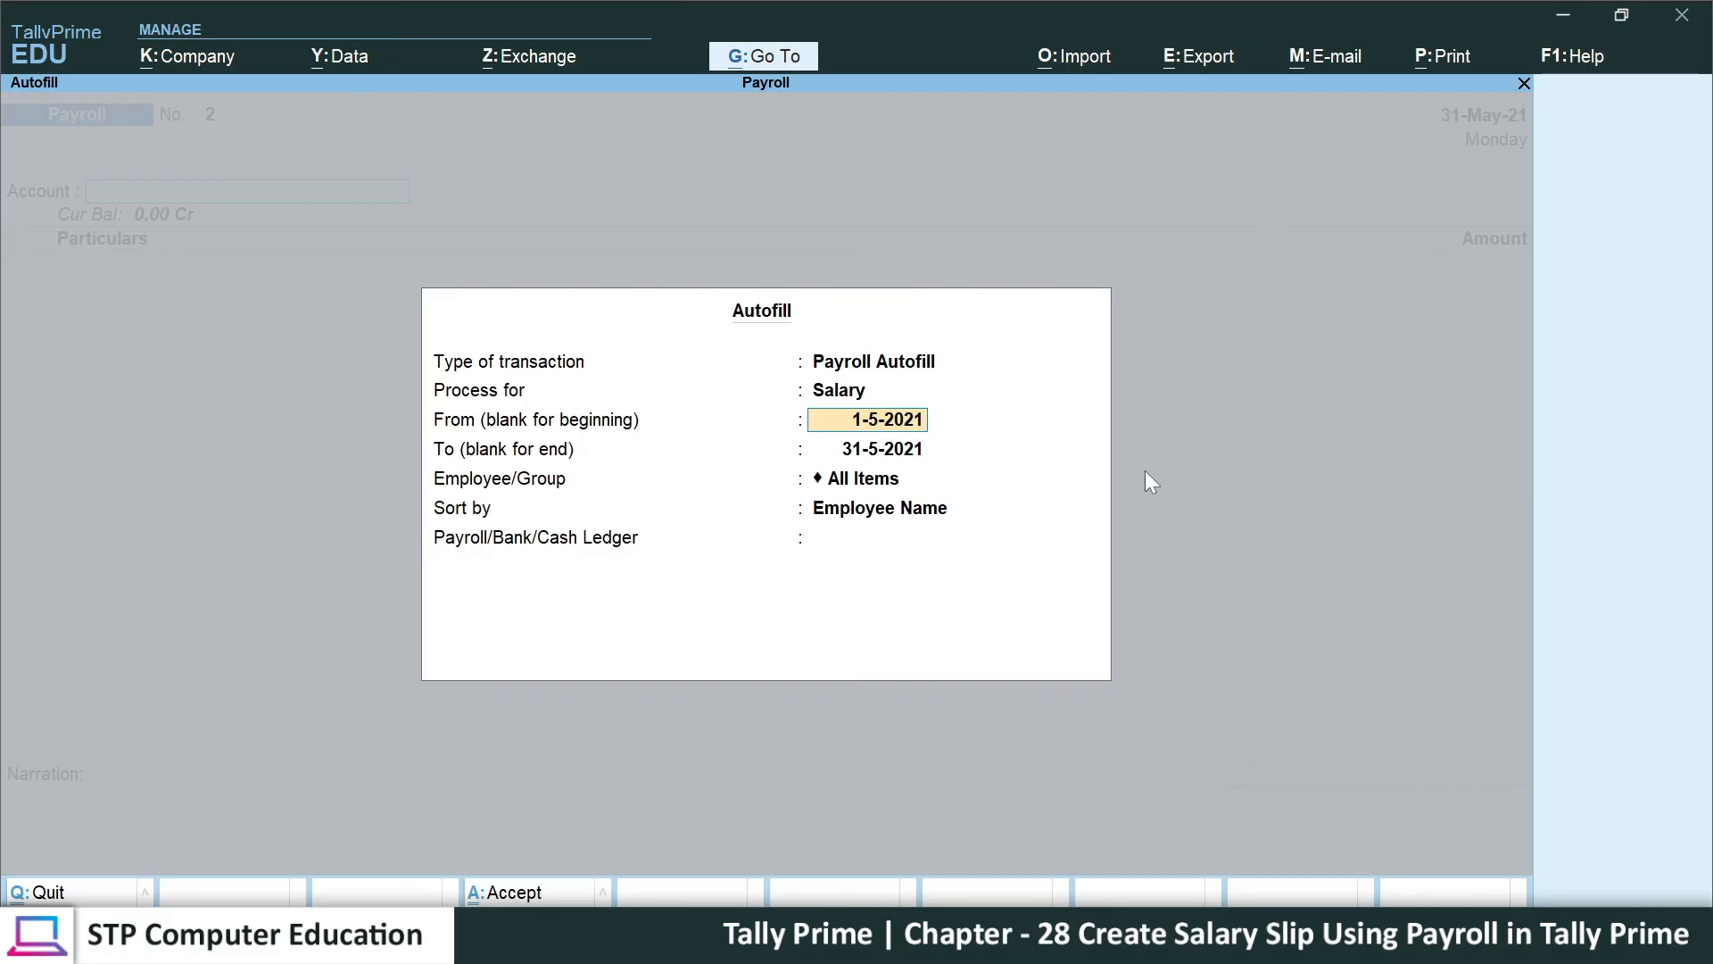
{"action": "key", "text": "Return"}
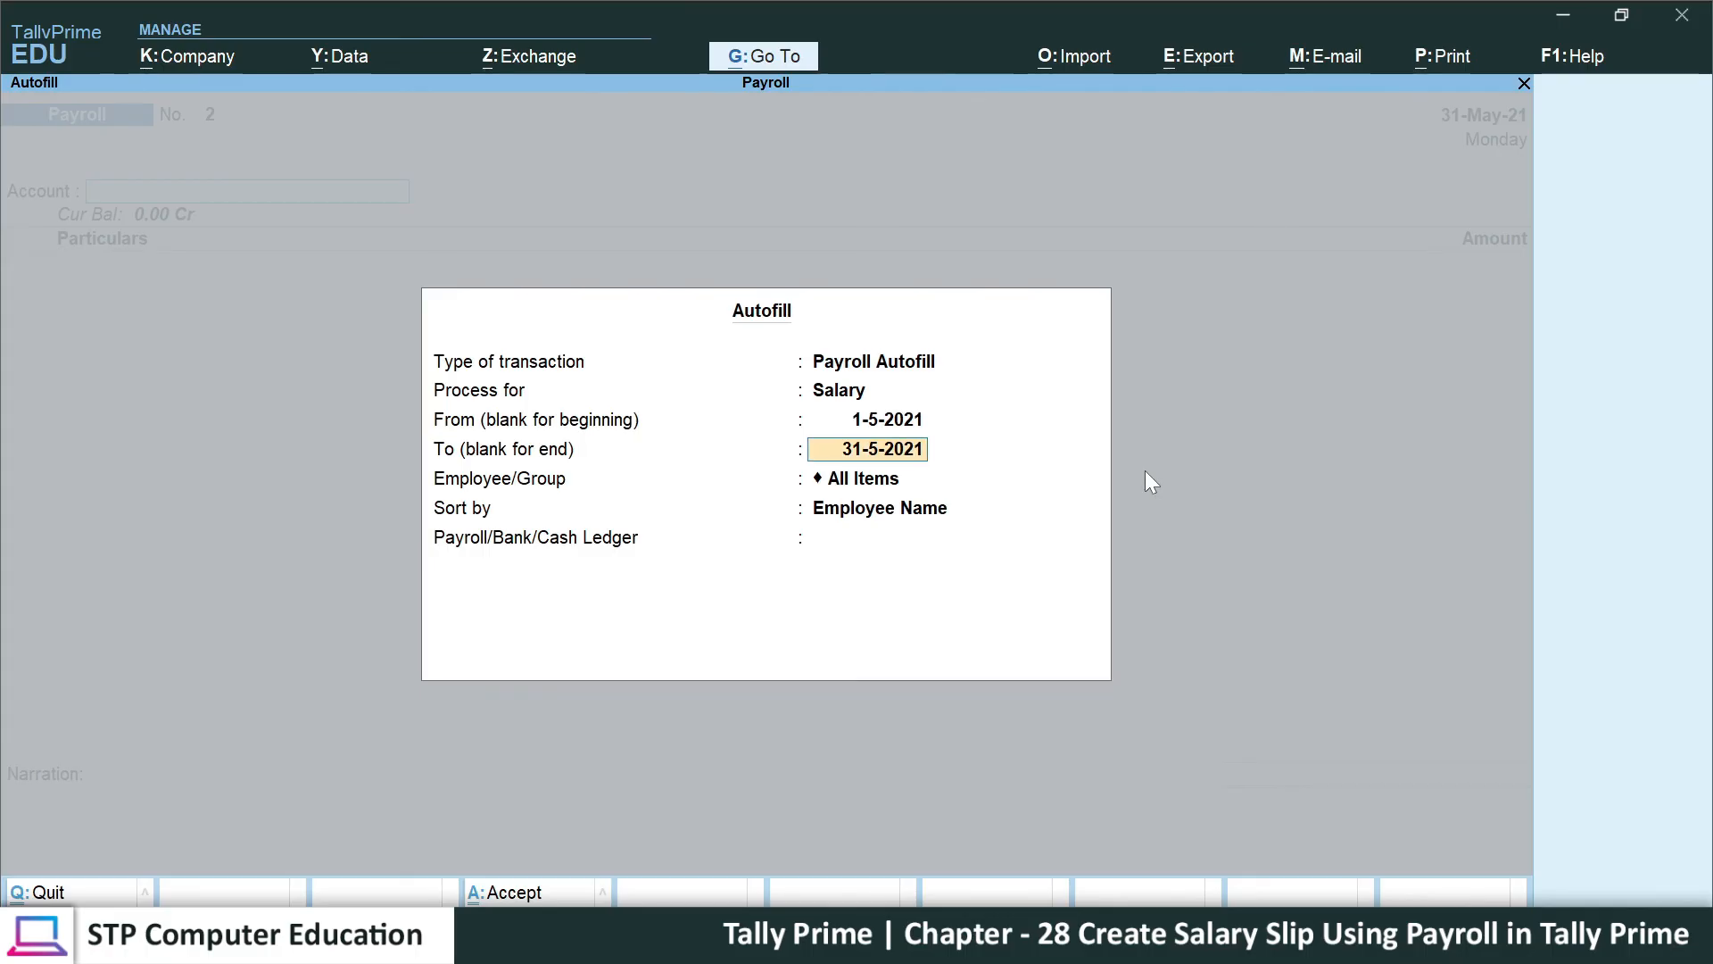
{"action": "key", "text": "Return"}
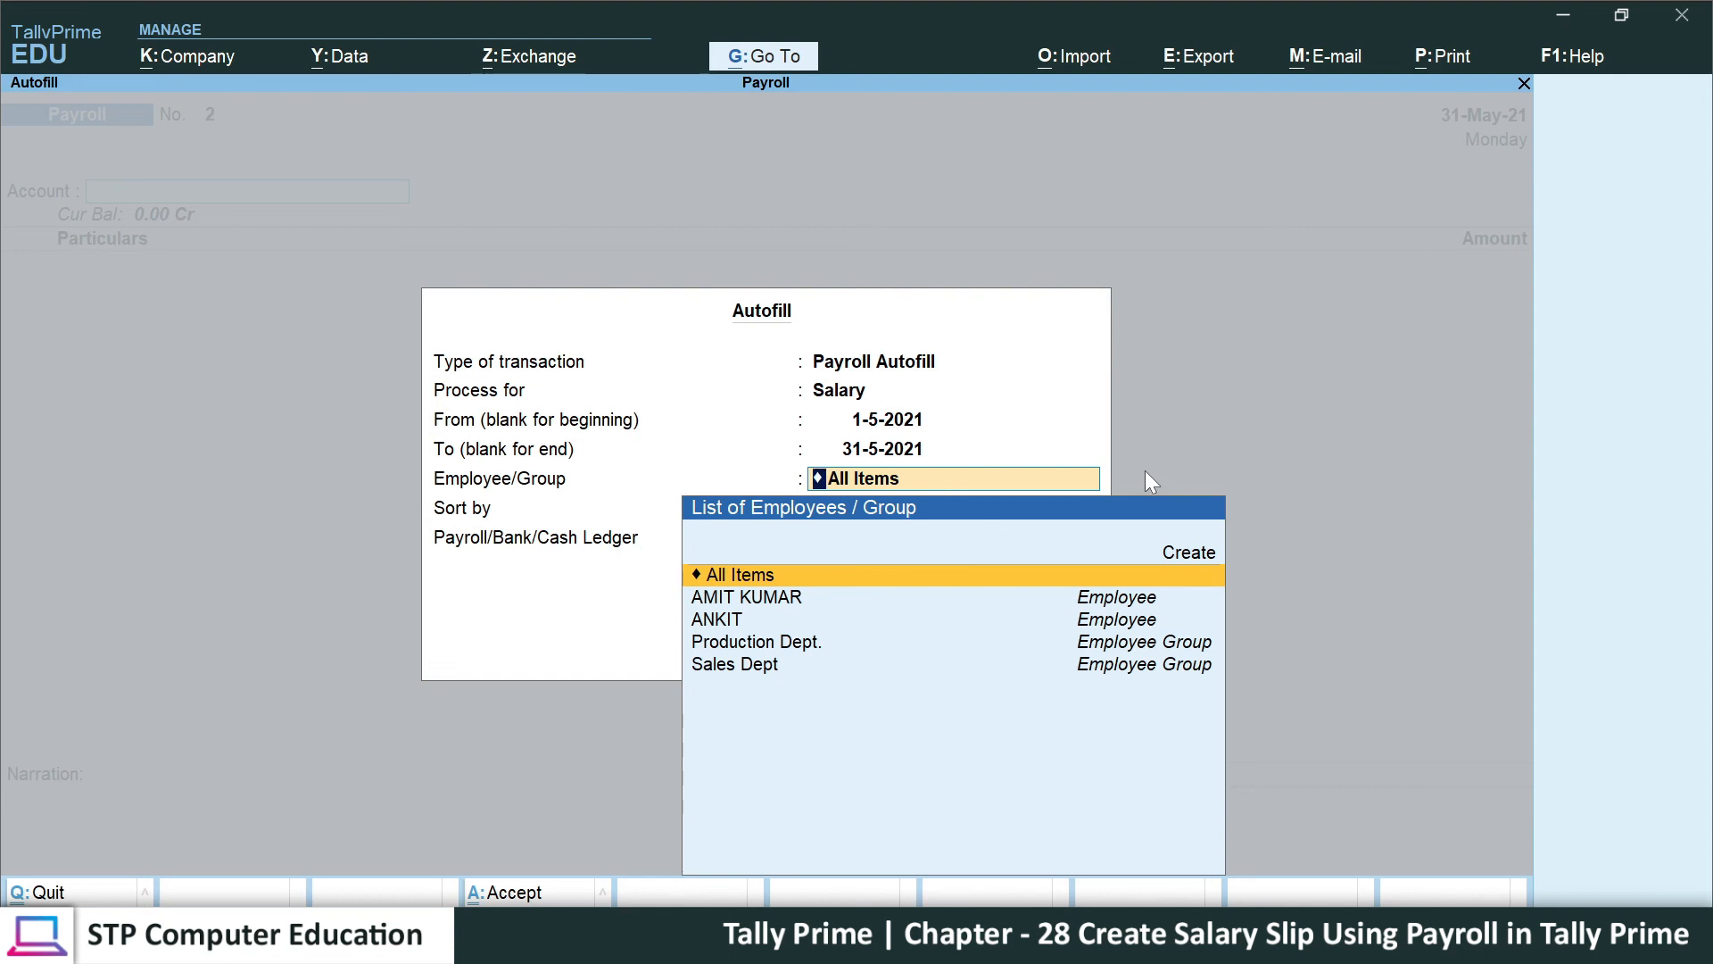
{"action": "key", "text": "Return"}
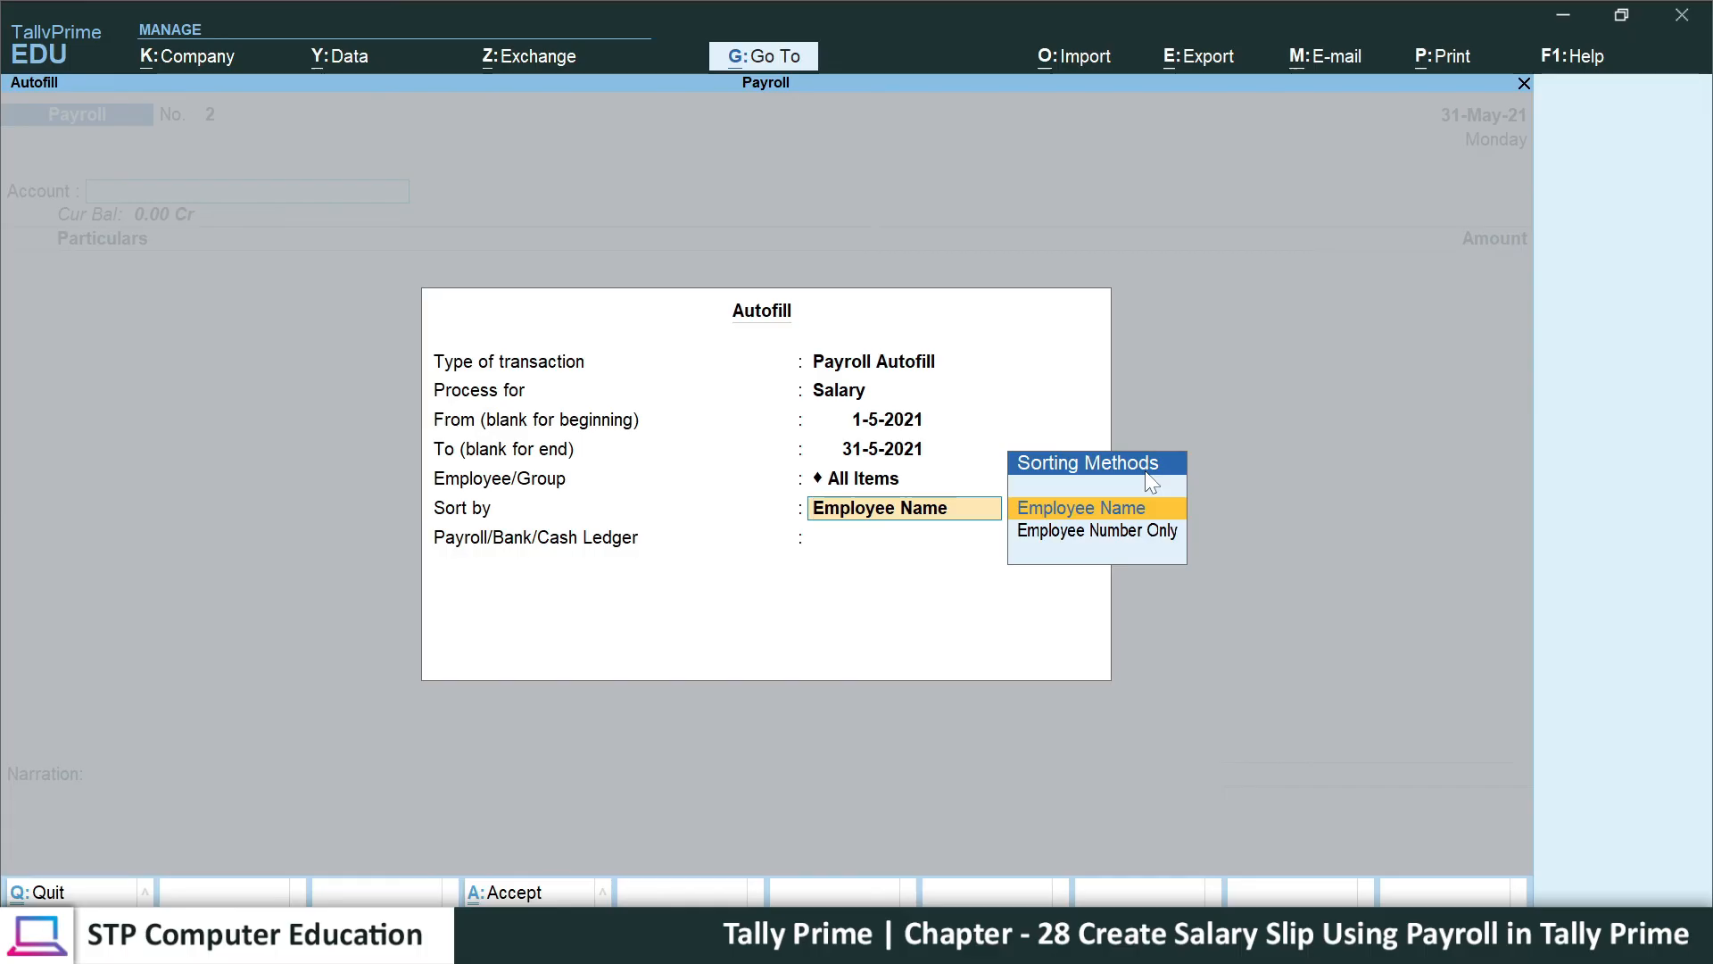
{"action": "key", "text": "Return"}
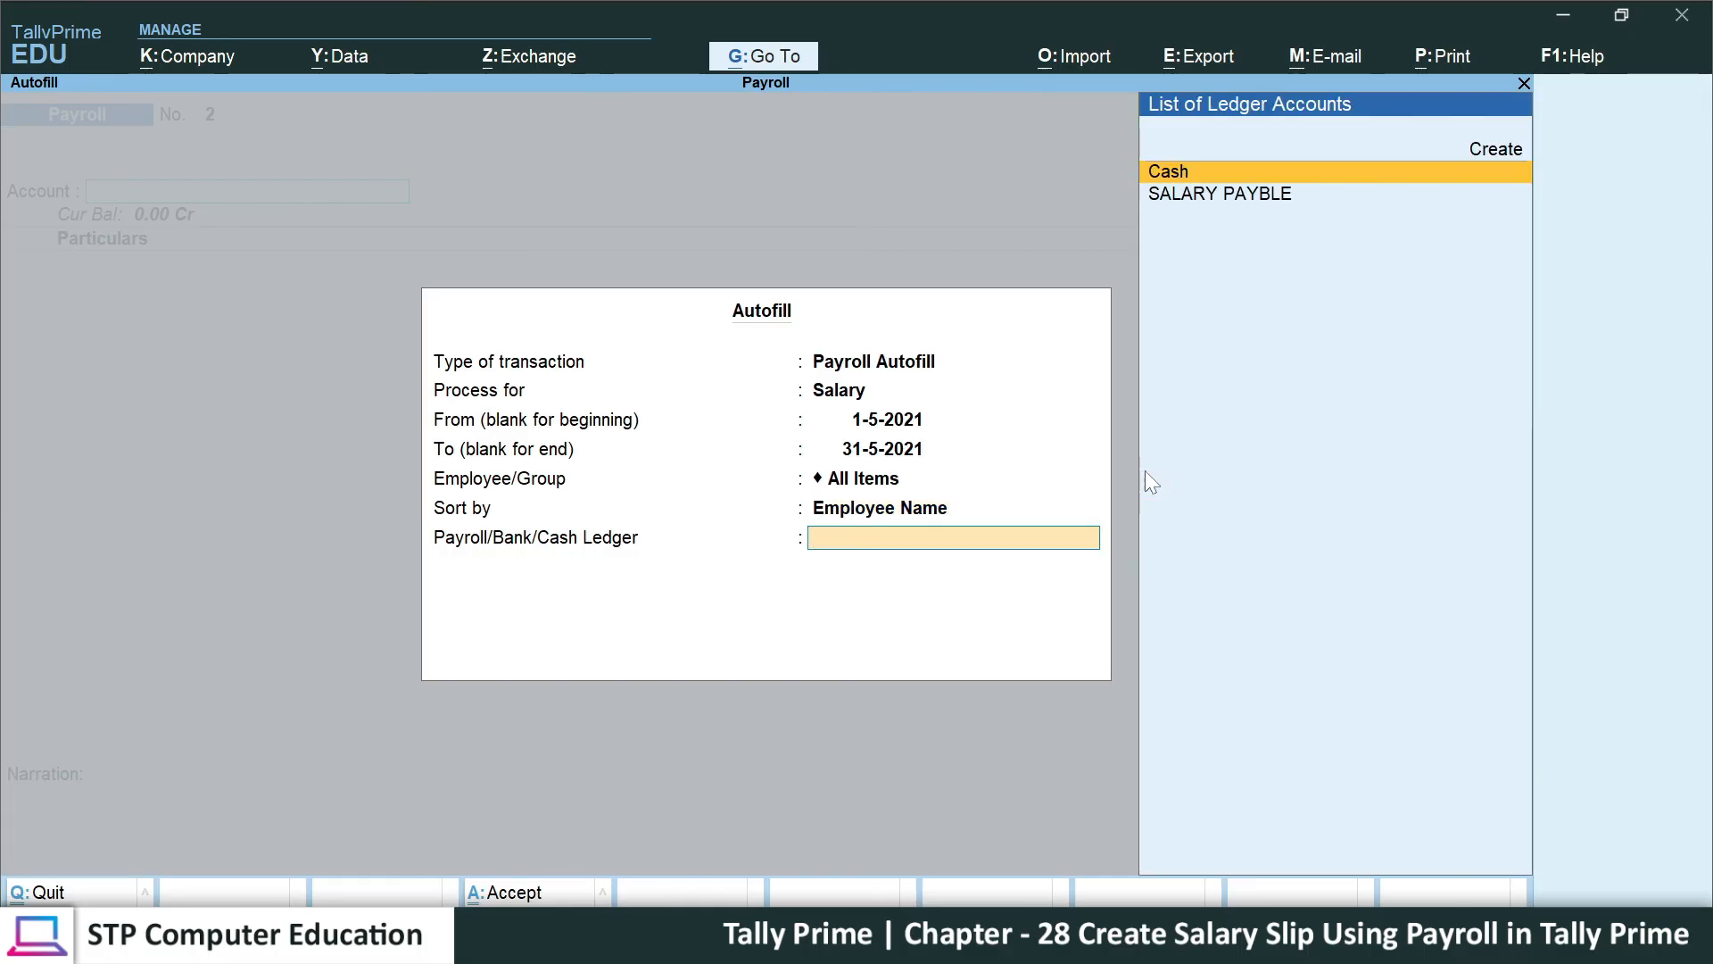
{"action": "key", "text": "Down"}
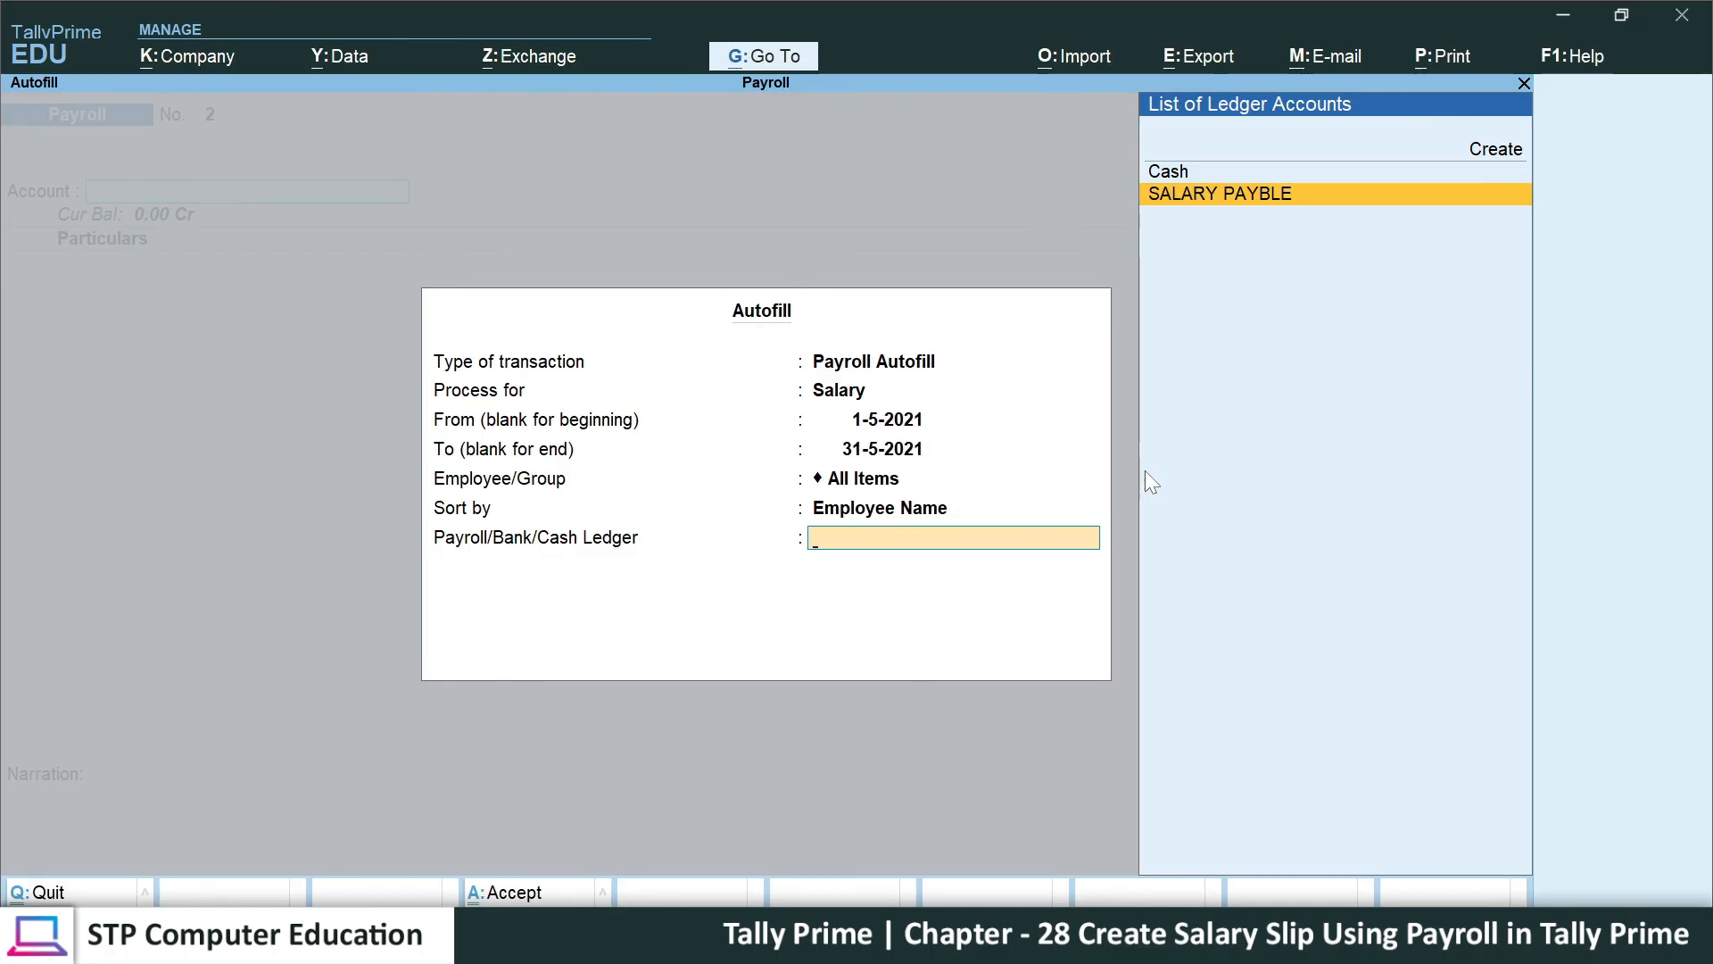
{"action": "key", "text": "Return"}
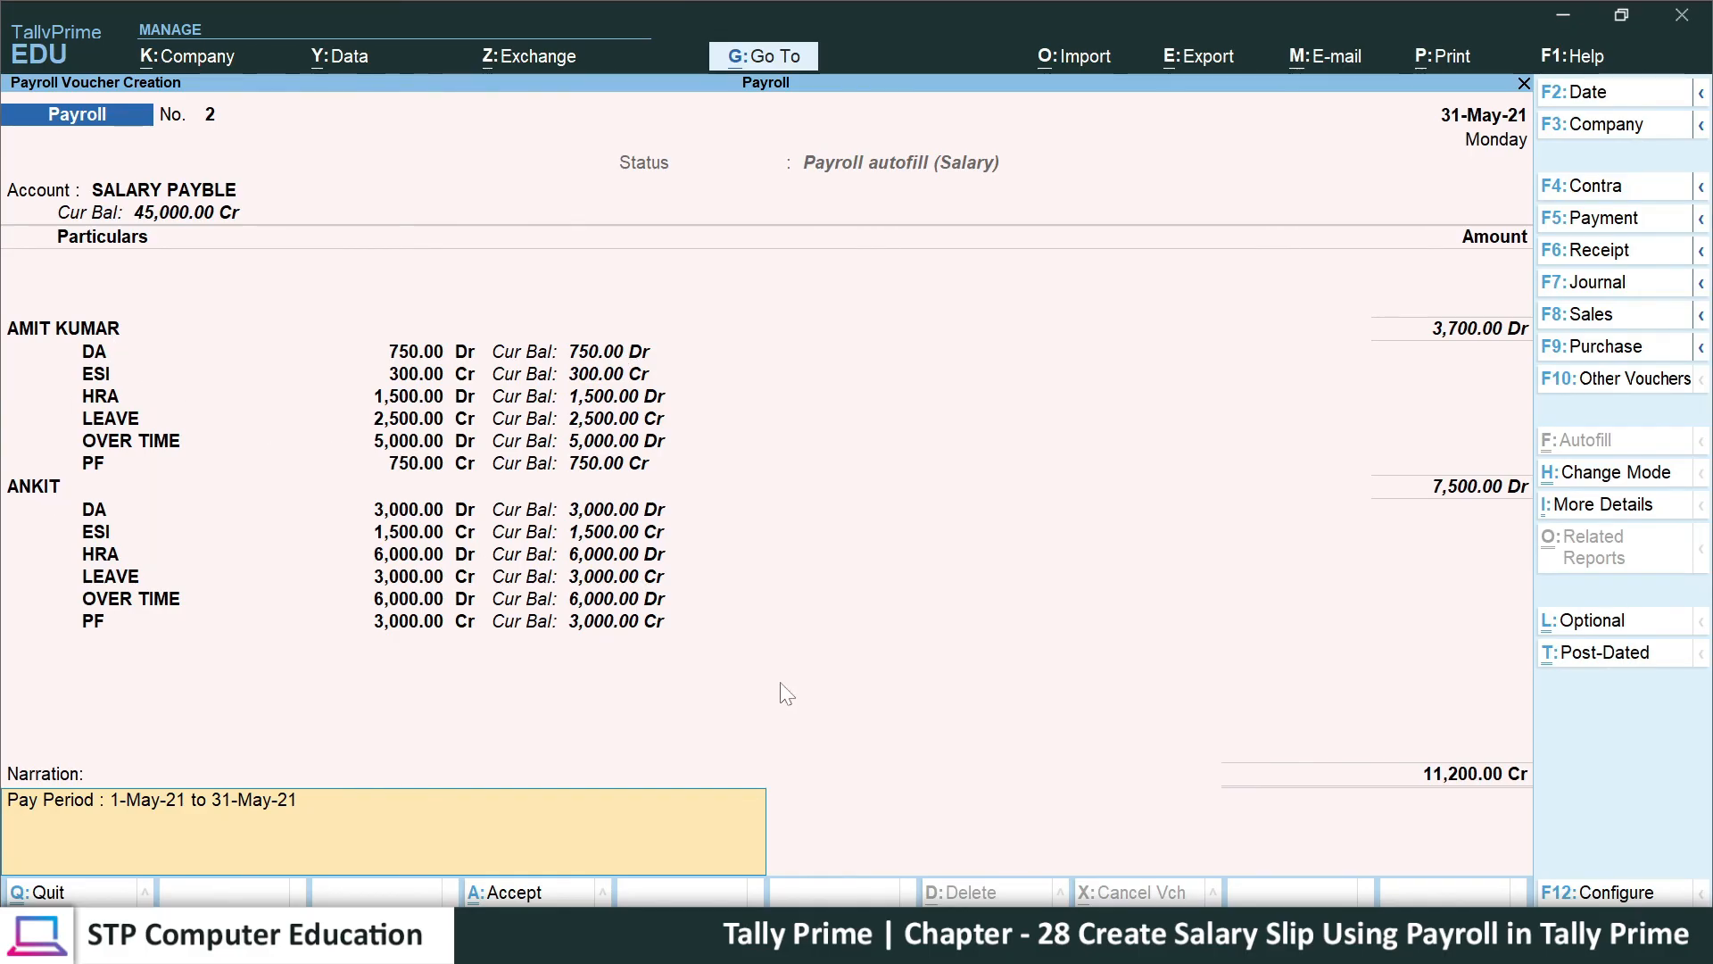
- Keep the pay period narration, save the payroll voucher and leave voucher creation
{"action": "key", "text": "Return"}
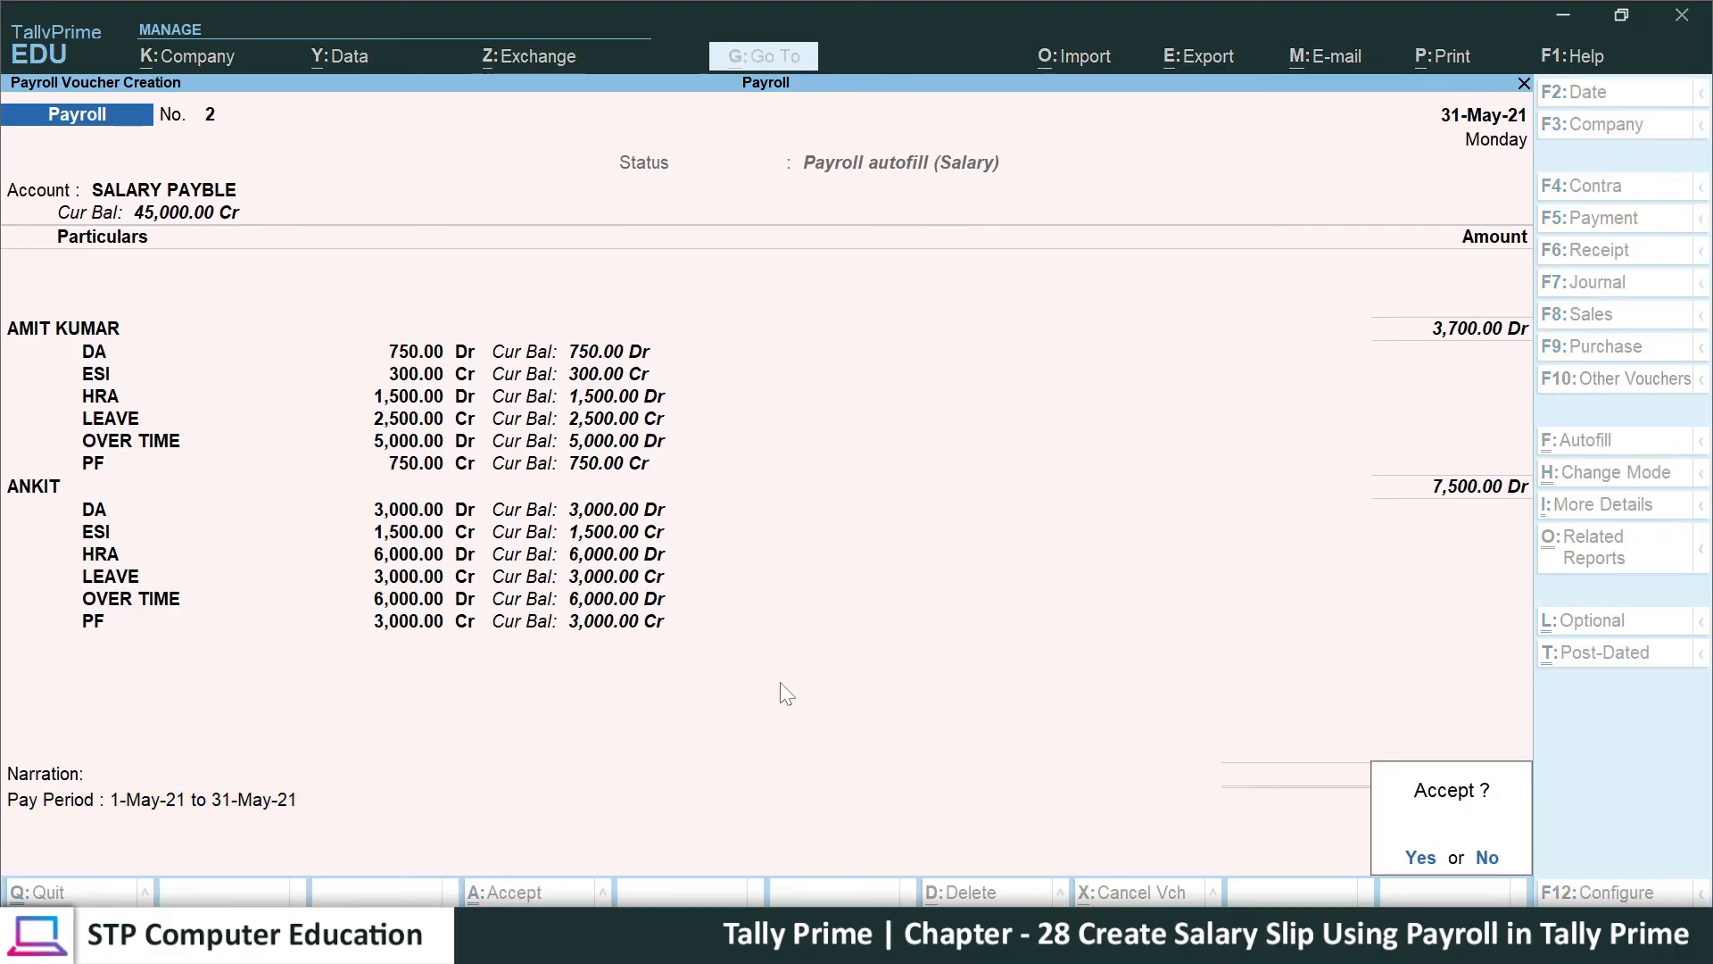
{"action": "key", "text": "Return"}
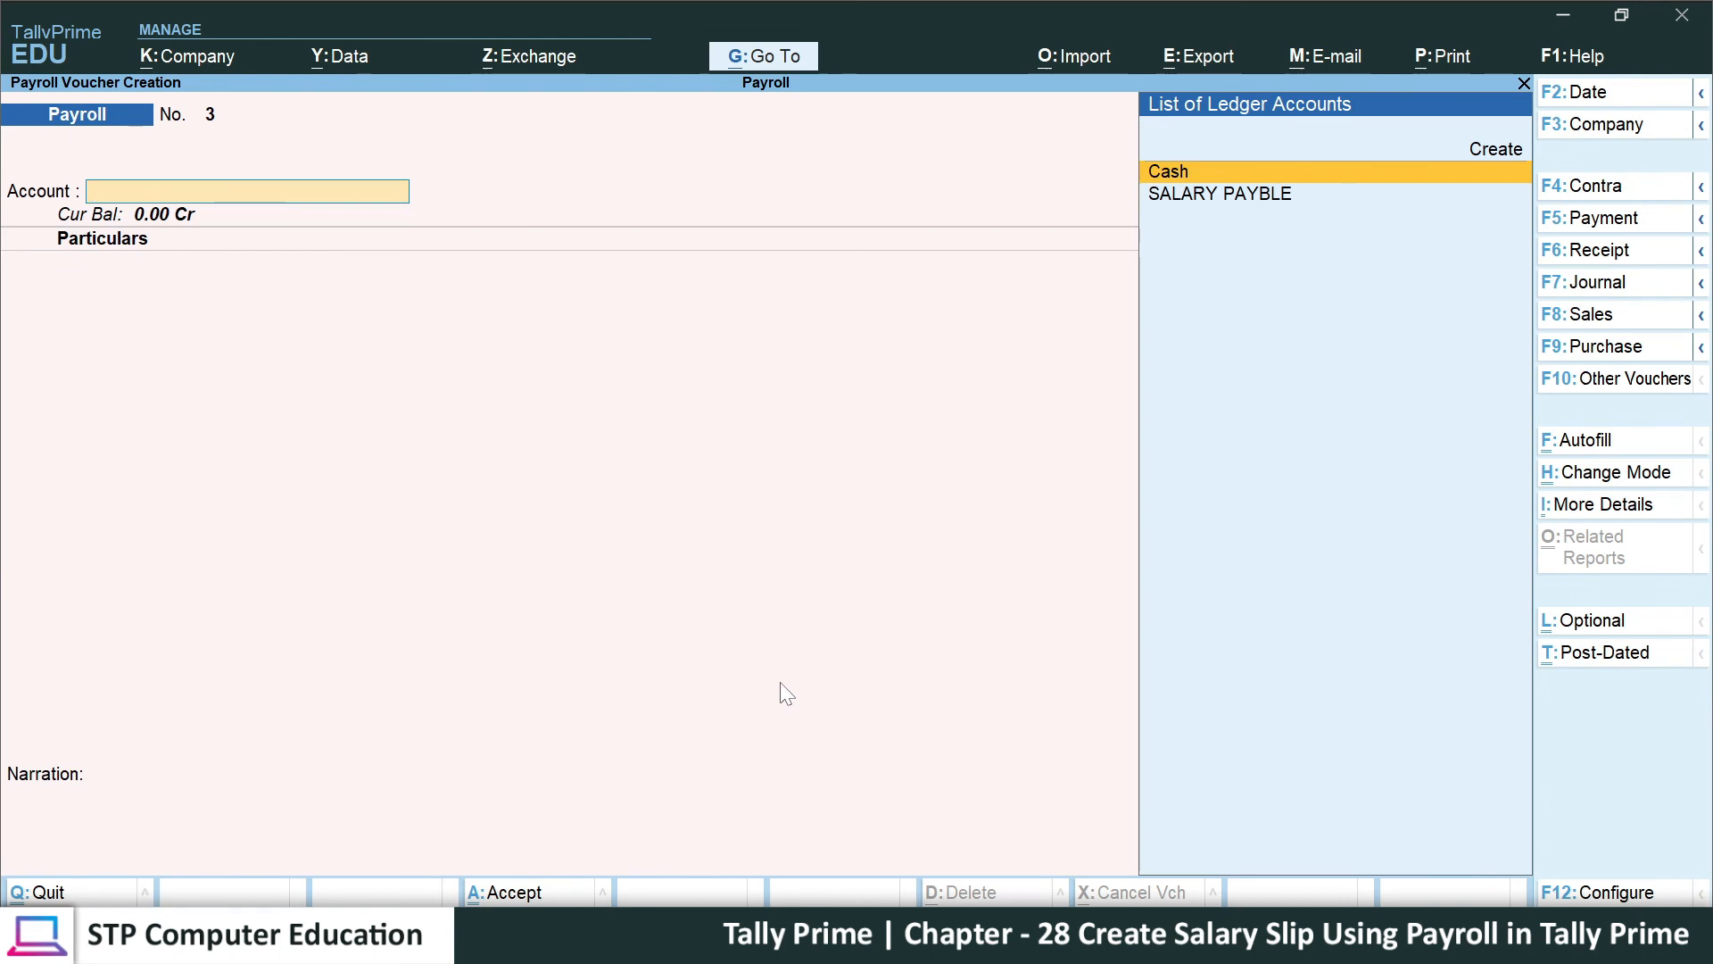
{"action": "key", "text": "Escape"}
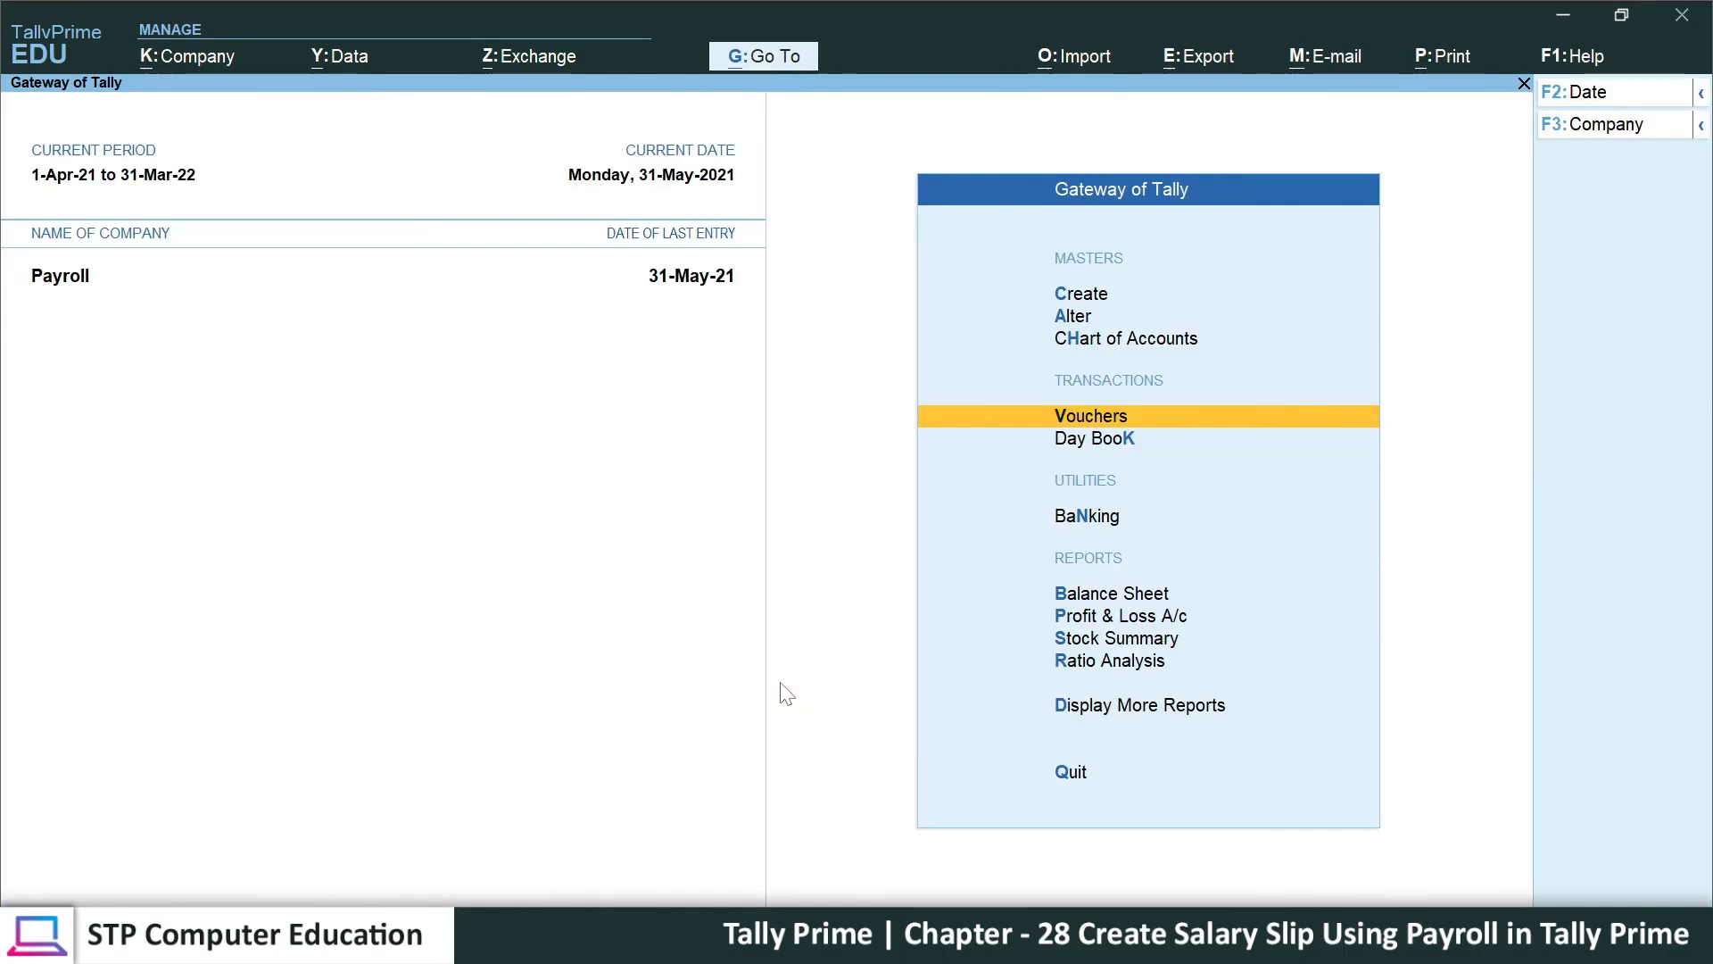
- Open the Payroll Reports among the additional display reports
{"action": "key", "text": "Down"}
{"action": "key", "text": "Down"}
{"action": "key", "text": "Down"}
{"action": "key", "text": "Down"}
{"action": "key", "text": "Down"}
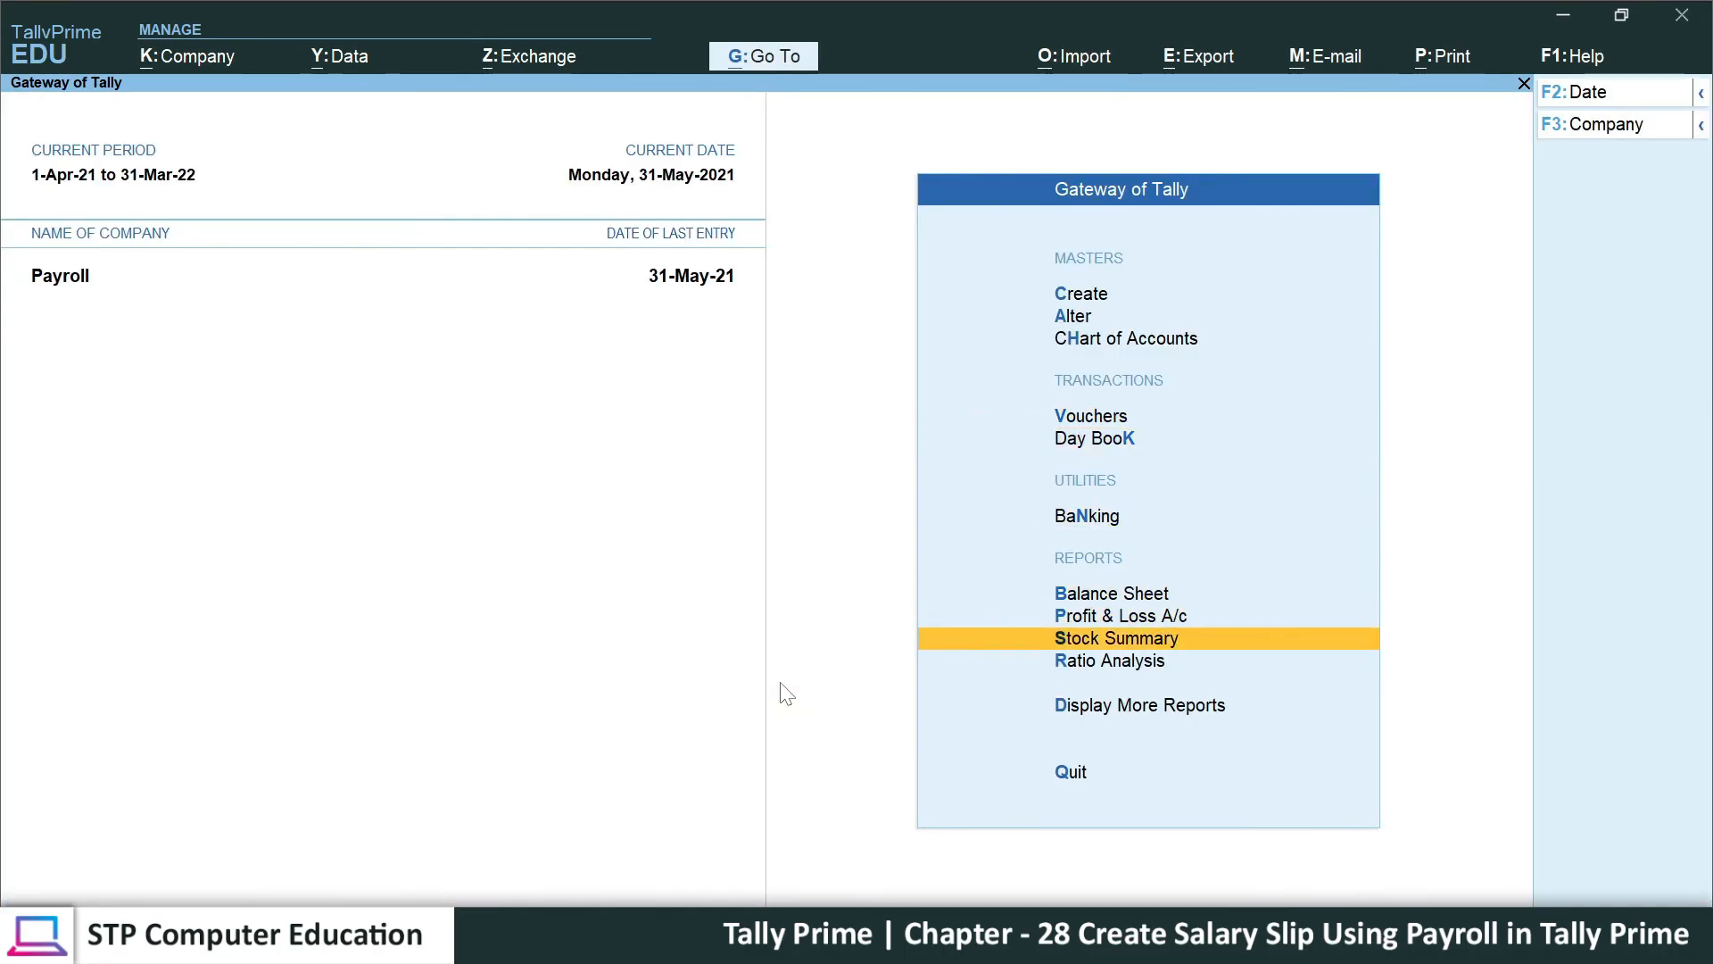
{"action": "key", "text": "Down"}
{"action": "key", "text": "Down"}
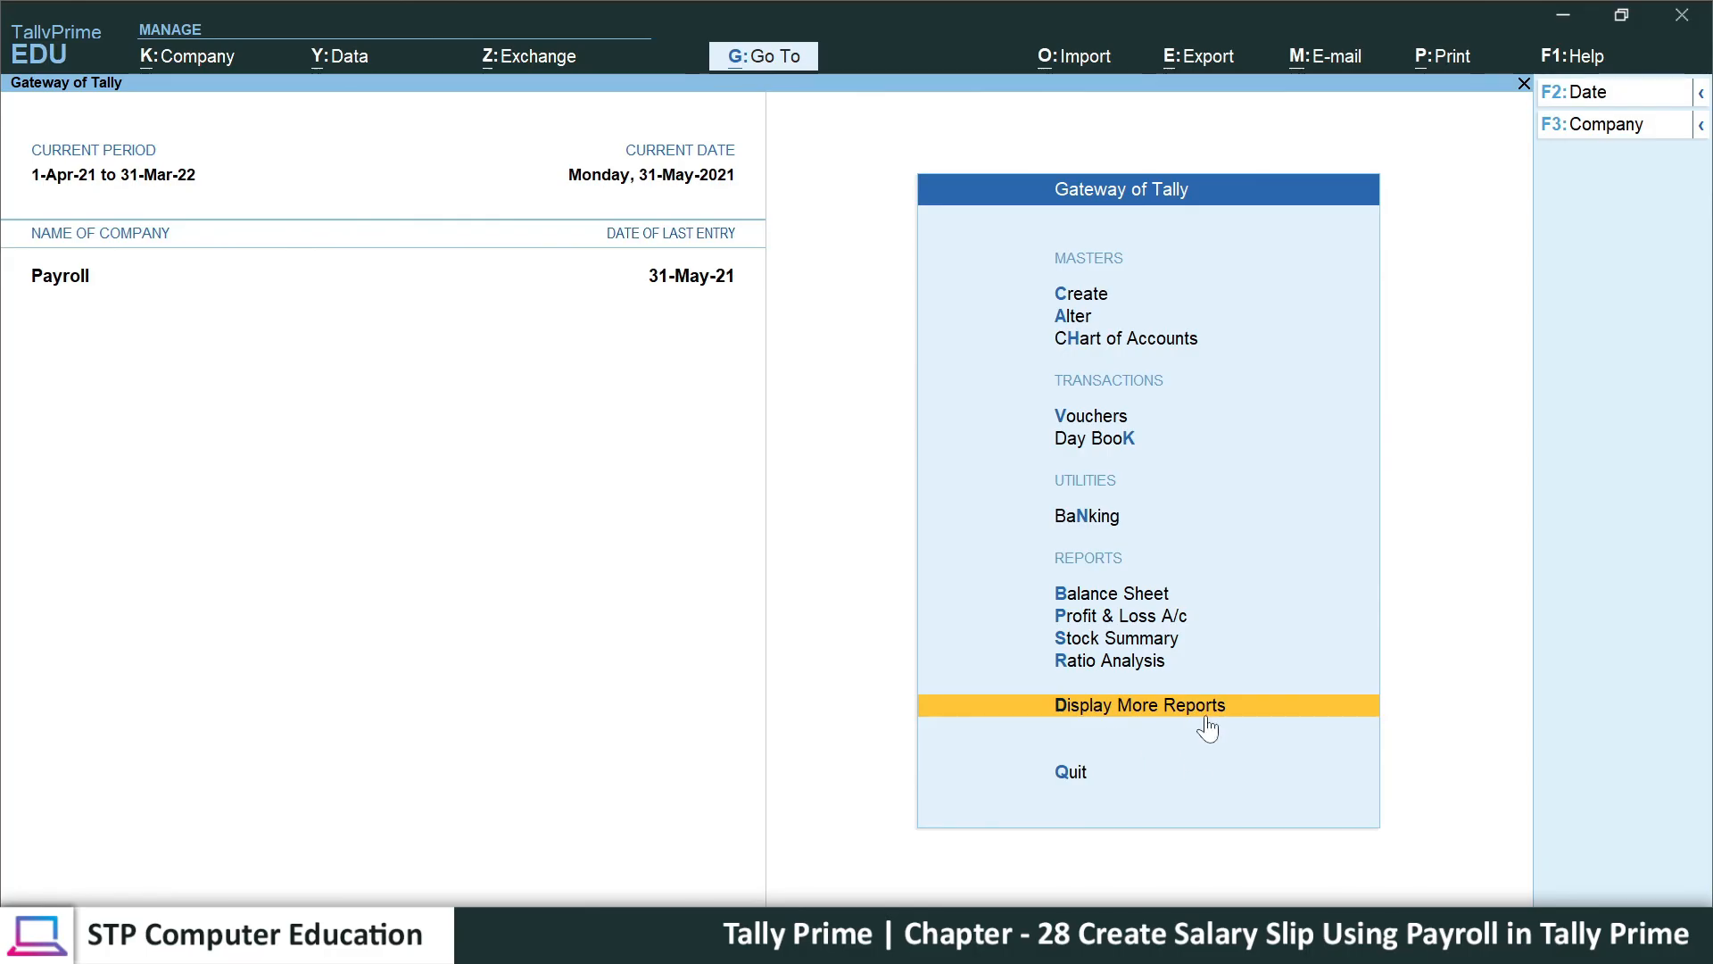
{"action": "key", "text": "Return"}
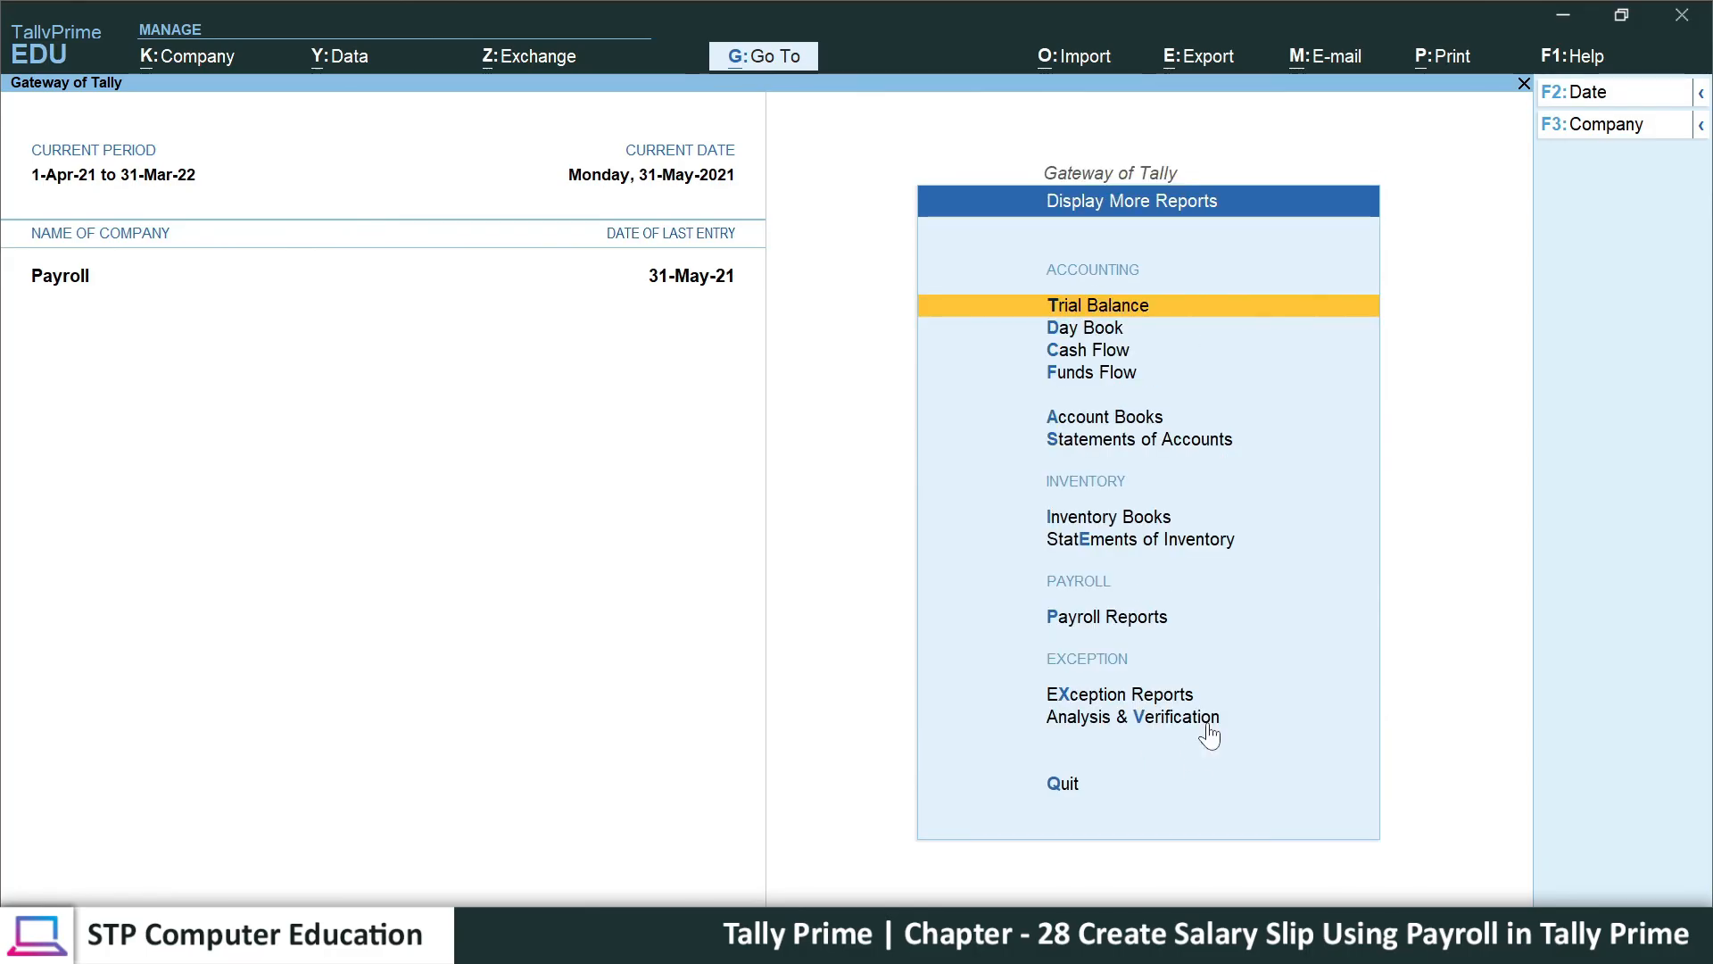
{"action": "key", "text": "Down"}
{"action": "key", "text": "Down"}
{"action": "key", "text": "Down"}
{"action": "key", "text": "Down"}
{"action": "key", "text": "Down"}
{"action": "key", "text": "Down"}
{"action": "key", "text": "Down"}
{"action": "key", "text": "Down"}
{"action": "key", "text": "Down"}
{"action": "key", "text": "Up"}
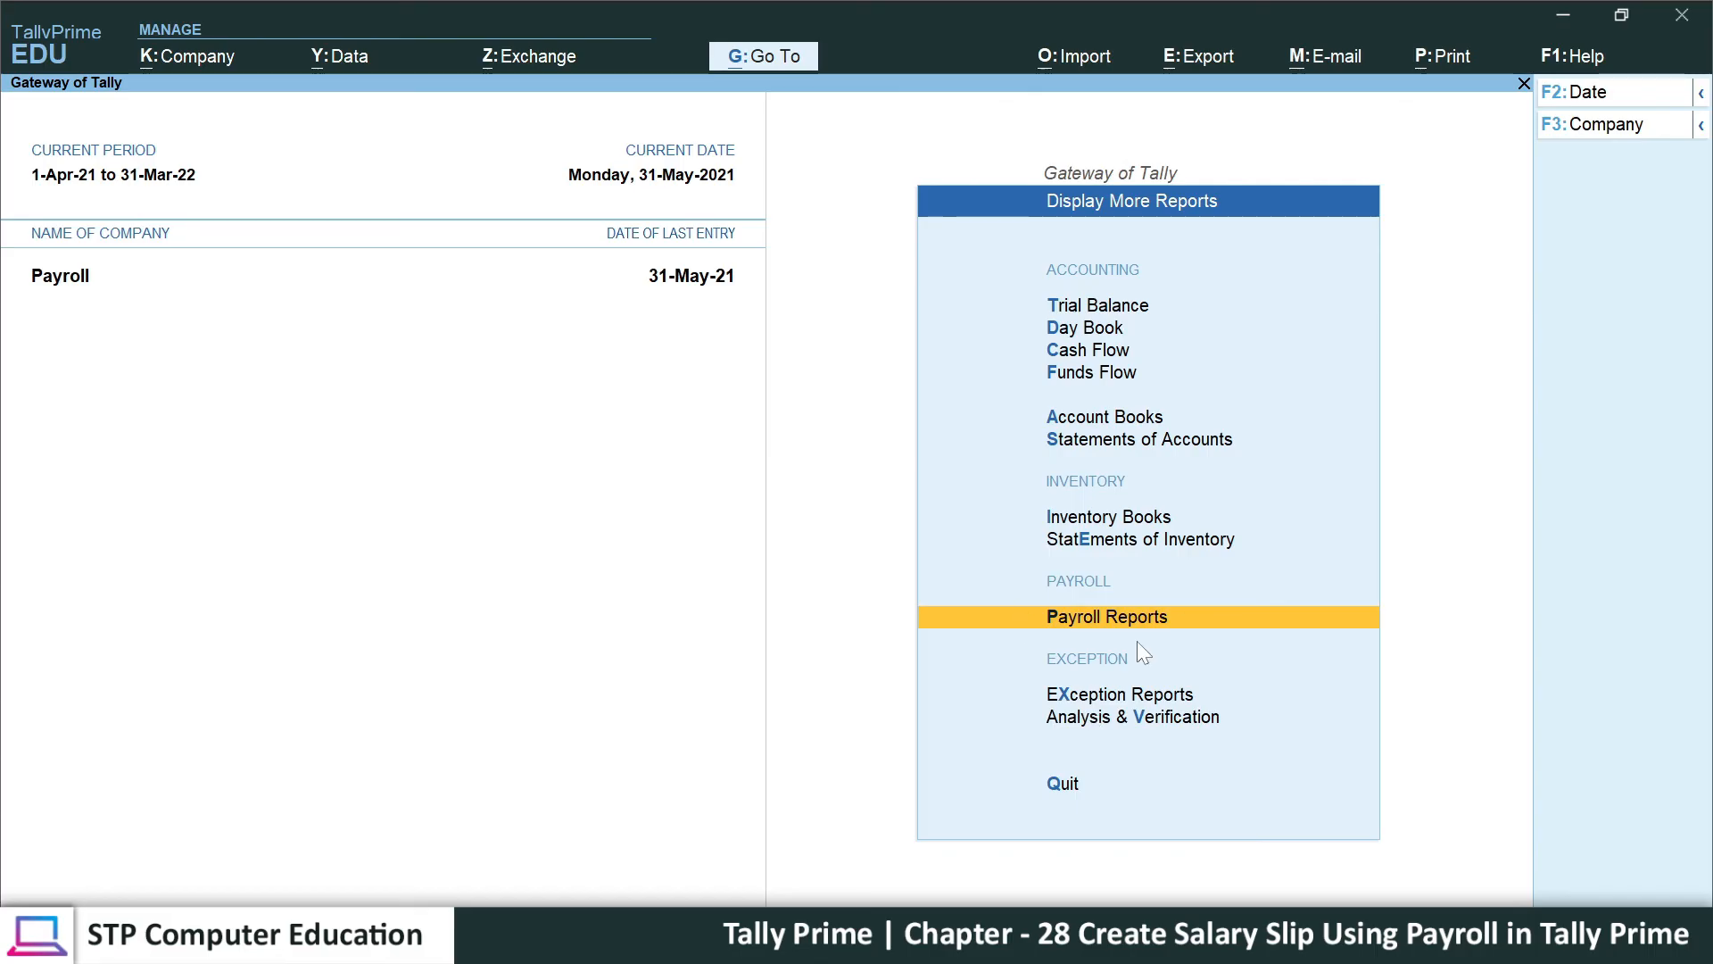
{"action": "key", "text": "Return"}
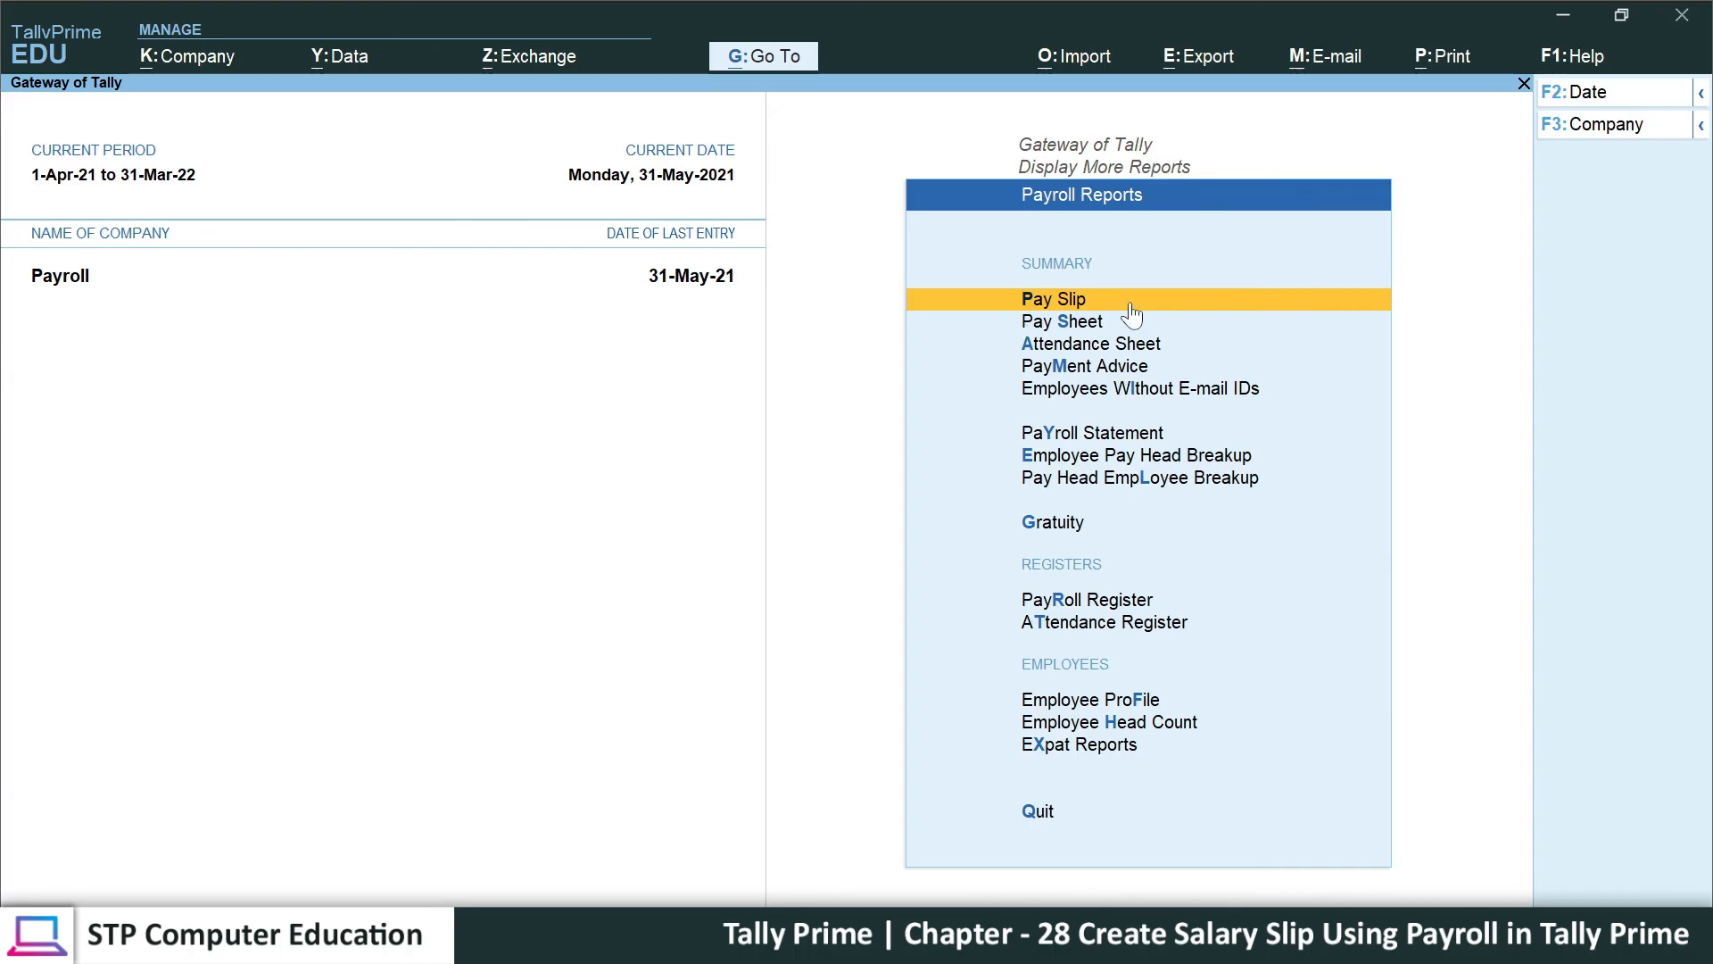
- Display the Pay Slip report for the first employee in the list
{"action": "left_click", "coordinate": [1335, 308]}
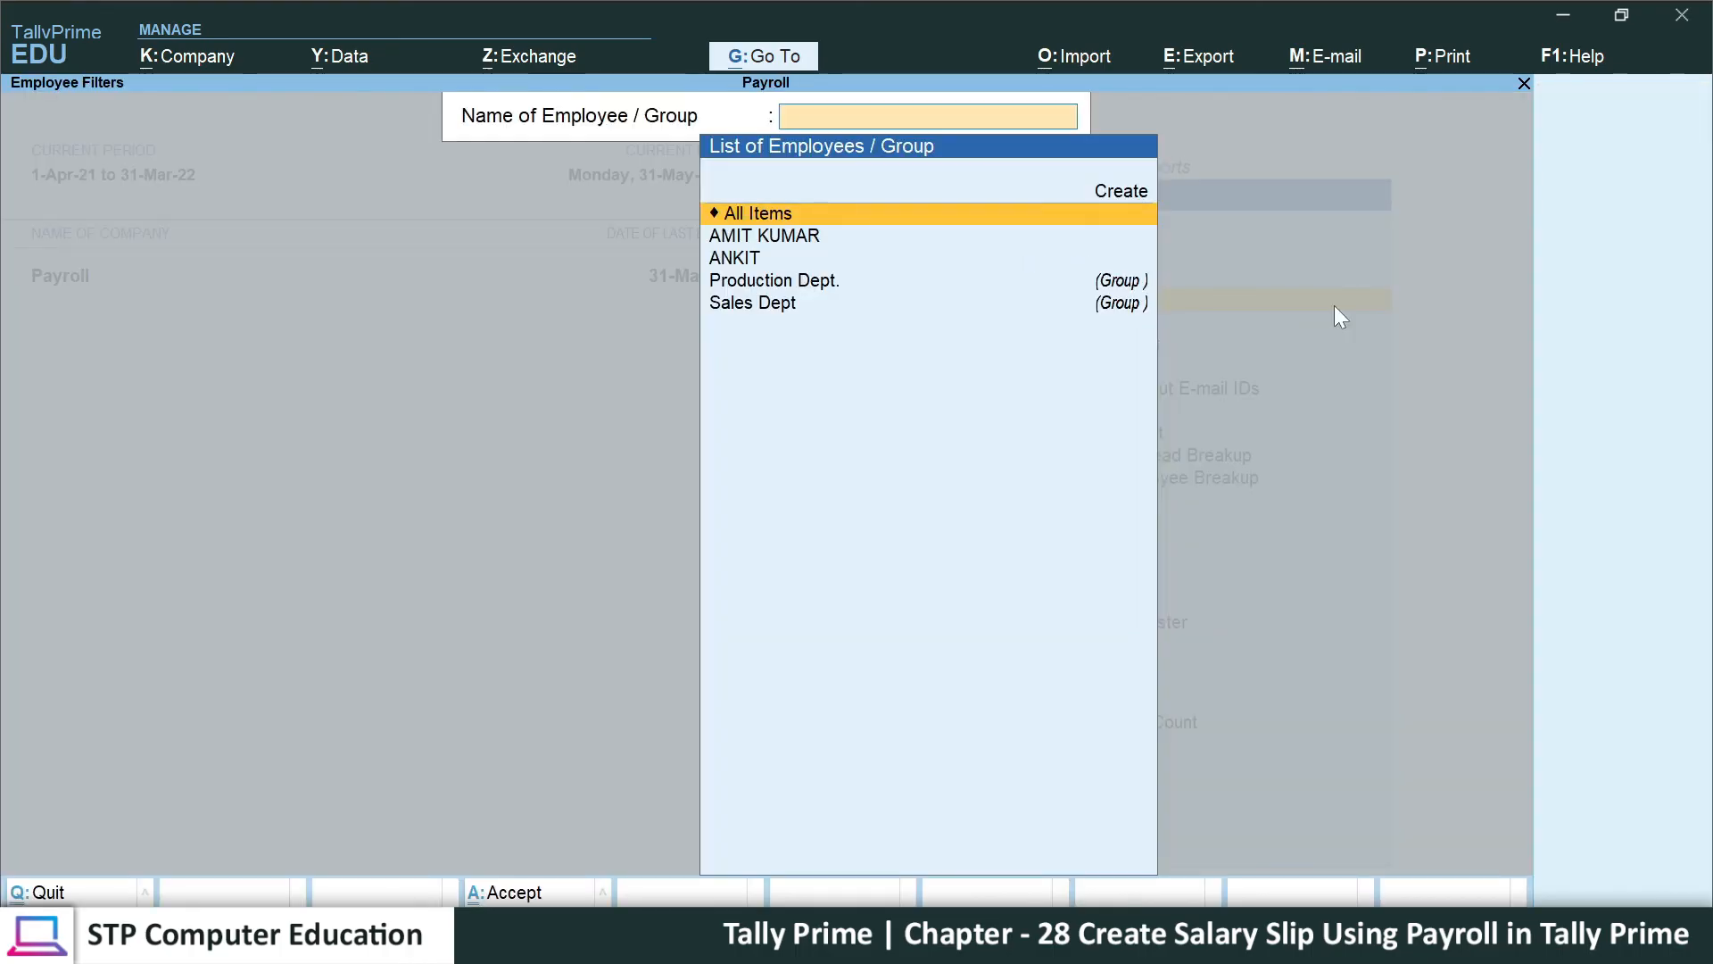
{"action": "key", "text": "Down"}
{"action": "key", "text": "Down"}
{"action": "key", "text": "Up"}
{"action": "key", "text": "Down"}
{"action": "key", "text": "Up"}
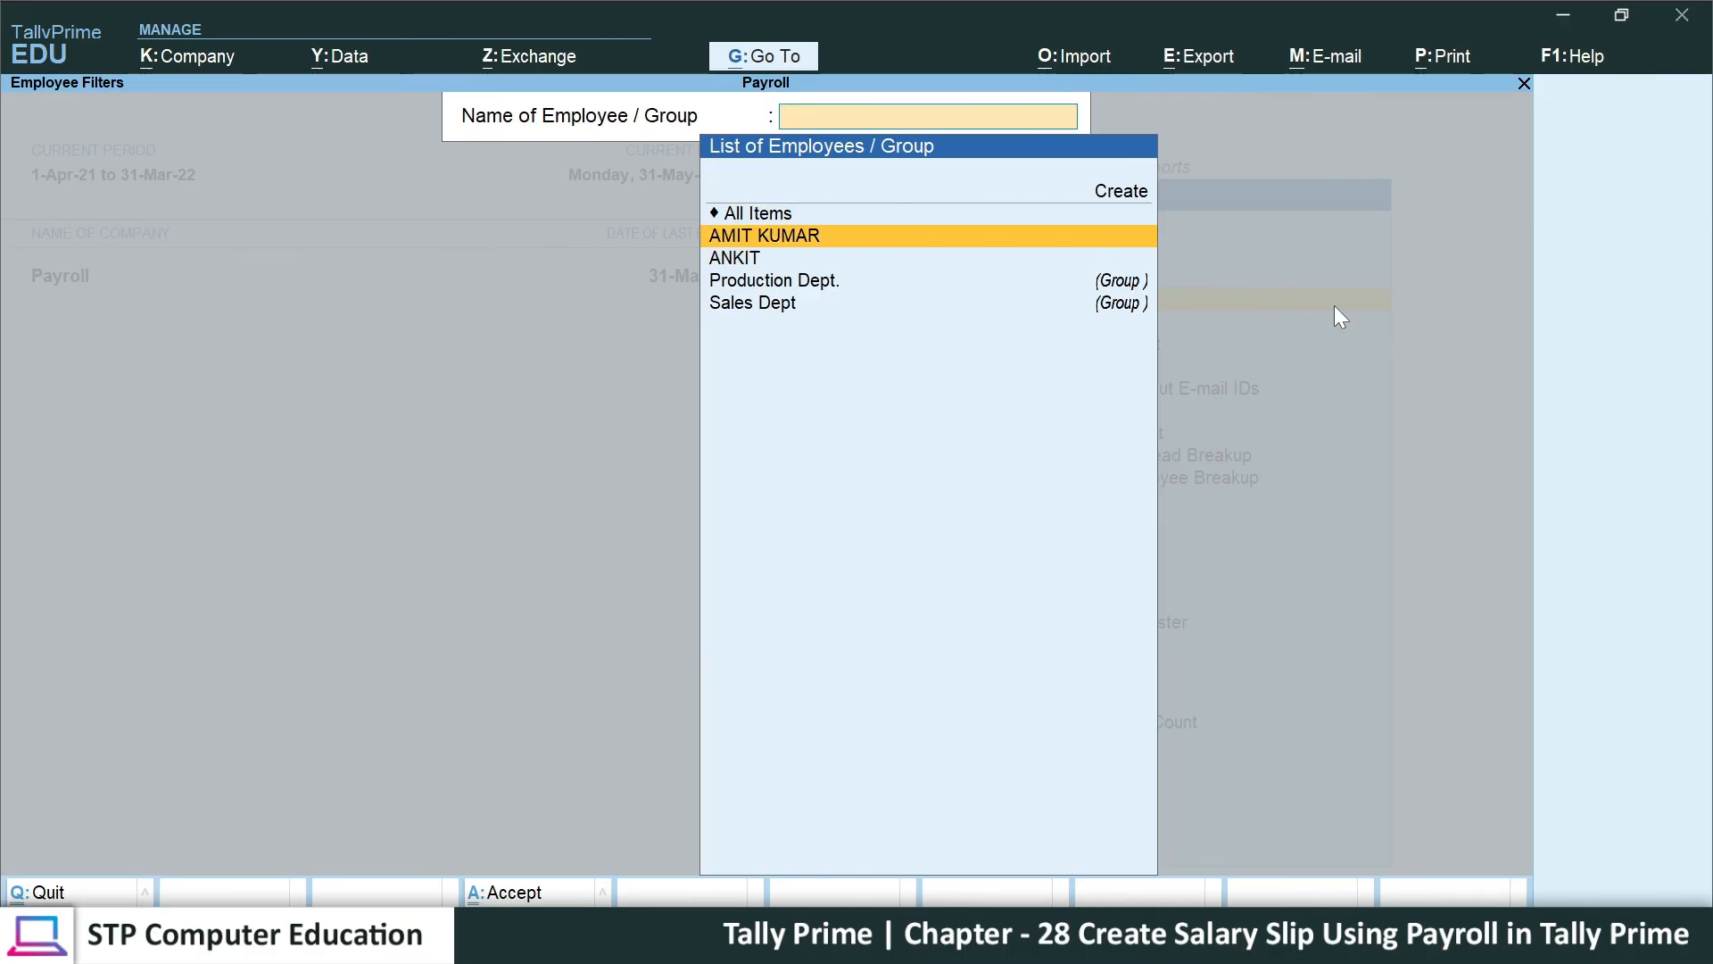
{"action": "key", "text": "Down"}
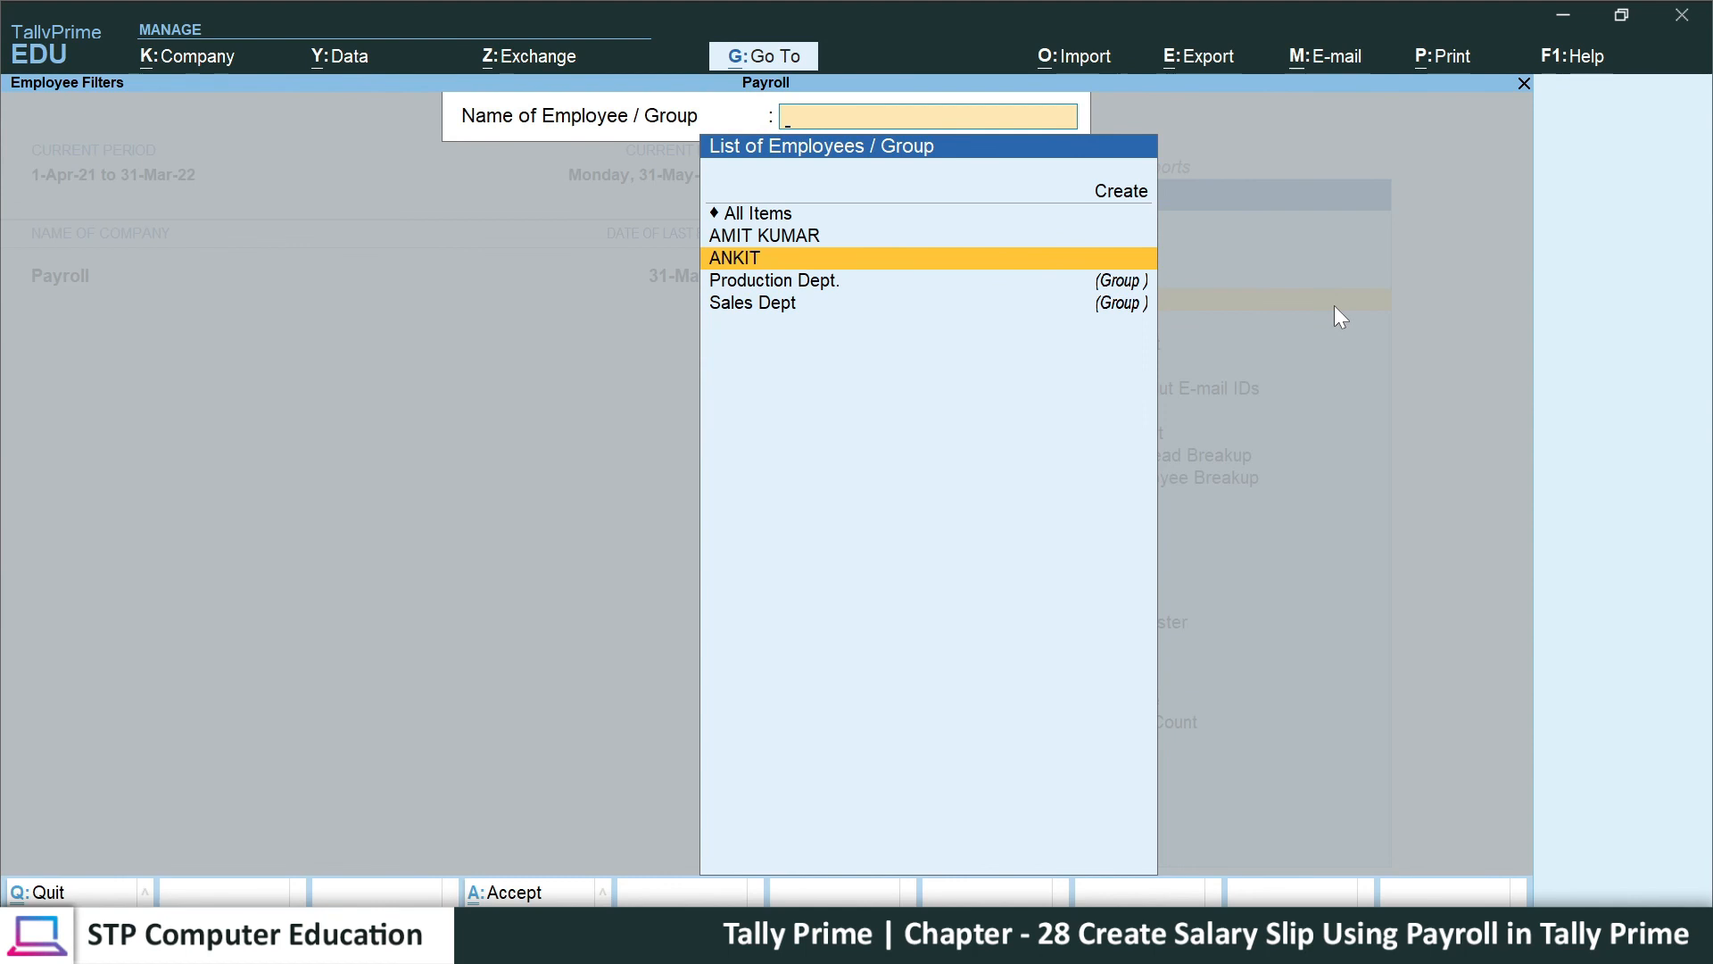
{"action": "key", "text": "Up"}
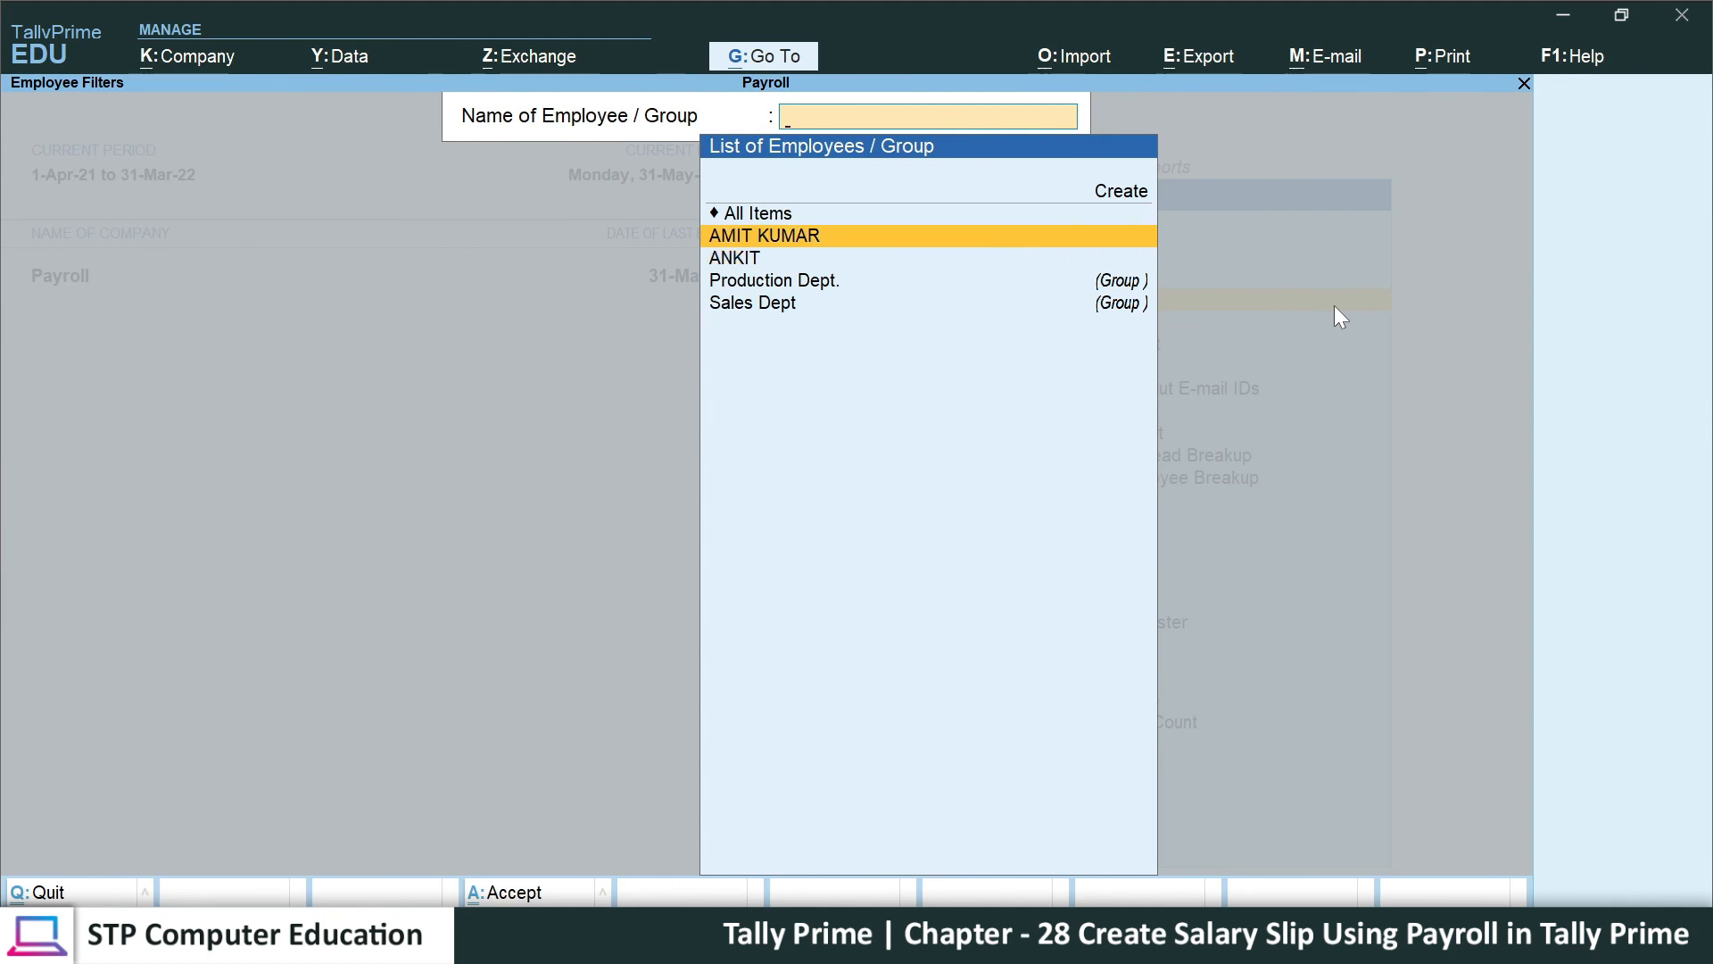
{"action": "key", "text": "Return"}
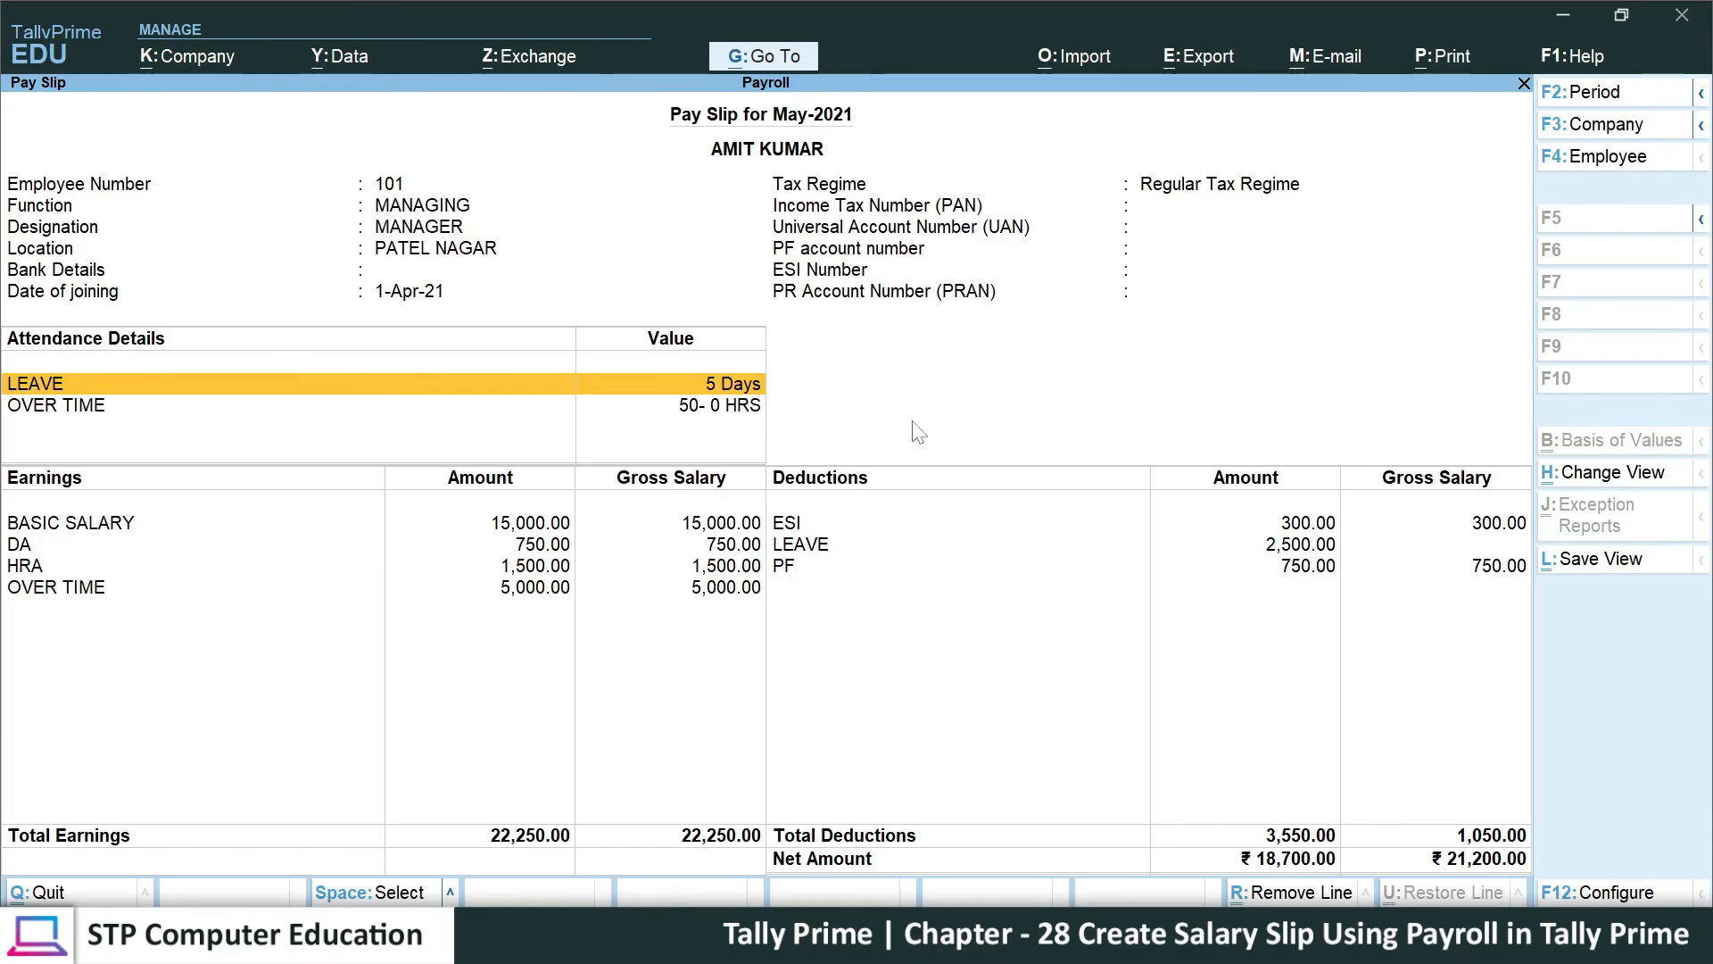
- Preview the printout of the employee's May-2021 pay slip and zoom in to examine its attendance, earnings and deductions
{"action": "key", "text": "ctrl+p"}
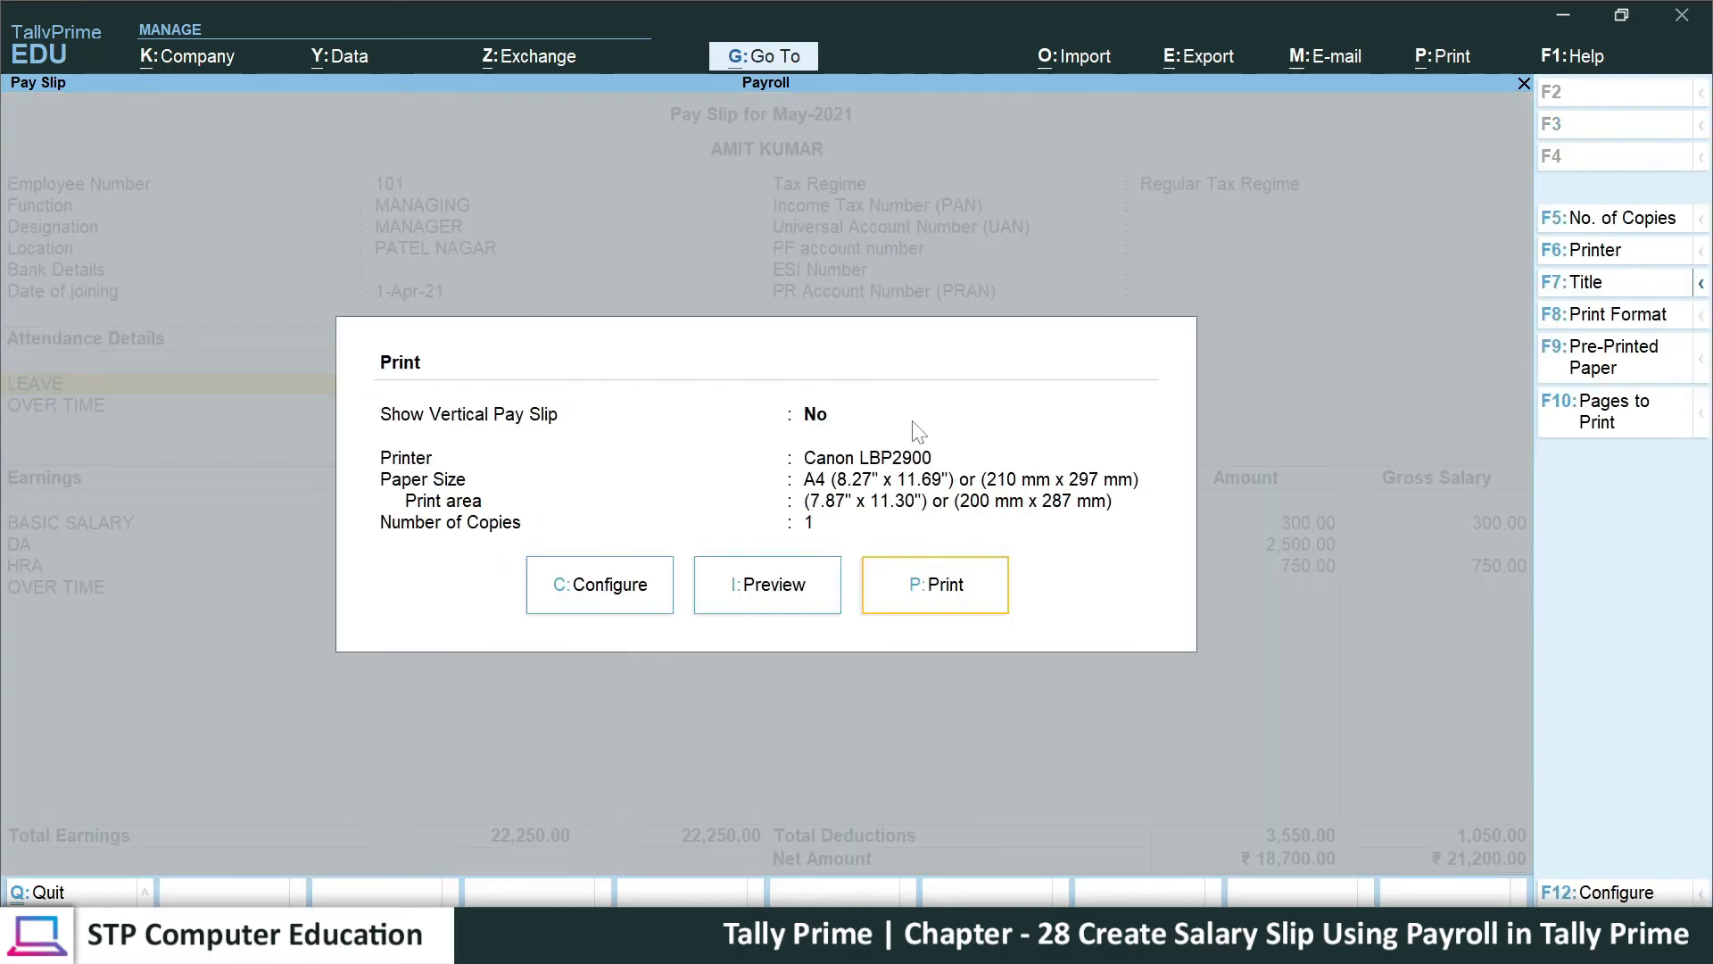
{"action": "key", "text": "Left"}
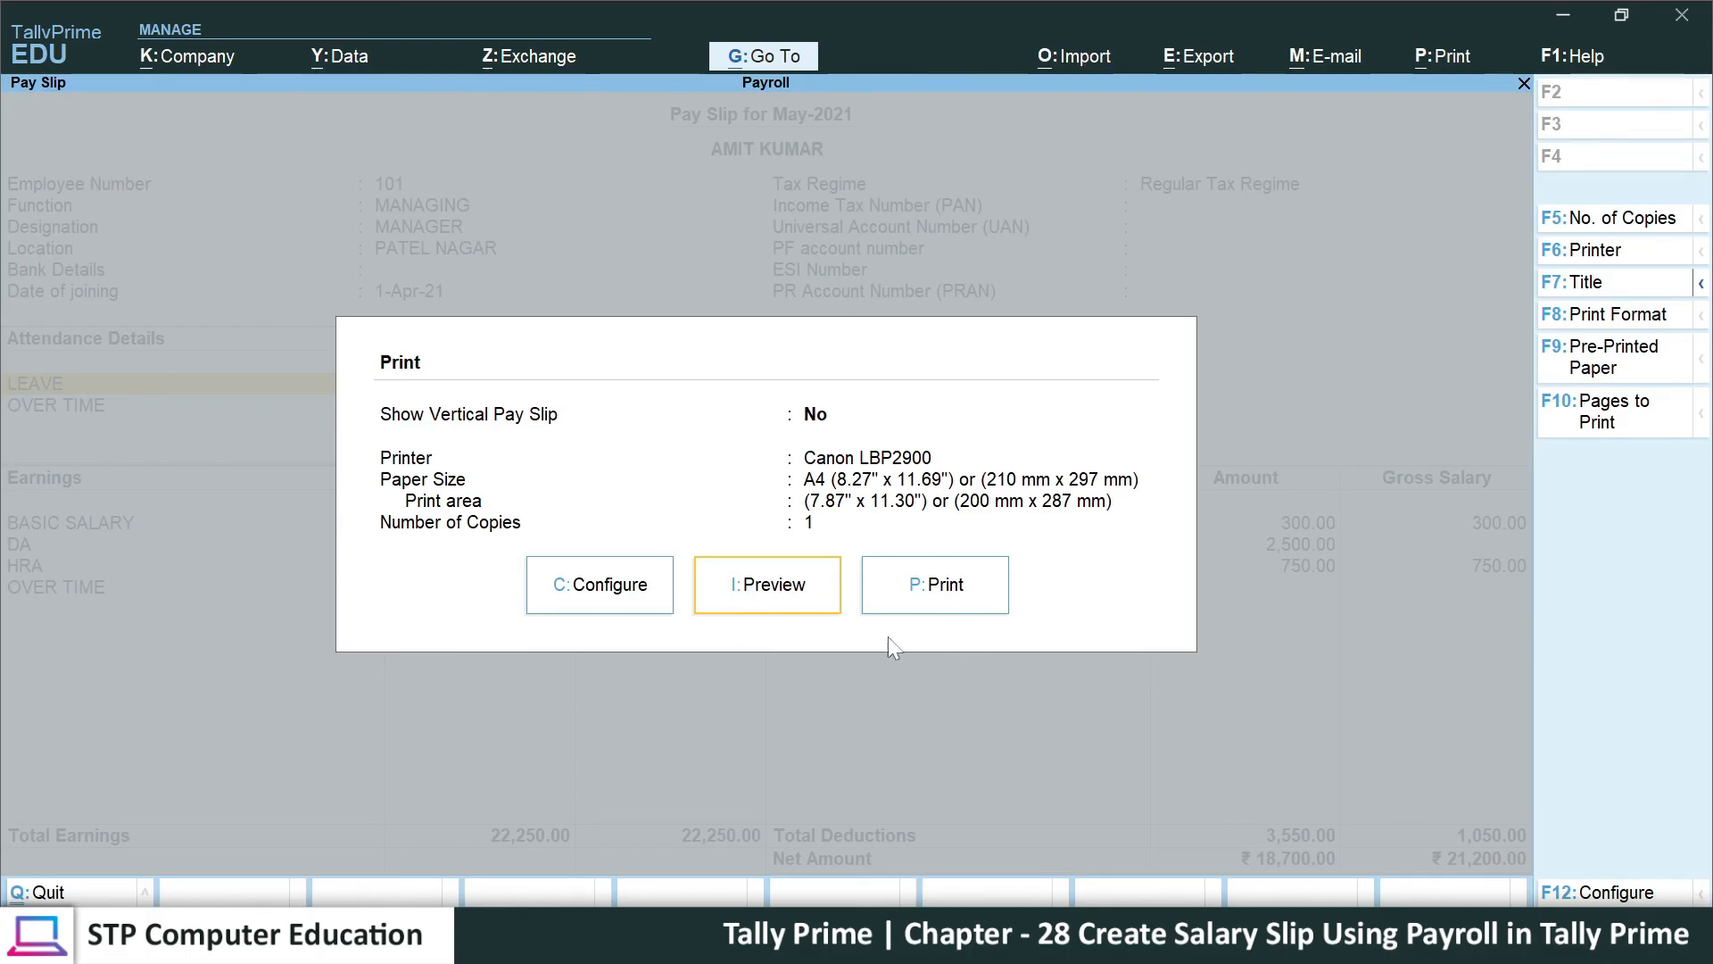
{"action": "left_click", "coordinate": [776, 590]}
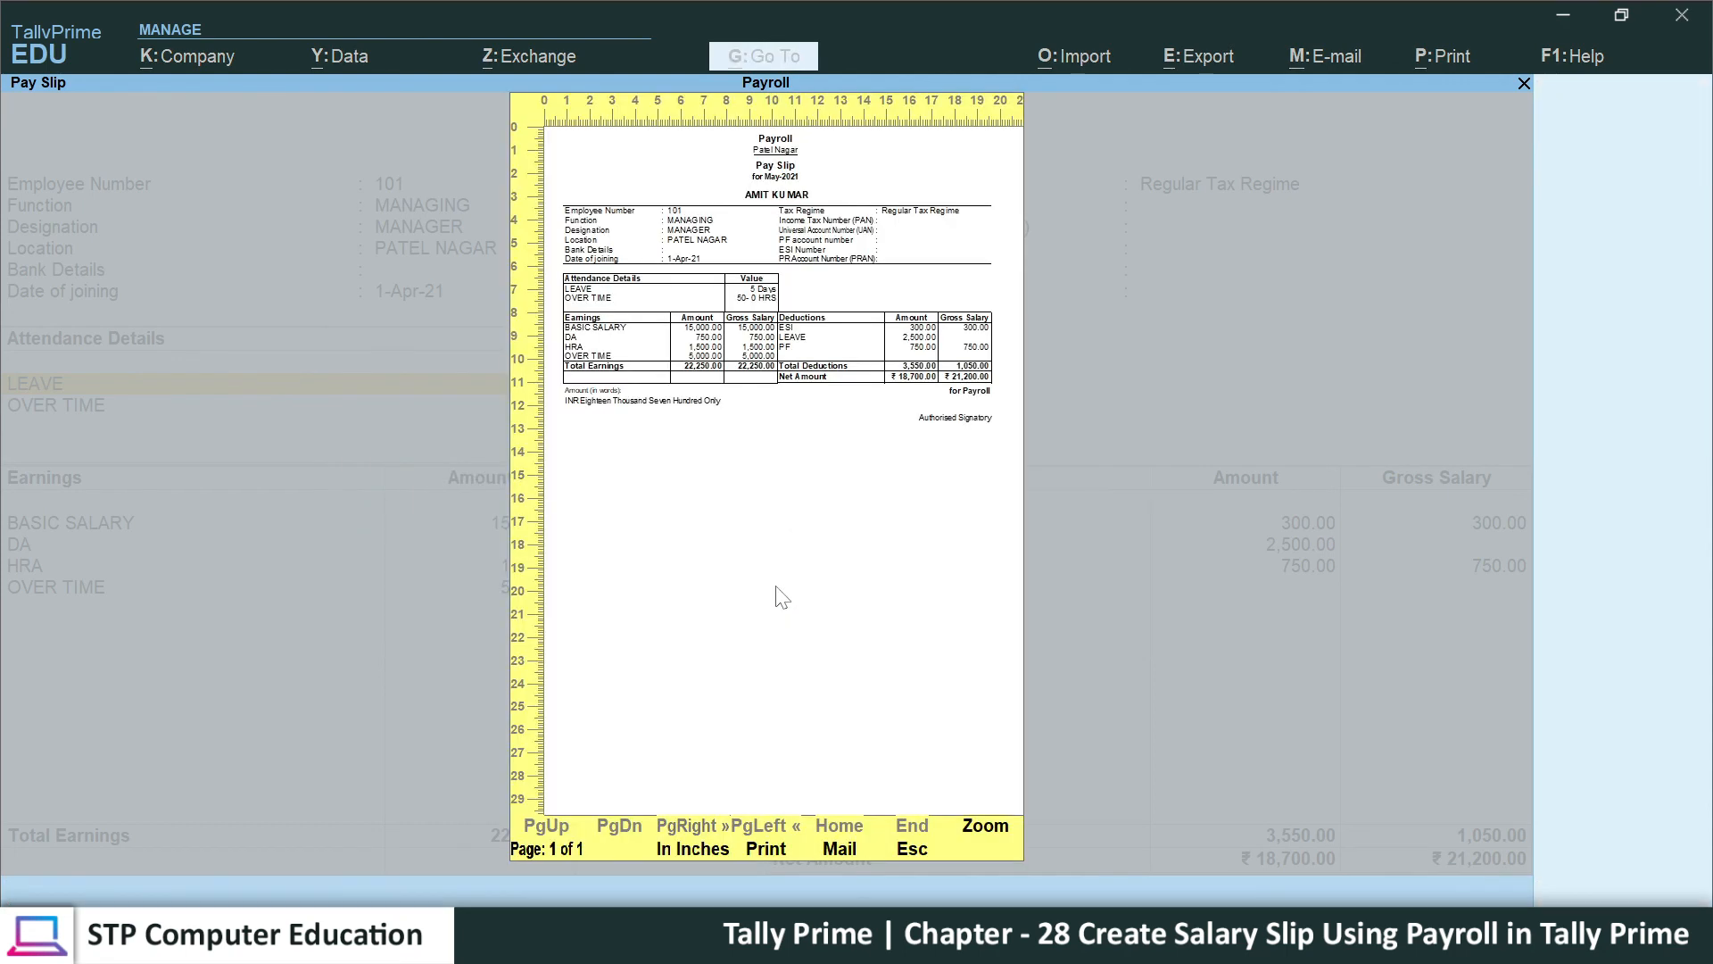
{"action": "left_click", "coordinate": [741, 303]}
{"action": "left_click", "coordinate": [740, 308]}
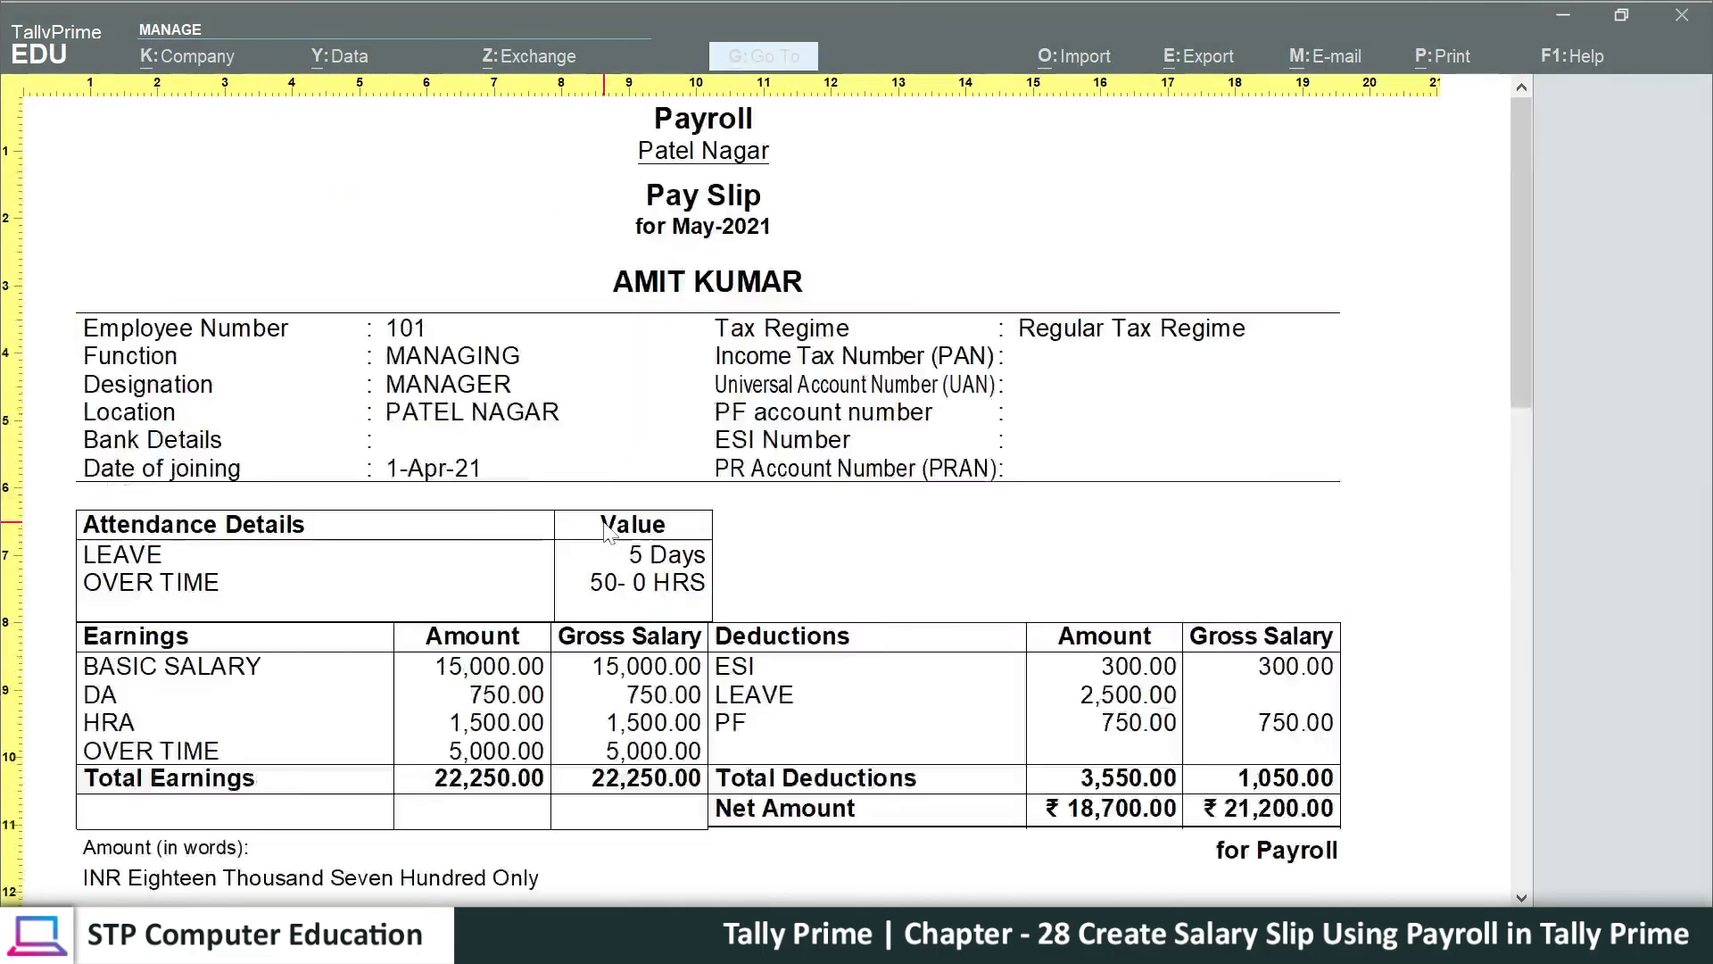
{"action": "left_click", "coordinate": [701, 497]}
{"action": "left_click", "coordinate": [699, 497]}
{"action": "left_click", "coordinate": [709, 656]}
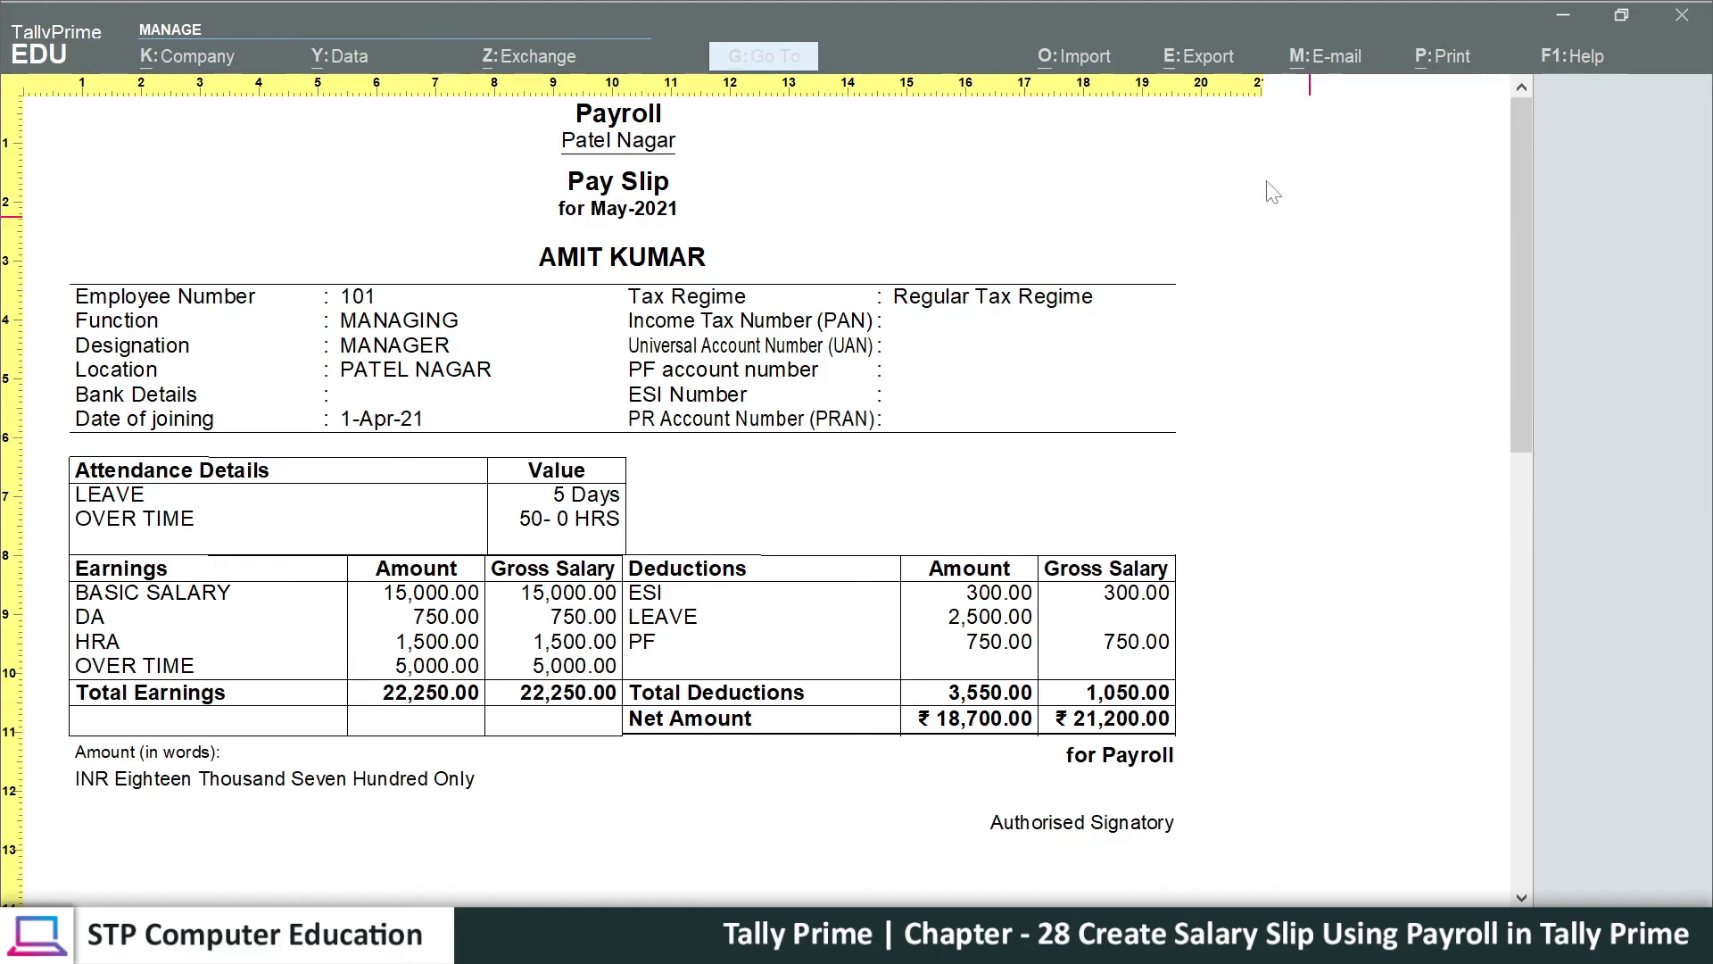